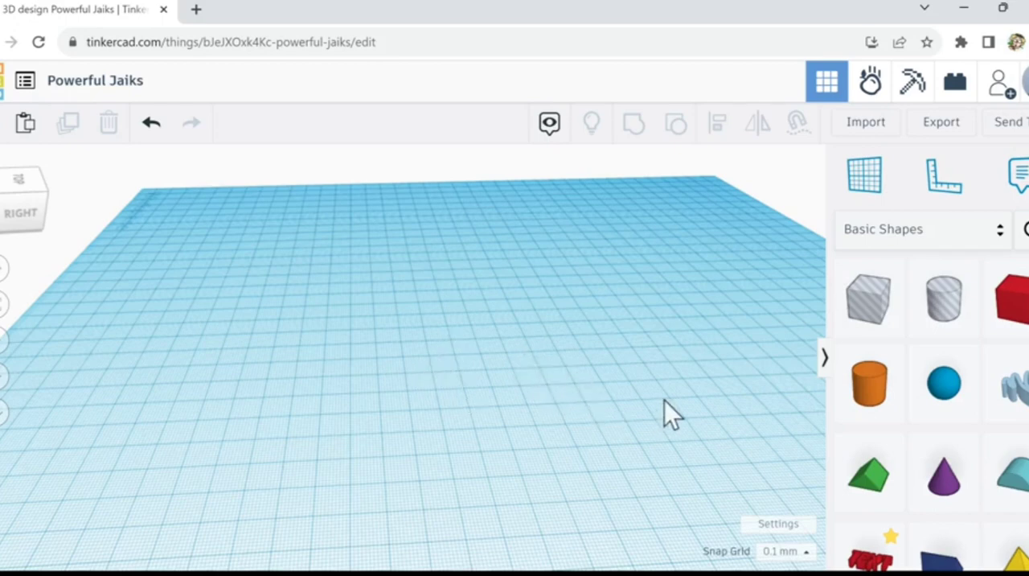
Step: Place a cone near the centre of the workplane and flip it 180° so its tip points down
{"action": "middle_click_drag", "start_coordinate": [654, 400], "coordinate": [549, 355]}
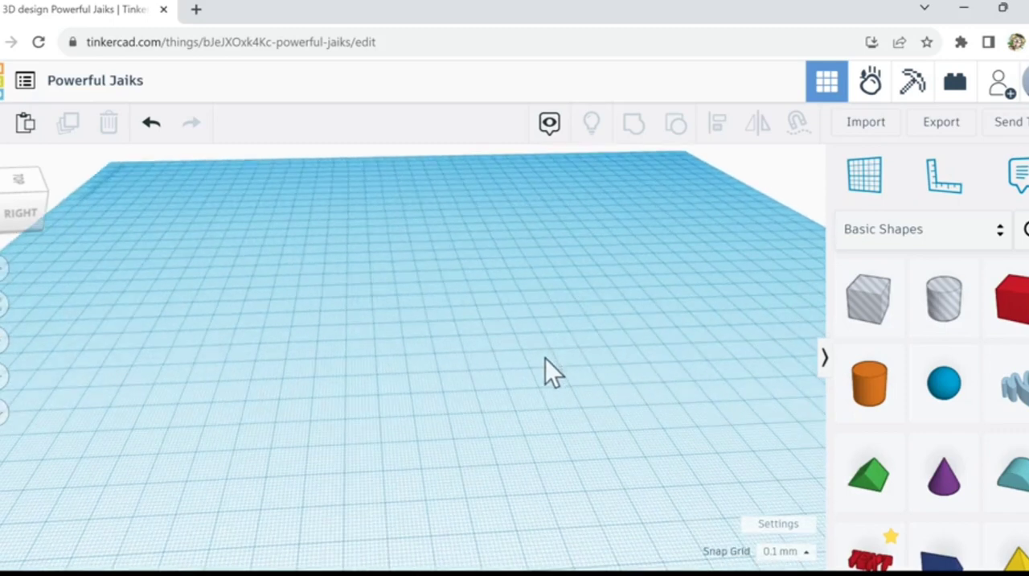
{"action": "scroll", "coordinate": [545, 357], "scroll_direction": "down", "scroll_amount": 2}
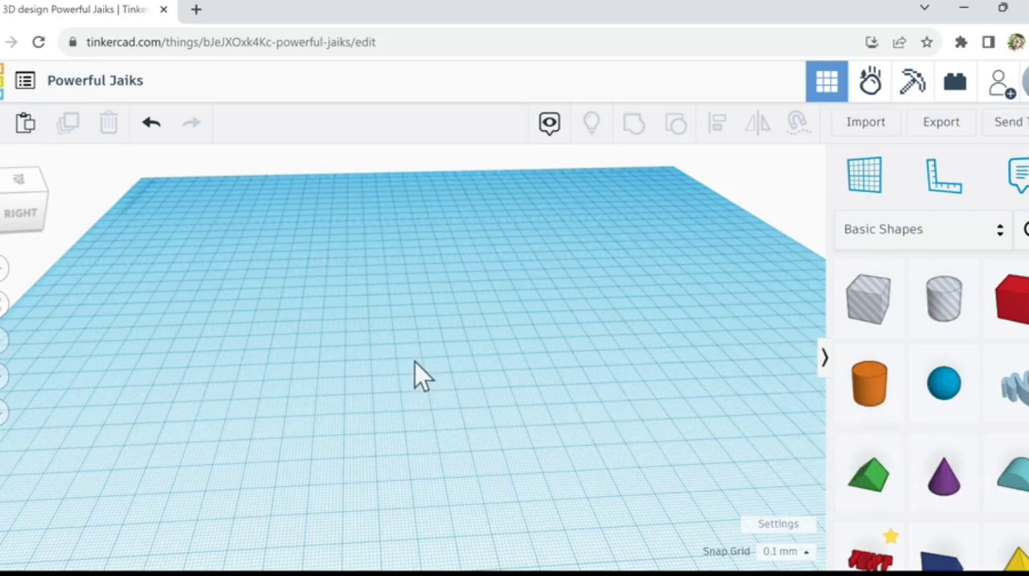
{"action": "left_click", "coordinate": [953, 505]}
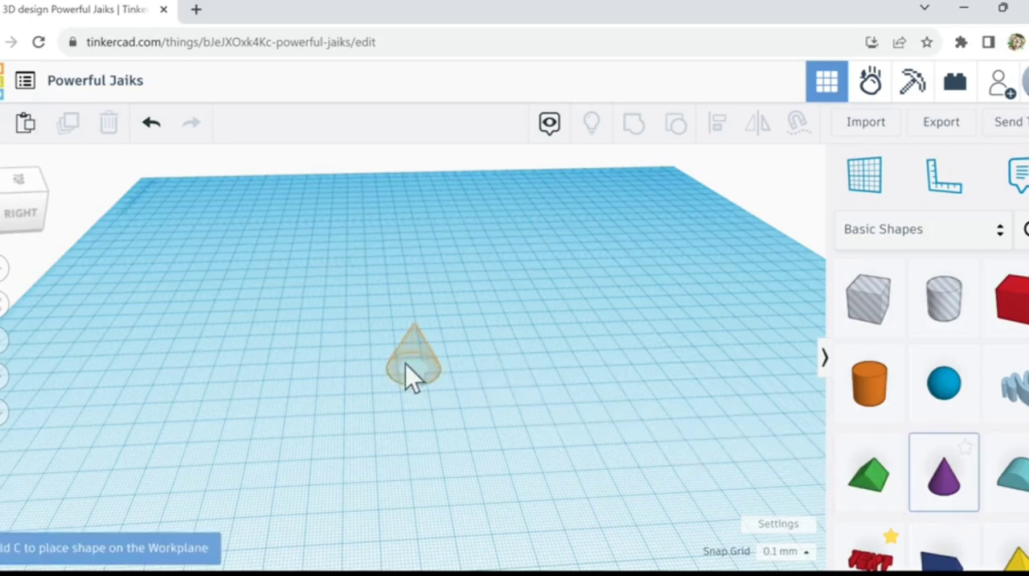
{"action": "left_click", "coordinate": [404, 344]}
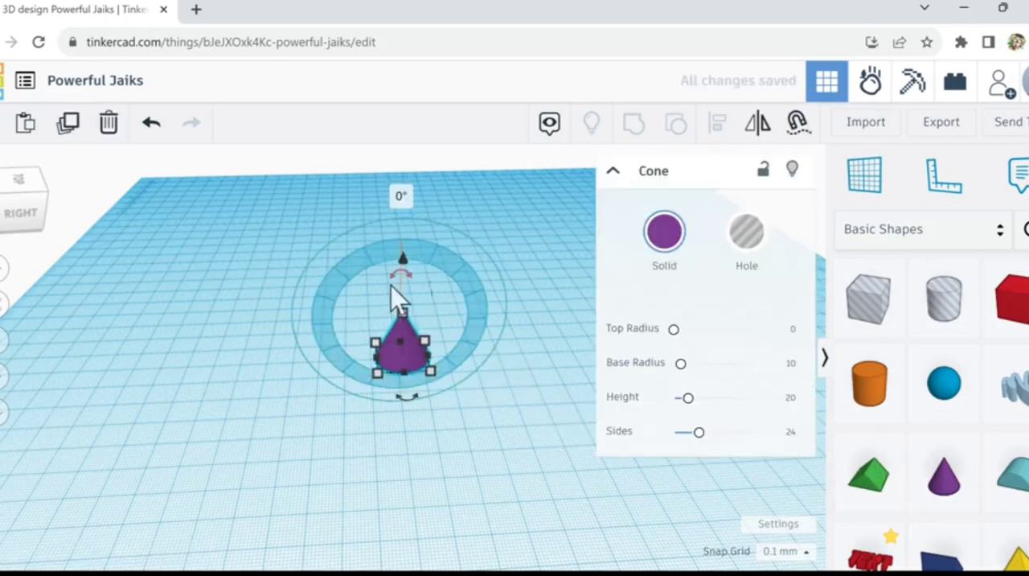
{"action": "left_click_drag", "start_coordinate": [391, 285], "coordinate": [399, 373]}
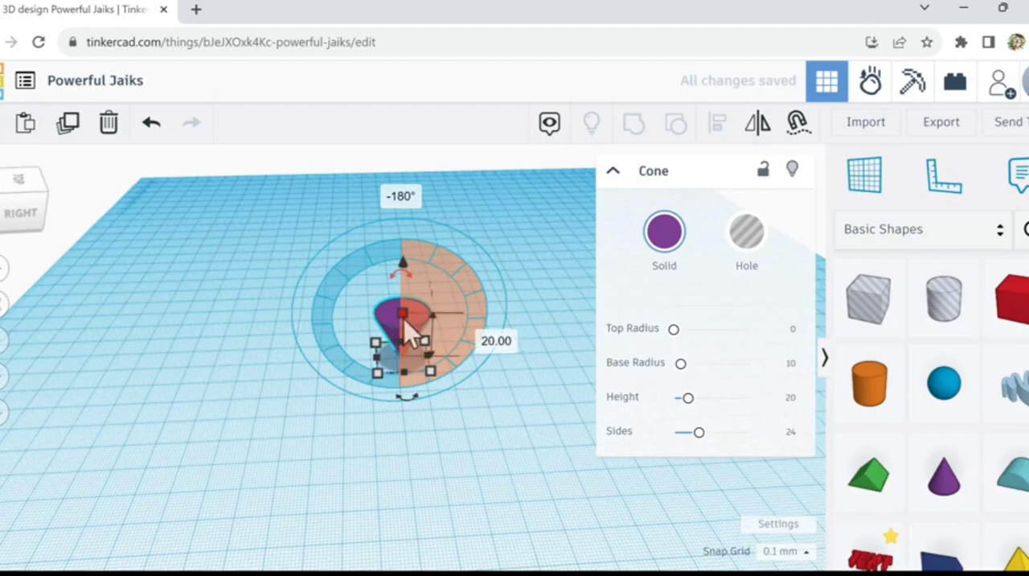
Step: Stretch the inverted cone to a height of about 101.1 mm, keep it upright, and set its sides to 64
{"action": "left_click_drag", "start_coordinate": [406, 300], "coordinate": [416, 175]}
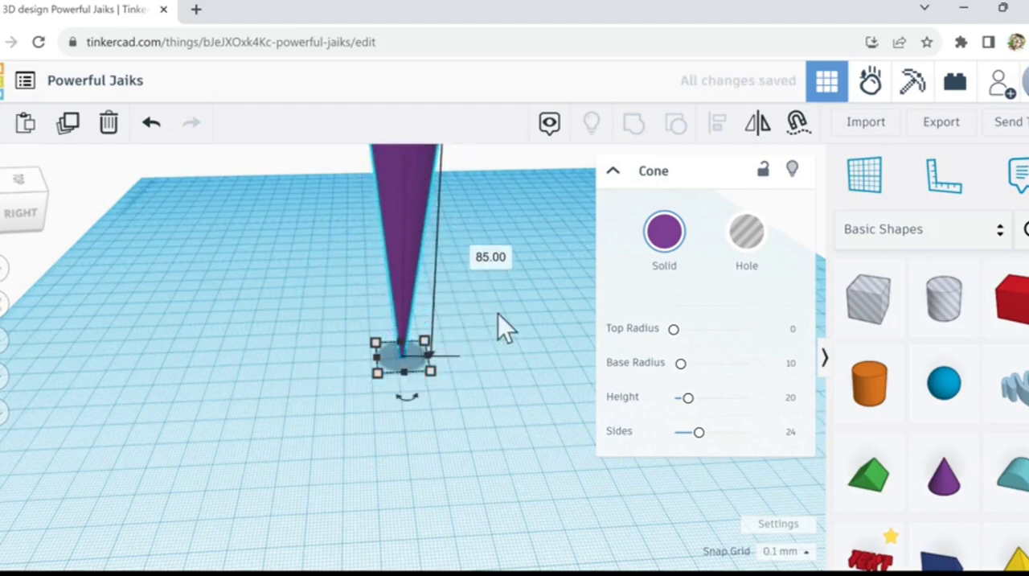
{"action": "scroll", "coordinate": [497, 313], "scroll_direction": "down", "scroll_amount": 2}
{"action": "middle_click_drag", "start_coordinate": [569, 290], "coordinate": [421, 340]}
{"action": "left_click", "coordinate": [370, 321]}
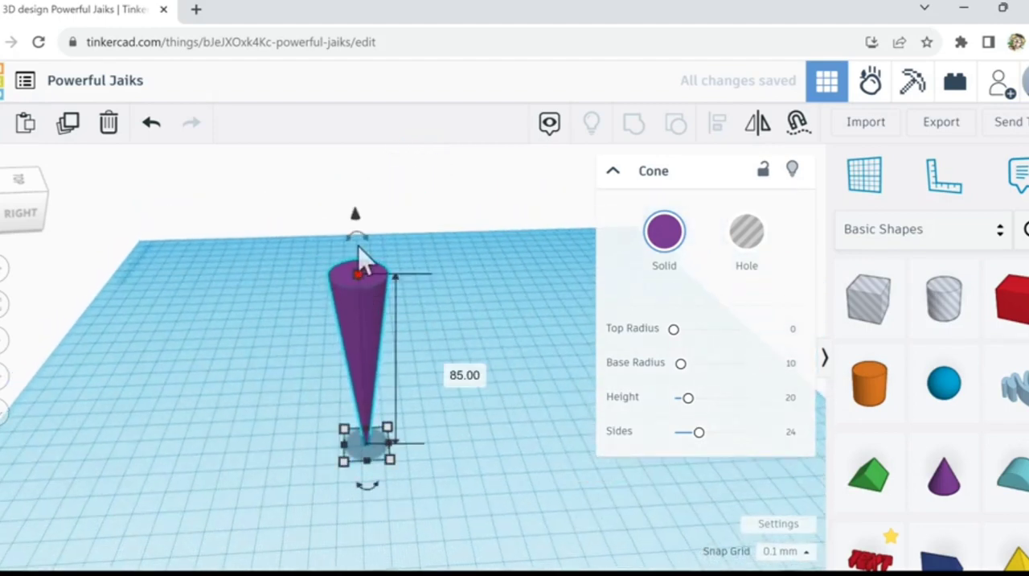
{"action": "mouse_move", "coordinate": [359, 248]}
{"action": "left_mouse_down"}
{"action": "mouse_move", "coordinate": [363, 239]}
{"action": "mouse_move", "coordinate": [364, 248]}
{"action": "left_mouse_up"}
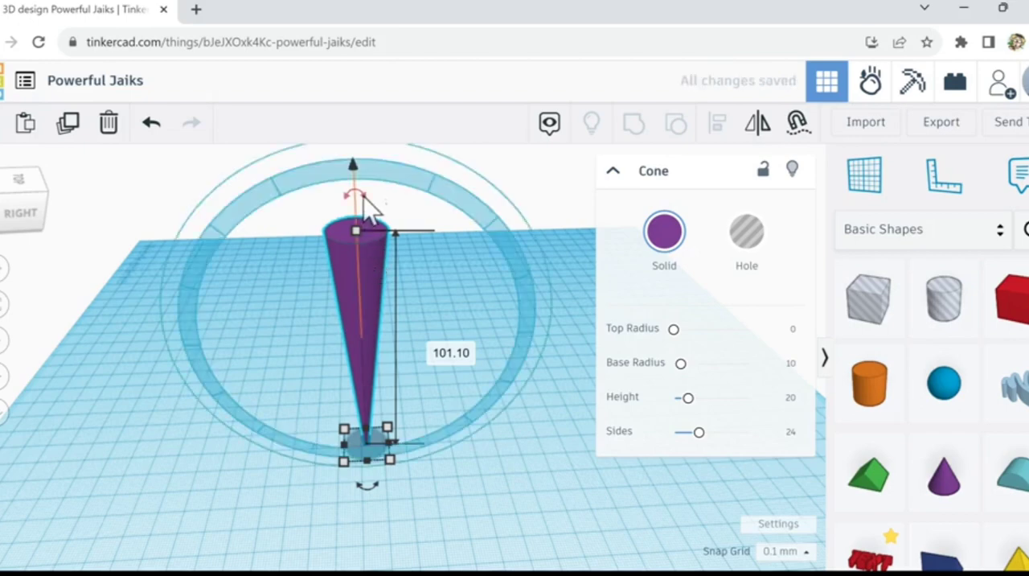
{"action": "left_click_drag", "start_coordinate": [388, 187], "coordinate": [439, 205]}
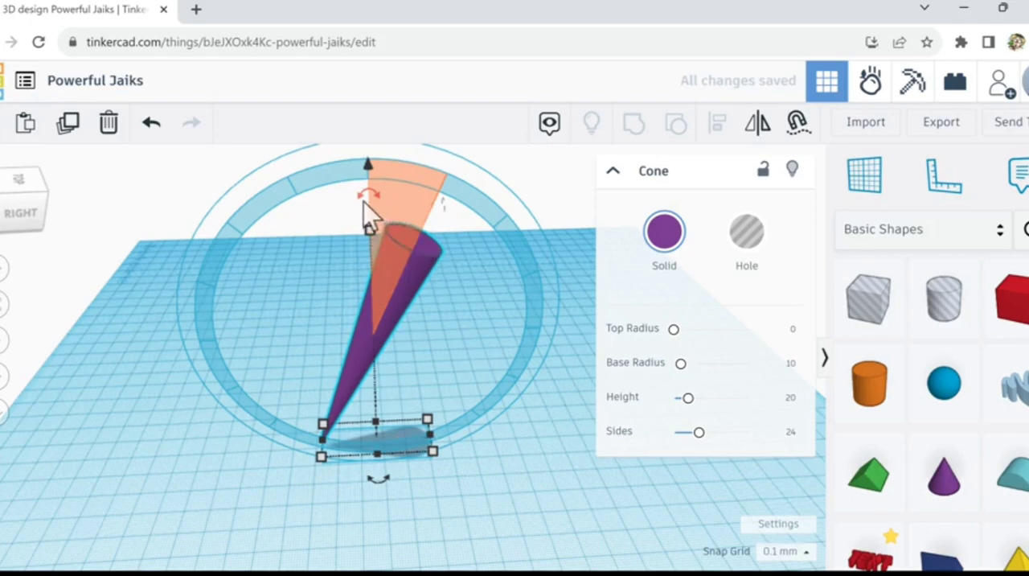
{"action": "left_click_drag", "start_coordinate": [363, 203], "coordinate": [325, 208]}
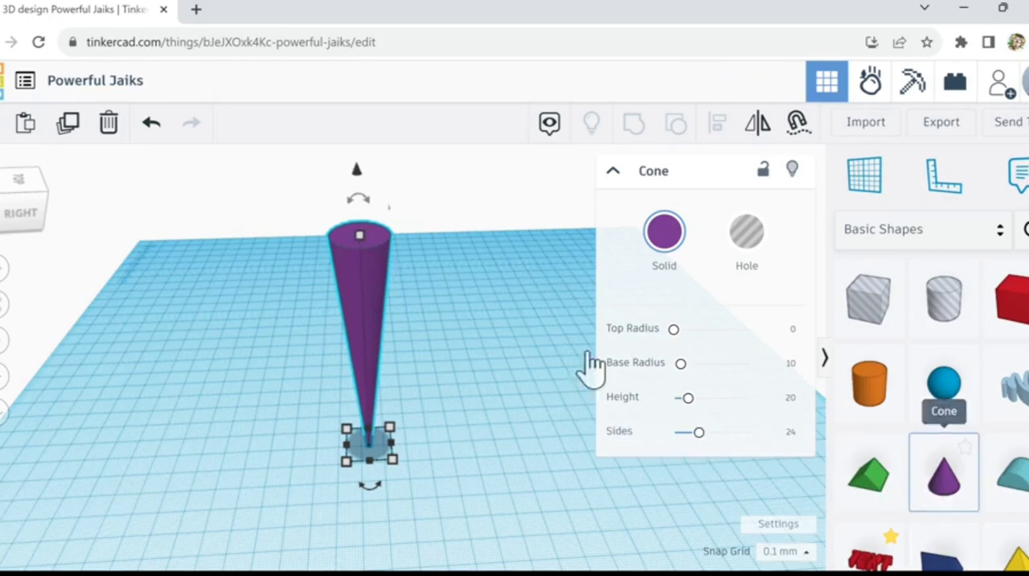
{"action": "left_click_drag", "start_coordinate": [700, 432], "coordinate": [800, 441]}
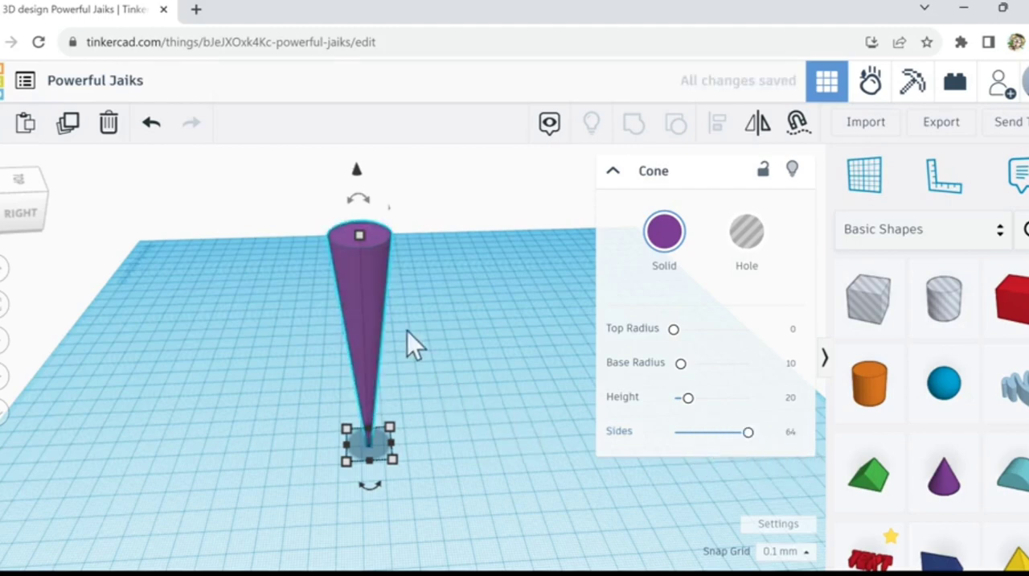
{"action": "mouse_move", "coordinate": [408, 341]}
{"action": "right_mouse_down"}
{"action": "mouse_move", "coordinate": [386, 314]}
{"action": "mouse_move", "coordinate": [375, 328]}
{"action": "mouse_move", "coordinate": [382, 349]}
{"action": "mouse_move", "coordinate": [408, 344]}
{"action": "mouse_move", "coordinate": [403, 334]}
{"action": "right_mouse_up"}
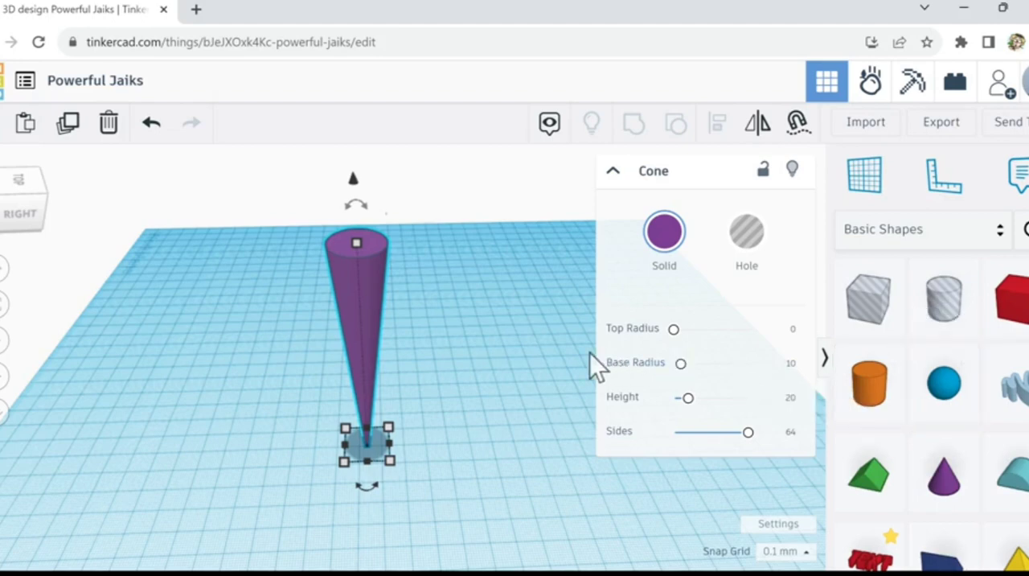
Step: Add a sphere at the cone's tip and raise it into the cone's wide upper end
{"action": "left_click", "coordinate": [943, 394]}
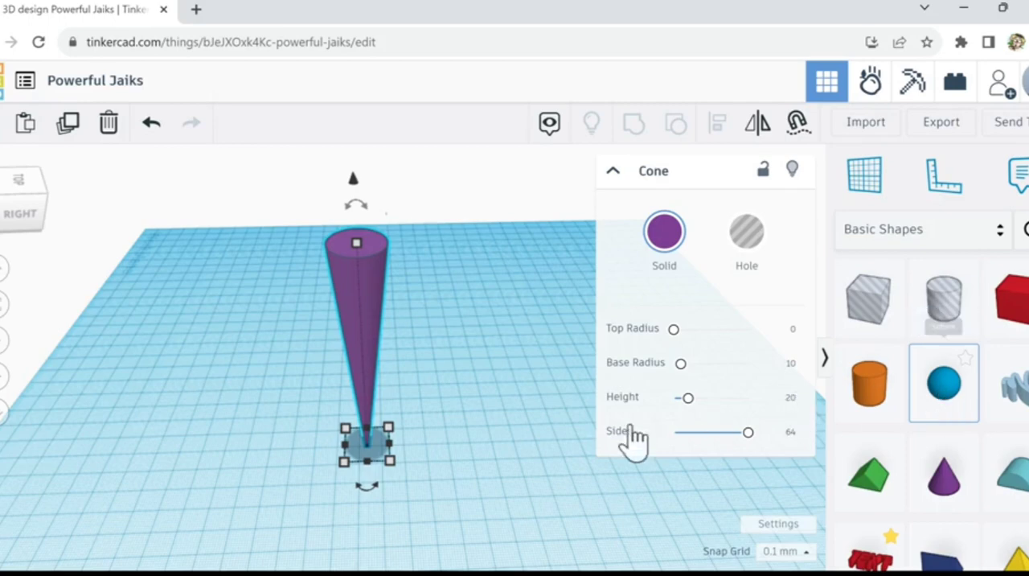
{"action": "left_click", "coordinate": [367, 448]}
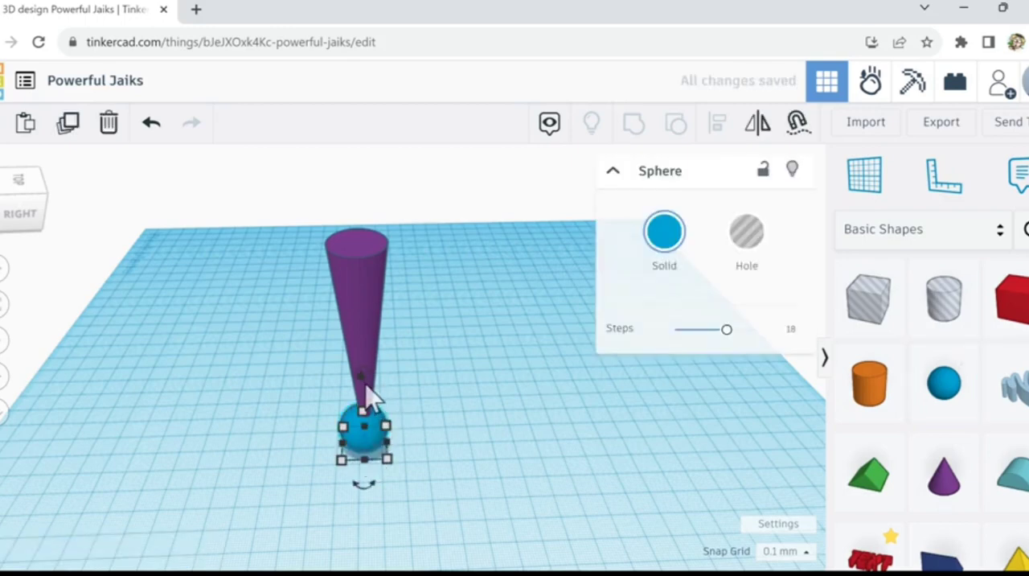
{"action": "left_click_drag", "start_coordinate": [366, 385], "coordinate": [361, 166]}
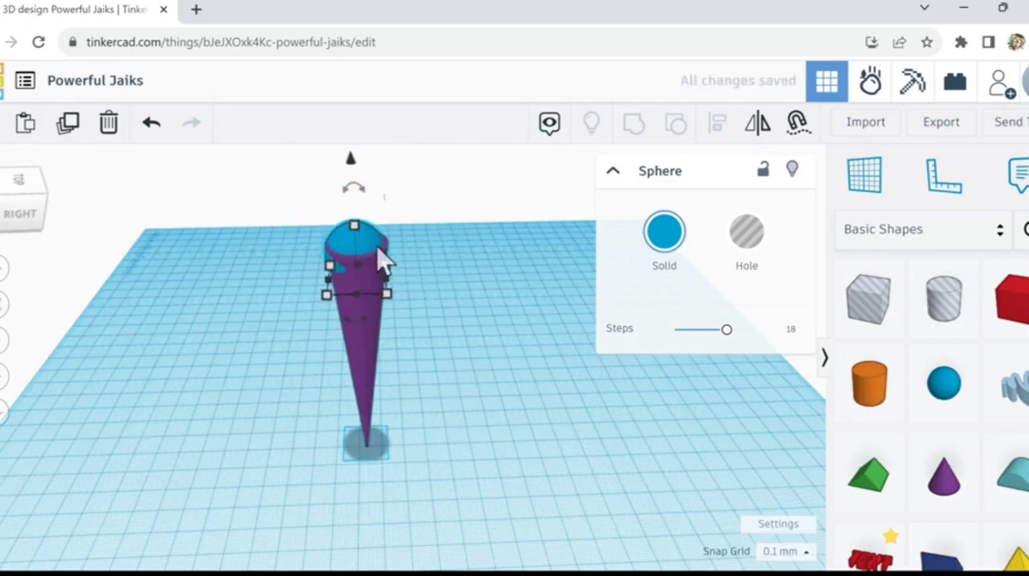
Step: Nudge the sphere upward in small increments until it caps the cone's upper rim smoothly
{"action": "scroll", "coordinate": [374, 255], "scroll_direction": "up", "scroll_amount": 3}
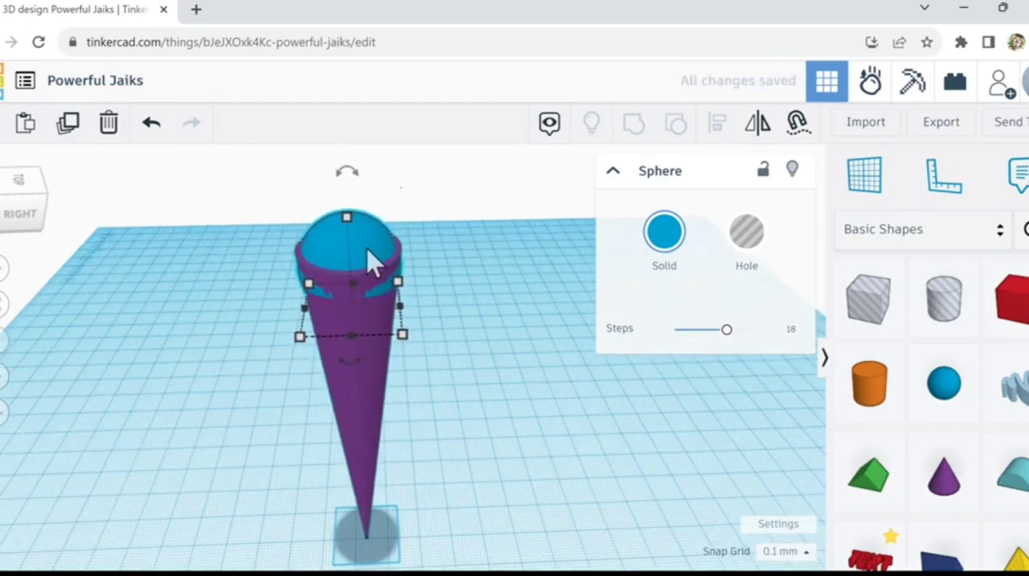
{"action": "key", "text": "ctrl+Up"}
{"action": "key", "text": "ctrl+Up"}
{"action": "key", "text": "ctrl+Up"}
{"action": "key", "text": "ctrl+Up"}
{"action": "key", "text": "ctrl+Up"}
{"action": "key", "text": "ctrl+Up"}
{"action": "key", "text": "ctrl+Up"}
{"action": "key", "text": "ctrl+Up"}
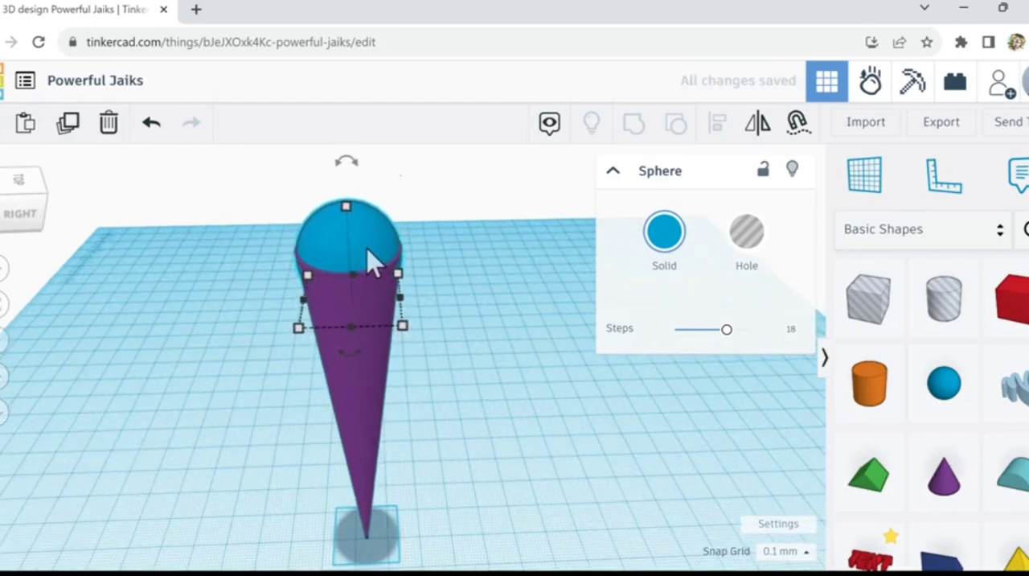
{"action": "key", "text": "ctrl+Up"}
{"action": "key", "text": "ctrl+Up"}
{"action": "key", "text": "ctrl+Up"}
{"action": "key", "text": "ctrl+Up"}
{"action": "key", "text": "ctrl+Up"}
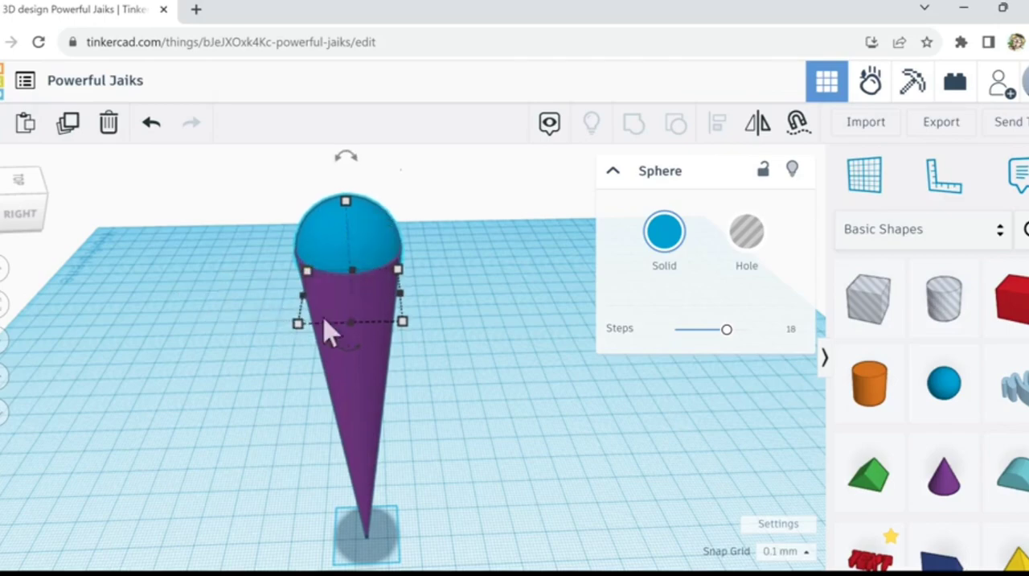
Step: Select the sphere and cone together and align them on their horizontal centre
{"action": "right_click_drag", "start_coordinate": [325, 320], "coordinate": [234, 261]}
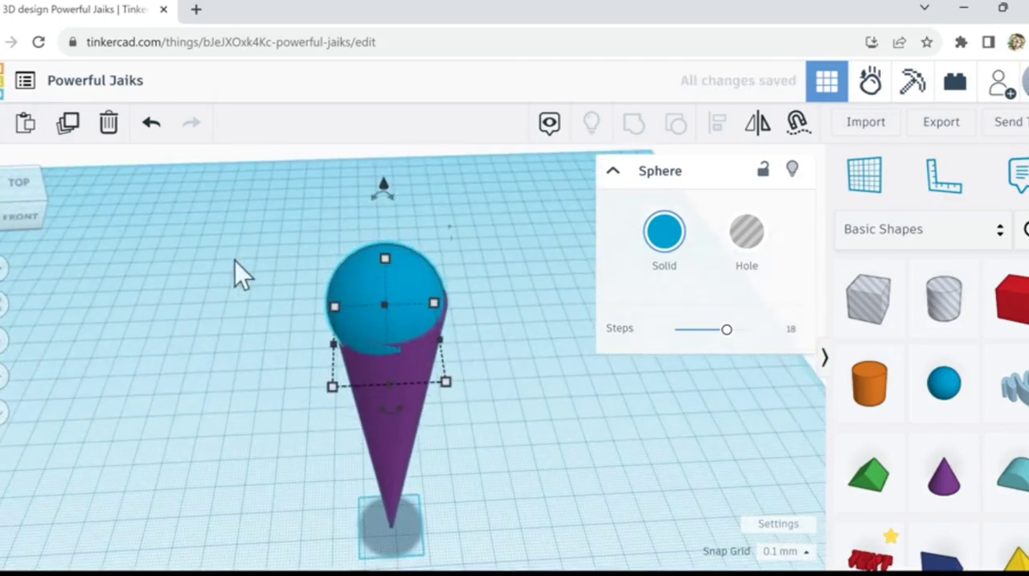
{"action": "left_click_drag", "start_coordinate": [238, 255], "coordinate": [477, 399]}
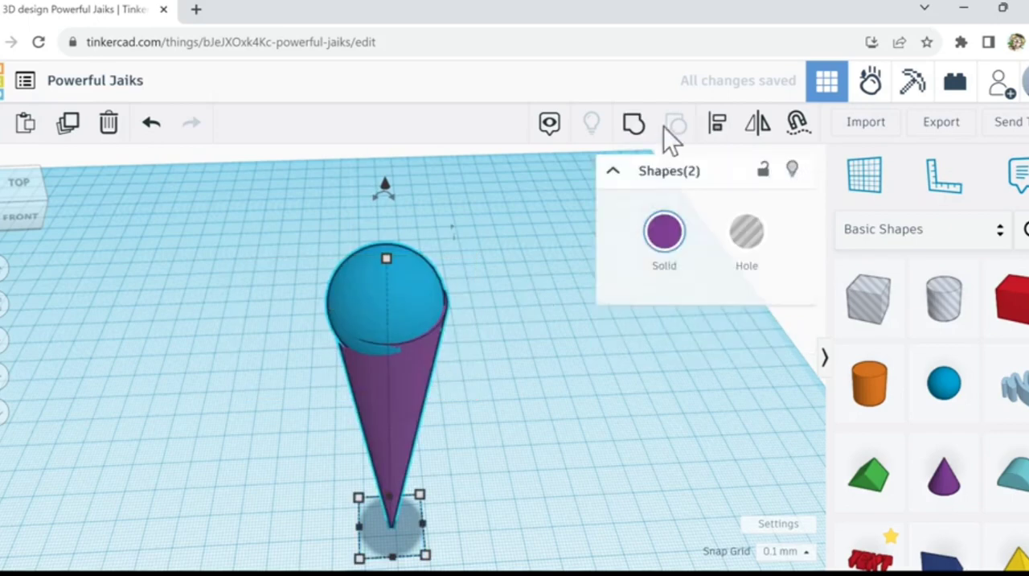
{"action": "left_click", "coordinate": [716, 131]}
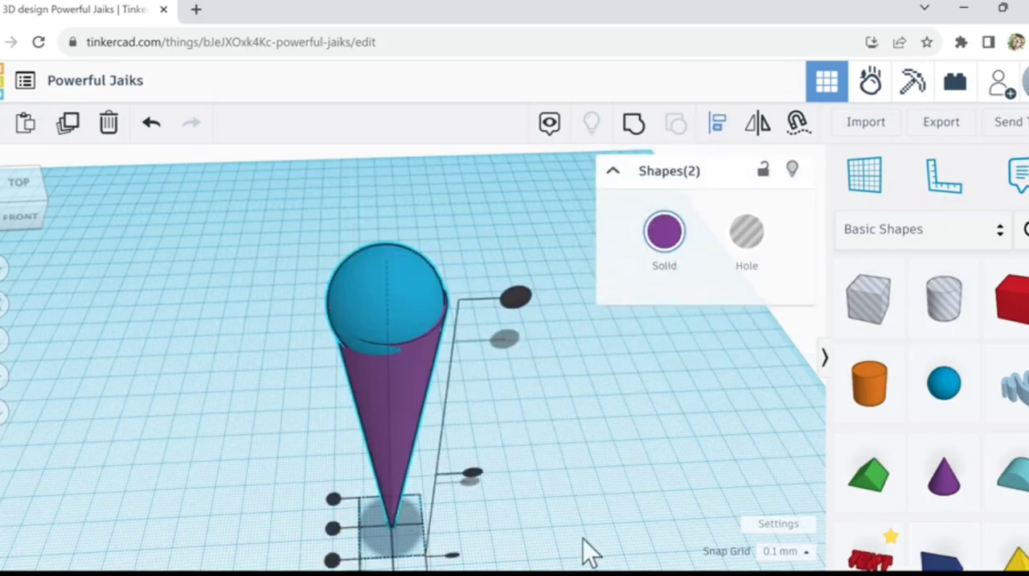
{"action": "middle_click_drag", "start_coordinate": [570, 502], "coordinate": [548, 467]}
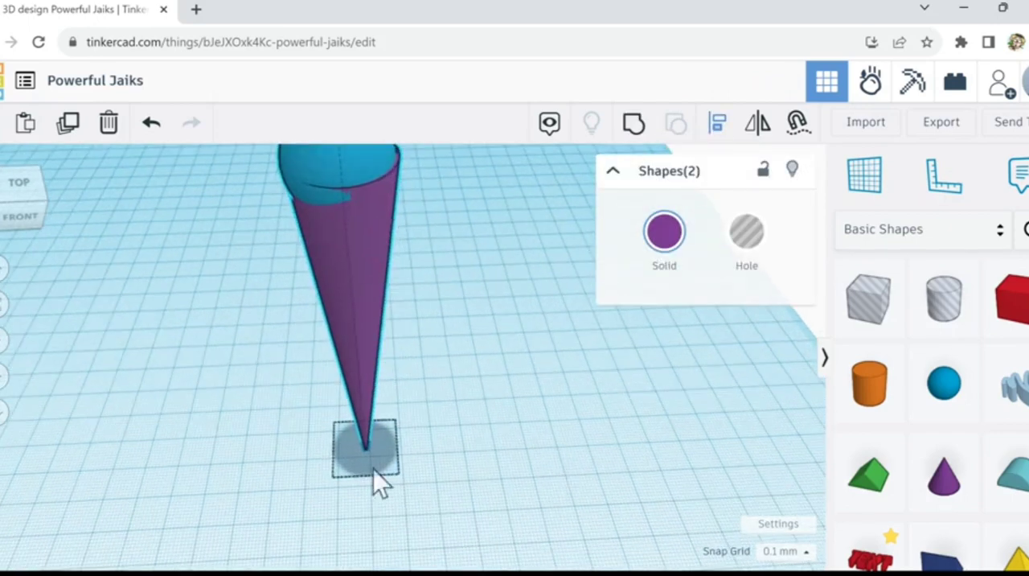
{"action": "left_click", "coordinate": [364, 507]}
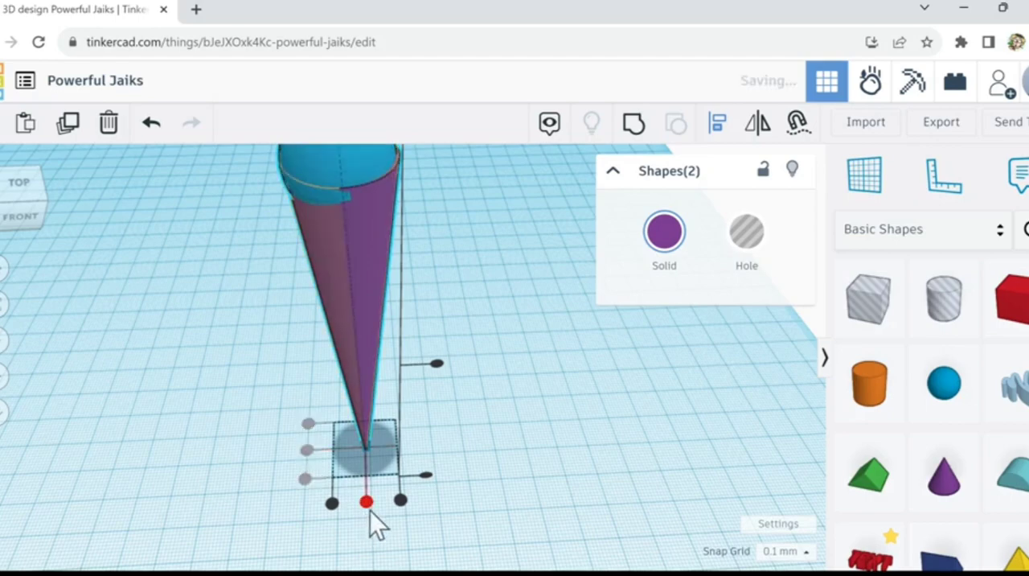
{"action": "right_click_drag", "start_coordinate": [527, 365], "coordinate": [497, 327]}
{"action": "middle_click_drag", "start_coordinate": [497, 327], "coordinate": [454, 341]}
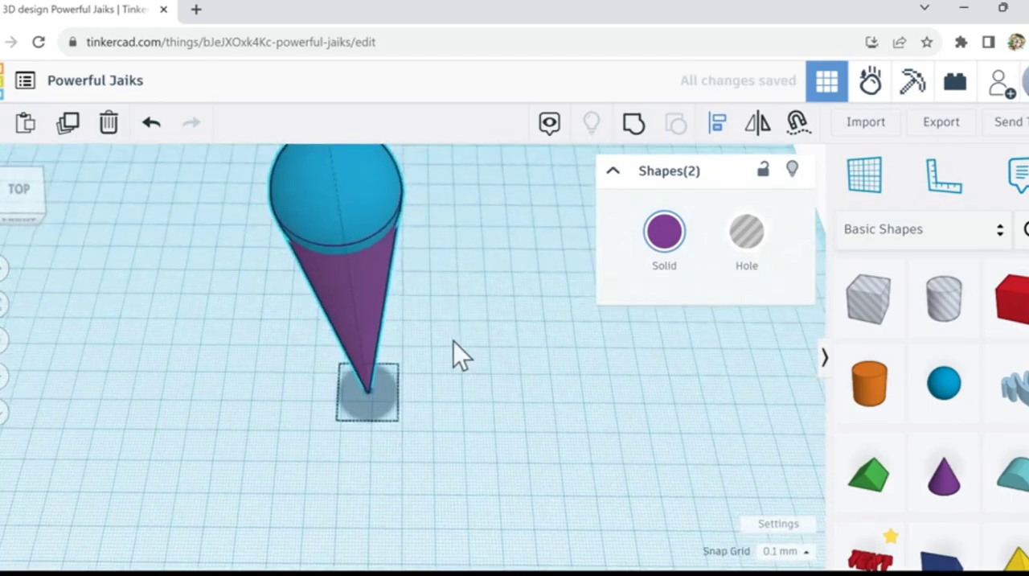
Step: Check the alignment from several angles and group the sphere and cone into one shape
{"action": "right_click_drag", "start_coordinate": [499, 336], "coordinate": [432, 300]}
{"action": "scroll", "coordinate": [448, 313], "scroll_direction": "down", "scroll_amount": 3}
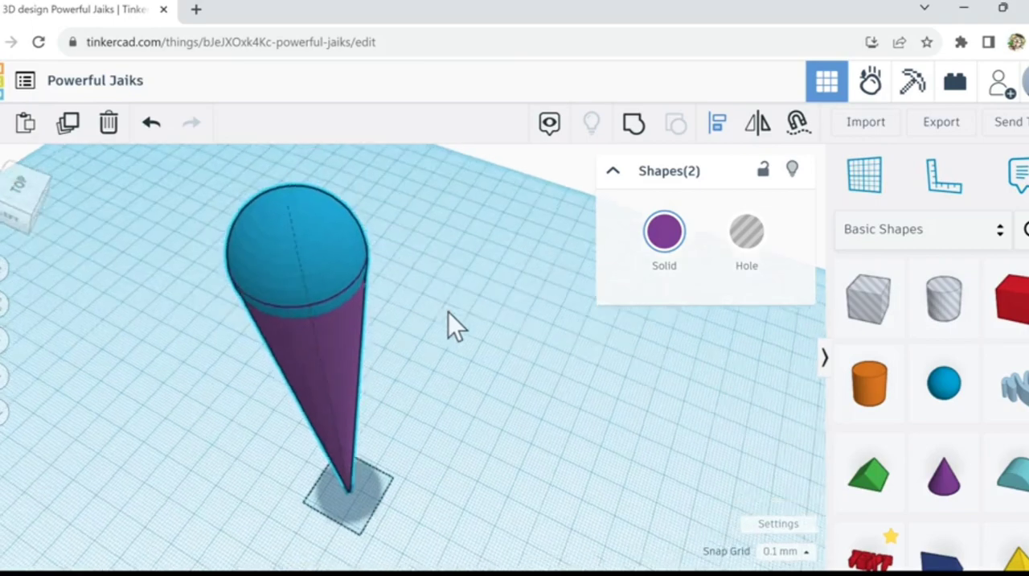
{"action": "scroll", "coordinate": [502, 406], "scroll_direction": "up", "scroll_amount": 5}
{"action": "scroll", "coordinate": [504, 396], "scroll_direction": "down", "scroll_amount": 3}
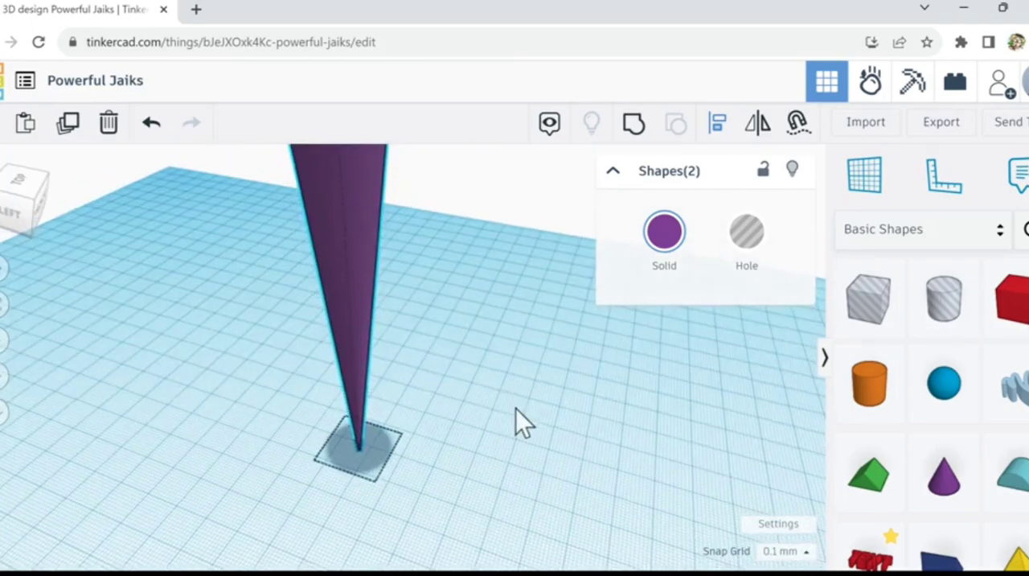
{"action": "scroll", "coordinate": [537, 426], "scroll_direction": "down", "scroll_amount": 3}
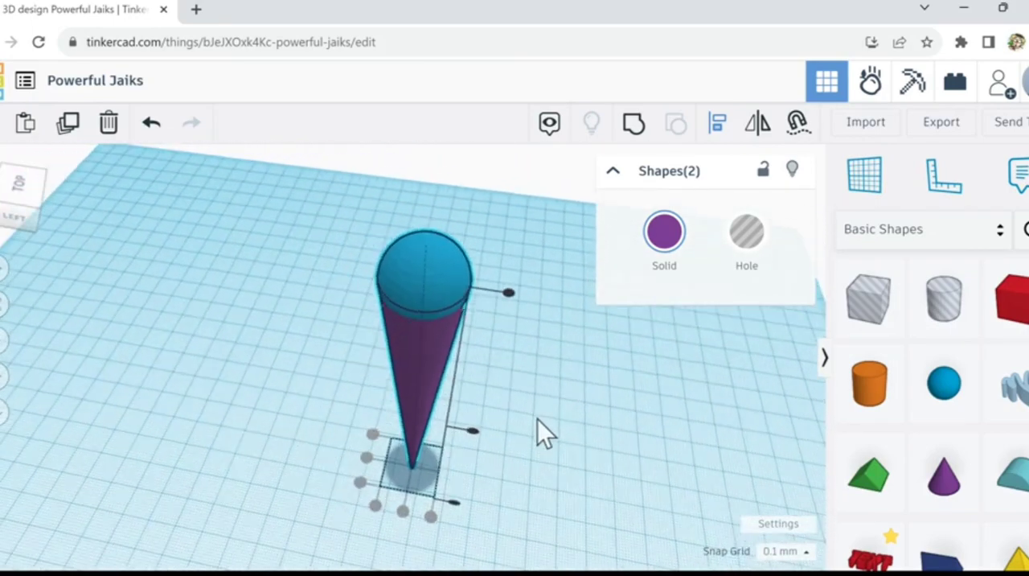
{"action": "scroll", "coordinate": [432, 333], "scroll_direction": "down", "scroll_amount": 2}
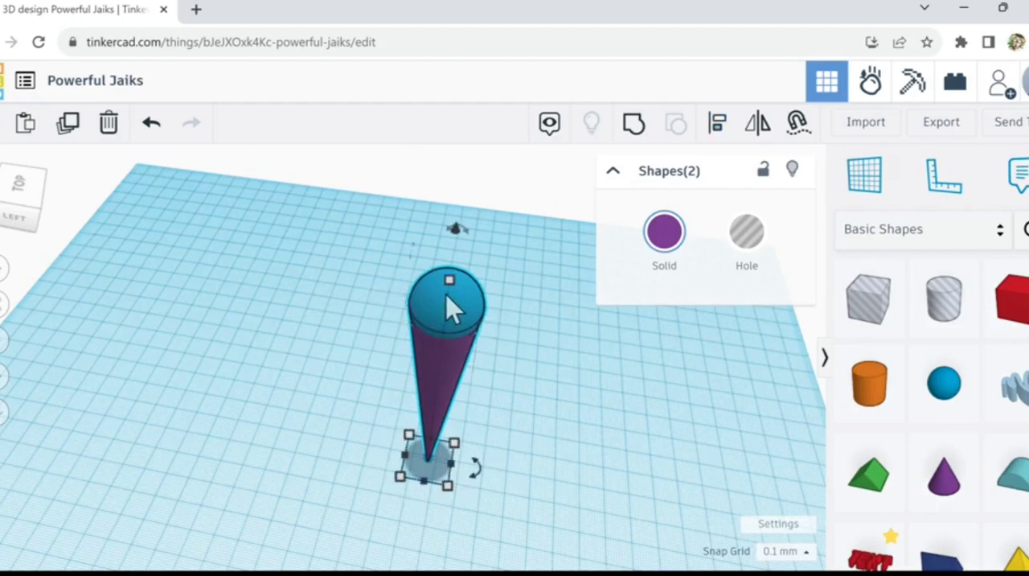
{"action": "left_click", "coordinate": [635, 129]}
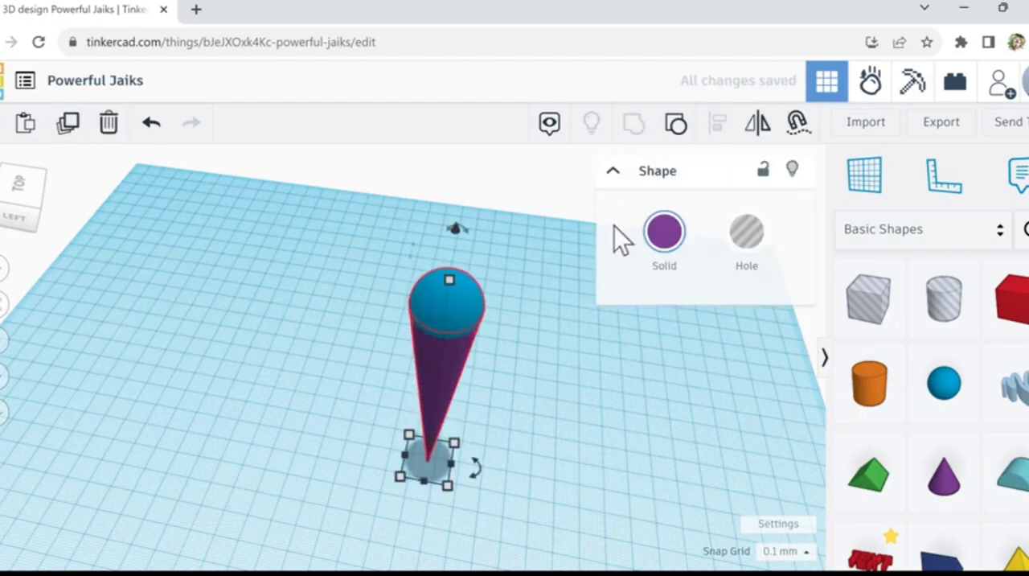
Step: Place a new sphere on the workplane beside the grouped cone and set its steps to 24
{"action": "right_click_drag", "start_coordinate": [571, 337], "coordinate": [582, 370]}
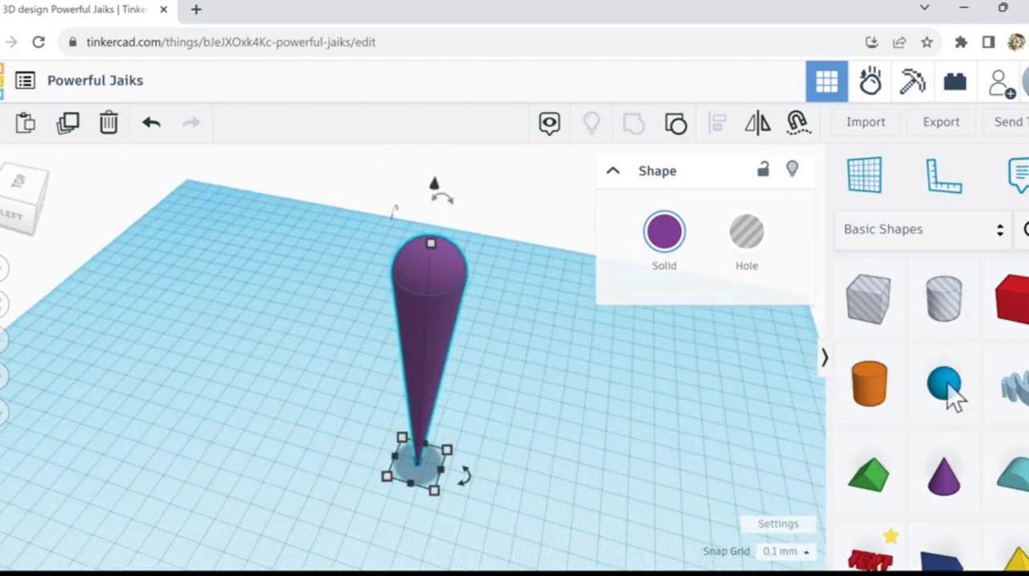
{"action": "left_click", "coordinate": [585, 435]}
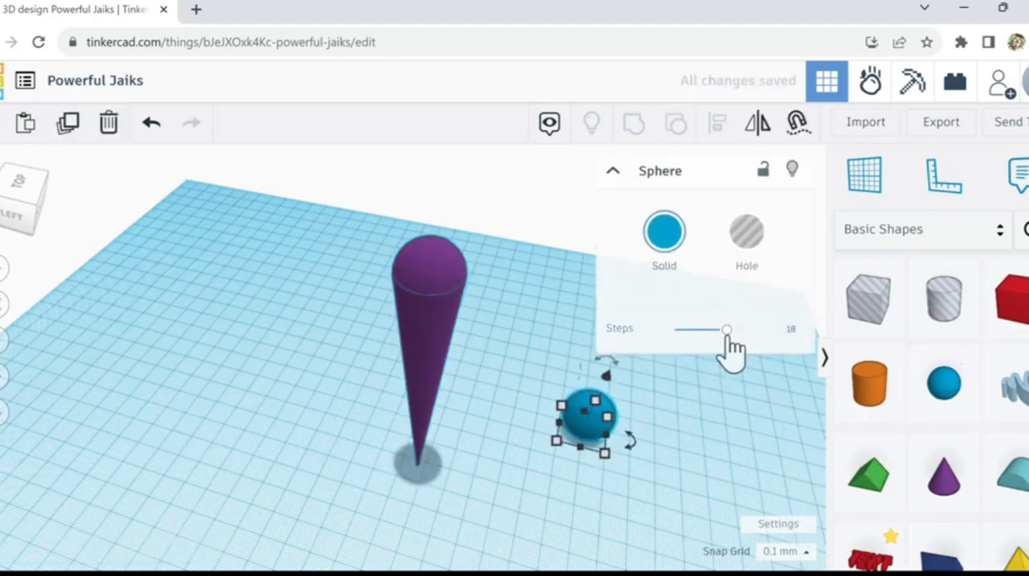
{"action": "left_click_drag", "start_coordinate": [727, 331], "coordinate": [778, 337]}
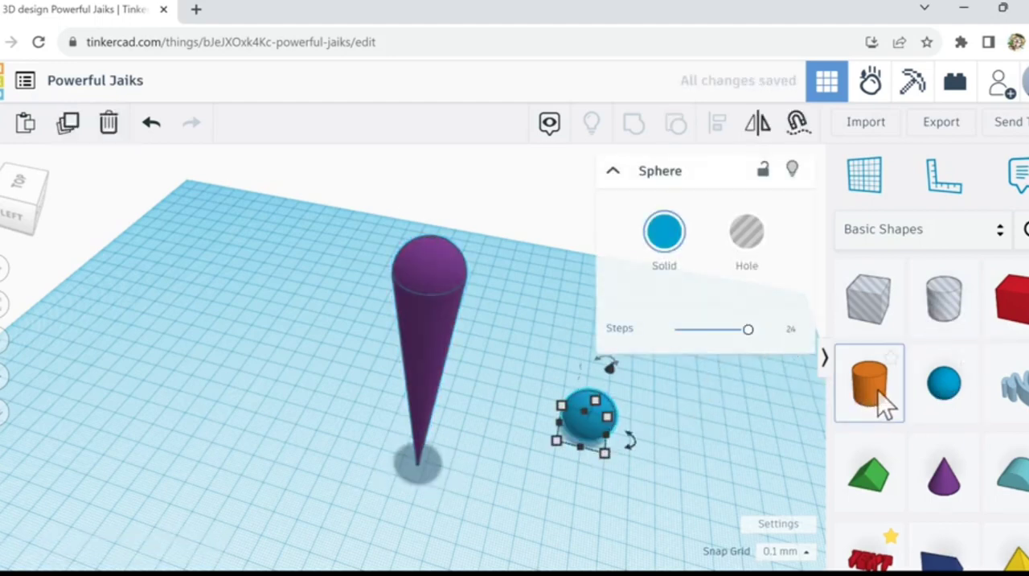
Step: Place a cylinder between the grouped cone and the separate sphere and set its sides to 64
{"action": "left_click_drag", "start_coordinate": [877, 390], "coordinate": [555, 446]}
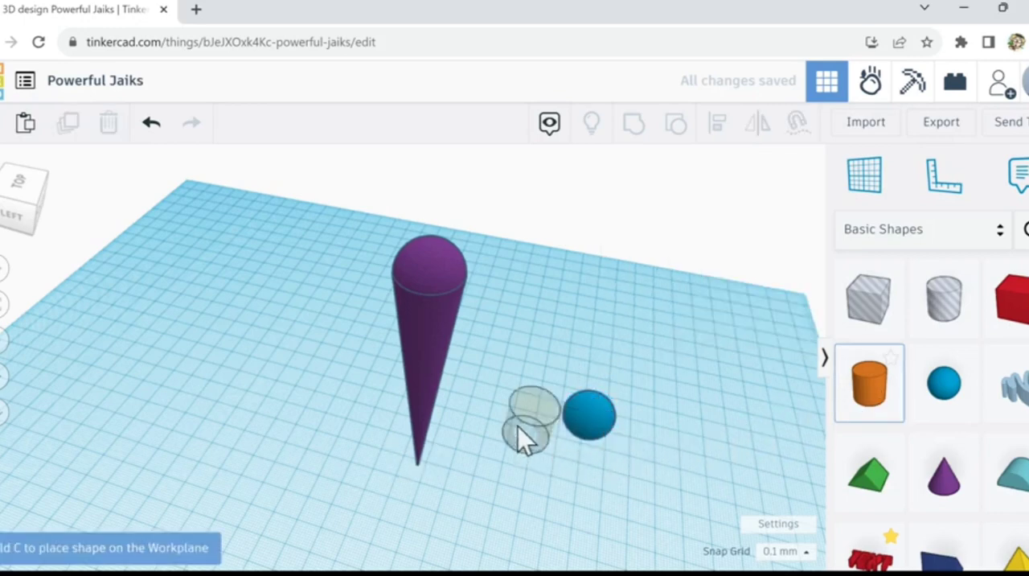
{"action": "left_click", "coordinate": [519, 424]}
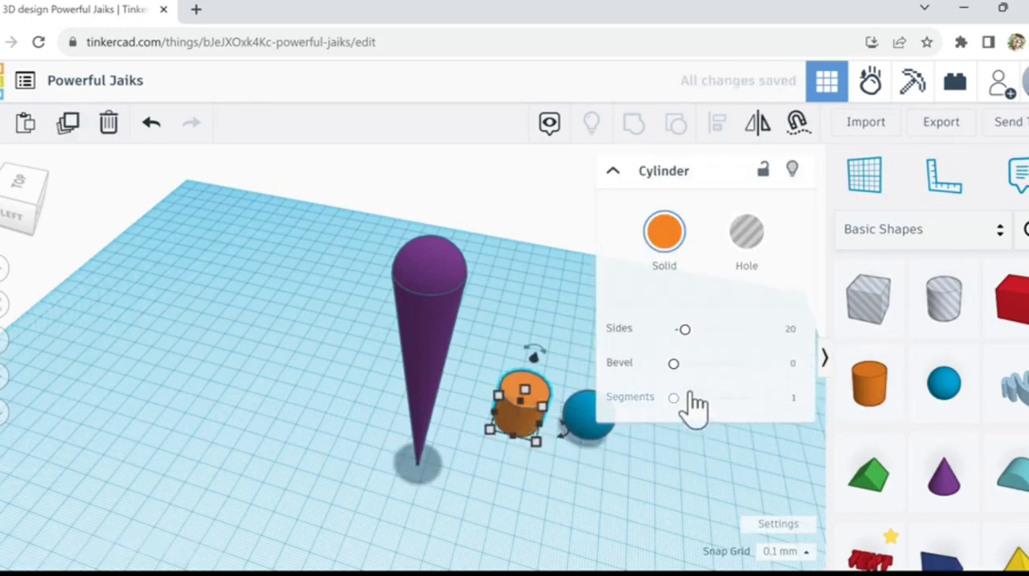
{"action": "left_click_drag", "start_coordinate": [683, 329], "coordinate": [768, 339]}
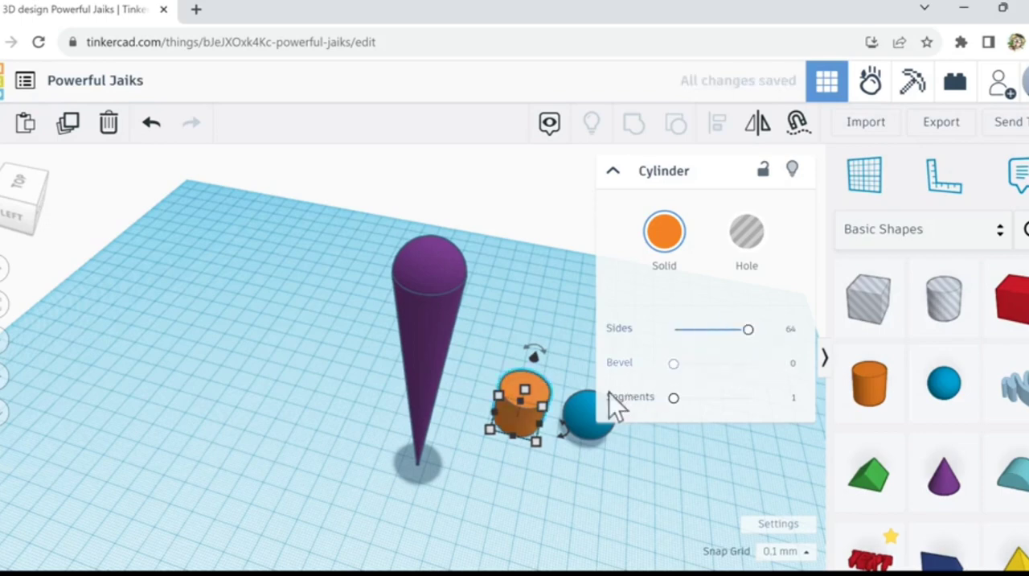
Step: Shrink the orange cylinder and stack the blue sphere on top of it
{"action": "left_click_drag", "start_coordinate": [538, 448], "coordinate": [521, 419]}
{"action": "left_click_drag", "start_coordinate": [584, 406], "coordinate": [517, 401]}
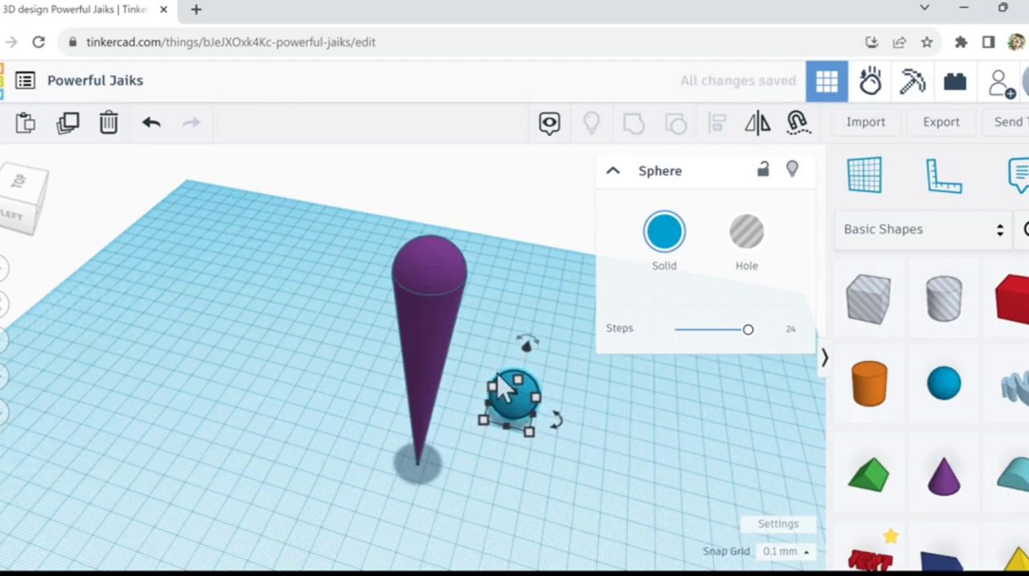
{"action": "key", "text": "ctrl+Up"}
{"action": "key", "text": "ctrl+Up"}
{"action": "key", "text": "ctrl+Up"}
{"action": "key", "text": "ctrl+Up"}
{"action": "key", "text": "ctrl+Up"}
{"action": "key", "text": "ctrl+Up"}
{"action": "key", "text": "ctrl+Up"}
{"action": "key", "text": "ctrl+Up"}
{"action": "key", "text": "ctrl+Up"}
{"action": "key", "text": "ctrl+Up"}
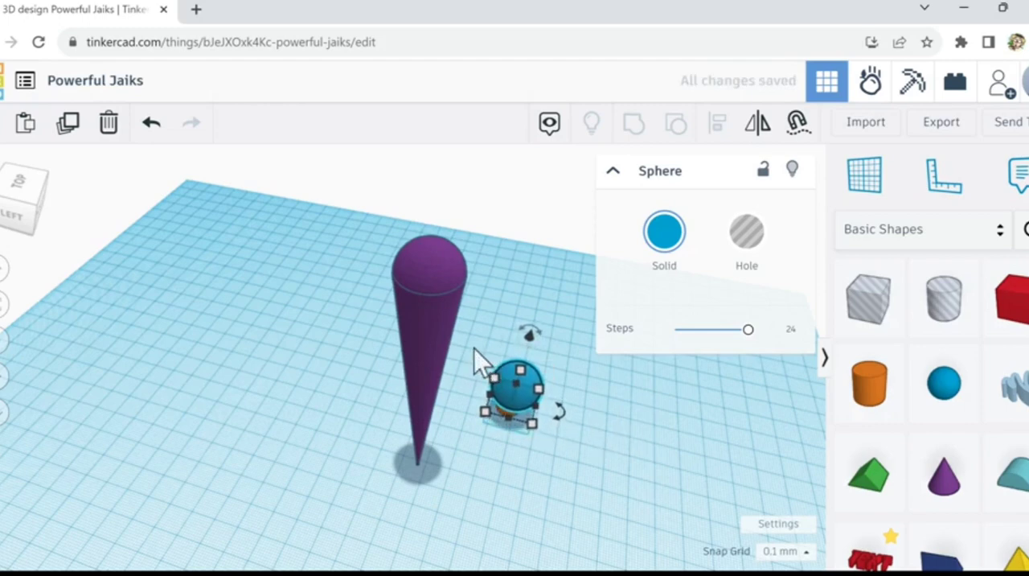
{"action": "left_click_drag", "start_coordinate": [475, 348], "coordinate": [573, 402]}
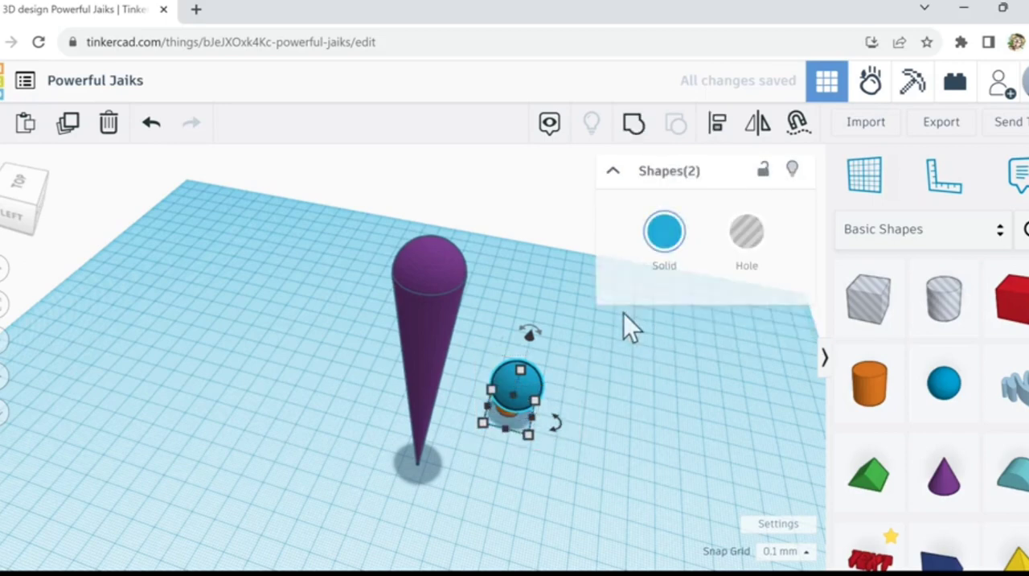
{"action": "left_click", "coordinate": [714, 127]}
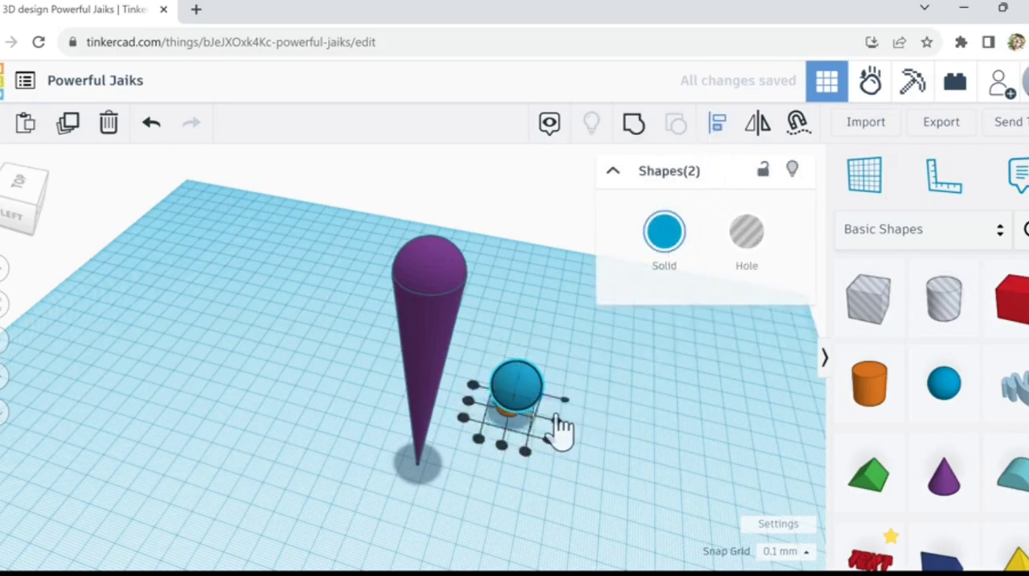
{"action": "left_click", "coordinate": [471, 404]}
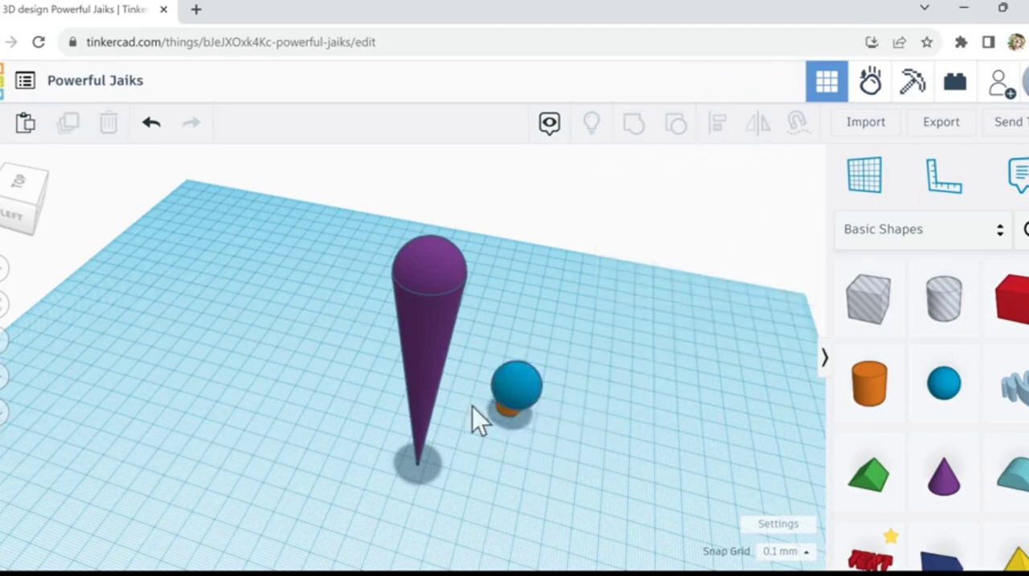
Step: Align the blue sphere and the cylinder on both horizontal centres and group them into one shape
{"action": "left_click_drag", "start_coordinate": [488, 360], "coordinate": [548, 438]}
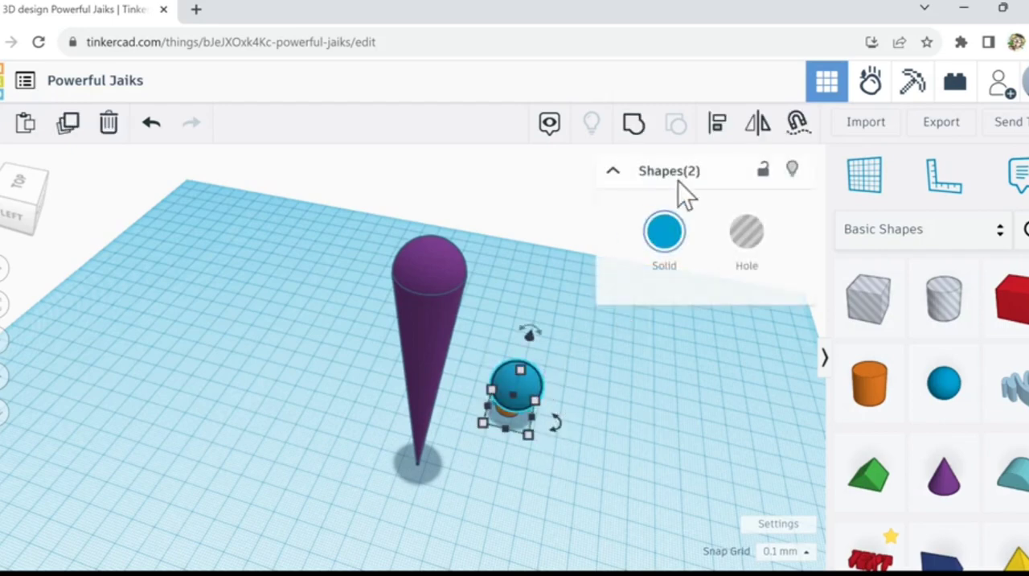
{"action": "left_click", "coordinate": [717, 127]}
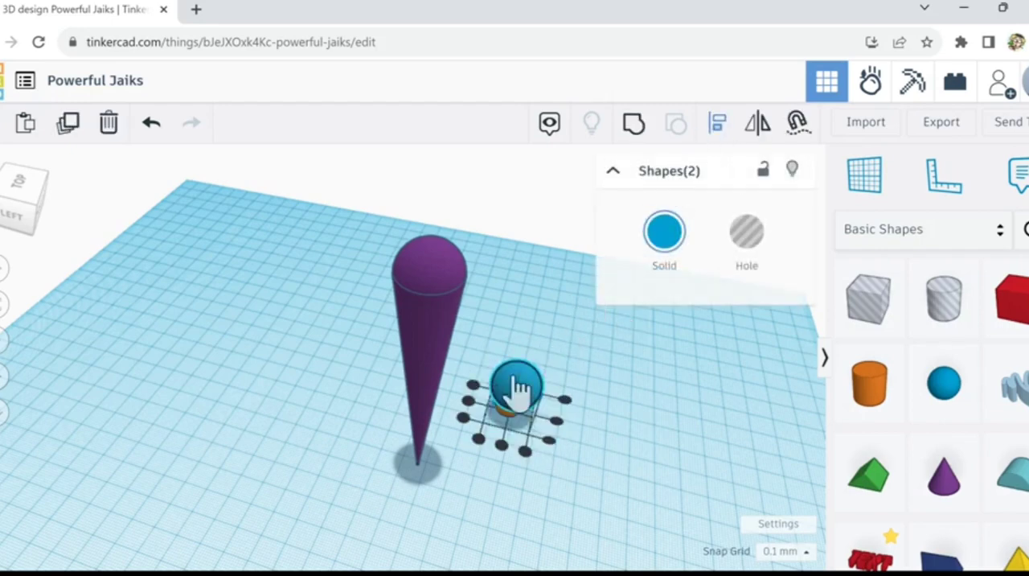
{"action": "left_click", "coordinate": [502, 449]}
{"action": "right_click_drag", "start_coordinate": [515, 489], "coordinate": [490, 356]}
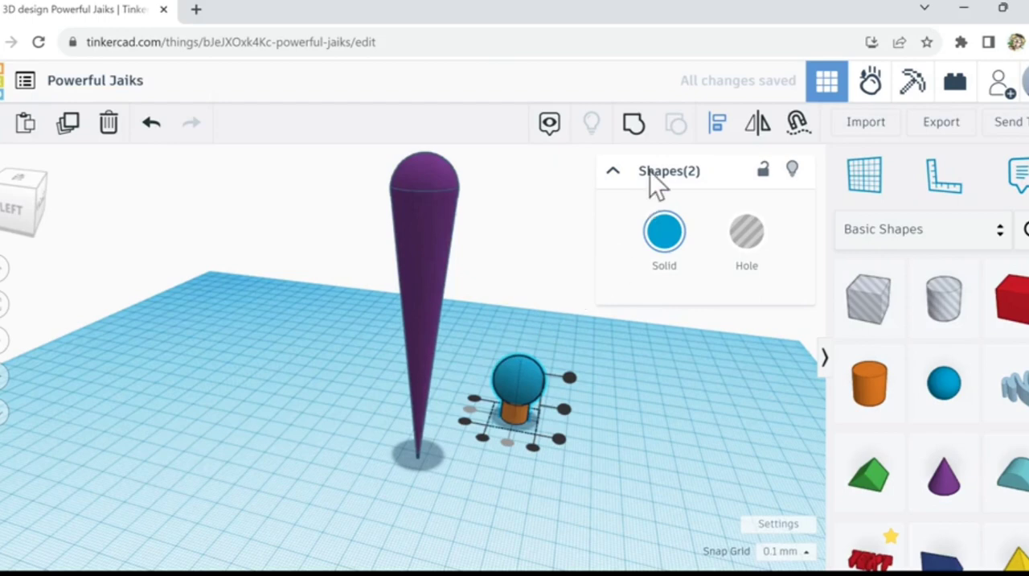
{"action": "left_click", "coordinate": [521, 379]}
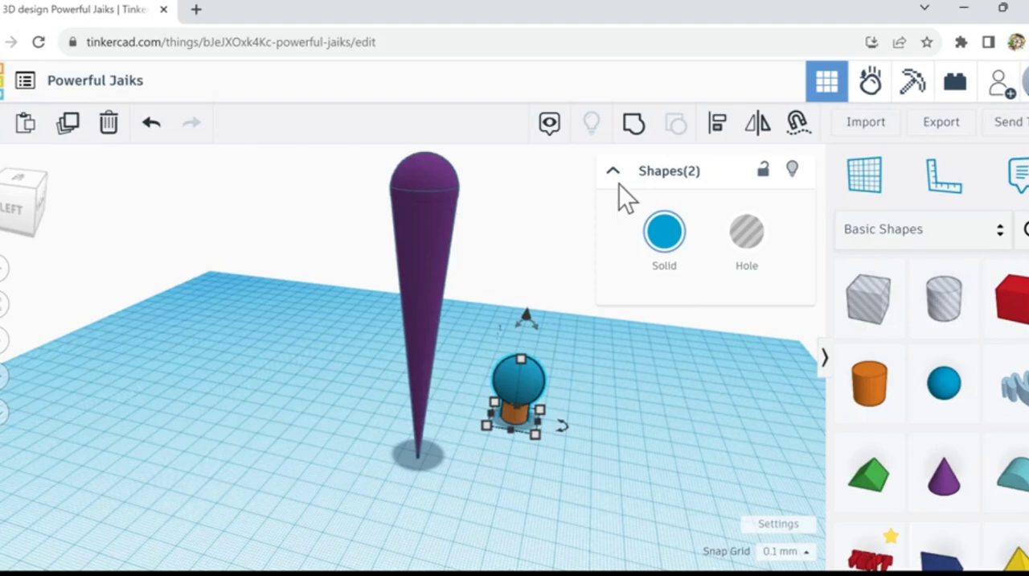
{"action": "left_click", "coordinate": [641, 134]}
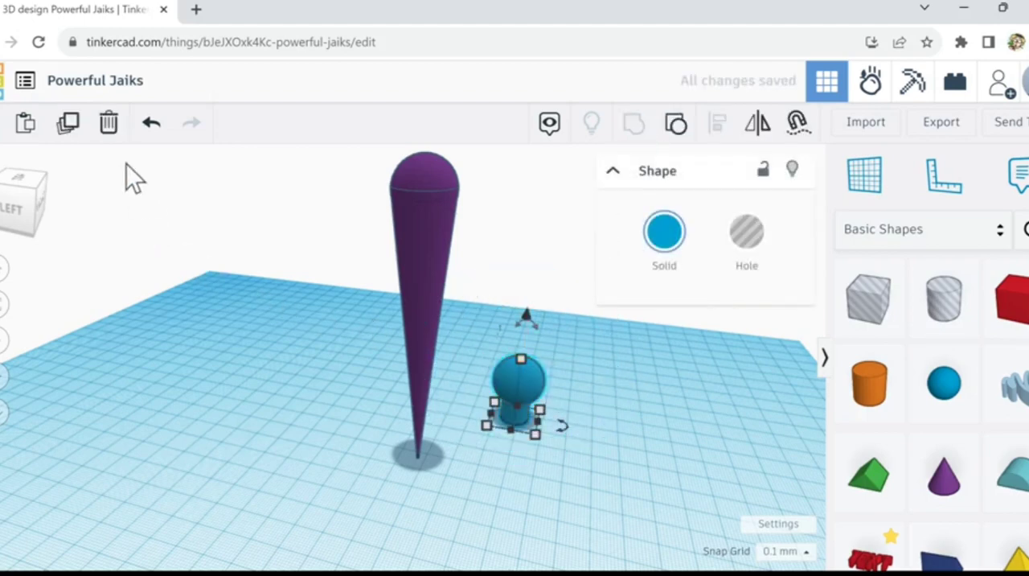
Step: Duplicate the grouped blue shape and move the copy about 52 mm away from the purple cone
{"action": "left_click", "coordinate": [68, 129]}
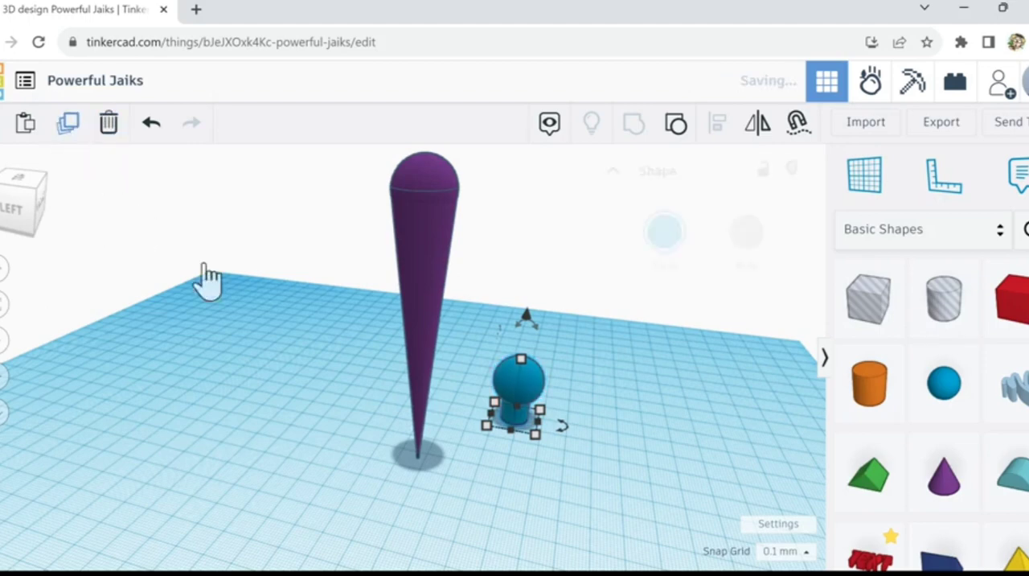
{"action": "left_click_drag", "start_coordinate": [537, 402], "coordinate": [675, 405]}
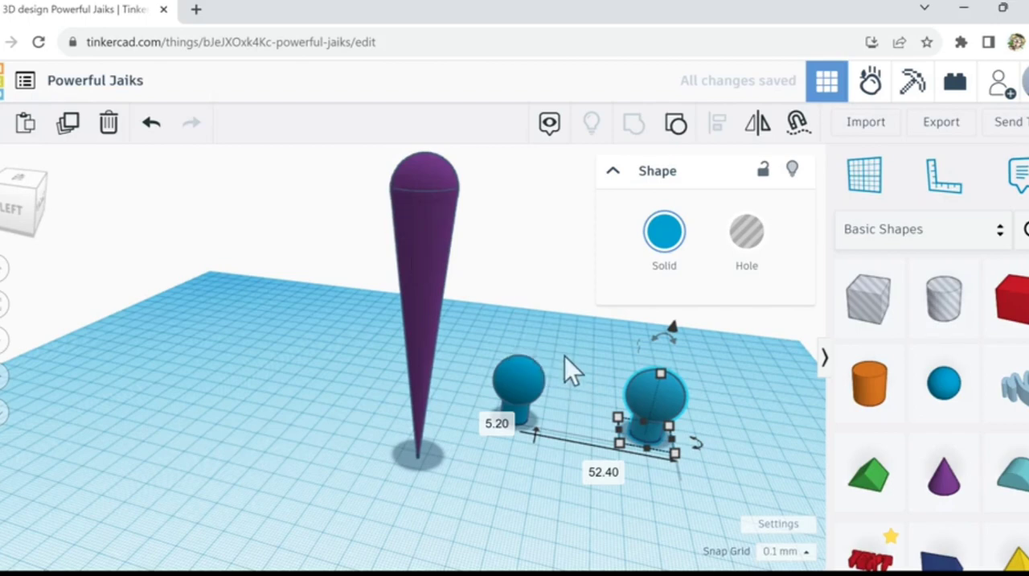
{"action": "left_click", "coordinate": [547, 330]}
Step: Lift the blue shape nearest the cone about 79 mm above the workplane and move it over the purple cone
{"action": "right_click_drag", "start_coordinate": [542, 335], "coordinate": [548, 346]}
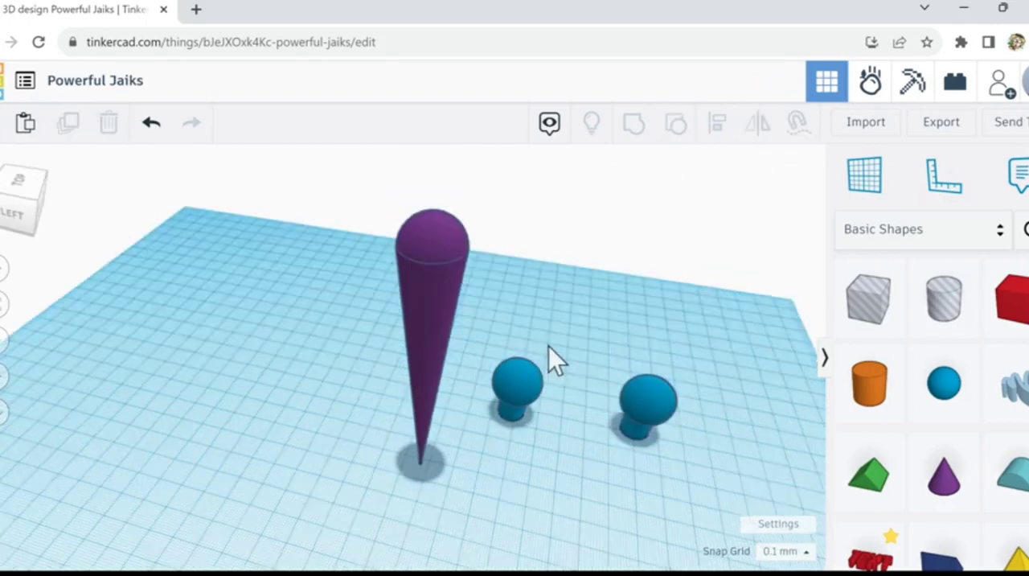
{"action": "left_click", "coordinate": [524, 376]}
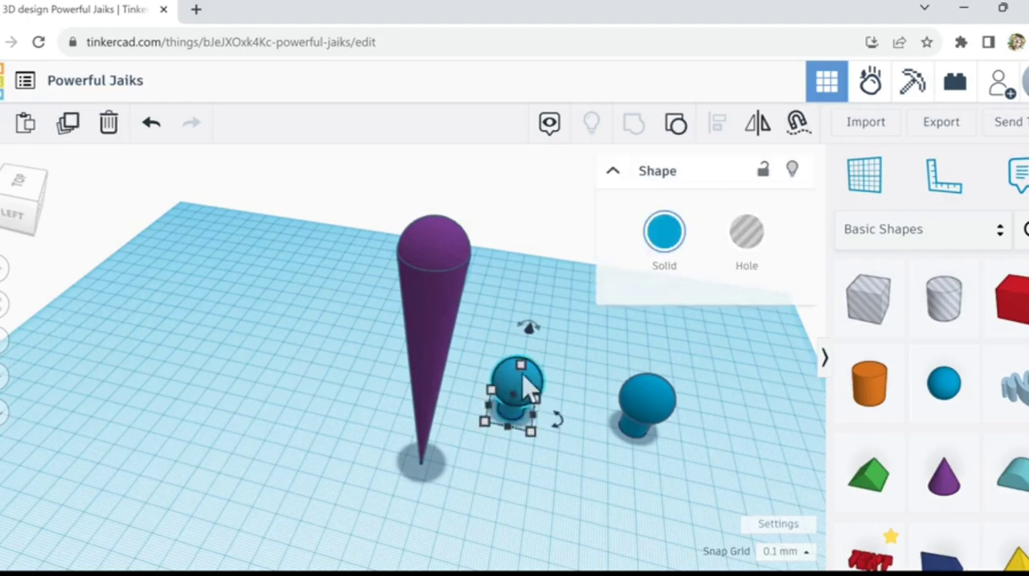
{"action": "left_click_drag", "start_coordinate": [533, 333], "coordinate": [550, 124]}
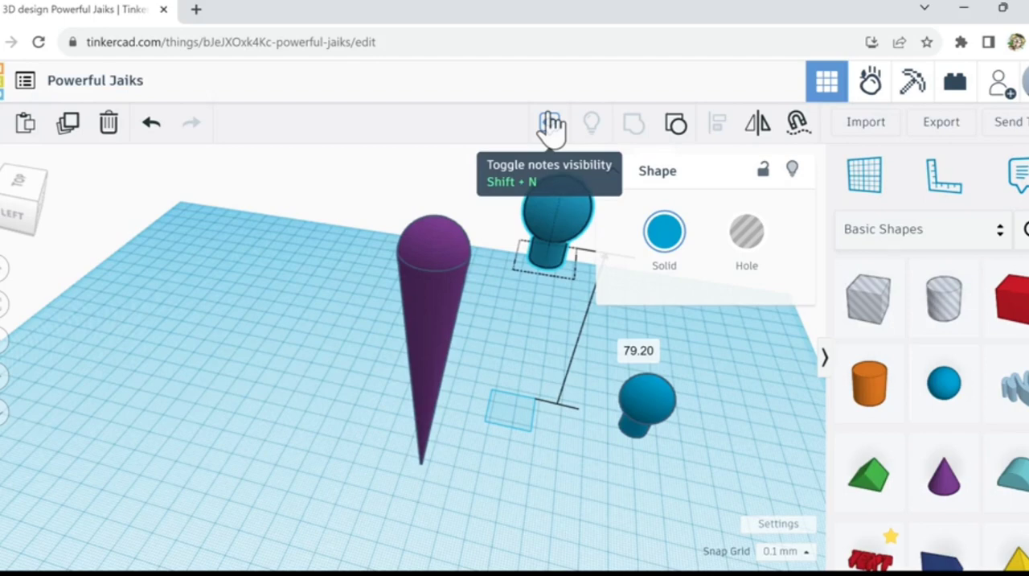
{"action": "left_click_drag", "start_coordinate": [550, 125], "coordinate": [550, 125]}
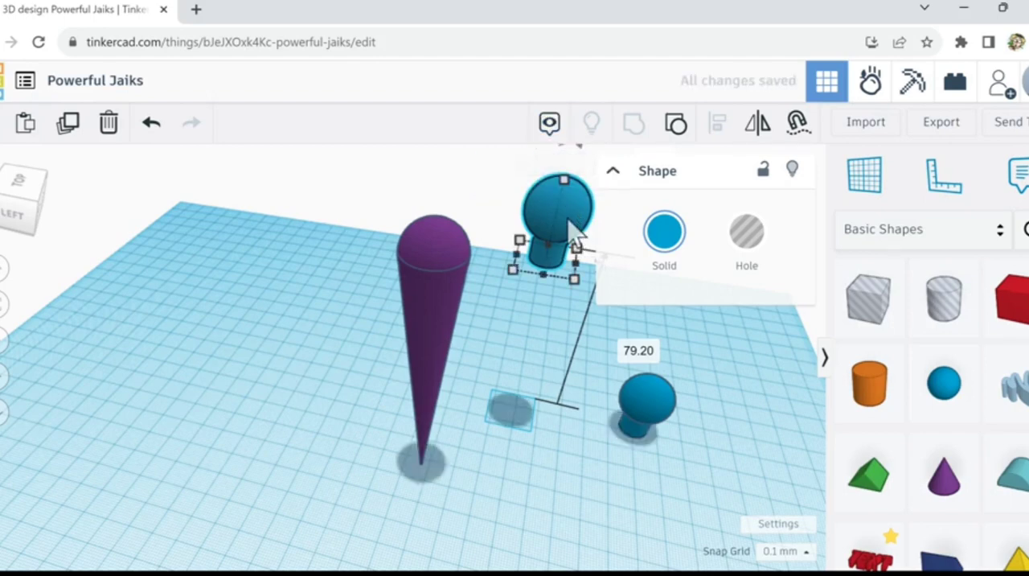
{"action": "left_click_drag", "start_coordinate": [573, 229], "coordinate": [439, 270]}
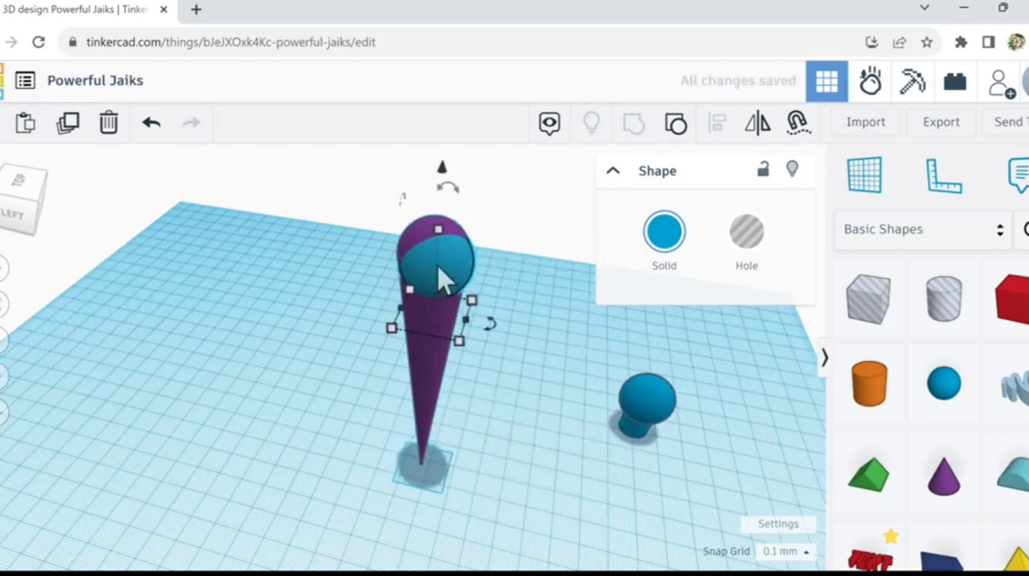
Step: Raise the blue shape further until its sphere stands above the purple cone's rounded top
{"action": "left_click_drag", "start_coordinate": [439, 215], "coordinate": [445, 202]}
{"action": "key", "text": "ctrl+Up"}
{"action": "key", "text": "ctrl+Up"}
{"action": "key", "text": "ctrl+Up"}
{"action": "key", "text": "ctrl+Up"}
{"action": "key", "text": "ctrl+Up"}
{"action": "key", "text": "ctrl+Up"}
{"action": "key", "text": "ctrl+Up"}
{"action": "key", "text": "ctrl+Up"}
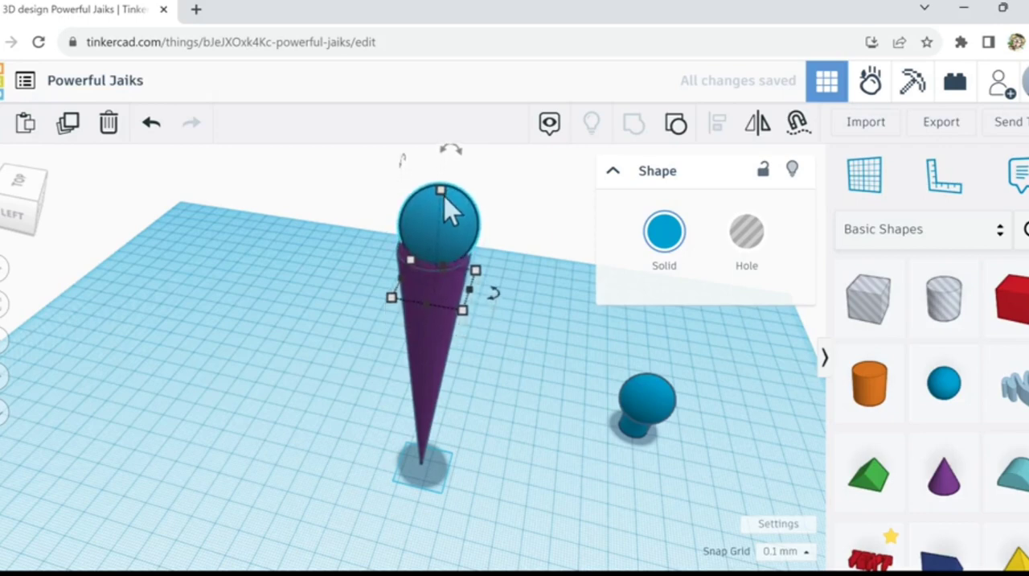
{"action": "key", "text": "ctrl+Up"}
{"action": "key", "text": "ctrl+Up"}
{"action": "key", "text": "ctrl+Up"}
{"action": "key", "text": "ctrl+Up"}
{"action": "key", "text": "ctrl+Up"}
{"action": "key", "text": "ctrl+Up"}
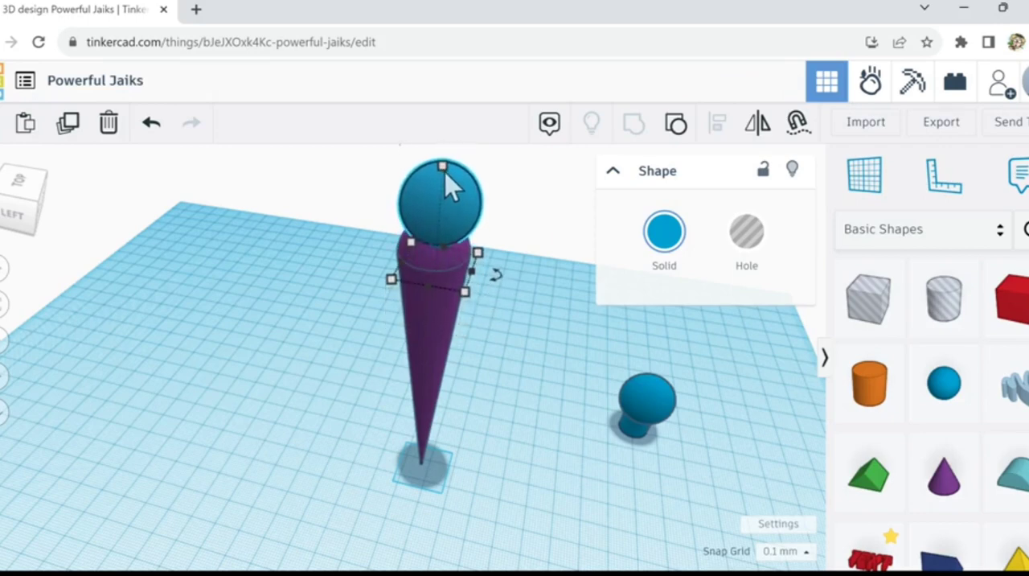
Step: Scale the blue shape down proportionally to about 15.9 mm tall and raise it so its neck rests on the purple sphere
{"action": "left_click_drag", "start_coordinate": [445, 168], "coordinate": [443, 216], "text": "shift"}
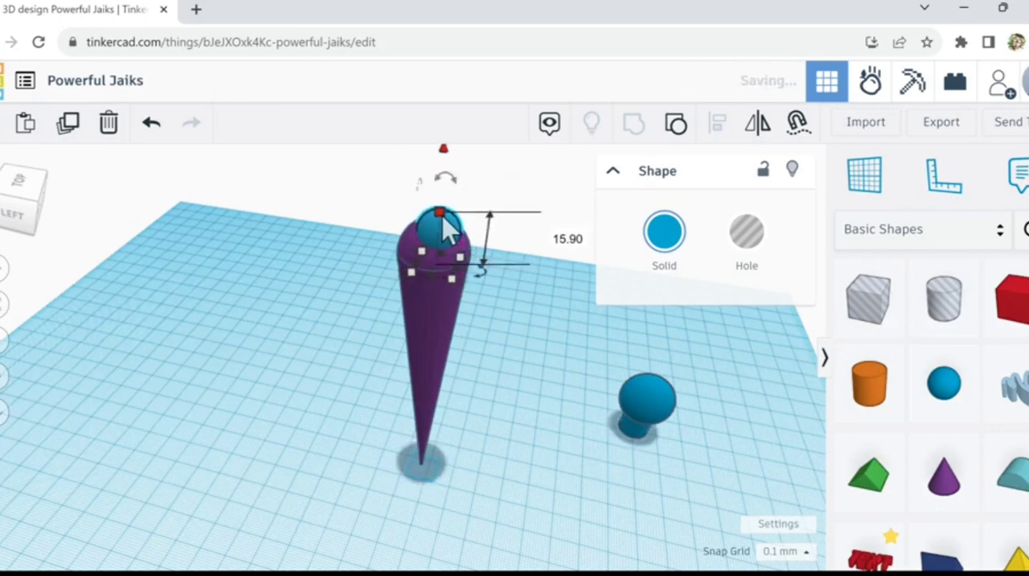
{"action": "key", "text": "ctrl+Up"}
{"action": "key", "text": "ctrl+Up"}
{"action": "key", "text": "ctrl+Up"}
{"action": "key", "text": "ctrl+Up"}
{"action": "key", "text": "ctrl+Up"}
{"action": "key", "text": "ctrl+Up"}
{"action": "key", "text": "ctrl+Up"}
{"action": "key", "text": "ctrl+Up"}
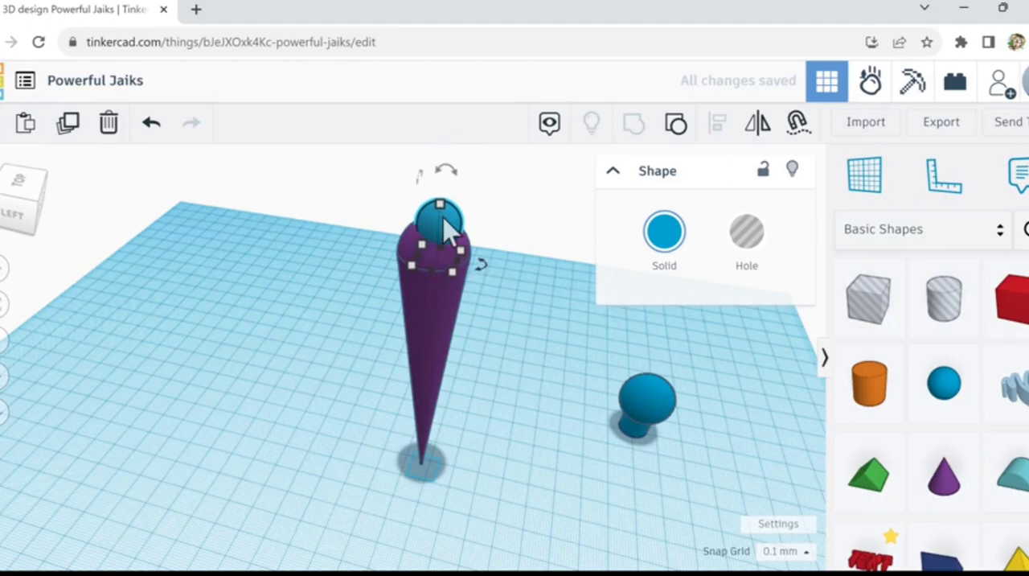
{"action": "key", "text": "ctrl+Up"}
{"action": "key", "text": "ctrl+Up"}
{"action": "key", "text": "ctrl+Up"}
{"action": "key", "text": "ctrl+Up"}
{"action": "key", "text": "ctrl+Up"}
{"action": "key", "text": "ctrl+Up"}
{"action": "key", "text": "ctrl+Up"}
{"action": "key", "text": "ctrl+Up"}
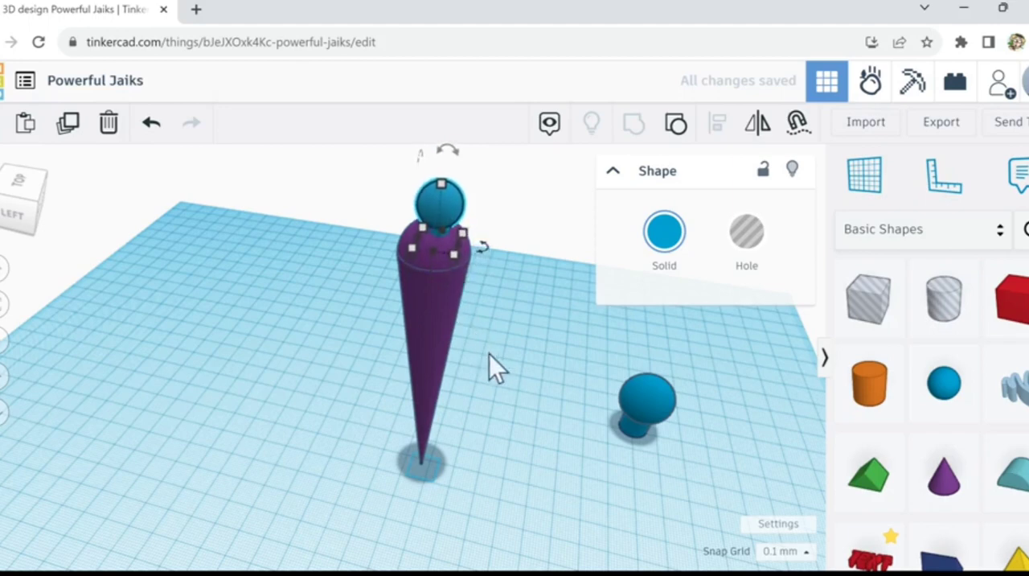
Step: Enlarge the blue shape proportionally to about 13.2 mm wide and fine-tune its height on the purple sphere
{"action": "right_click_drag", "start_coordinate": [490, 356], "coordinate": [521, 359]}
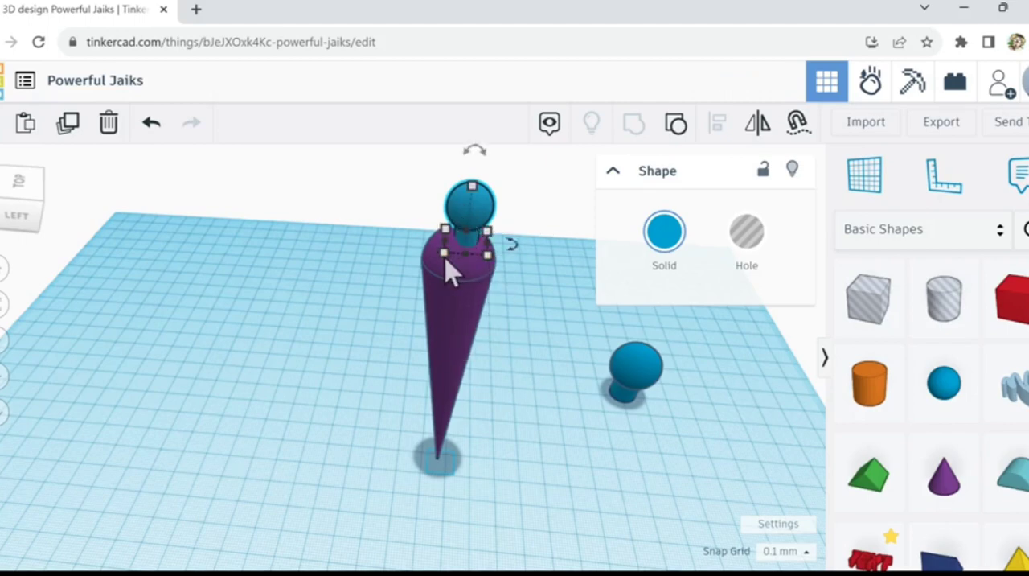
{"action": "left_click_drag", "start_coordinate": [445, 260], "coordinate": [438, 263]}
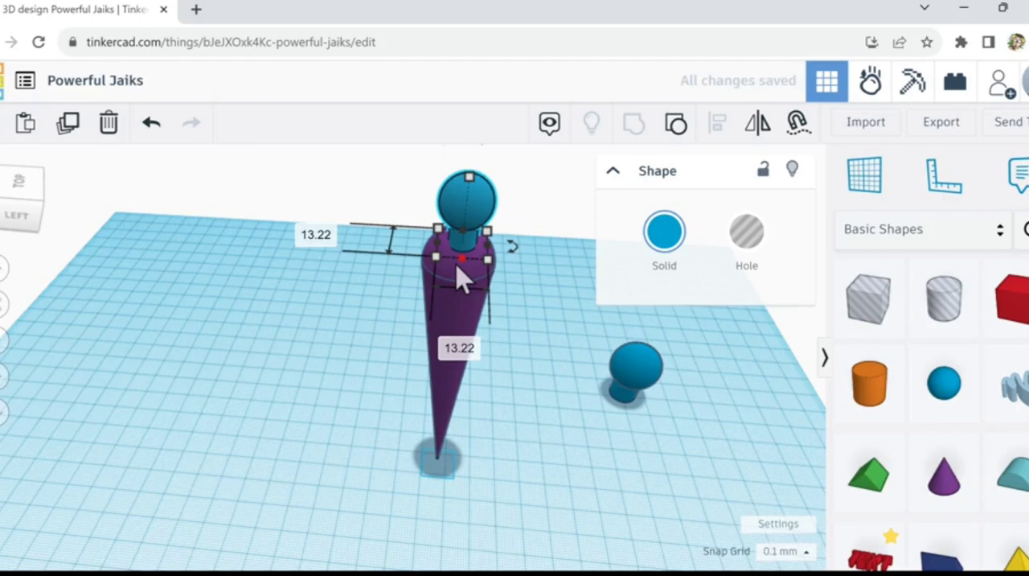
{"action": "key", "text": "ctrl+Down"}
{"action": "key", "text": "ctrl+Down"}
{"action": "key", "text": "ctrl+Down"}
{"action": "key", "text": "ctrl+Down"}
{"action": "key", "text": "ctrl+Down"}
{"action": "key", "text": "ctrl+Down"}
{"action": "key", "text": "ctrl+Down"}
{"action": "key", "text": "ctrl+Down"}
{"action": "key", "text": "ctrl+Down"}
{"action": "key", "text": "ctrl+Down"}
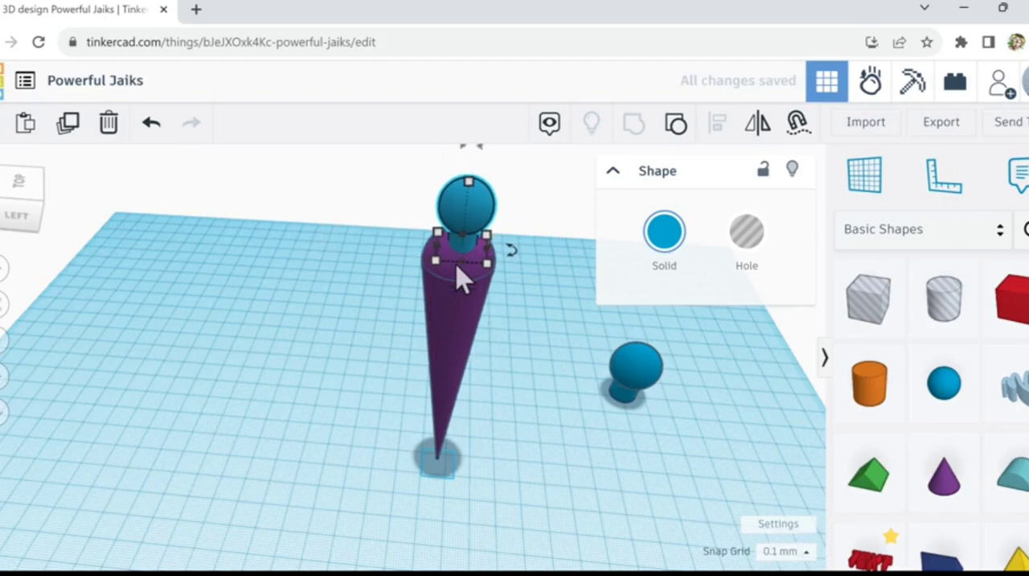
{"action": "key", "text": "ctrl+Up"}
{"action": "key", "text": "ctrl+Up"}
{"action": "key", "text": "ctrl+Up"}
{"action": "key", "text": "ctrl+Up"}
{"action": "key", "text": "ctrl+Up"}
{"action": "key", "text": "ctrl+Up"}
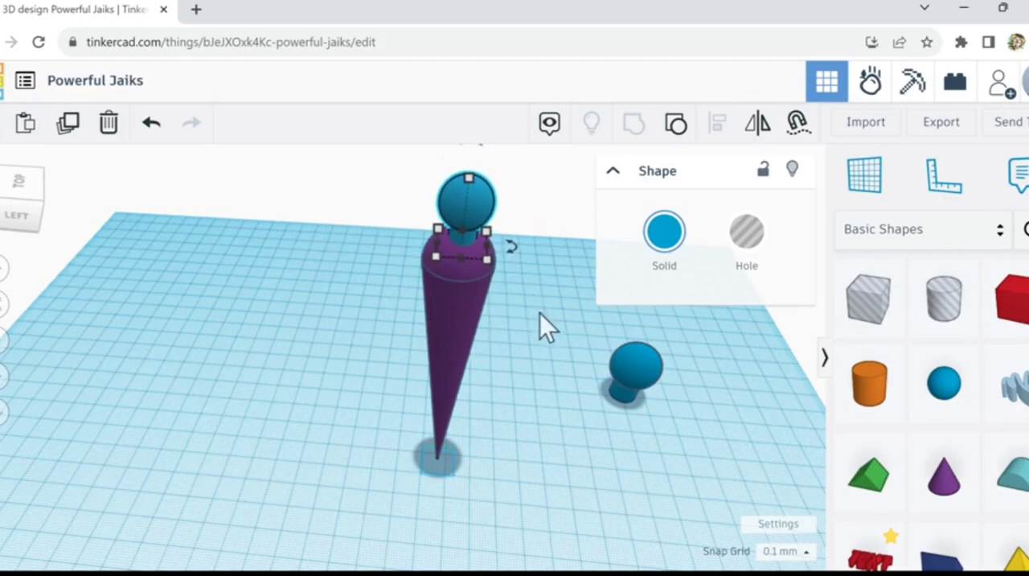
Step: Select the blue shape and the purple cone together and align them on both horizontal centres
{"action": "left_click_drag", "start_coordinate": [393, 201], "coordinate": [534, 341]}
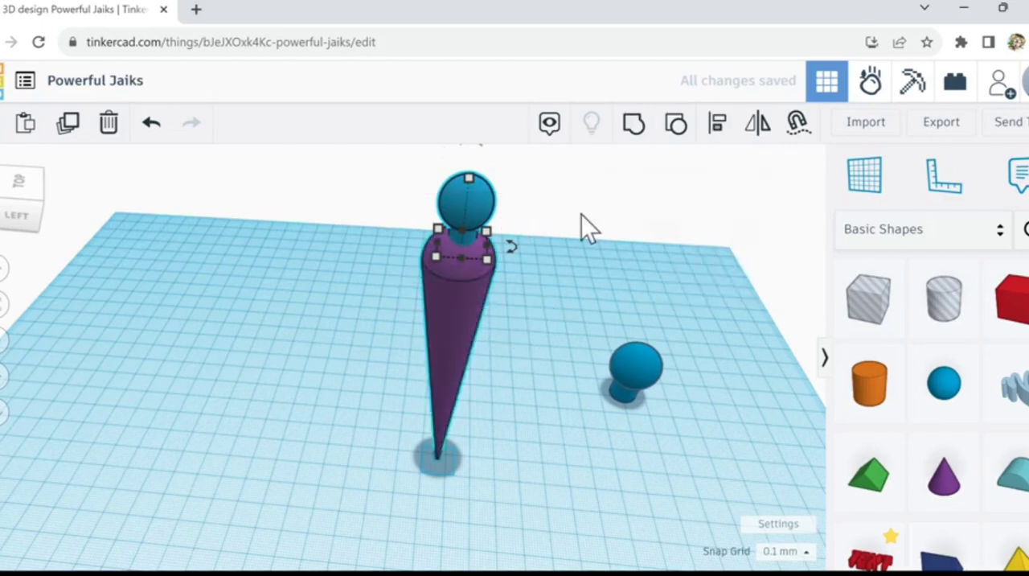
{"action": "key", "text": "l"}
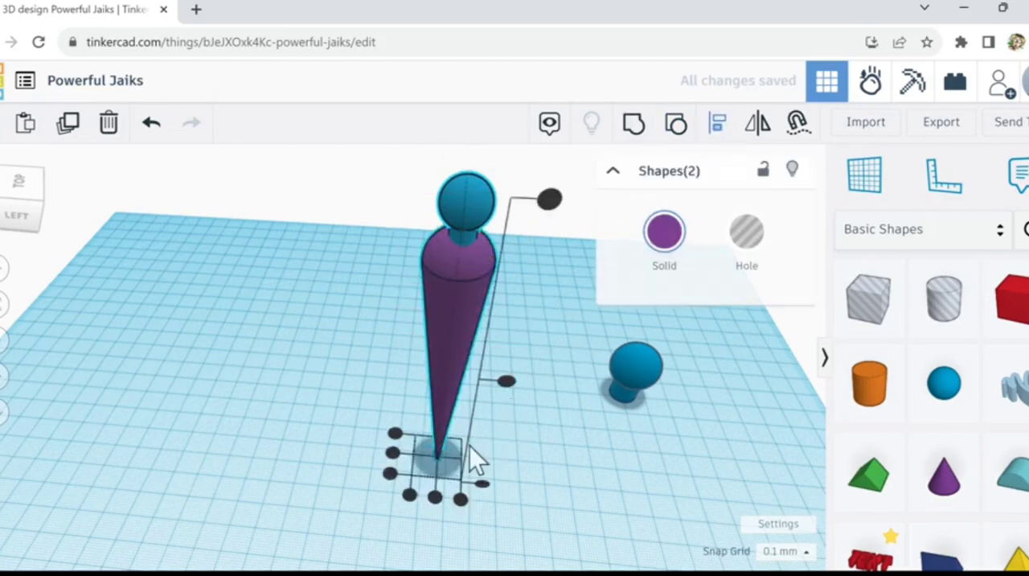
{"action": "left_click", "coordinate": [434, 497]}
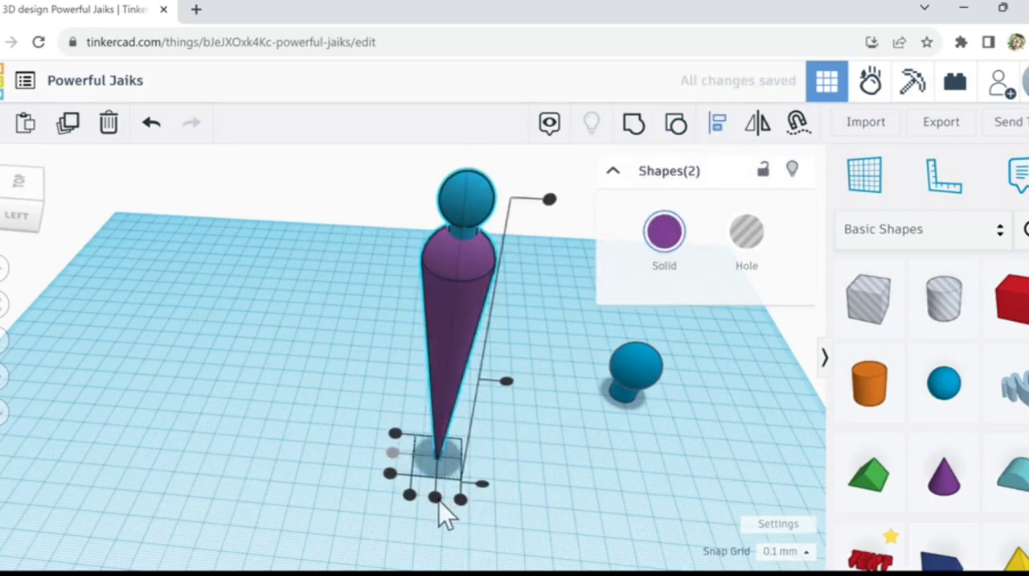
{"action": "left_click", "coordinate": [437, 502]}
{"action": "right_click_drag", "start_coordinate": [546, 464], "coordinate": [453, 239]}
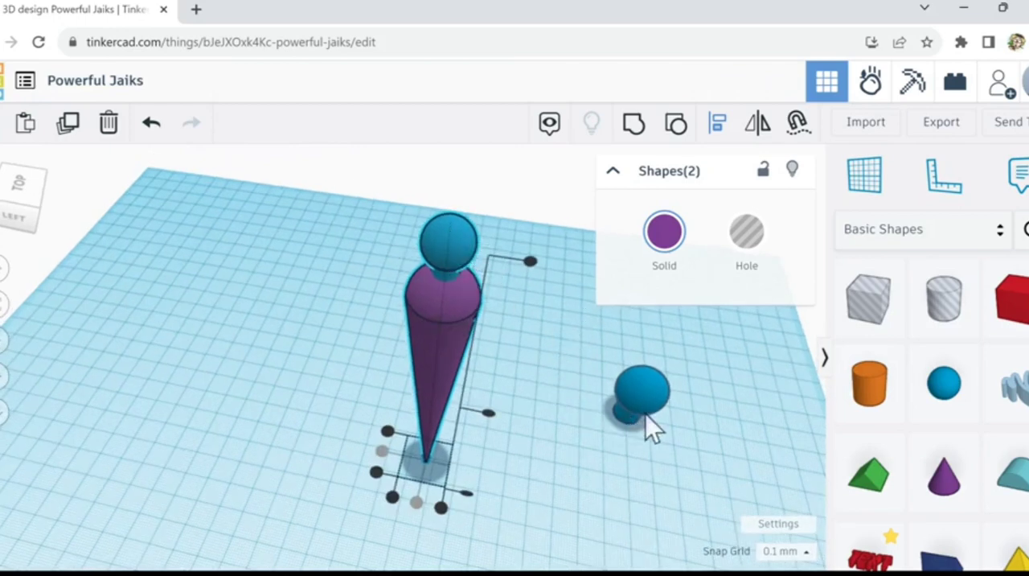
Step: Place a new cylinder on the workplane, on the side of the cone opposite the spare blue shape, and set its sides to 64
{"action": "left_click", "coordinate": [874, 398]}
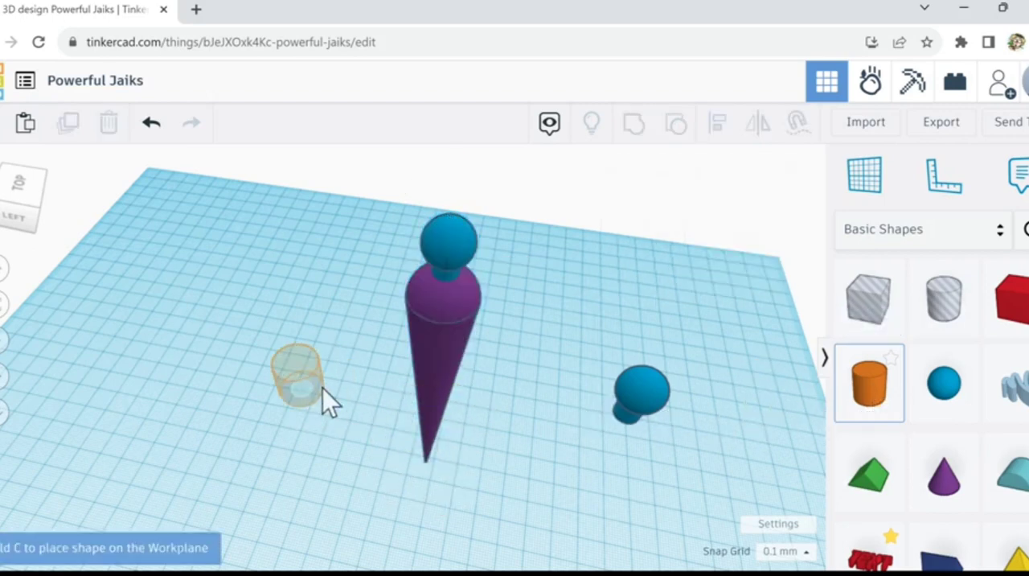
{"action": "left_click", "coordinate": [277, 359]}
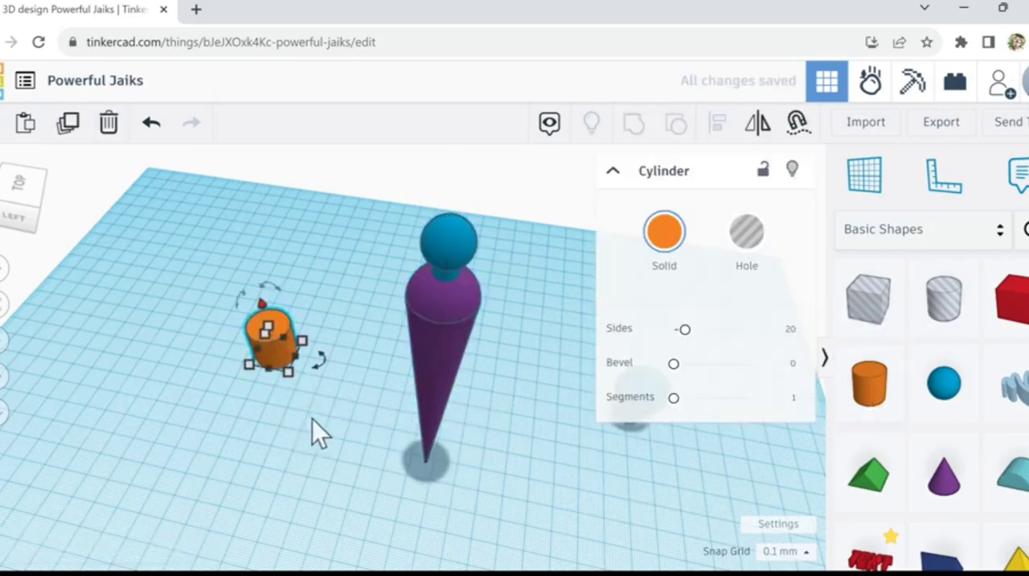
{"action": "right_click_drag", "start_coordinate": [312, 419], "coordinate": [338, 412]}
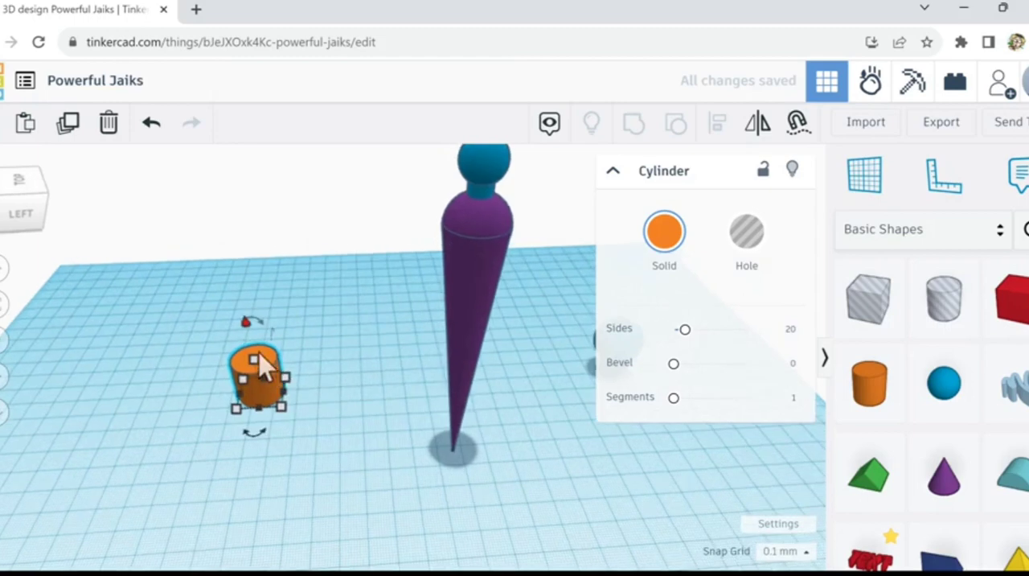
{"action": "mouse_move", "coordinate": [257, 362]}
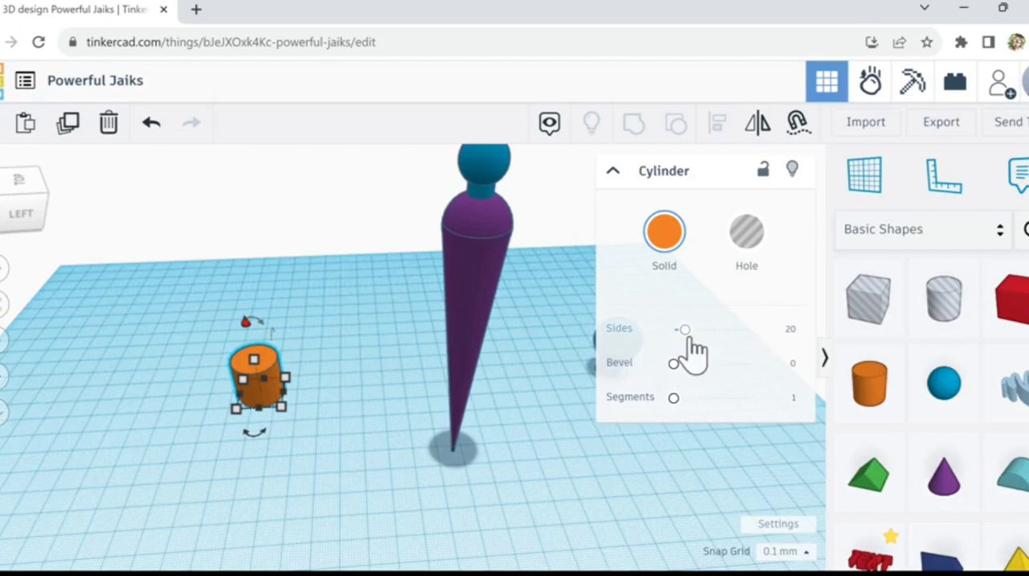
{"action": "left_click_drag", "start_coordinate": [690, 338], "coordinate": [783, 347]}
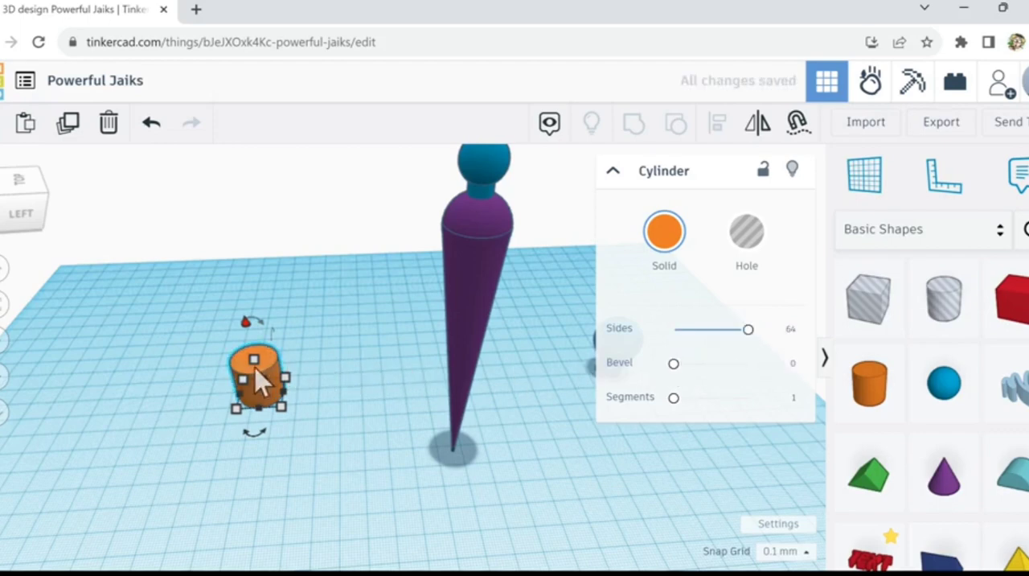
Step: Lay the orange cylinder on its side with a 90° rotation and stretch it to about 63.1 mm long
{"action": "left_click_drag", "start_coordinate": [263, 326], "coordinate": [328, 361]}
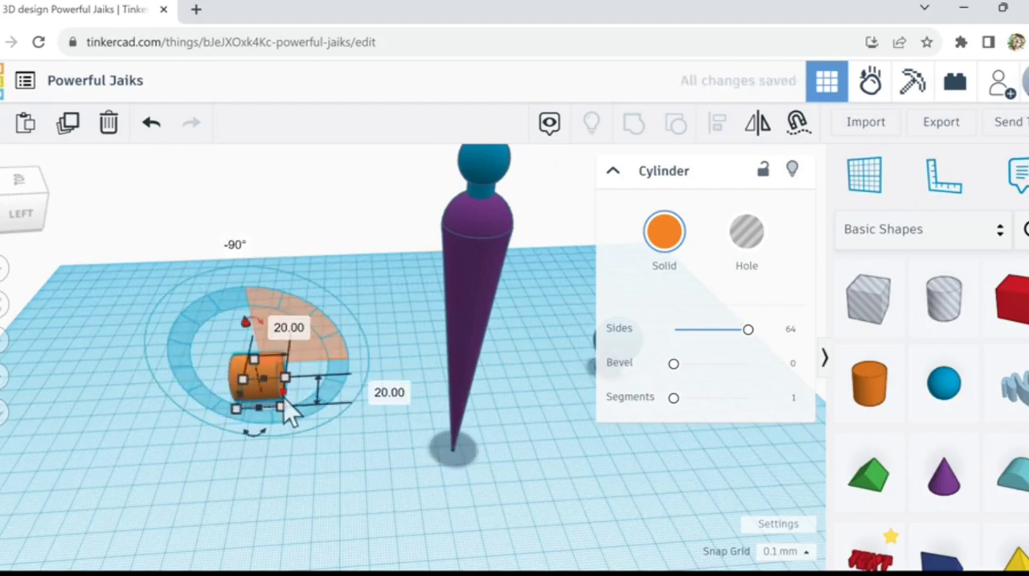
{"action": "left_click_drag", "start_coordinate": [283, 398], "coordinate": [376, 400]}
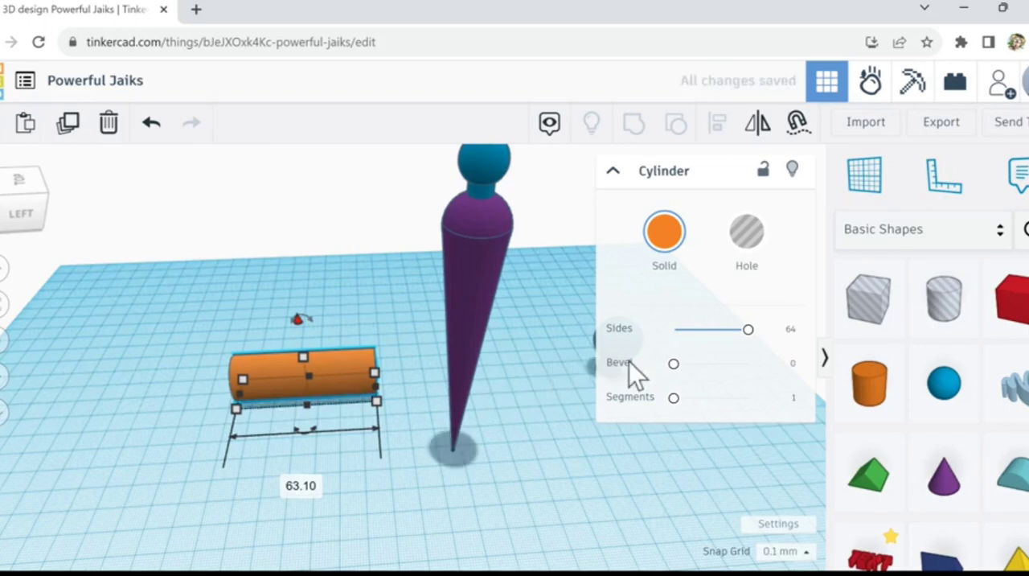
Step: Place a sphere against the cylinder's end nearest the cone, duplicate it and move the copy to the opposite end
{"action": "left_click_drag", "start_coordinate": [949, 402], "coordinate": [398, 389]}
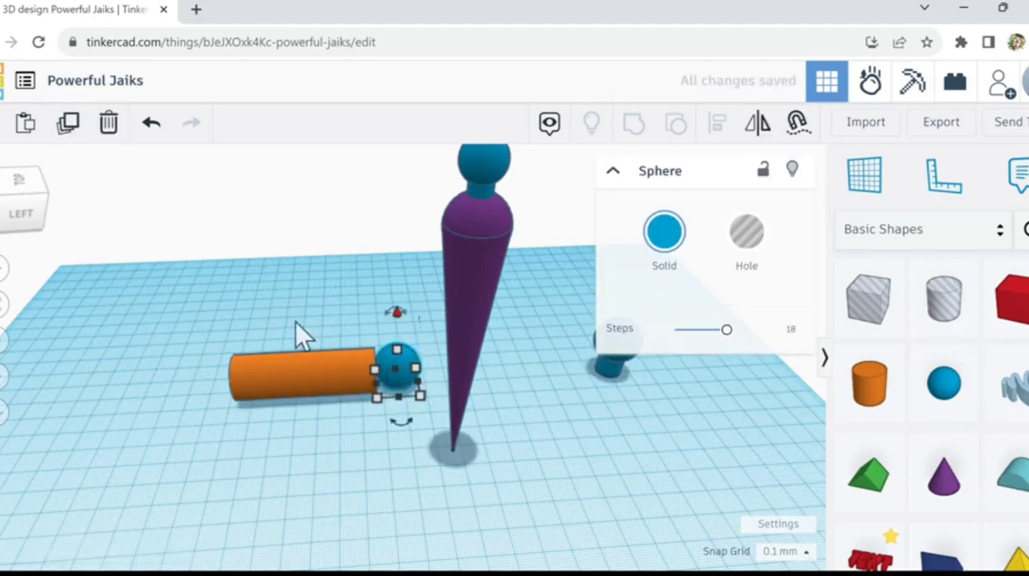
{"action": "left_click", "coordinate": [70, 126]}
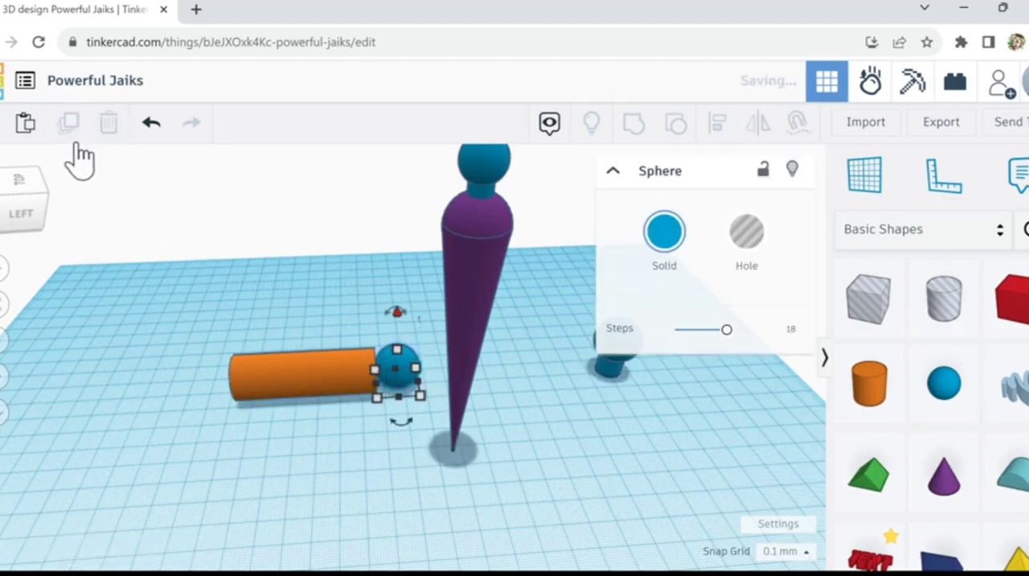
{"action": "key", "text": "Left"}
{"action": "key", "text": "Left"}
{"action": "key", "text": "Left"}
{"action": "key", "text": "Left"}
{"action": "key", "text": "Left"}
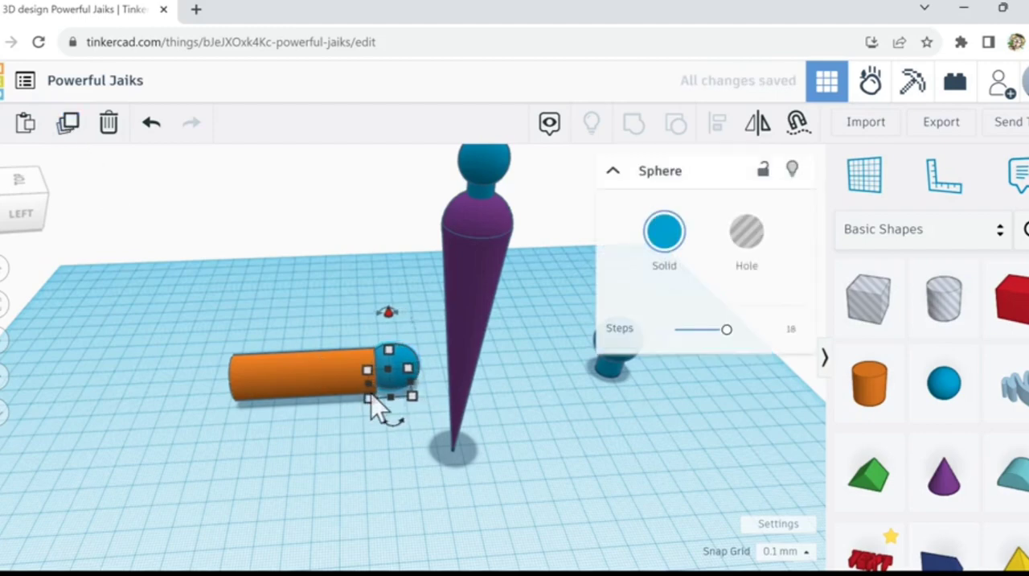
{"action": "key", "text": "Left"}
{"action": "key", "text": "Left"}
{"action": "key", "text": "Left"}
{"action": "key", "text": "Left"}
{"action": "key", "text": "Left"}
{"action": "key", "text": "Left"}
{"action": "key", "text": "Left"}
{"action": "key", "text": "Left"}
{"action": "key", "text": "Left"}
{"action": "key", "text": "Left"}
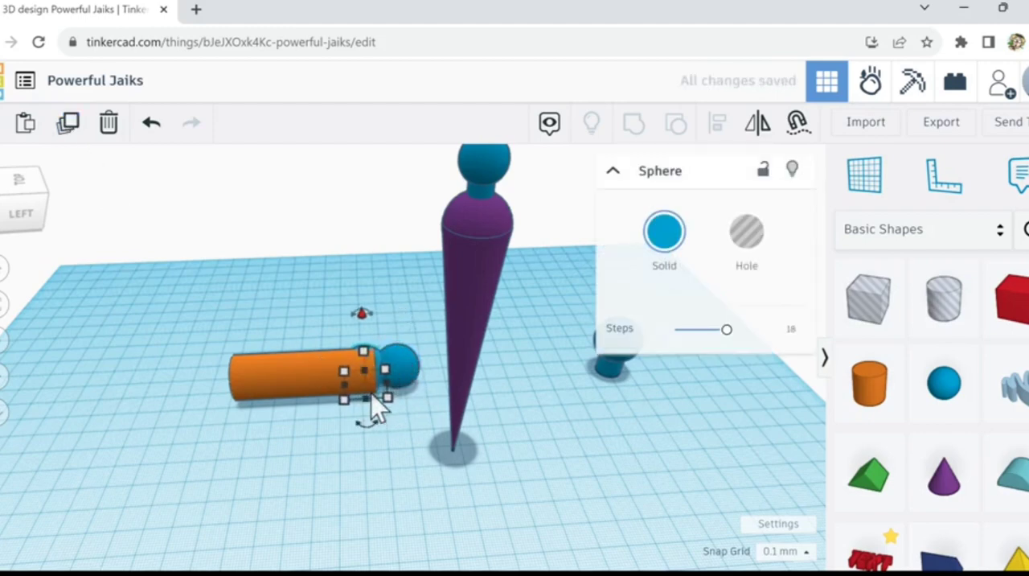
{"action": "key", "text": "Left"}
{"action": "key", "text": "Left"}
{"action": "key", "text": "Left"}
{"action": "key", "text": "Left"}
{"action": "key", "text": "Left"}
{"action": "key", "text": "Left"}
{"action": "key", "text": "Left"}
{"action": "key", "text": "Left"}
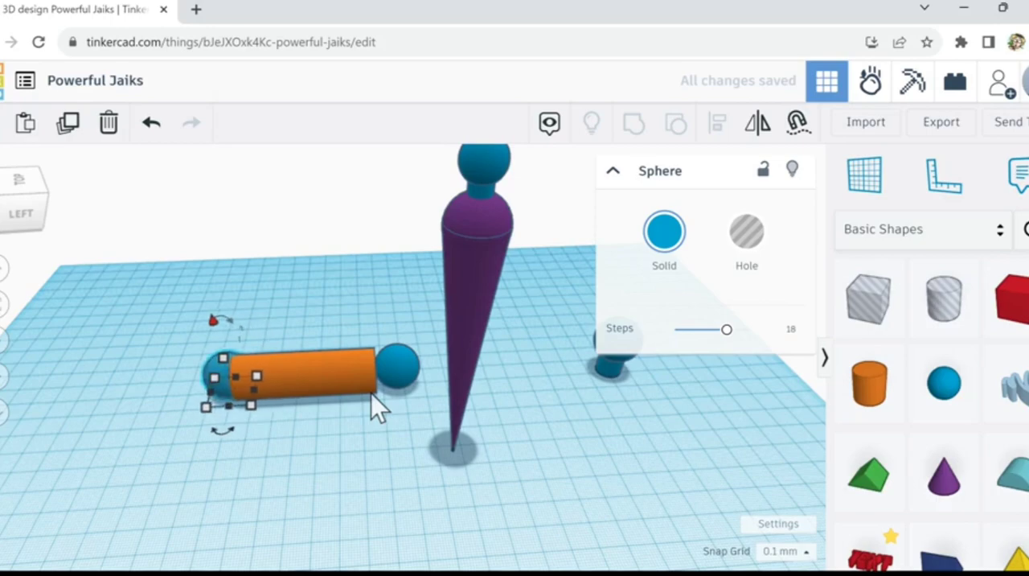
{"action": "scroll", "coordinate": [200, 407], "scroll_direction": "up", "scroll_amount": 3}
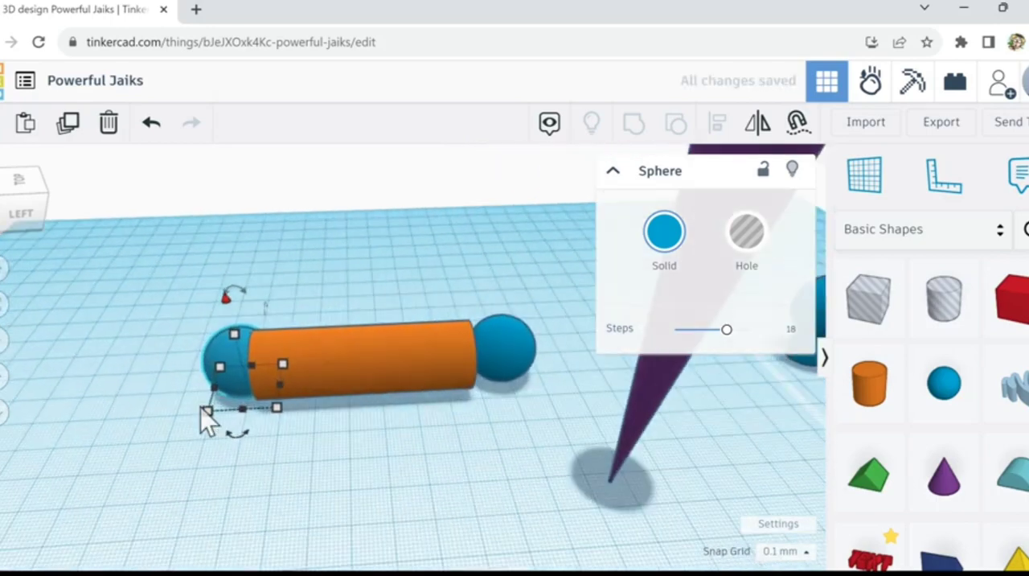
{"action": "mouse_move", "coordinate": [180, 417]}
{"action": "right_mouse_down"}
{"action": "mouse_move", "coordinate": [229, 407]}
{"action": "mouse_move", "coordinate": [198, 409]}
{"action": "right_mouse_up"}
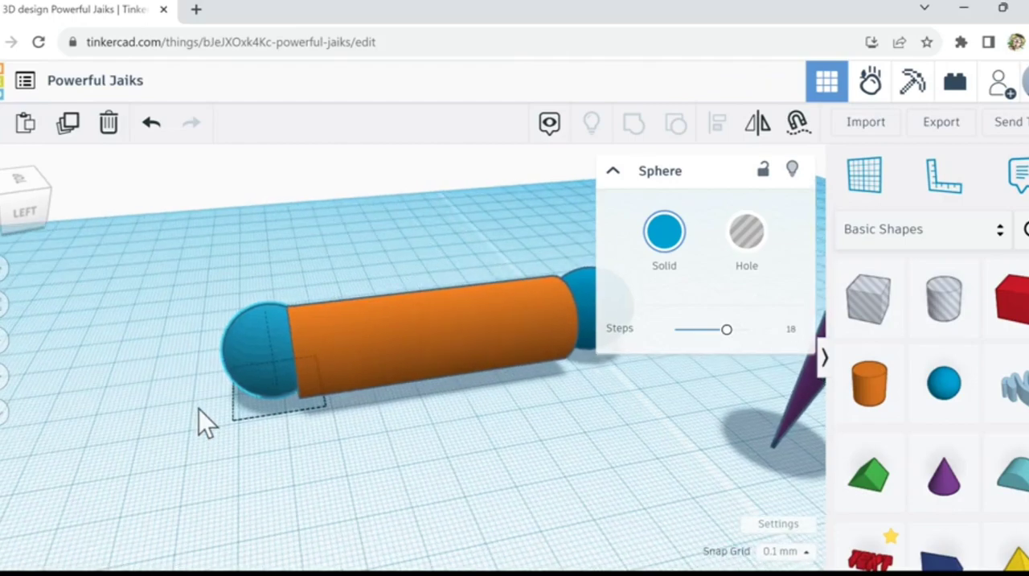
{"action": "scroll", "coordinate": [198, 409], "scroll_direction": "down", "scroll_amount": 5}
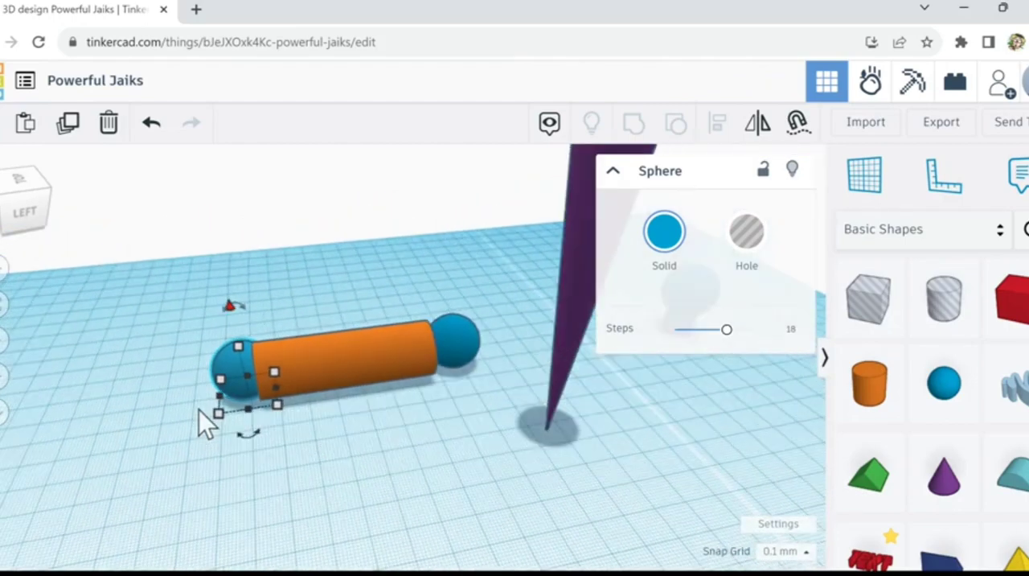
Step: Lengthen the orange cylinder to about 122.4 mm by extending its end farthest from the cone
{"action": "left_click", "coordinate": [256, 402]}
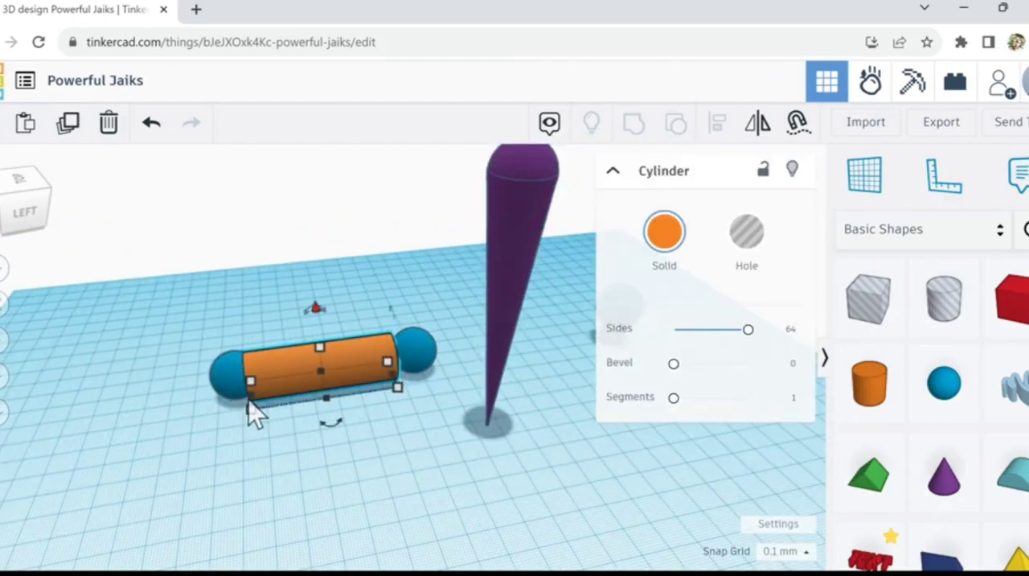
{"action": "left_click_drag", "start_coordinate": [253, 402], "coordinate": [86, 416]}
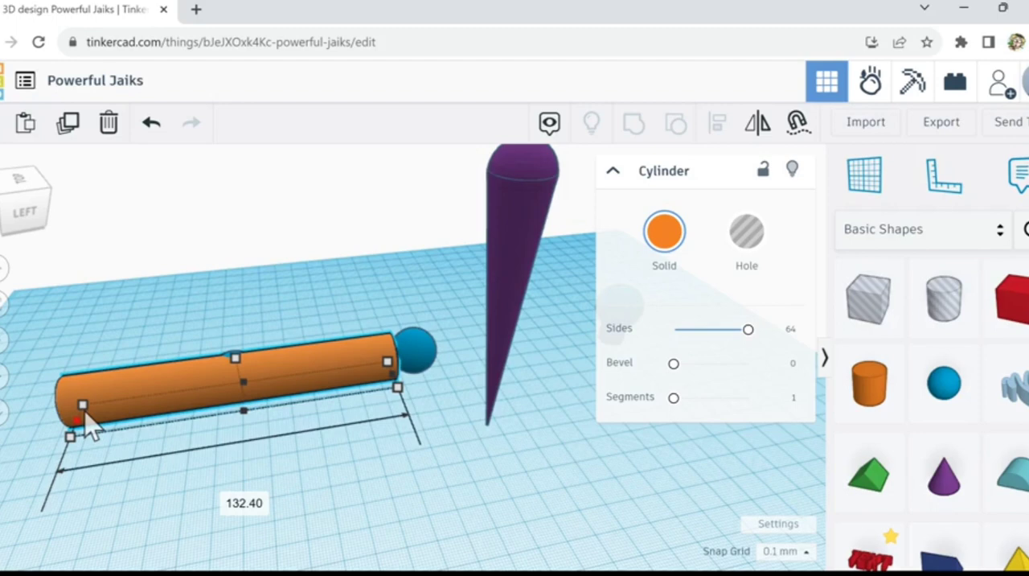
{"action": "left_click_drag", "start_coordinate": [85, 413], "coordinate": [104, 429]}
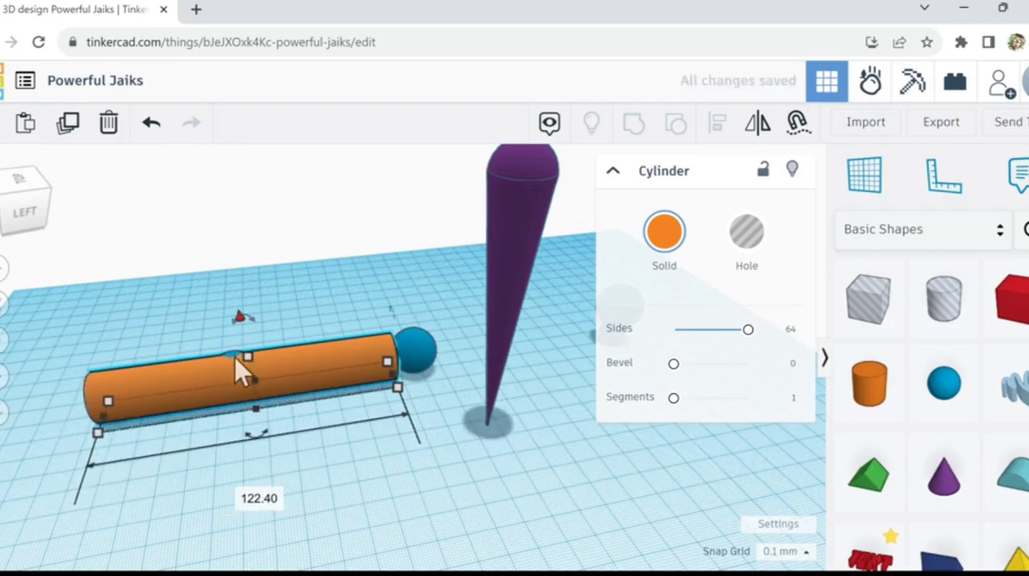
{"action": "key", "text": "Escape"}
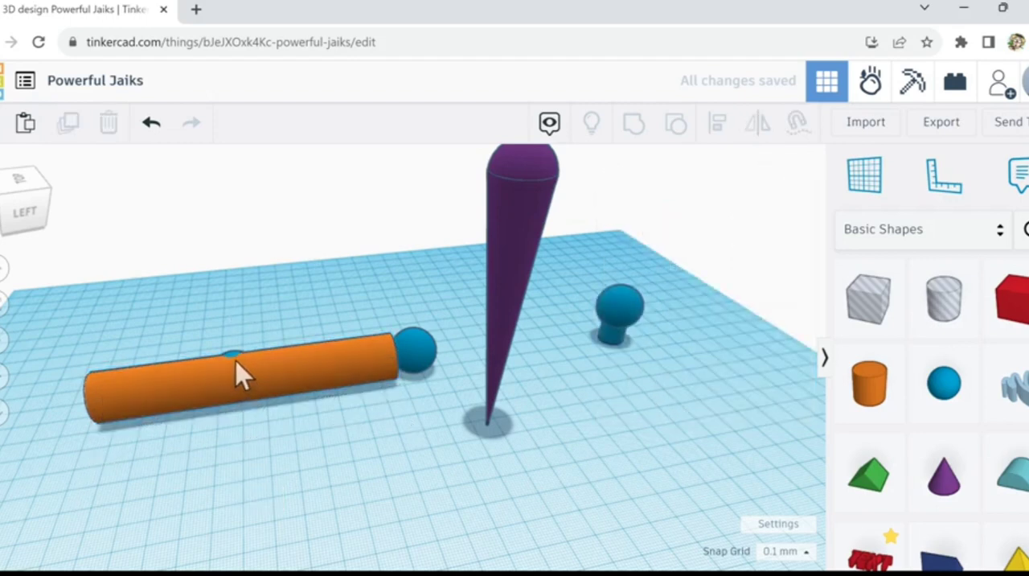
Step: Move the sphere buried inside the cylinder out to the end farthest from the cone, so it forms a rounded cap
{"action": "left_click", "coordinate": [237, 368]}
{"action": "key", "text": "Left"}
{"action": "key", "text": "Left"}
{"action": "key", "text": "Left"}
{"action": "key", "text": "Left"}
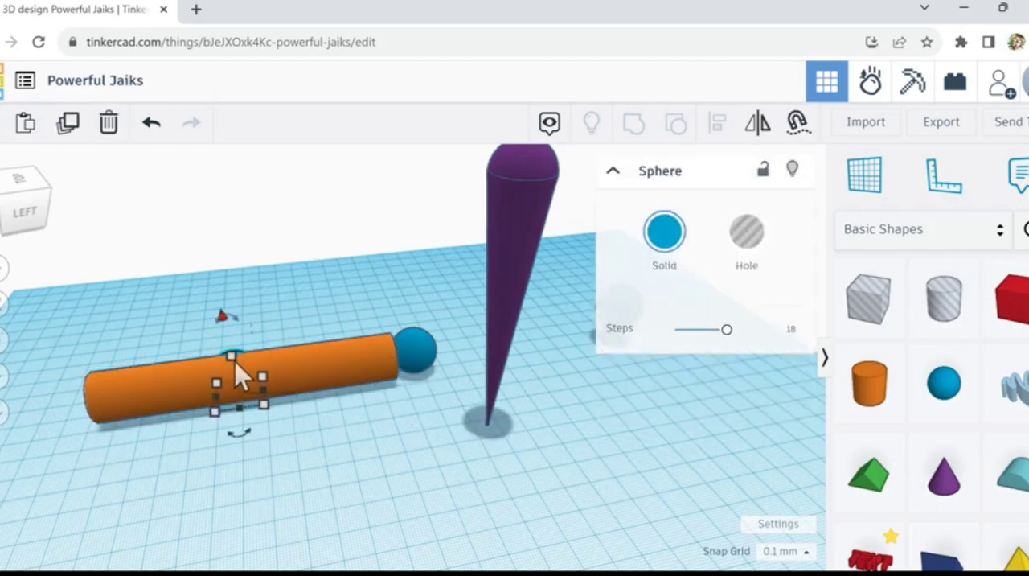
{"action": "key", "text": "Left"}
{"action": "key", "text": "Left"}
{"action": "key", "text": "Left"}
{"action": "key", "text": "Left"}
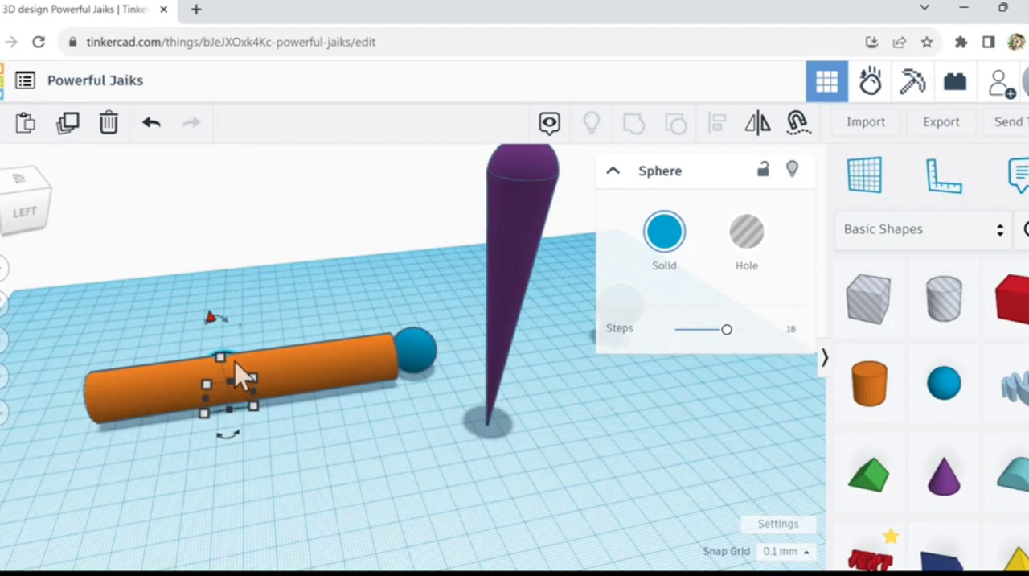
{"action": "key", "text": "Left"}
{"action": "key", "text": "Left"}
{"action": "key", "text": "Left"}
{"action": "key", "text": "Left"}
{"action": "key", "text": "Left"}
{"action": "key", "text": "Left"}
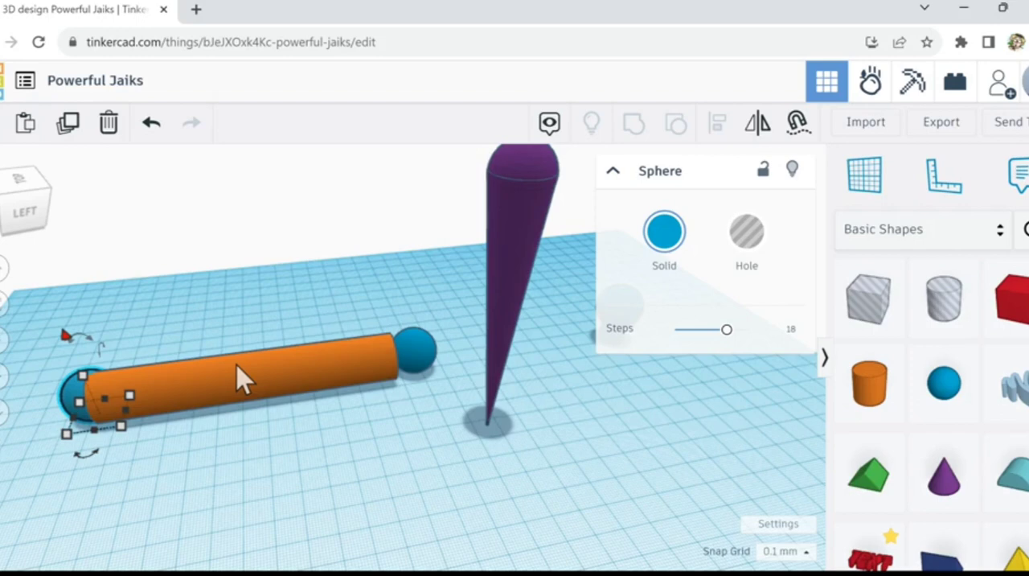
Step: Place a Hyperboloid from the Favorites shapes in front of the orange cylinder and set its sides to 60
{"action": "left_click", "coordinate": [1004, 241]}
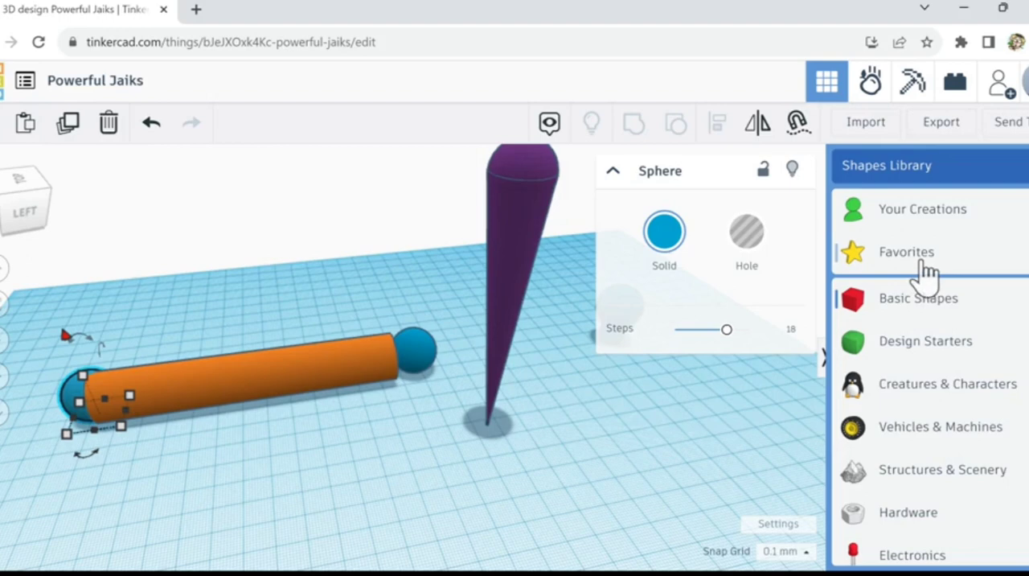
{"action": "left_click", "coordinate": [925, 265]}
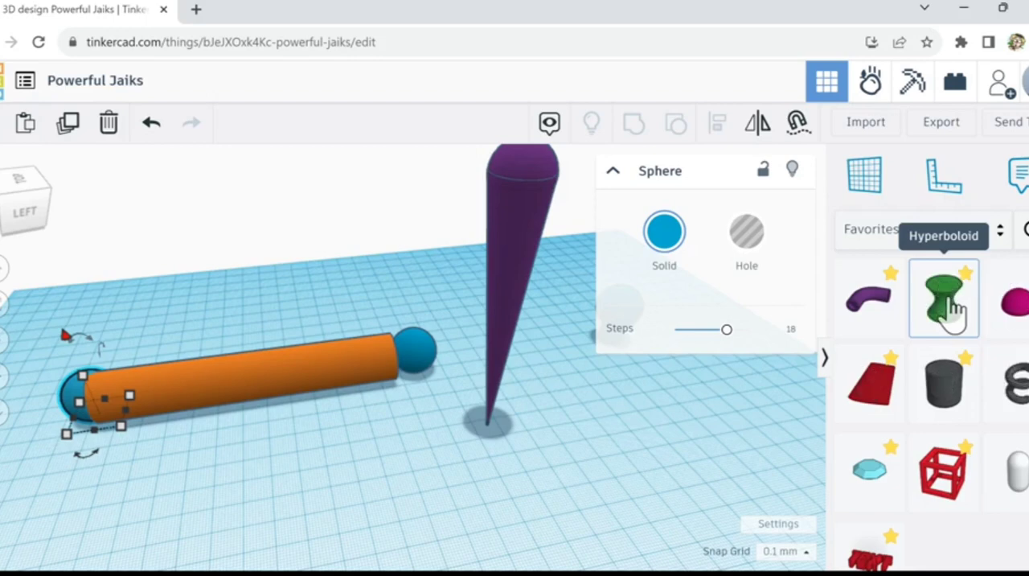
{"action": "left_click_drag", "start_coordinate": [950, 298], "coordinate": [378, 408]}
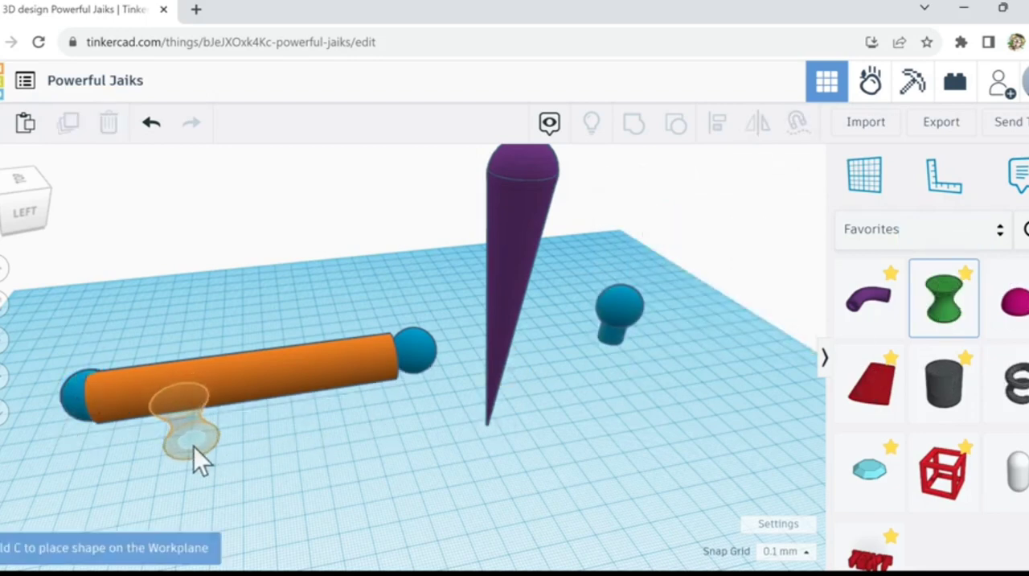
{"action": "left_click", "coordinate": [194, 447]}
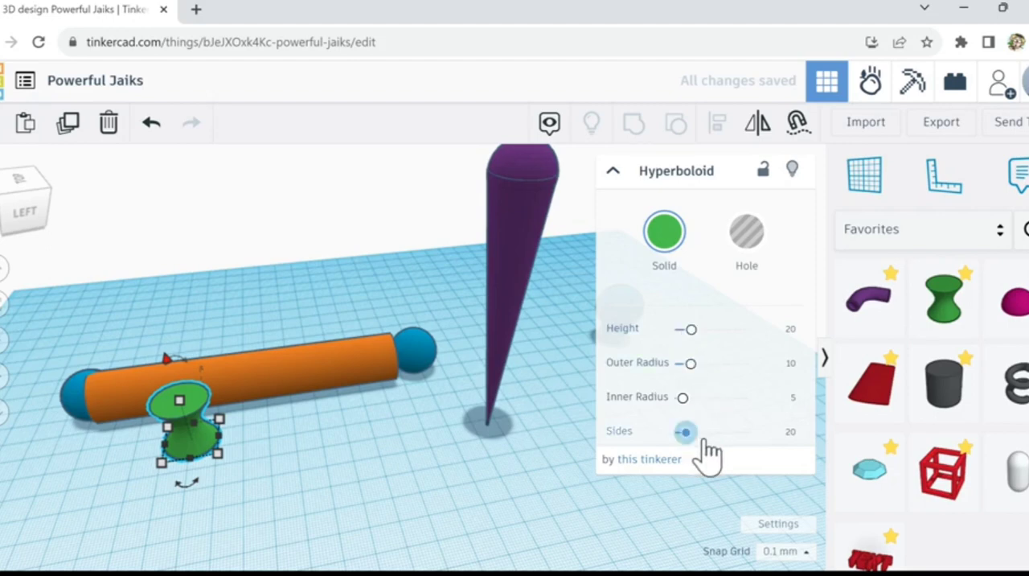
{"action": "left_click_drag", "start_coordinate": [705, 440], "coordinate": [792, 444]}
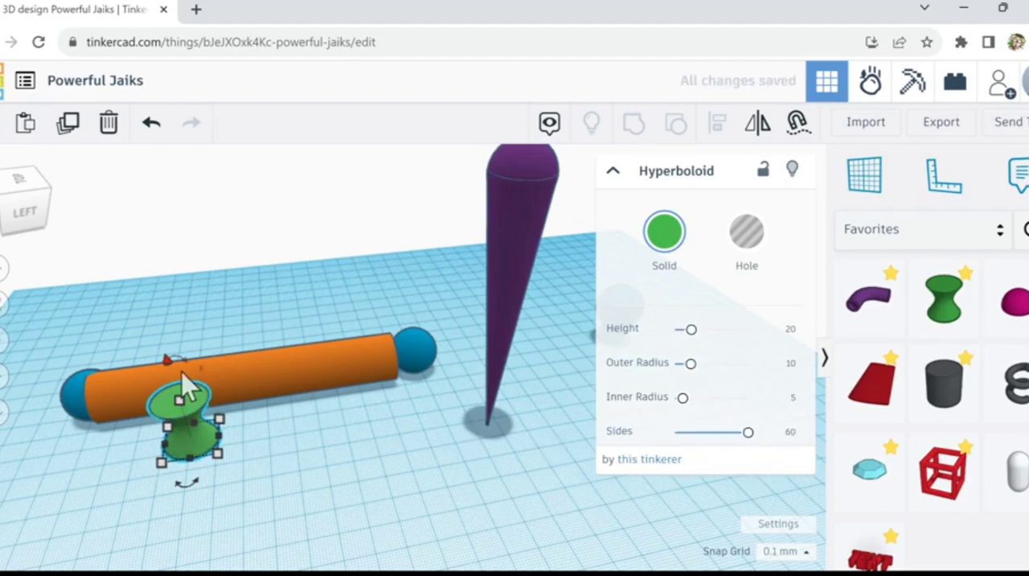
Step: Try the hyperboloid lying on its side, stretched to roughly the cylinder's length, and delete it
{"action": "left_click_drag", "start_coordinate": [182, 372], "coordinate": [223, 418]}
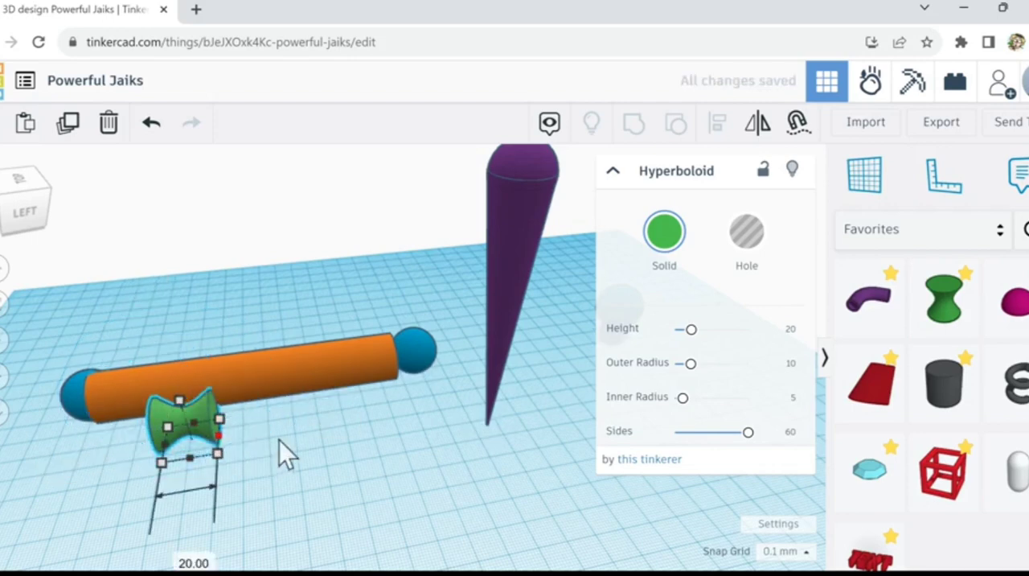
{"action": "left_click_drag", "start_coordinate": [279, 440], "coordinate": [465, 419]}
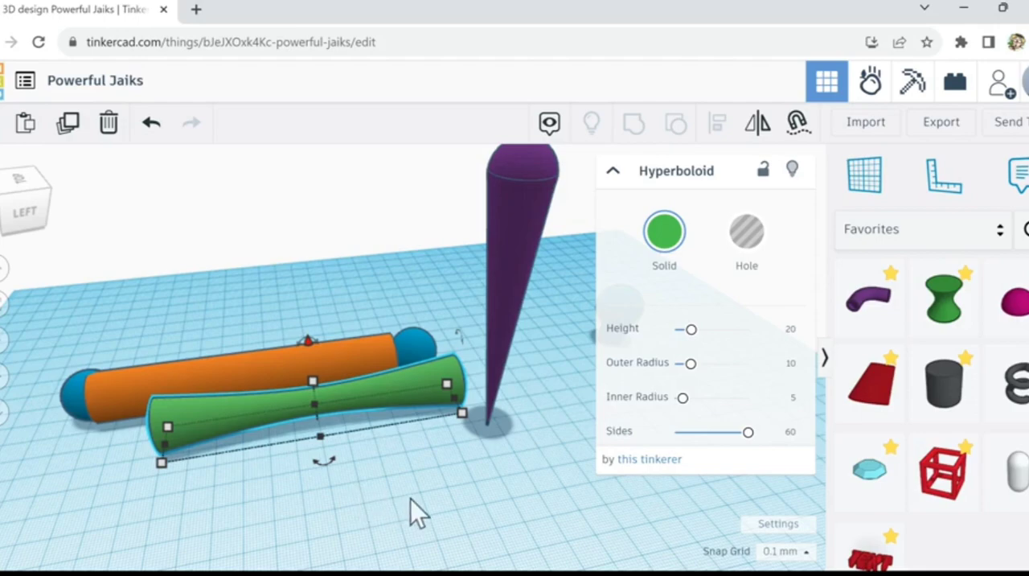
{"action": "right_click_drag", "start_coordinate": [415, 482], "coordinate": [436, 442]}
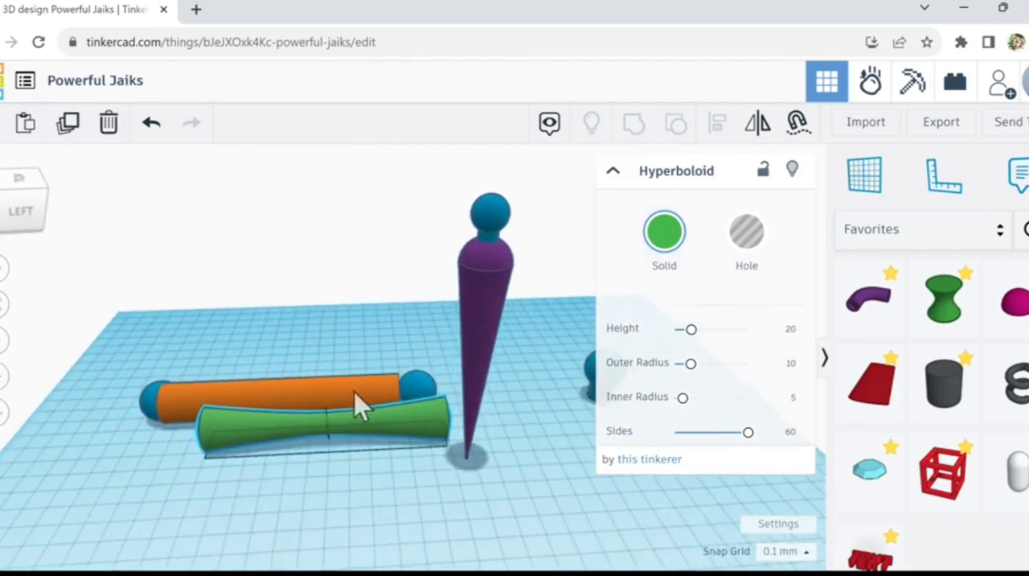
{"action": "left_click", "coordinate": [118, 129]}
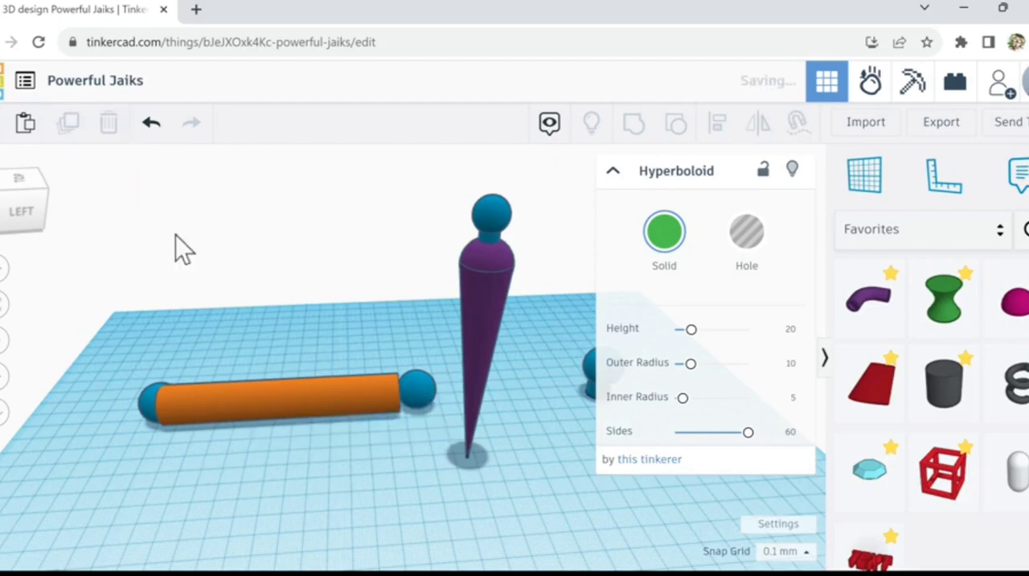
Step: Select the orange cylinder and both end spheres together and centre-align them across the cylinder's width
{"action": "left_click_drag", "start_coordinate": [126, 373], "coordinate": [407, 436]}
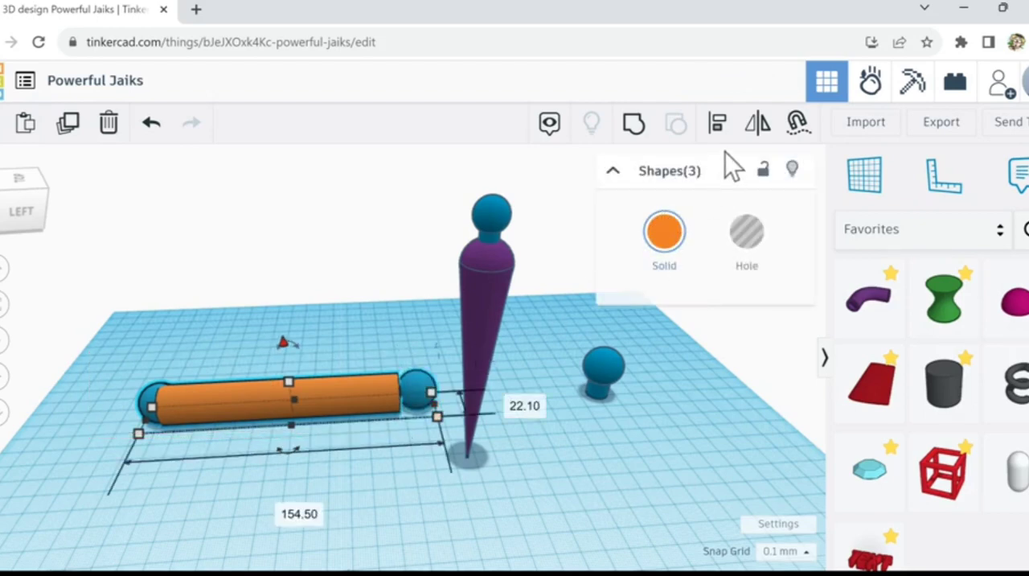
{"action": "left_click", "coordinate": [718, 129]}
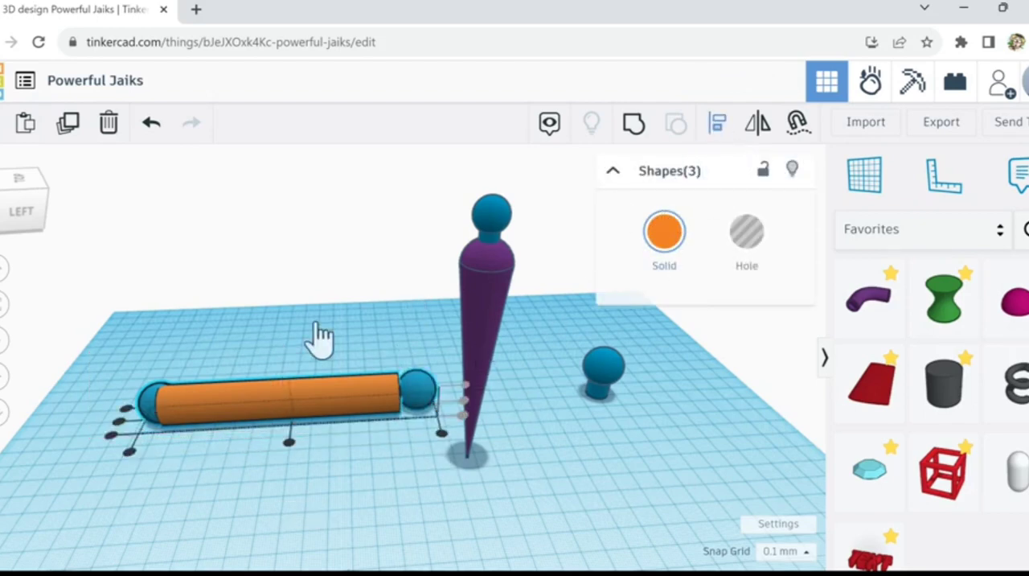
{"action": "left_click", "coordinate": [118, 422]}
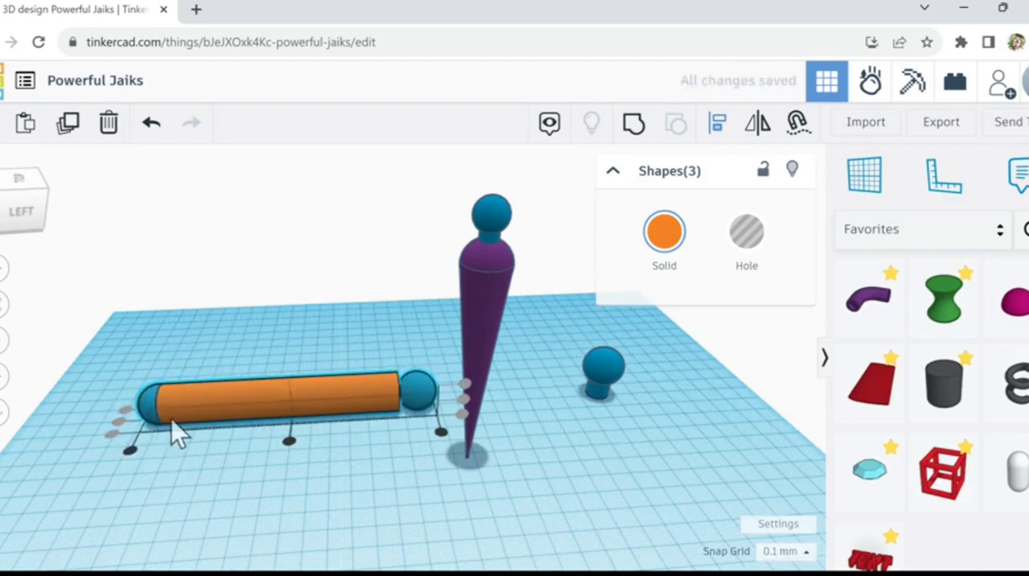
{"action": "left_click", "coordinate": [188, 442]}
Step: Move the sphere at the cylinder end nearest the cone inward until only its outer part forms a rounded cap
{"action": "scroll", "coordinate": [186, 436], "scroll_direction": "up", "scroll_amount": 3}
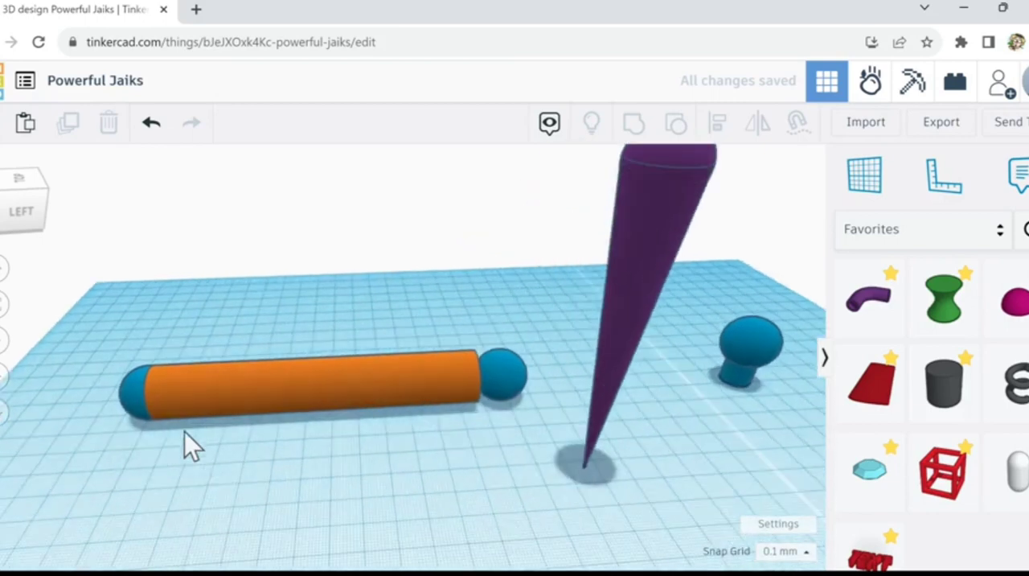
{"action": "left_click", "coordinate": [137, 400]}
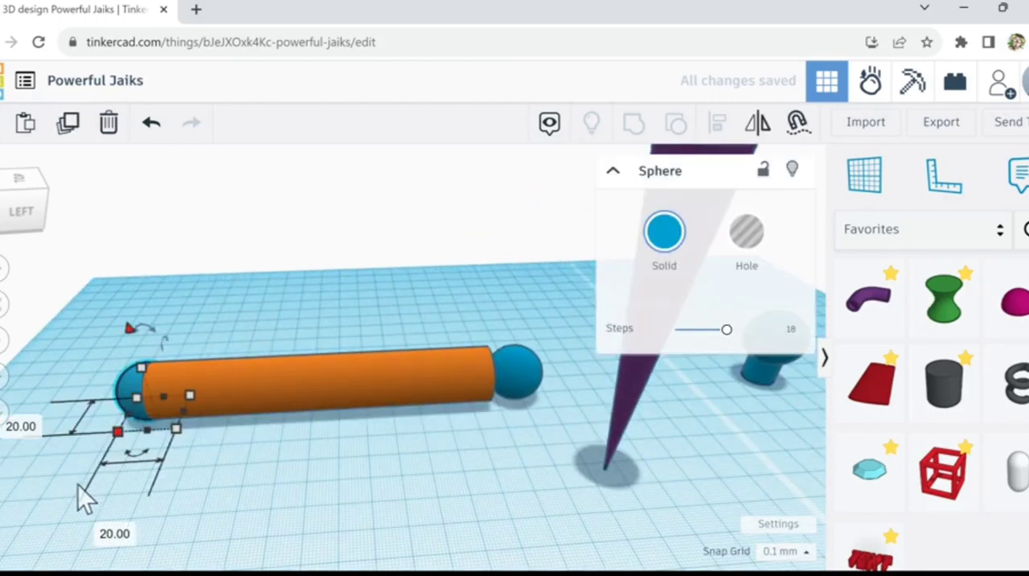
{"action": "middle_click_drag", "start_coordinate": [186, 490], "coordinate": [235, 493]}
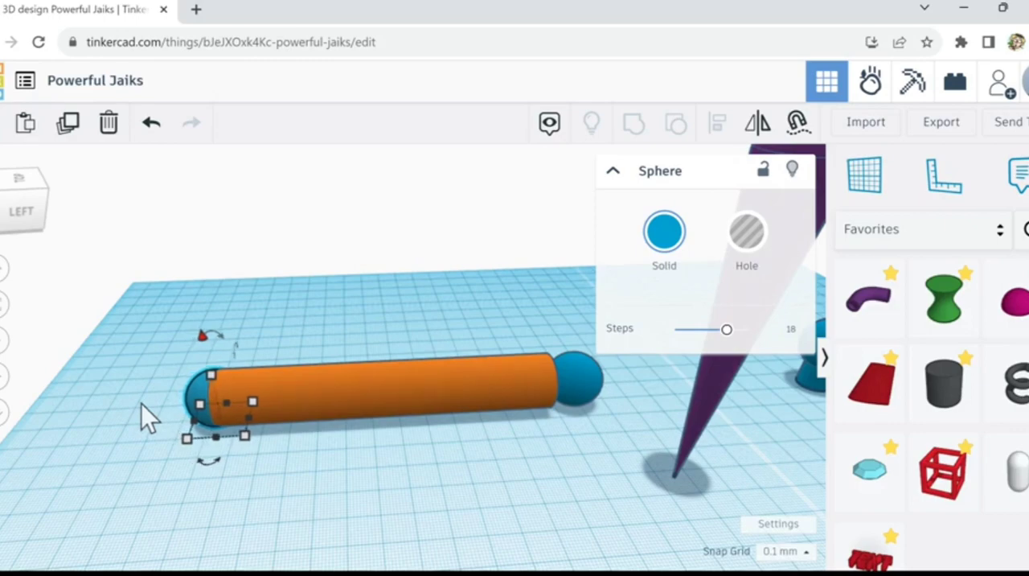
{"action": "right_click_drag", "start_coordinate": [177, 425], "coordinate": [275, 424]}
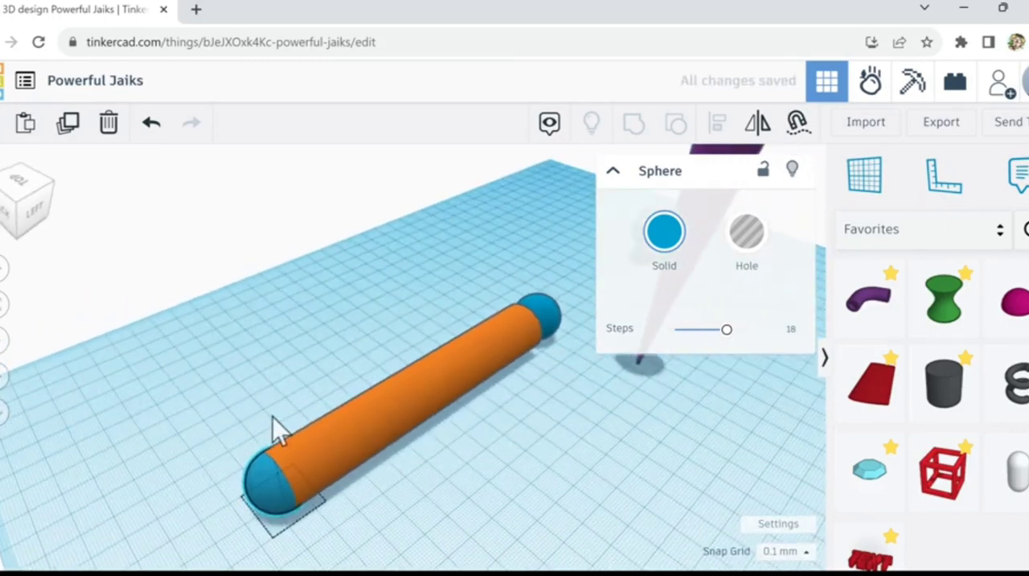
{"action": "scroll", "coordinate": [276, 418], "scroll_direction": "up", "scroll_amount": 5}
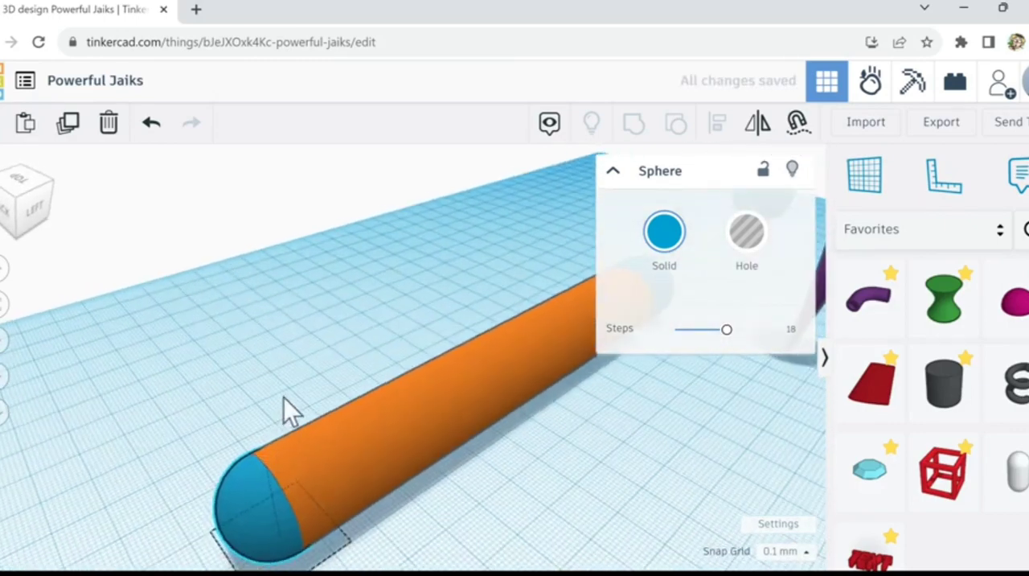
{"action": "scroll", "coordinate": [270, 402], "scroll_direction": "down", "scroll_amount": 3}
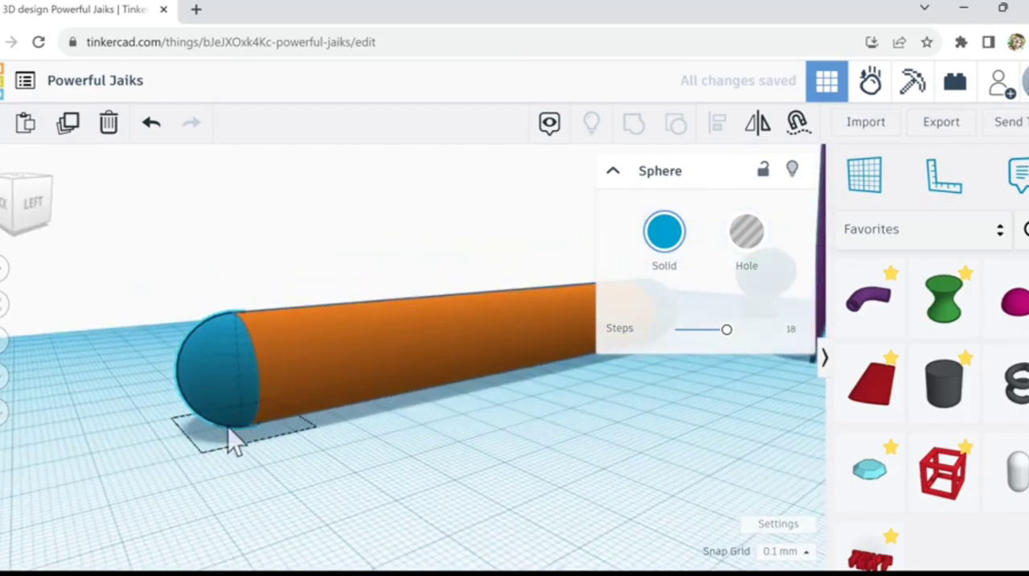
{"action": "right_click_drag", "start_coordinate": [230, 436], "coordinate": [673, 443]}
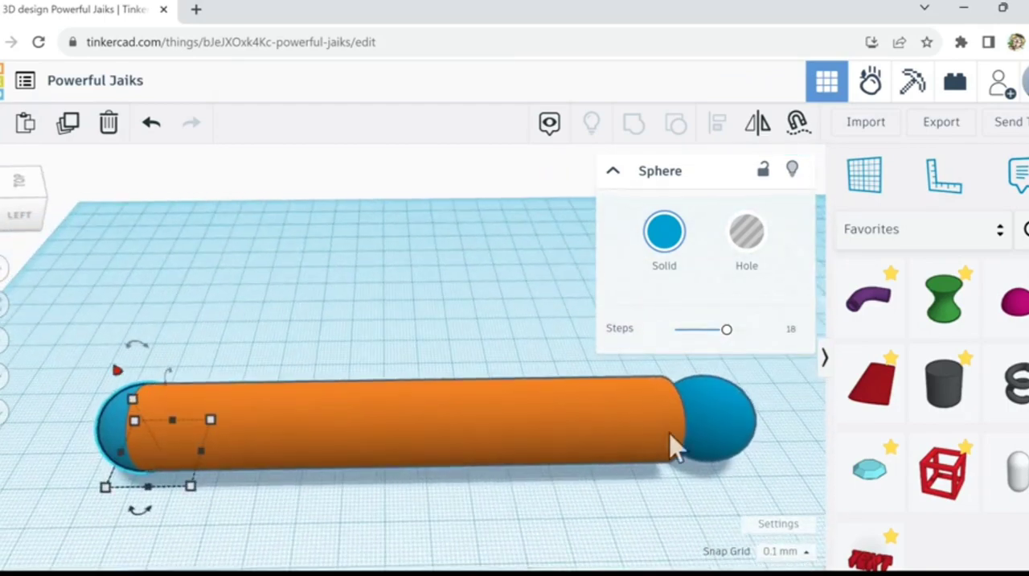
{"action": "left_click", "coordinate": [707, 438]}
{"action": "left_click_drag", "start_coordinate": [705, 426], "coordinate": [692, 426]}
{"action": "key", "text": "Left"}
{"action": "key", "text": "Left"}
{"action": "key", "text": "Left"}
{"action": "key", "text": "Left"}
{"action": "key", "text": "Left"}
{"action": "key", "text": "Left"}
{"action": "key", "text": "Left"}
{"action": "key", "text": "Left"}
{"action": "key", "text": "Left"}
{"action": "key", "text": "Left"}
{"action": "key", "text": "Left"}
{"action": "key", "text": "Left"}
{"action": "key", "text": "Left"}
{"action": "key", "text": "Left"}
{"action": "key", "text": "Left"}
{"action": "key", "text": "Left"}
{"action": "key", "text": "Left"}
{"action": "key", "text": "Left"}
{"action": "key", "text": "Left"}
{"action": "key", "text": "Left"}
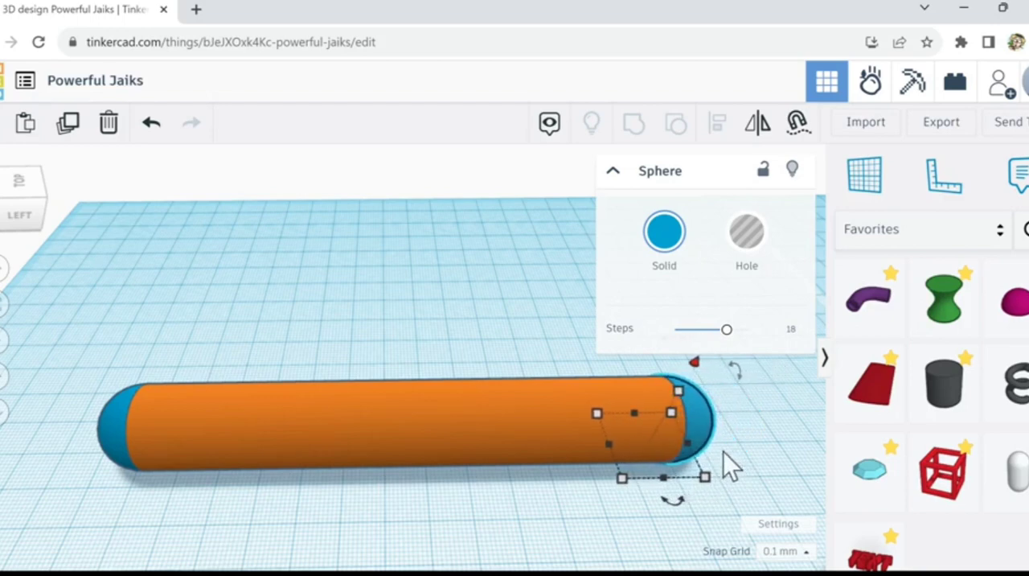
Step: Group the orange cylinder and both end spheres into one round-ended bar
{"action": "right_click_drag", "start_coordinate": [723, 451], "coordinate": [668, 432]}
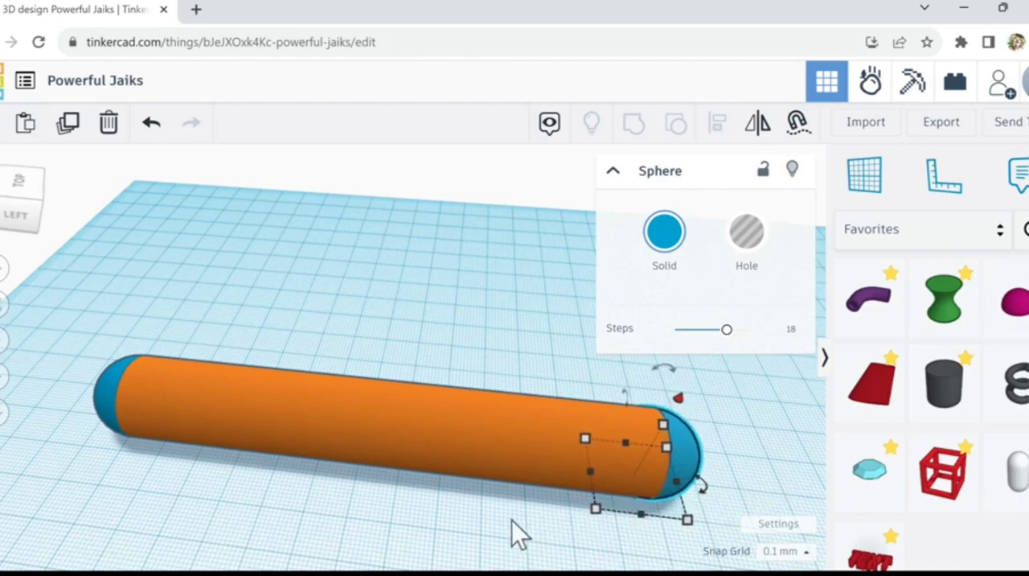
{"action": "scroll", "coordinate": [511, 520], "scroll_direction": "down", "scroll_amount": 3}
{"action": "left_click_drag", "start_coordinate": [194, 381], "coordinate": [649, 495]}
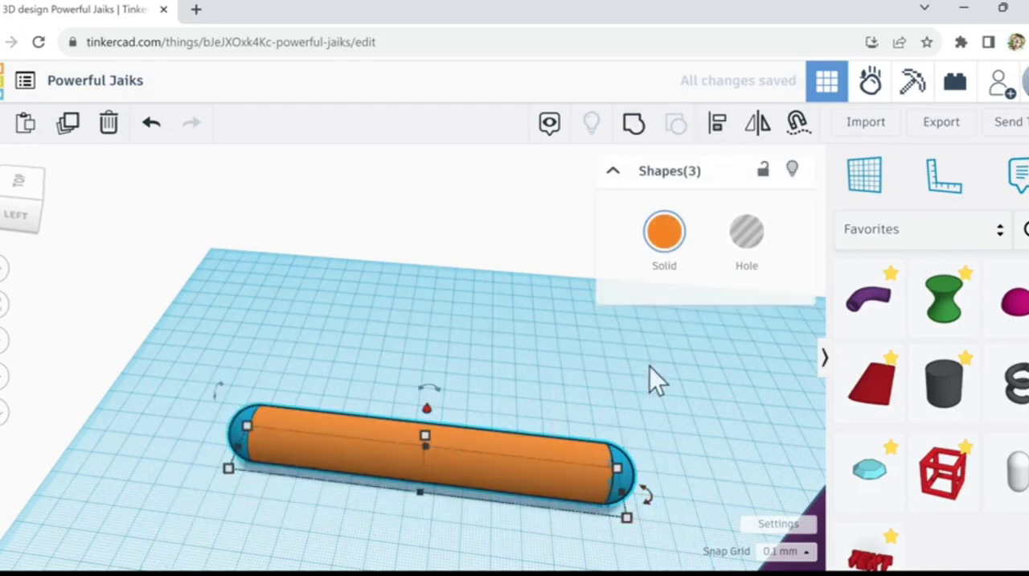
{"action": "left_click", "coordinate": [635, 135]}
Step: Undo moving the cone body without its head, and group the purple cone with its blue sphere-and-neck head
{"action": "scroll", "coordinate": [539, 431], "scroll_direction": "down", "scroll_amount": 1}
{"action": "scroll", "coordinate": [539, 434], "scroll_direction": "down", "scroll_amount": 5}
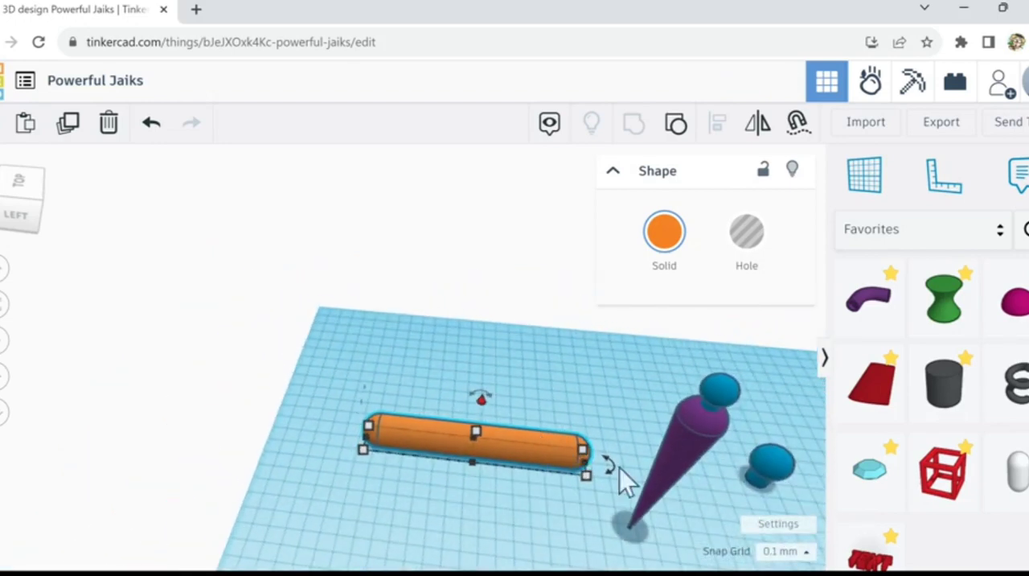
{"action": "left_click_drag", "start_coordinate": [676, 472], "coordinate": [478, 498]}
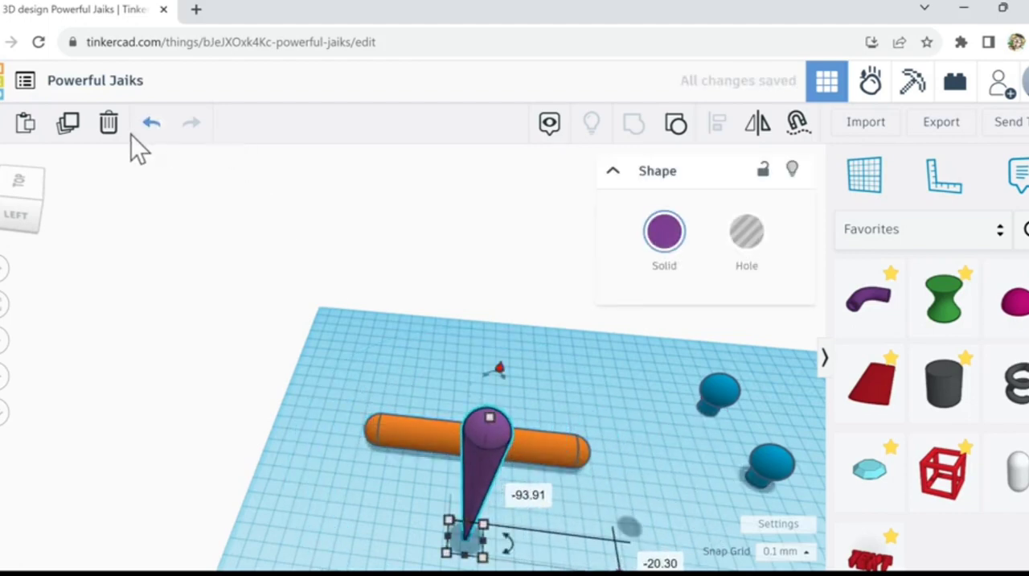
{"action": "left_click", "coordinate": [150, 124]}
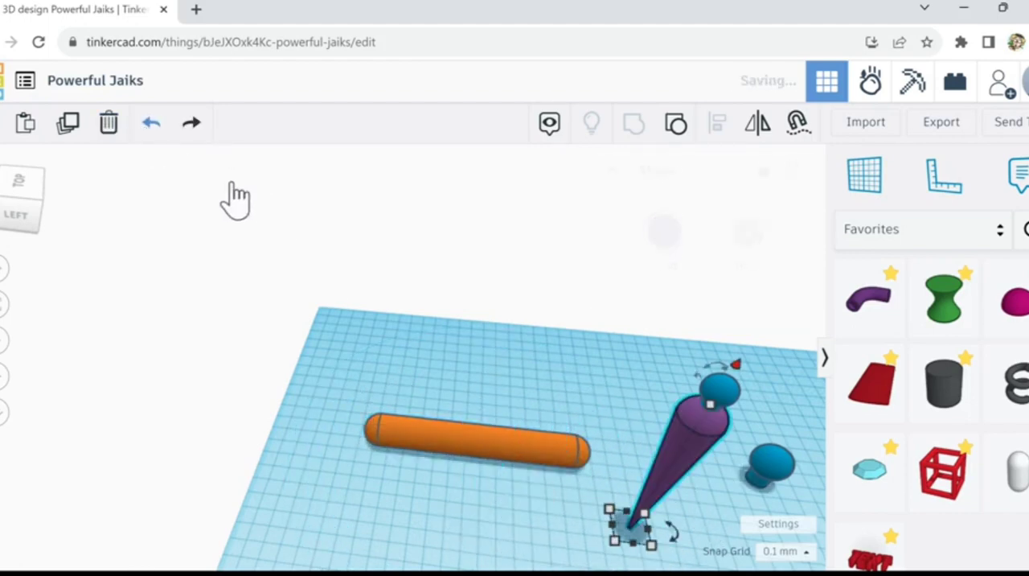
{"action": "left_click", "coordinate": [661, 357]}
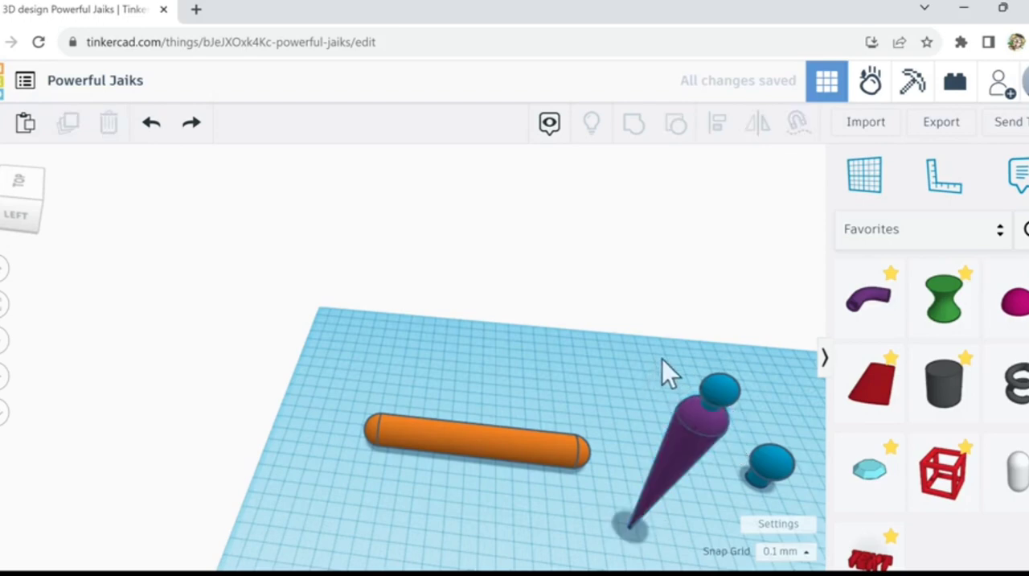
{"action": "left_click", "coordinate": [729, 431]}
{"action": "left_click", "coordinate": [634, 128]}
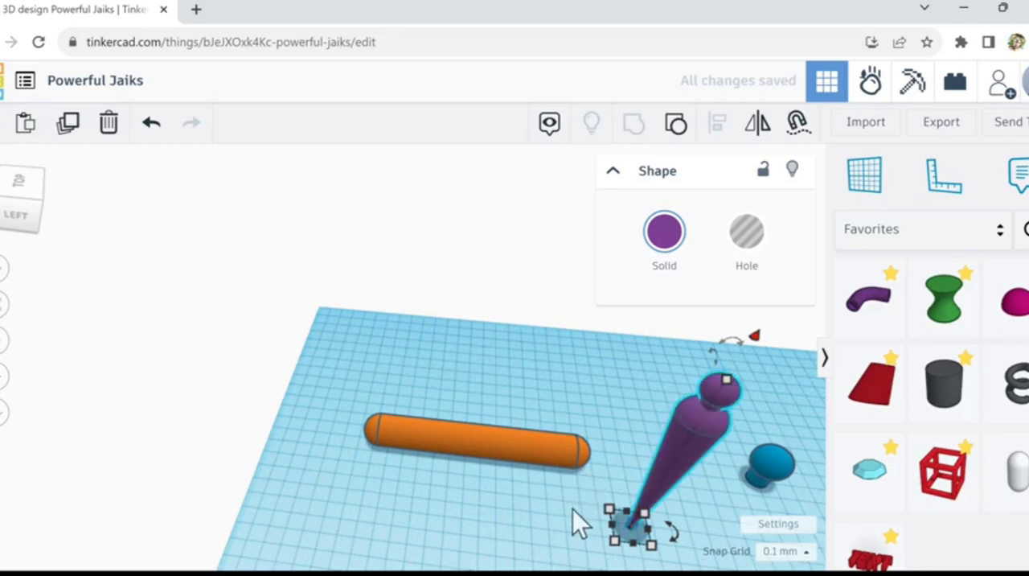
Step: Move the cone figure about 136 mm to the bar's far end and 18 mm sideways, and tilt its head toward the bar
{"action": "right_click_drag", "start_coordinate": [547, 479], "coordinate": [653, 474]}
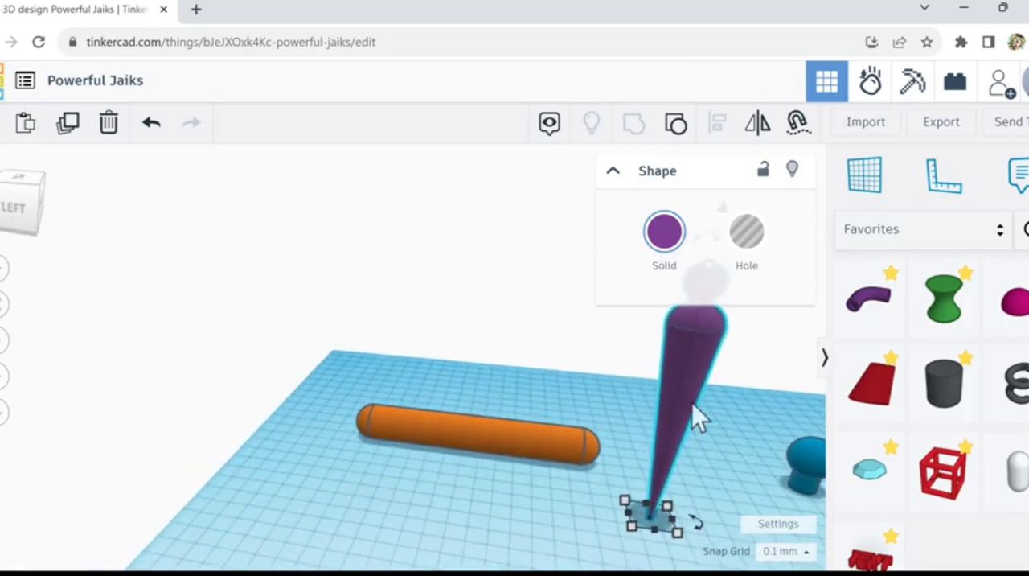
{"action": "left_click_drag", "start_coordinate": [622, 451], "coordinate": [378, 400]}
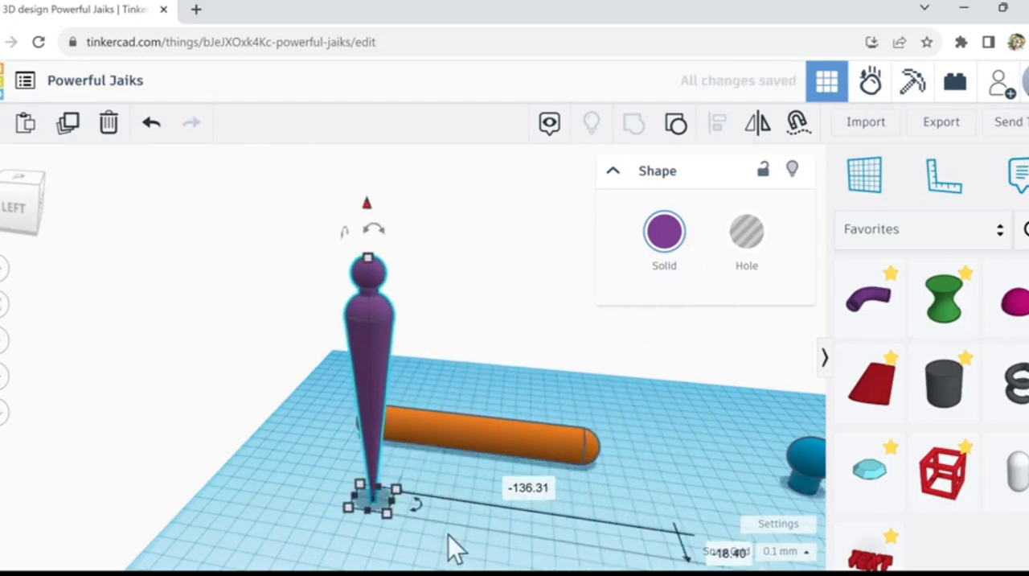
{"action": "right_click_drag", "start_coordinate": [448, 534], "coordinate": [370, 500]}
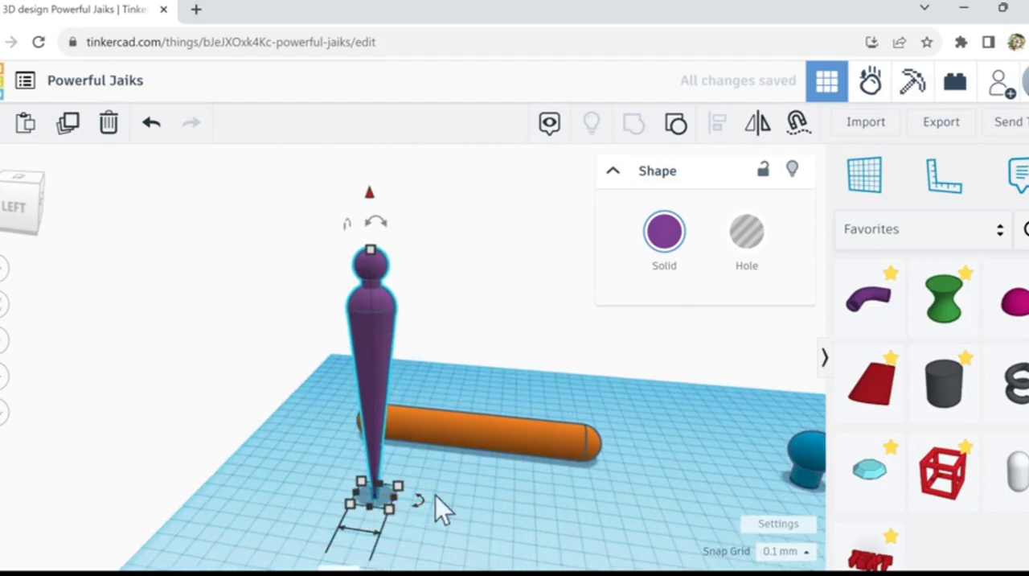
{"action": "scroll", "coordinate": [435, 495], "scroll_direction": "down", "scroll_amount": 1}
{"action": "mouse_move", "coordinate": [399, 257]}
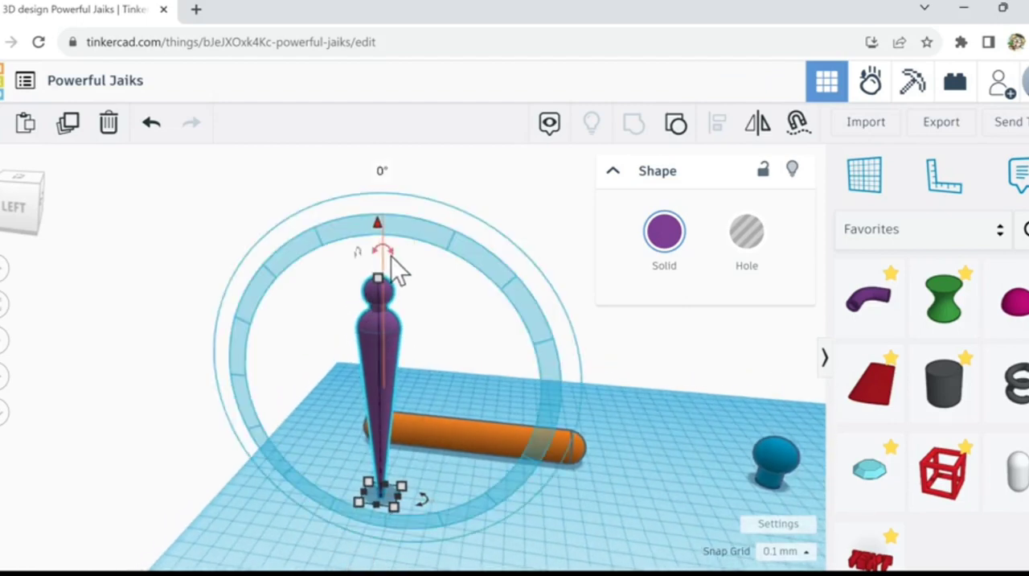
{"action": "left_click_drag", "start_coordinate": [390, 255], "coordinate": [523, 218]}
{"action": "left_click", "coordinate": [649, 465]}
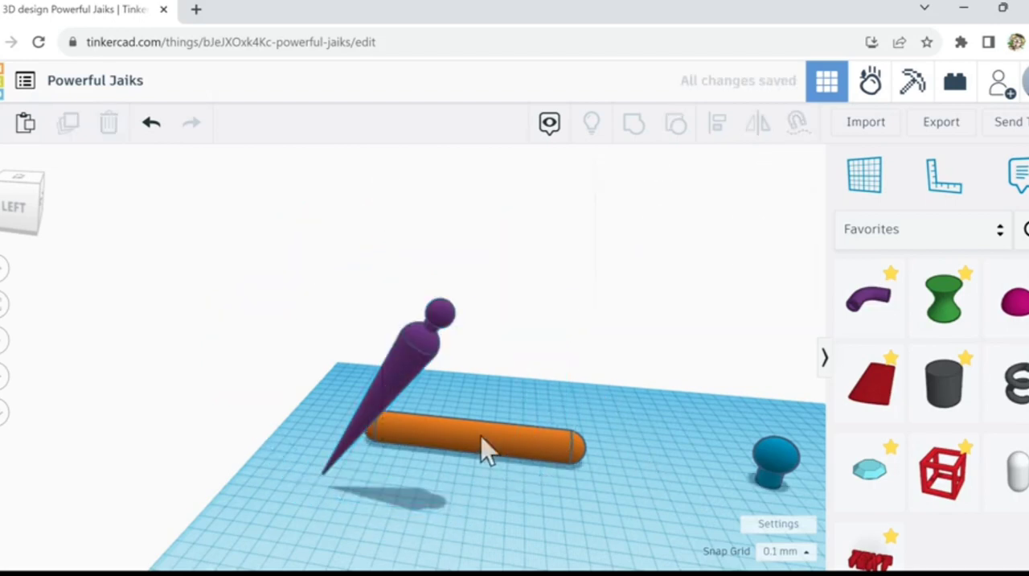
Step: Recolour the orange round-ended bar with the same purple preset as the cone figure
{"action": "left_click", "coordinate": [486, 451]}
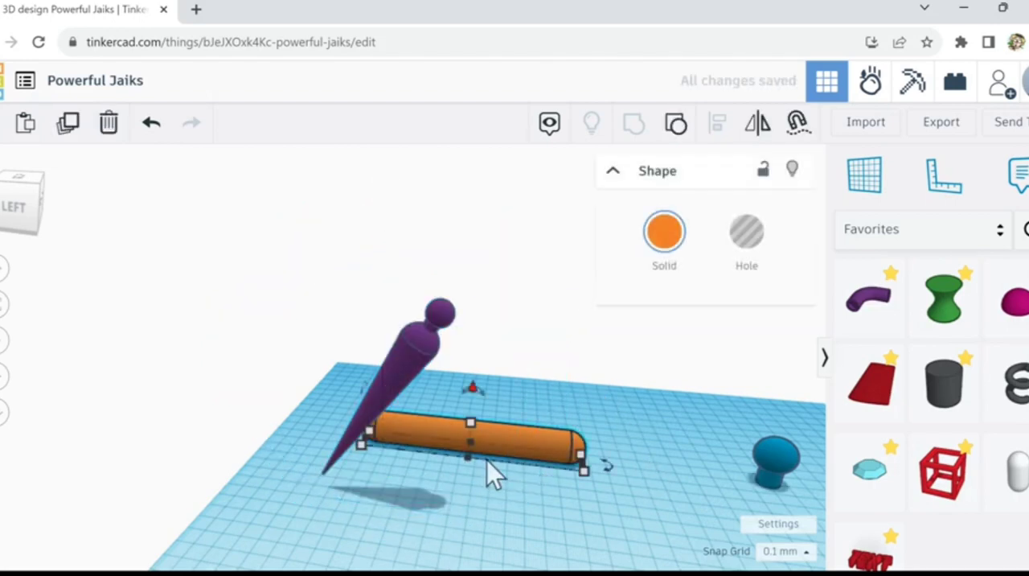
{"action": "left_click", "coordinate": [664, 234]}
{"action": "left_click", "coordinate": [715, 413]}
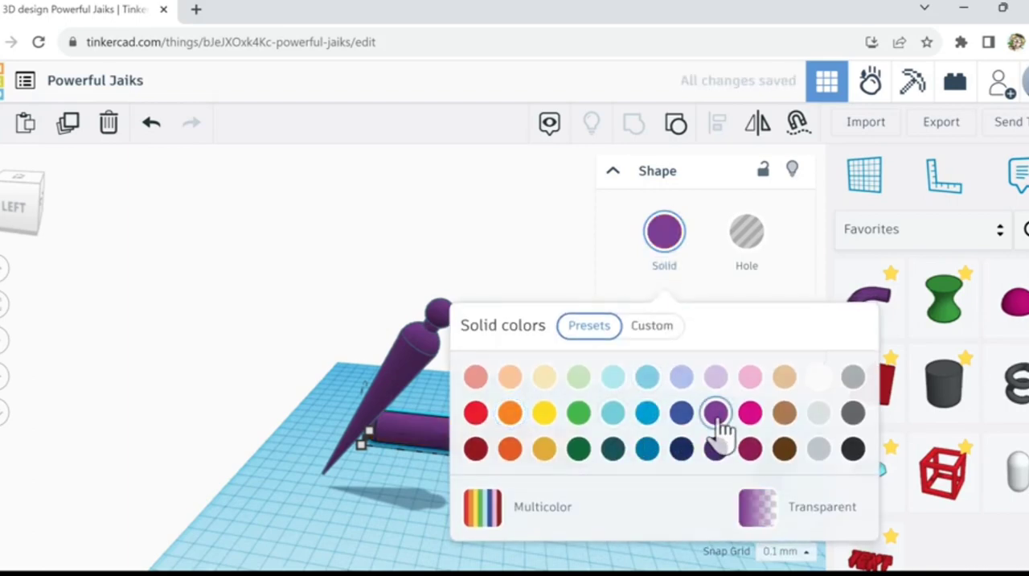
{"action": "left_click", "coordinate": [426, 488]}
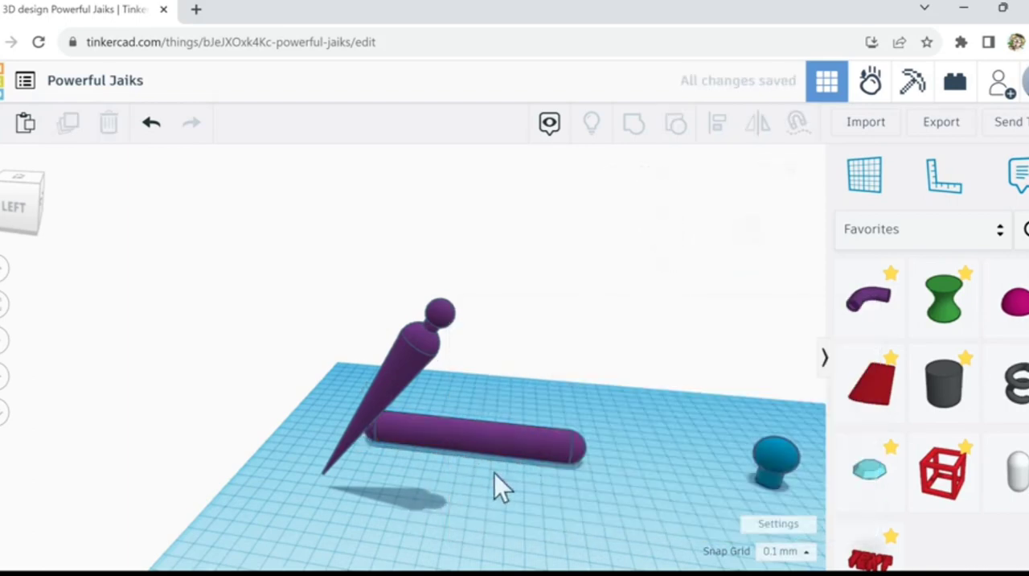
Step: Move the purple bar about 56.5 mm lengthwise and 58 mm forward, and tilt it with the end nearest the cone figure up
{"action": "left_click_drag", "start_coordinate": [494, 473], "coordinate": [556, 512]}
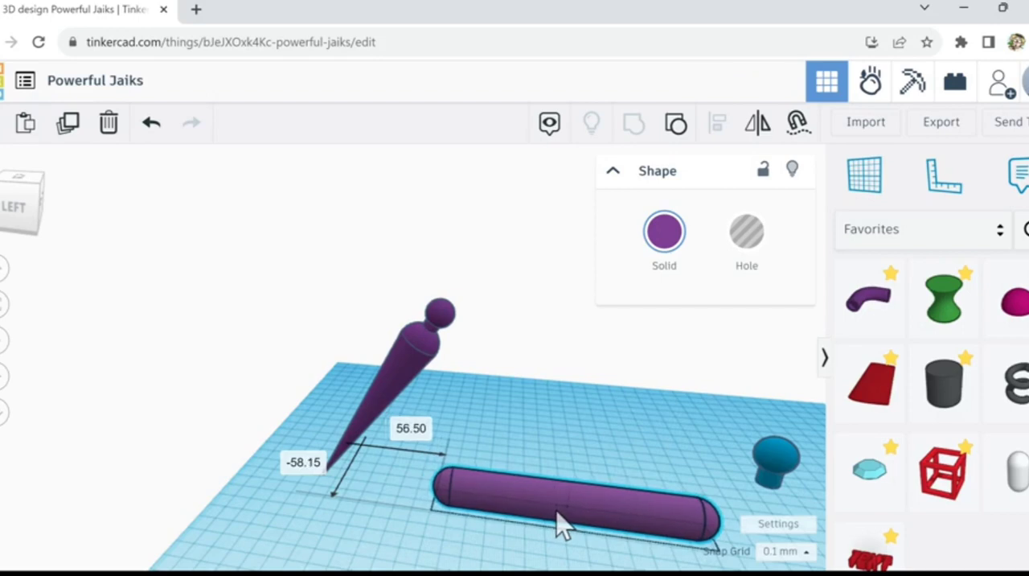
{"action": "mouse_move", "coordinate": [561, 458]}
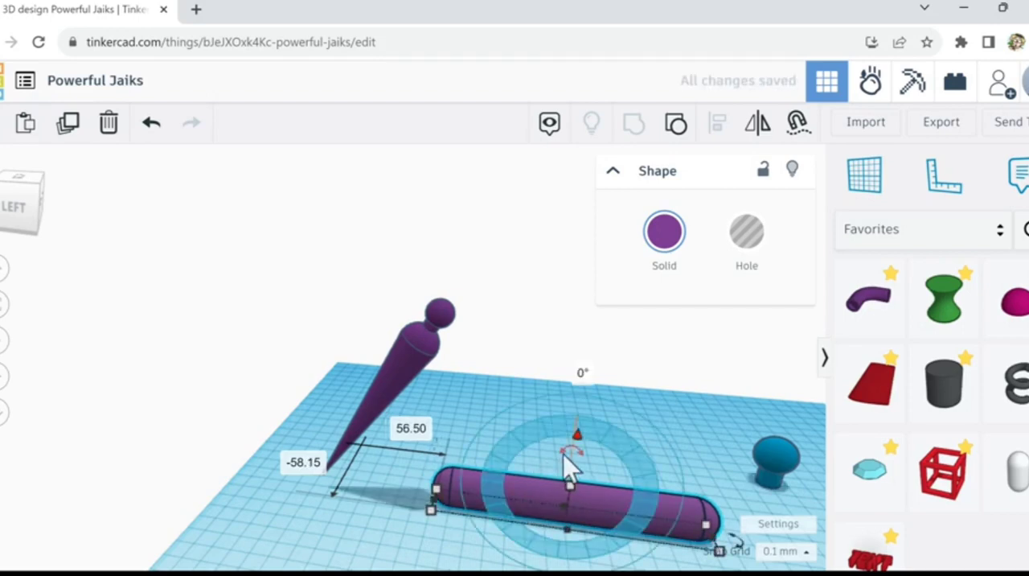
{"action": "left_click_drag", "start_coordinate": [564, 455], "coordinate": [636, 453]}
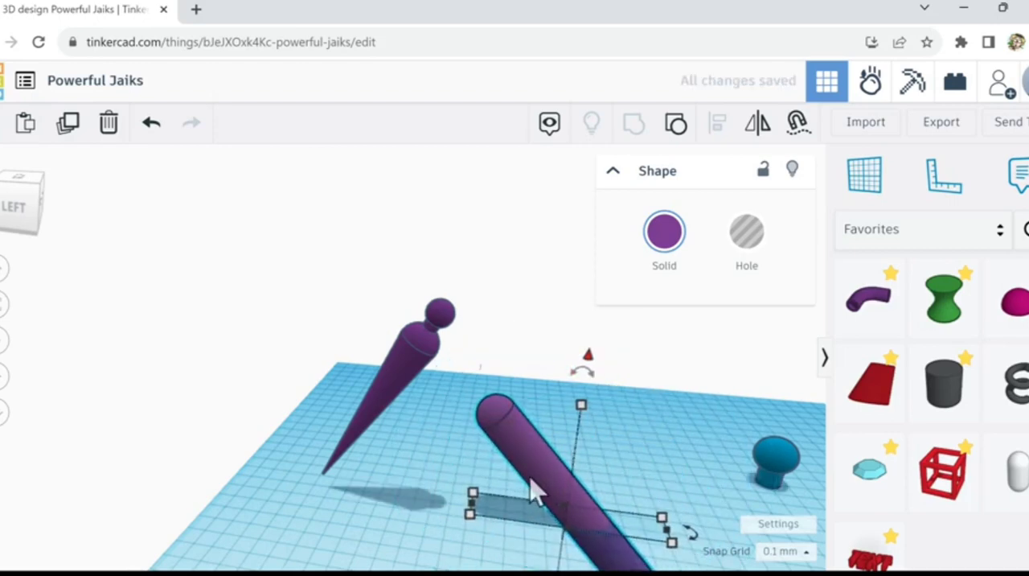
Step: Raise the tilted bar and slide it toward the cone figure so that its upper end meets the figure's head
{"action": "left_click_drag", "start_coordinate": [526, 453], "coordinate": [503, 437]}
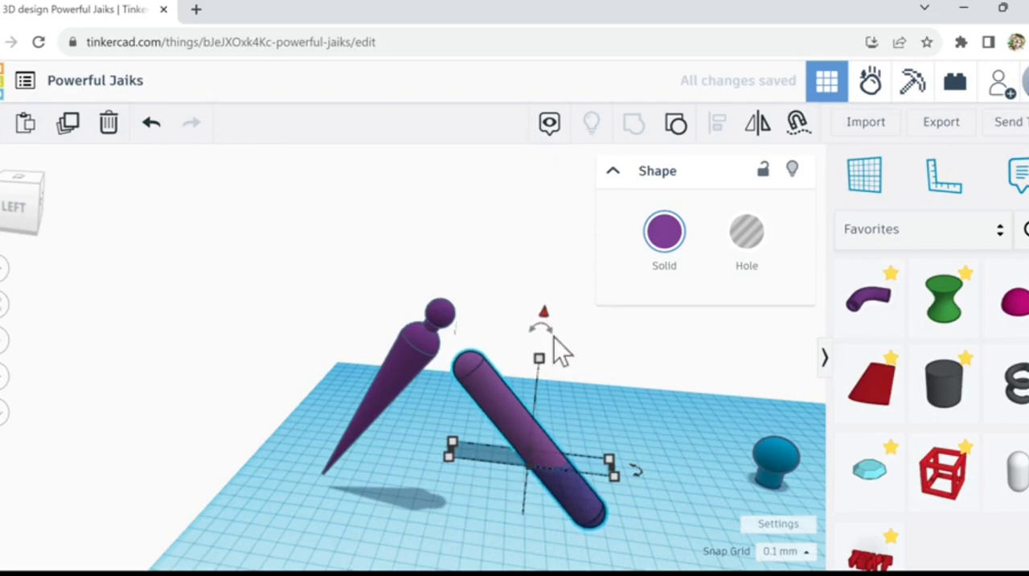
{"action": "left_click_drag", "start_coordinate": [546, 315], "coordinate": [537, 289]}
{"action": "right_click_drag", "start_coordinate": [655, 413], "coordinate": [531, 438]}
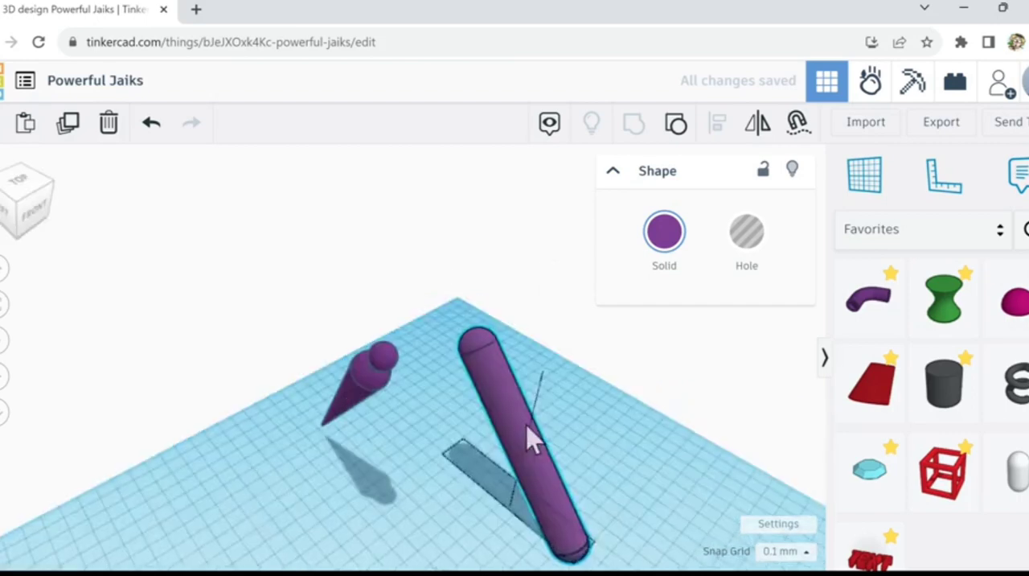
{"action": "left_click_drag", "start_coordinate": [503, 501], "coordinate": [431, 528]}
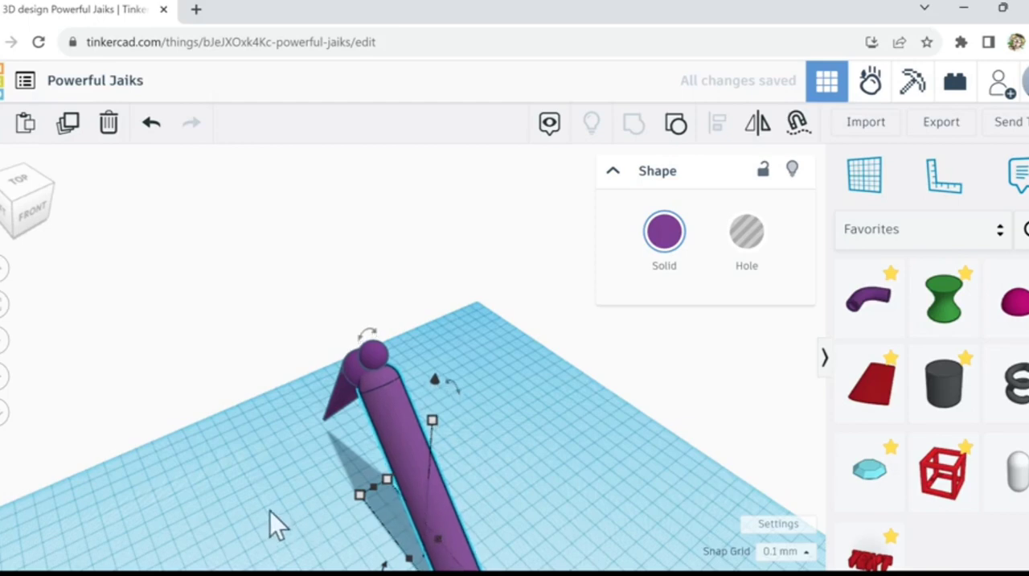
Step: Nudge the tilted bar upward and slightly toward the cone figure until its rounded upper end encloses the spherical head
{"action": "key", "text": "ctrl+Up"}
{"action": "key", "text": "ctrl+Up"}
{"action": "key", "text": "ctrl+Up"}
{"action": "key", "text": "ctrl+Up"}
{"action": "key", "text": "ctrl+Up"}
{"action": "key", "text": "ctrl+Up"}
{"action": "key", "text": "ctrl+Up"}
{"action": "key", "text": "ctrl+Up"}
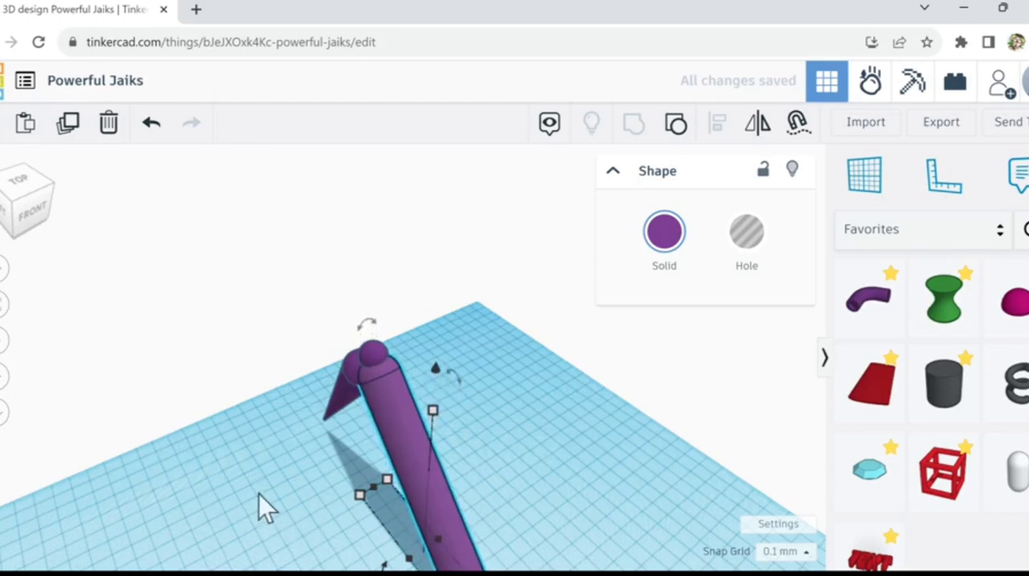
{"action": "key", "text": "ctrl+Up"}
{"action": "key", "text": "ctrl+Up"}
{"action": "key", "text": "ctrl+Up"}
{"action": "key", "text": "ctrl+Up"}
{"action": "key", "text": "ctrl+Up"}
{"action": "key", "text": "ctrl+Up"}
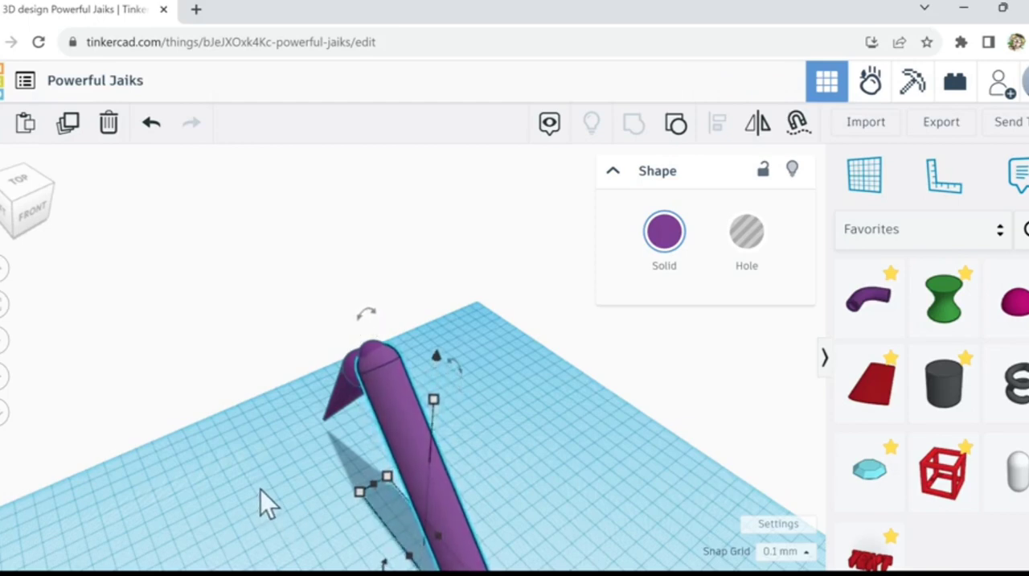
{"action": "right_click_drag", "start_coordinate": [261, 489], "coordinate": [403, 462]}
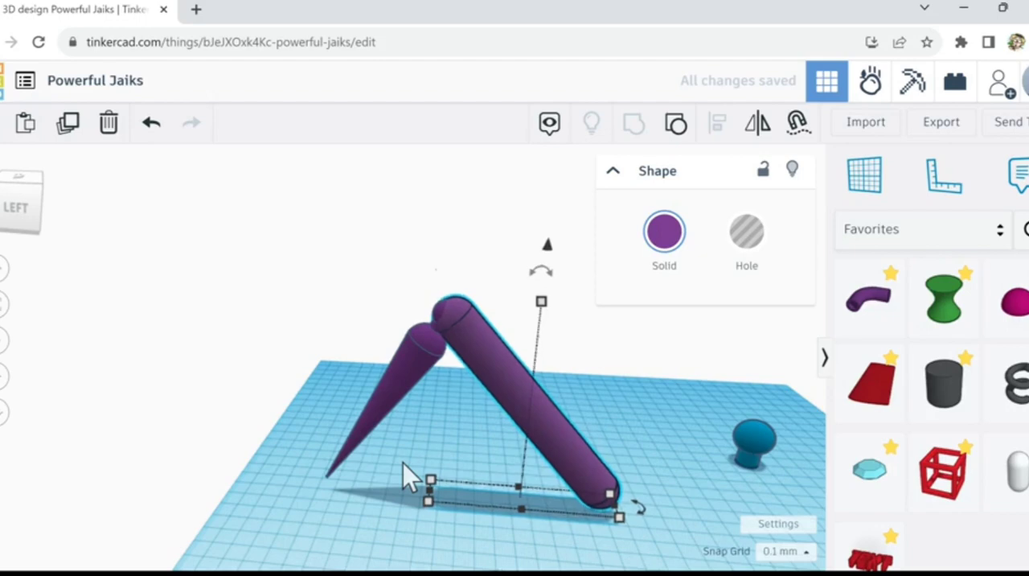
{"action": "key", "text": "ctrl+Up"}
{"action": "key", "text": "ctrl+Up"}
{"action": "key", "text": "ctrl+Up"}
{"action": "key", "text": "ctrl+Up"}
{"action": "key", "text": "ctrl+Up"}
{"action": "key", "text": "ctrl+Up"}
{"action": "key", "text": "ctrl+Up"}
{"action": "key", "text": "ctrl+Up"}
{"action": "key", "text": "ctrl+Up"}
{"action": "key", "text": "ctrl+Up"}
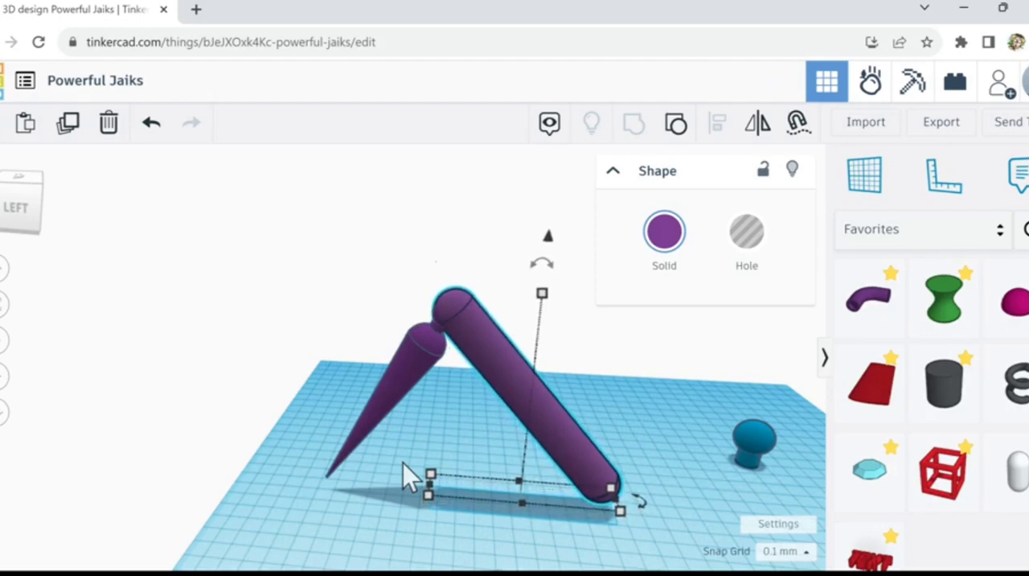
{"action": "key", "text": "Left"}
{"action": "key", "text": "Left"}
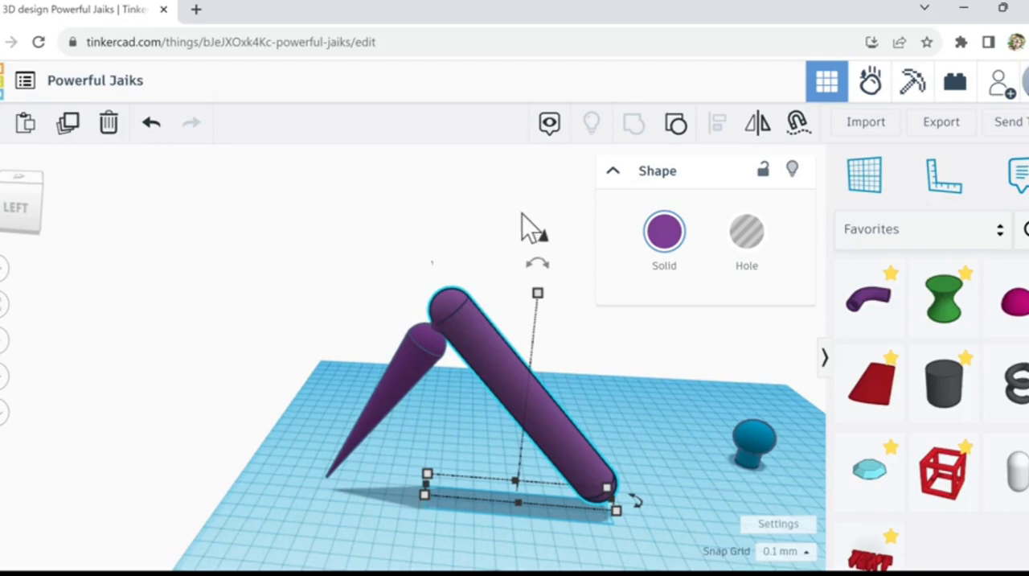
{"action": "right_click_drag", "start_coordinate": [464, 445], "coordinate": [478, 428]}
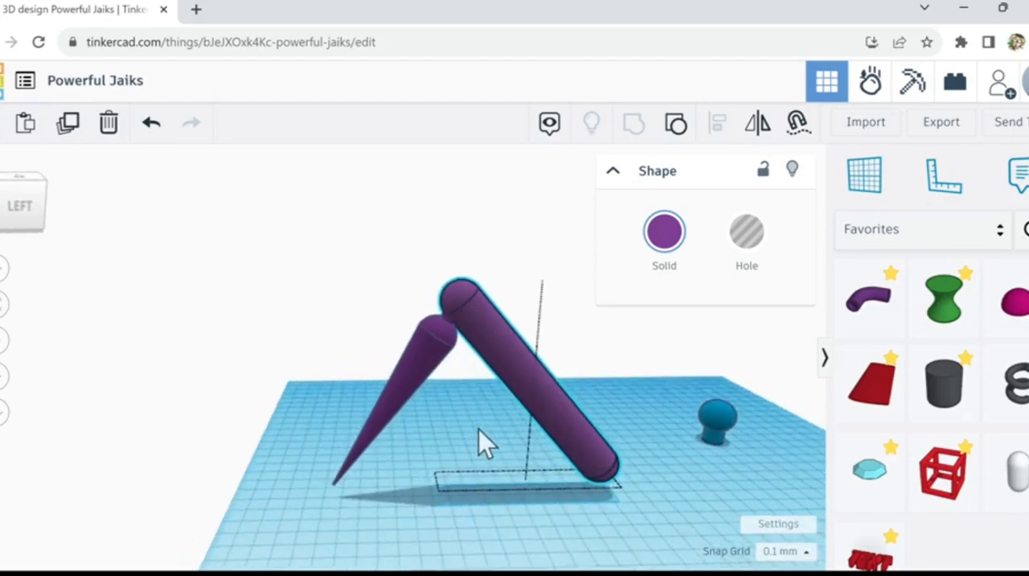
Step: Raise the tilted bar slightly more so that its rounded end sits higher on the cone figure's neck
{"action": "scroll", "coordinate": [454, 377], "scroll_direction": "up", "scroll_amount": 2}
{"action": "scroll", "coordinate": [452, 383], "scroll_direction": "up", "scroll_amount": 4}
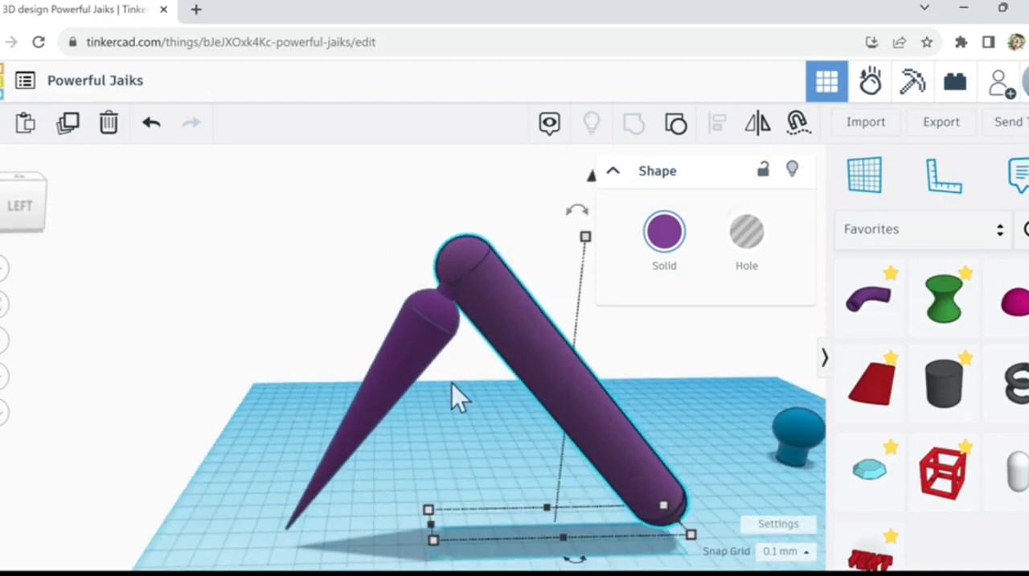
{"action": "right_click_drag", "start_coordinate": [435, 398], "coordinate": [436, 396]}
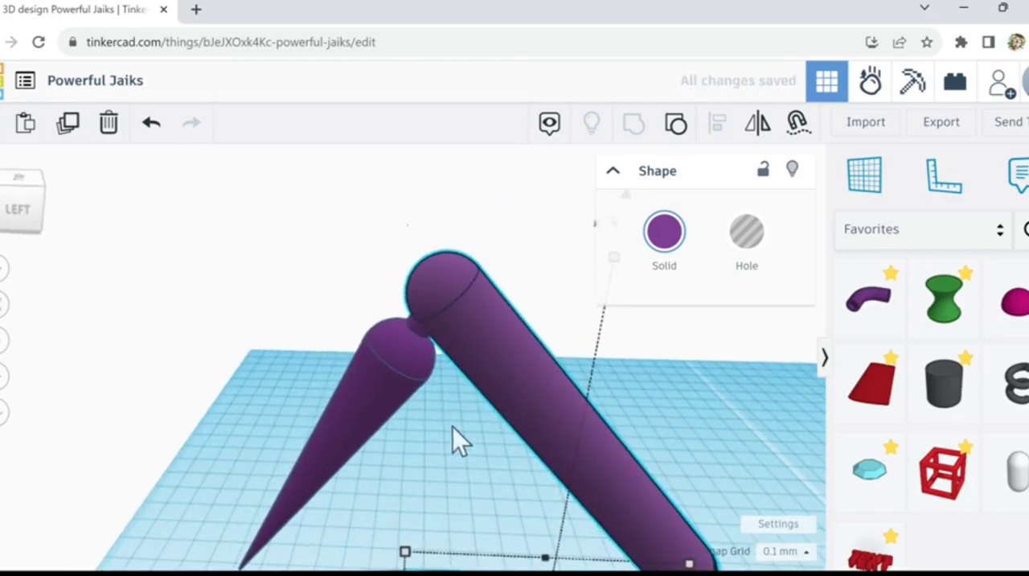
{"action": "right_click_drag", "start_coordinate": [453, 427], "coordinate": [453, 425]}
{"action": "scroll", "coordinate": [453, 425], "scroll_direction": "up", "scroll_amount": 2}
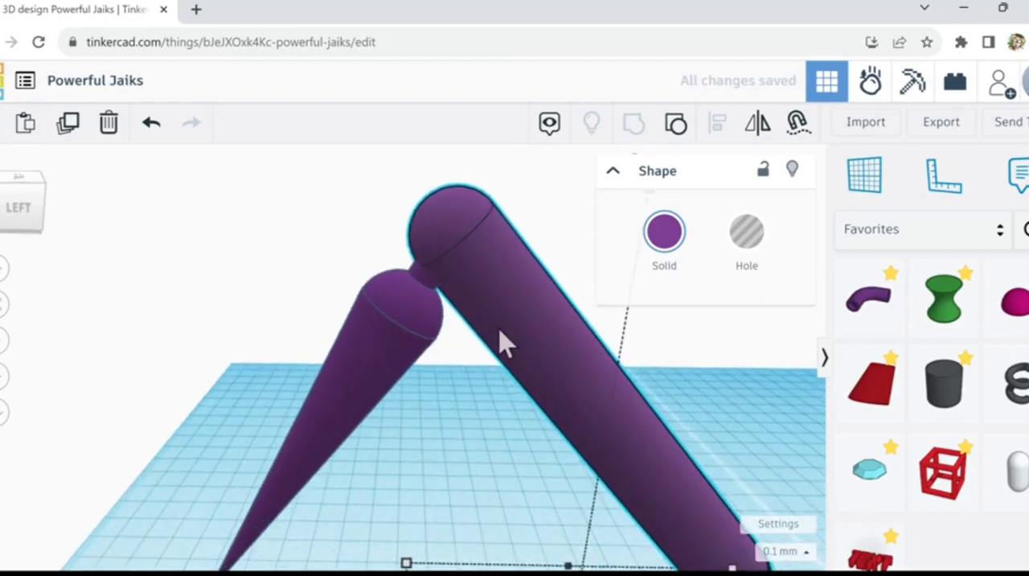
{"action": "key", "text": "ctrl+Up"}
{"action": "key", "text": "ctrl+Up"}
{"action": "key", "text": "ctrl+Up"}
{"action": "key", "text": "ctrl+Up"}
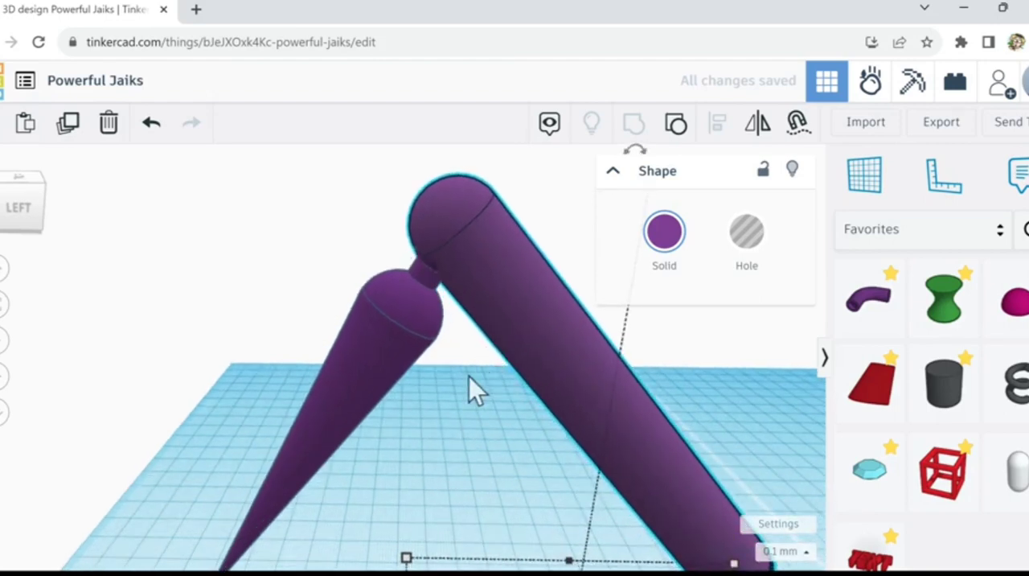
Step: Select the cone figure together with the tilted bar and align their centres widthwise
{"action": "mouse_move", "coordinate": [426, 445]}
{"action": "right_mouse_down"}
{"action": "mouse_move", "coordinate": [497, 461]}
{"action": "mouse_move", "coordinate": [417, 454]}
{"action": "right_mouse_up"}
{"action": "scroll", "coordinate": [416, 454], "scroll_direction": "down", "scroll_amount": 5}
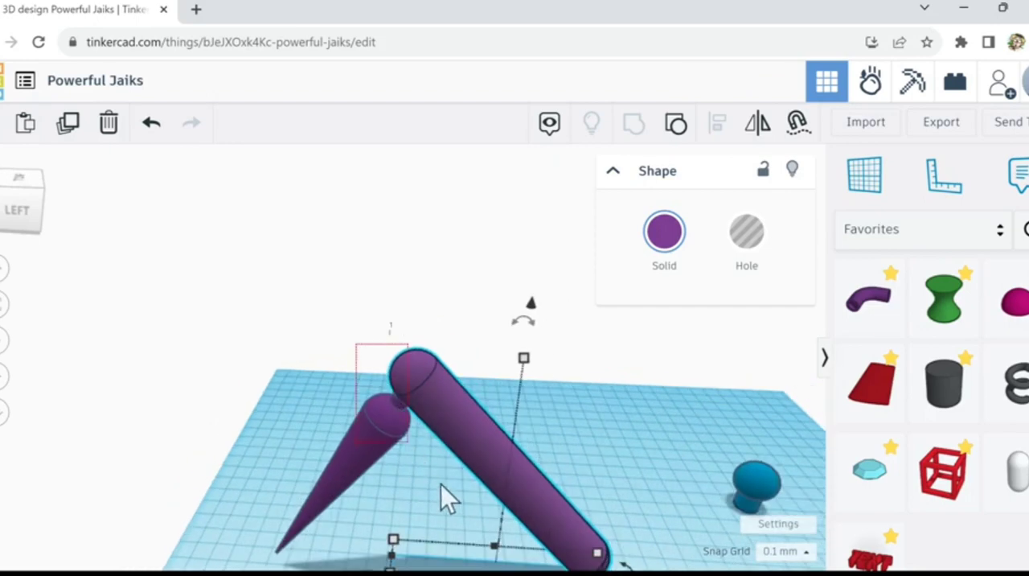
{"action": "left_click_drag", "start_coordinate": [441, 484], "coordinate": [442, 473]}
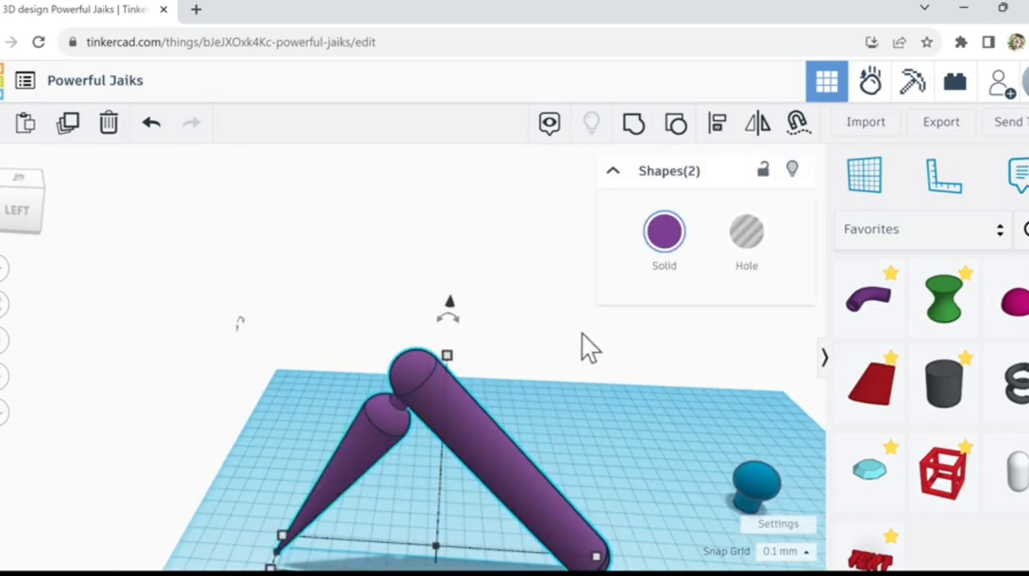
{"action": "left_click", "coordinate": [717, 125]}
{"action": "scroll", "coordinate": [494, 490], "scroll_direction": "down", "scroll_amount": 2}
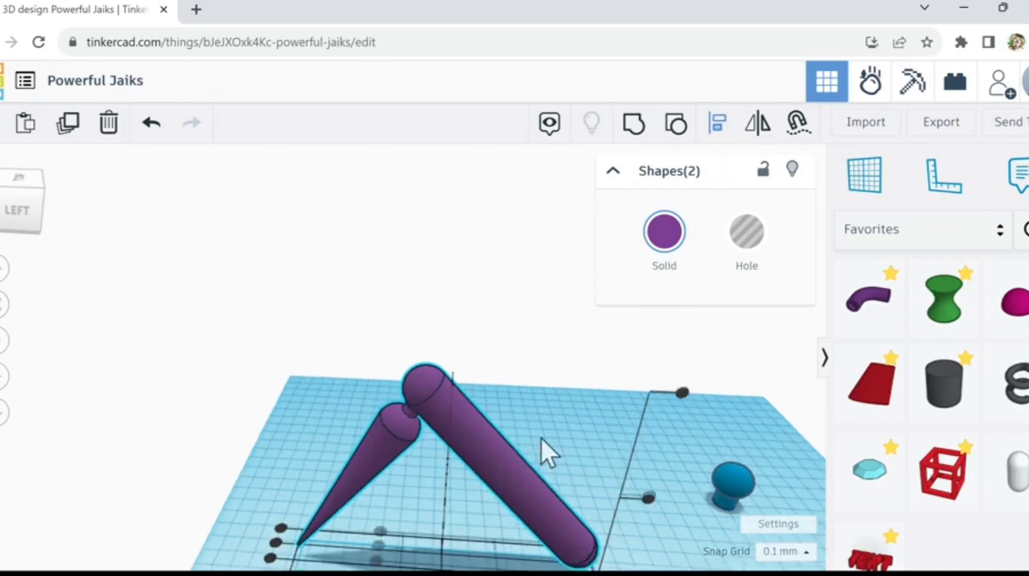
{"action": "middle_click_drag", "start_coordinate": [565, 452], "coordinate": [572, 373]}
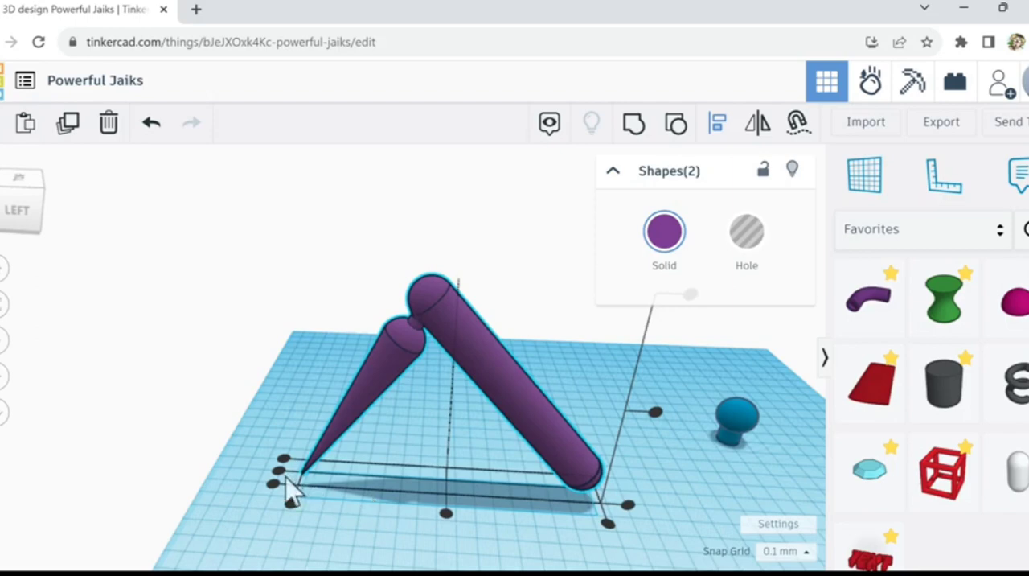
{"action": "left_click", "coordinate": [279, 472]}
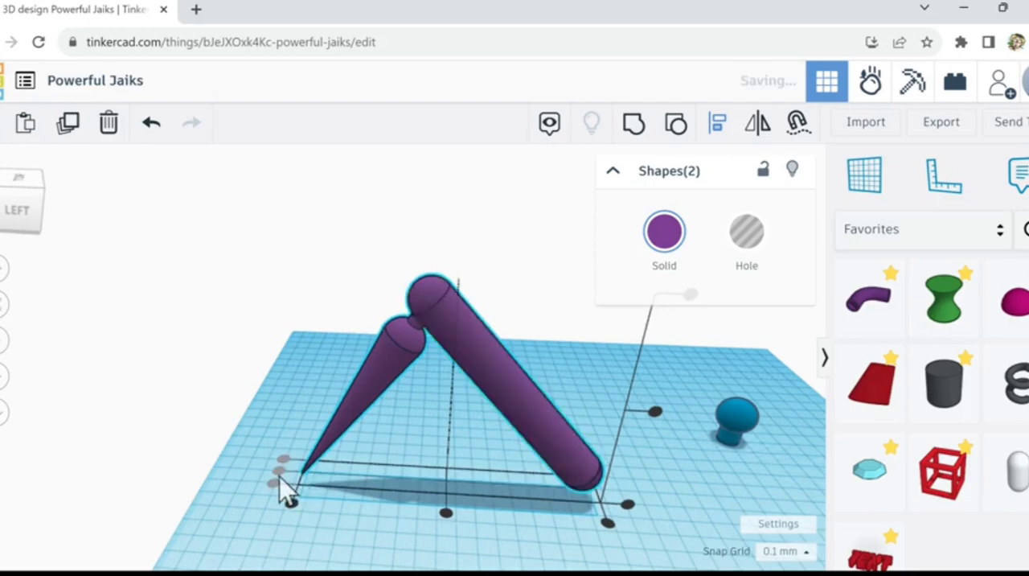
{"action": "left_click", "coordinate": [304, 385]}
Step: Turn the tilted bar into a hole to examine the ball inside its rounded end, and make it solid purple again
{"action": "scroll", "coordinate": [356, 362], "scroll_direction": "up", "scroll_amount": 2}
{"action": "scroll", "coordinate": [351, 353], "scroll_direction": "up", "scroll_amount": 2}
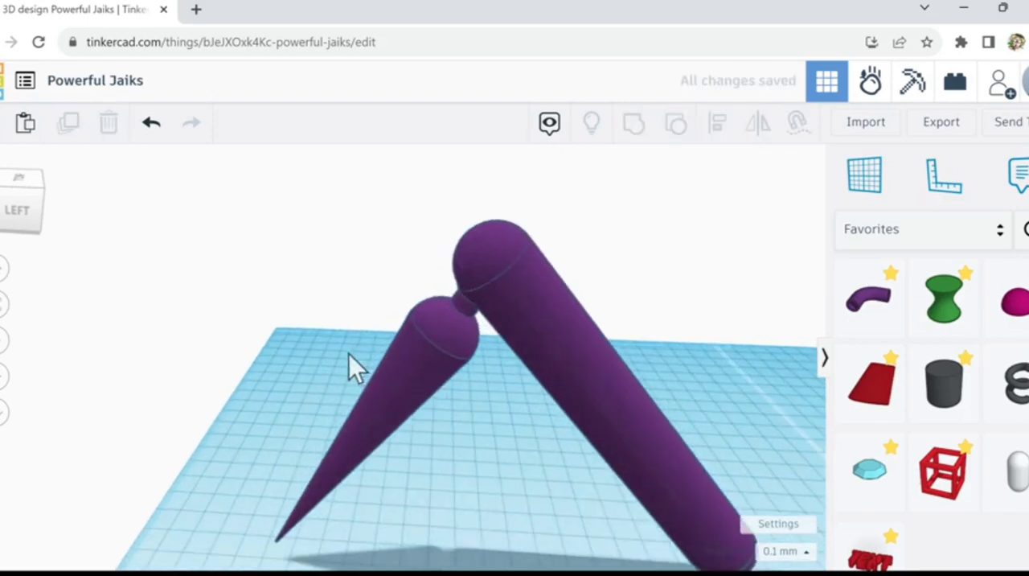
{"action": "right_click_drag", "start_coordinate": [349, 354], "coordinate": [397, 368]}
{"action": "scroll", "coordinate": [521, 394], "scroll_direction": "up", "scroll_amount": 1}
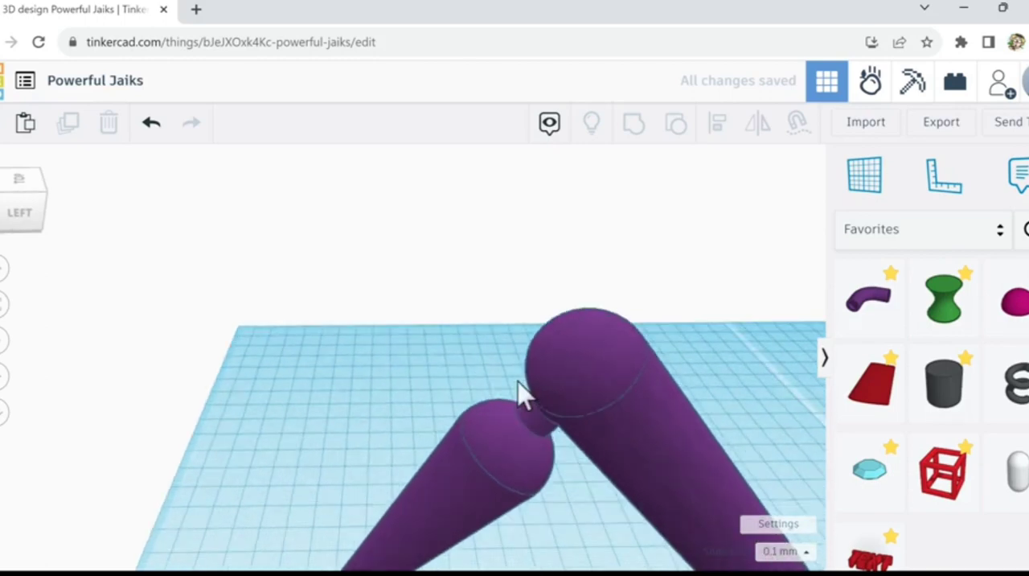
{"action": "mouse_move", "coordinate": [513, 367]}
{"action": "right_mouse_down"}
{"action": "mouse_move", "coordinate": [517, 354]}
{"action": "mouse_move", "coordinate": [503, 357]}
{"action": "right_mouse_up"}
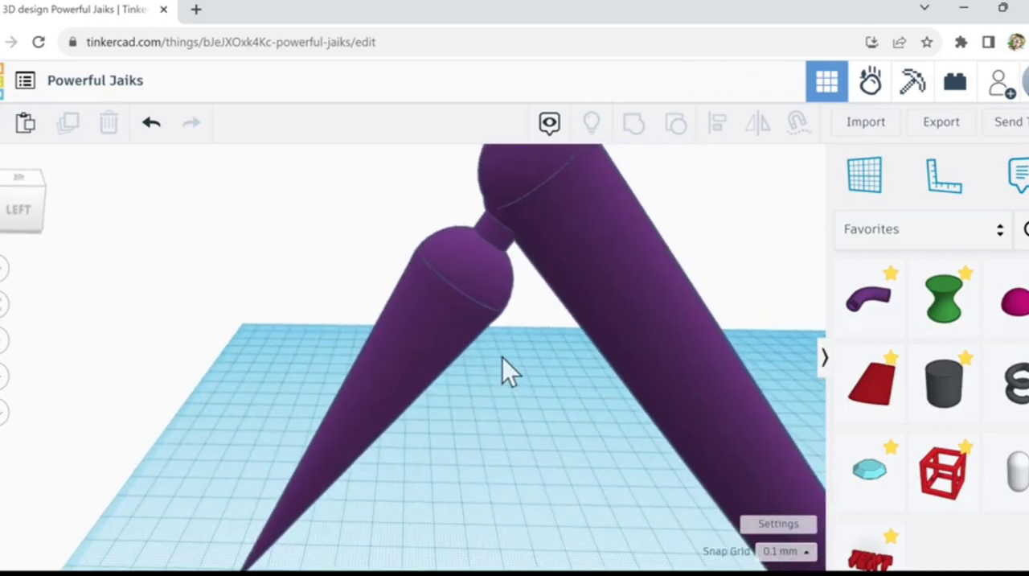
{"action": "right_click_drag", "start_coordinate": [503, 358], "coordinate": [574, 298]}
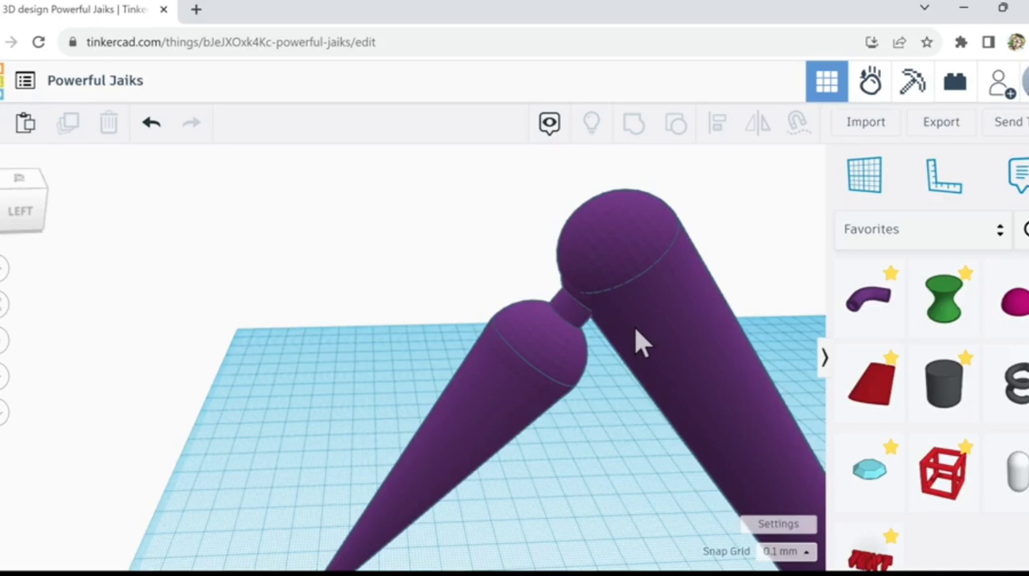
{"action": "left_click", "coordinate": [667, 336]}
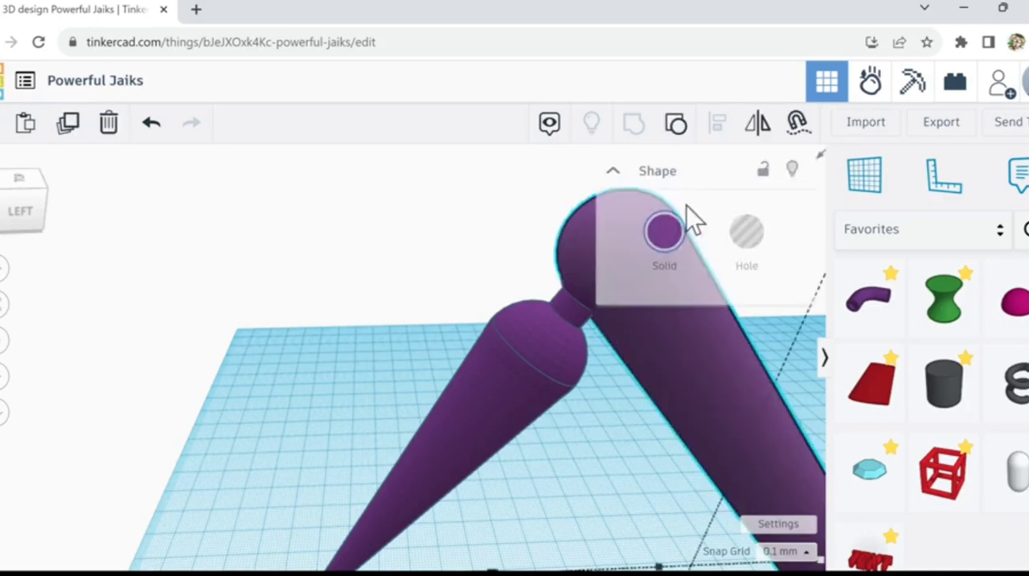
{"action": "left_click", "coordinate": [746, 233]}
{"action": "left_click", "coordinate": [602, 454]}
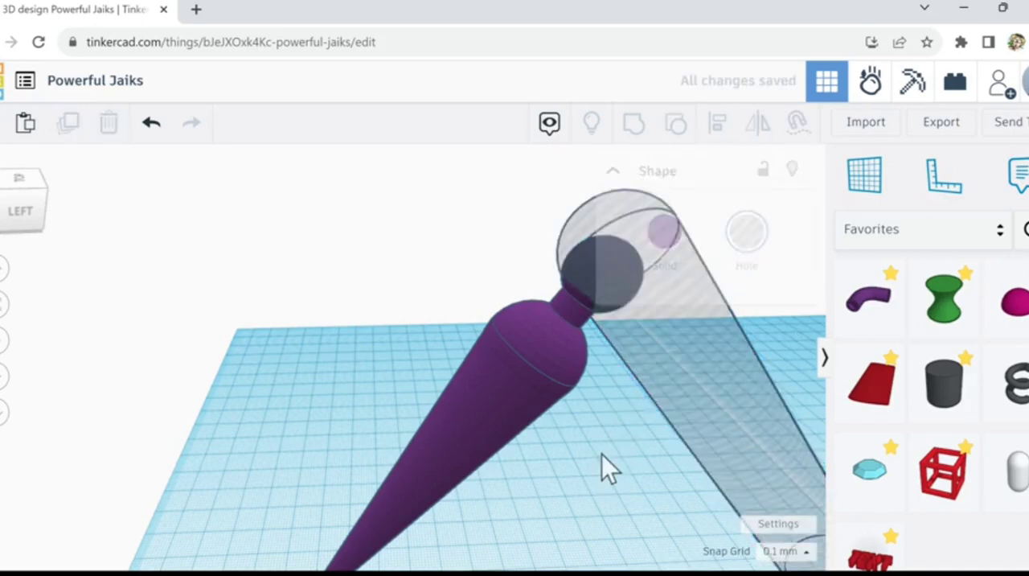
{"action": "mouse_move", "coordinate": [503, 285]}
{"action": "right_mouse_down"}
{"action": "mouse_move", "coordinate": [587, 323]}
{"action": "mouse_move", "coordinate": [554, 328]}
{"action": "mouse_move", "coordinate": [479, 288]}
{"action": "mouse_move", "coordinate": [501, 287]}
{"action": "right_mouse_up"}
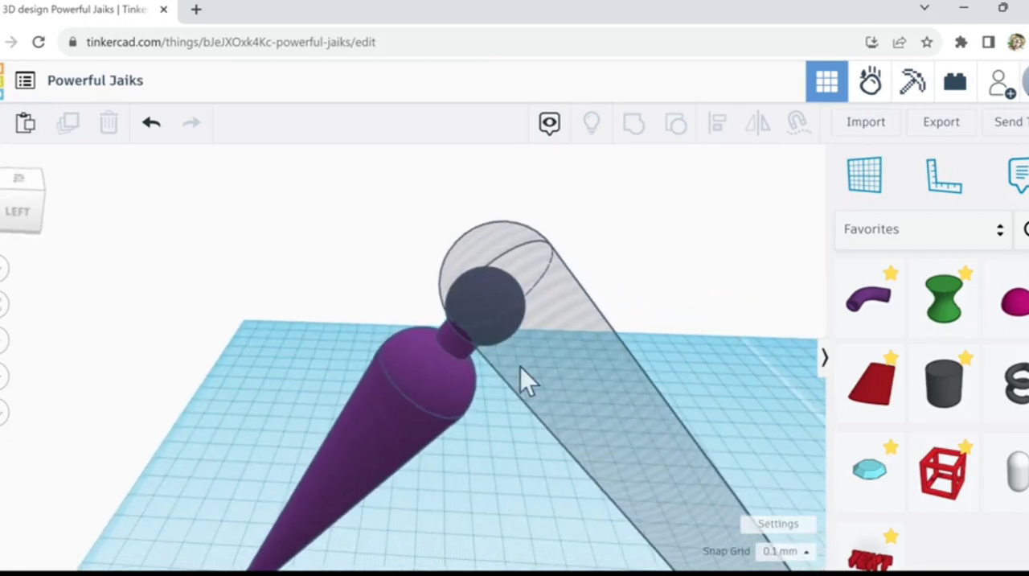
{"action": "right_click_drag", "start_coordinate": [495, 470], "coordinate": [570, 355]}
{"action": "left_click", "coordinate": [570, 354]}
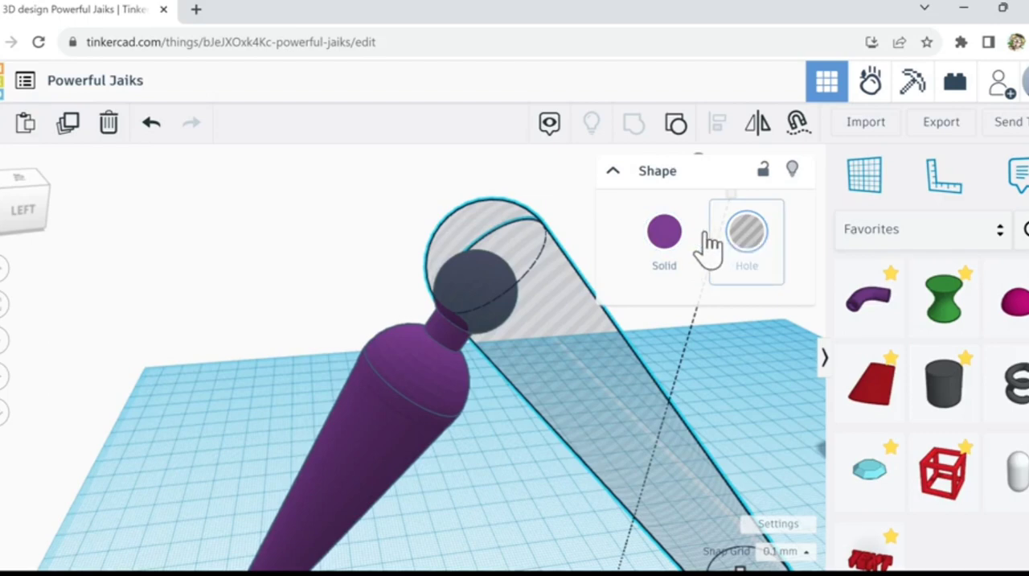
{"action": "left_click", "coordinate": [664, 238]}
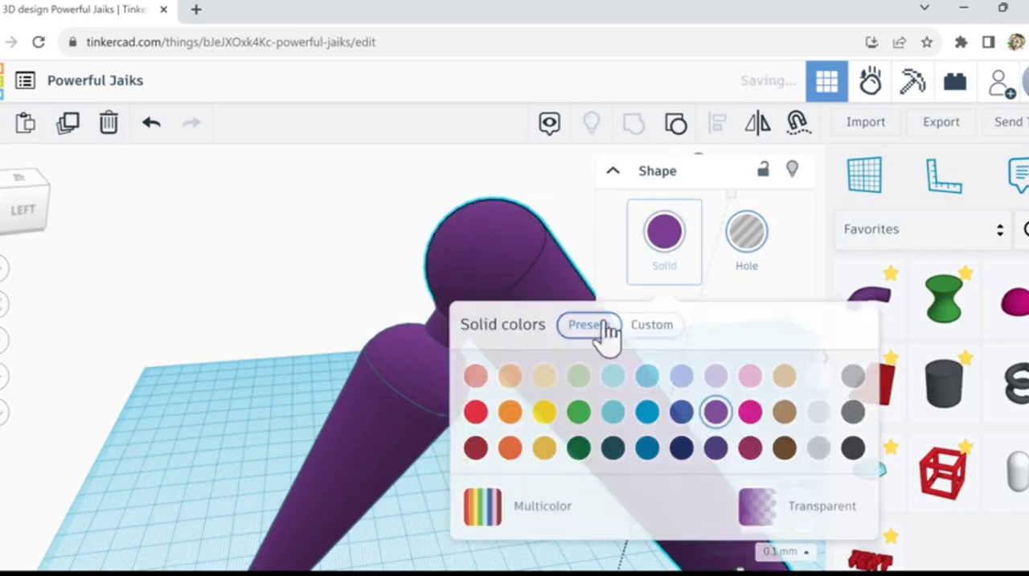
Step: Duplicate the cone figure in place, turn the copy into a hole and scale it up slightly
{"action": "left_click", "coordinate": [401, 460]}
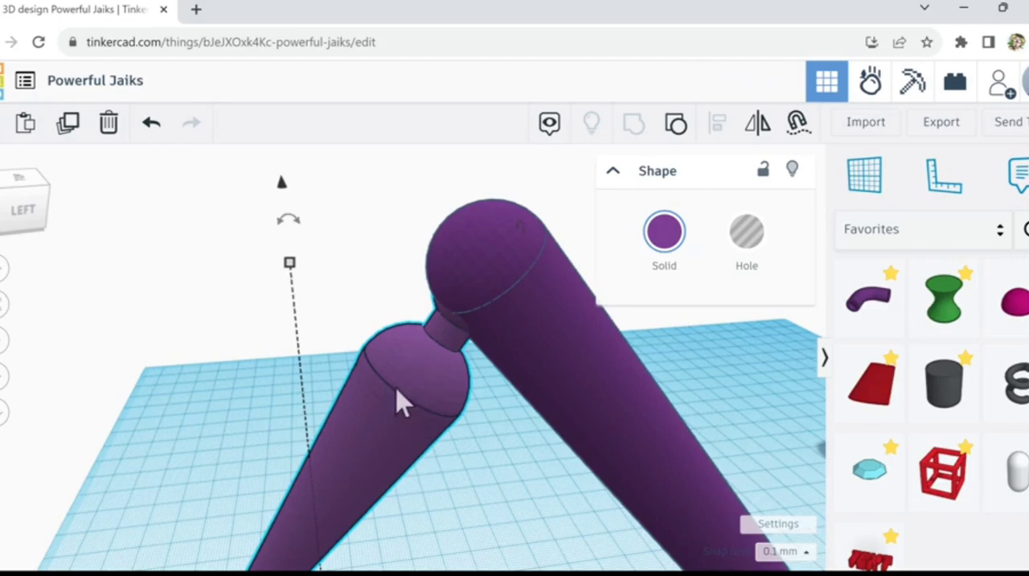
{"action": "left_click", "coordinate": [68, 125]}
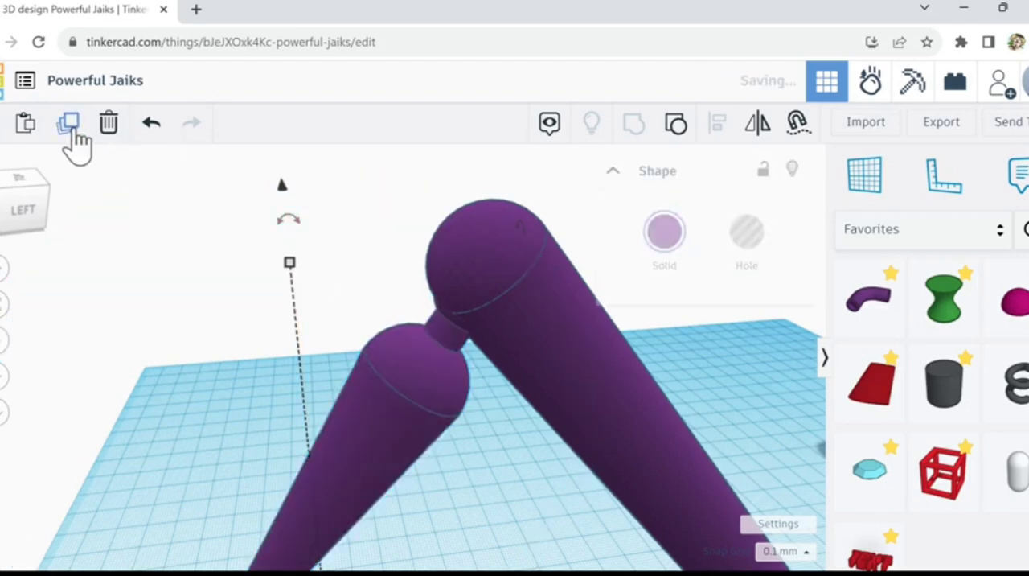
{"action": "left_click", "coordinate": [747, 243]}
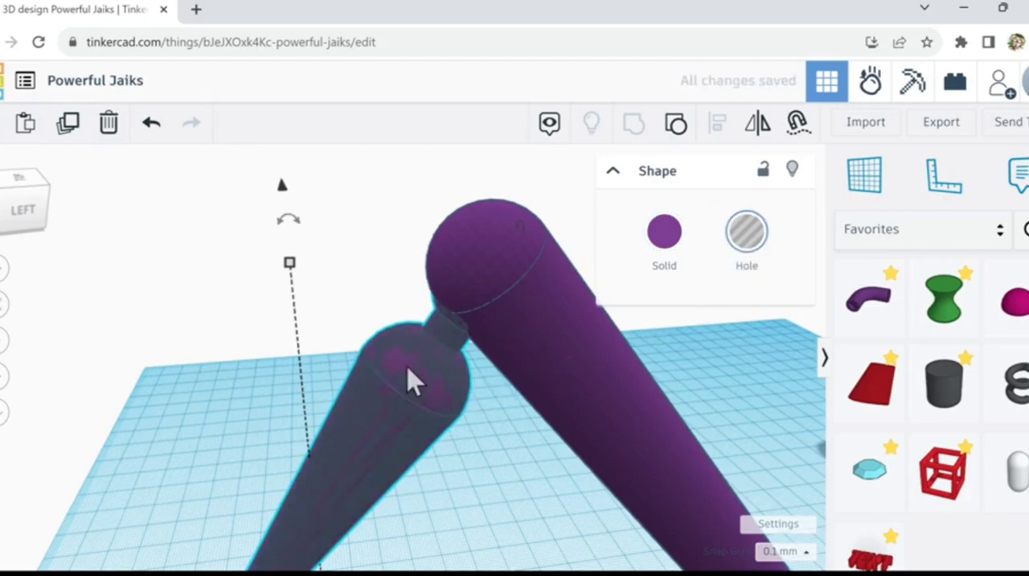
{"action": "mouse_move", "coordinate": [292, 266]}
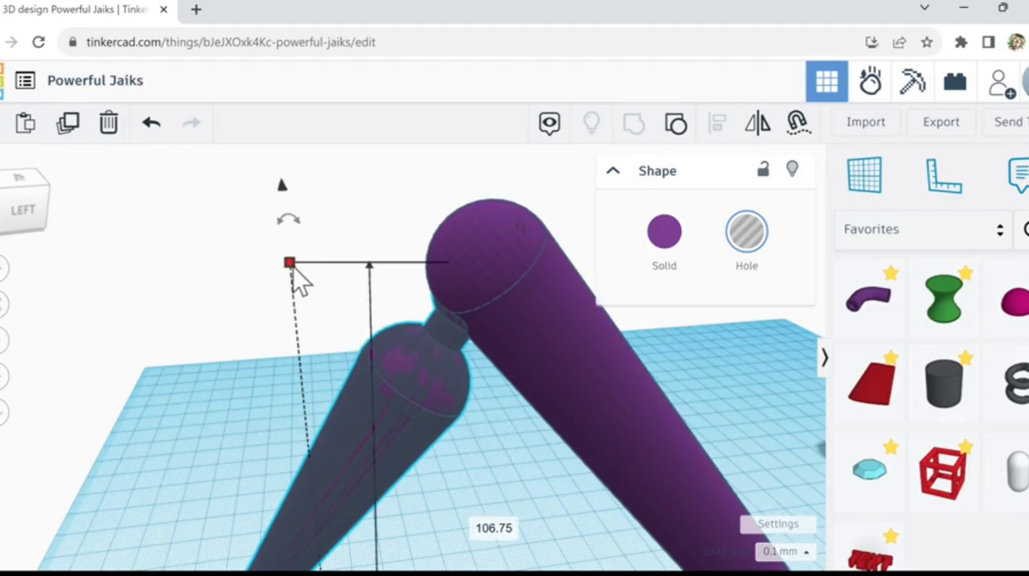
{"action": "left_click_drag", "start_coordinate": [292, 267], "coordinate": [292, 267]}
{"action": "left_click_drag", "start_coordinate": [292, 267], "coordinate": [299, 262]}
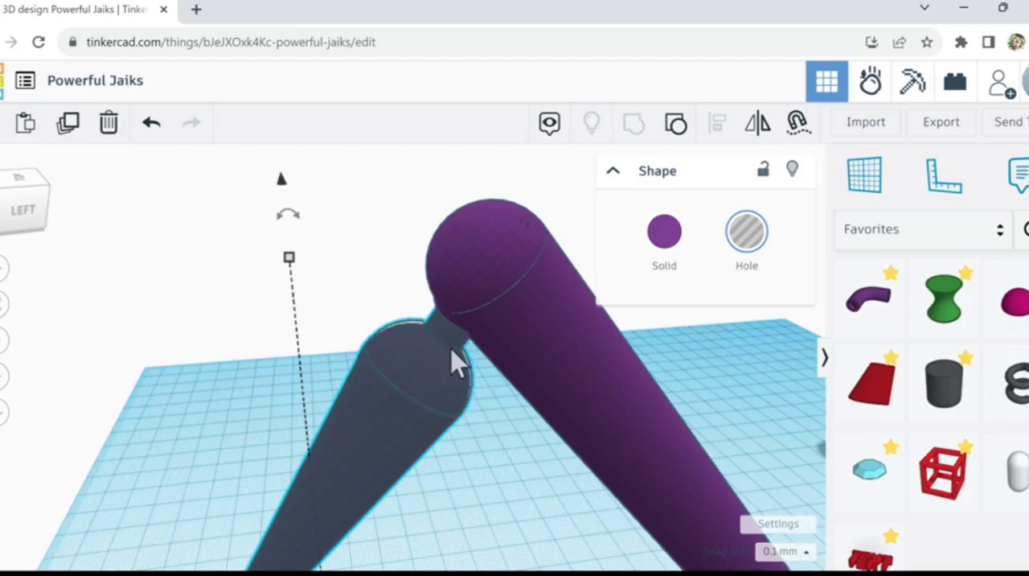
Step: Group the enlarged hole copy with the tilted bar to cut a ball socket in the bar's rounded end
{"action": "right_click_drag", "start_coordinate": [489, 451], "coordinate": [466, 386]}
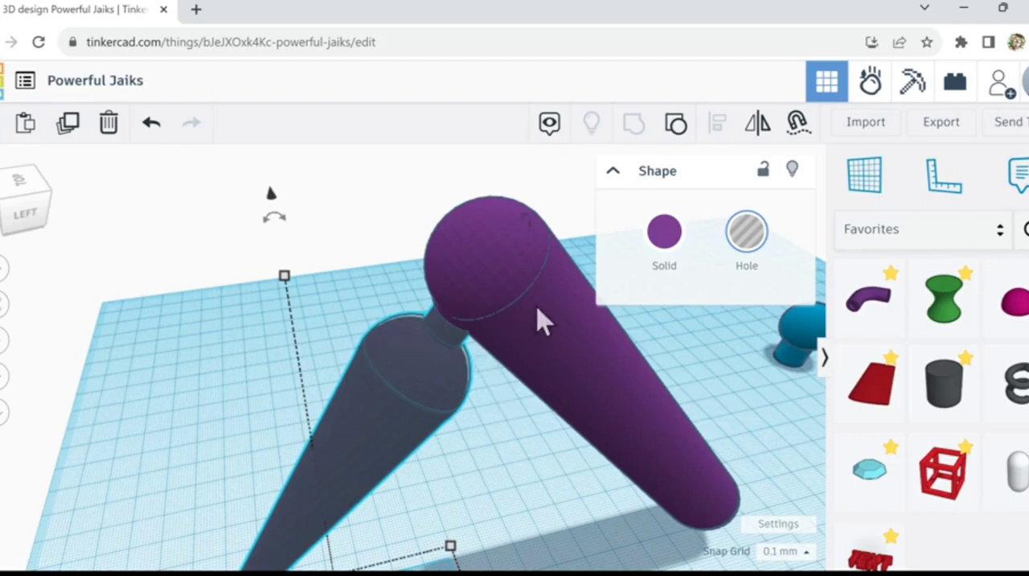
{"action": "left_click", "coordinate": [552, 338], "text": "shift"}
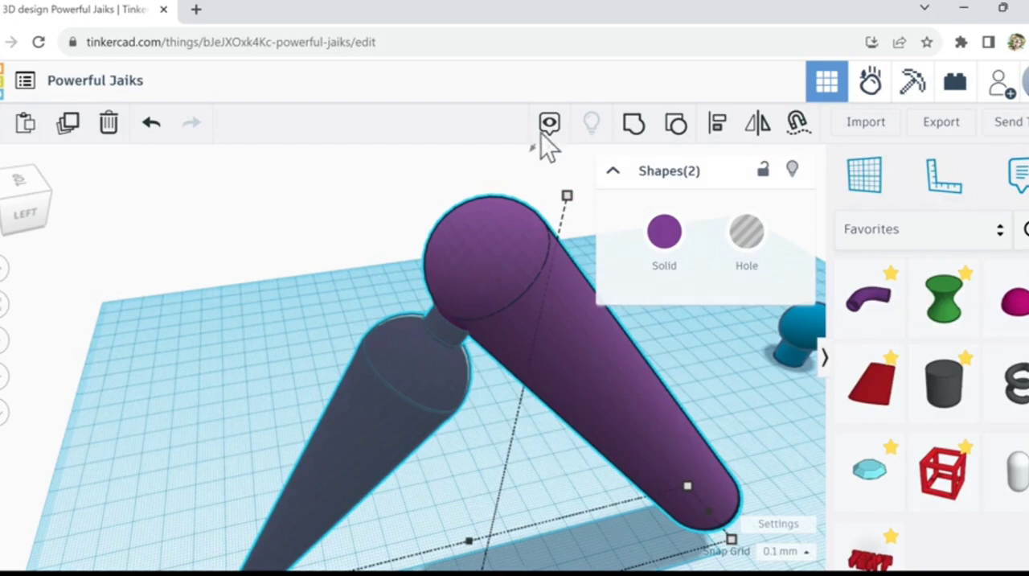
{"action": "left_click", "coordinate": [634, 126]}
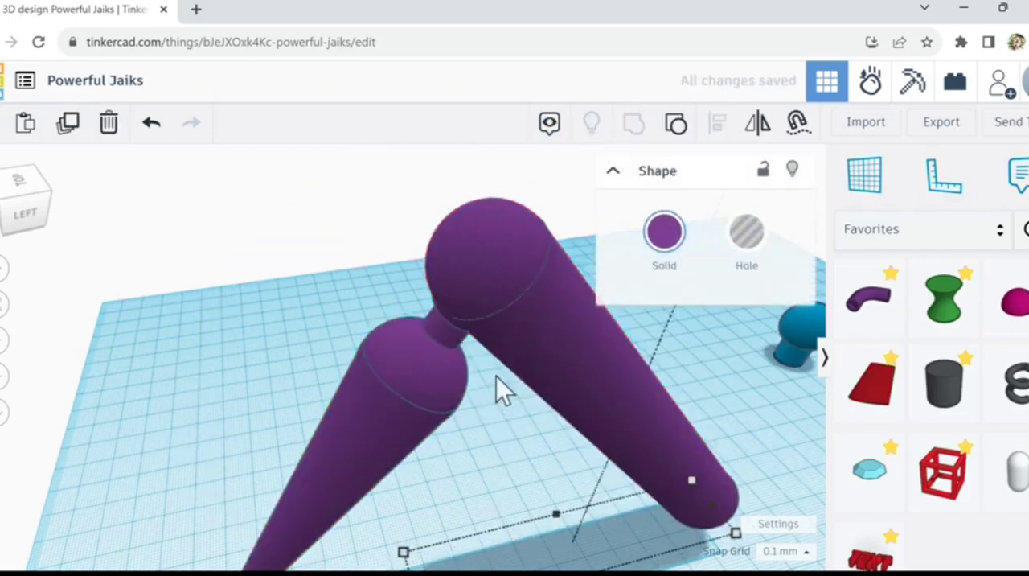
{"action": "scroll", "coordinate": [496, 375], "scroll_direction": "up", "scroll_amount": 3}
{"action": "scroll", "coordinate": [471, 327], "scroll_direction": "up", "scroll_amount": 2}
{"action": "scroll", "coordinate": [467, 325], "scroll_direction": "up", "scroll_amount": 2}
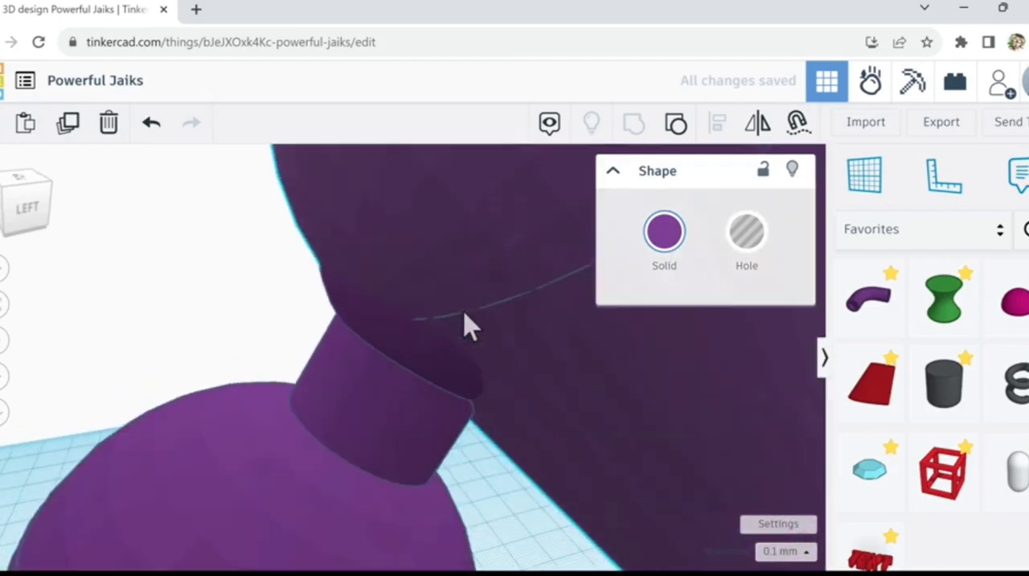
{"action": "scroll", "coordinate": [520, 345], "scroll_direction": "up", "scroll_amount": 4}
{"action": "right_click_drag", "start_coordinate": [522, 352], "coordinate": [585, 338]}
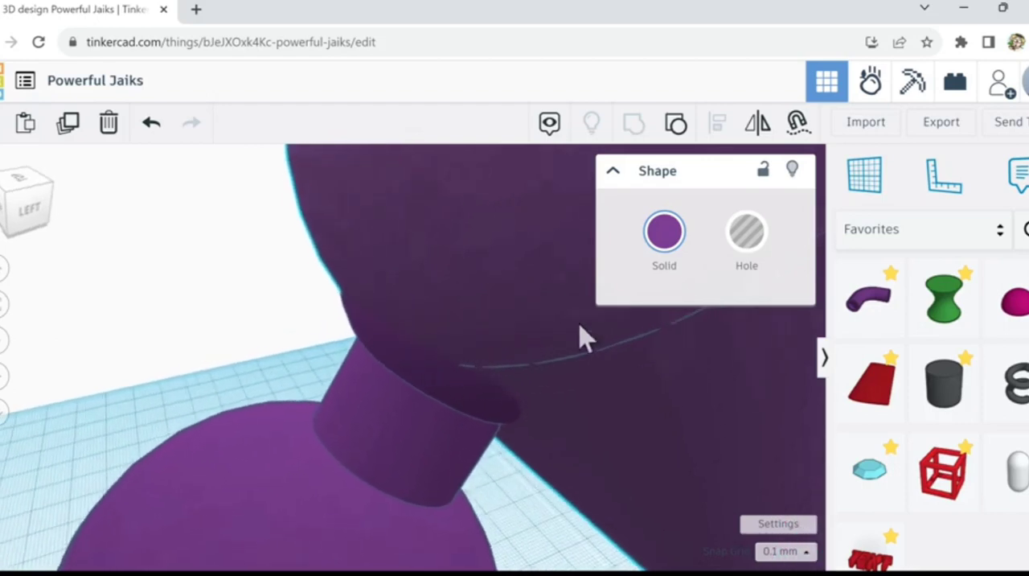
Step: Turn the grouped bar into a hole to examine the clearance around the ball, and undo both this change and the grouping
{"action": "left_click", "coordinate": [748, 241]}
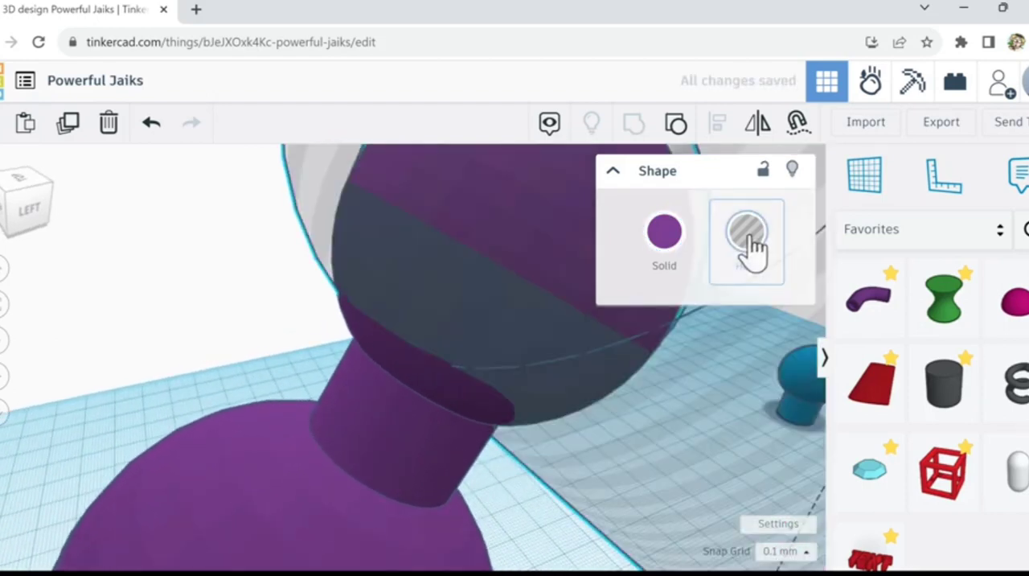
{"action": "scroll", "coordinate": [617, 371], "scroll_direction": "down", "scroll_amount": 5}
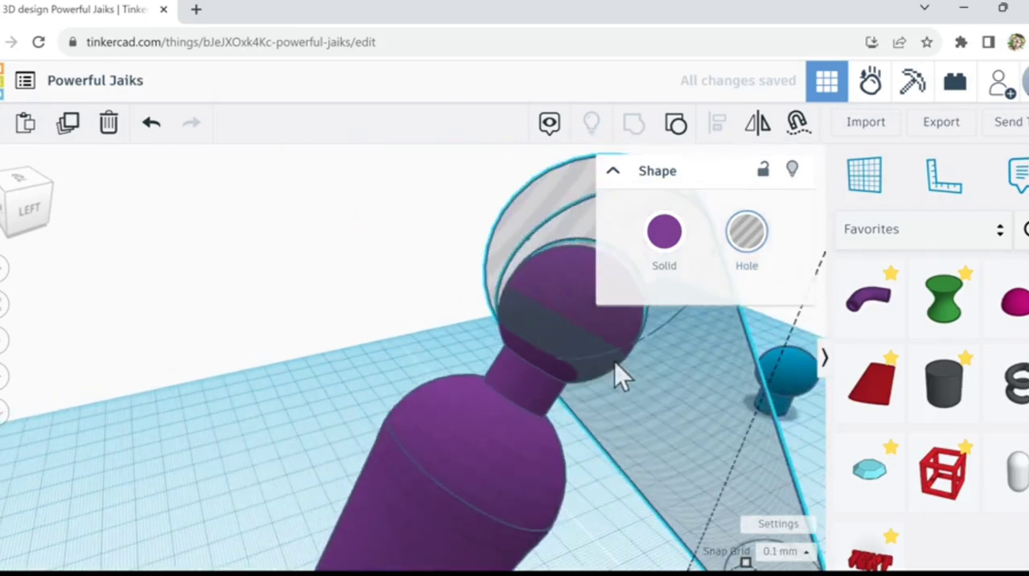
{"action": "right_click_drag", "start_coordinate": [622, 385], "coordinate": [544, 364]}
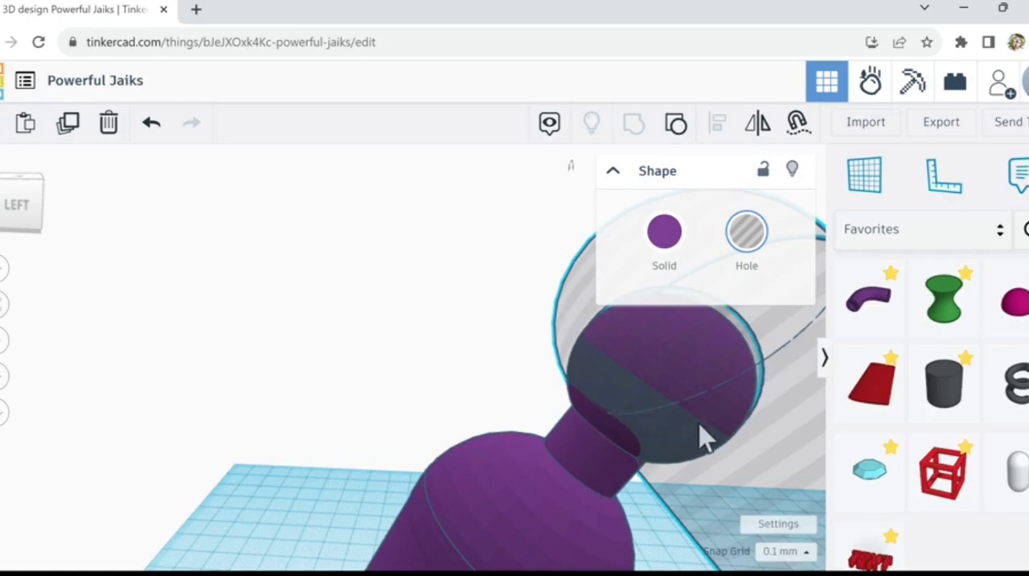
{"action": "right_click_drag", "start_coordinate": [700, 432], "coordinate": [729, 439]}
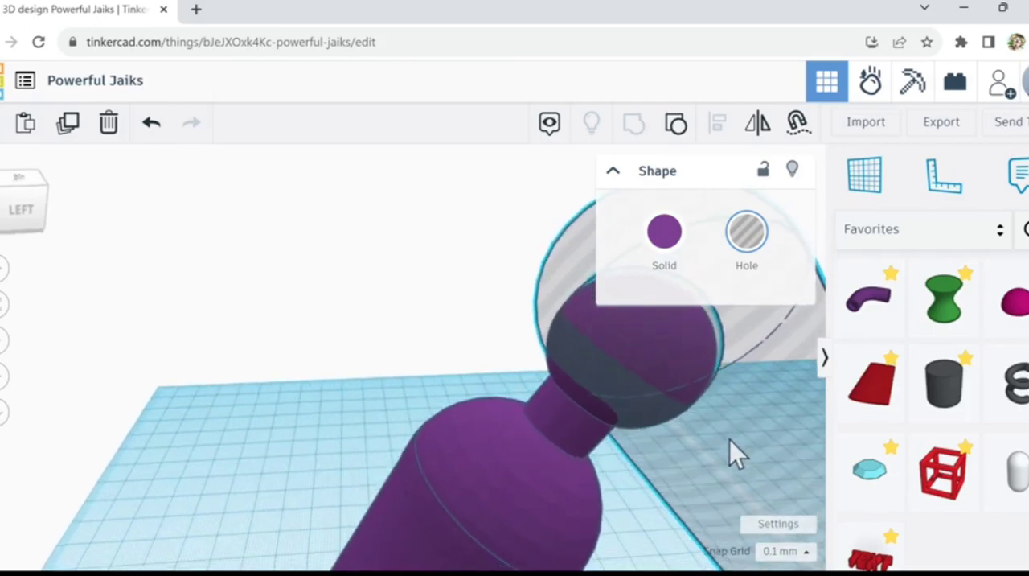
{"action": "left_click", "coordinate": [152, 127]}
{"action": "left_click", "coordinate": [152, 127]}
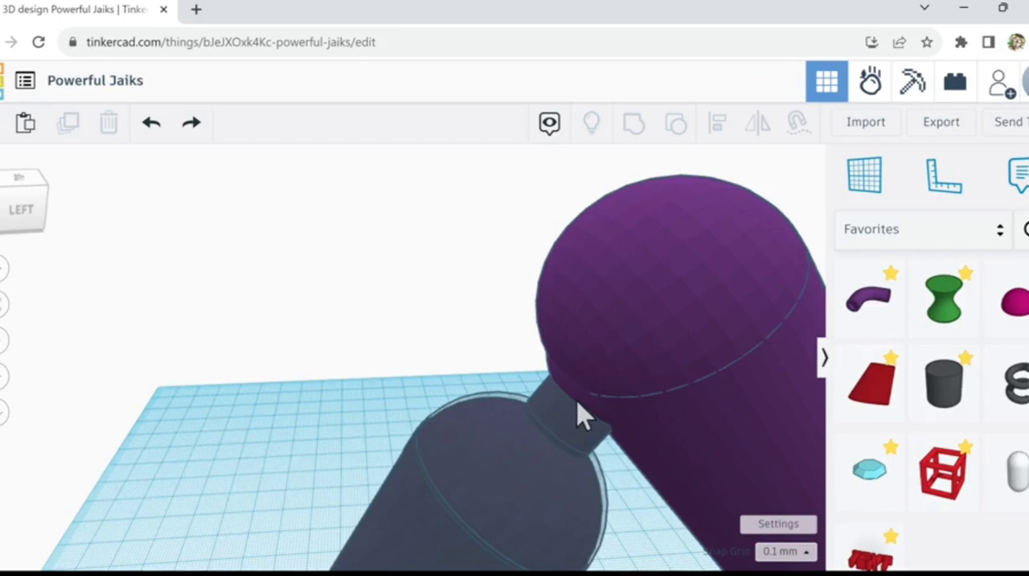
Step: Turn the tilted purple bar into a hole to expose the ball inside, and undo the bar's slight shift
{"action": "right_click_drag", "start_coordinate": [481, 370], "coordinate": [509, 372]}
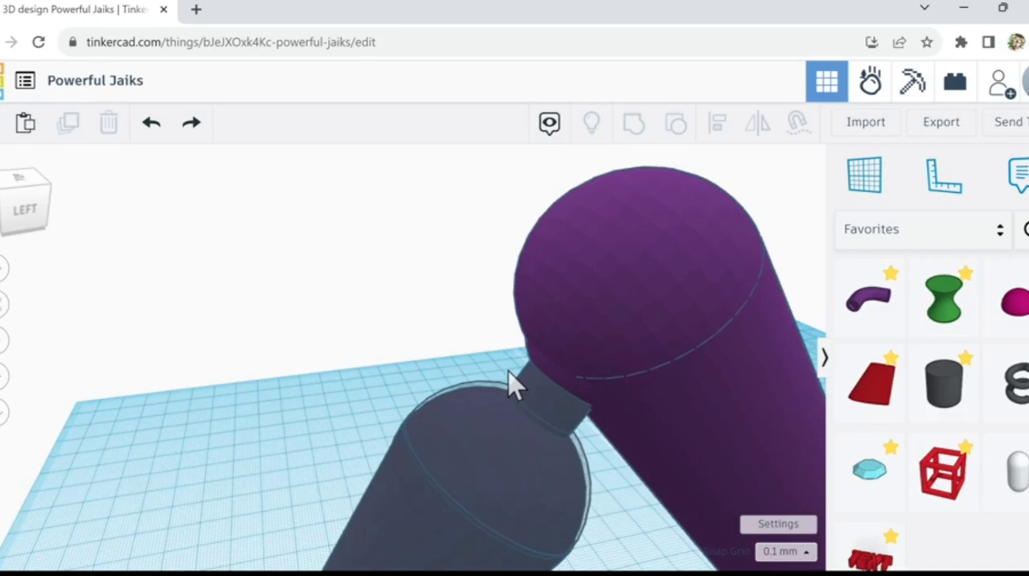
{"action": "left_click", "coordinate": [510, 422]}
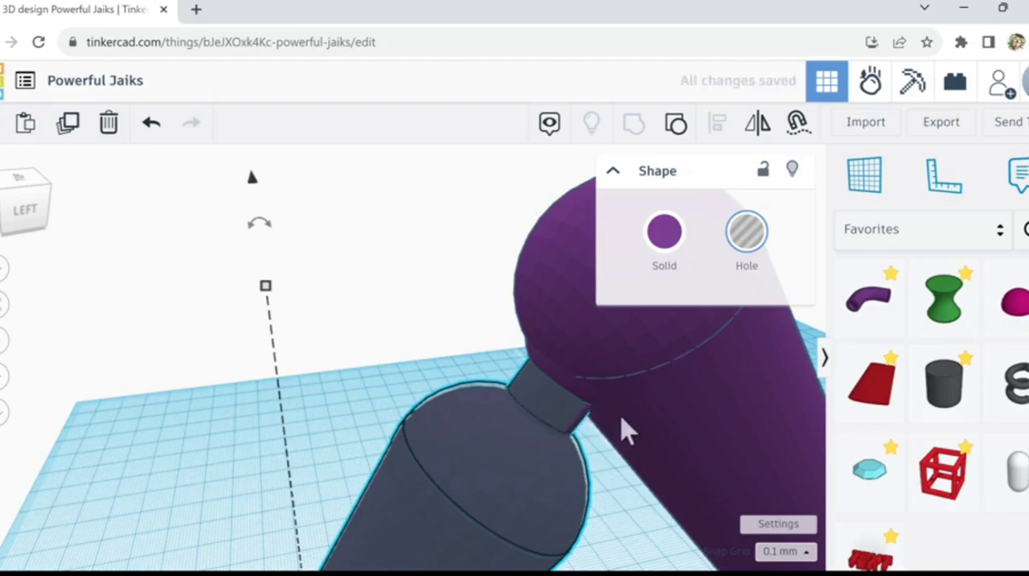
{"action": "left_click", "coordinate": [679, 406]}
{"action": "left_click", "coordinate": [749, 245]}
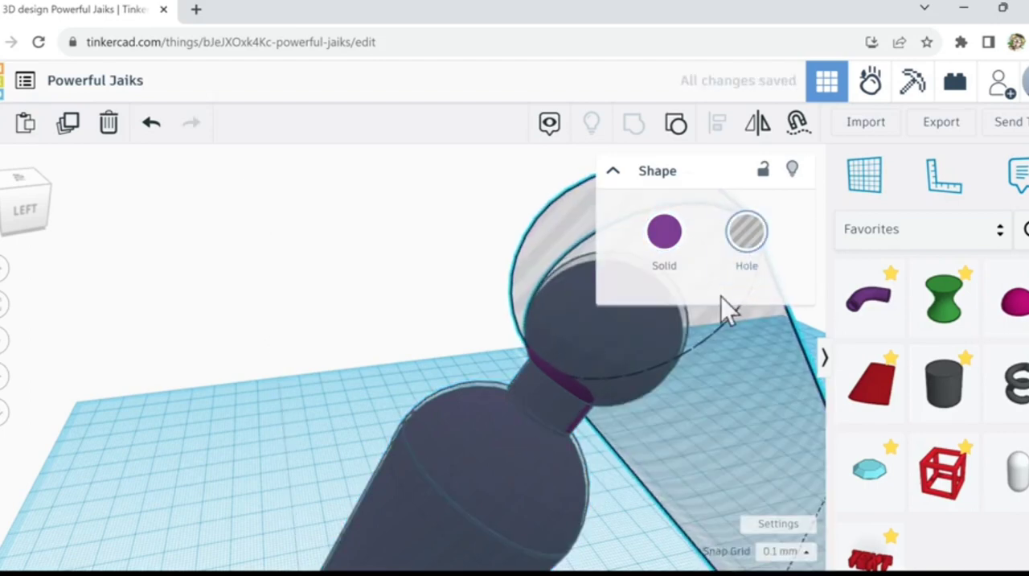
{"action": "left_click", "coordinate": [152, 128]}
{"action": "left_click", "coordinate": [151, 127]}
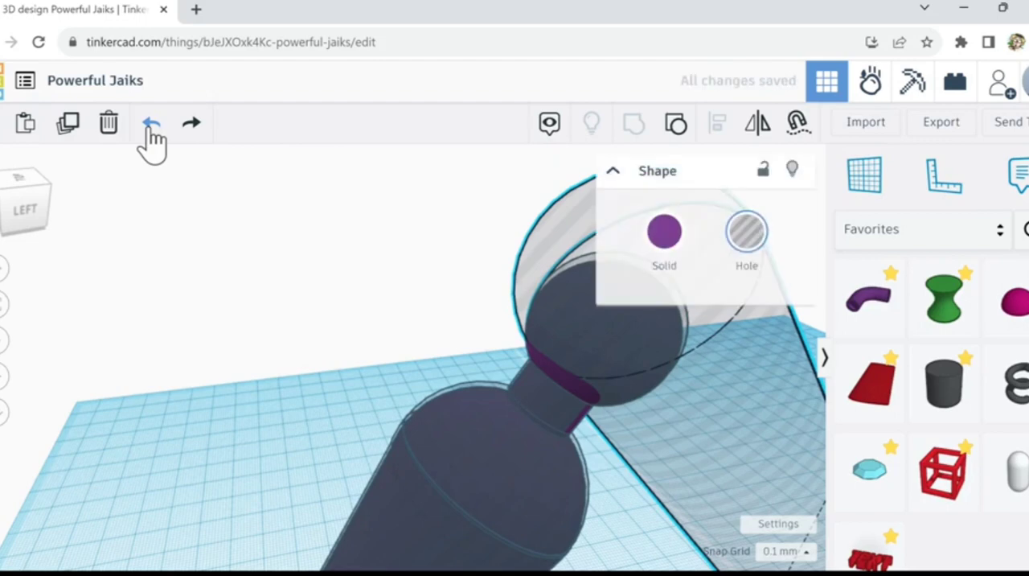
Step: Lower the enlarged hole copy of the cone figure in small steps and slightly adjust its size around the solid figure
{"action": "left_click", "coordinate": [453, 439]}
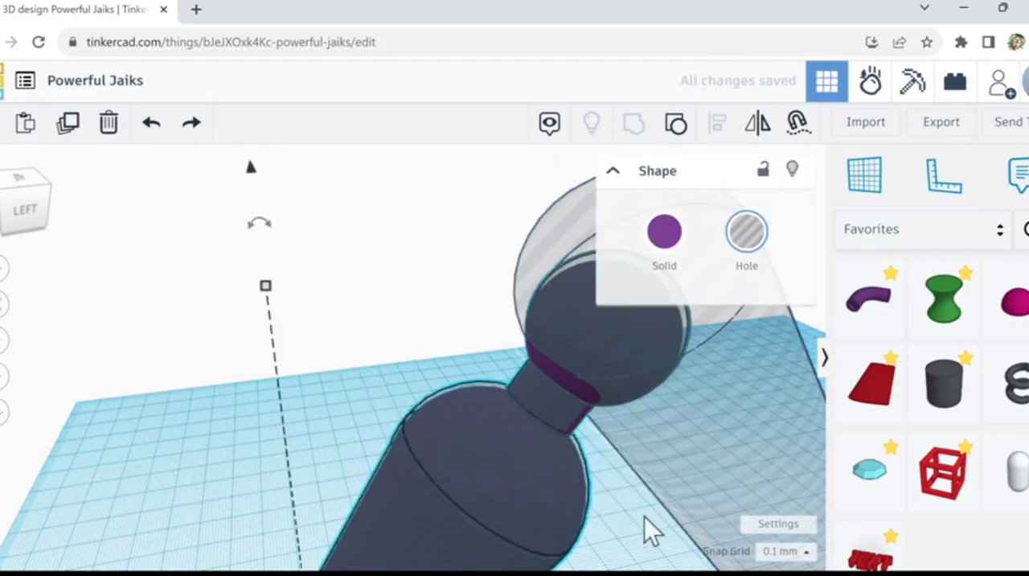
{"action": "right_click_drag", "start_coordinate": [684, 536], "coordinate": [659, 531]}
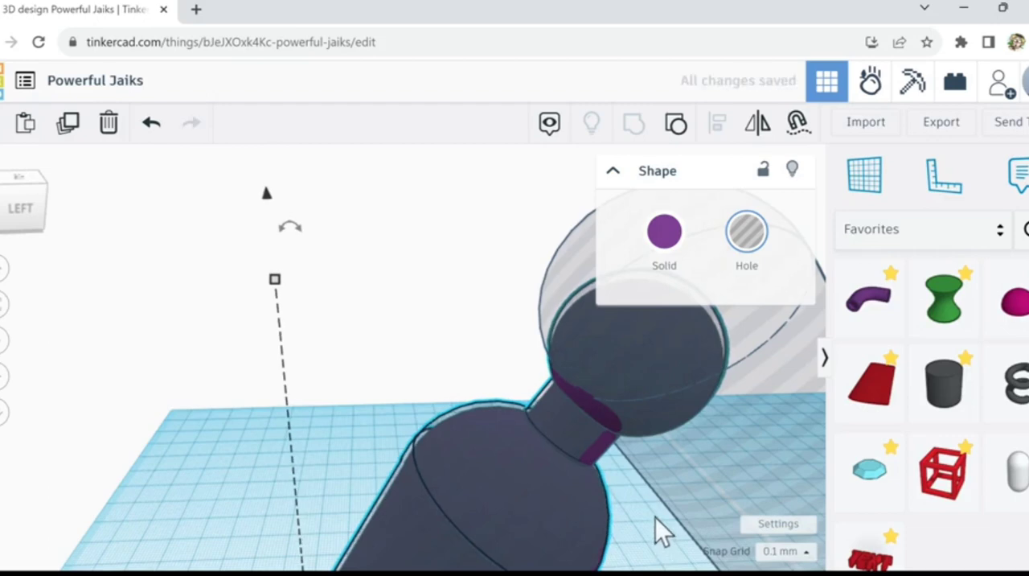
{"action": "key", "text": "ctrl+y"}
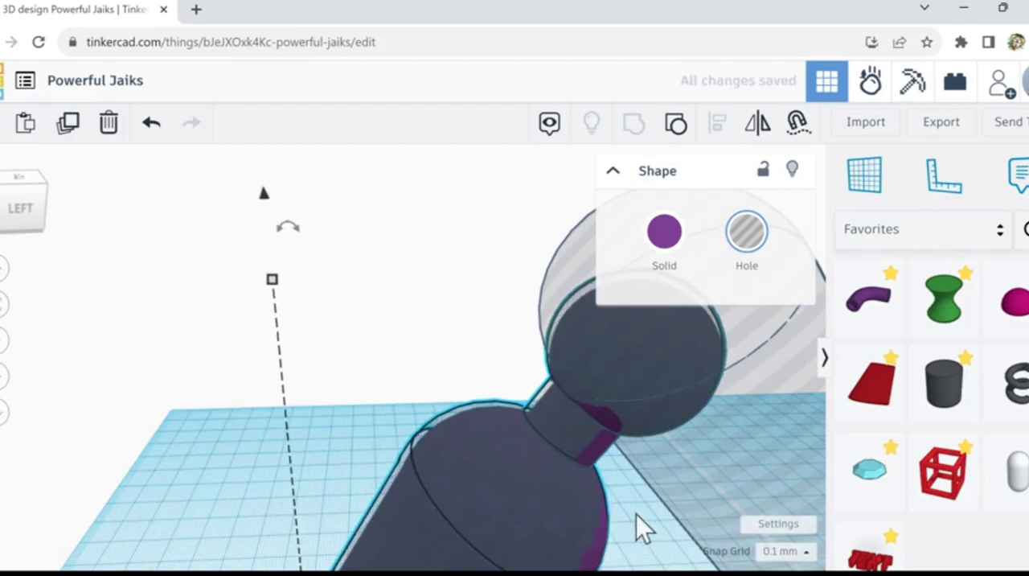
{"action": "key", "text": "ctrl+Down"}
{"action": "key", "text": "ctrl+Down"}
{"action": "key", "text": "ctrl+Down"}
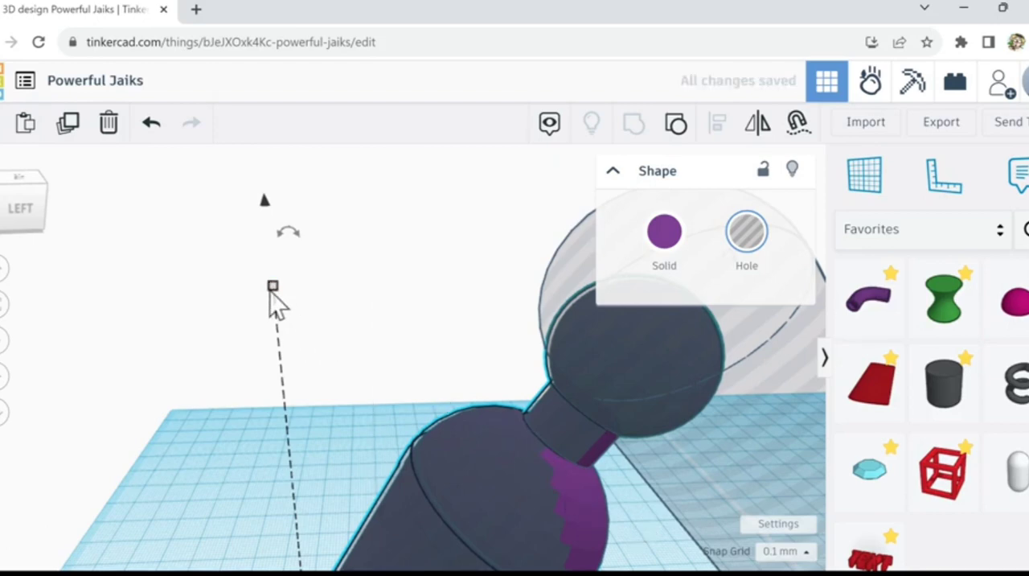
{"action": "left_click_drag", "start_coordinate": [273, 292], "coordinate": [275, 286]}
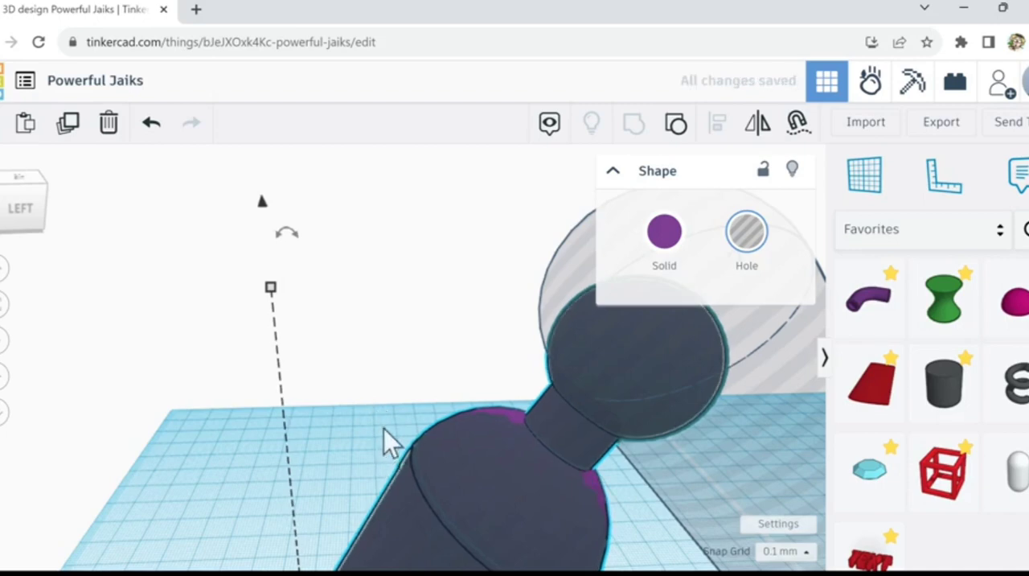
Step: Nudge the enlarged hole copy sideways to centre it over the solid cone figure, and check the fit from several sides
{"action": "right_click_drag", "start_coordinate": [386, 439], "coordinate": [617, 450]}
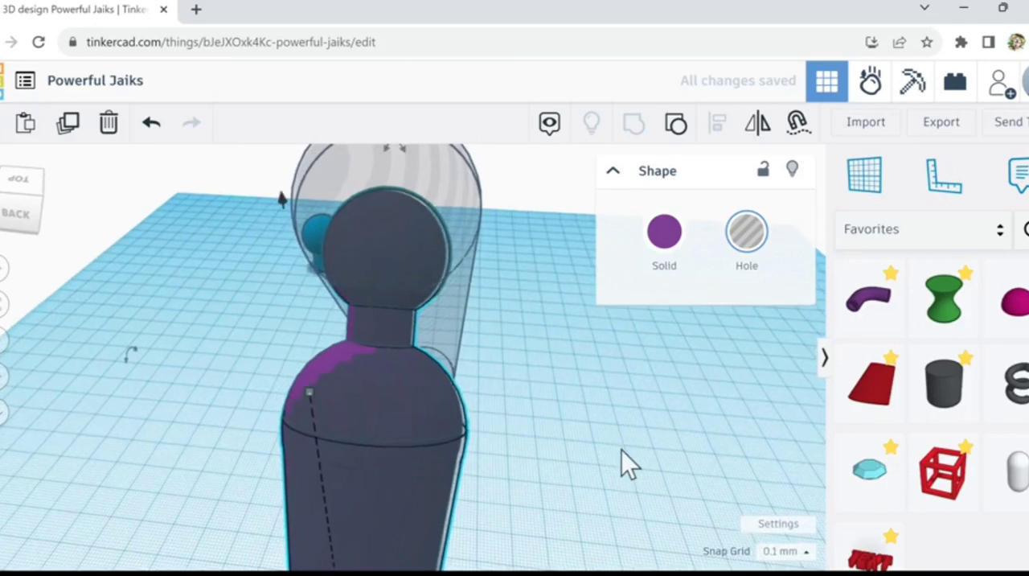
{"action": "key", "text": "Left"}
{"action": "key", "text": "Left"}
{"action": "key", "text": "Left"}
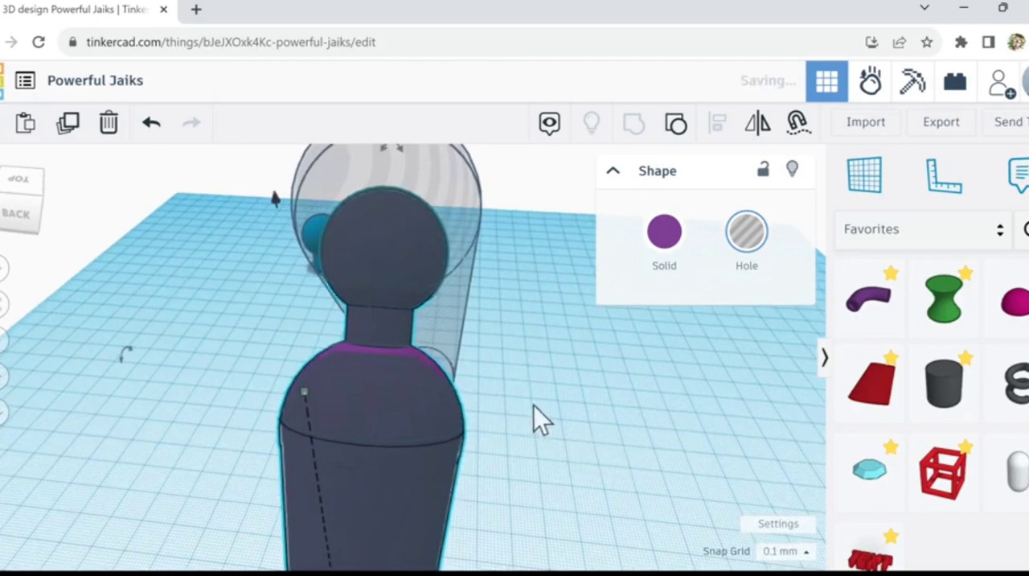
{"action": "right_click_drag", "start_coordinate": [525, 419], "coordinate": [416, 384]}
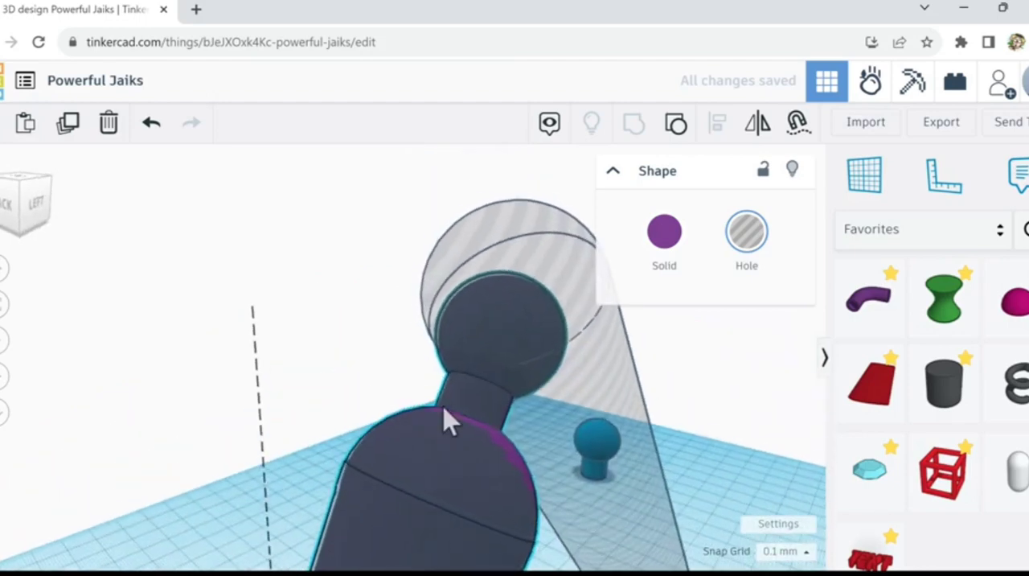
{"action": "right_click_drag", "start_coordinate": [449, 422], "coordinate": [482, 450]}
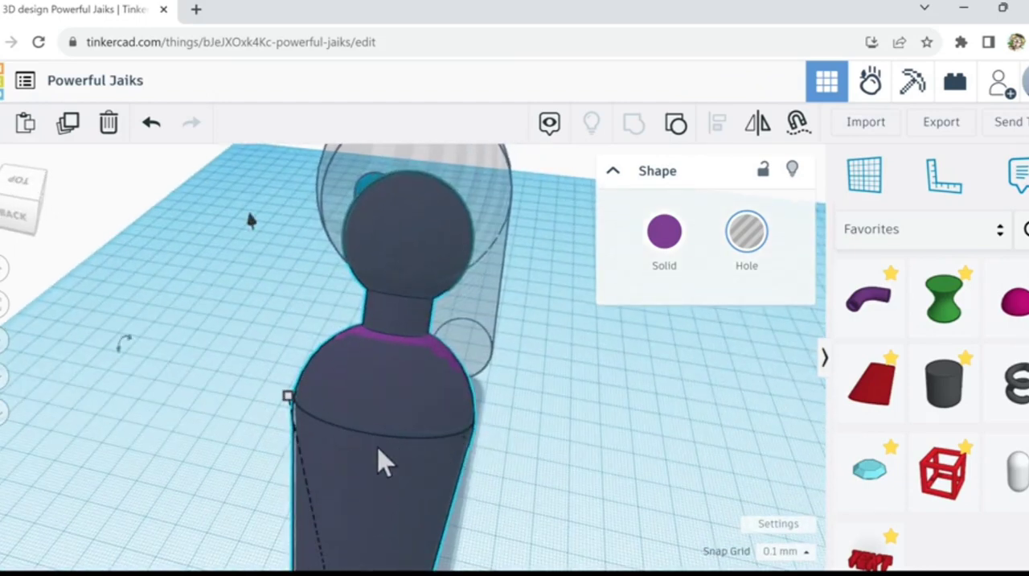
{"action": "right_click_drag", "start_coordinate": [551, 402], "coordinate": [517, 404]}
{"action": "scroll", "coordinate": [650, 452], "scroll_direction": "down", "scroll_amount": 4}
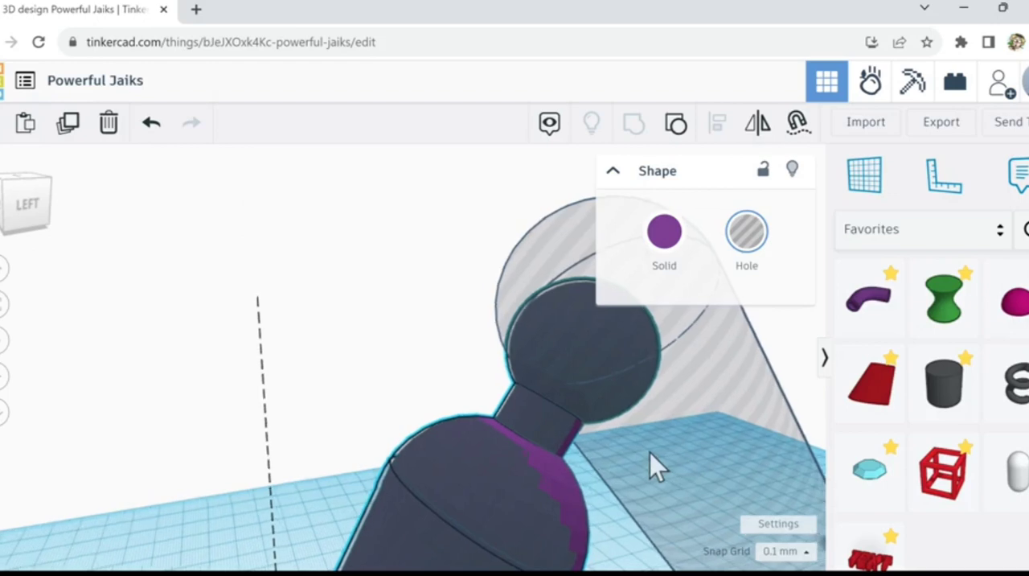
{"action": "scroll", "coordinate": [652, 455], "scroll_direction": "down", "scroll_amount": 2}
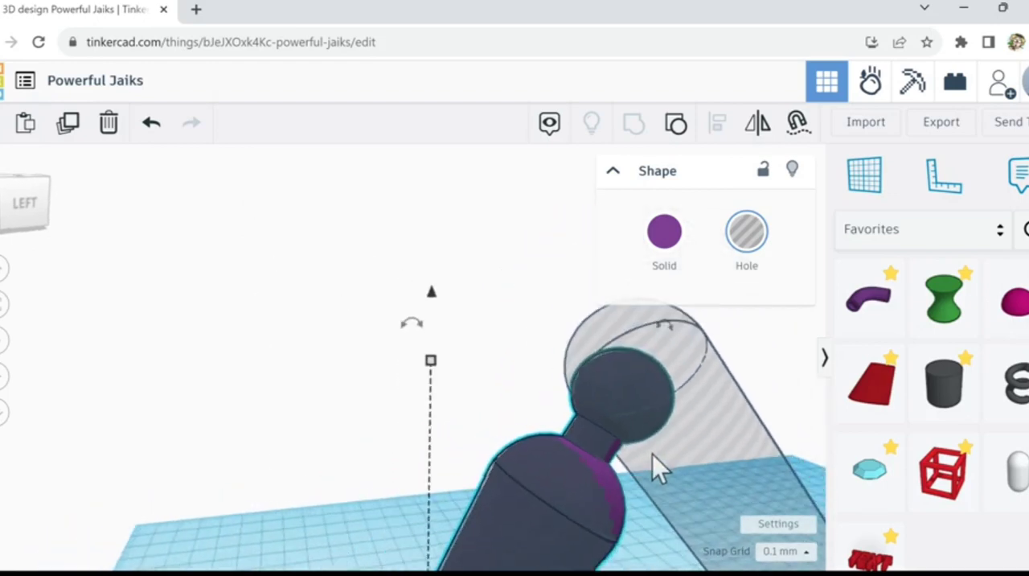
Step: Make the tilted bar solid purple again and clear the selection
{"action": "left_click", "coordinate": [722, 431]}
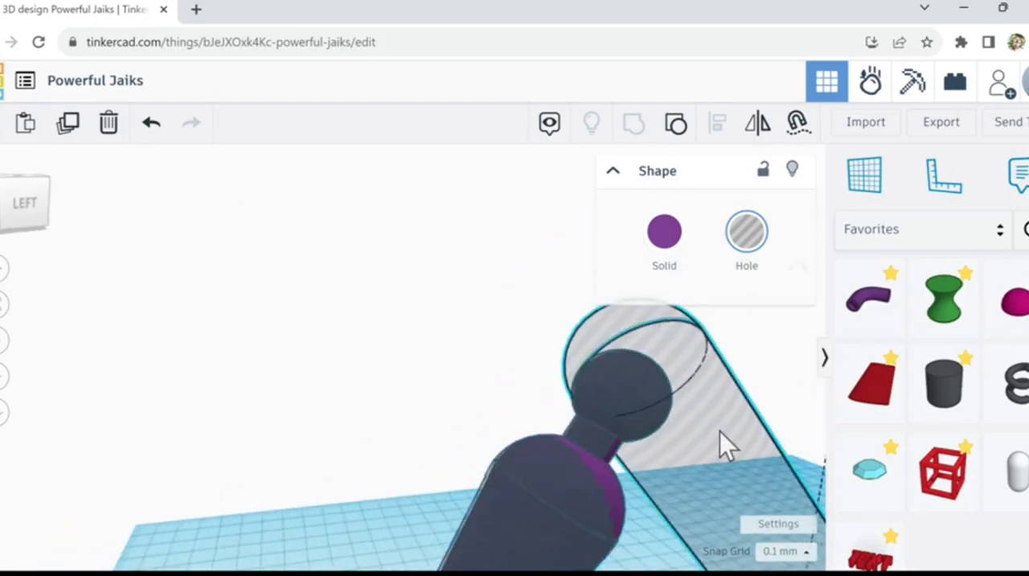
{"action": "left_click", "coordinate": [587, 452], "text": "shift"}
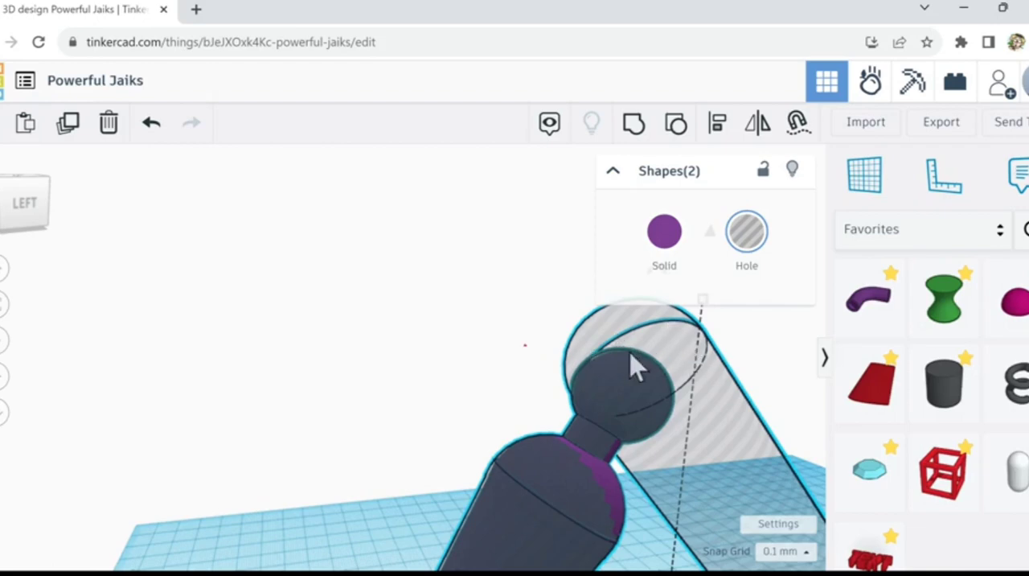
{"action": "left_click", "coordinate": [677, 349]}
{"action": "left_click", "coordinate": [660, 241]}
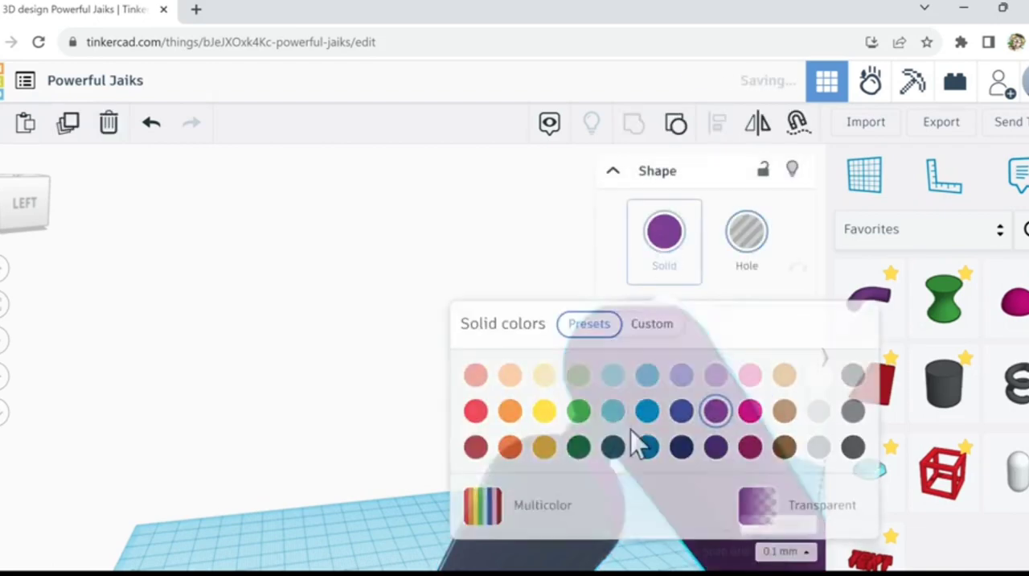
{"action": "left_click", "coordinate": [424, 507]}
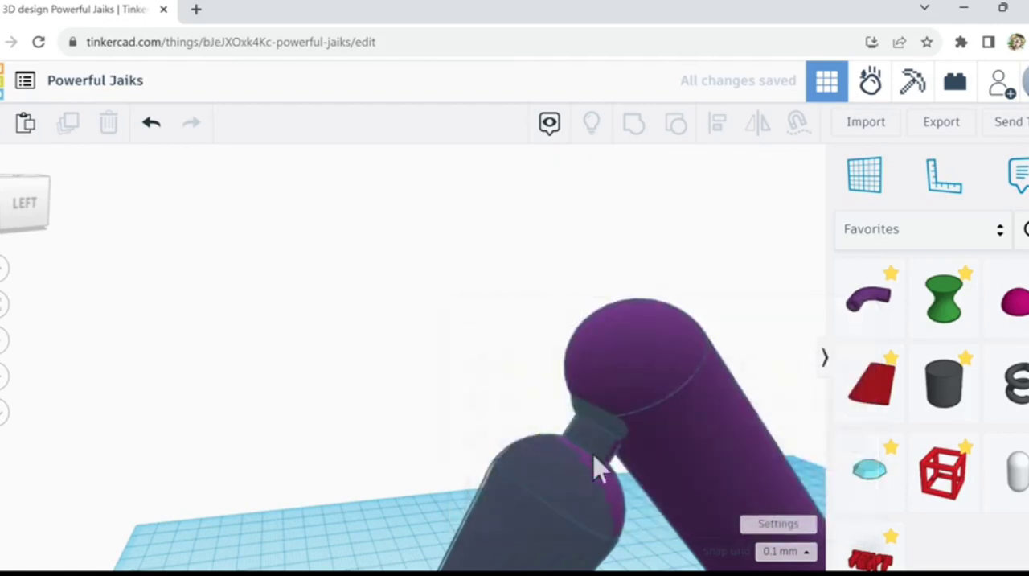
Step: Group the adjusted hole copy with the tilted bar to cut the ball socket into its rounded end
{"action": "left_click", "coordinate": [597, 441]}
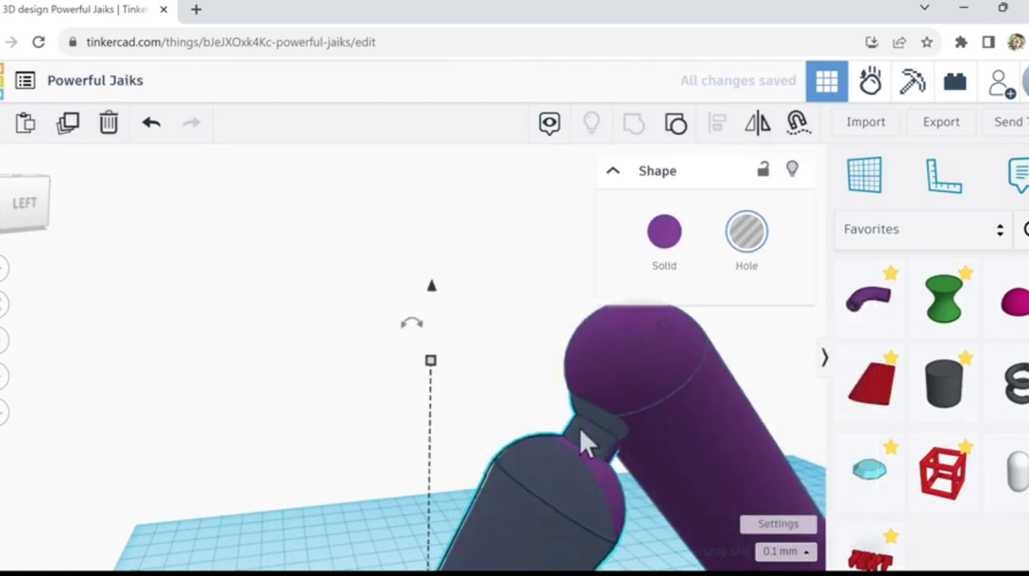
{"action": "left_click", "coordinate": [608, 378], "text": "shift"}
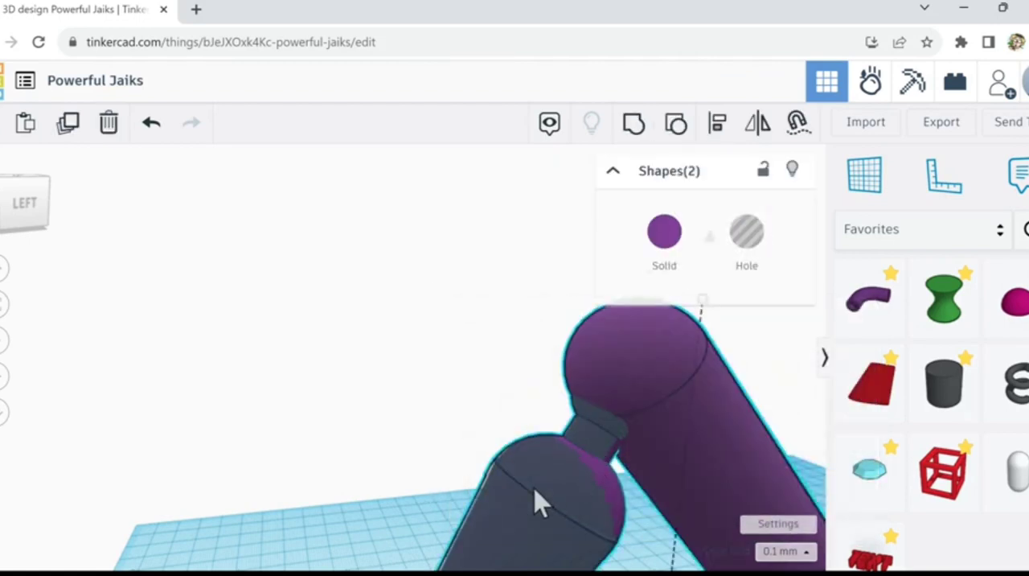
{"action": "left_click", "coordinate": [634, 133]}
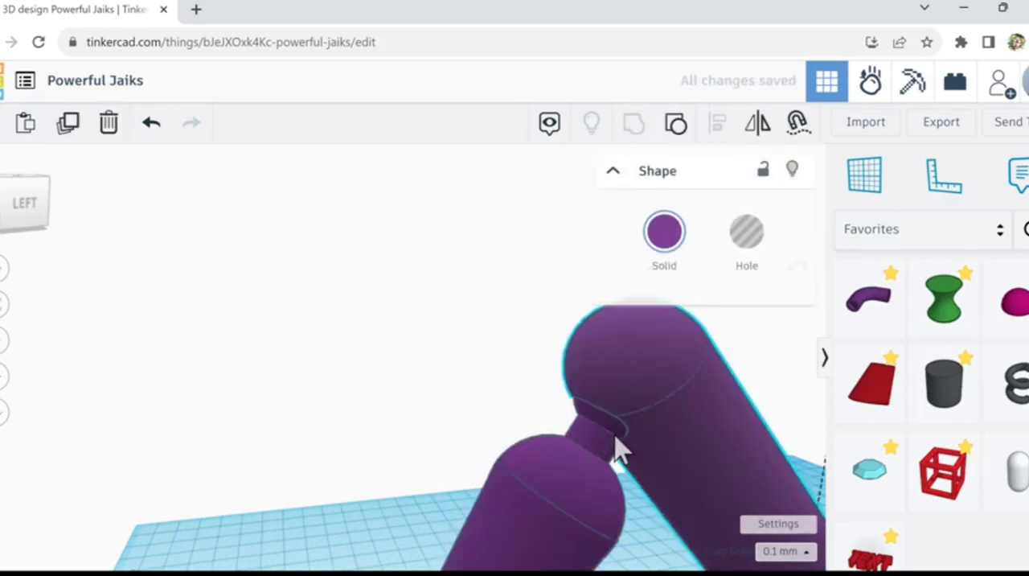
Step: Nudge the solid purple cone figure slightly deeper into the bar's socket
{"action": "scroll", "coordinate": [617, 451], "scroll_direction": "up", "scroll_amount": 4}
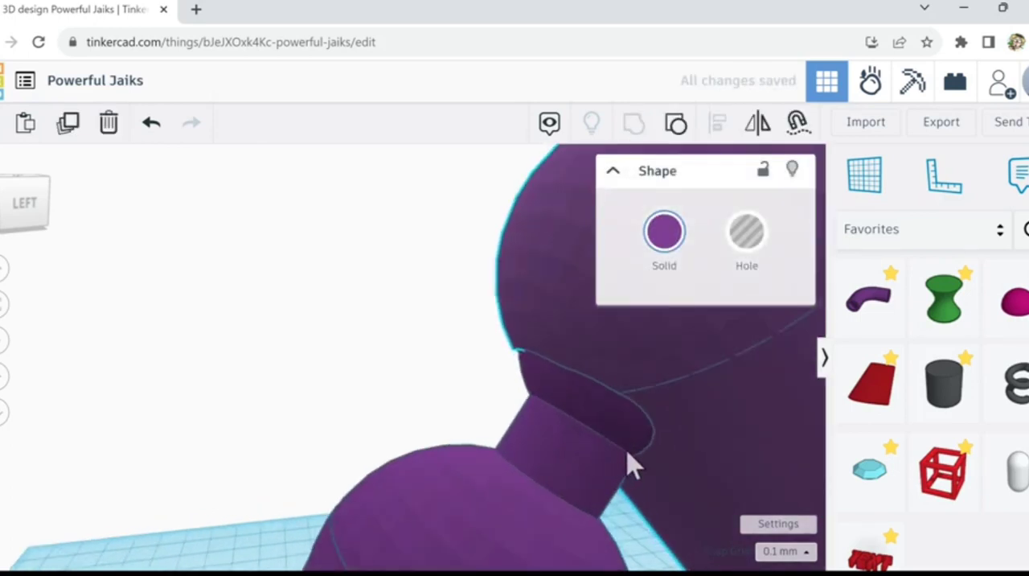
{"action": "right_click_drag", "start_coordinate": [630, 455], "coordinate": [551, 375]}
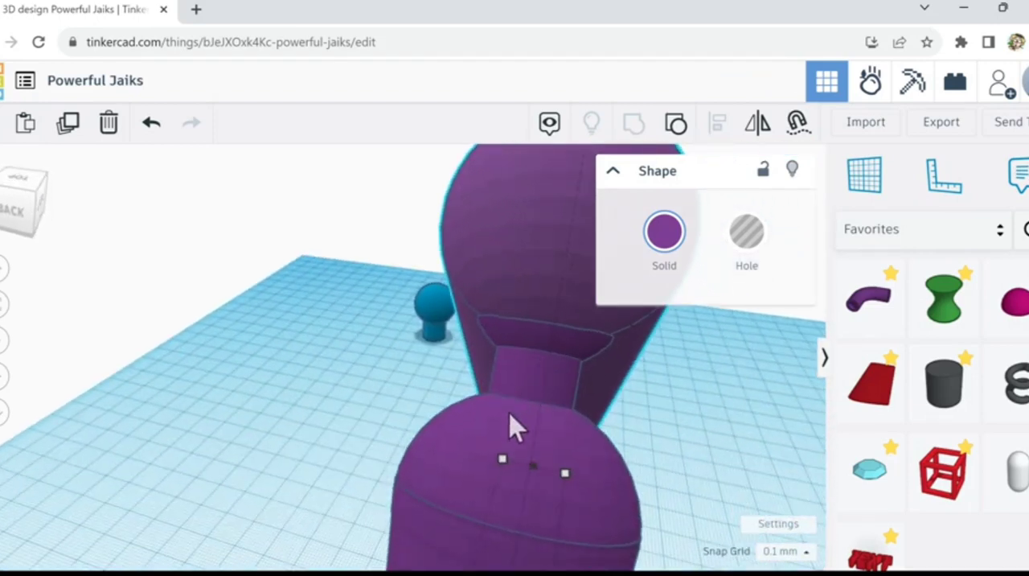
{"action": "left_click", "coordinate": [541, 459]}
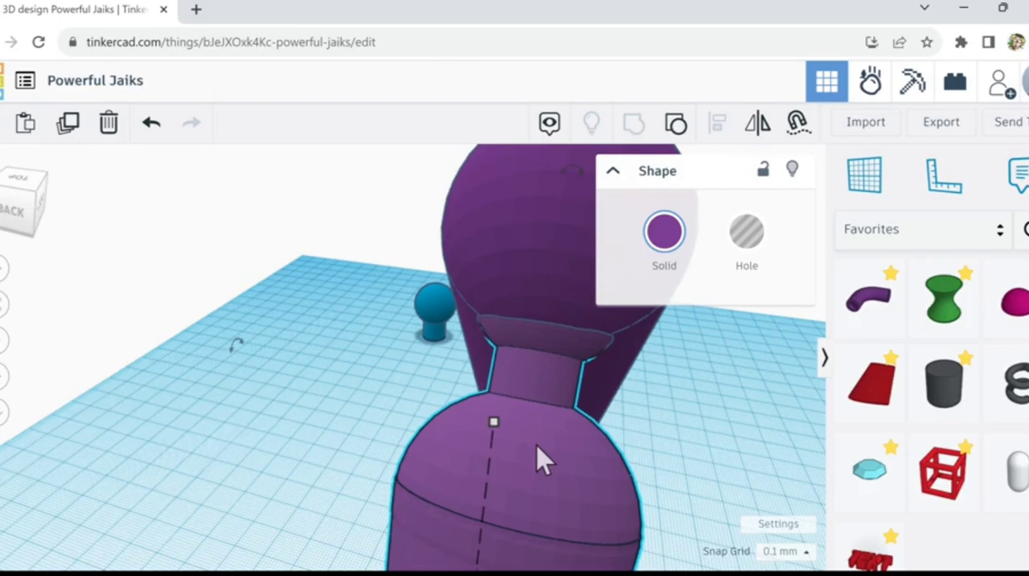
{"action": "key", "text": "Up"}
{"action": "key", "text": "Up"}
{"action": "key", "text": "Up"}
{"action": "key", "text": "Up"}
{"action": "key", "text": "Up"}
{"action": "key", "text": "Up"}
{"action": "key", "text": "Up"}
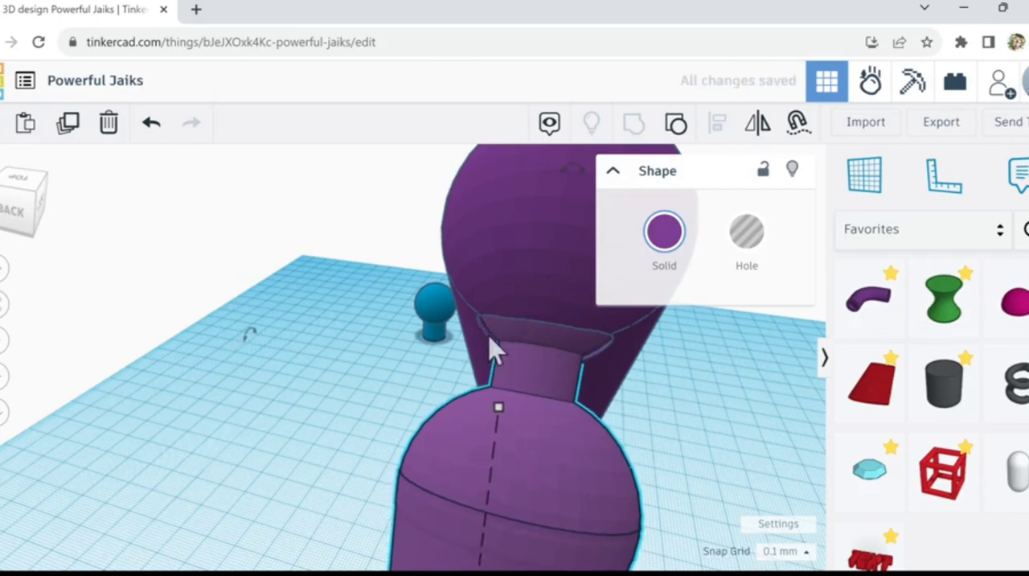
Step: Turn the grouped bar into a hole to expose the ball and the clearance of its socket
{"action": "left_click", "coordinate": [594, 233]}
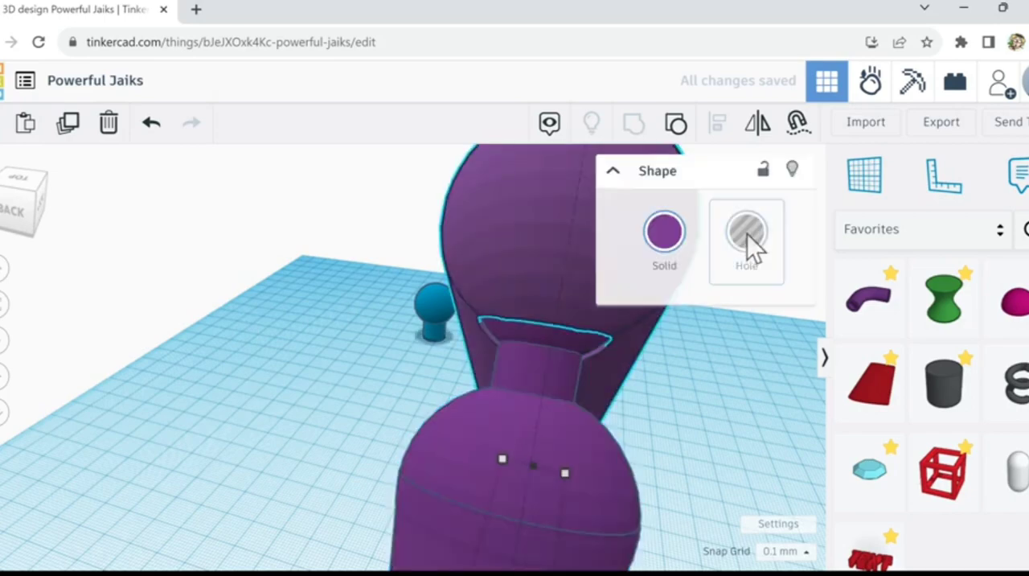
{"action": "left_click", "coordinate": [747, 234]}
{"action": "right_click_drag", "start_coordinate": [680, 415], "coordinate": [551, 415]}
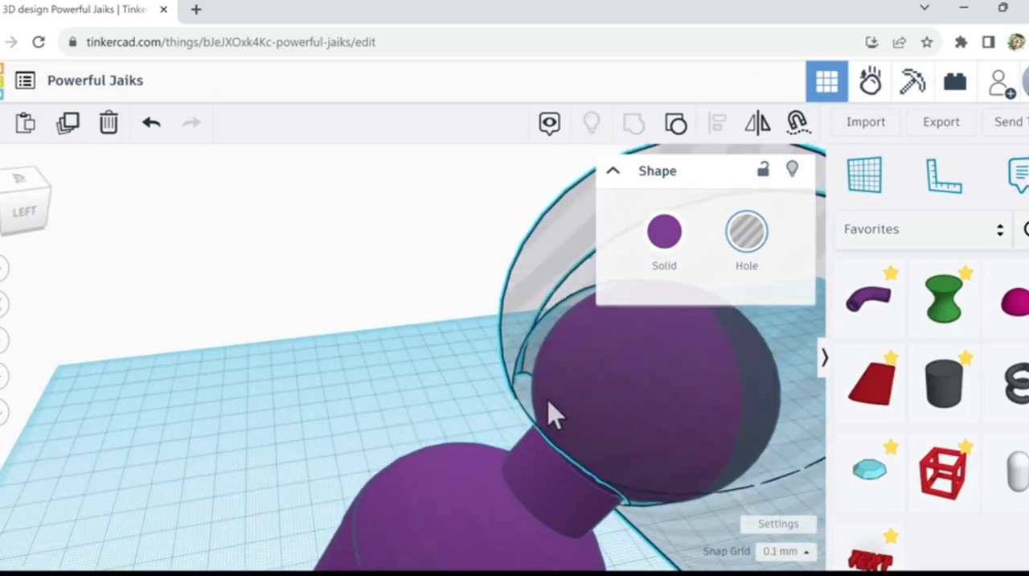
Step: Nudge the transparent bar sideways and vertically in small steps to centre its socket around the ball
{"action": "key", "text": "Left"}
{"action": "key", "text": "Left"}
{"action": "key", "text": "Left"}
{"action": "key", "text": "Left"}
{"action": "key", "text": "Right"}
{"action": "key", "text": "Right"}
{"action": "key", "text": "Right"}
{"action": "key", "text": "Right"}
{"action": "key", "text": "Right"}
{"action": "key", "text": "Right"}
{"action": "key", "text": "Right"}
{"action": "key", "text": "Right"}
{"action": "key", "text": "Right"}
{"action": "key", "text": "Right"}
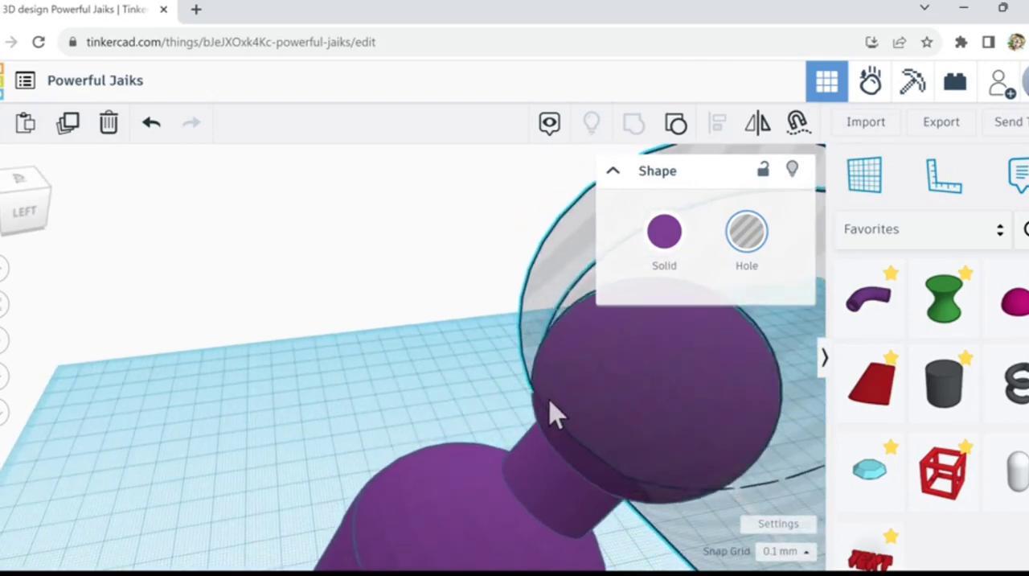
{"action": "key", "text": "ctrl+Up"}
{"action": "key", "text": "ctrl+Up"}
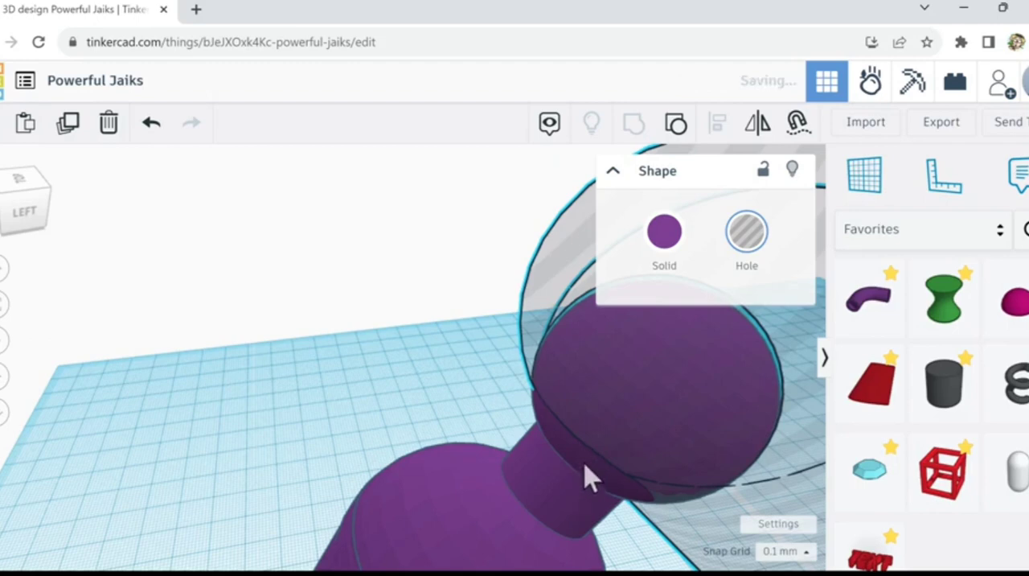
{"action": "right_click_drag", "start_coordinate": [591, 479], "coordinate": [549, 466]}
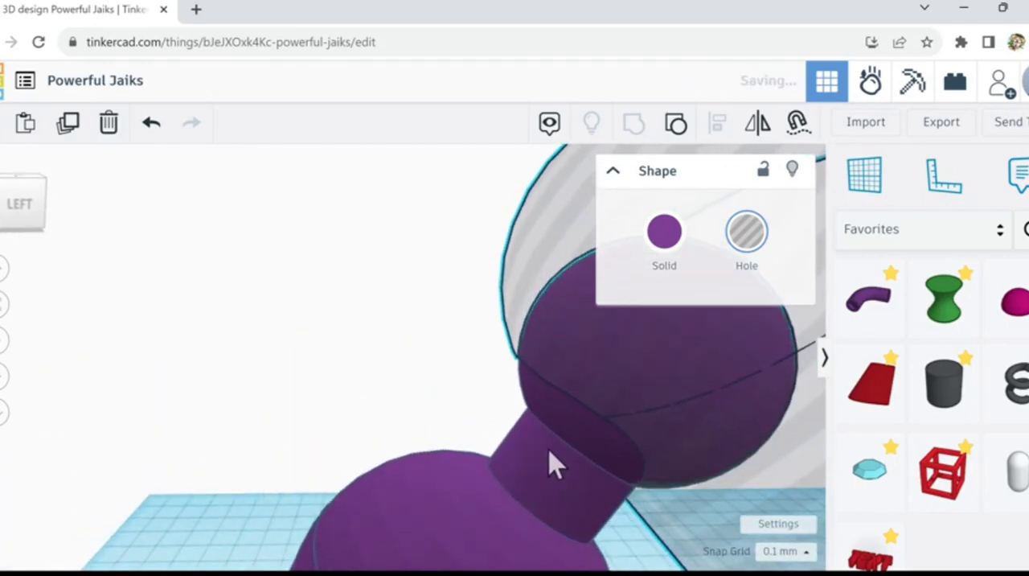
{"action": "key", "text": "ctrl+Down"}
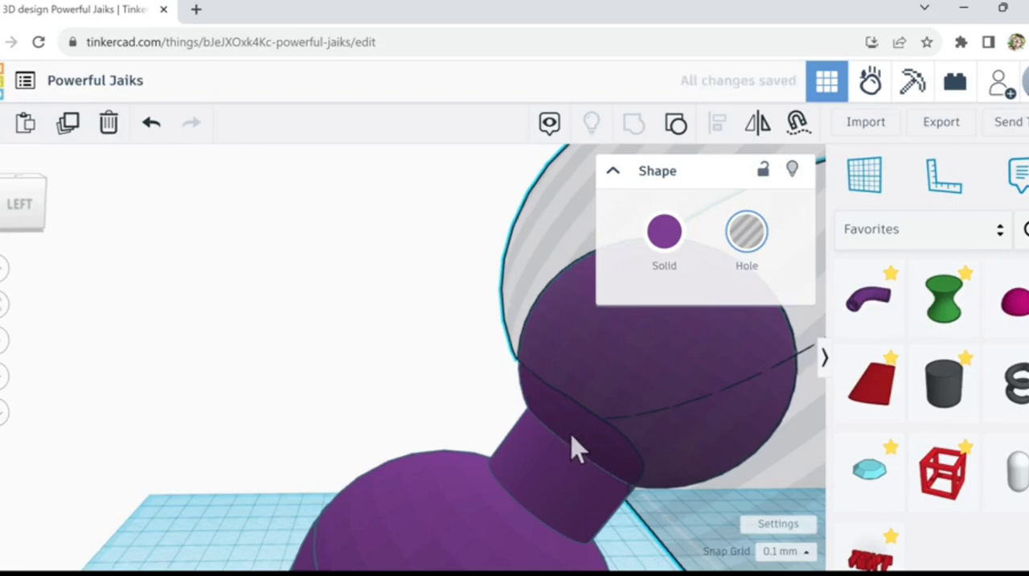
Step: Ungroup the solid cone figure and scale its ball-and-neck piece down slightly to widen the gap in the socket
{"action": "left_click", "coordinate": [575, 449]}
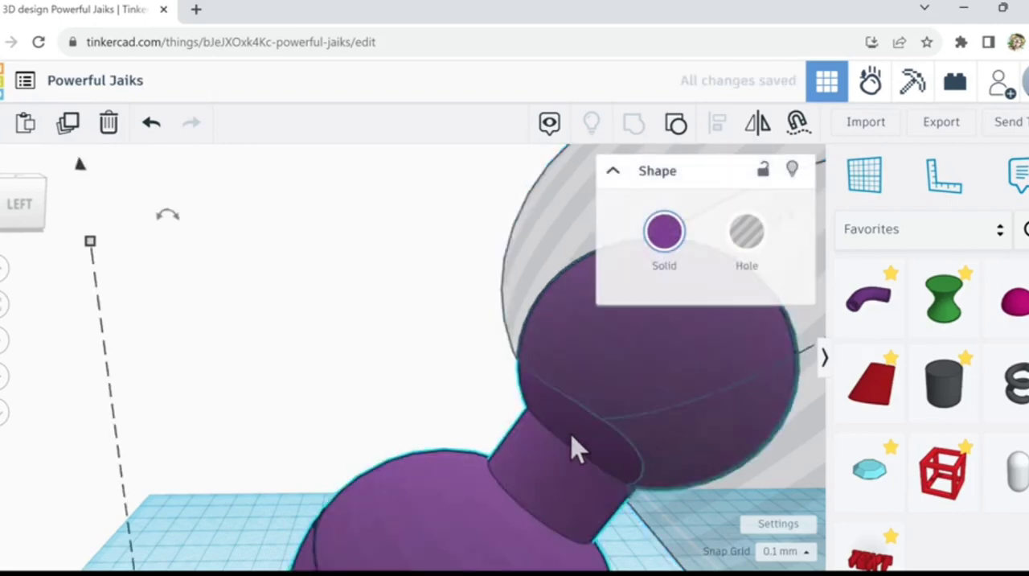
{"action": "left_click", "coordinate": [676, 129]}
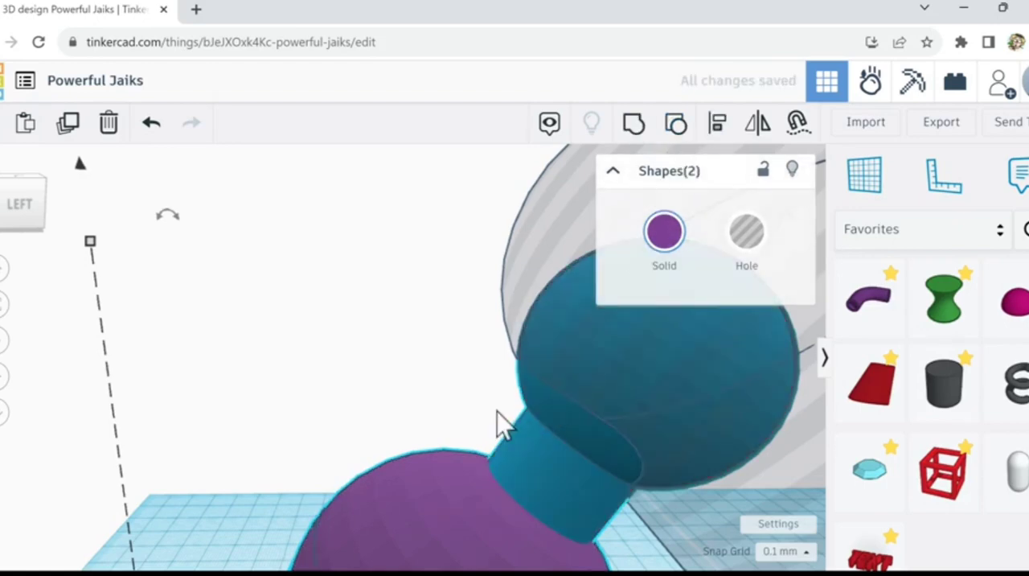
{"action": "left_click", "coordinate": [563, 425]}
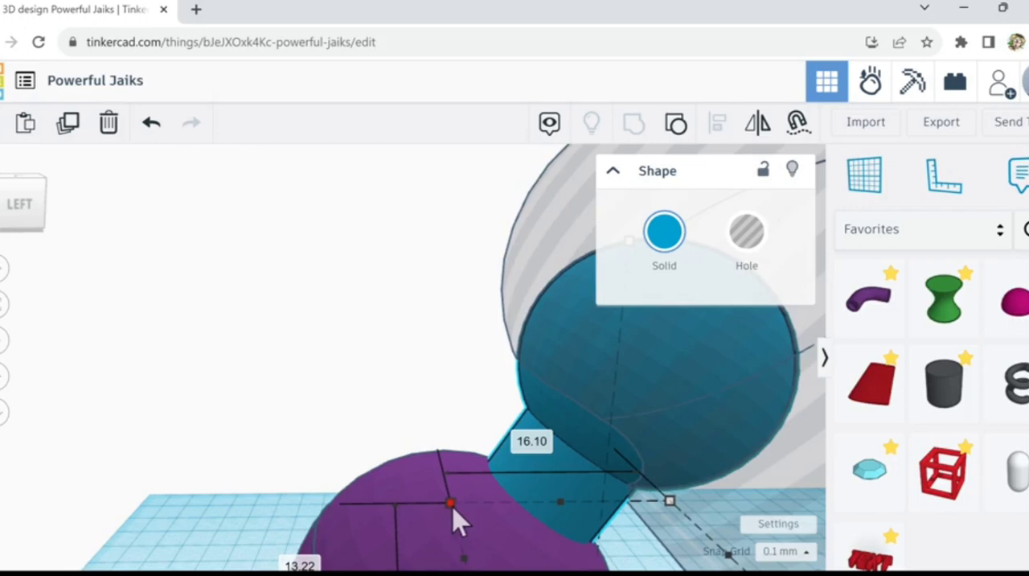
{"action": "left_click_drag", "start_coordinate": [453, 508], "coordinate": [466, 525]}
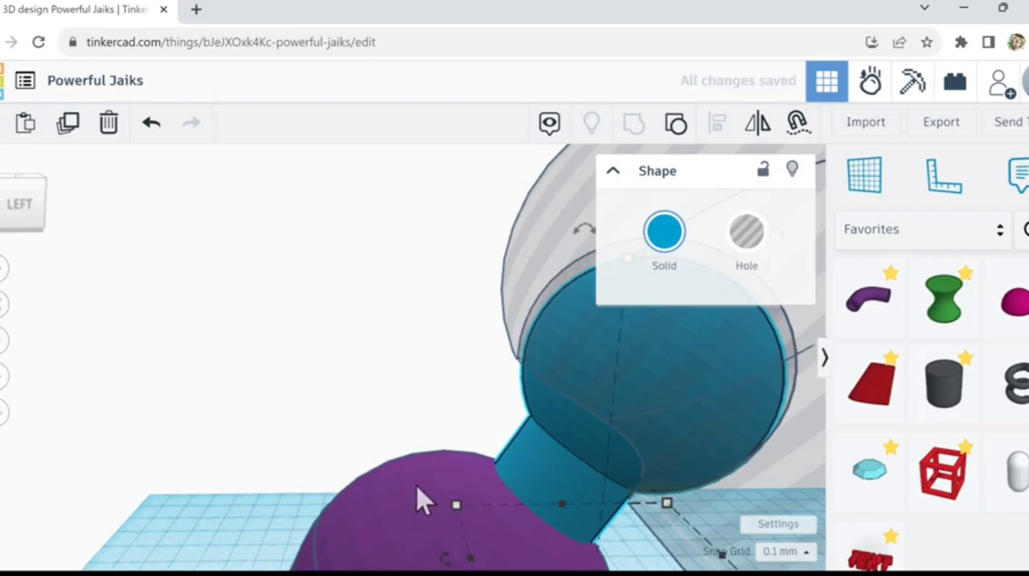
Step: Group the reduced ball-and-neck piece with the cone body and nudge the figure up slightly to centre the ball in its socket
{"action": "left_click", "coordinate": [424, 500], "text": "shift"}
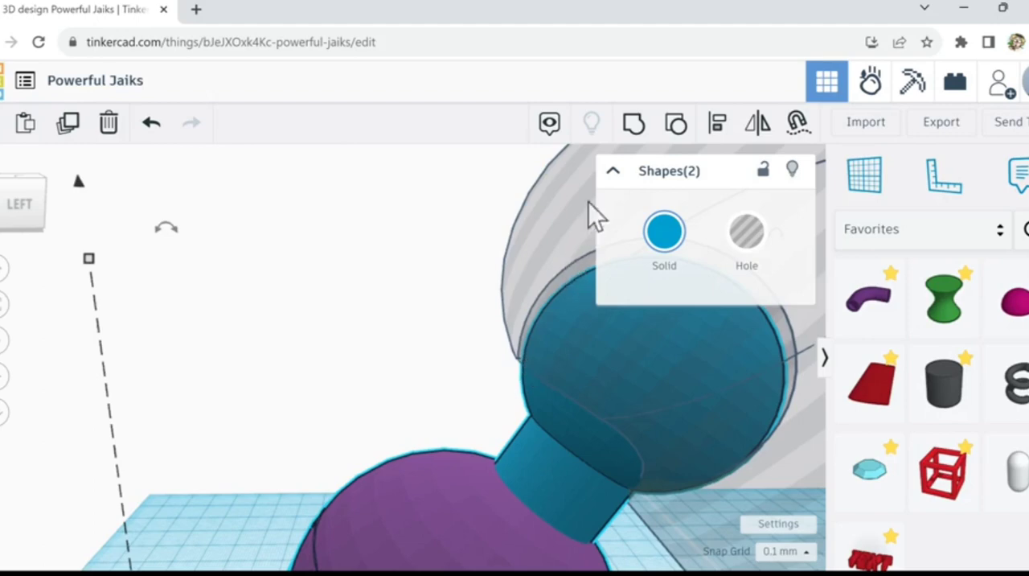
{"action": "left_click", "coordinate": [634, 127]}
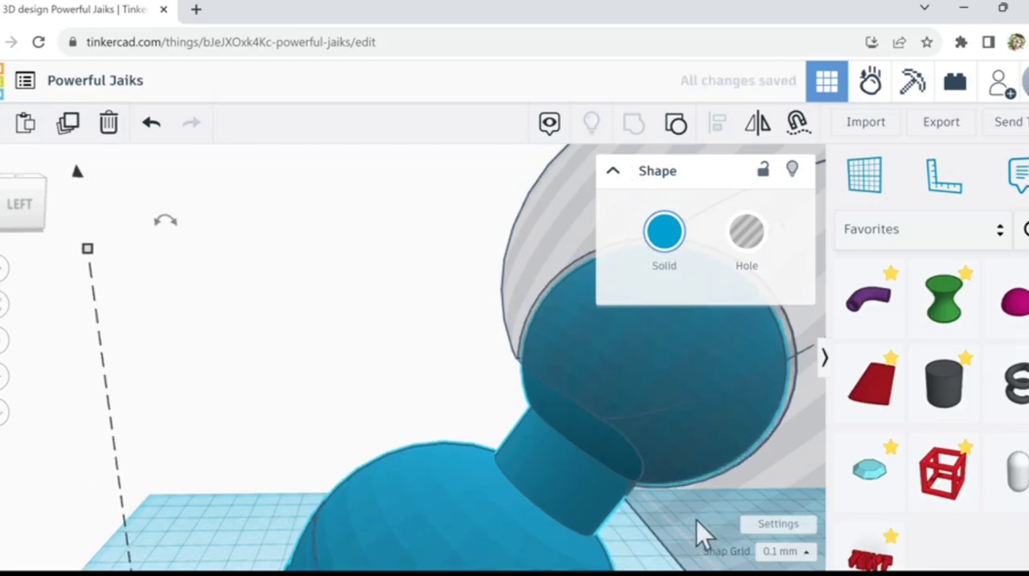
{"action": "right_click_drag", "start_coordinate": [657, 515], "coordinate": [453, 394]}
{"action": "right_click_drag", "start_coordinate": [395, 368], "coordinate": [656, 477]}
{"action": "scroll", "coordinate": [656, 478], "scroll_direction": "up", "scroll_amount": 3}
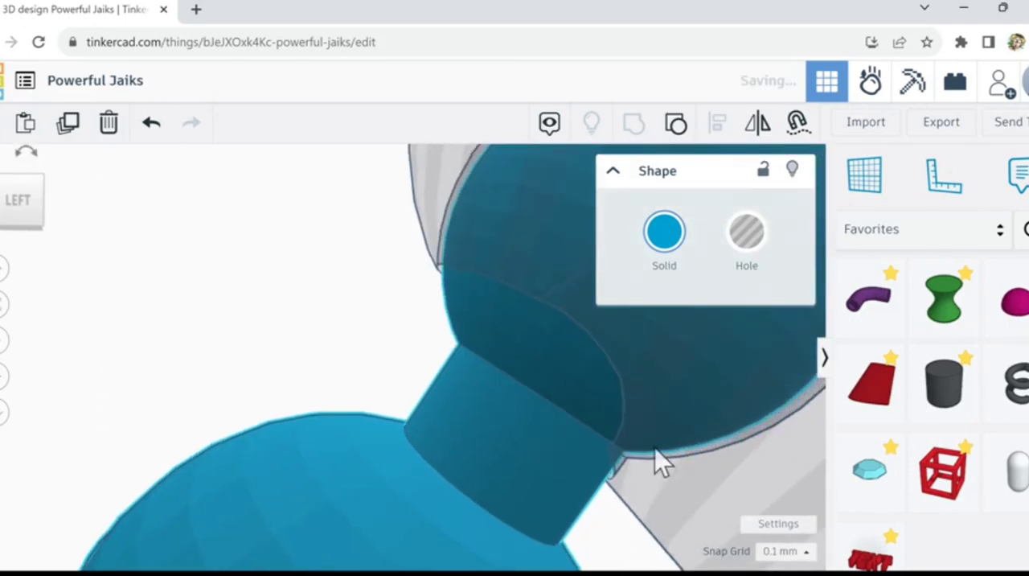
{"action": "right_click_drag", "start_coordinate": [642, 484], "coordinate": [652, 505]}
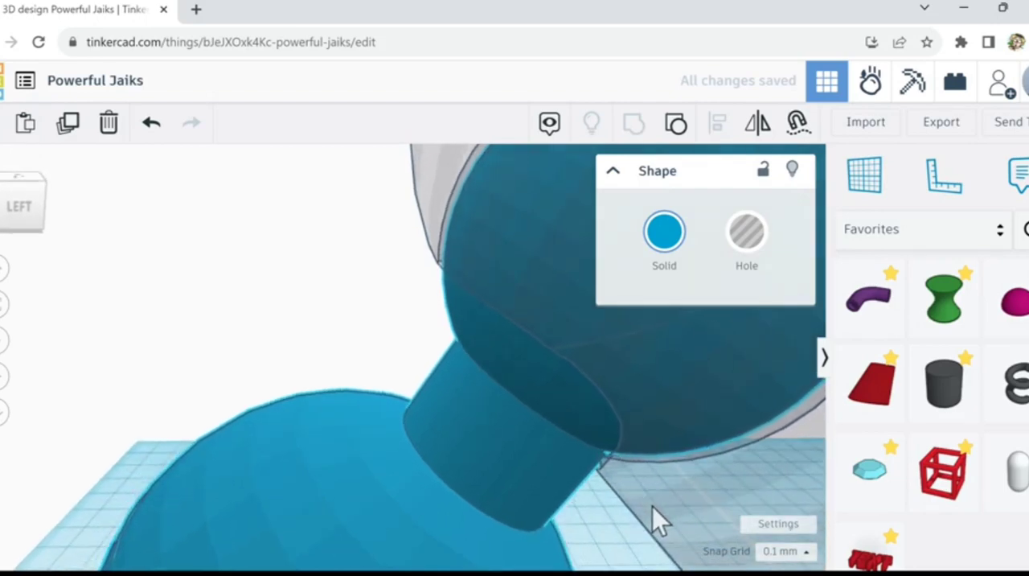
Step: Examine the clearance between the ball, neck and transparent socket of the bar from several angles and distances
{"action": "scroll", "coordinate": [652, 505], "scroll_direction": "down", "scroll_amount": 3}
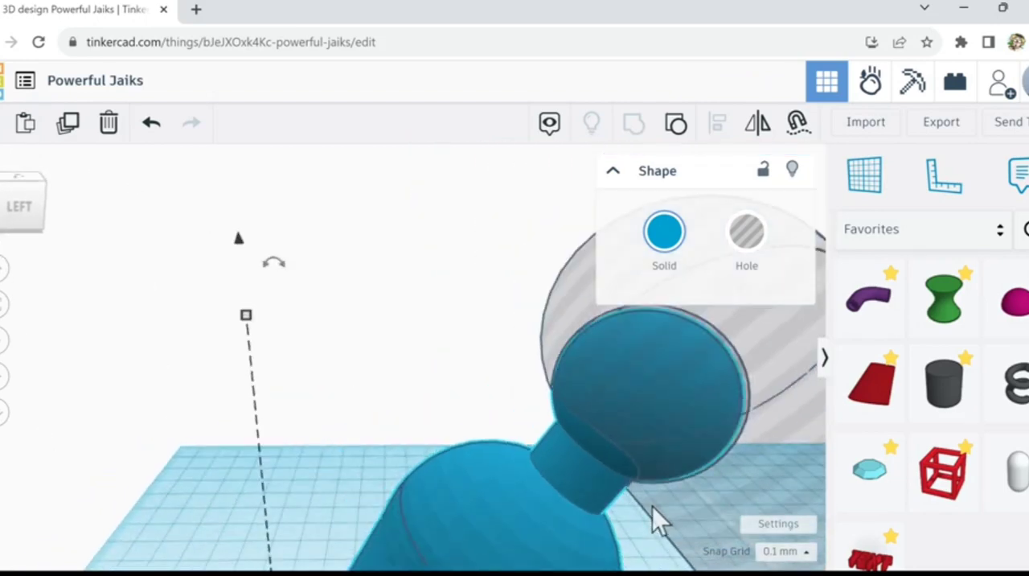
{"action": "scroll", "coordinate": [652, 506], "scroll_direction": "down", "scroll_amount": 1}
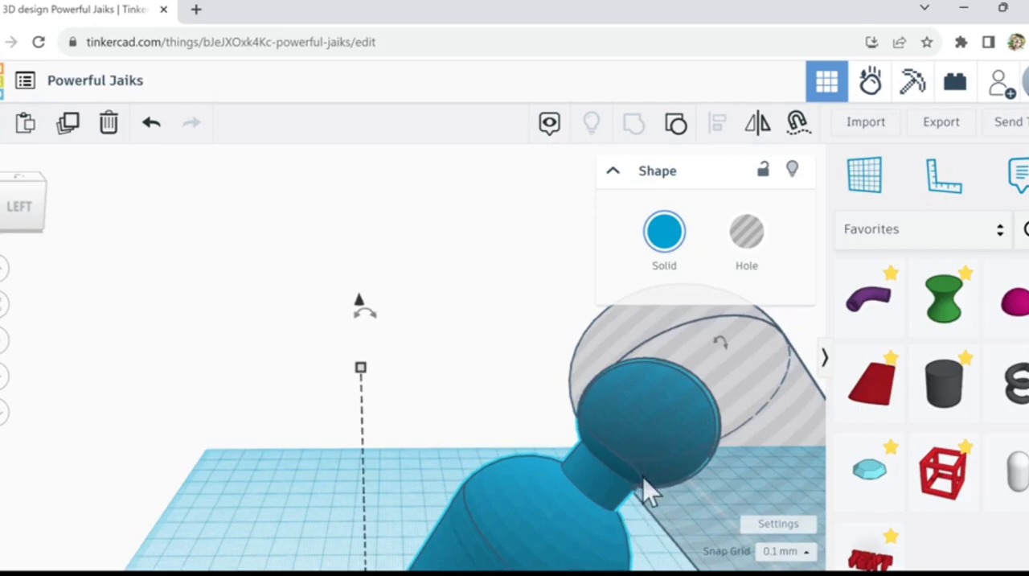
{"action": "scroll", "coordinate": [644, 481], "scroll_direction": "down", "scroll_amount": 2}
{"action": "scroll", "coordinate": [644, 481], "scroll_direction": "down", "scroll_amount": 2}
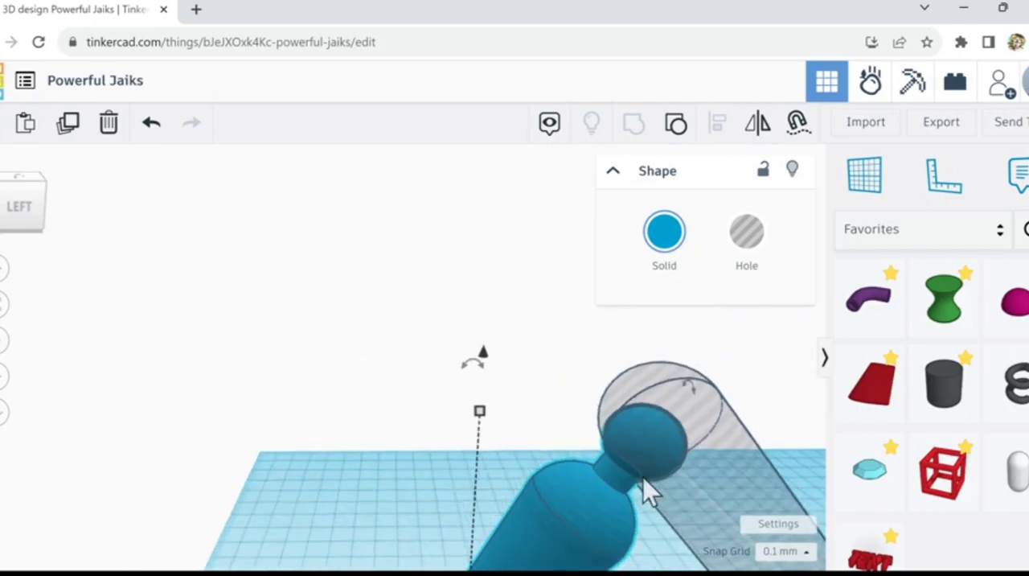
{"action": "scroll", "coordinate": [643, 479], "scroll_direction": "up", "scroll_amount": 5}
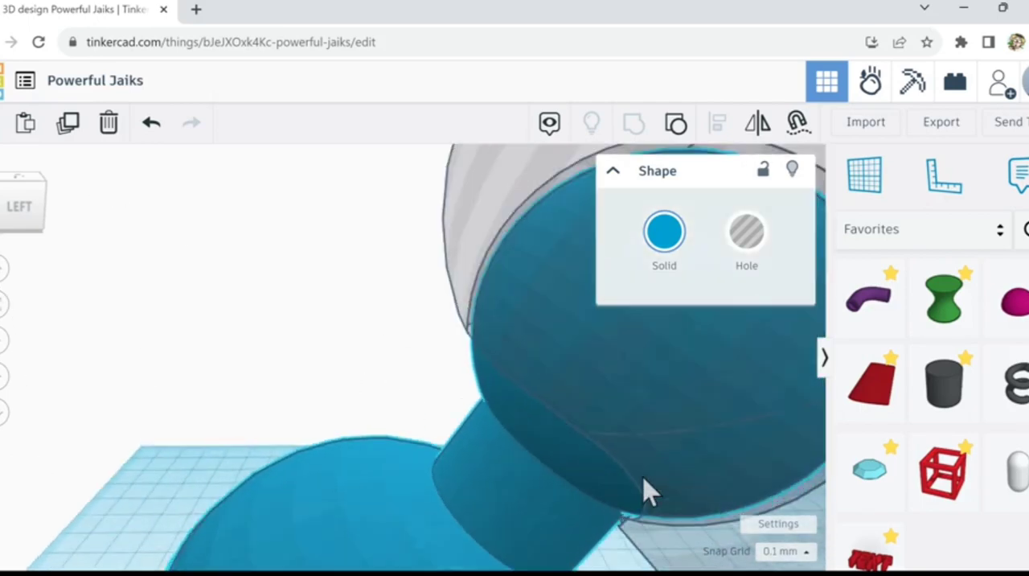
{"action": "scroll", "coordinate": [647, 490], "scroll_direction": "down", "scroll_amount": 3}
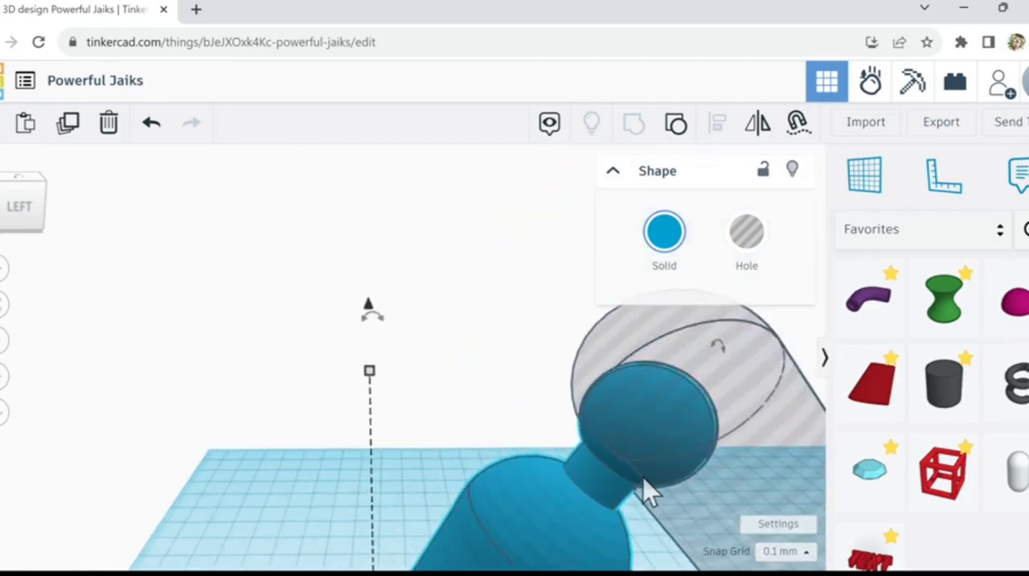
{"action": "scroll", "coordinate": [644, 480], "scroll_direction": "down", "scroll_amount": 4}
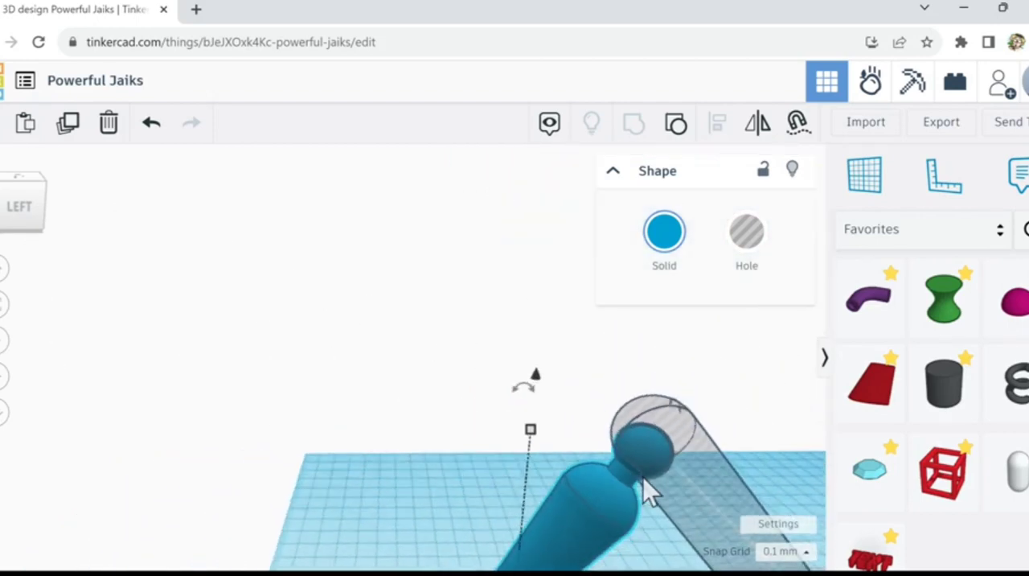
{"action": "right_click_drag", "start_coordinate": [448, 476], "coordinate": [468, 481]}
{"action": "middle_click_drag", "start_coordinate": [466, 458], "coordinate": [207, 365]}
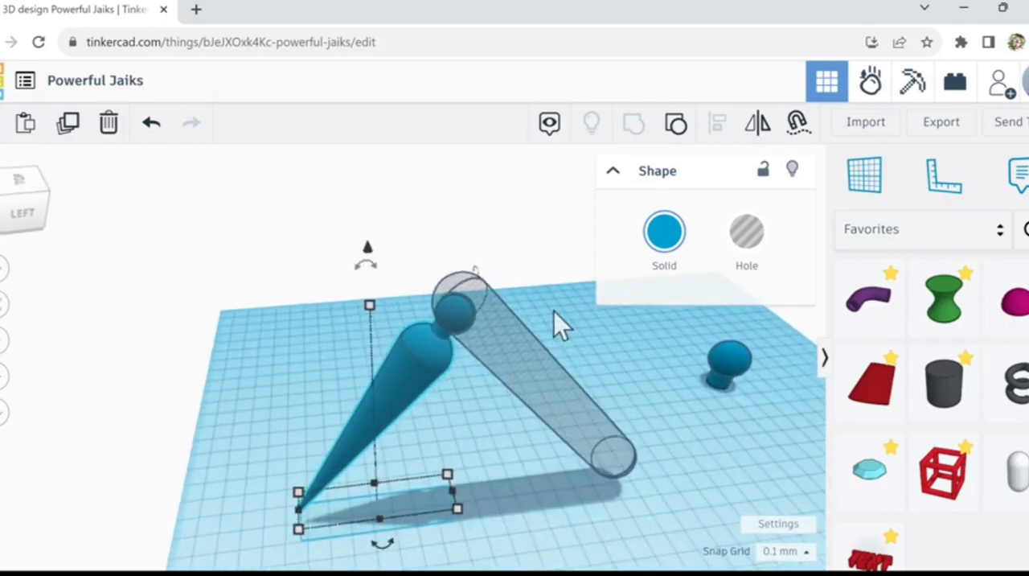
{"action": "scroll", "coordinate": [554, 314], "scroll_direction": "up", "scroll_amount": 3}
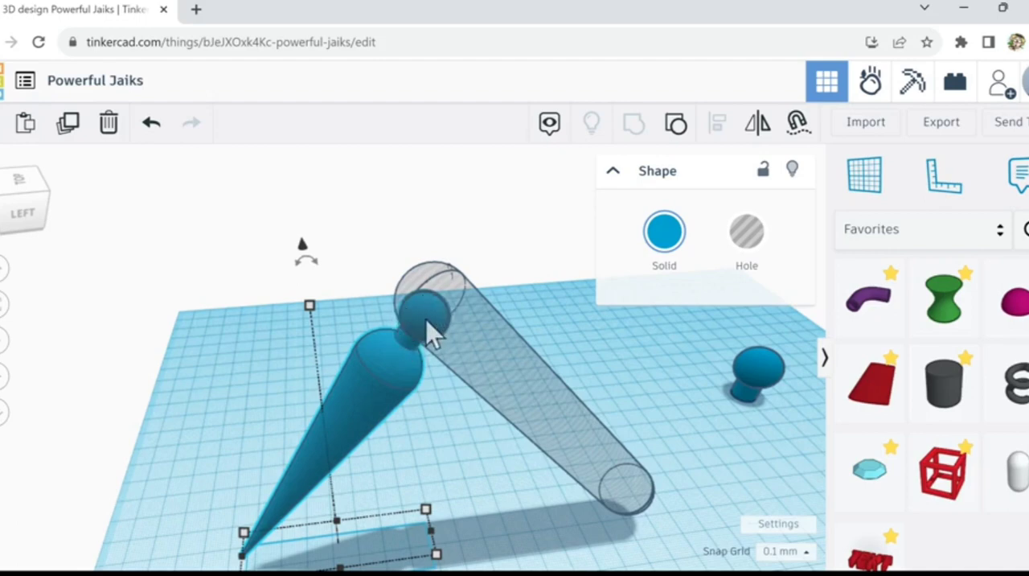
{"action": "right_click_drag", "start_coordinate": [452, 393], "coordinate": [480, 344]}
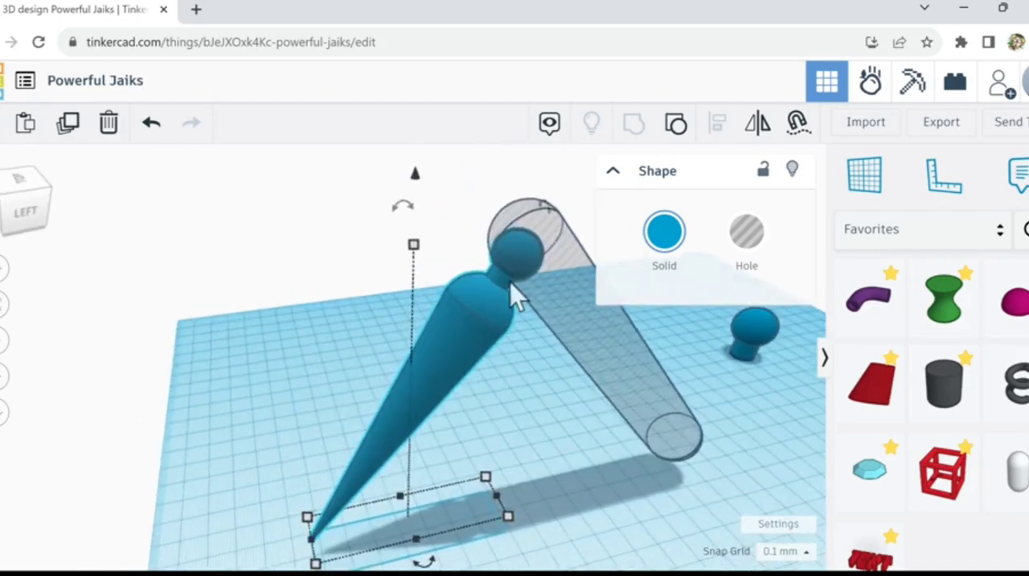
{"action": "scroll", "coordinate": [510, 281], "scroll_direction": "up", "scroll_amount": 5}
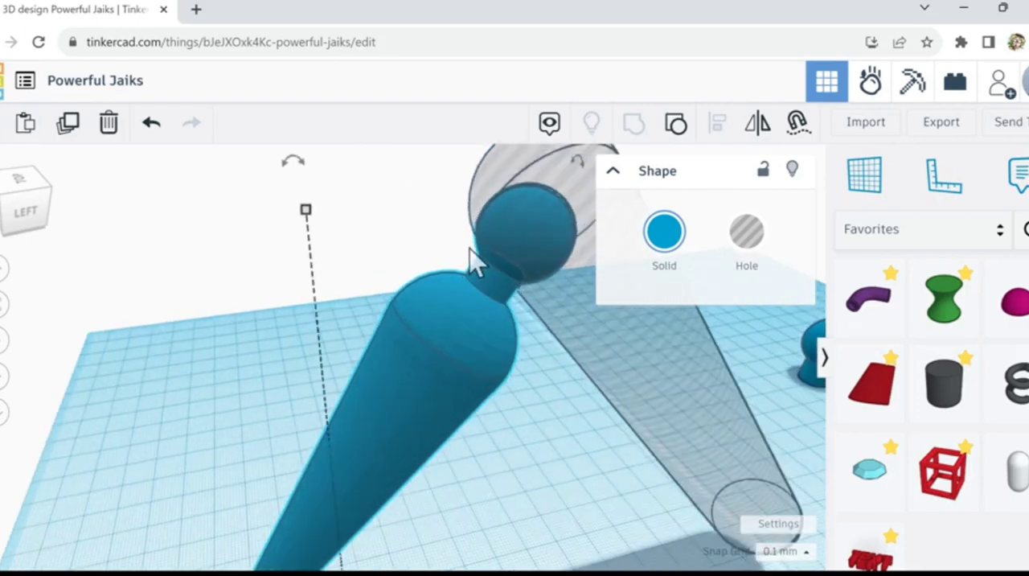
{"action": "right_click_drag", "start_coordinate": [540, 314], "coordinate": [648, 299]}
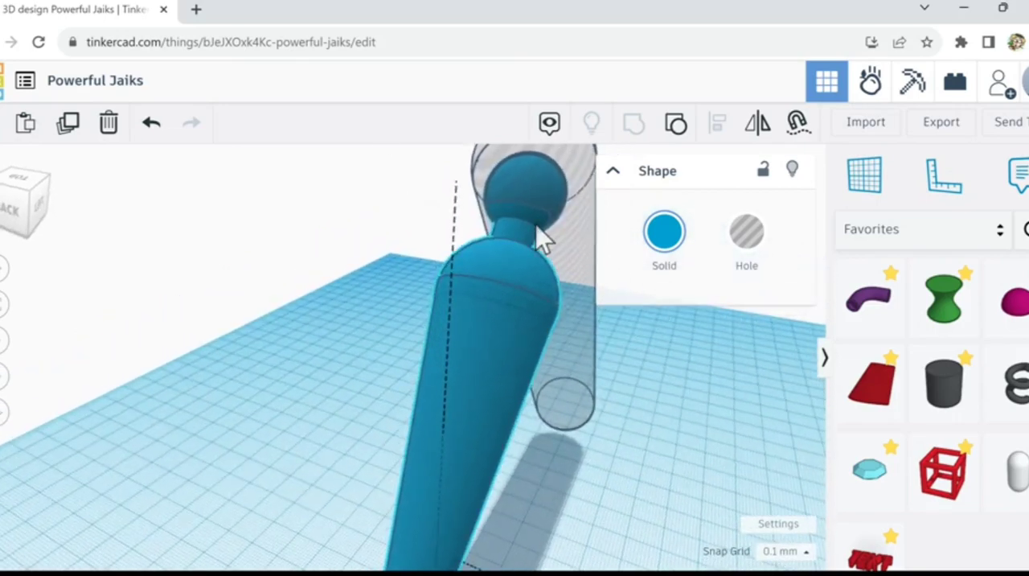
{"action": "scroll", "coordinate": [537, 227], "scroll_direction": "up", "scroll_amount": 5}
{"action": "scroll", "coordinate": [538, 234], "scroll_direction": "down", "scroll_amount": 4}
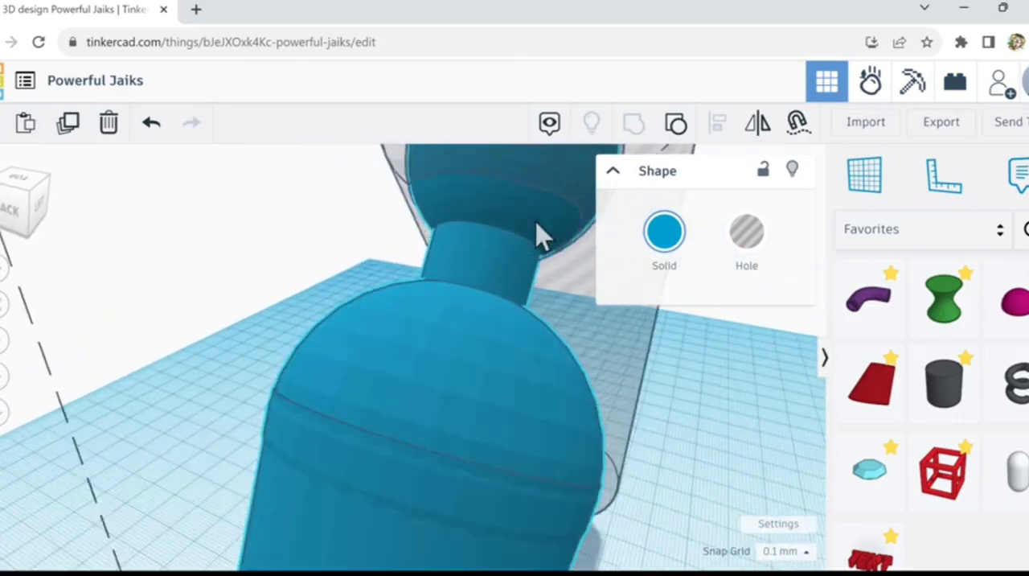
{"action": "scroll", "coordinate": [546, 205], "scroll_direction": "down", "scroll_amount": 1}
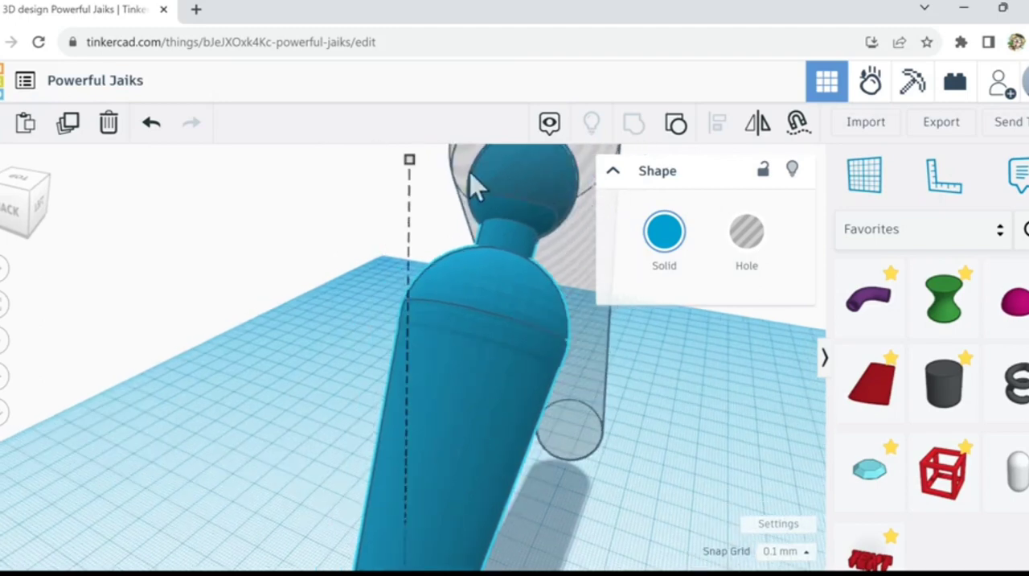
{"action": "right_click_drag", "start_coordinate": [658, 436], "coordinate": [502, 431]}
{"action": "scroll", "coordinate": [506, 441], "scroll_direction": "down", "scroll_amount": 4}
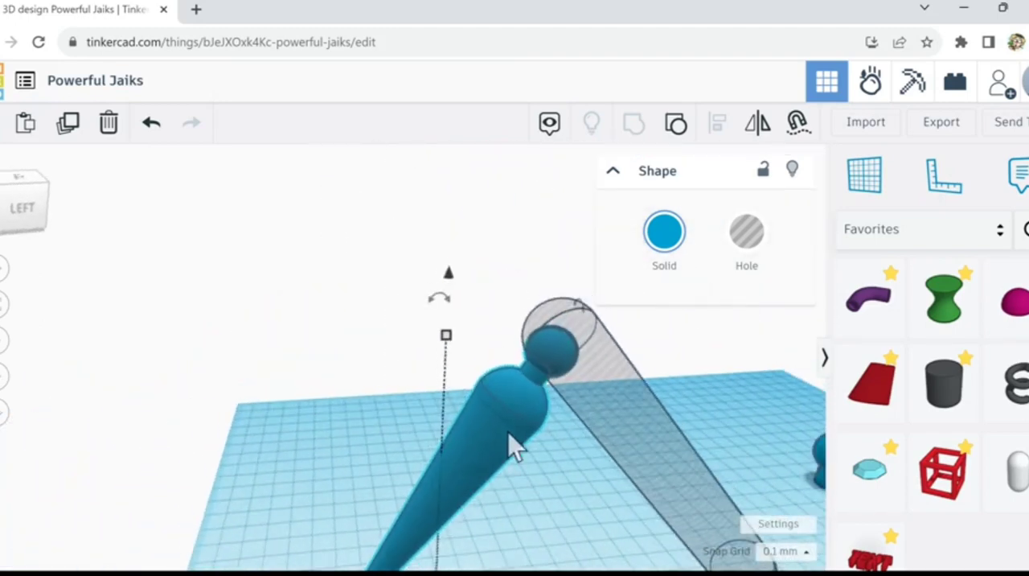
{"action": "scroll", "coordinate": [655, 510], "scroll_direction": "down", "scroll_amount": 1}
{"action": "right_click_drag", "start_coordinate": [553, 517], "coordinate": [611, 534]}
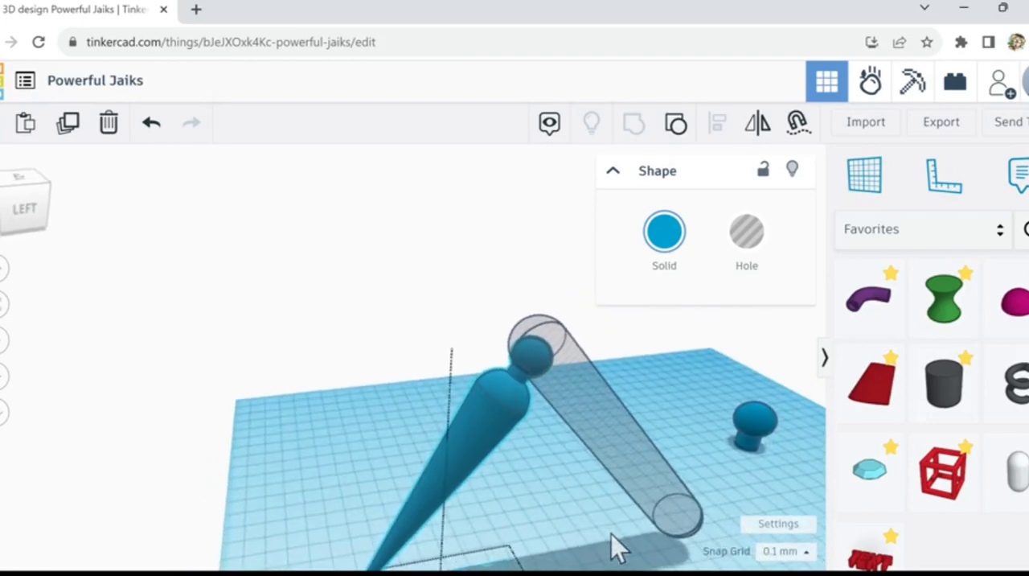
{"action": "scroll", "coordinate": [611, 534], "scroll_direction": "down", "scroll_amount": 2}
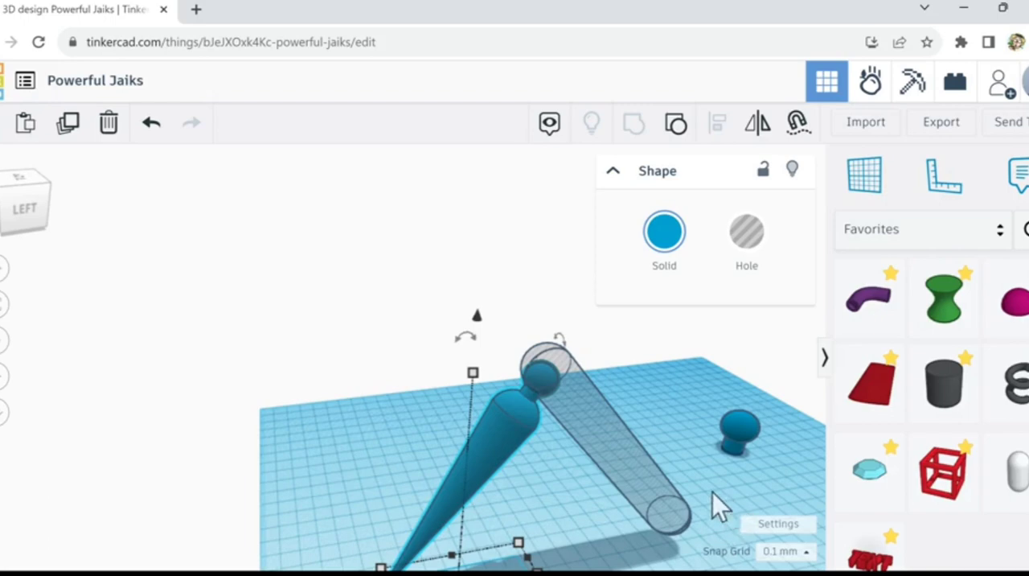
Step: Turn the transparent bar back into a solid and colour it the same bright blue as the cone figure
{"action": "right_click_drag", "start_coordinate": [712, 492], "coordinate": [606, 459]}
{"action": "left_click", "coordinate": [625, 460]}
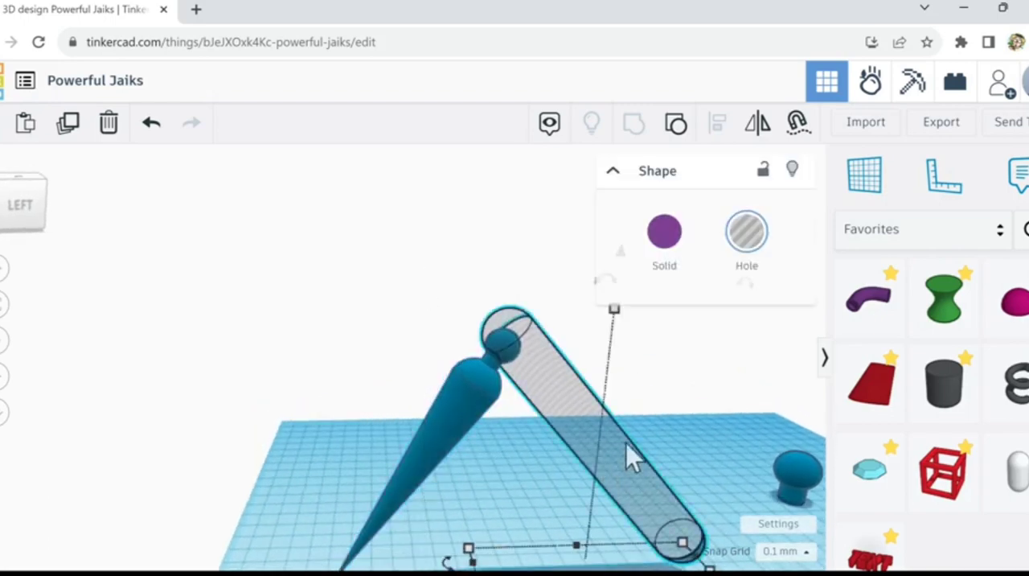
{"action": "left_click", "coordinate": [664, 249]}
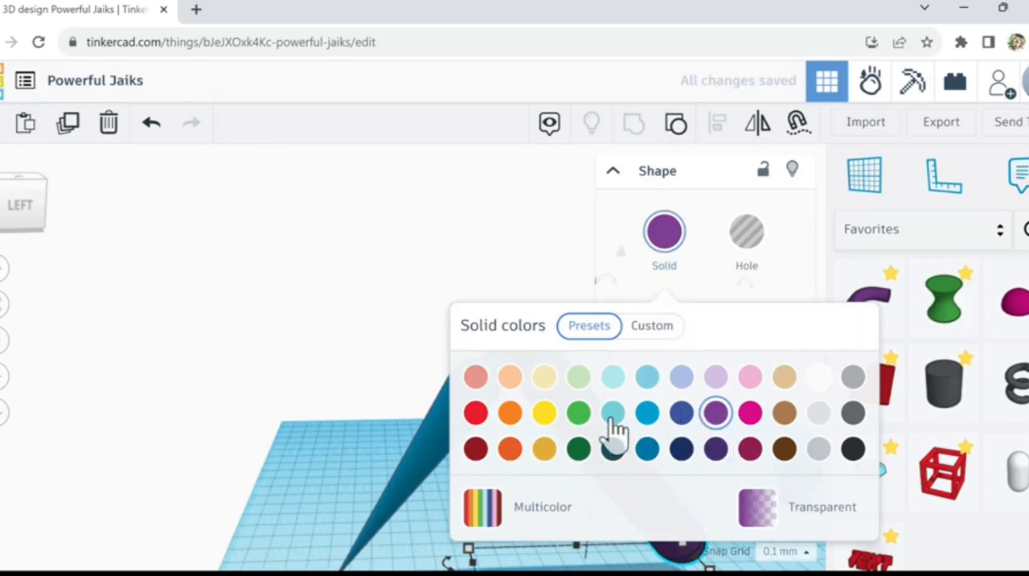
{"action": "left_click", "coordinate": [648, 451]}
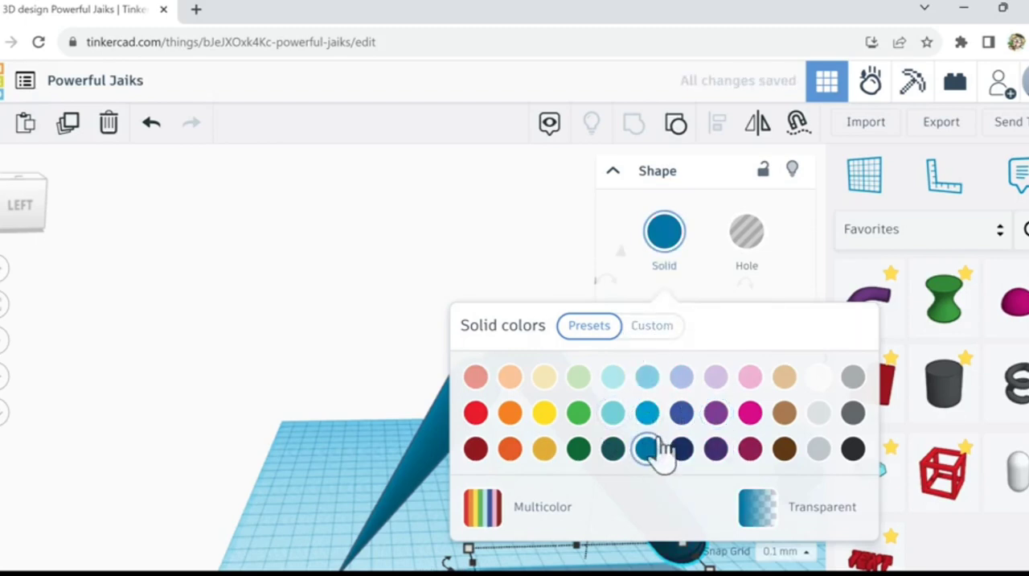
{"action": "left_click", "coordinate": [647, 412]}
{"action": "left_click", "coordinate": [550, 250]}
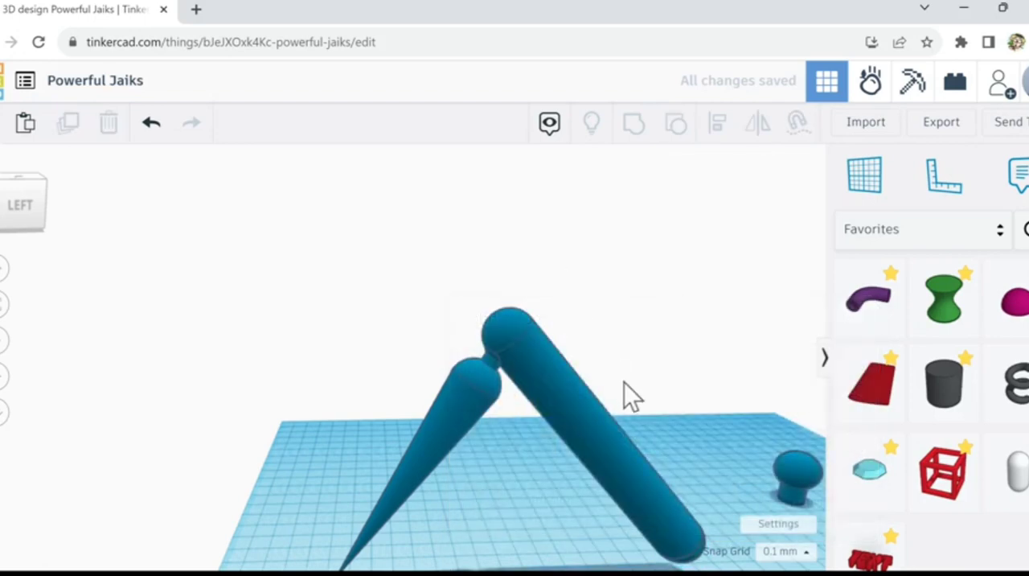
Step: Pull the blue bar off the cone figure's ball head to expose the joint, and undo the move
{"action": "left_click_drag", "start_coordinate": [572, 413], "coordinate": [604, 367]}
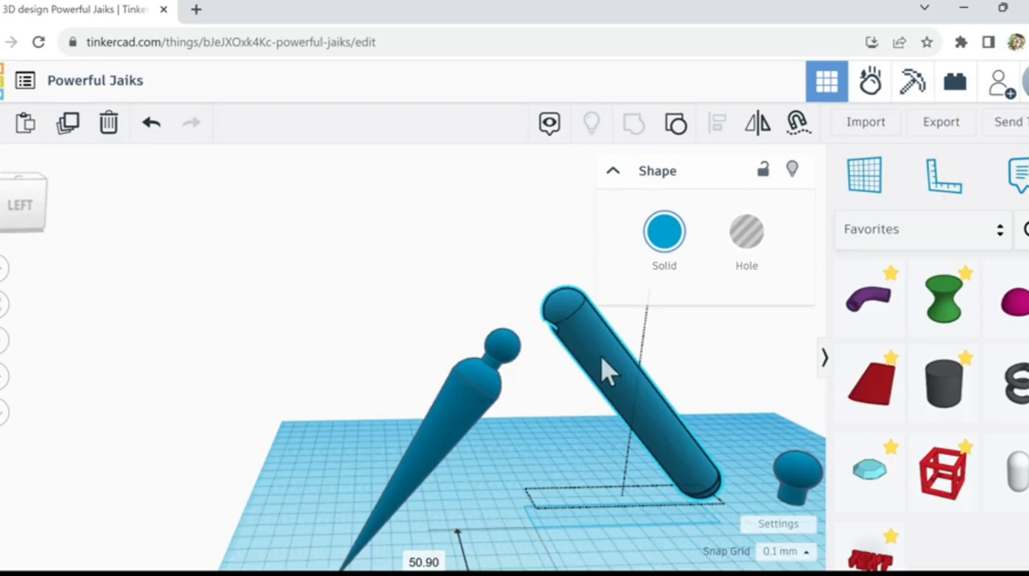
{"action": "left_click", "coordinate": [153, 129]}
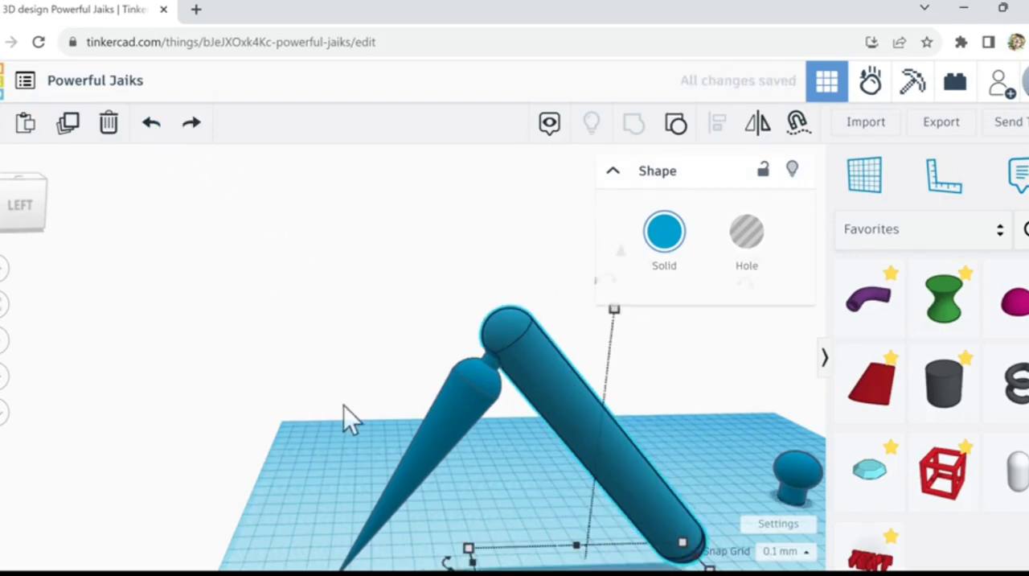
Step: Move the spare blue knob across the workplane to the lower end of the tilted bar
{"action": "mouse_move", "coordinate": [344, 405]}
{"action": "right_mouse_down"}
{"action": "mouse_move", "coordinate": [335, 432]}
{"action": "mouse_move", "coordinate": [335, 398]}
{"action": "right_mouse_up"}
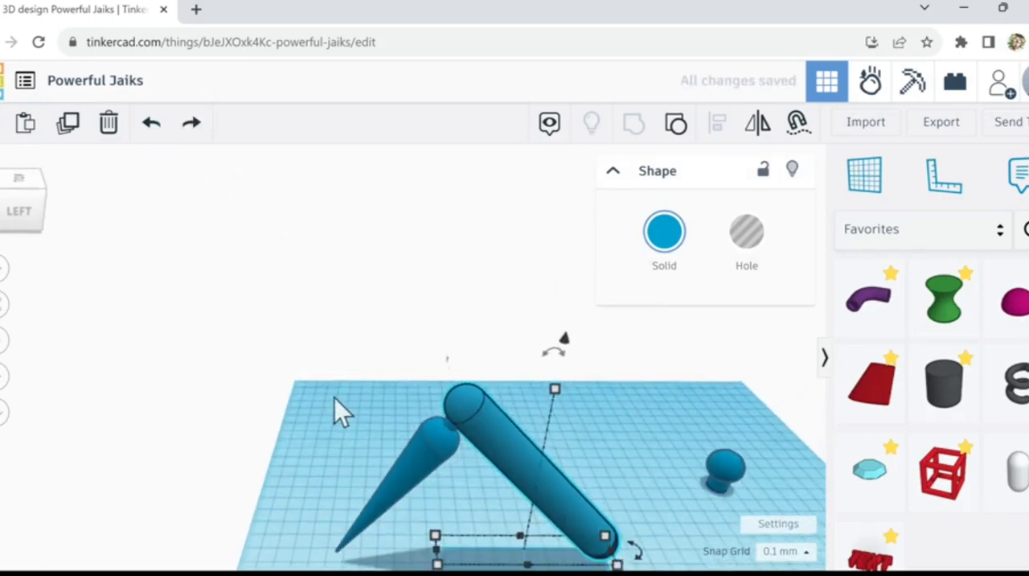
{"action": "scroll", "coordinate": [336, 400], "scroll_direction": "down", "scroll_amount": 1}
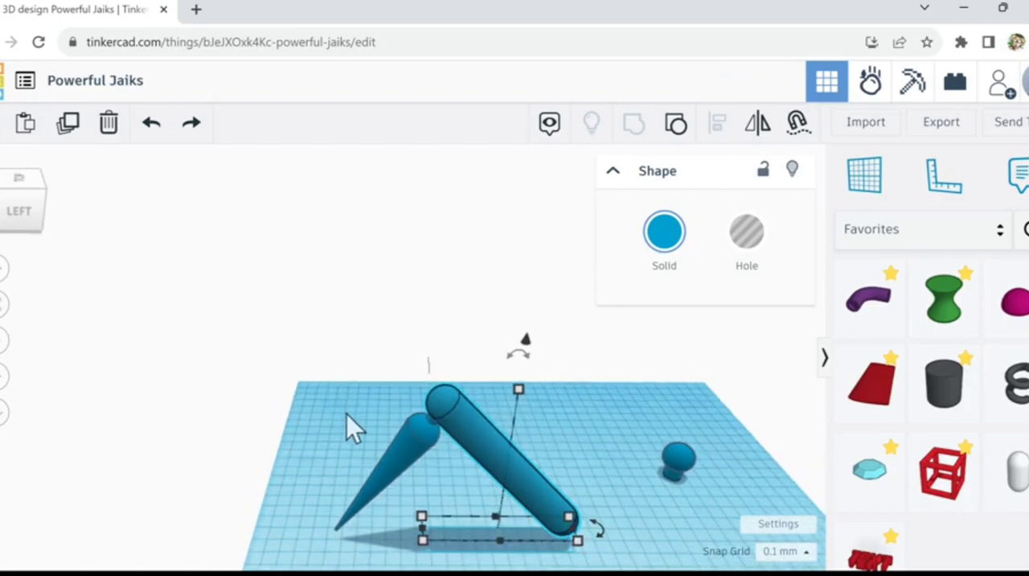
{"action": "left_click", "coordinate": [345, 414]}
{"action": "middle_click_drag", "start_coordinate": [306, 370], "coordinate": [283, 352]}
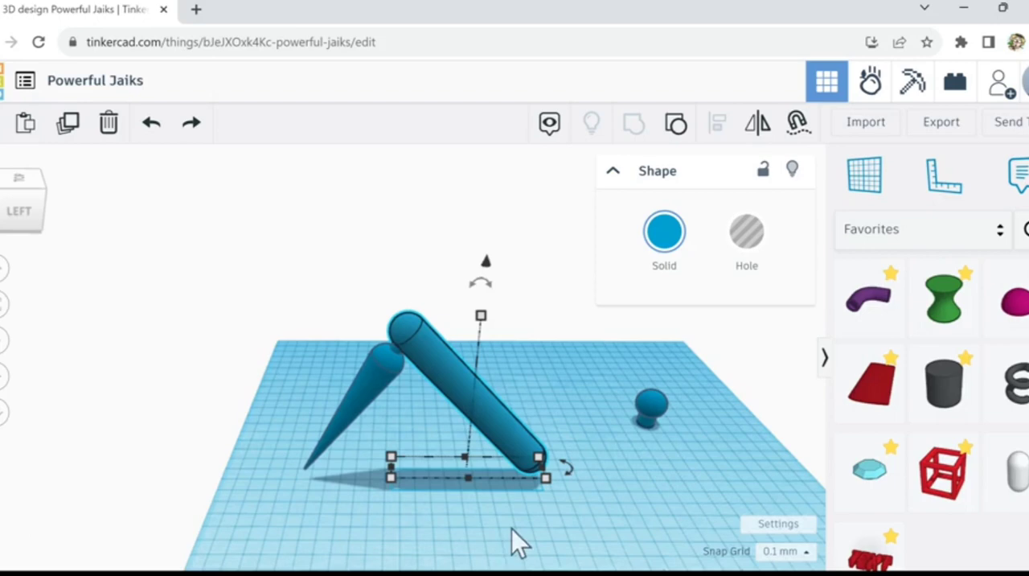
{"action": "left_click", "coordinate": [656, 408]}
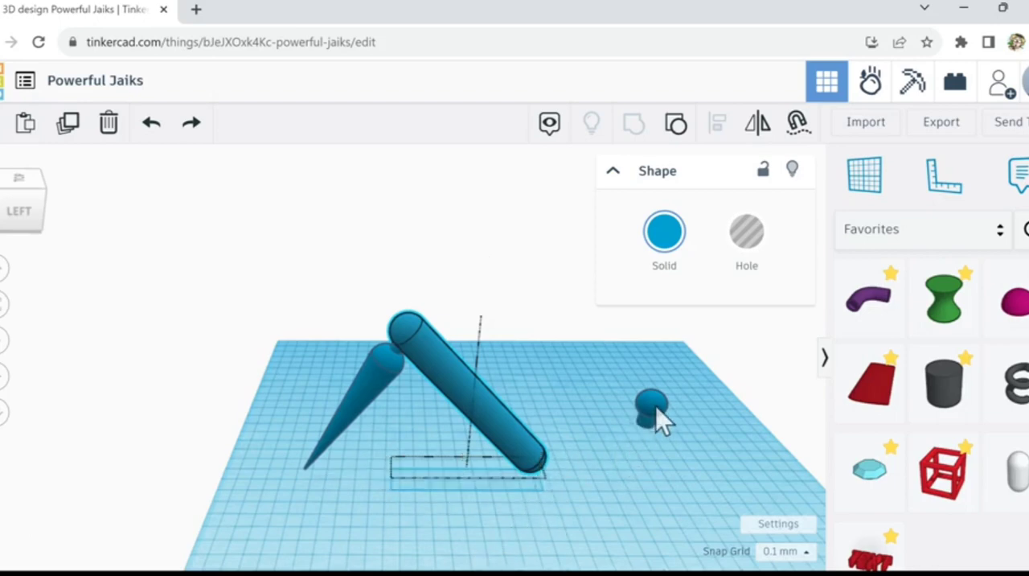
{"action": "left_click_drag", "start_coordinate": [658, 410], "coordinate": [561, 466]}
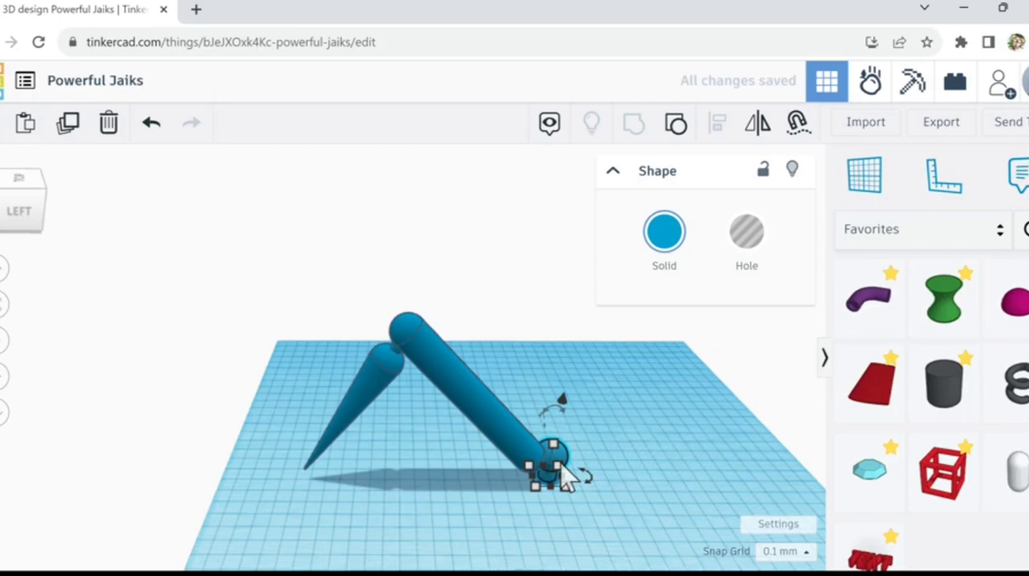
Step: Rotate the spare knob 90° so its neck faces the bar's lower end, and nudge it outward from the bar
{"action": "left_click_drag", "start_coordinate": [568, 419], "coordinate": [618, 459]}
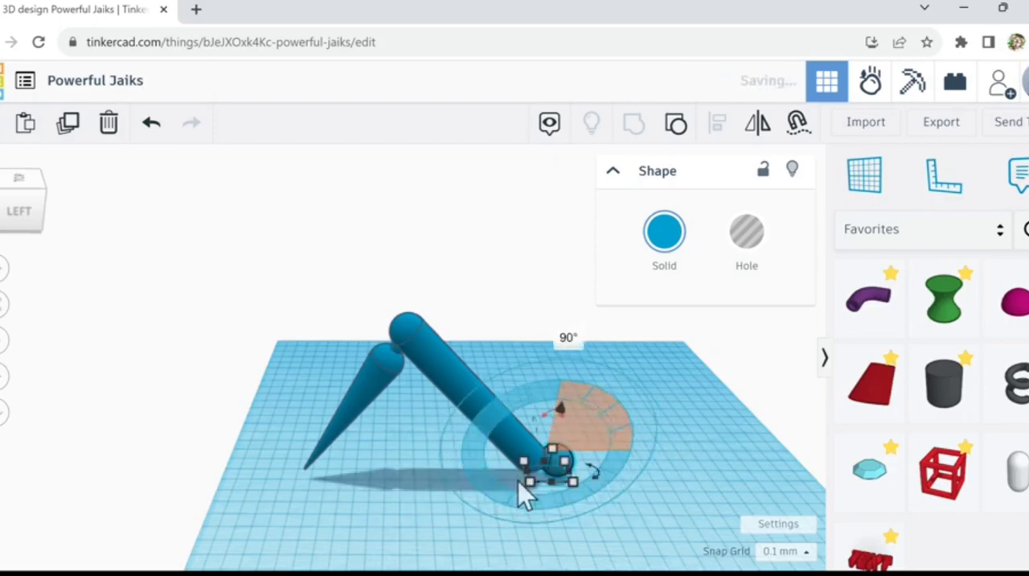
{"action": "key", "text": "shift+Right"}
{"action": "key", "text": "shift+Right"}
{"action": "key", "text": "shift+Right"}
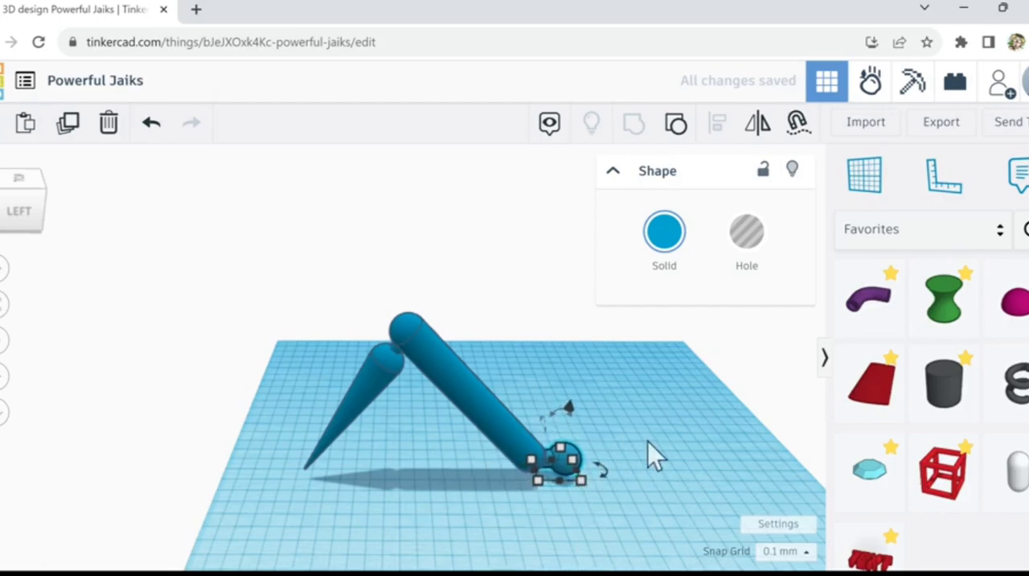
Step: Nudge the knob back toward the bar so its neck sinks deeper into the bar's rounded lower end
{"action": "right_click_drag", "start_coordinate": [646, 442], "coordinate": [406, 406]}
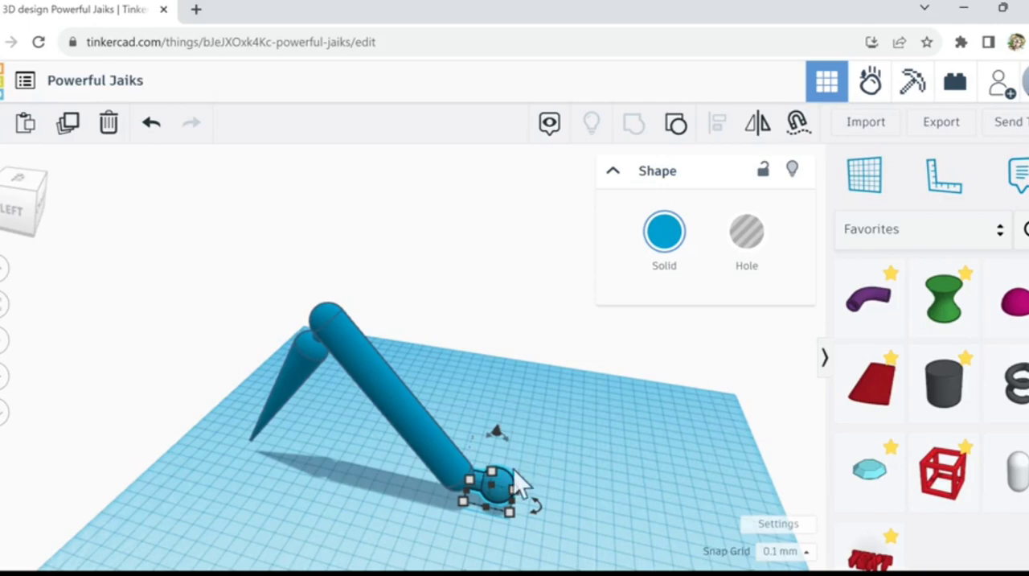
{"action": "scroll", "coordinate": [538, 492], "scroll_direction": "up", "scroll_amount": 2}
{"action": "scroll", "coordinate": [540, 494], "scroll_direction": "up", "scroll_amount": 2}
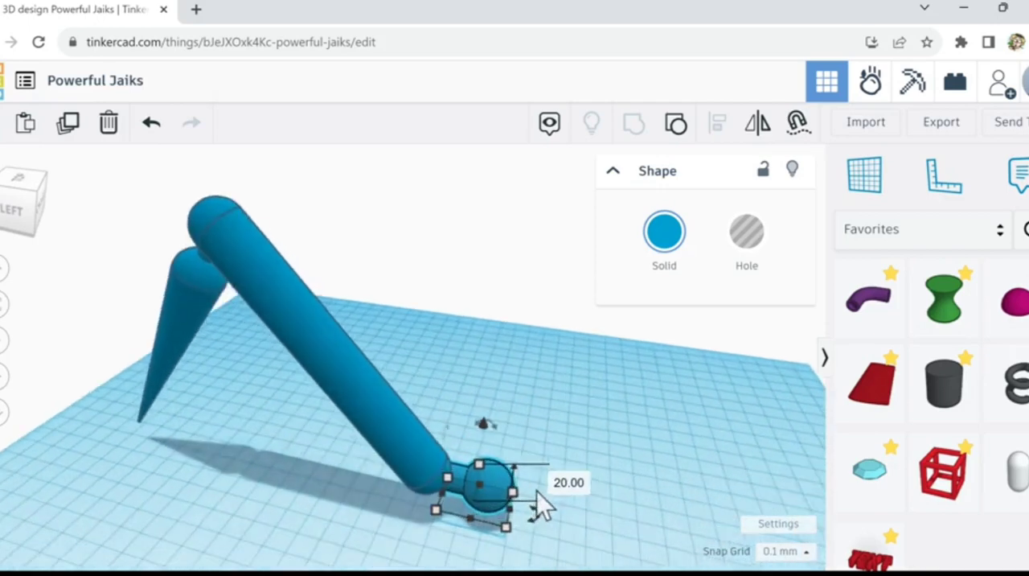
{"action": "scroll", "coordinate": [537, 491], "scroll_direction": "up", "scroll_amount": 1}
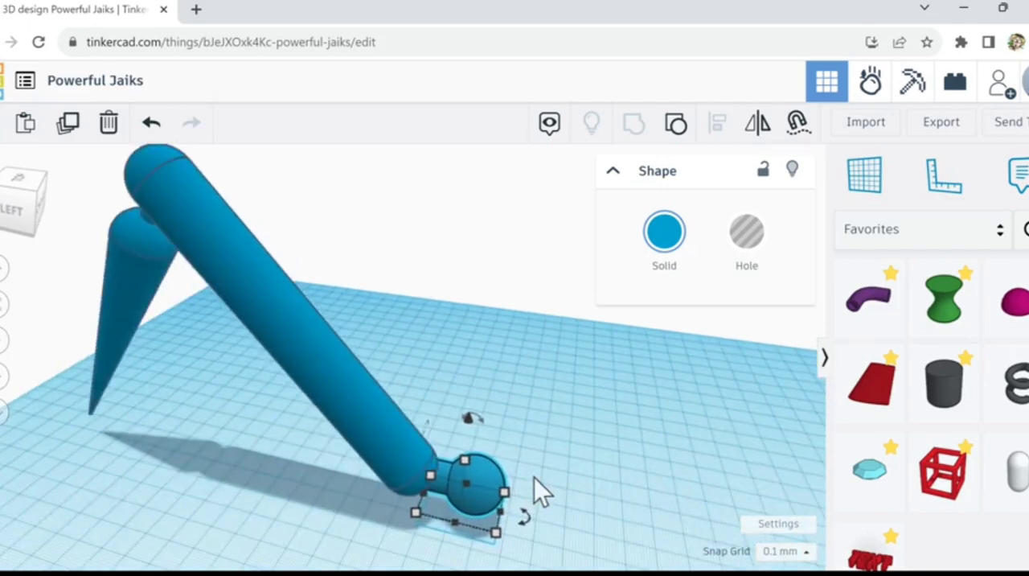
{"action": "key", "text": "Left"}
{"action": "key", "text": "Left"}
{"action": "key", "text": "Left"}
{"action": "key", "text": "Left"}
{"action": "key", "text": "Left"}
{"action": "key", "text": "Left"}
{"action": "key", "text": "Left"}
{"action": "key", "text": "Left"}
{"action": "key", "text": "Left"}
{"action": "key", "text": "Left"}
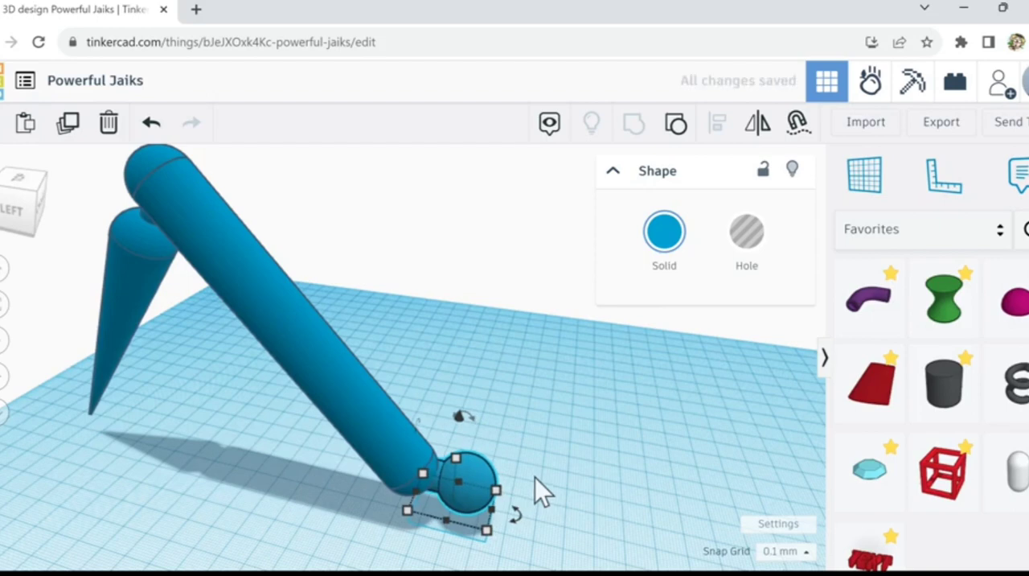
Step: Try centring the tilted bar and the knob on each other across their width, and undo the alignment
{"action": "left_click_drag", "start_coordinate": [542, 470], "coordinate": [330, 500]}
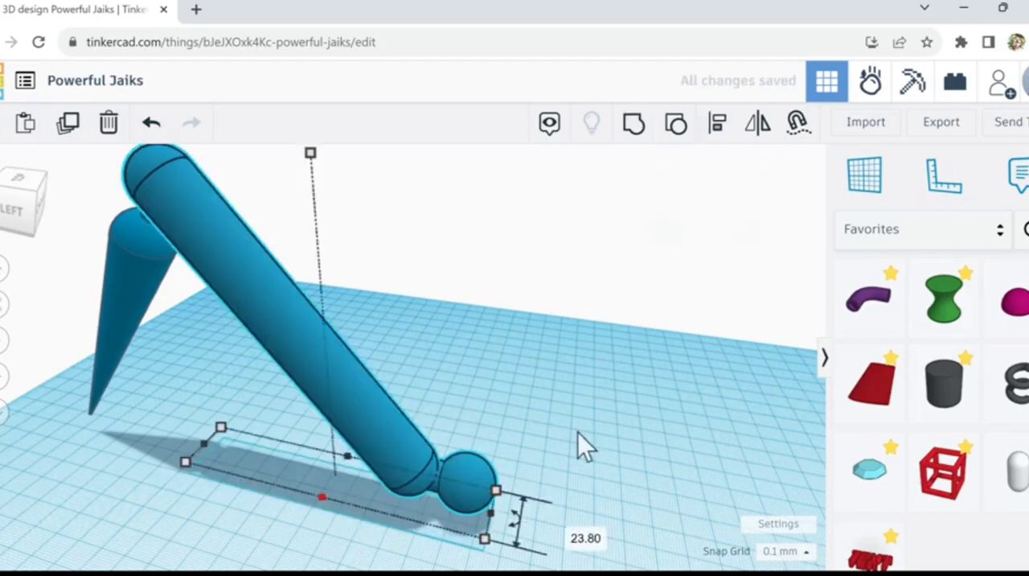
{"action": "left_click", "coordinate": [715, 127]}
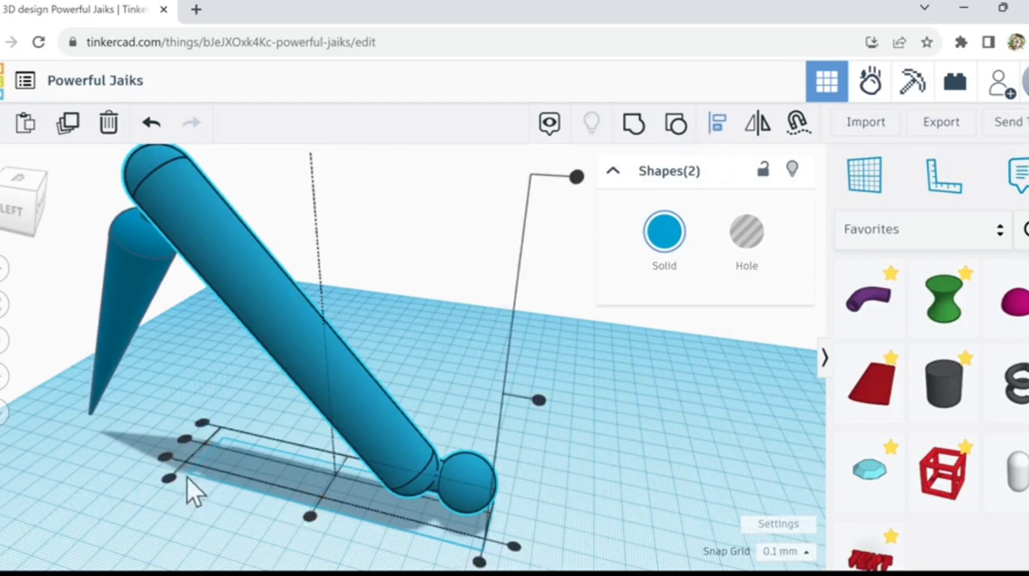
{"action": "left_click", "coordinate": [190, 442]}
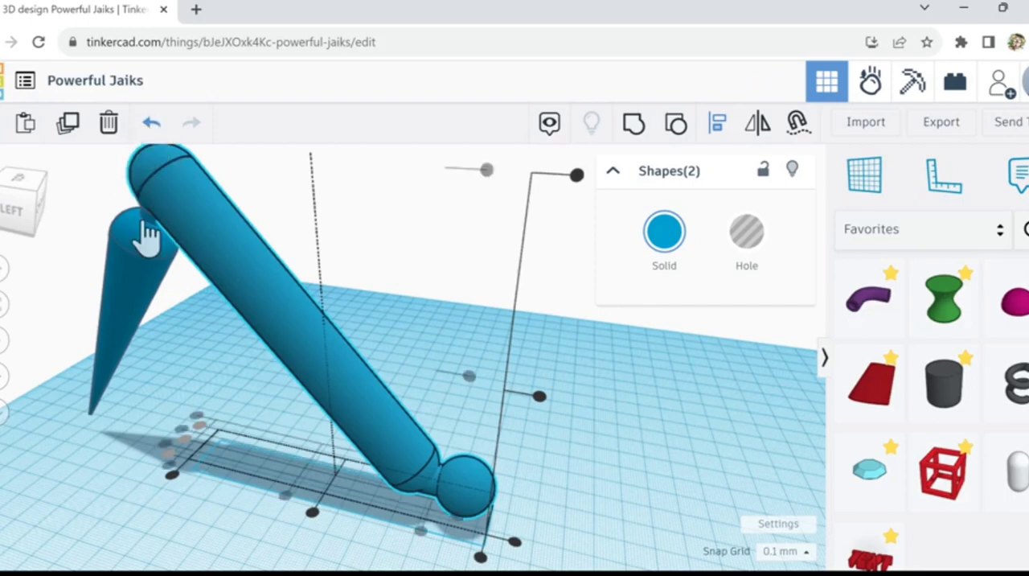
{"action": "right_click_drag", "start_coordinate": [164, 427], "coordinate": [201, 433]}
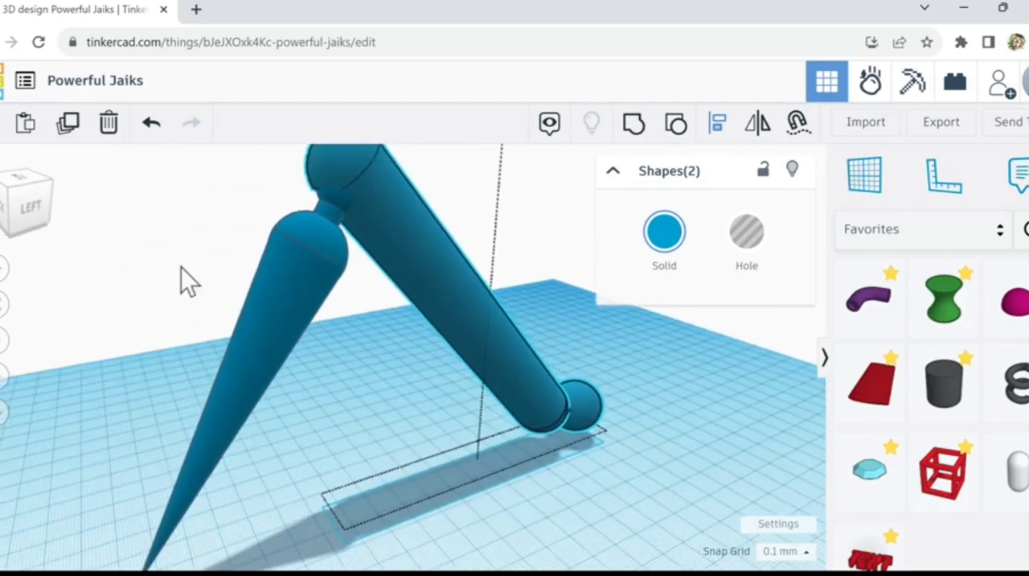
{"action": "left_click", "coordinate": [149, 127]}
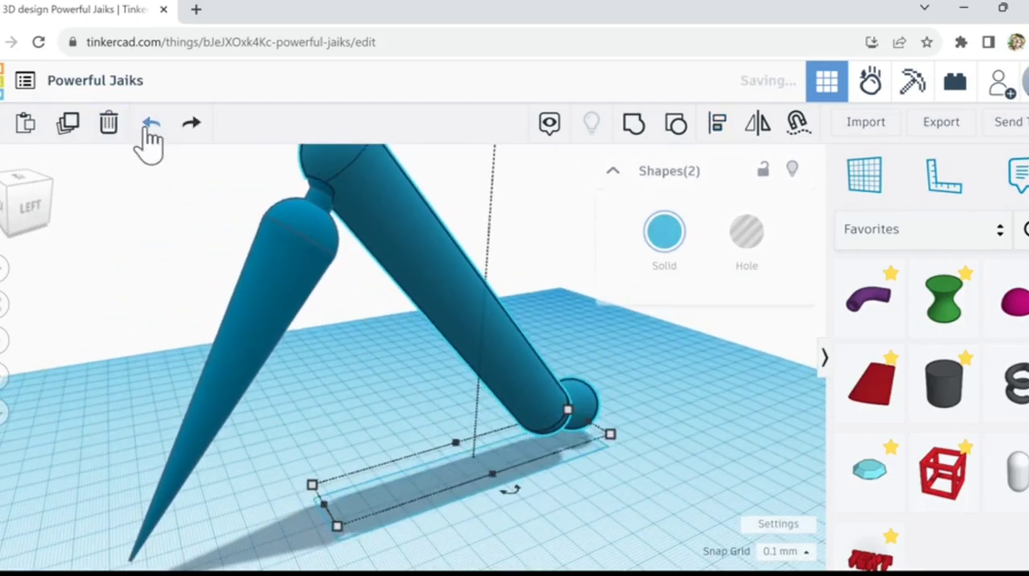
Step: Group the cone figure and the tilted bar into one shape, leaving the spare knob out
{"action": "right_click_drag", "start_coordinate": [705, 493], "coordinate": [660, 497]}
{"action": "scroll", "coordinate": [661, 498], "scroll_direction": "down", "scroll_amount": 2}
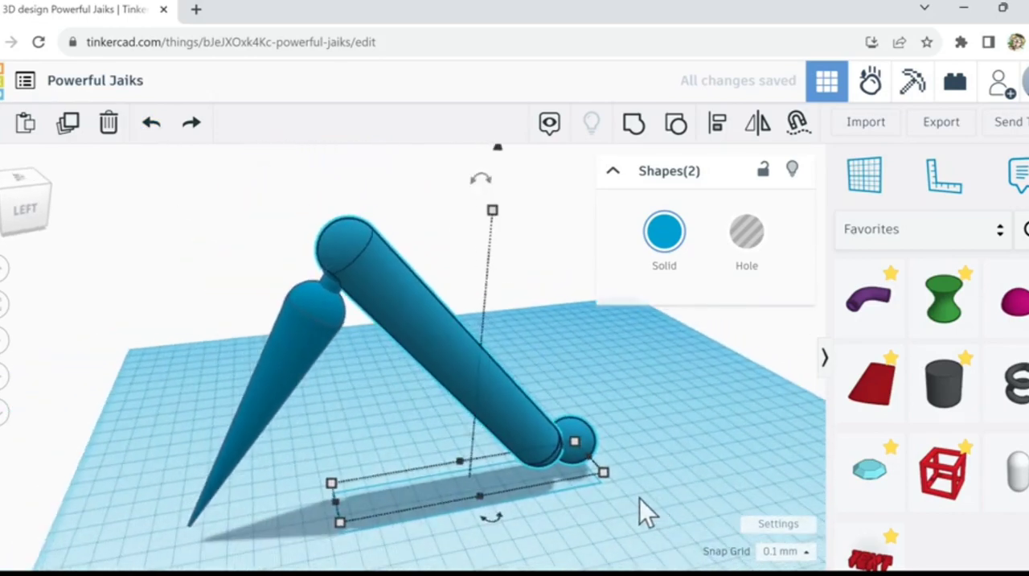
{"action": "left_click", "coordinate": [622, 523]}
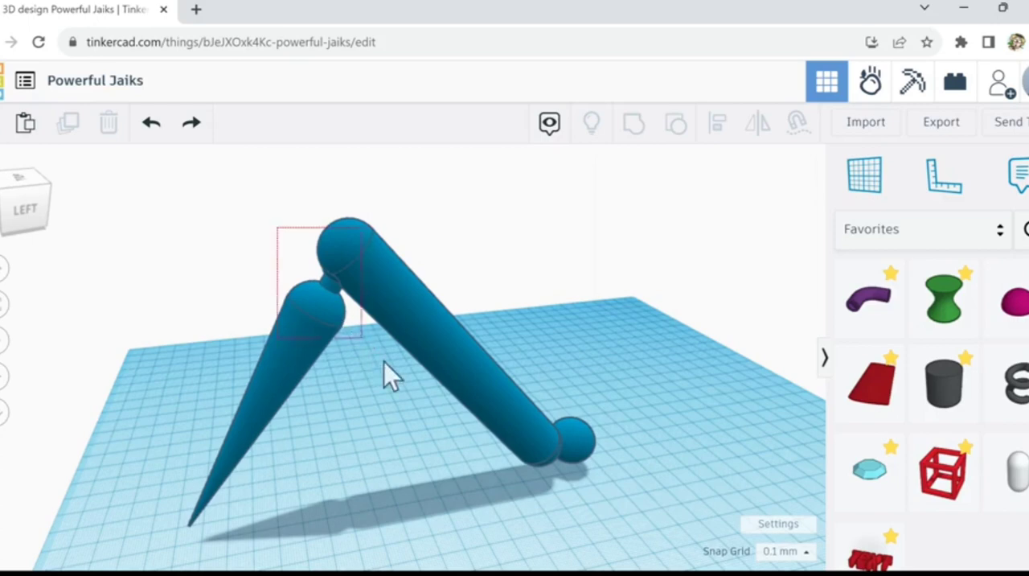
{"action": "key", "text": "ctrl+a"}
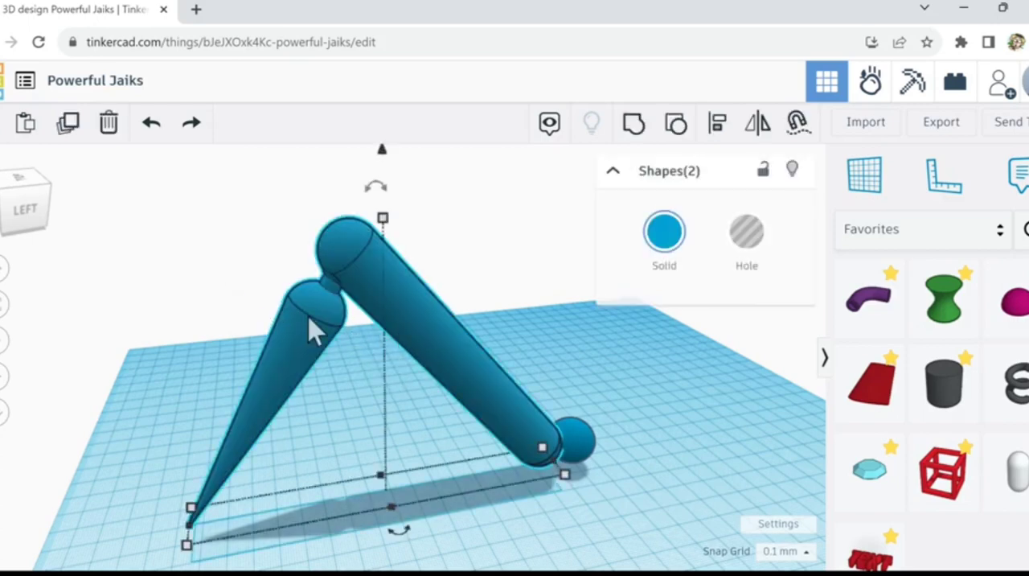
{"action": "scroll", "coordinate": [313, 330], "scroll_direction": "up", "scroll_amount": 3}
{"action": "scroll", "coordinate": [430, 338], "scroll_direction": "up", "scroll_amount": 2}
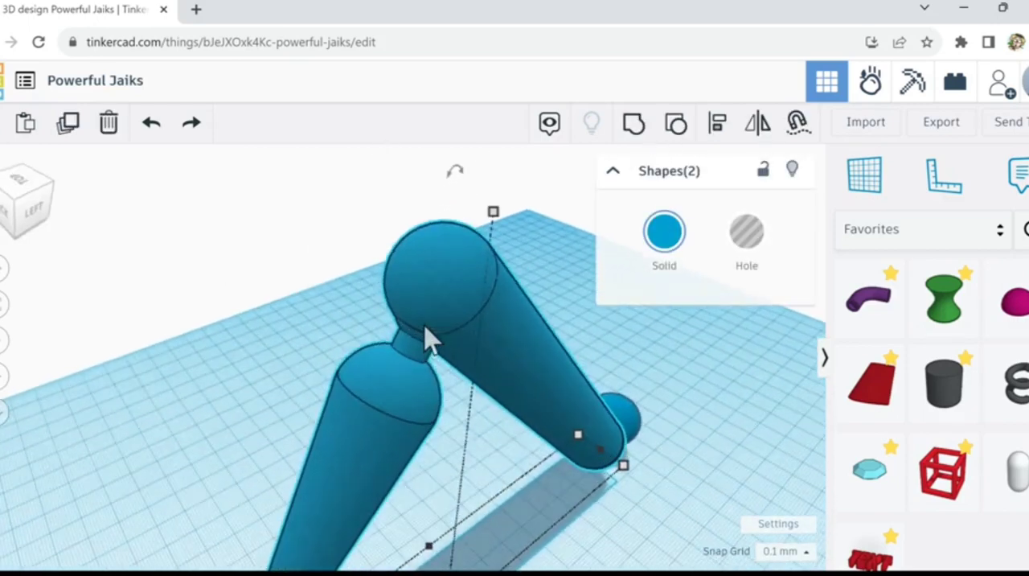
{"action": "scroll", "coordinate": [431, 338], "scroll_direction": "up", "scroll_amount": 3}
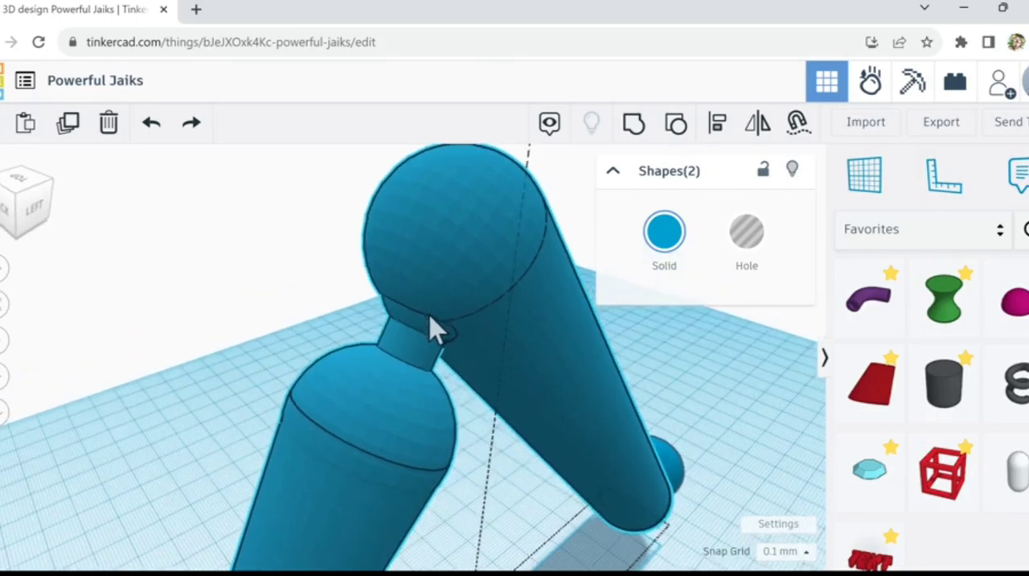
{"action": "right_click_drag", "start_coordinate": [432, 328], "coordinate": [329, 331]}
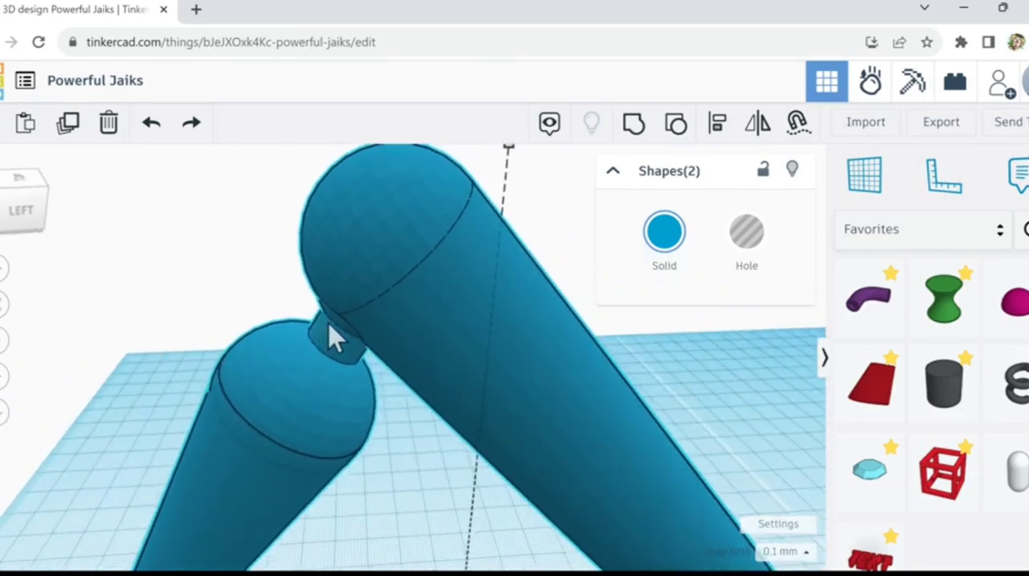
{"action": "scroll", "coordinate": [334, 342], "scroll_direction": "down", "scroll_amount": 5}
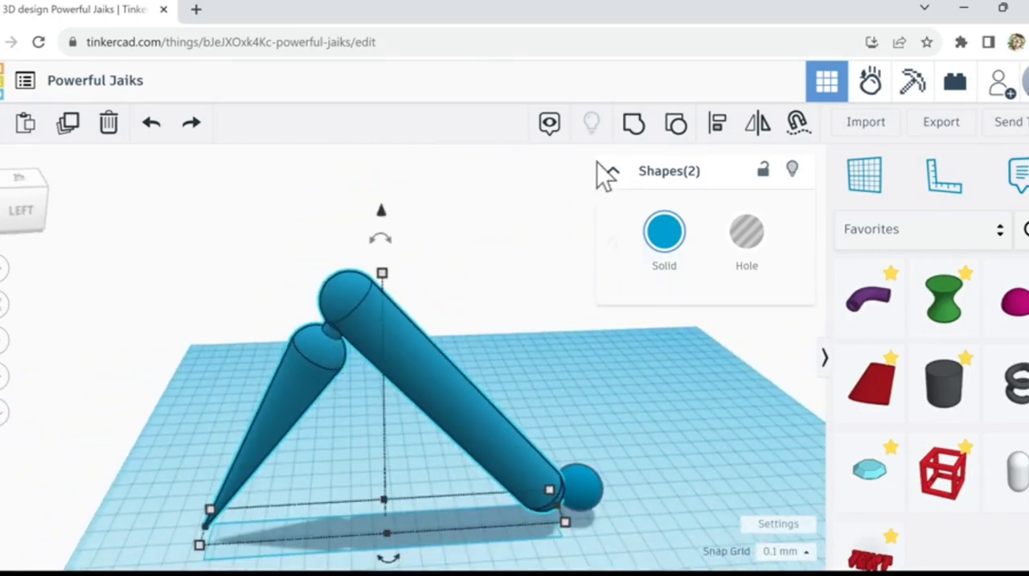
{"action": "left_click", "coordinate": [641, 128]}
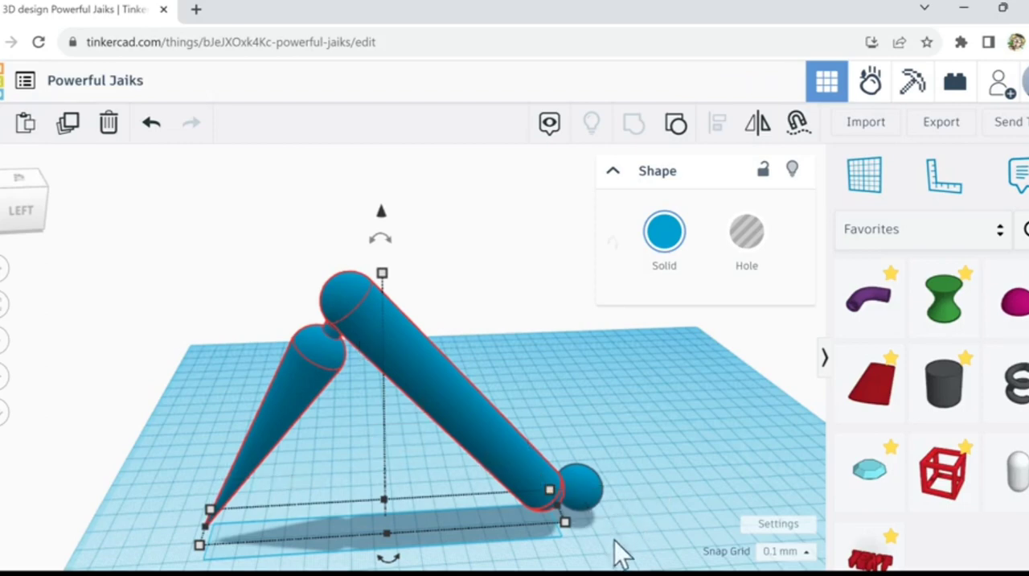
Step: Nudge the spare knob slightly away from the bar's lower end and lower it a little
{"action": "left_click", "coordinate": [587, 505]}
{"action": "key", "text": "Right"}
{"action": "key", "text": "Right"}
{"action": "key", "text": "Right"}
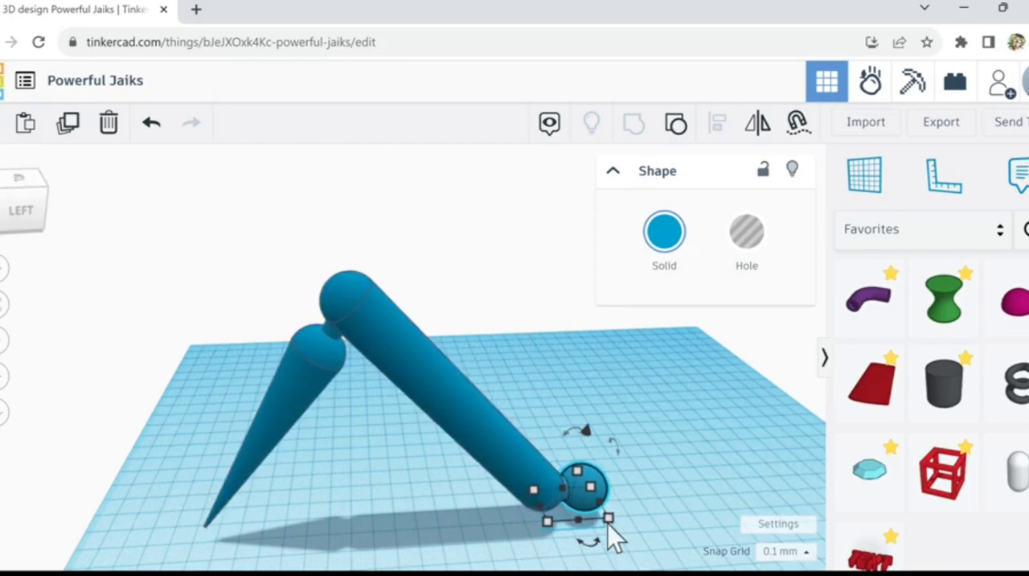
{"action": "key", "text": "ctrl+Down"}
{"action": "key", "text": "ctrl+Down"}
Step: Align the knob with the grouped cone-and-bar limb so both are centred across their width
{"action": "left_click_drag", "start_coordinate": [671, 472], "coordinate": [456, 540]}
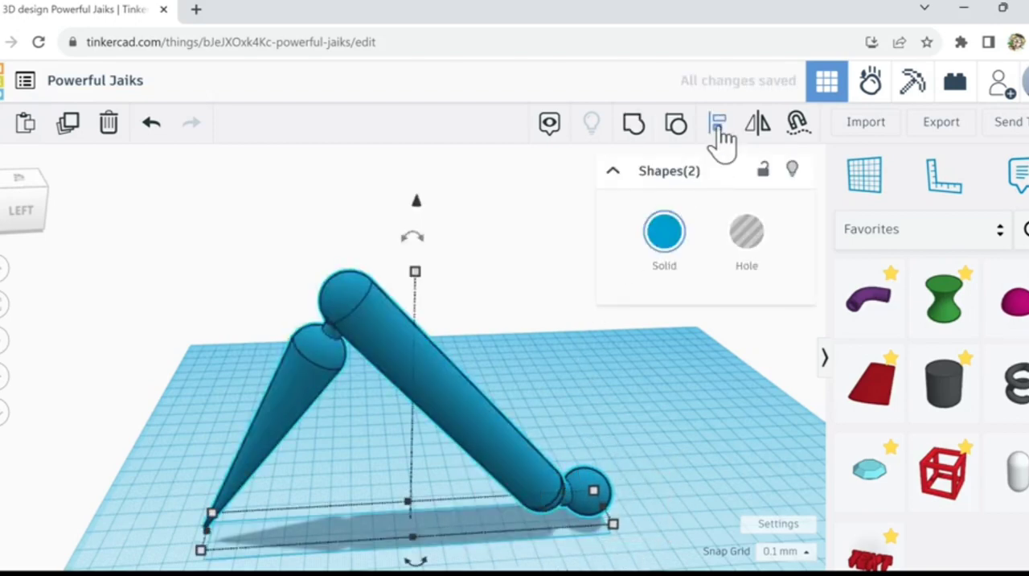
{"action": "left_click", "coordinate": [718, 125]}
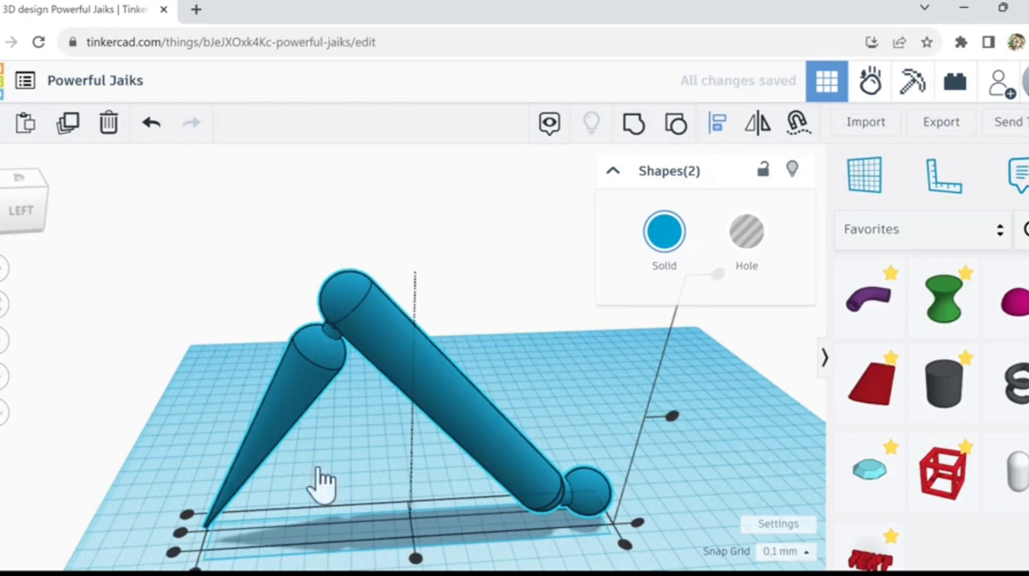
{"action": "left_click", "coordinate": [180, 534]}
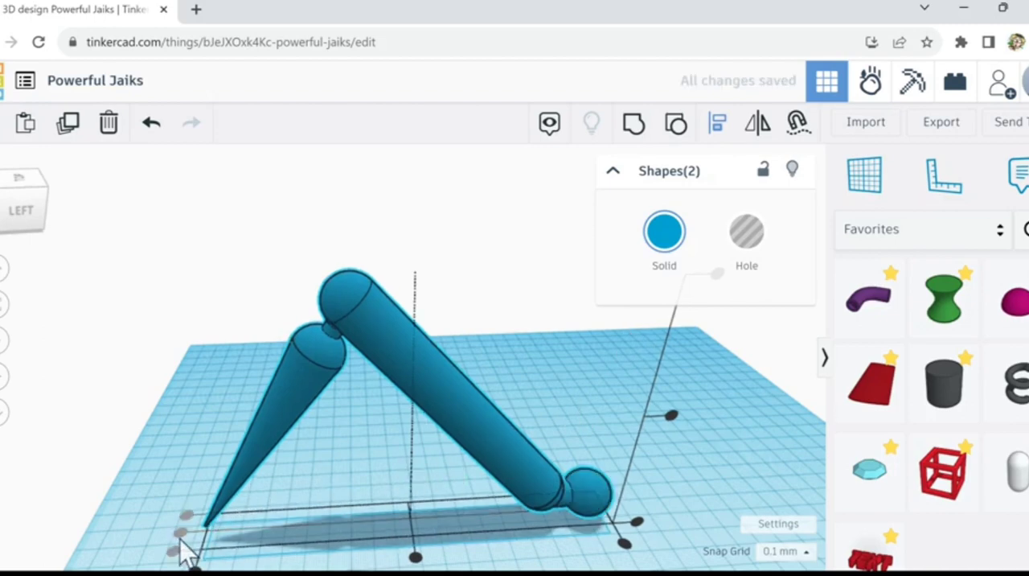
{"action": "left_click", "coordinate": [696, 469]}
{"action": "right_click_drag", "start_coordinate": [714, 481], "coordinate": [589, 448]}
{"action": "scroll", "coordinate": [629, 462], "scroll_direction": "up", "scroll_amount": 3}
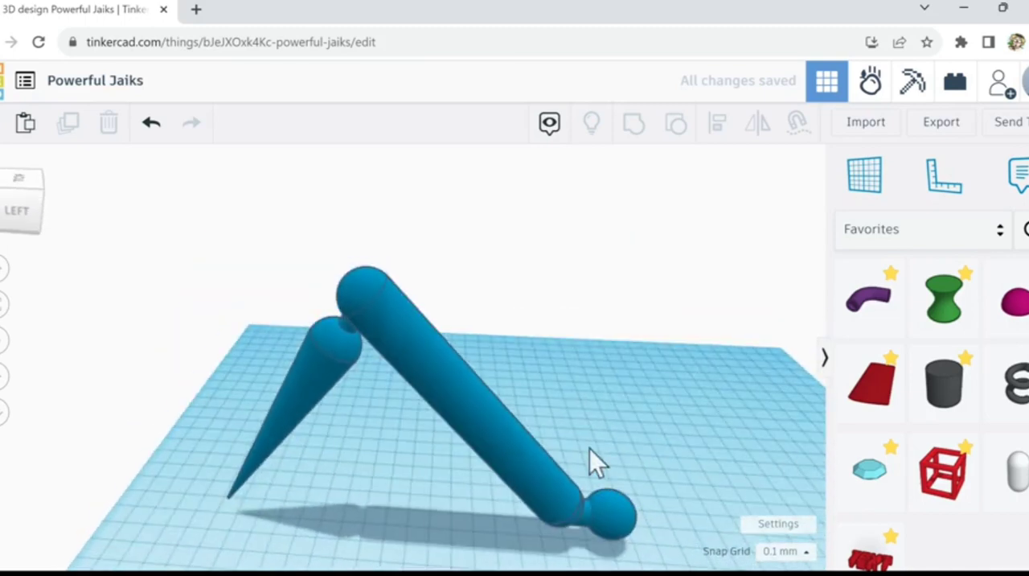
Step: Nudge the knob closer to the bar and raise it slightly so its neck seats in the bar's rounded end
{"action": "left_click", "coordinate": [622, 524]}
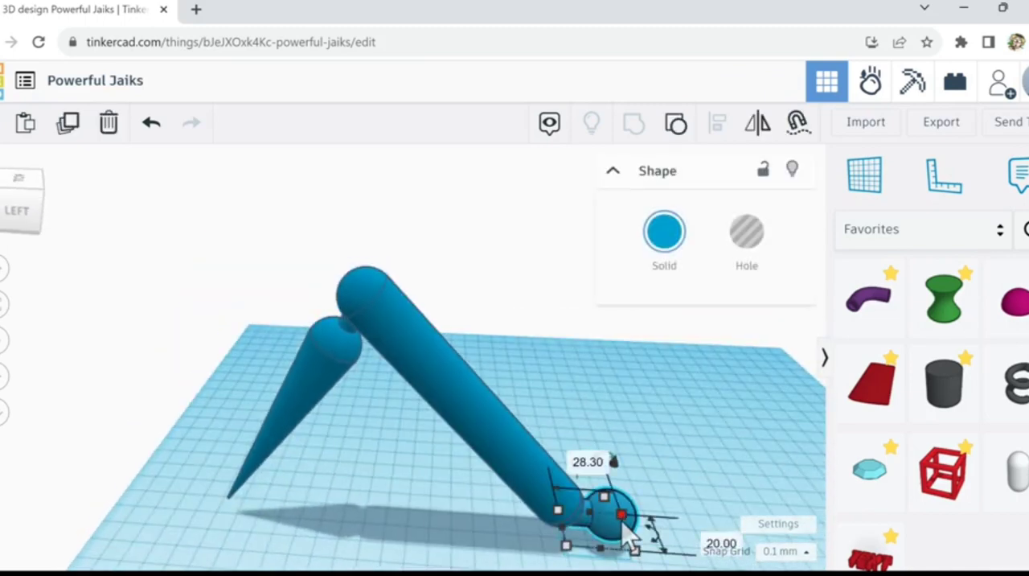
{"action": "key", "text": "f"}
{"action": "scroll", "coordinate": [426, 369], "scroll_direction": "down", "scroll_amount": 1}
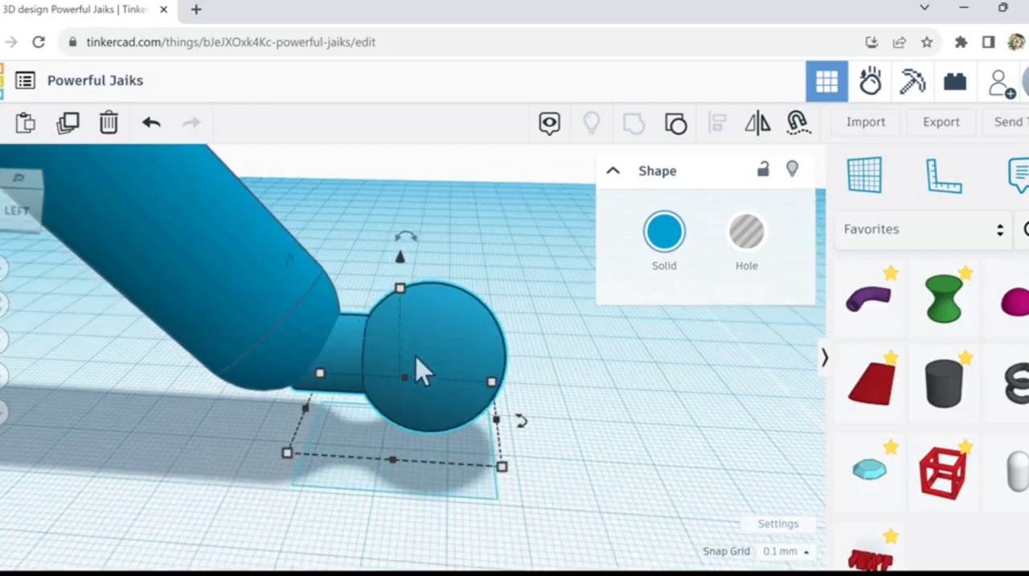
{"action": "key", "text": "Left"}
{"action": "key", "text": "Left"}
{"action": "key", "text": "Left"}
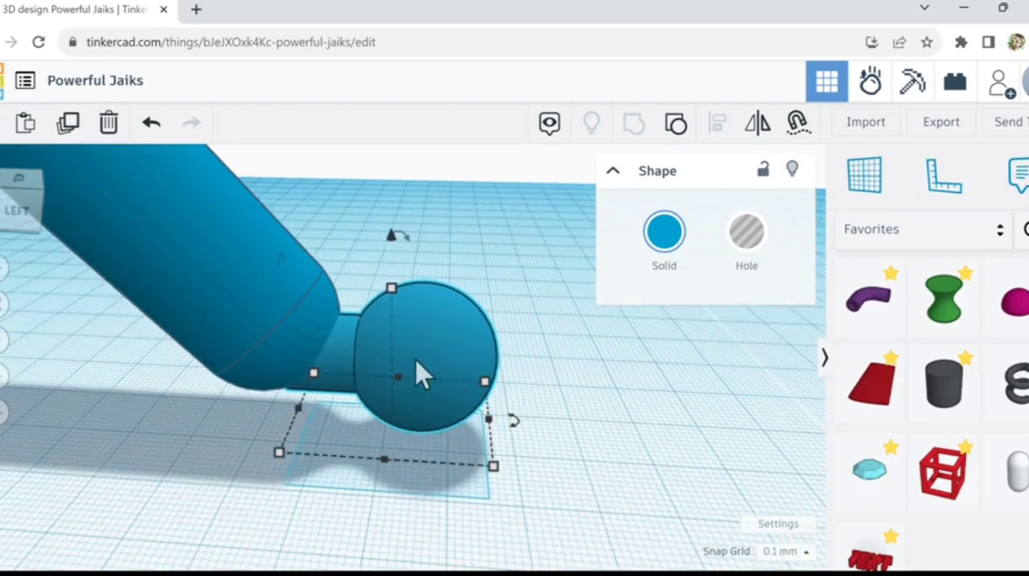
{"action": "key", "text": "Up"}
{"action": "key", "text": "Up"}
{"action": "key", "text": "Up"}
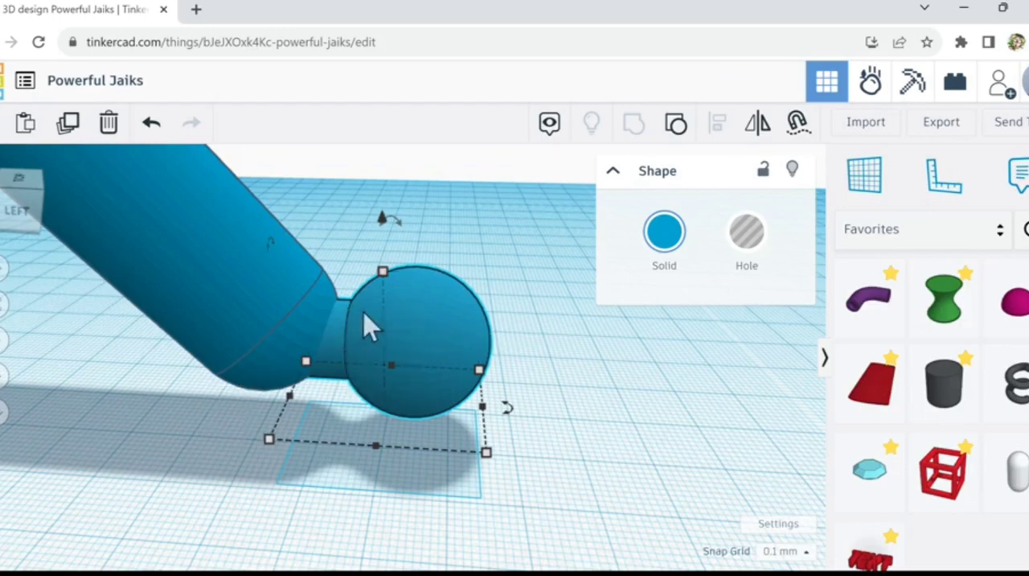
{"action": "scroll", "coordinate": [650, 454], "scroll_direction": "down", "scroll_amount": 5}
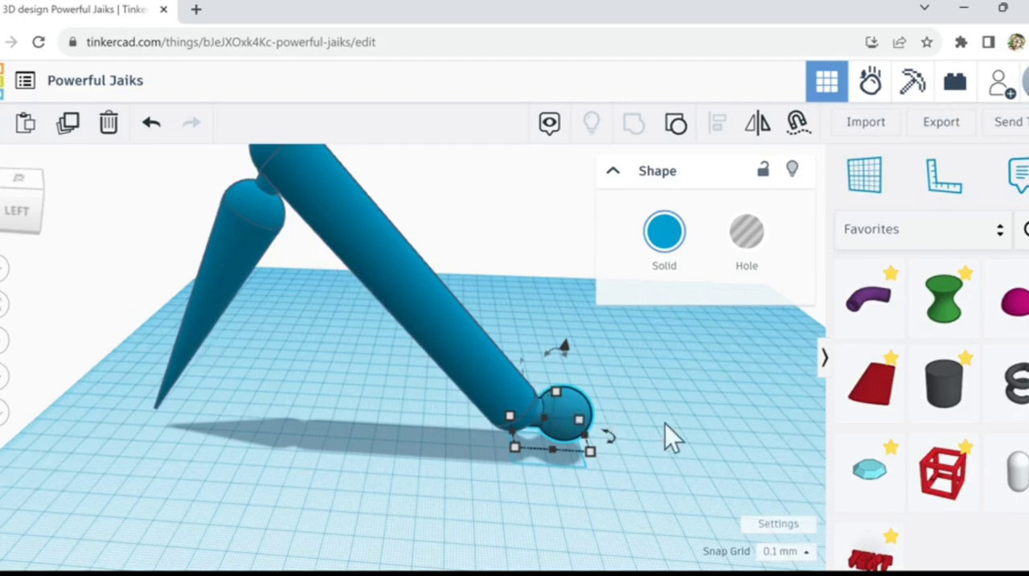
{"action": "scroll", "coordinate": [745, 456], "scroll_direction": "down", "scroll_amount": 3}
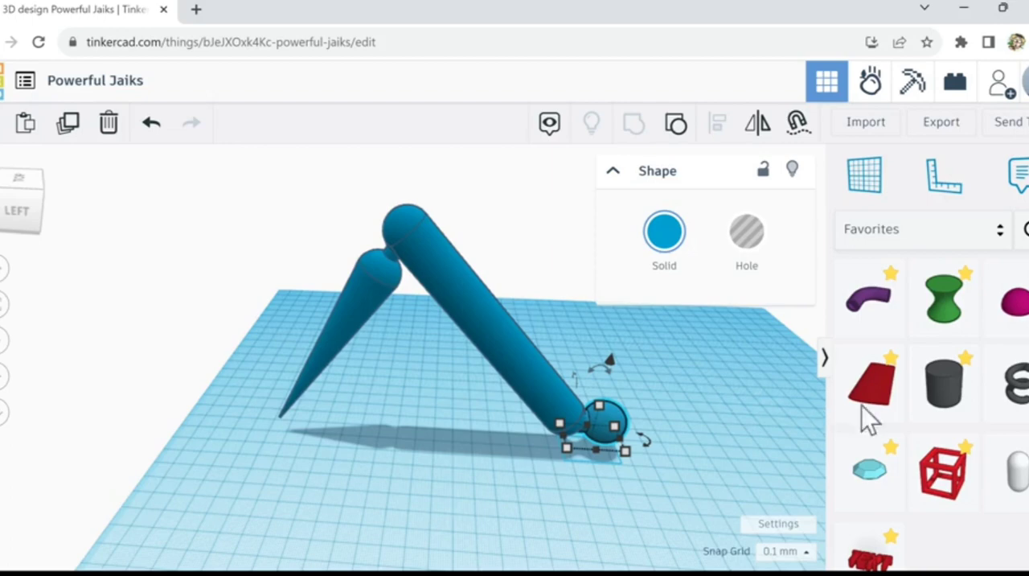
Step: Switch the shapes library from Favorites to Basic Shapes
{"action": "left_click", "coordinate": [1003, 234]}
{"action": "left_click", "coordinate": [616, 427]}
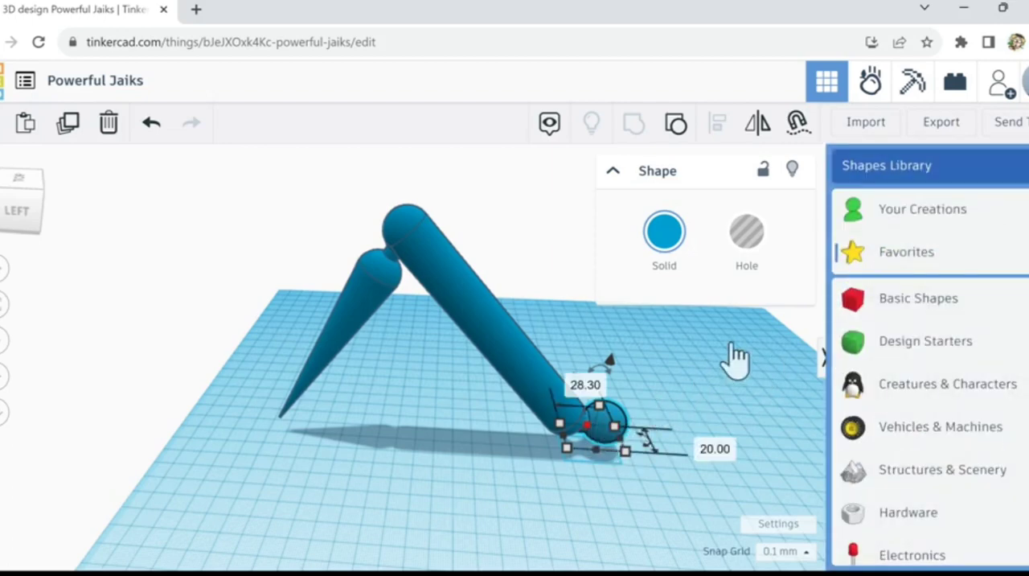
{"action": "left_click", "coordinate": [897, 312]}
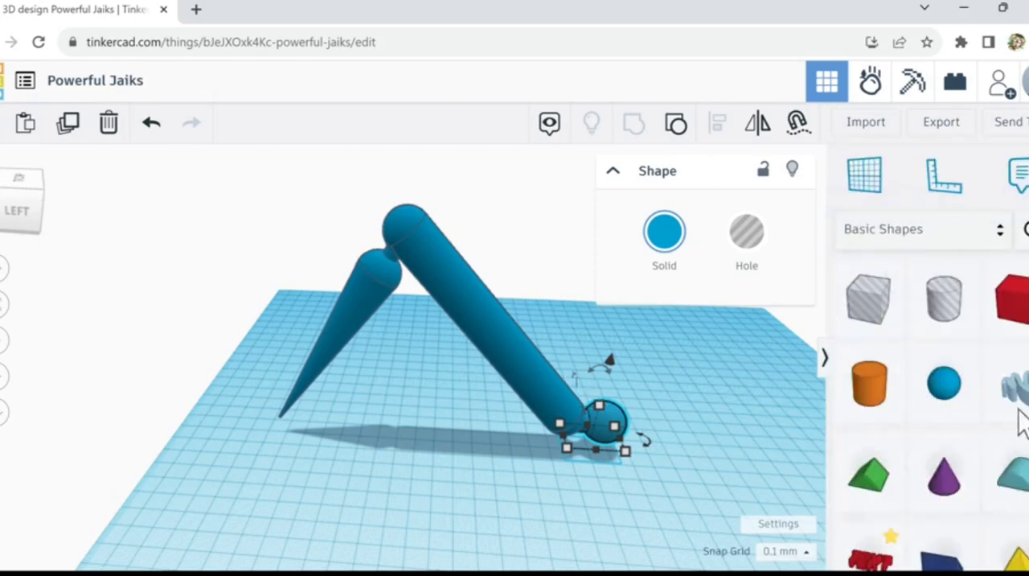
{"action": "scroll", "coordinate": [937, 415], "scroll_direction": "down", "scroll_amount": 3}
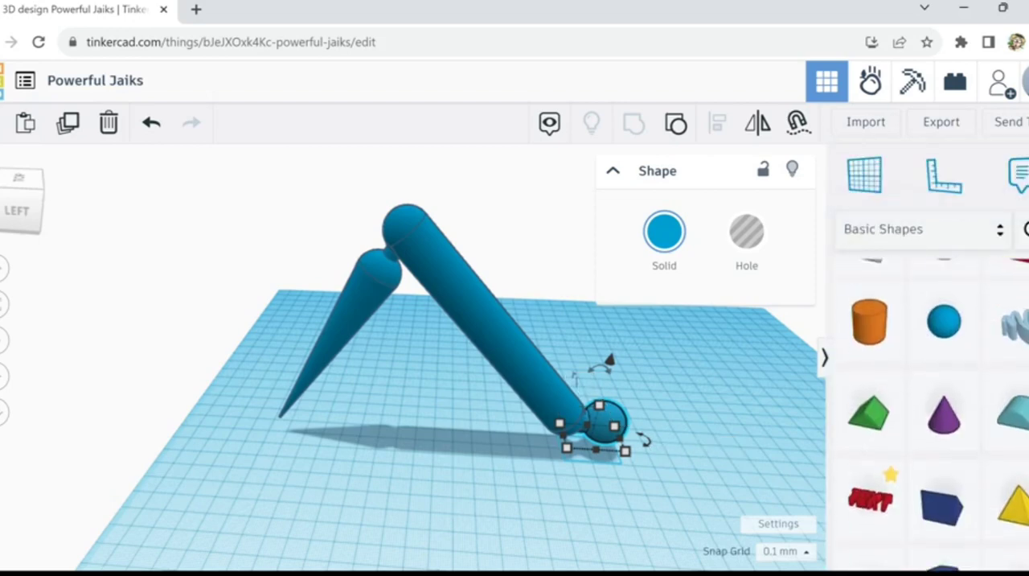
{"action": "scroll", "coordinate": [937, 415], "scroll_direction": "down", "scroll_amount": 1}
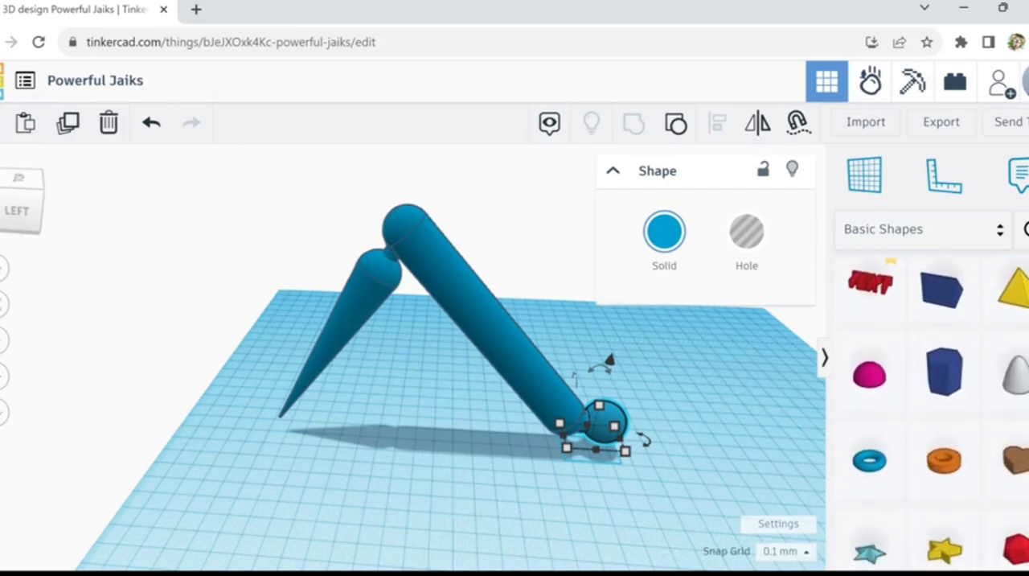
{"action": "scroll", "coordinate": [938, 415], "scroll_direction": "down", "scroll_amount": 2}
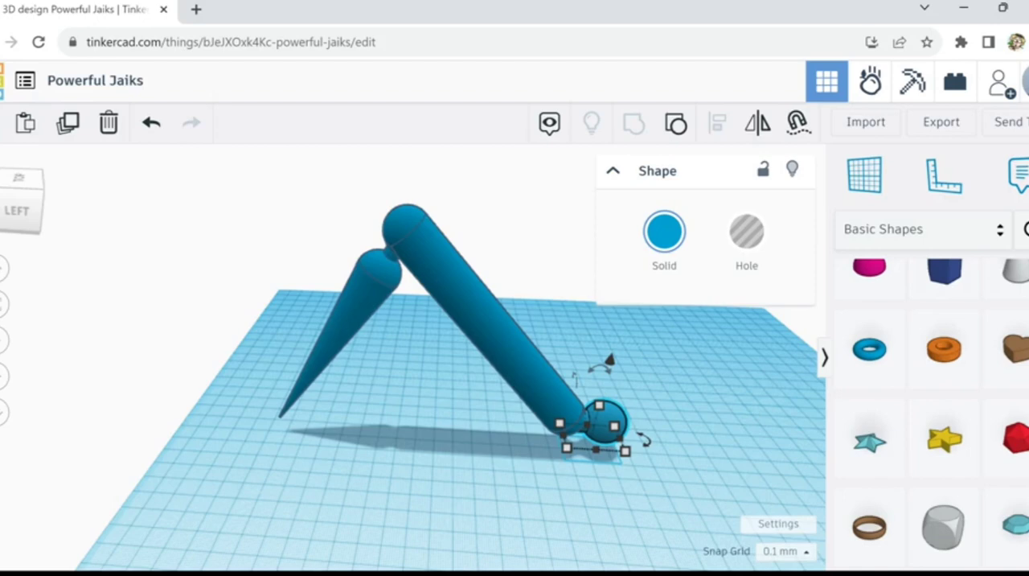
{"action": "left_click", "coordinate": [1020, 546]}
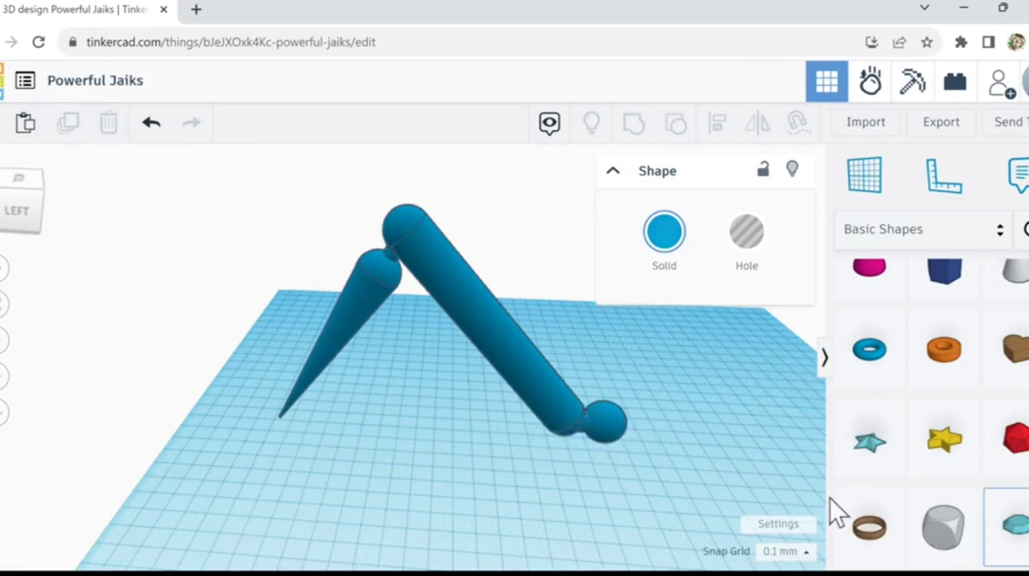
{"action": "left_click", "coordinate": [693, 471]}
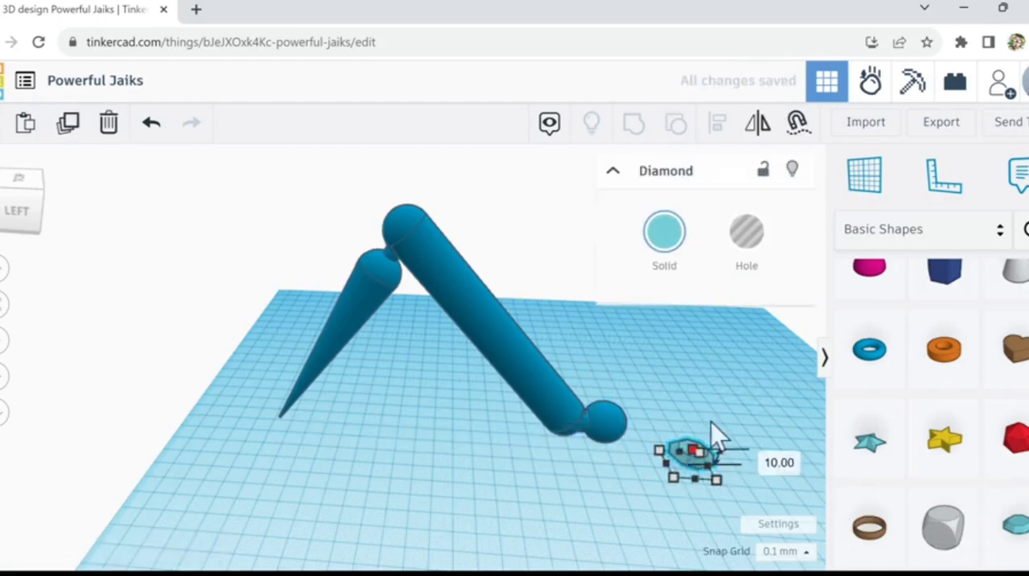
{"action": "left_click_drag", "start_coordinate": [710, 421], "coordinate": [714, 432]}
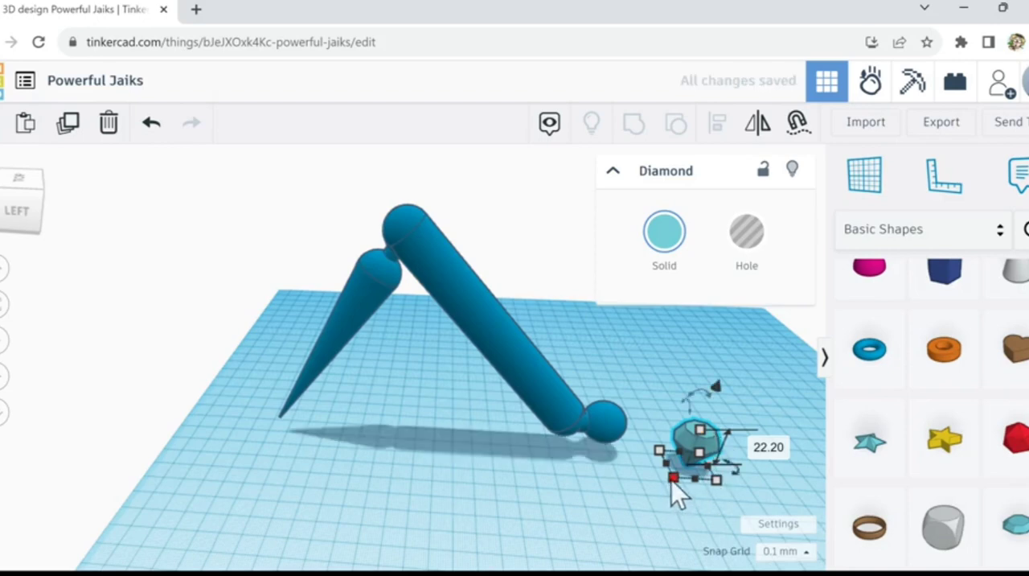
{"action": "left_click_drag", "start_coordinate": [673, 479], "coordinate": [599, 572]}
{"action": "left_click_drag", "start_coordinate": [694, 526], "coordinate": [691, 442]}
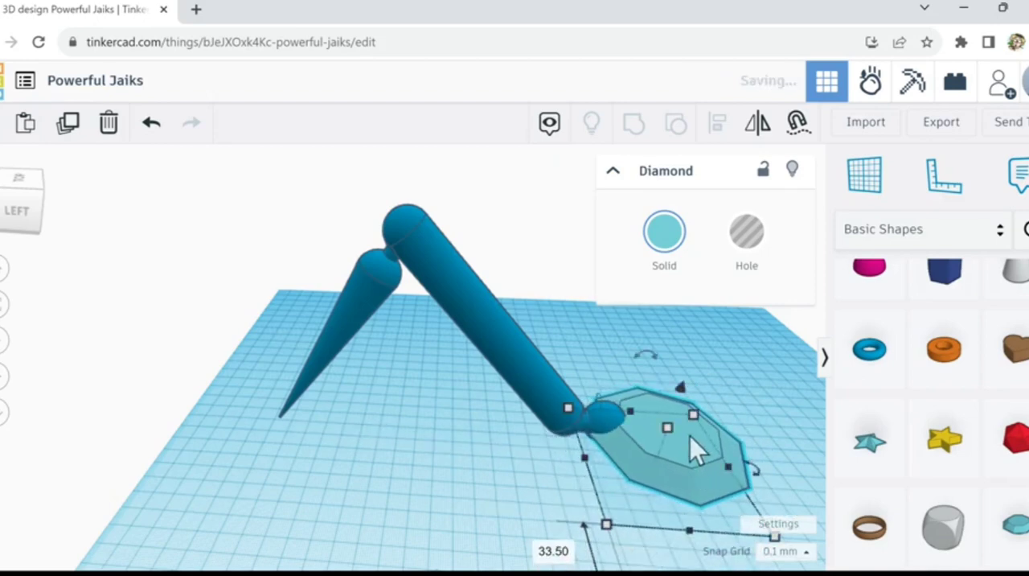
{"action": "left_click", "coordinate": [109, 123]}
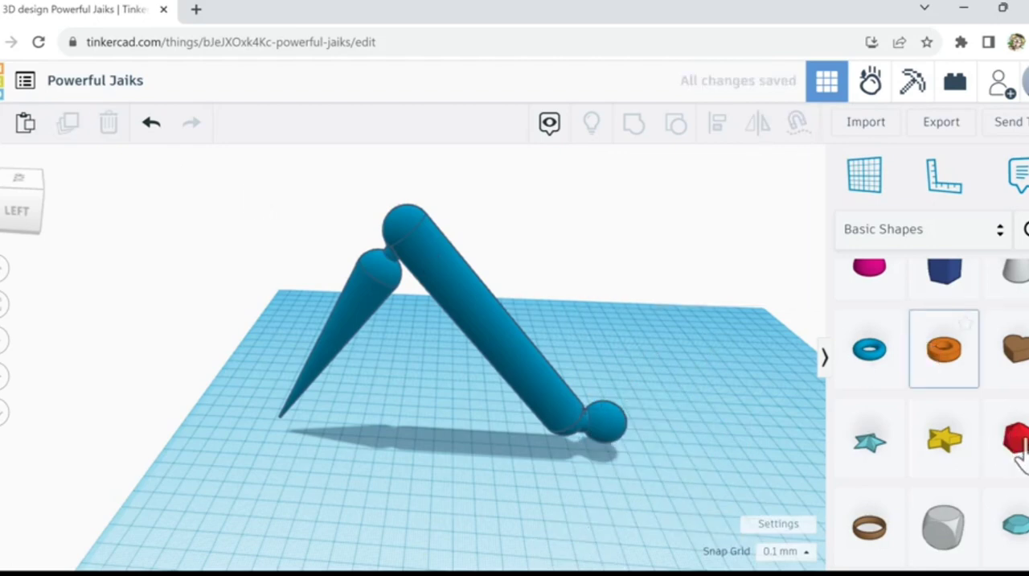
Step: Place a sphere from the basic shapes on the workplane beside the knob and set its Steps to 24
{"action": "scroll", "coordinate": [1020, 459], "scroll_direction": "up", "scroll_amount": 2}
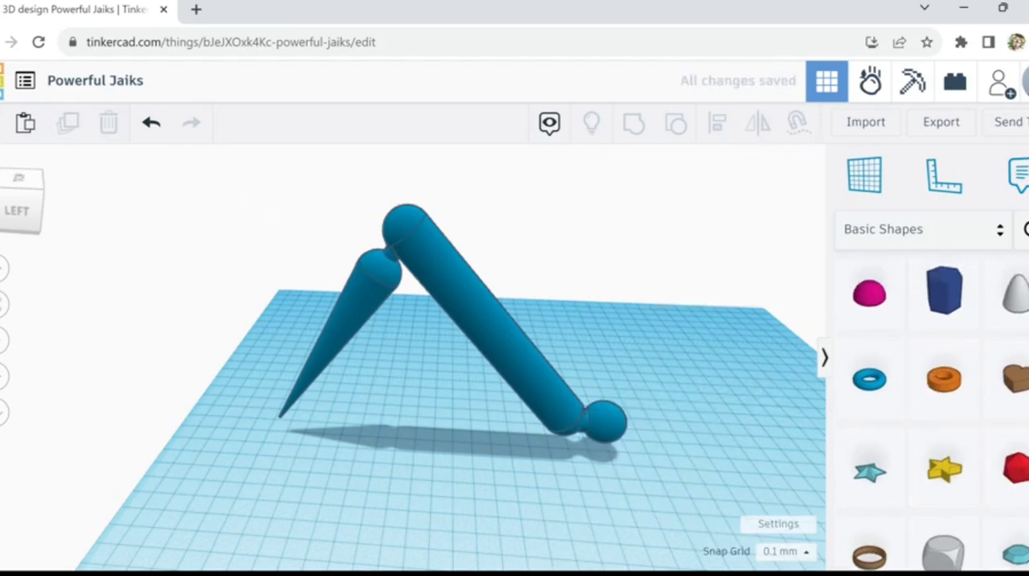
{"action": "scroll", "coordinate": [940, 413], "scroll_direction": "up", "scroll_amount": 5}
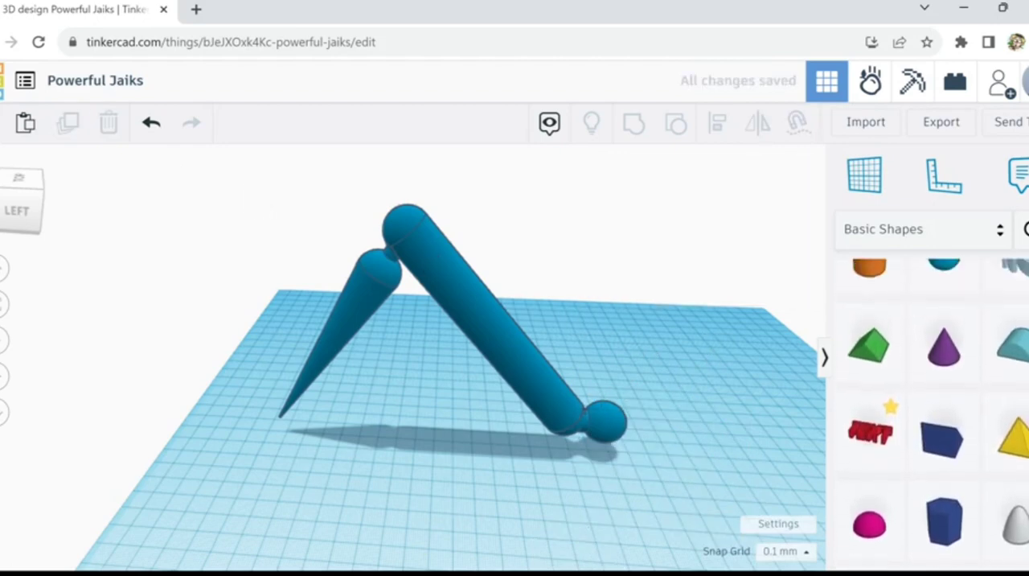
{"action": "scroll", "coordinate": [975, 348], "scroll_direction": "up", "scroll_amount": 3}
{"action": "left_click_drag", "start_coordinate": [950, 383], "coordinate": [791, 416]}
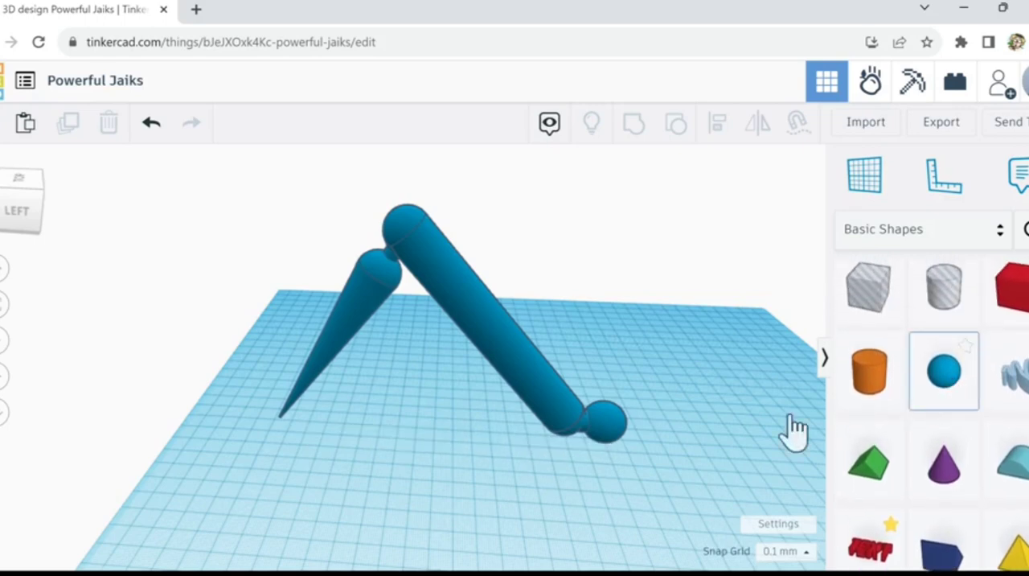
{"action": "left_click", "coordinate": [683, 427]}
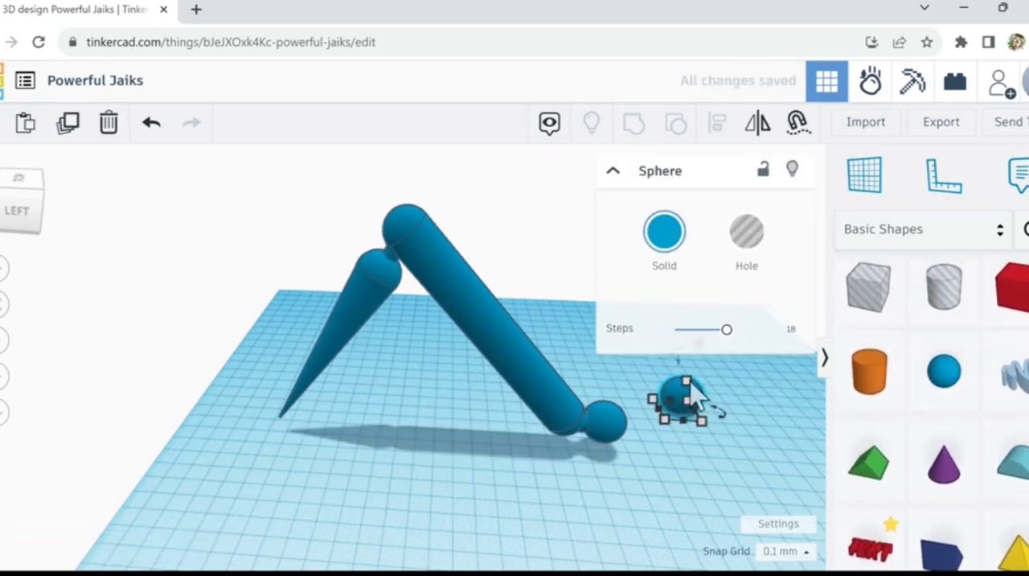
{"action": "left_click_drag", "start_coordinate": [727, 330], "coordinate": [830, 350]}
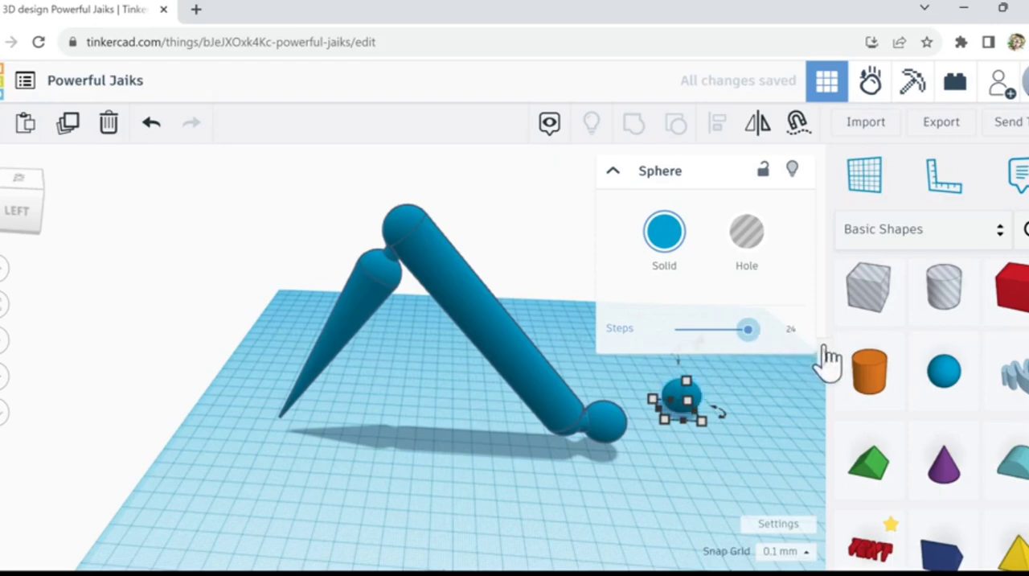
Step: Enlarge the sphere in height, width and length into a big egg-shaped body beside the knob
{"action": "left_click_drag", "start_coordinate": [696, 402], "coordinate": [704, 336]}
{"action": "left_click_drag", "start_coordinate": [703, 455], "coordinate": [730, 536]}
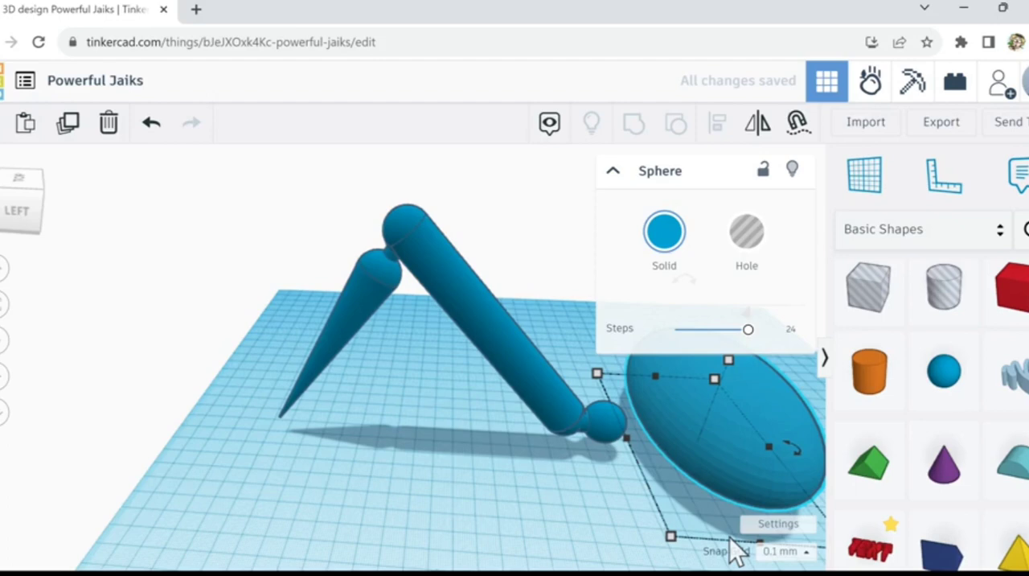
{"action": "left_click", "coordinate": [635, 508]}
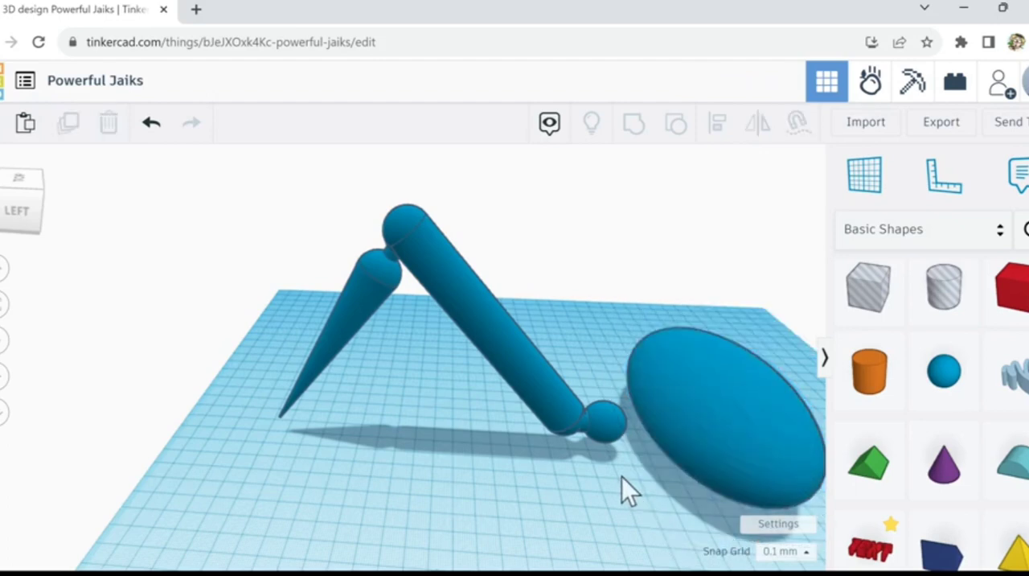
Step: Lower the egg-shaped body in small increments so it sits level with the knob
{"action": "right_click_drag", "start_coordinate": [659, 523], "coordinate": [336, 532]}
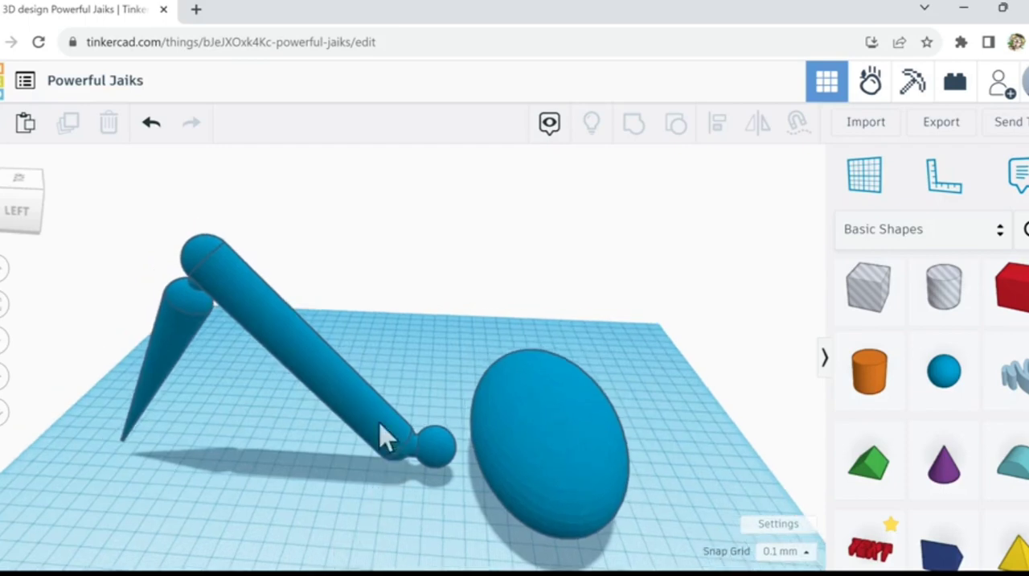
{"action": "middle_click_drag", "start_coordinate": [379, 423], "coordinate": [372, 419]}
{"action": "right_click_drag", "start_coordinate": [417, 526], "coordinate": [402, 527]}
{"action": "left_click", "coordinate": [535, 405]}
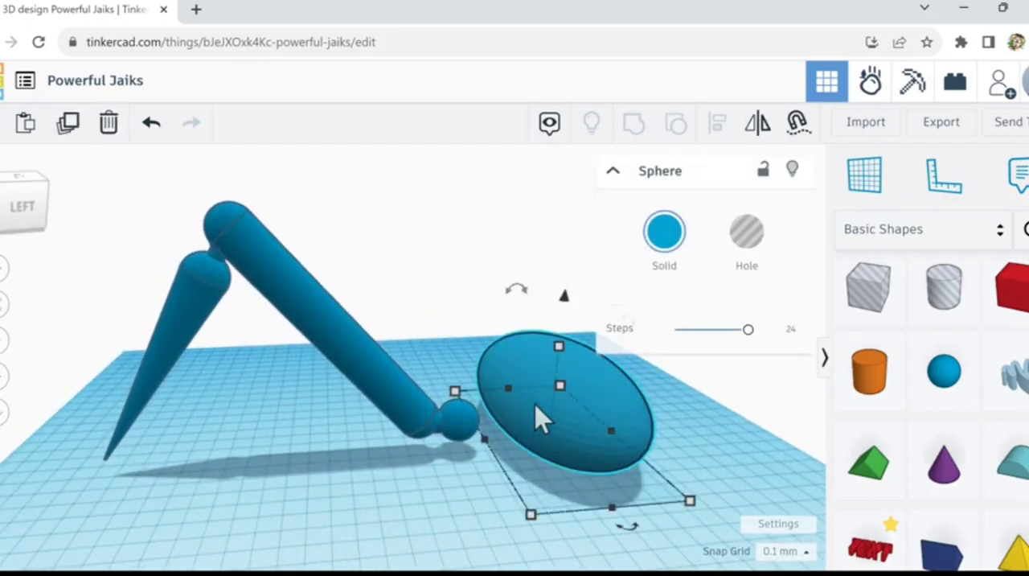
{"action": "key", "text": "ctrl+Down"}
{"action": "key", "text": "ctrl+Down"}
{"action": "key", "text": "ctrl+Down"}
{"action": "key", "text": "ctrl+Down"}
{"action": "key", "text": "ctrl+Down"}
{"action": "key", "text": "ctrl+Down"}
{"action": "key", "text": "ctrl+Down"}
{"action": "key", "text": "ctrl+Down"}
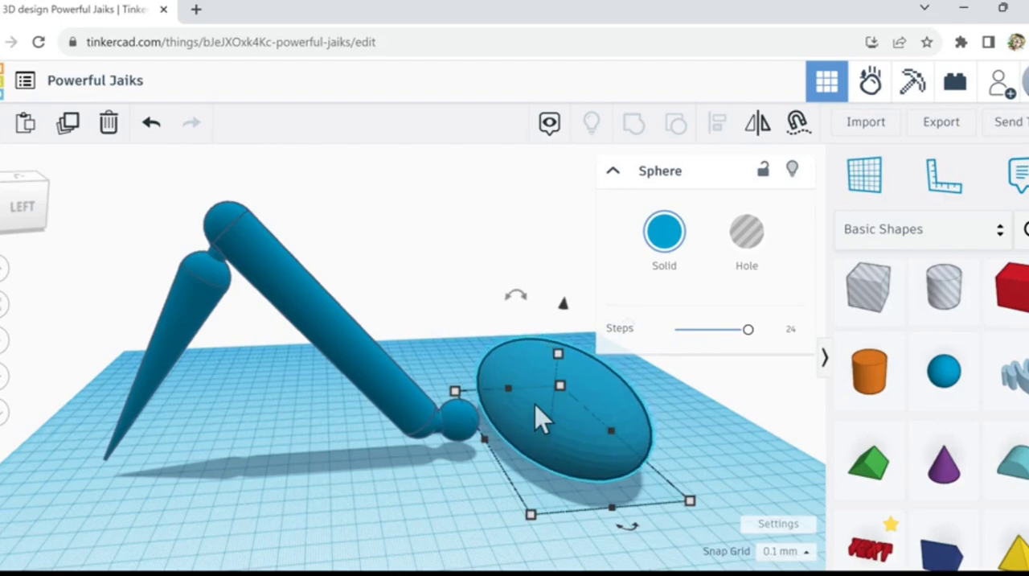
{"action": "key", "text": "ctrl+Down"}
{"action": "key", "text": "ctrl+Down"}
{"action": "key", "text": "ctrl+Down"}
{"action": "key", "text": "ctrl+Down"}
{"action": "key", "text": "ctrl+Down"}
{"action": "key", "text": "ctrl+Down"}
{"action": "key", "text": "ctrl+Down"}
{"action": "key", "text": "ctrl+Down"}
{"action": "key", "text": "ctrl+Down"}
{"action": "key", "text": "ctrl+Down"}
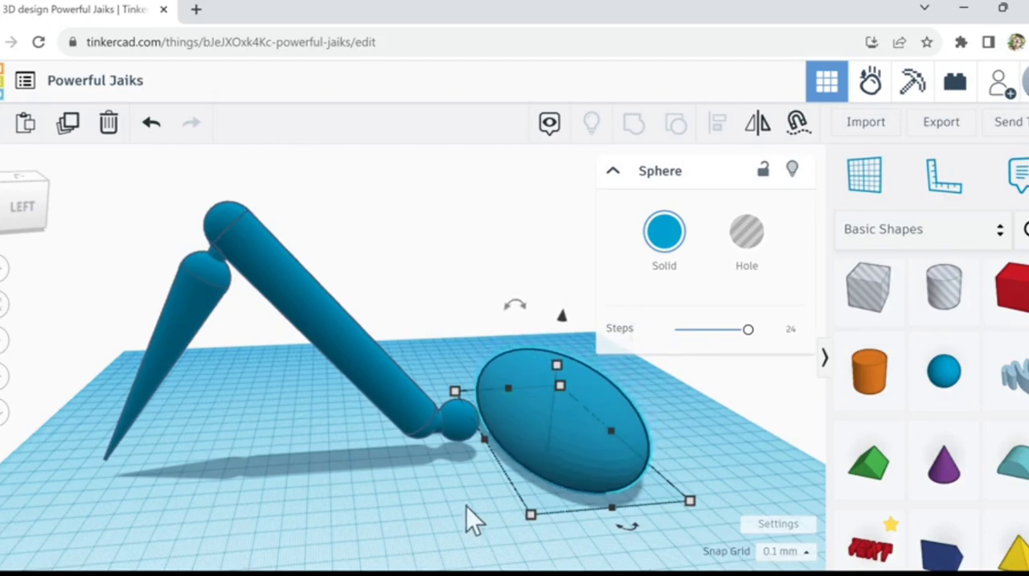
Step: Check the body against the knob from the side and above, and nudge it slightly closer to the knob
{"action": "right_click_drag", "start_coordinate": [467, 481], "coordinate": [465, 472]}
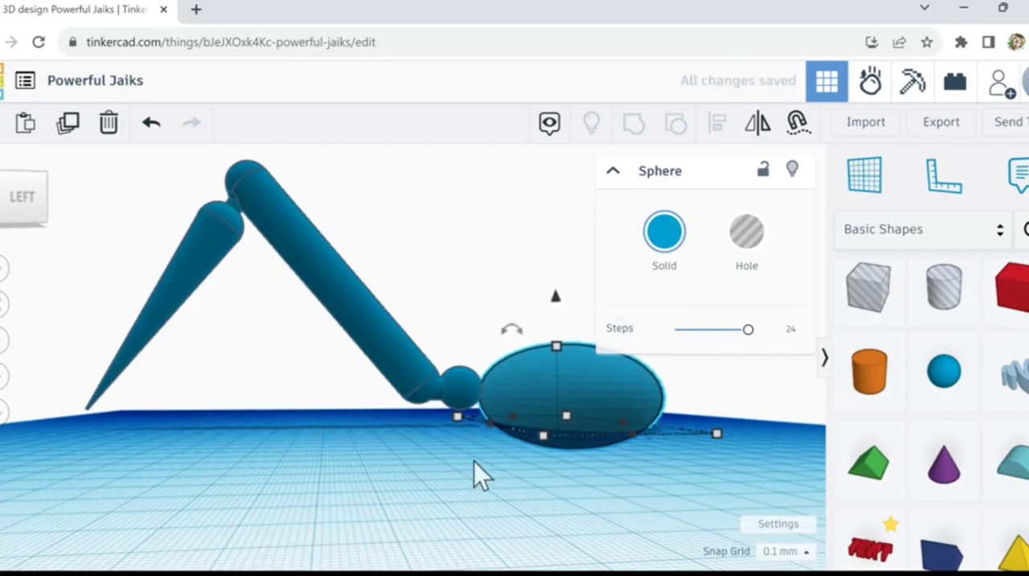
{"action": "right_click_drag", "start_coordinate": [469, 494], "coordinate": [434, 531]}
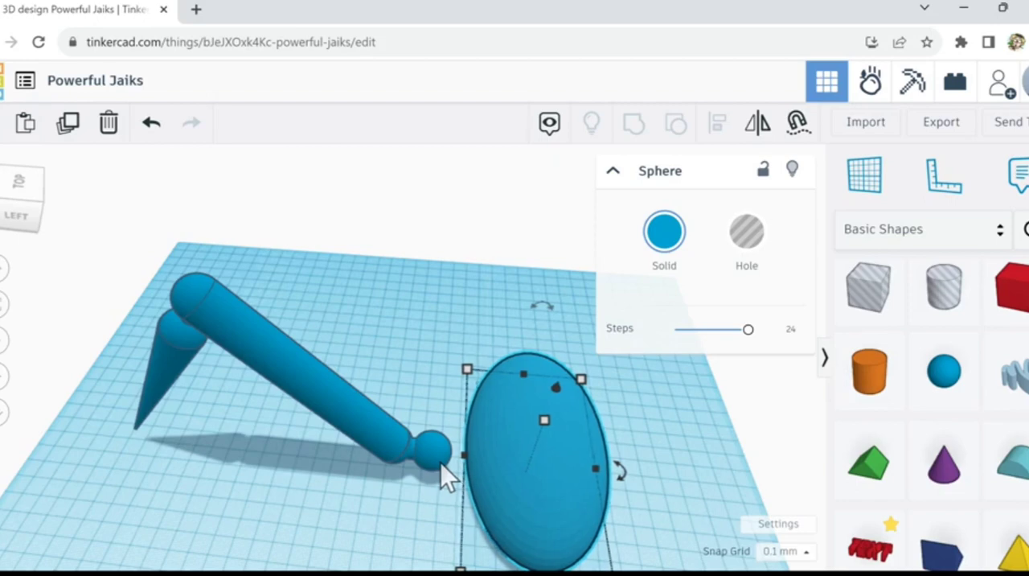
{"action": "key", "text": "Right"}
{"action": "key", "text": "Left"}
{"action": "key", "text": "Left"}
{"action": "left_click", "coordinate": [437, 506]}
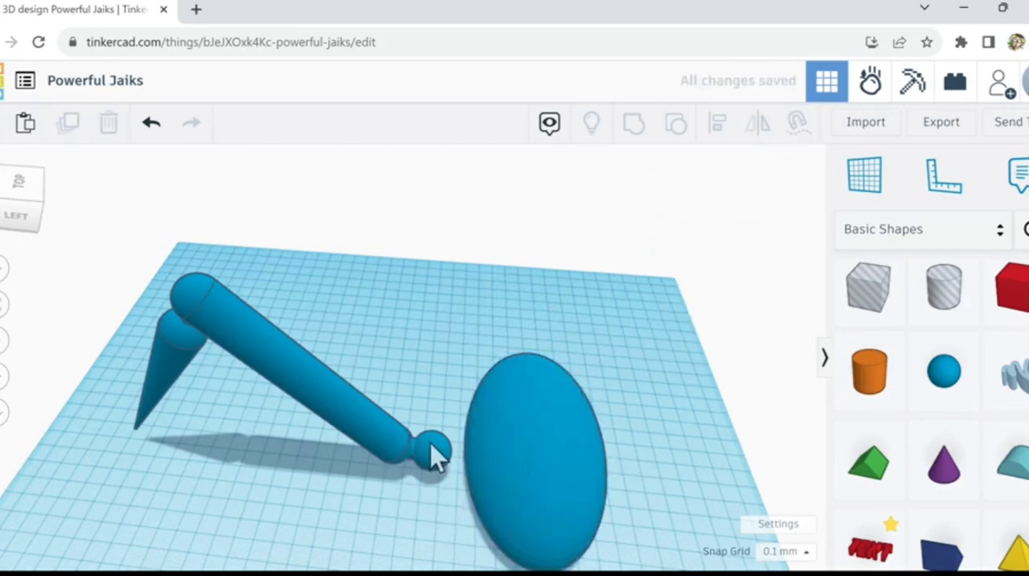
Step: Group the ball knob with the cone-and-bar limb into one shape, keeping the knob in its seated position
{"action": "left_click_drag", "start_coordinate": [435, 461], "coordinate": [438, 414]}
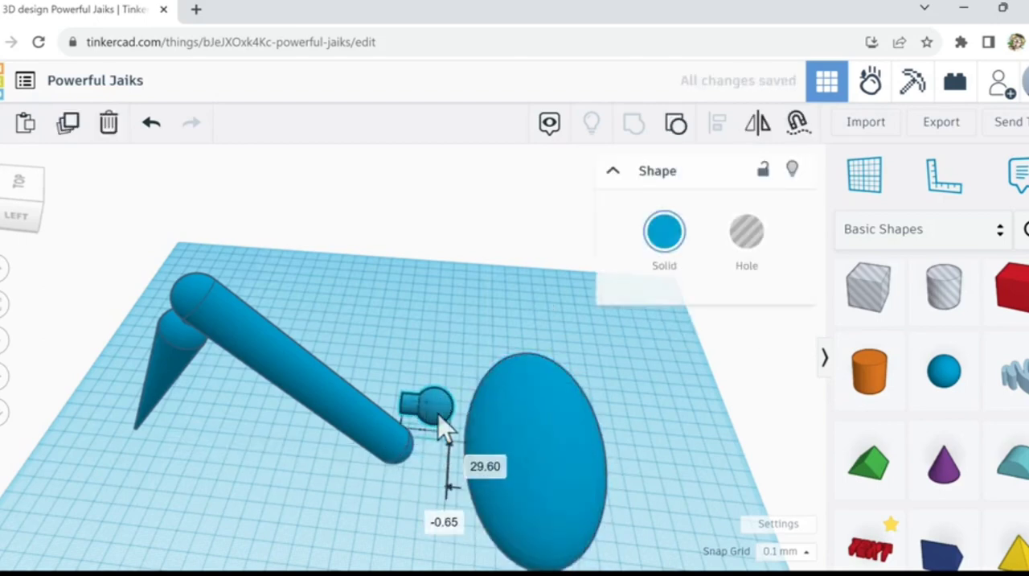
{"action": "left_click", "coordinate": [151, 123]}
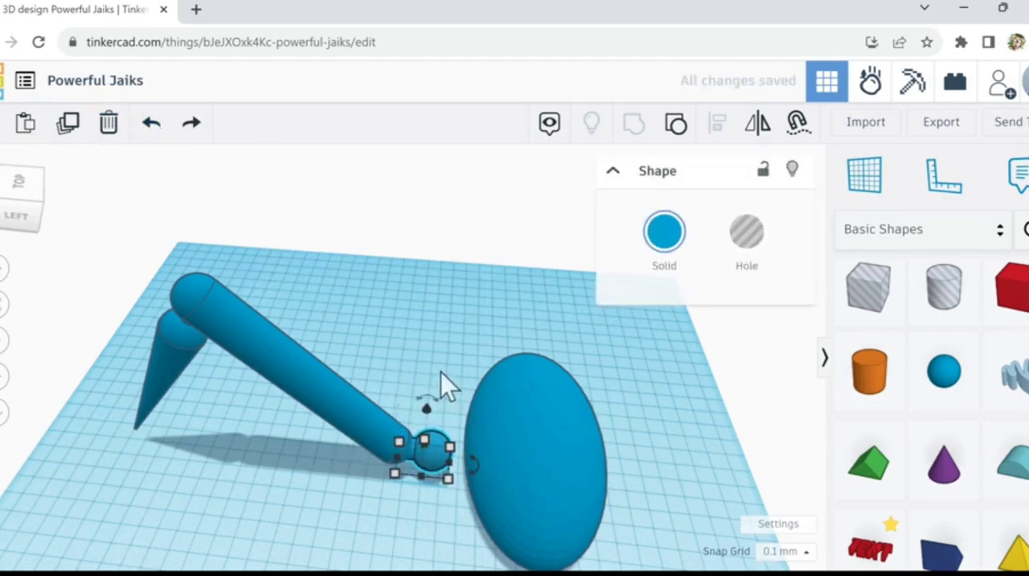
{"action": "left_click_drag", "start_coordinate": [191, 451], "coordinate": [119, 463]}
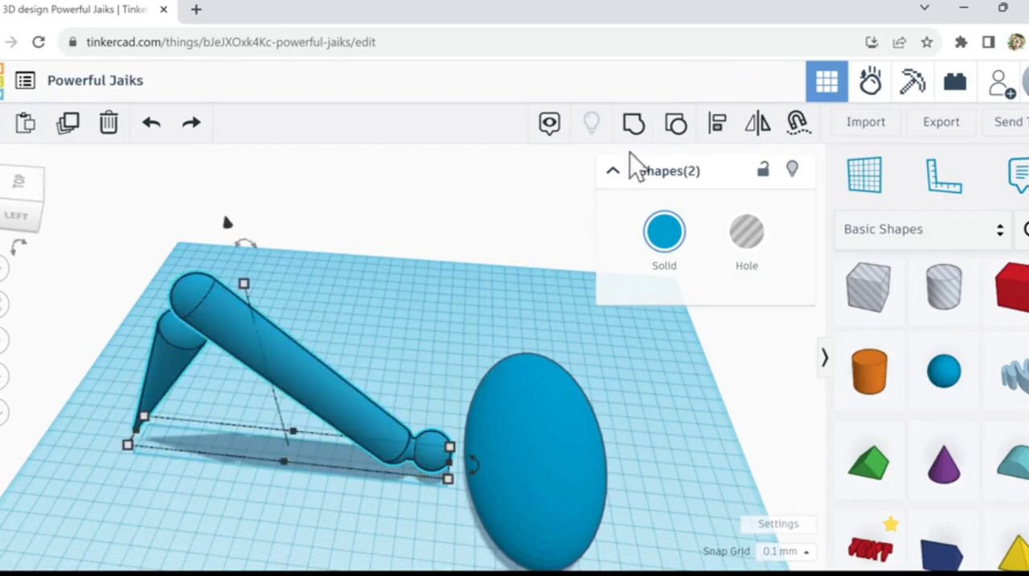
{"action": "left_click", "coordinate": [634, 122]}
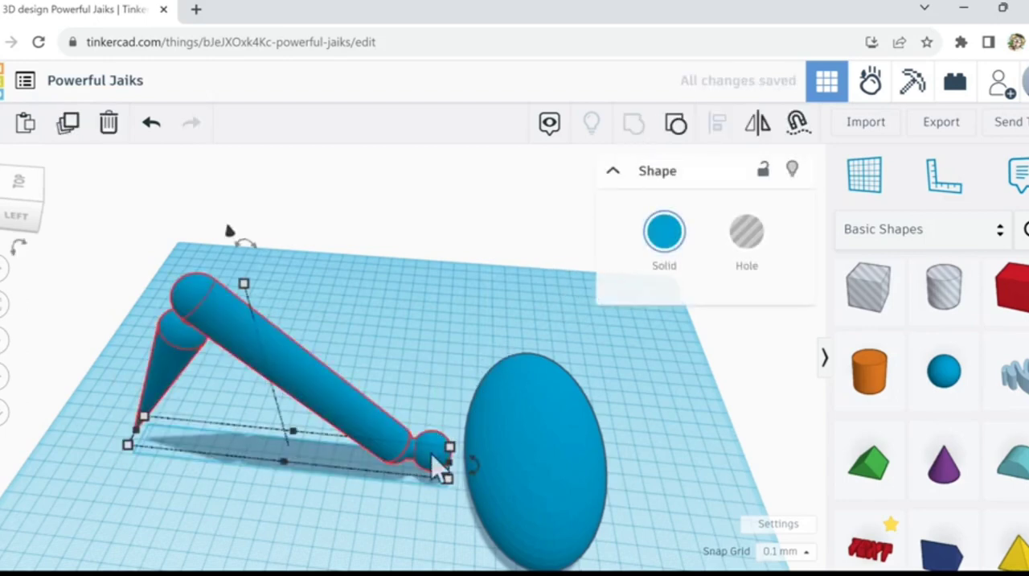
Step: Inspect the knob joint up close and duplicate the grouped limb in place
{"action": "scroll", "coordinate": [446, 559], "scroll_direction": "up", "scroll_amount": 5}
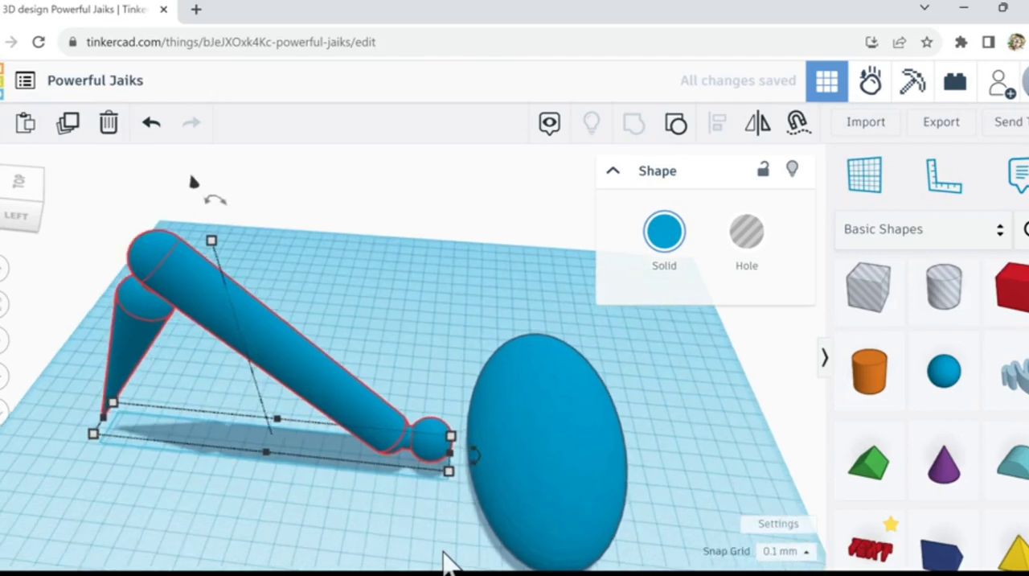
{"action": "scroll", "coordinate": [438, 559], "scroll_direction": "up", "scroll_amount": 4}
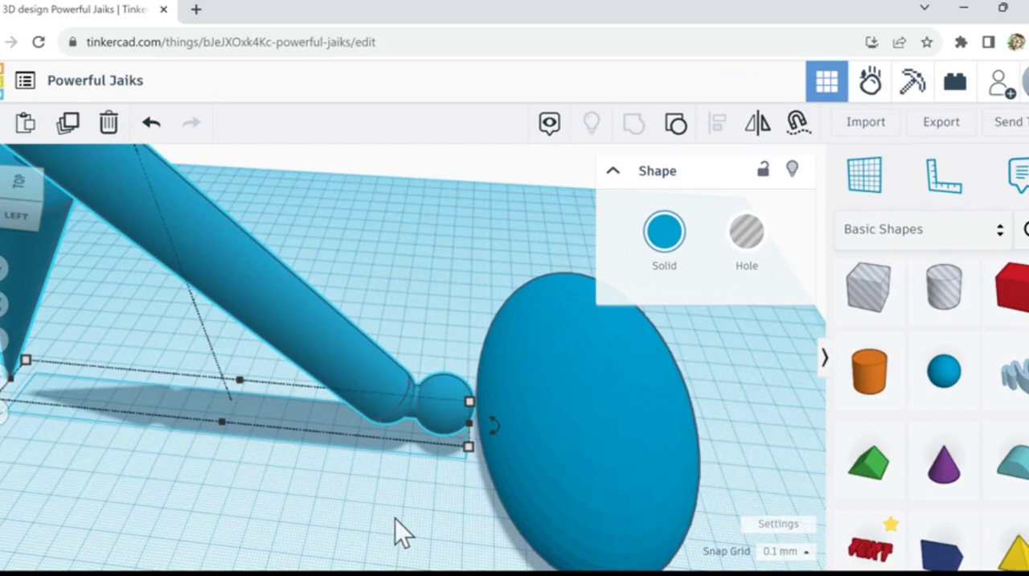
{"action": "scroll", "coordinate": [406, 504], "scroll_direction": "down", "scroll_amount": 5}
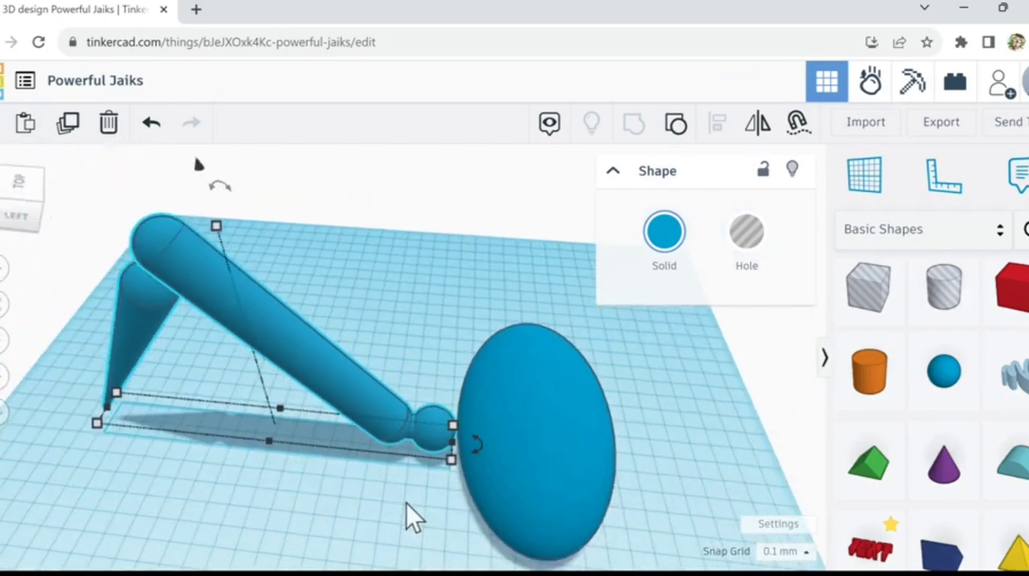
{"action": "key", "text": "ctrl+d"}
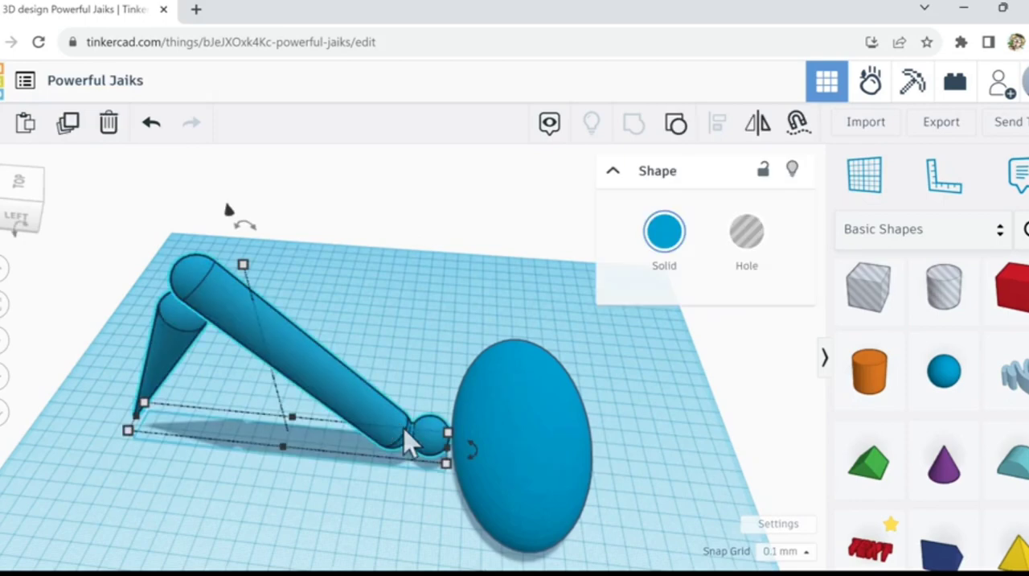
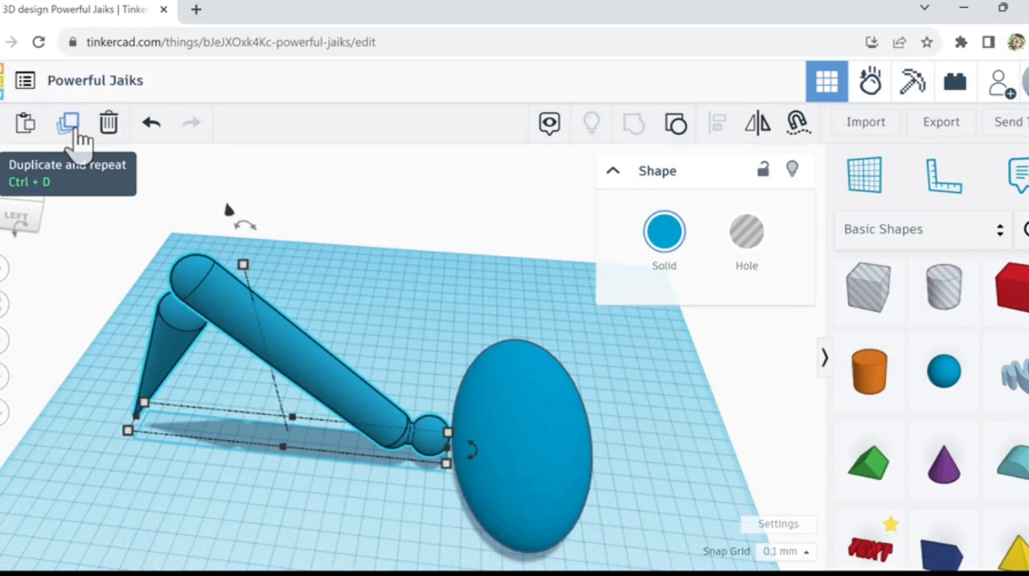
Step: Duplicate the grouped limb and shift the copy sideways along the egg-shaped body until it is clear of the original
{"action": "left_click", "coordinate": [78, 139]}
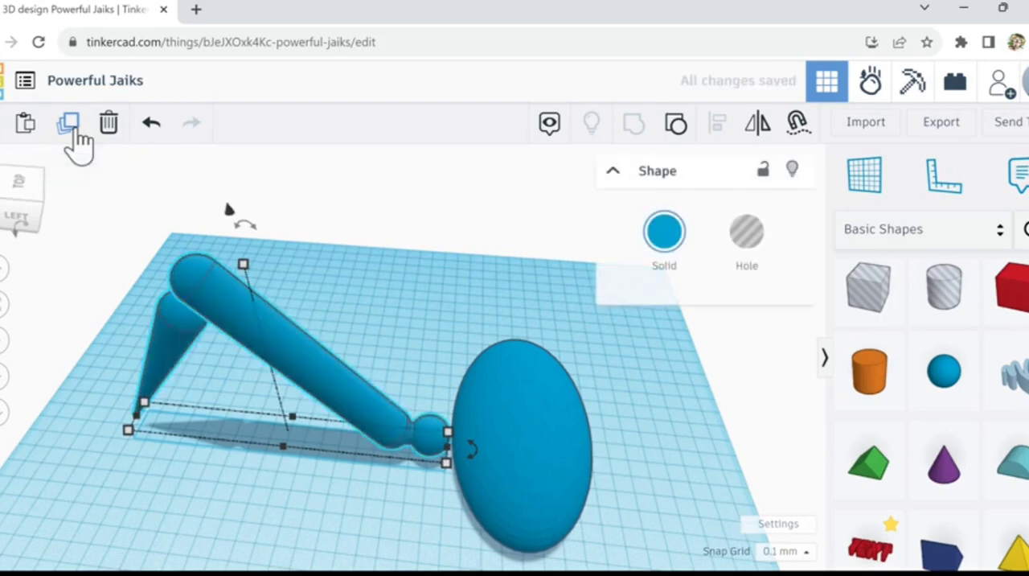
{"action": "key", "text": "Up"}
{"action": "key", "text": "Up"}
{"action": "key", "text": "Up"}
{"action": "key", "text": "Up"}
{"action": "key", "text": "Up"}
{"action": "key", "text": "Up"}
{"action": "key", "text": "Up"}
{"action": "key", "text": "Up"}
{"action": "key", "text": "Up"}
{"action": "key", "text": "Up"}
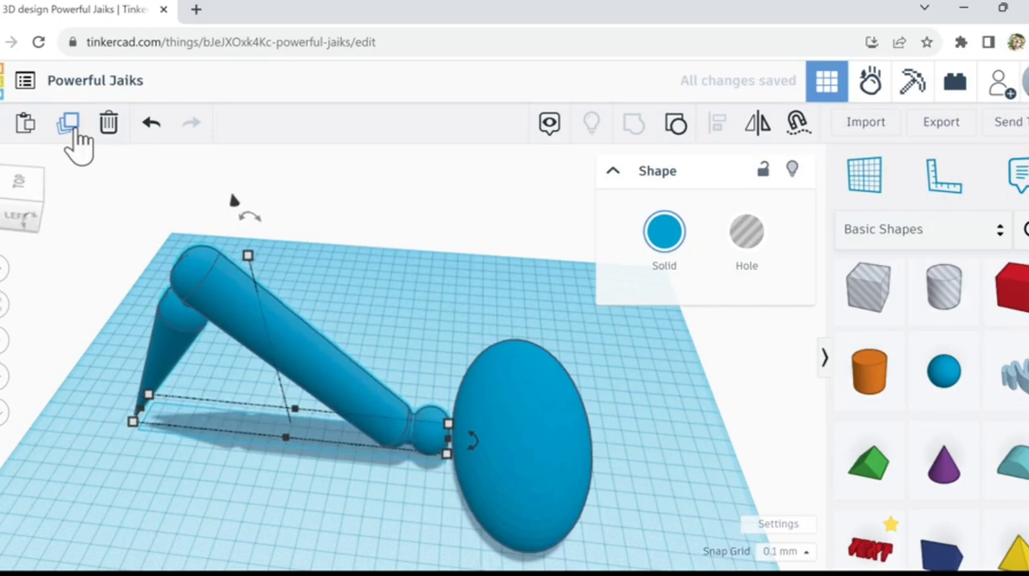
{"action": "key", "text": "Up"}
{"action": "key", "text": "Up"}
{"action": "key", "text": "Up"}
{"action": "key", "text": "Up"}
{"action": "key", "text": "Up"}
{"action": "key", "text": "Up"}
{"action": "key", "text": "Up"}
{"action": "key", "text": "Up"}
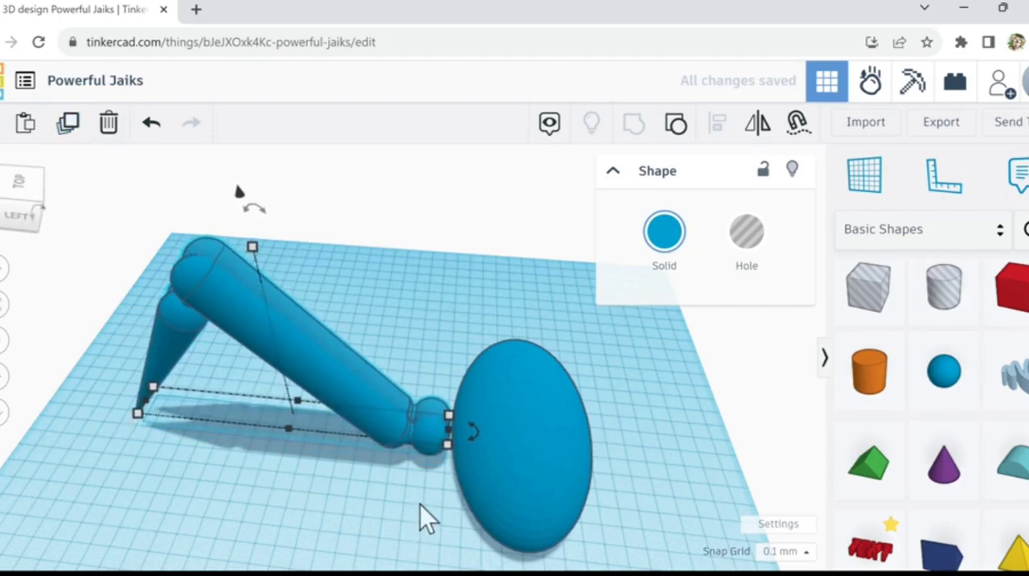
{"action": "key", "text": "Up"}
{"action": "key", "text": "Up"}
{"action": "key", "text": "Up"}
{"action": "key", "text": "Up"}
{"action": "key", "text": "Up"}
{"action": "key", "text": "Up"}
{"action": "key", "text": "Up"}
{"action": "key", "text": "Up"}
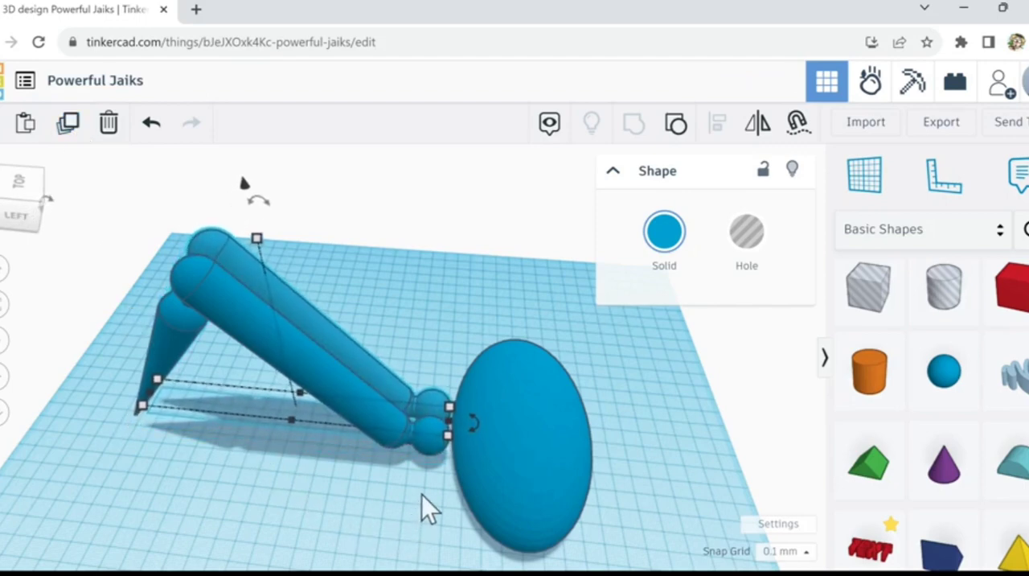
{"action": "key", "text": "Up"}
{"action": "key", "text": "Up"}
{"action": "key", "text": "Up"}
{"action": "key", "text": "Up"}
{"action": "key", "text": "Up"}
{"action": "key", "text": "Up"}
{"action": "right_click_drag", "start_coordinate": [426, 490], "coordinate": [431, 533]}
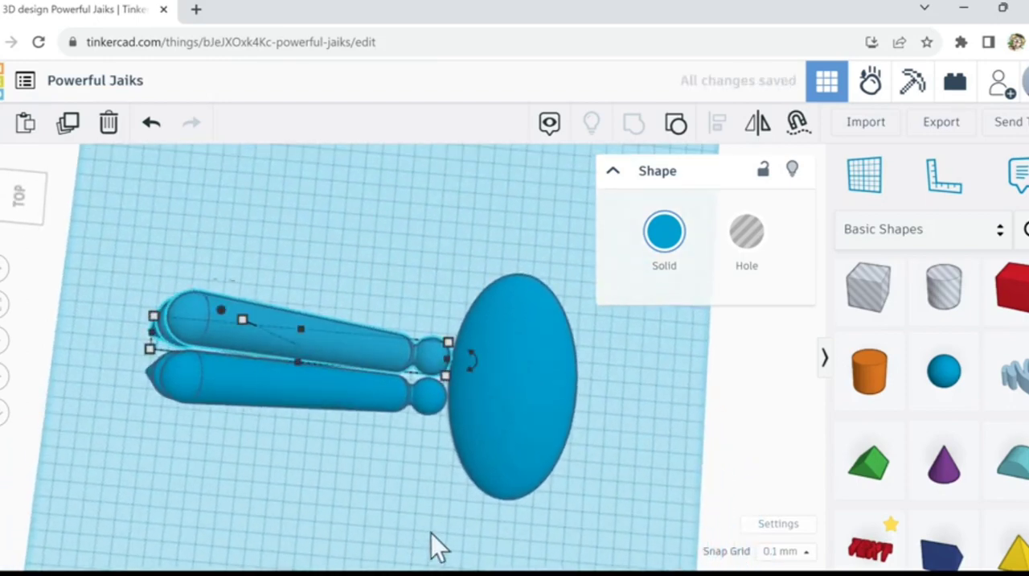
{"action": "key", "text": "Up"}
{"action": "key", "text": "Up"}
{"action": "key", "text": "Up"}
{"action": "key", "text": "Up"}
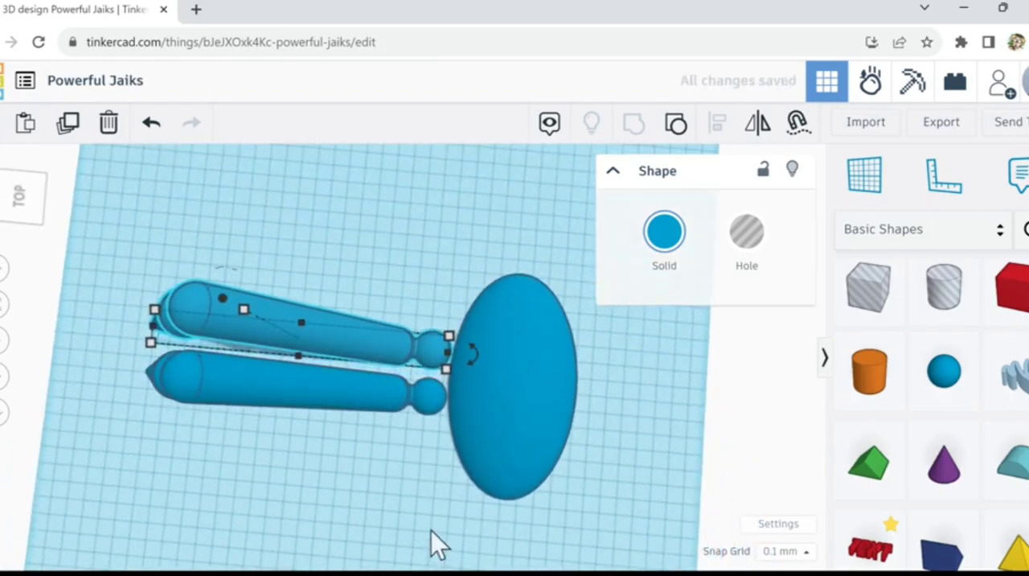
Step: Nudge the second limb slightly toward the egg-shaped body so its knob sits close to the curved side
{"action": "scroll", "coordinate": [455, 418], "scroll_direction": "up", "scroll_amount": 5}
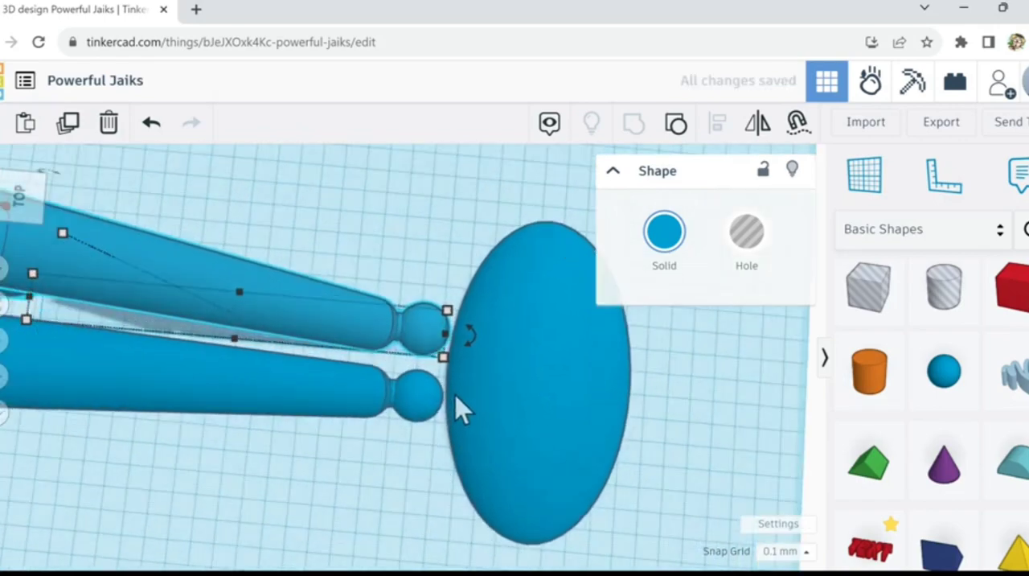
{"action": "scroll", "coordinate": [456, 396], "scroll_direction": "up", "scroll_amount": 2}
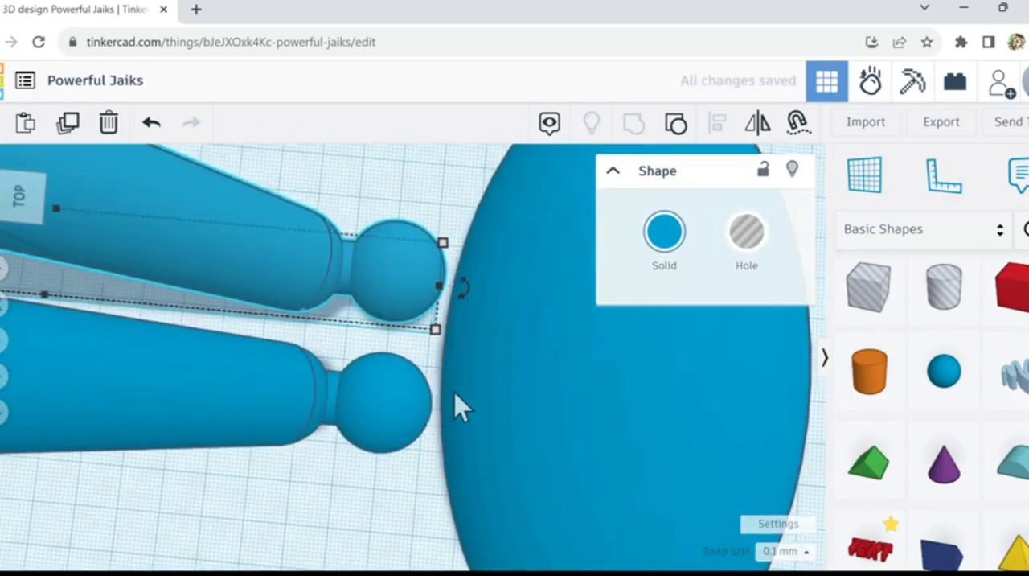
{"action": "key", "text": "Right"}
{"action": "key", "text": "Right"}
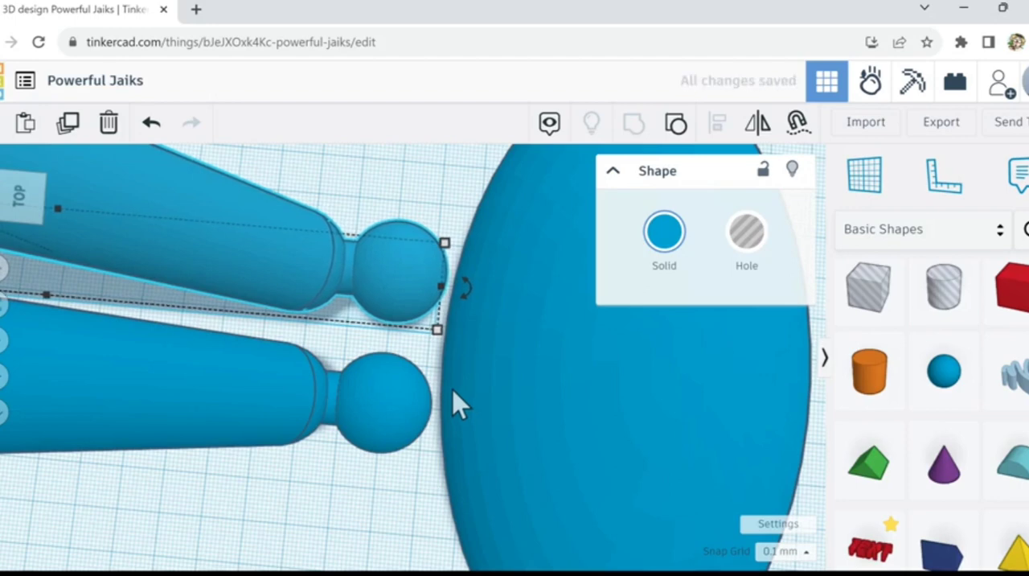
{"action": "scroll", "coordinate": [456, 402], "scroll_direction": "down", "scroll_amount": 1}
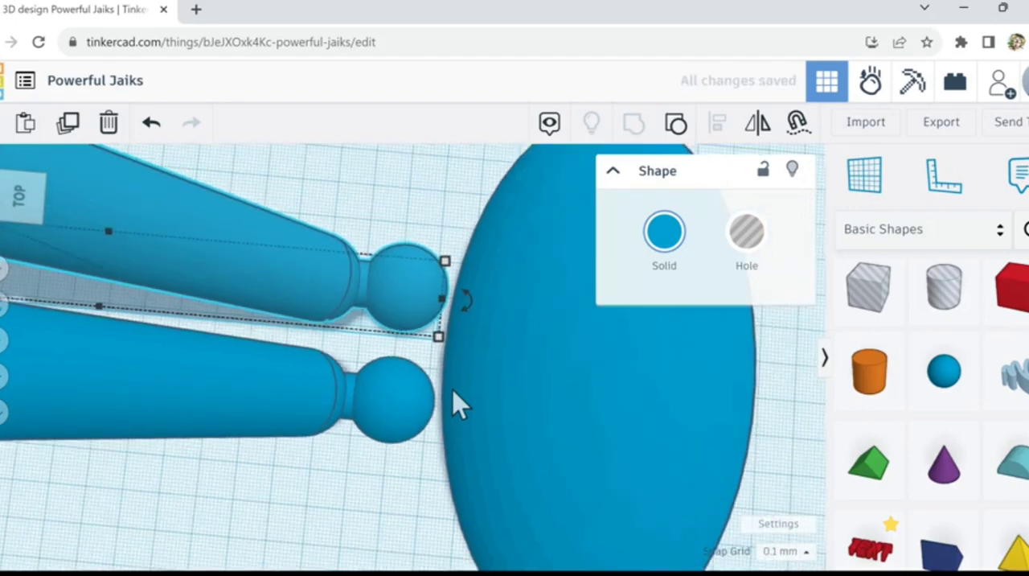
{"action": "scroll", "coordinate": [454, 402], "scroll_direction": "down", "scroll_amount": 2}
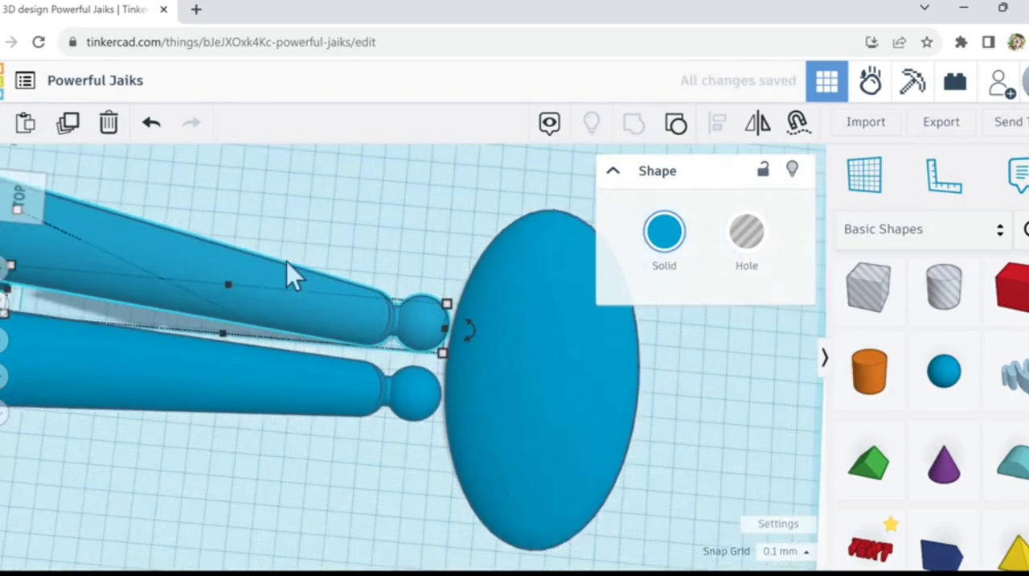
Step: Duplicate the second limb with the same offset and nudge the third limb's knob toward the curved side of the body
{"action": "left_click", "coordinate": [68, 125]}
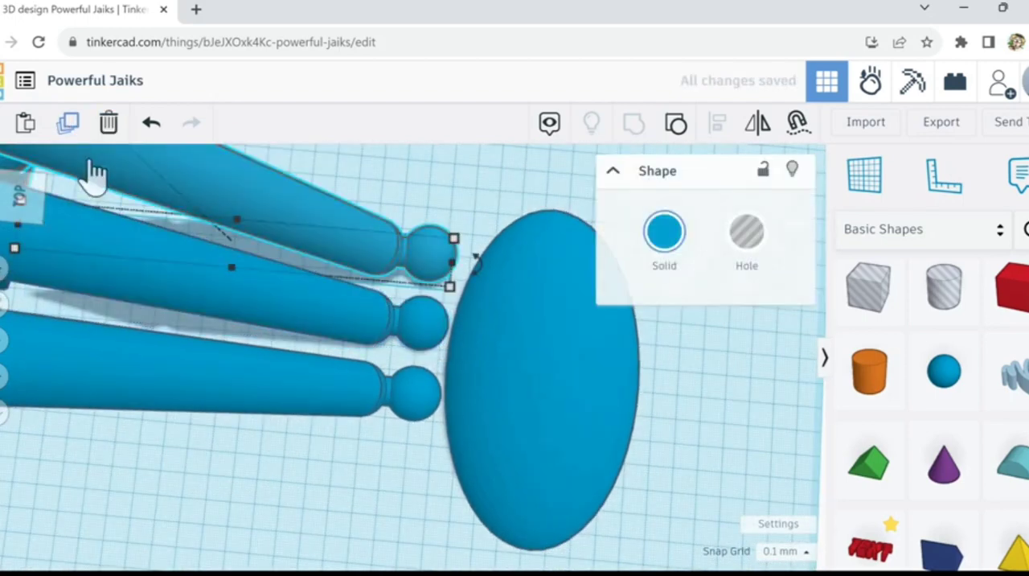
{"action": "left_click_drag", "start_coordinate": [124, 222], "coordinate": [132, 227]}
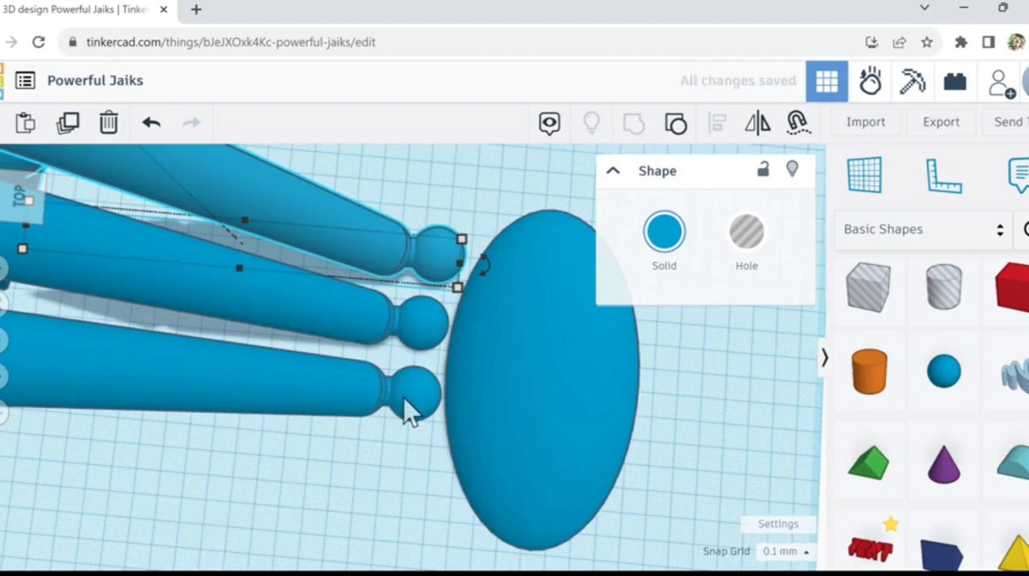
{"action": "key", "text": "Right"}
{"action": "key", "text": "Right"}
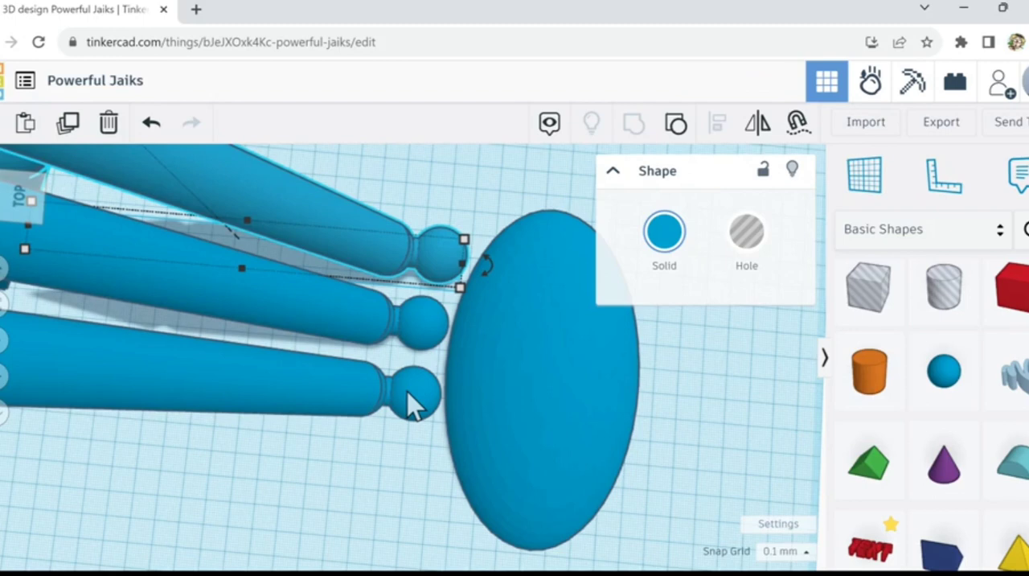
{"action": "key", "text": "Down"}
{"action": "key", "text": "Down"}
{"action": "key", "text": "Down"}
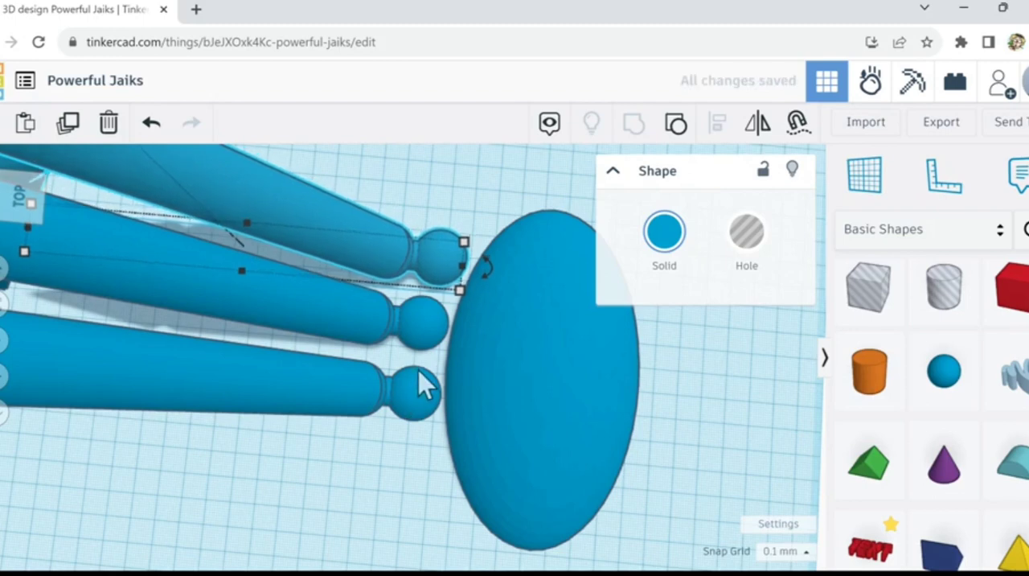
{"action": "right_click_drag", "start_coordinate": [429, 362], "coordinate": [424, 377]}
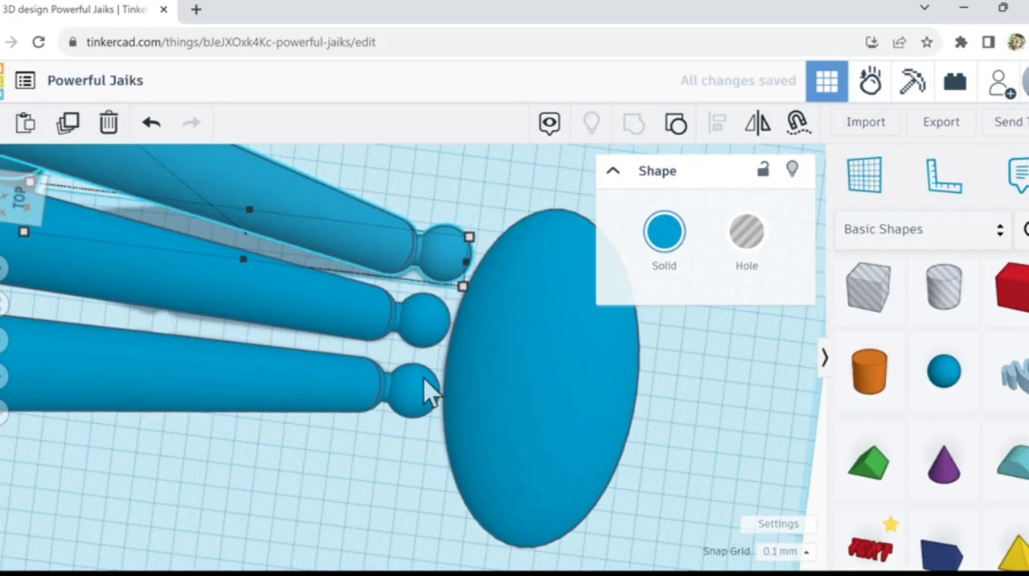
{"action": "key", "text": "Right"}
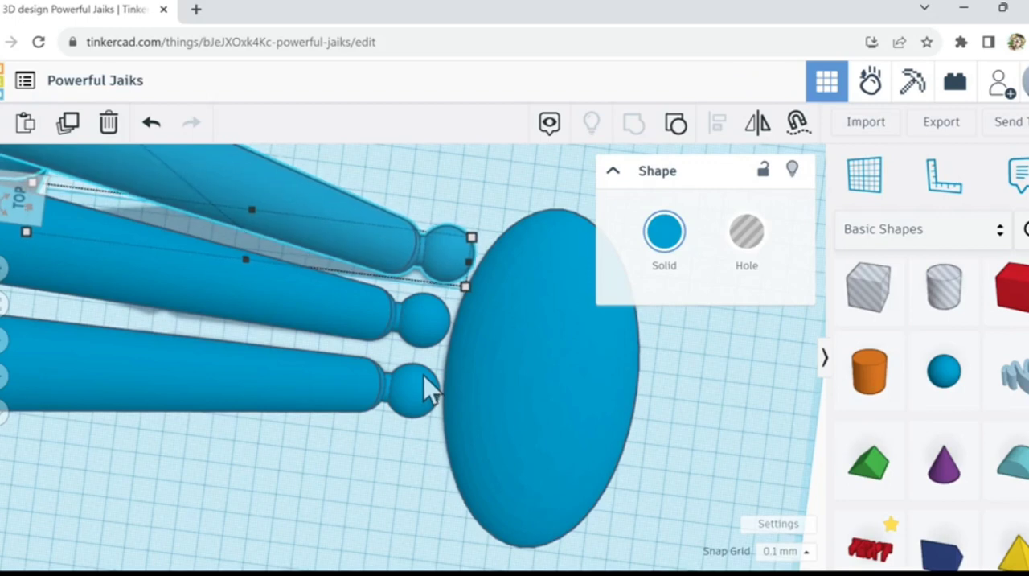
Step: Duplicate the original limb and shift the copy along the body to the opposite side from the other copies, leaving a gap
{"action": "left_click", "coordinate": [412, 385]}
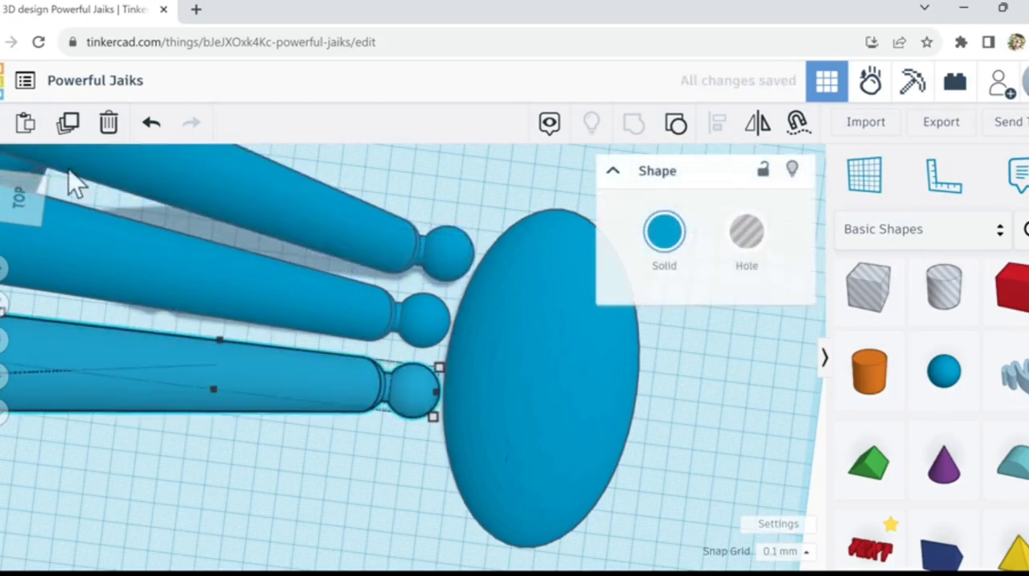
{"action": "left_click", "coordinate": [72, 133]}
{"action": "key", "text": "Down"}
{"action": "key", "text": "Down"}
{"action": "key", "text": "Down"}
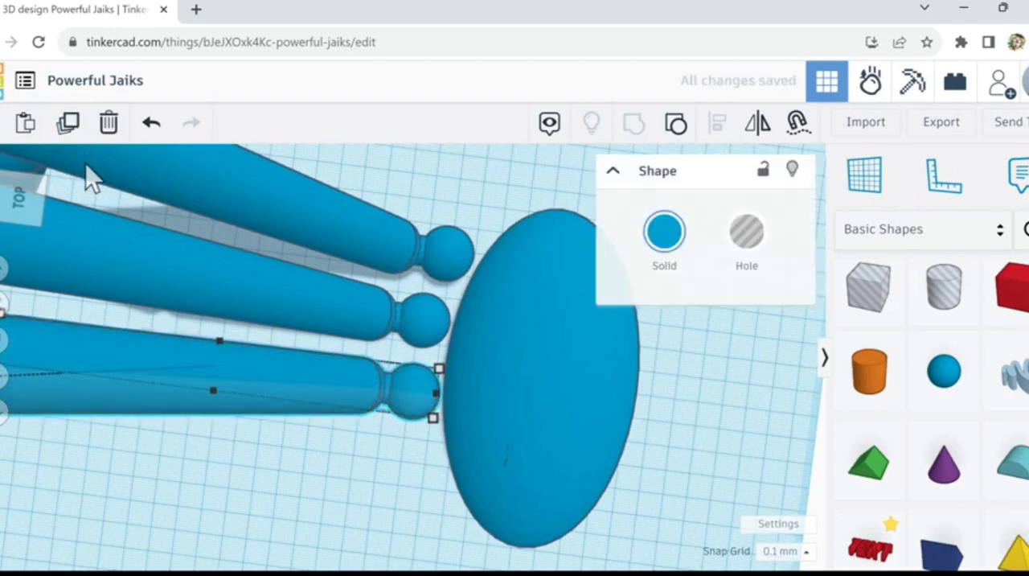
{"action": "key", "text": "Down"}
{"action": "key", "text": "Down"}
{"action": "key", "text": "Down"}
{"action": "key", "text": "Down"}
{"action": "key", "text": "Down"}
{"action": "key", "text": "Down"}
{"action": "key", "text": "Down"}
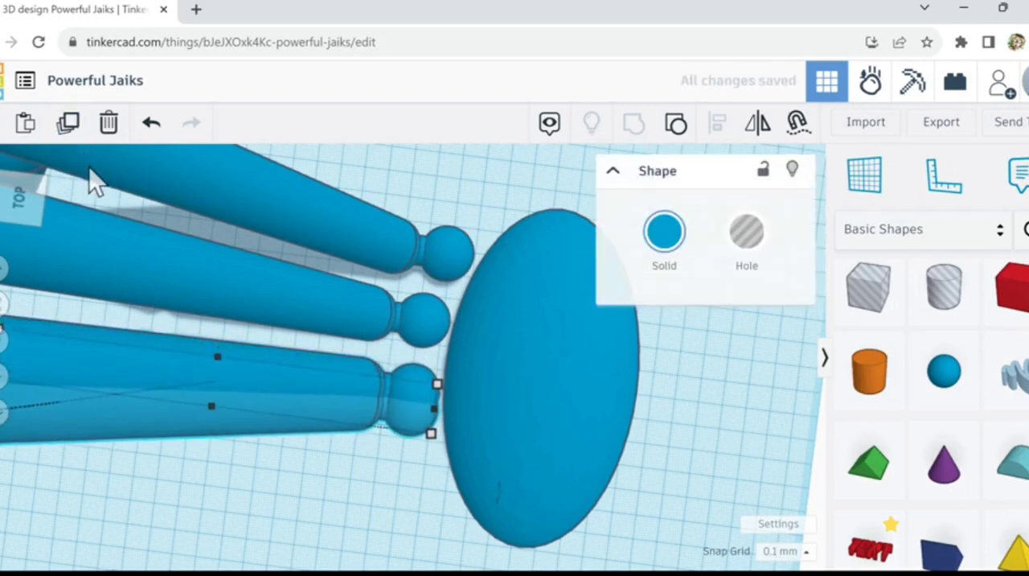
{"action": "key", "text": "Down"}
{"action": "key", "text": "Down"}
{"action": "key", "text": "Down"}
{"action": "key", "text": "Down"}
{"action": "key", "text": "Down"}
{"action": "key", "text": "Down"}
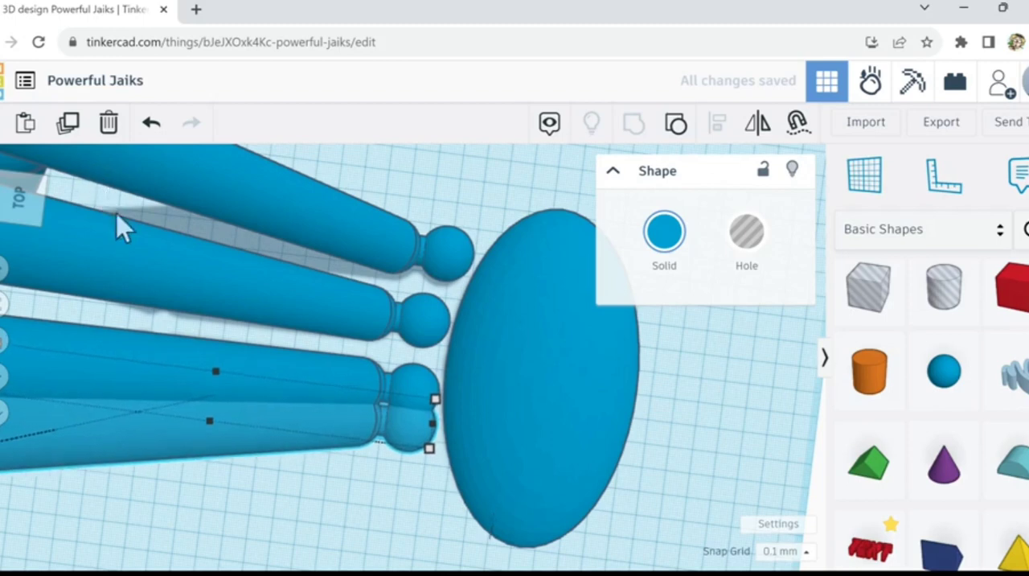
{"action": "key", "text": "Down"}
{"action": "key", "text": "Down"}
{"action": "key", "text": "Down"}
{"action": "key", "text": "Down"}
{"action": "key", "text": "Down"}
{"action": "key", "text": "Down"}
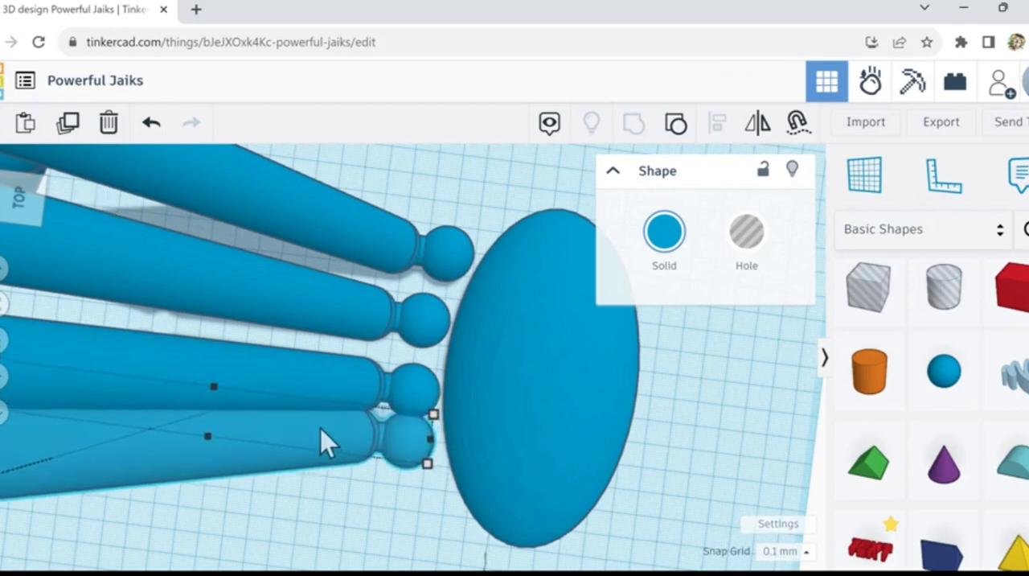
{"action": "key", "text": "Down"}
{"action": "key", "text": "Down"}
{"action": "key", "text": "Down"}
{"action": "key", "text": "Down"}
{"action": "key", "text": "Down"}
{"action": "key", "text": "Down"}
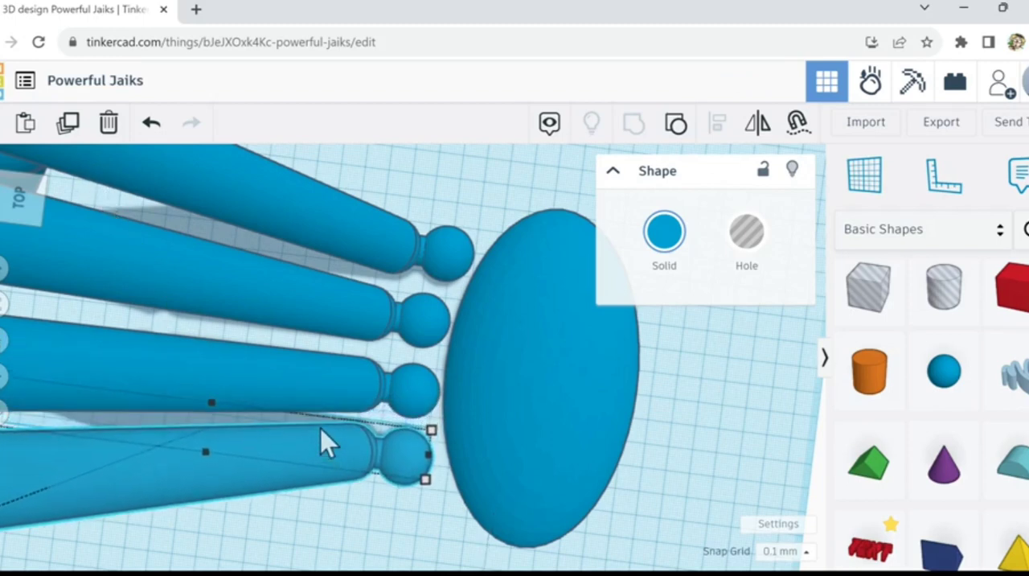
Step: Move the fourth limb's knob close to the egg-shaped body and nudge the third limb slightly closer too
{"action": "key", "text": "Right"}
{"action": "key", "text": "Right"}
{"action": "key", "text": "Right"}
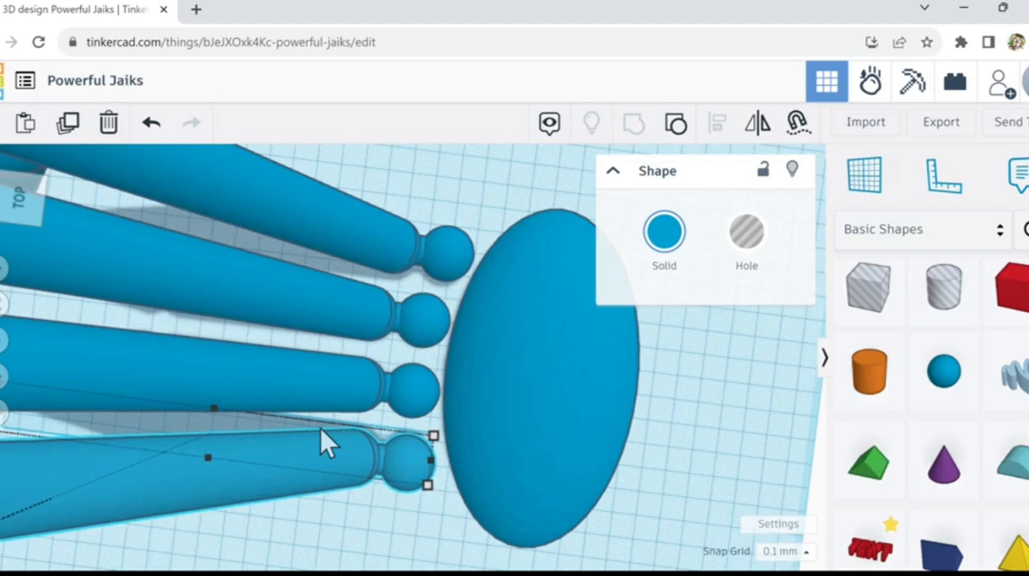
{"action": "key", "text": "Right"}
{"action": "key", "text": "Right"}
{"action": "key", "text": "Right"}
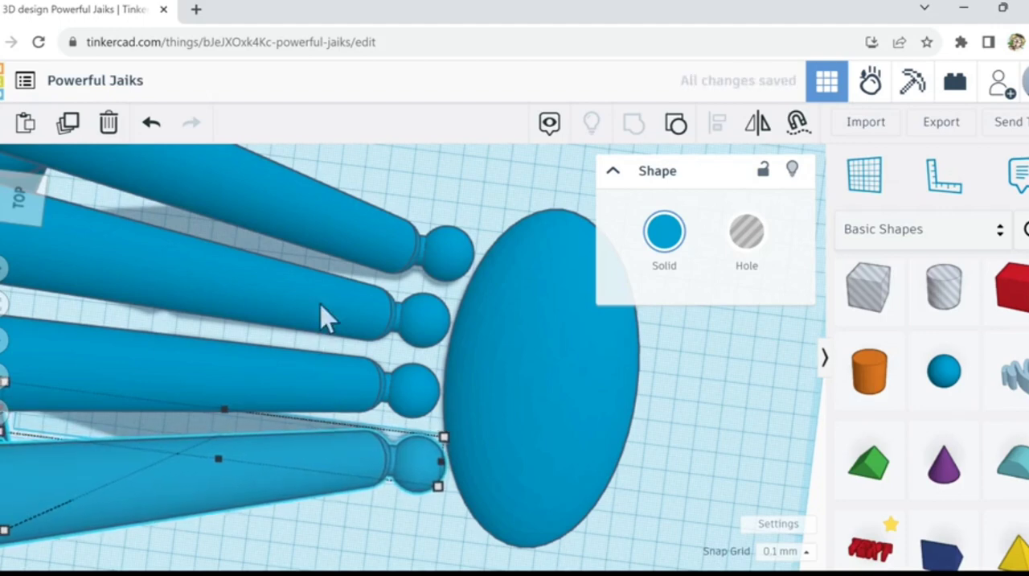
{"action": "left_click", "coordinate": [428, 262]}
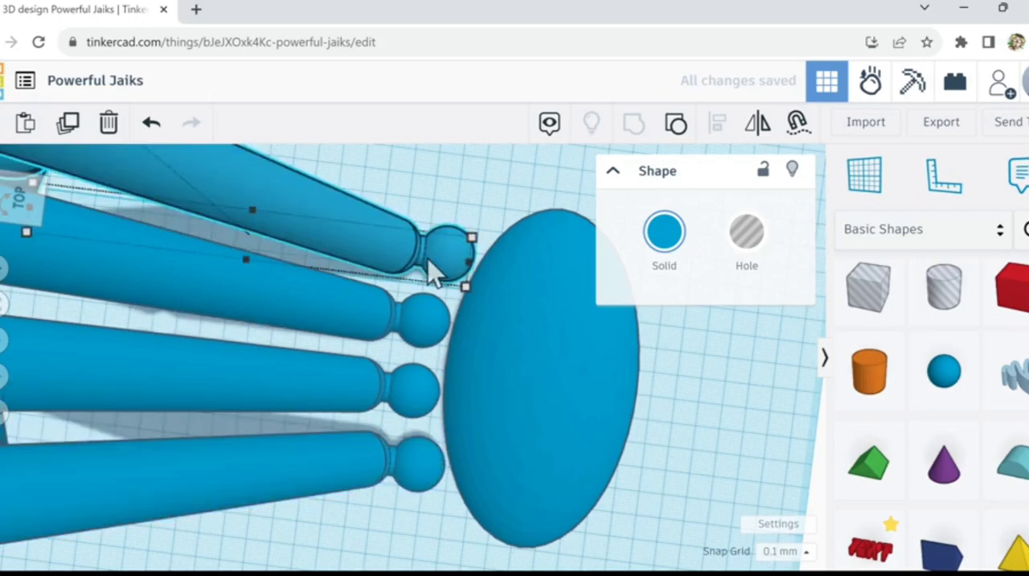
{"action": "key", "text": "Right"}
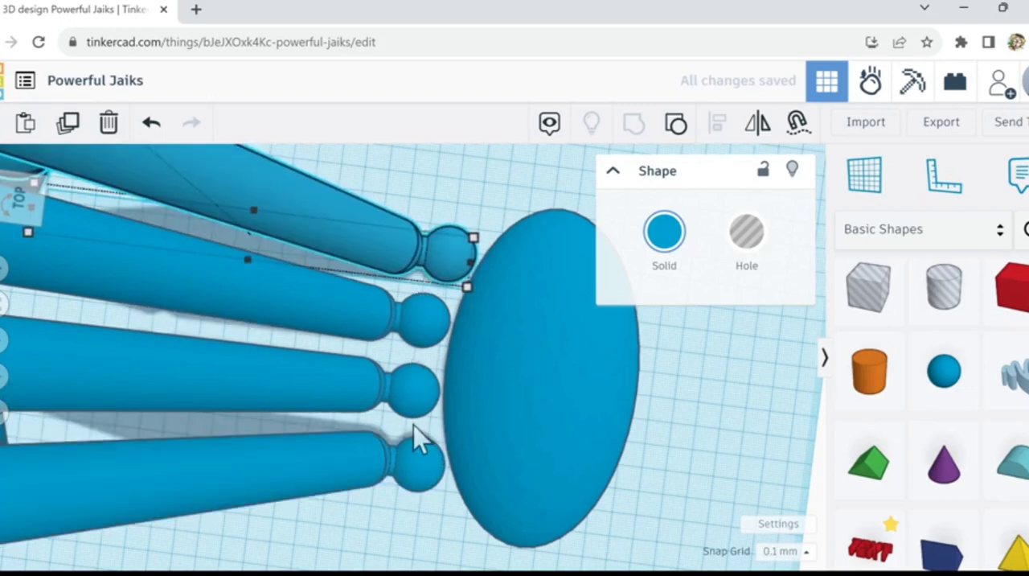
Step: Select the nearest limb and move it toward the egg-shaped body until its knob sinks into the curved side
{"action": "right_click_drag", "start_coordinate": [426, 561], "coordinate": [419, 503]}
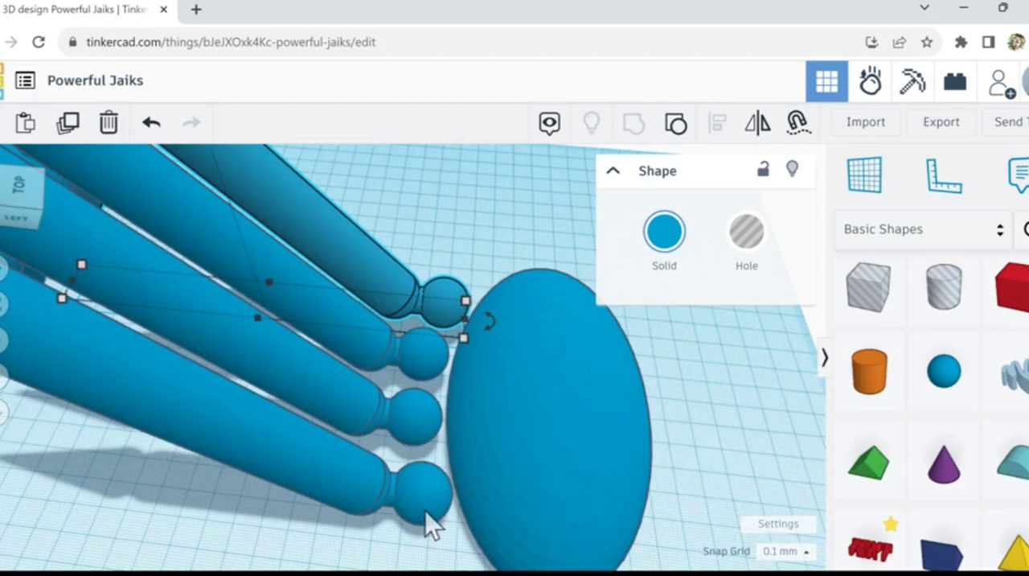
{"action": "left_click", "coordinate": [420, 516]}
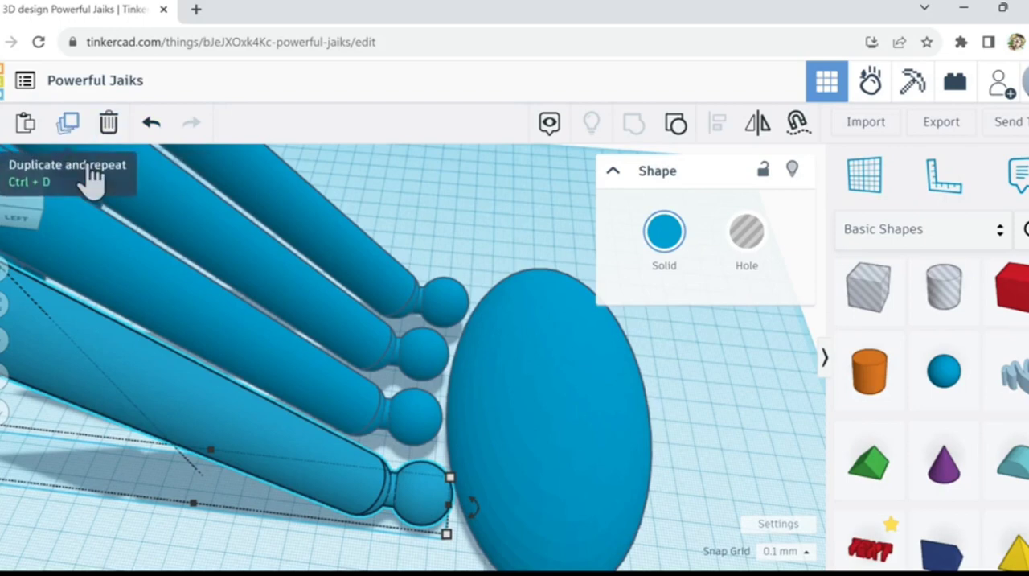
{"action": "key", "text": "Right"}
{"action": "key", "text": "Right"}
{"action": "key", "text": "Right"}
{"action": "key", "text": "Right"}
{"action": "key", "text": "Right"}
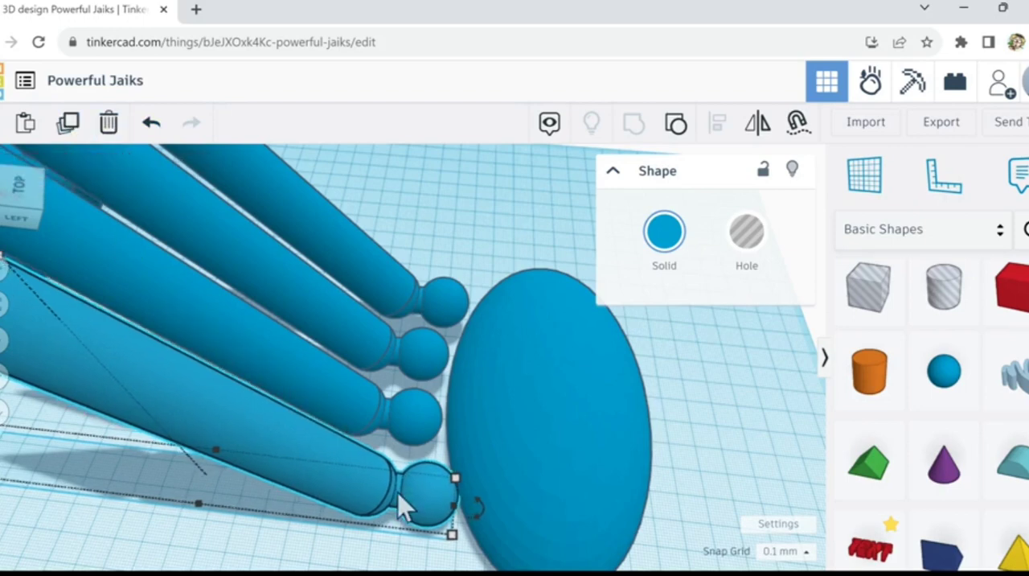
{"action": "key", "text": "Right"}
{"action": "key", "text": "Right"}
{"action": "key", "text": "Right"}
{"action": "key", "text": "Right"}
{"action": "key", "text": "Right"}
{"action": "key", "text": "Right"}
{"action": "key", "text": "Right"}
{"action": "key", "text": "Right"}
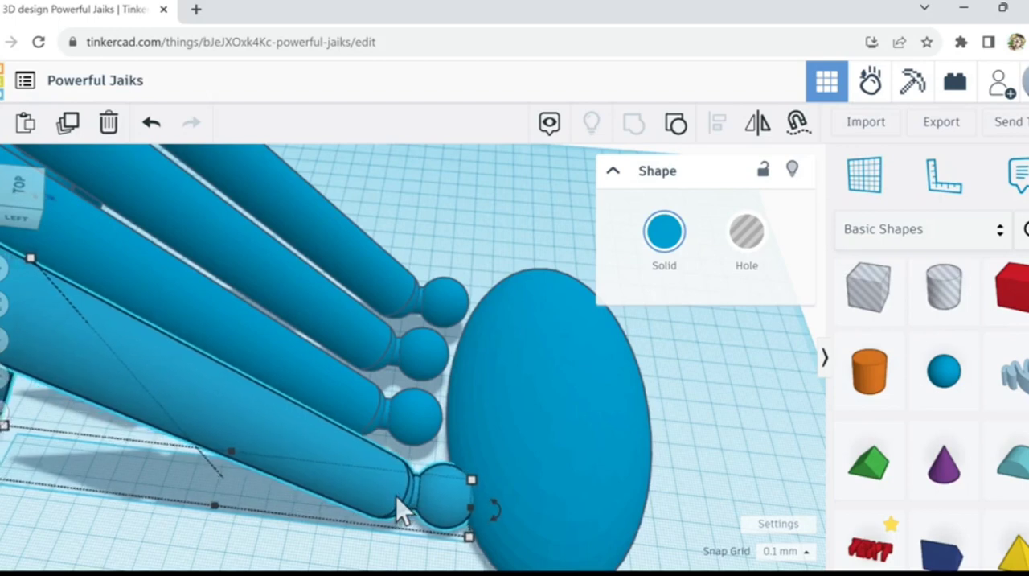
{"action": "key", "text": "Right"}
{"action": "key", "text": "Right"}
{"action": "key", "text": "Right"}
{"action": "key", "text": "Right"}
{"action": "key", "text": "Right"}
{"action": "key", "text": "Right"}
{"action": "key", "text": "Right"}
{"action": "key", "text": "Right"}
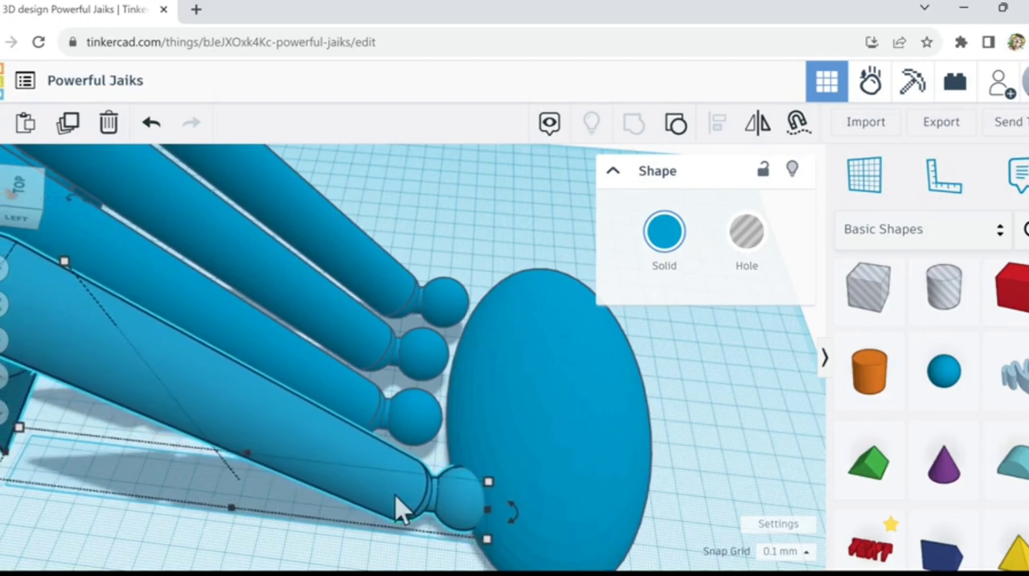
{"action": "key", "text": "Right"}
{"action": "key", "text": "Right"}
{"action": "key", "text": "Right"}
{"action": "key", "text": "Right"}
{"action": "key", "text": "Right"}
{"action": "key", "text": "Right"}
{"action": "key", "text": "Right"}
{"action": "key", "text": "Right"}
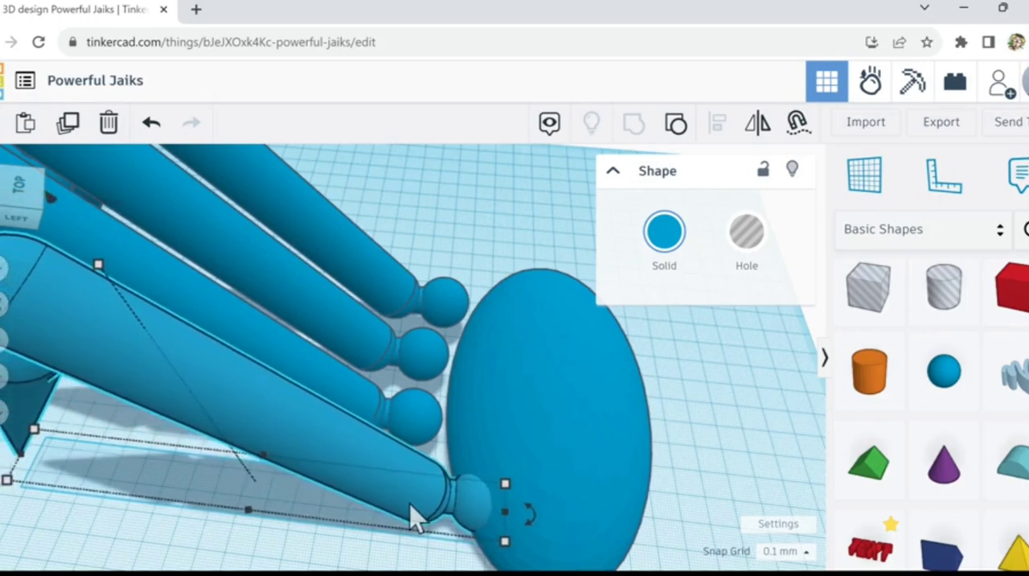
{"action": "key", "text": "Right"}
{"action": "key", "text": "Right"}
{"action": "key", "text": "Right"}
{"action": "key", "text": "Right"}
{"action": "key", "text": "Right"}
{"action": "key", "text": "Right"}
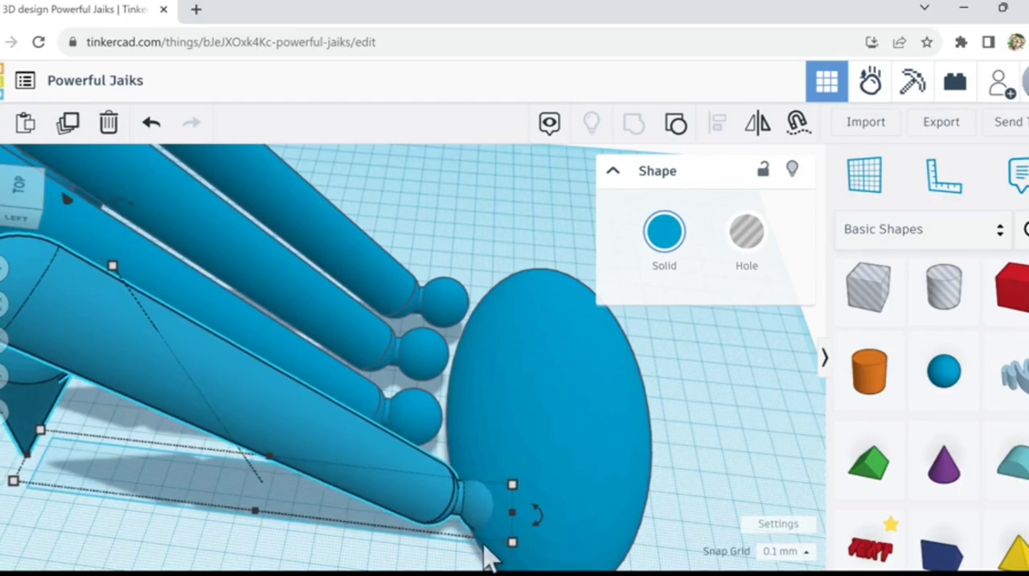
Step: Pull the embedded limb back slightly so its narrow neck stays outside the body's surface
{"action": "scroll", "coordinate": [486, 554], "scroll_direction": "up", "scroll_amount": 5}
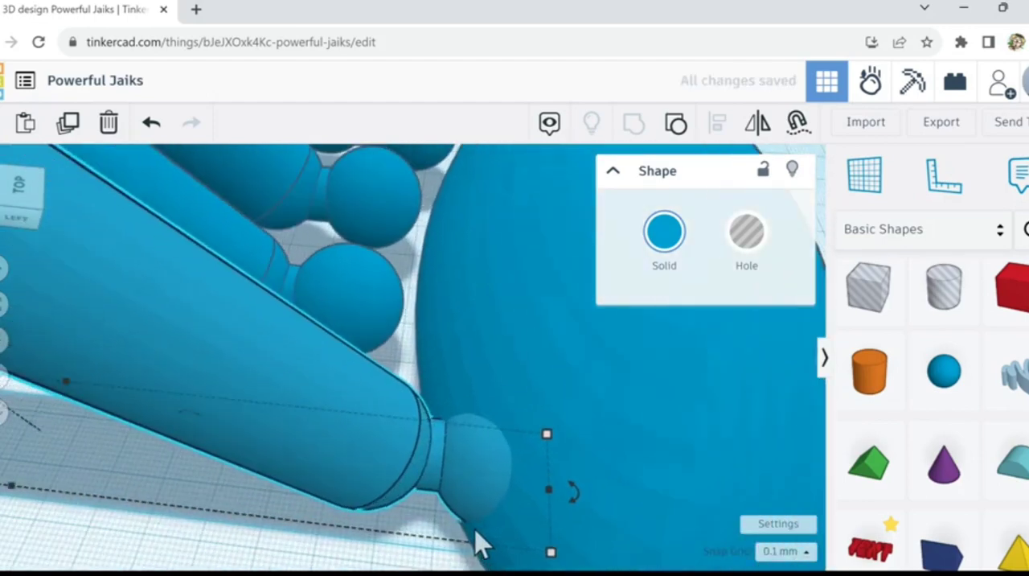
{"action": "scroll", "coordinate": [477, 545], "scroll_direction": "up", "scroll_amount": 3}
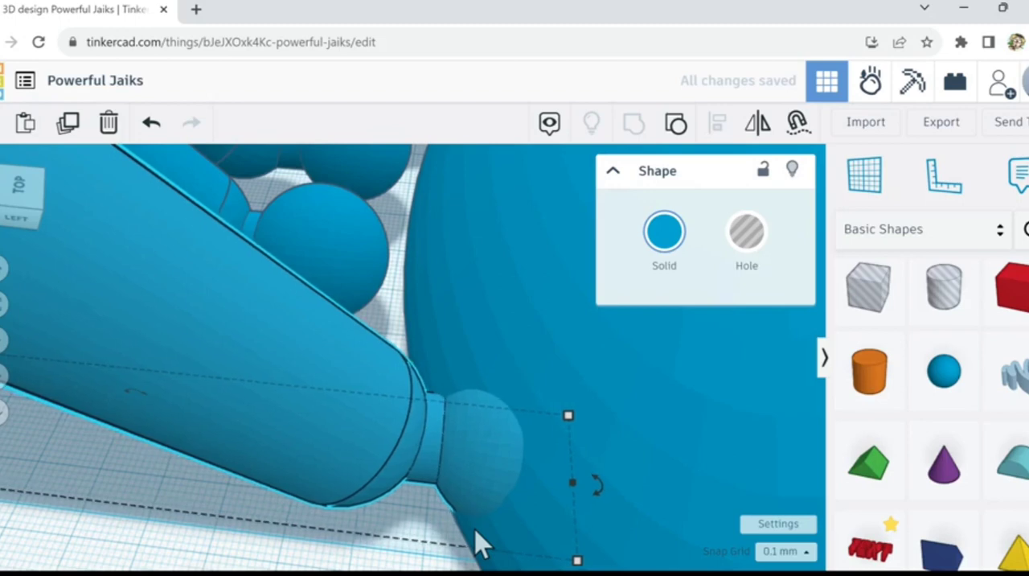
{"action": "key", "text": "Left"}
{"action": "key", "text": "Left"}
{"action": "key", "text": "Left"}
{"action": "key", "text": "Left"}
{"action": "key", "text": "Left"}
{"action": "key", "text": "Left"}
{"action": "key", "text": "Left"}
{"action": "key", "text": "Left"}
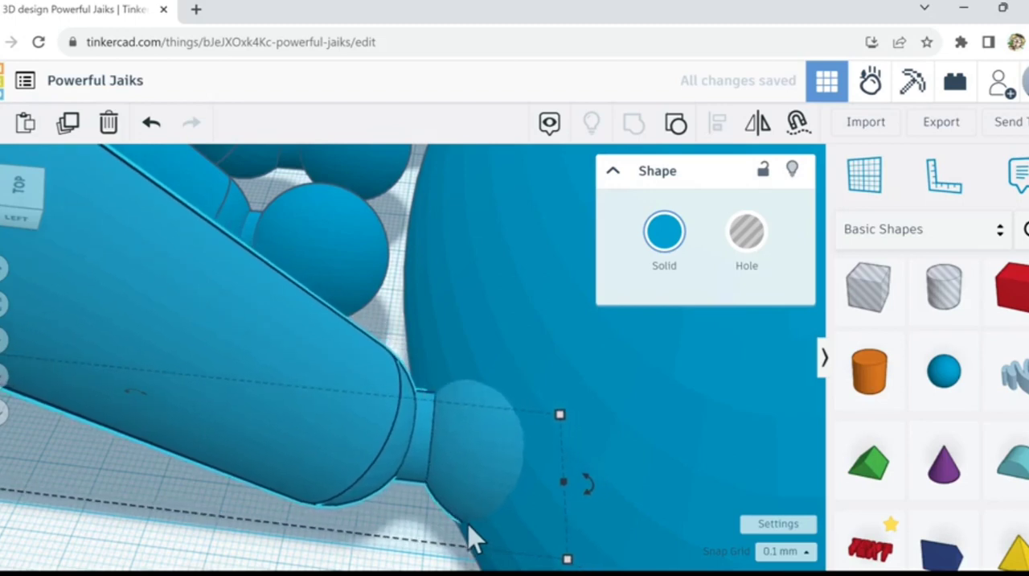
{"action": "key", "text": "Right"}
{"action": "key", "text": "Right"}
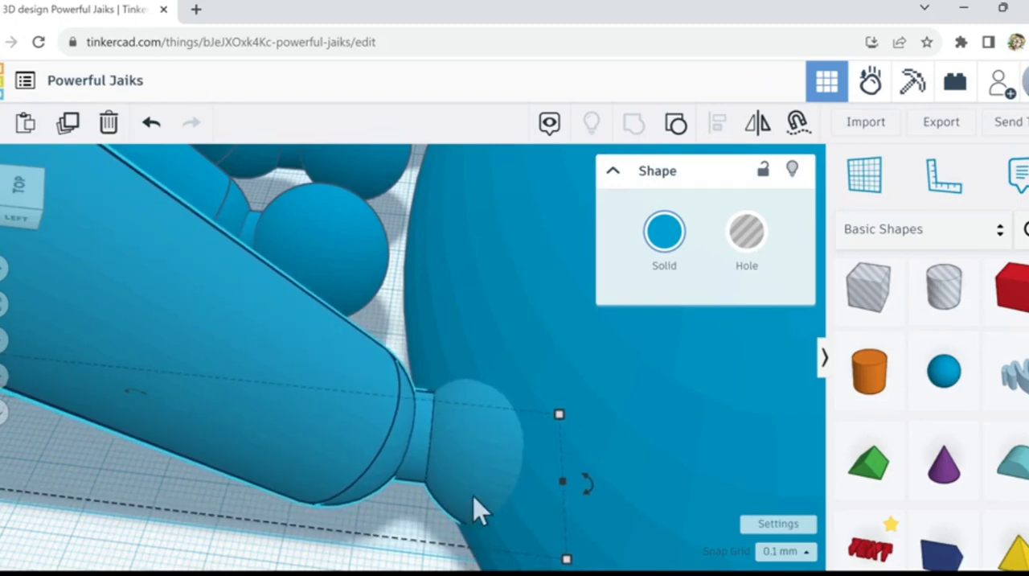
Step: Lower the embedded limb slightly and check from the side and above how its knob sits in the body
{"action": "right_click_drag", "start_coordinate": [566, 460], "coordinate": [563, 379]}
{"action": "key", "text": "Down"}
{"action": "key", "text": "Down"}
{"action": "key", "text": "Down"}
{"action": "key", "text": "Down"}
{"action": "key", "text": "Down"}
{"action": "key", "text": "Down"}
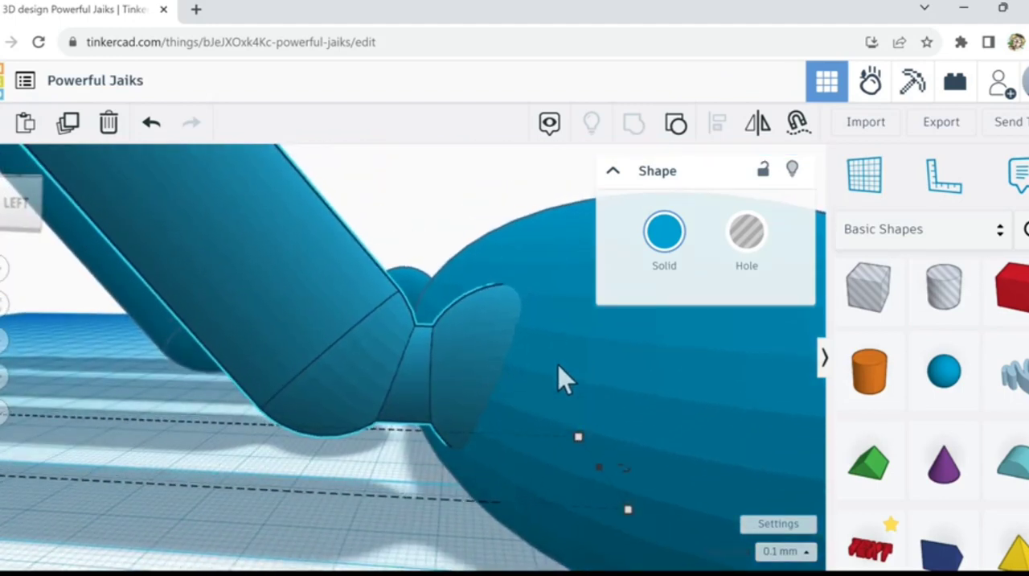
{"action": "key", "text": "Down"}
{"action": "key", "text": "Down"}
{"action": "key", "text": "Down"}
{"action": "key", "text": "Down"}
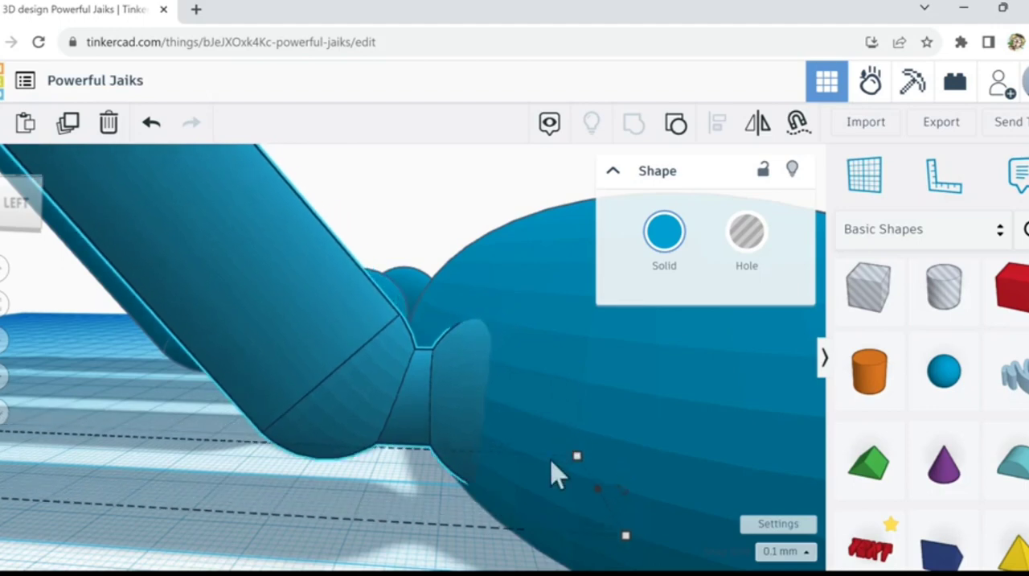
{"action": "mouse_move", "coordinate": [543, 472]}
{"action": "right_mouse_down"}
{"action": "mouse_move", "coordinate": [547, 457]}
{"action": "mouse_move", "coordinate": [542, 474]}
{"action": "right_mouse_up"}
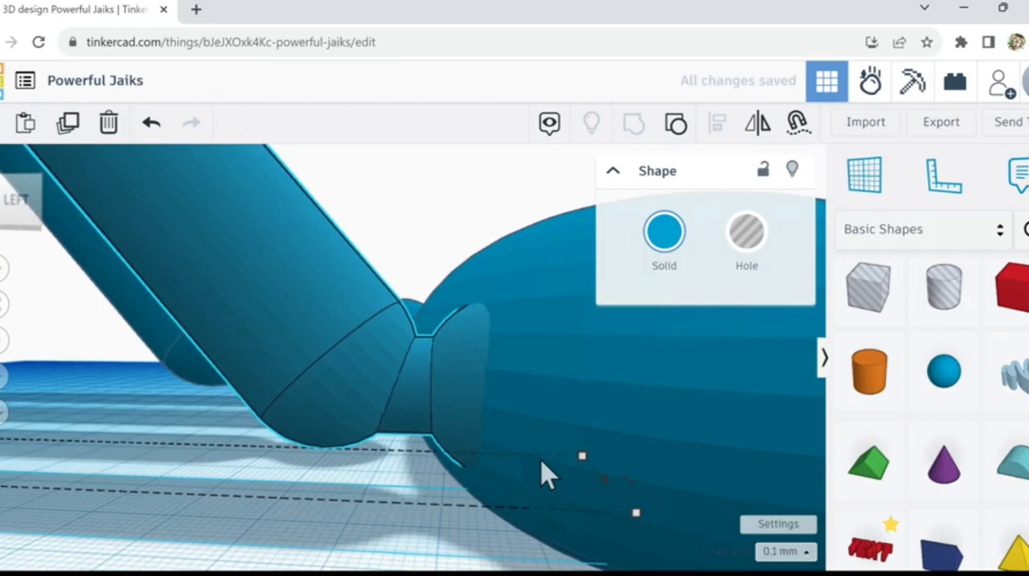
{"action": "right_click_drag", "start_coordinate": [528, 438], "coordinate": [531, 474]}
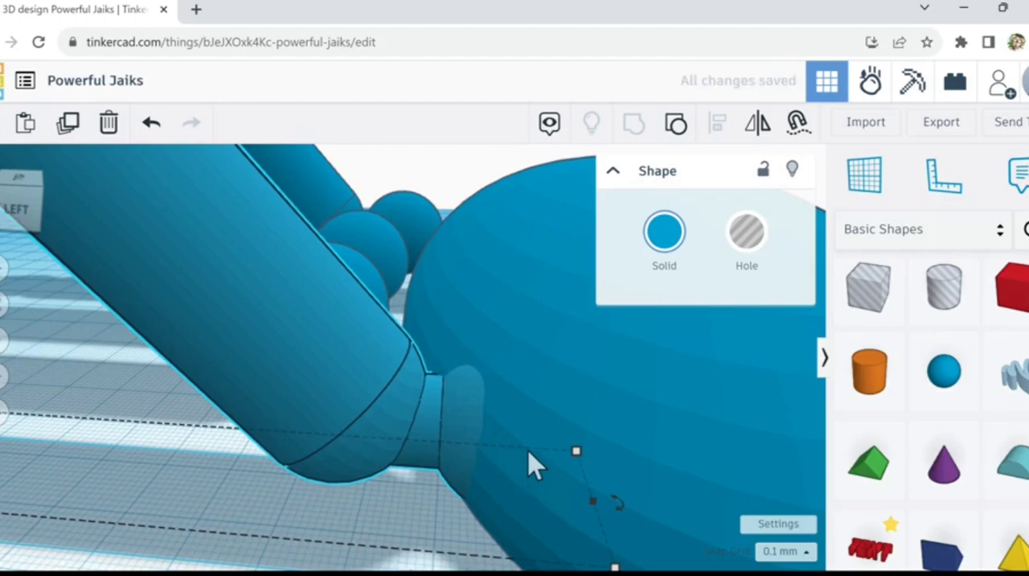
{"action": "right_click_drag", "start_coordinate": [529, 453], "coordinate": [526, 499]}
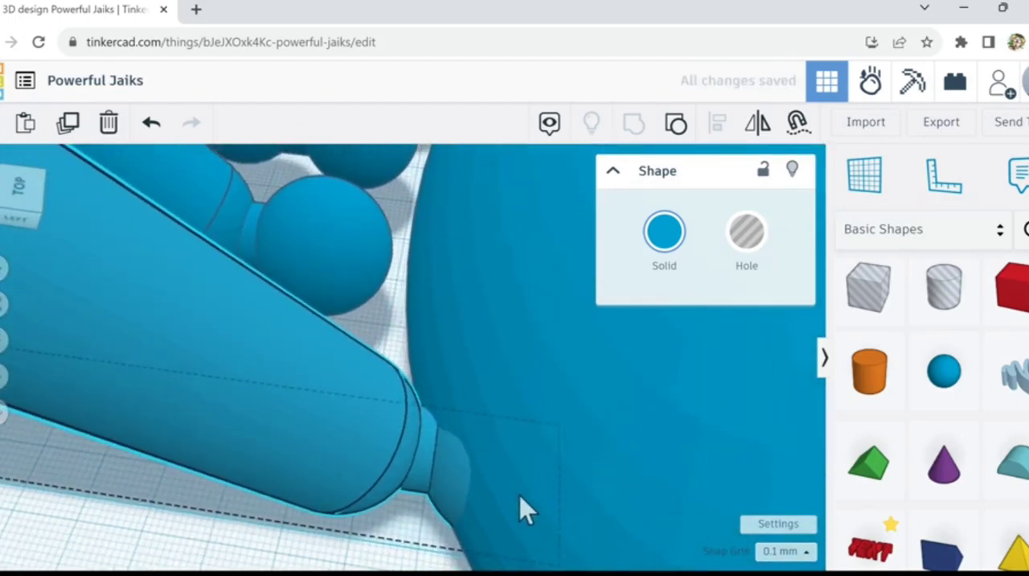
{"action": "scroll", "coordinate": [520, 494], "scroll_direction": "down", "scroll_amount": 3}
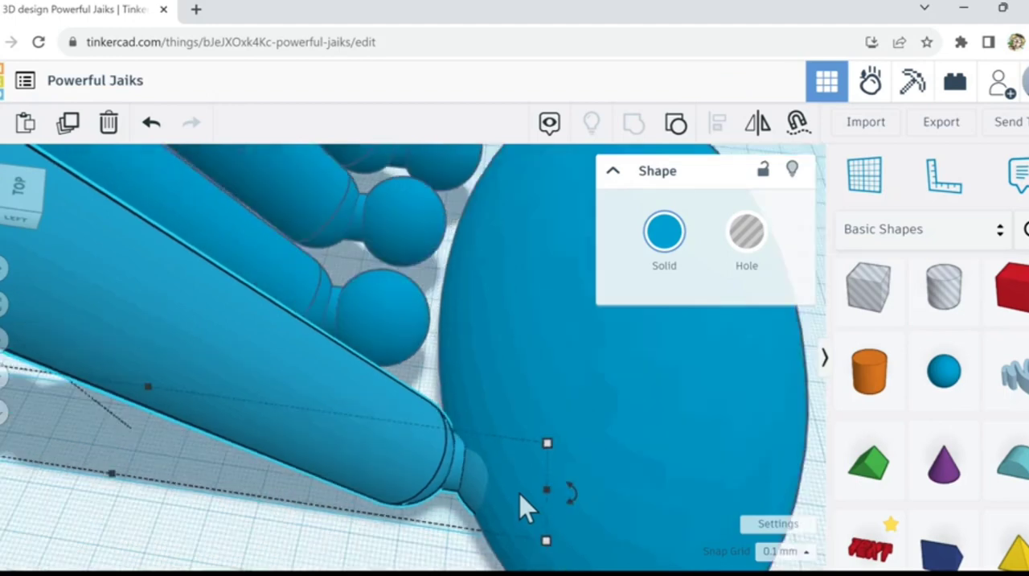
Step: Rotate the limb so its outer end fans away from the other limbs, and slide it along the body clear of its neighbour
{"action": "left_click_drag", "start_coordinate": [568, 488], "coordinate": [573, 470]}
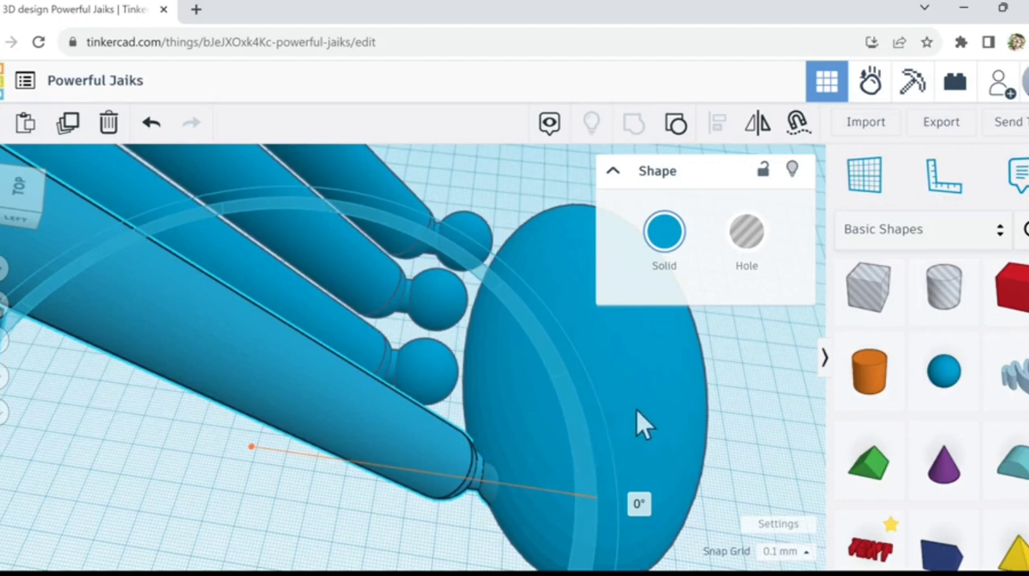
{"action": "mouse_move", "coordinate": [637, 411]}
{"action": "left_mouse_down"}
{"action": "mouse_move", "coordinate": [648, 402]}
{"action": "mouse_move", "coordinate": [653, 424]}
{"action": "mouse_move", "coordinate": [646, 410]}
{"action": "left_mouse_up"}
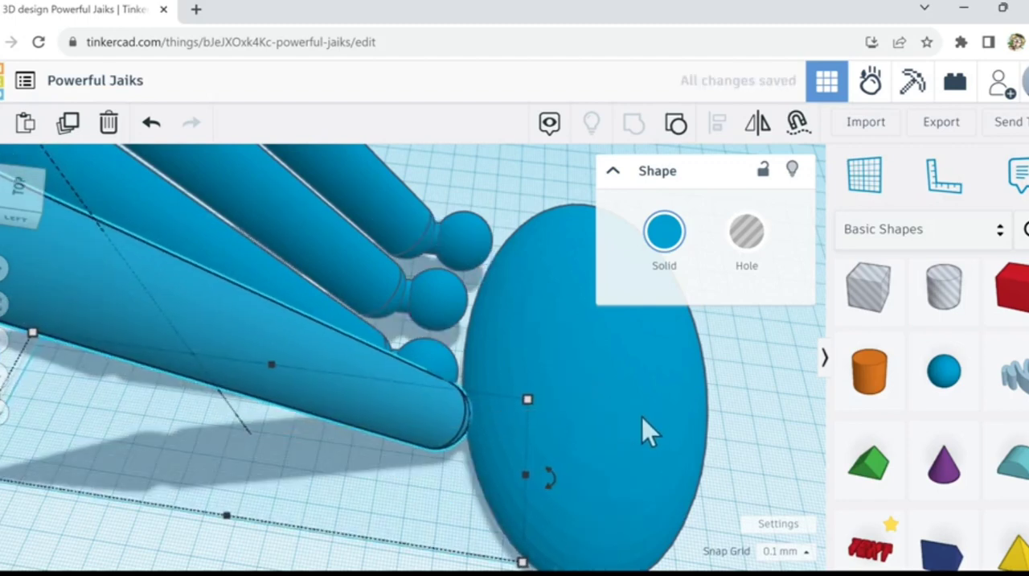
{"action": "key", "text": "Down"}
{"action": "key", "text": "Down"}
{"action": "key", "text": "Down"}
{"action": "key", "text": "Down"}
{"action": "key", "text": "Down"}
{"action": "key", "text": "Down"}
{"action": "key", "text": "Down"}
{"action": "key", "text": "Down"}
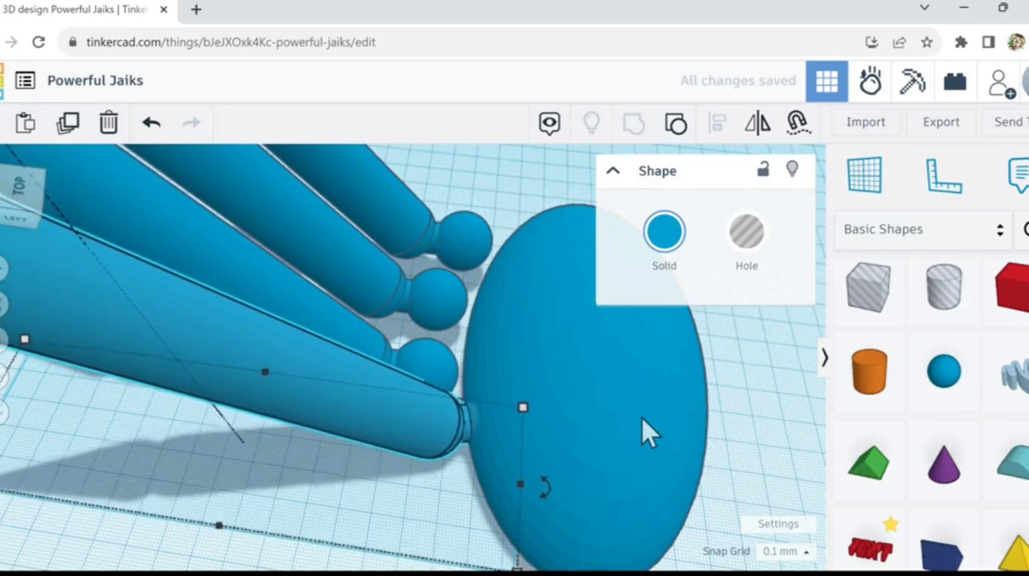
{"action": "key", "text": "Down"}
{"action": "key", "text": "Down"}
{"action": "key", "text": "Down"}
{"action": "key", "text": "Down"}
{"action": "key", "text": "Down"}
{"action": "key", "text": "Down"}
{"action": "key", "text": "Down"}
{"action": "key", "text": "Down"}
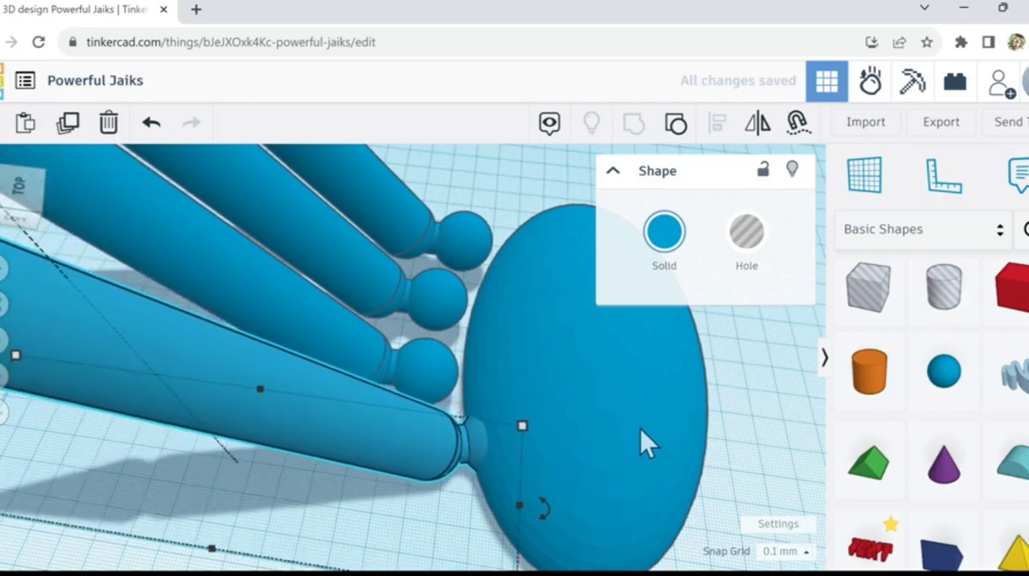
{"action": "key", "text": "Down"}
{"action": "key", "text": "Down"}
{"action": "key", "text": "Down"}
{"action": "key", "text": "Down"}
{"action": "key", "text": "Down"}
{"action": "key", "text": "Down"}
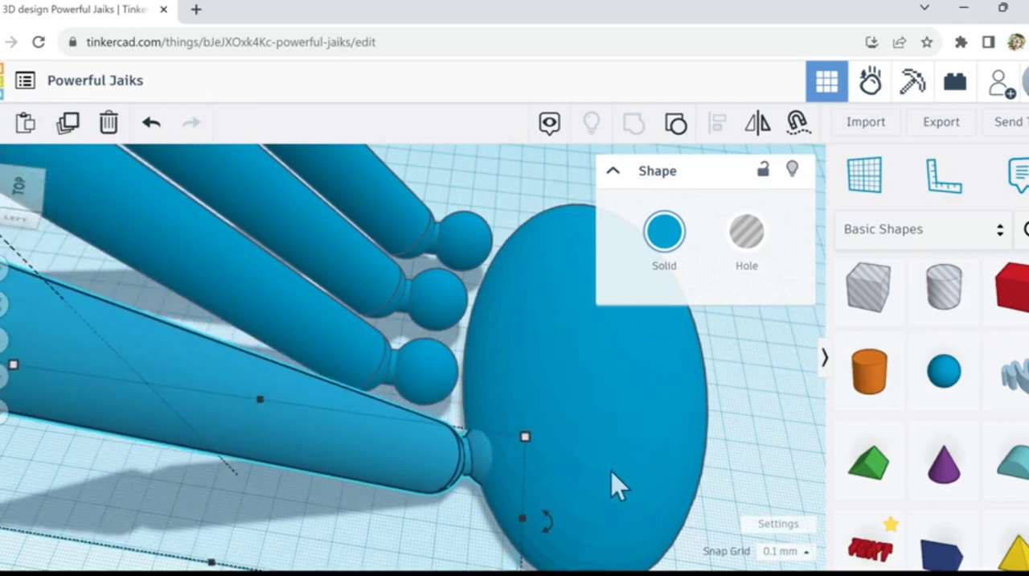
Step: Nudge the rotated limb slightly deeper into the body and inspect the fit of its knob up close
{"action": "key", "text": "Left"}
{"action": "key", "text": "Left"}
{"action": "key", "text": "Left"}
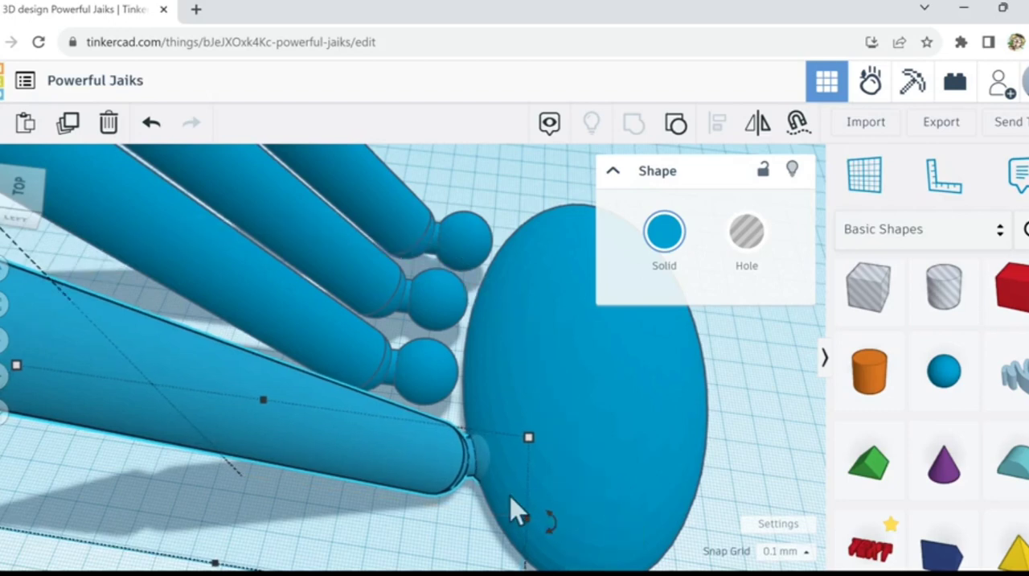
{"action": "scroll", "coordinate": [521, 500], "scroll_direction": "up", "scroll_amount": 2}
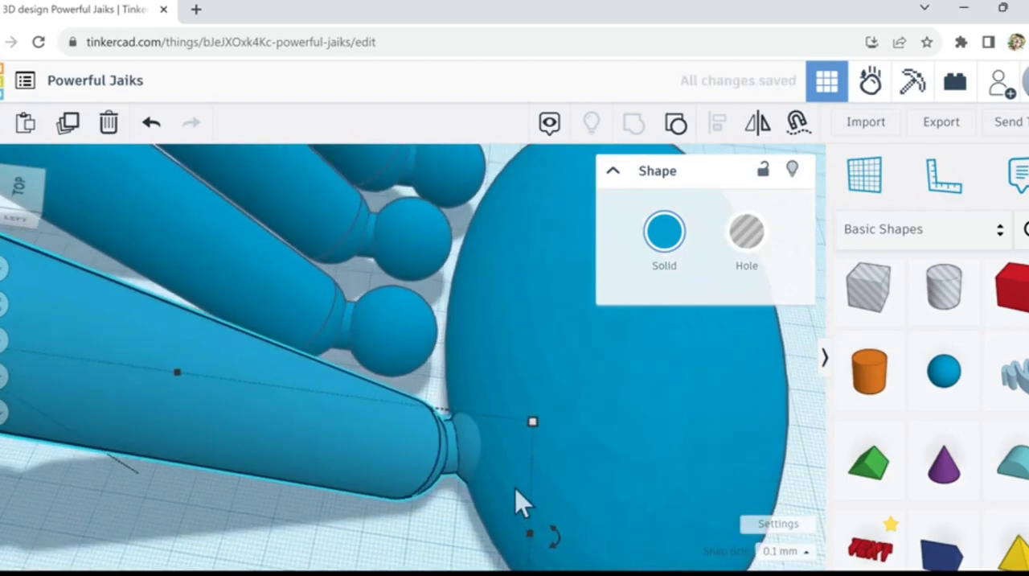
{"action": "scroll", "coordinate": [521, 500], "scroll_direction": "up", "scroll_amount": 3}
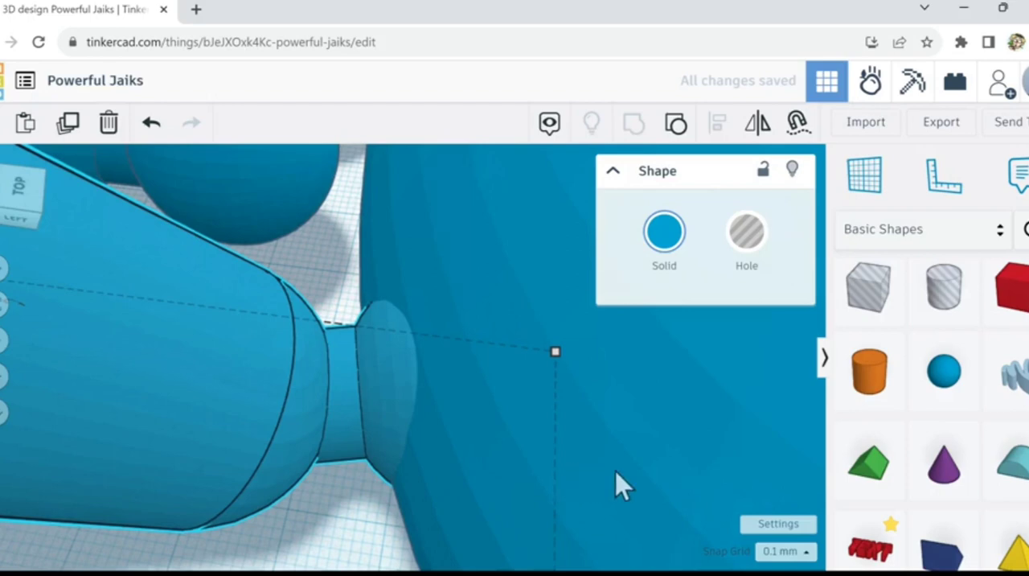
{"action": "mouse_move", "coordinate": [616, 471]}
{"action": "right_mouse_down"}
{"action": "mouse_move", "coordinate": [647, 459]}
{"action": "mouse_move", "coordinate": [637, 474]}
{"action": "mouse_move", "coordinate": [646, 430]}
{"action": "mouse_move", "coordinate": [632, 414]}
{"action": "mouse_move", "coordinate": [641, 482]}
{"action": "mouse_move", "coordinate": [606, 471]}
{"action": "right_mouse_up"}
{"action": "scroll", "coordinate": [606, 471], "scroll_direction": "down", "scroll_amount": 3}
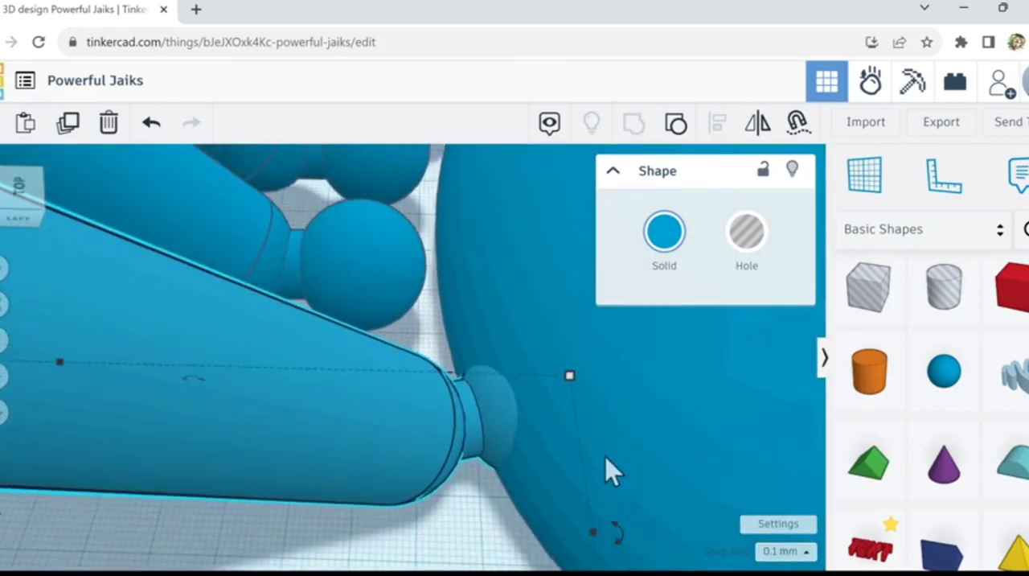
{"action": "scroll", "coordinate": [599, 446], "scroll_direction": "down", "scroll_amount": 2}
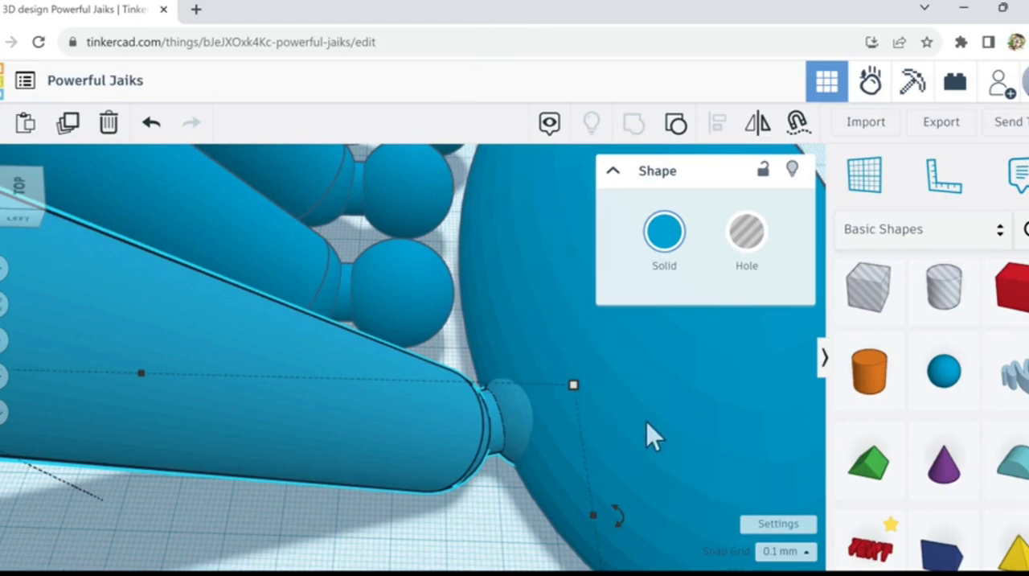
{"action": "right_click_drag", "start_coordinate": [616, 415], "coordinate": [608, 415]}
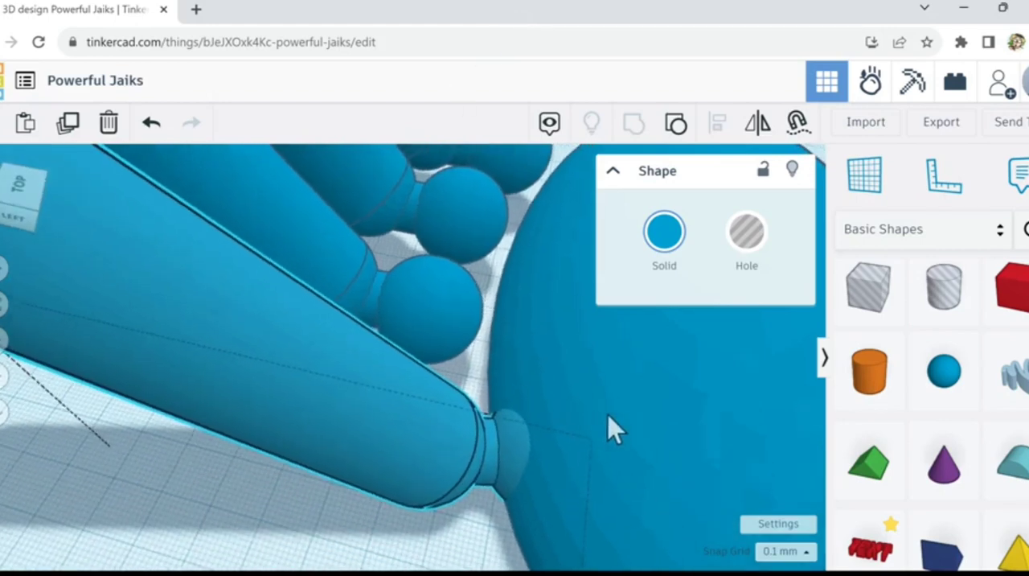
{"action": "left_click", "coordinate": [465, 381]}
{"action": "left_click", "coordinate": [416, 398]}
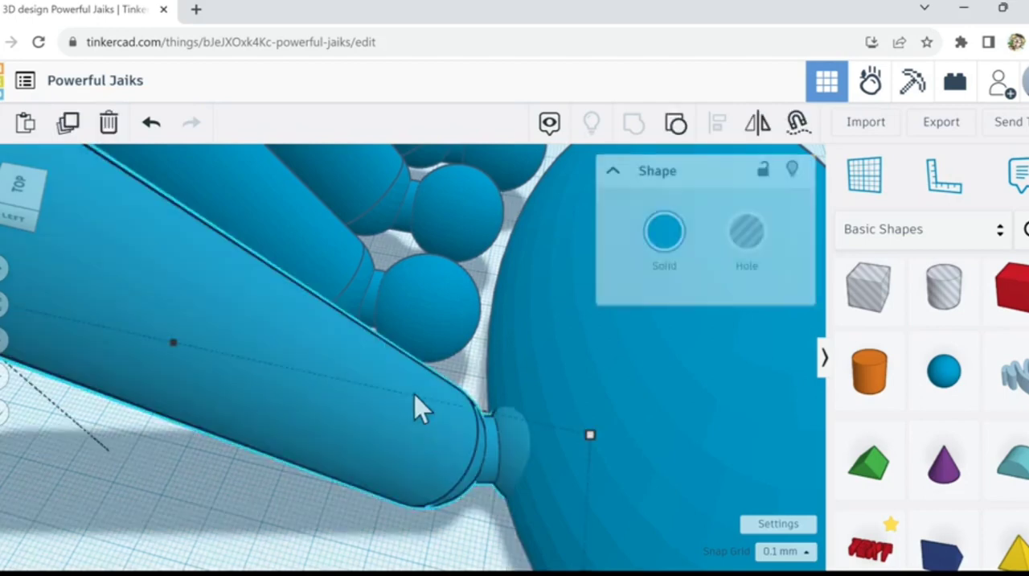
{"action": "left_click", "coordinate": [71, 125]}
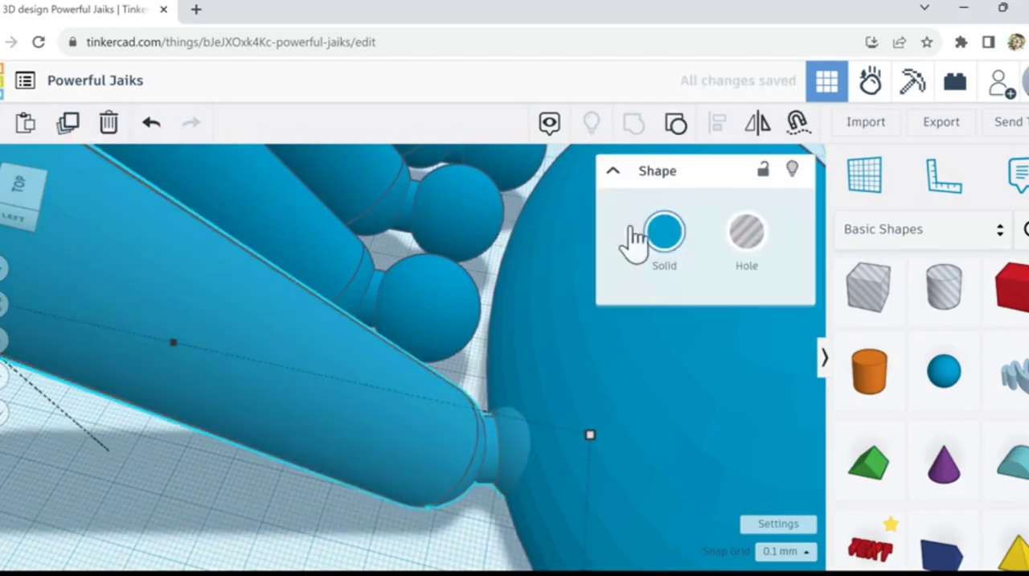
{"action": "left_click", "coordinate": [757, 245]}
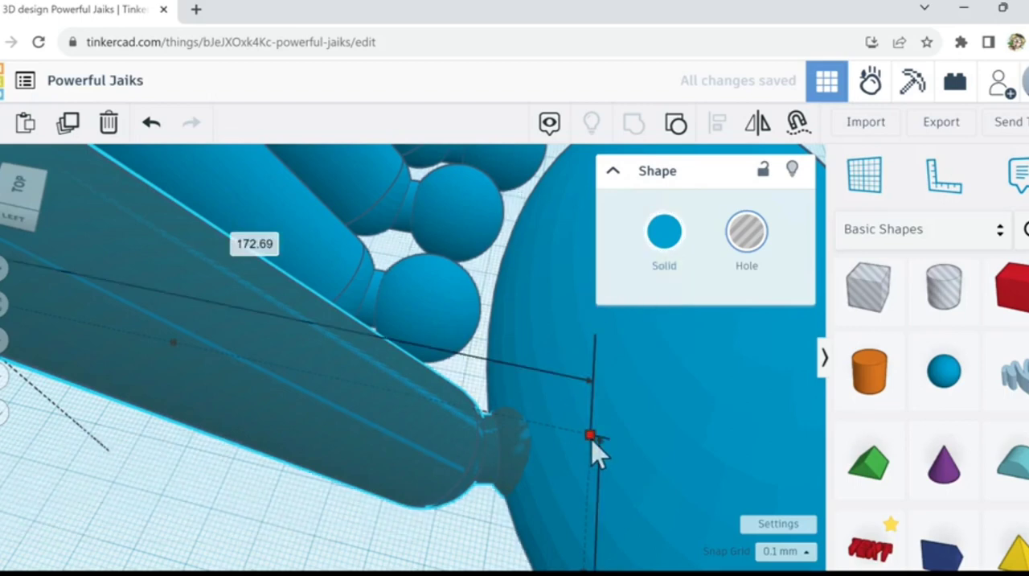
{"action": "left_click_drag", "start_coordinate": [593, 441], "coordinate": [551, 432]}
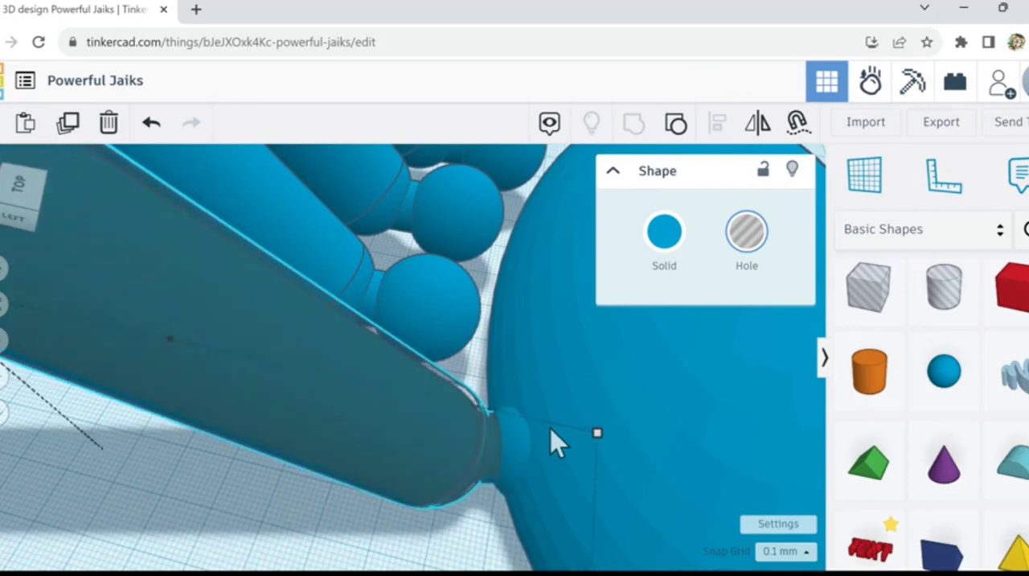
{"action": "key", "text": "Left"}
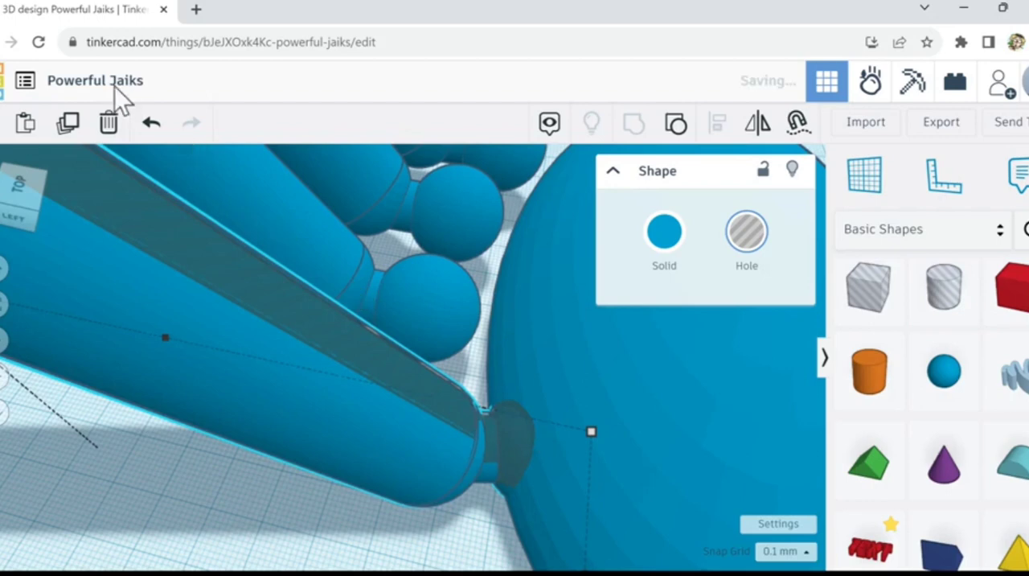
{"action": "left_click", "coordinate": [111, 127]}
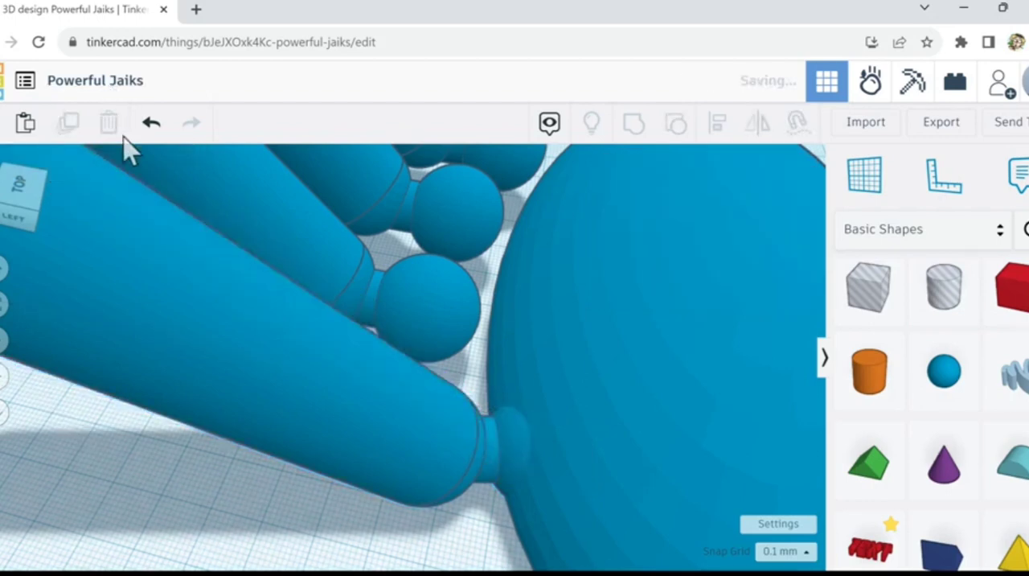
Step: Ungroup the embedded limb to separate its knob piece, and turn the egg-shaped body into a hole to see inside it
{"action": "left_click", "coordinate": [519, 454]}
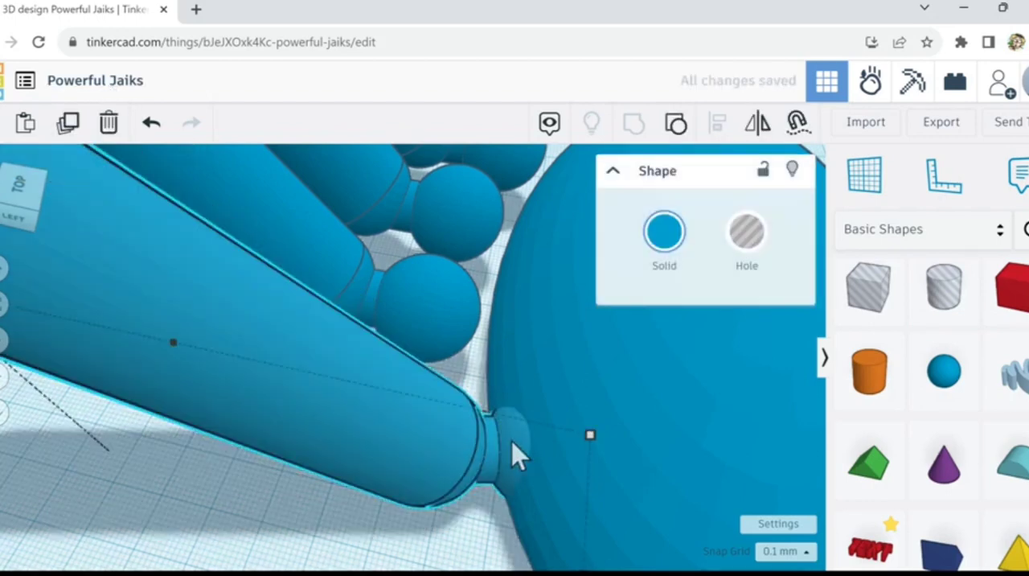
{"action": "left_click", "coordinate": [676, 128]}
{"action": "left_click", "coordinate": [451, 522]}
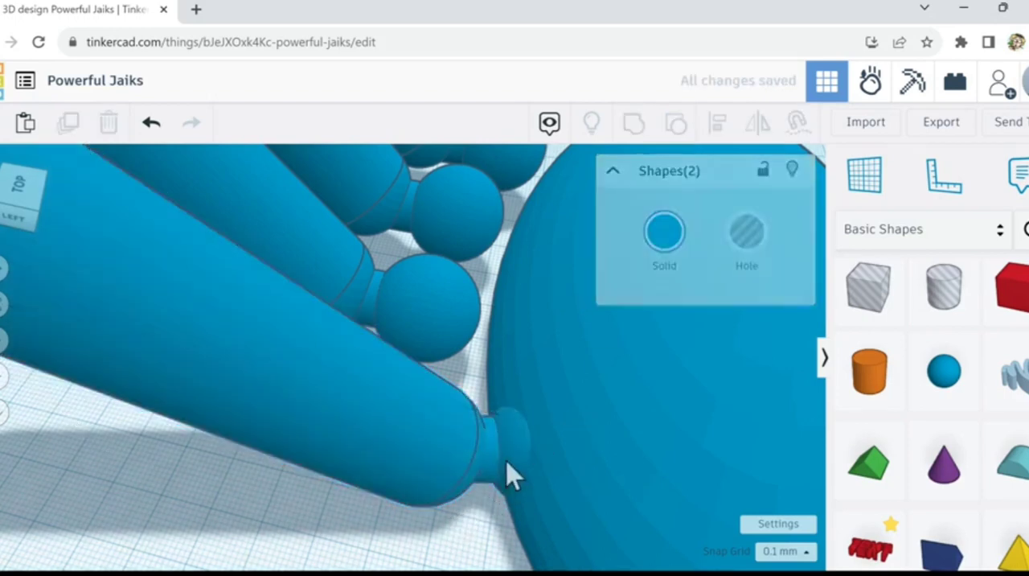
{"action": "left_click", "coordinate": [513, 447]}
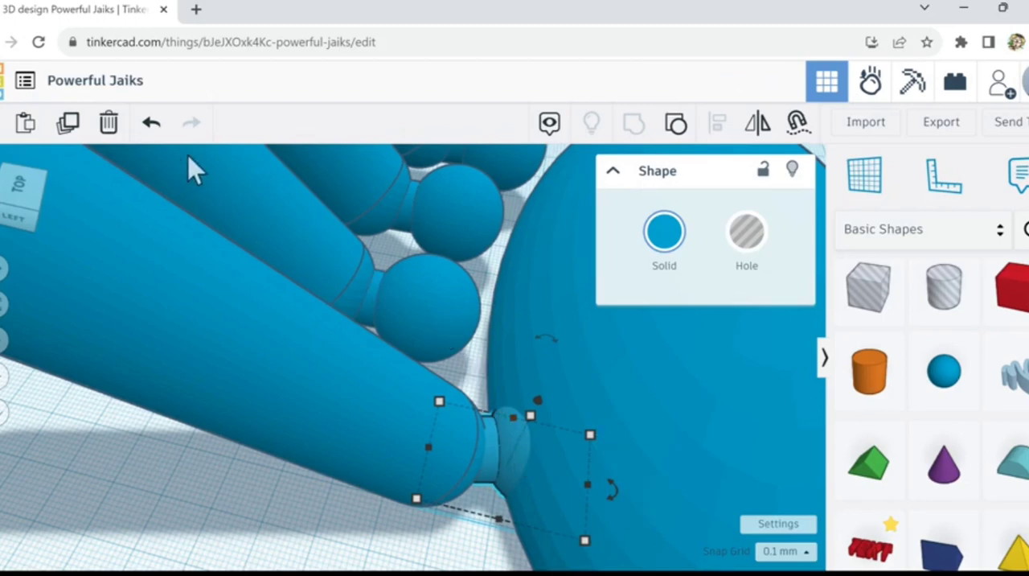
{"action": "left_click", "coordinate": [710, 394]}
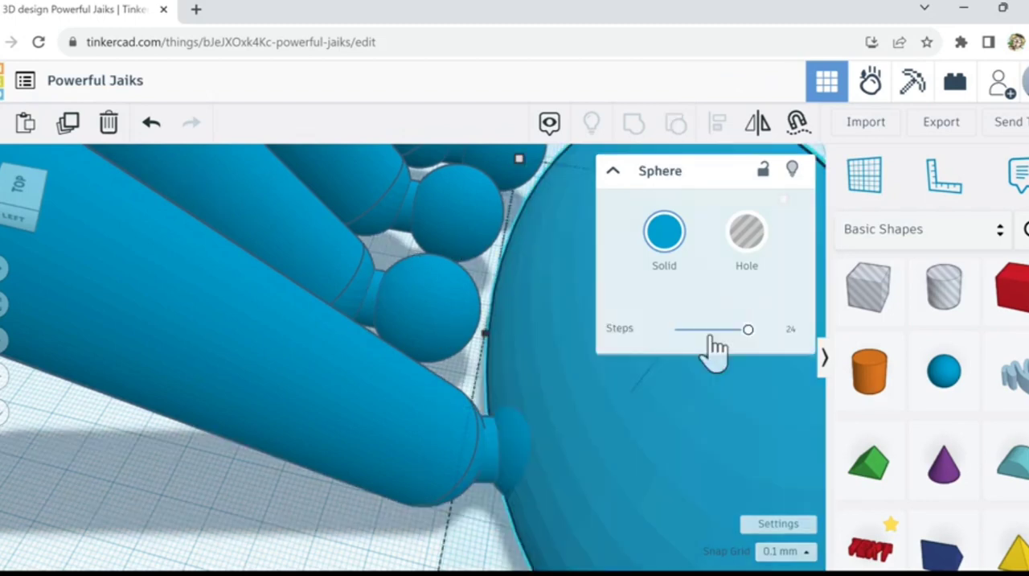
{"action": "left_click", "coordinate": [750, 237]}
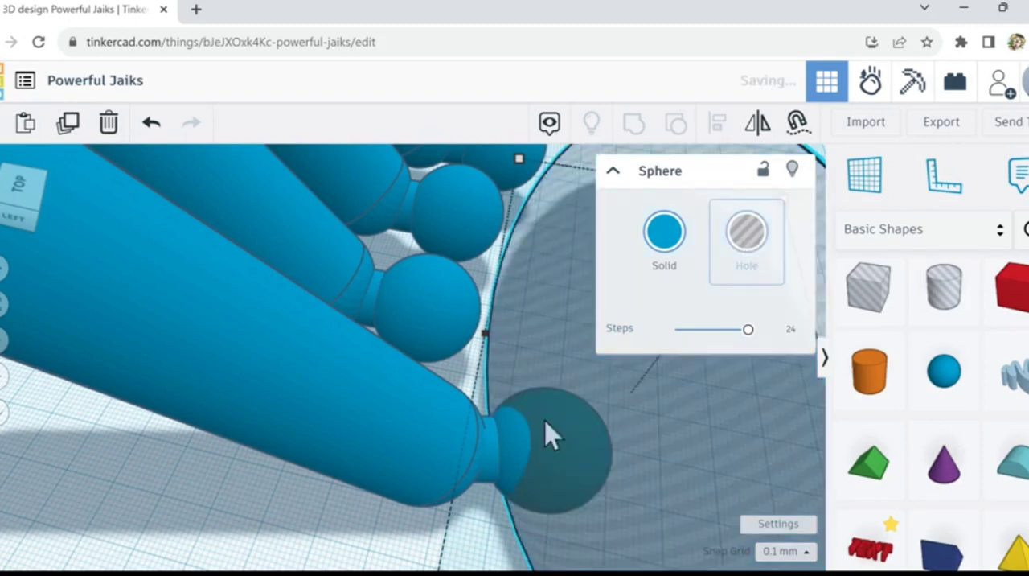
Step: Duplicate the limb's knob piece in place and turn the copy into a hole
{"action": "left_click", "coordinate": [507, 452]}
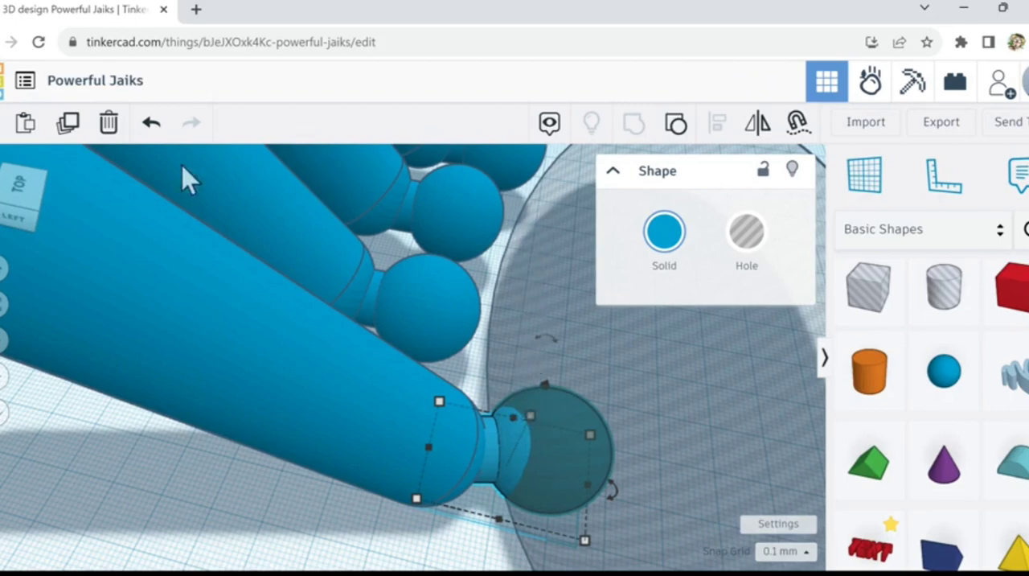
{"action": "left_click", "coordinate": [71, 127]}
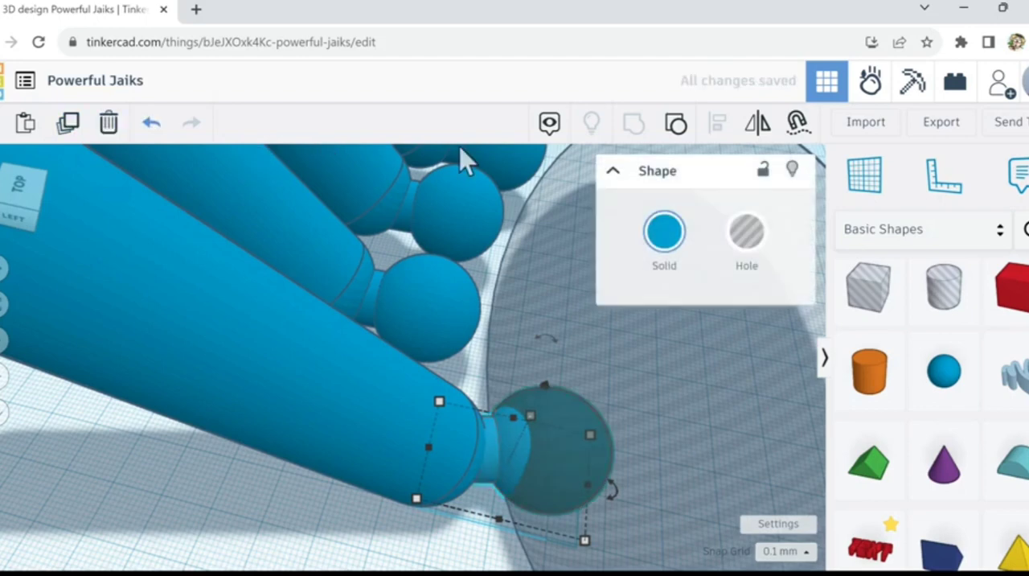
{"action": "left_click", "coordinate": [754, 245]}
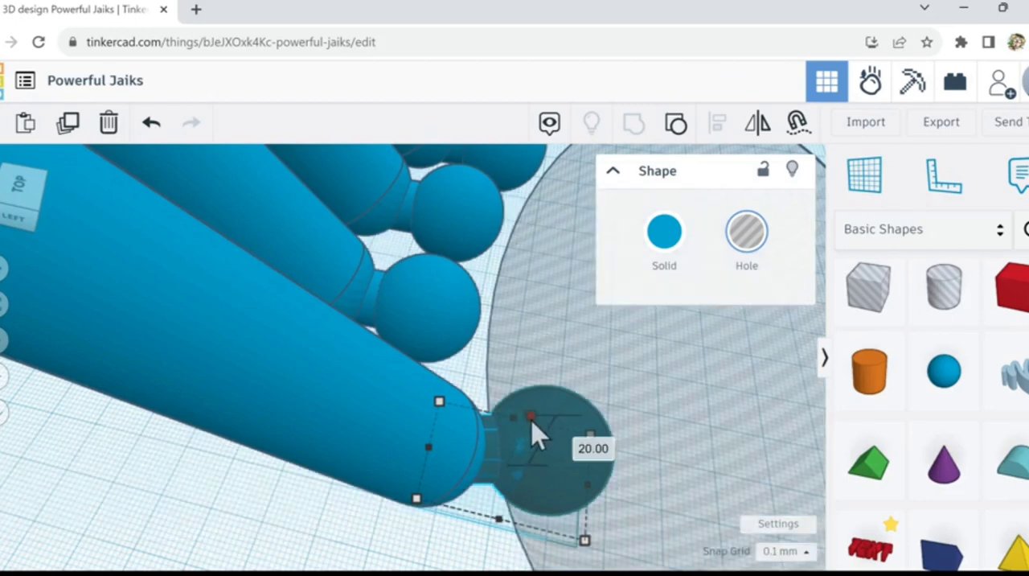
Step: Enlarge the hole copy of the knob evenly around its centre to a height of 21.30 mm
{"action": "left_click_drag", "start_coordinate": [535, 424], "coordinate": [537, 423]}
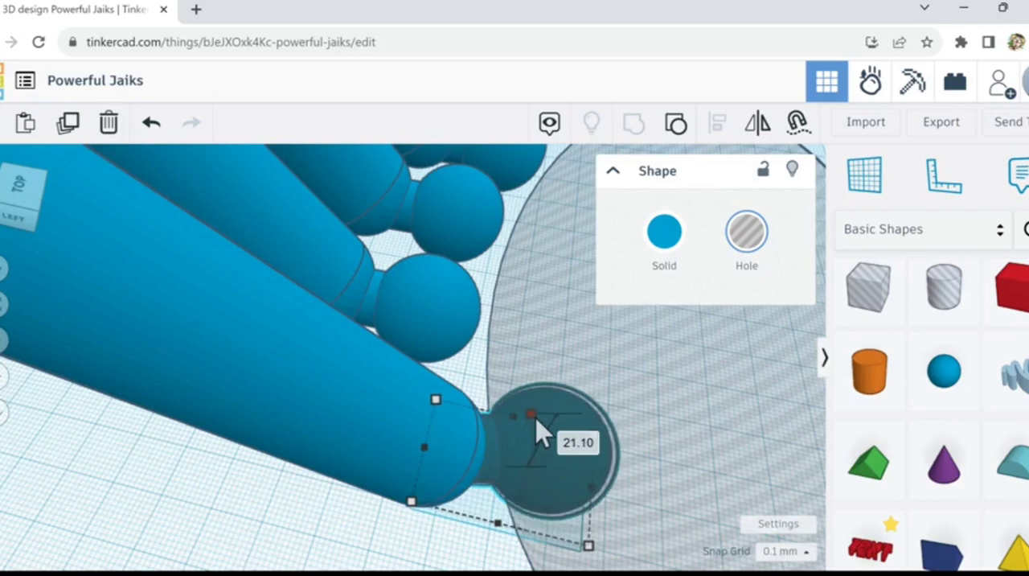
{"action": "left_click_drag", "start_coordinate": [536, 419], "coordinate": [537, 418]}
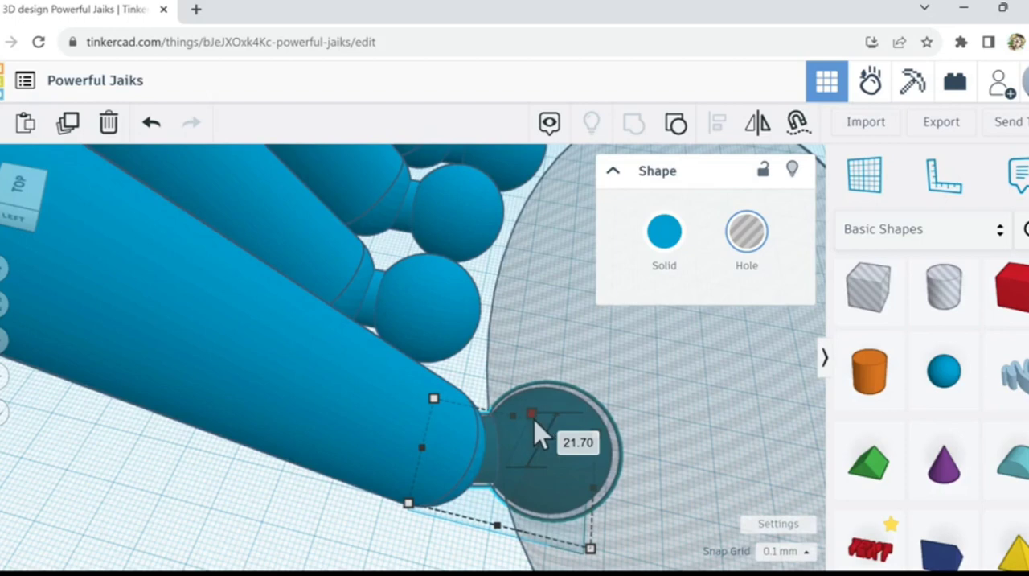
{"action": "left_click_drag", "start_coordinate": [535, 420], "coordinate": [536, 420]}
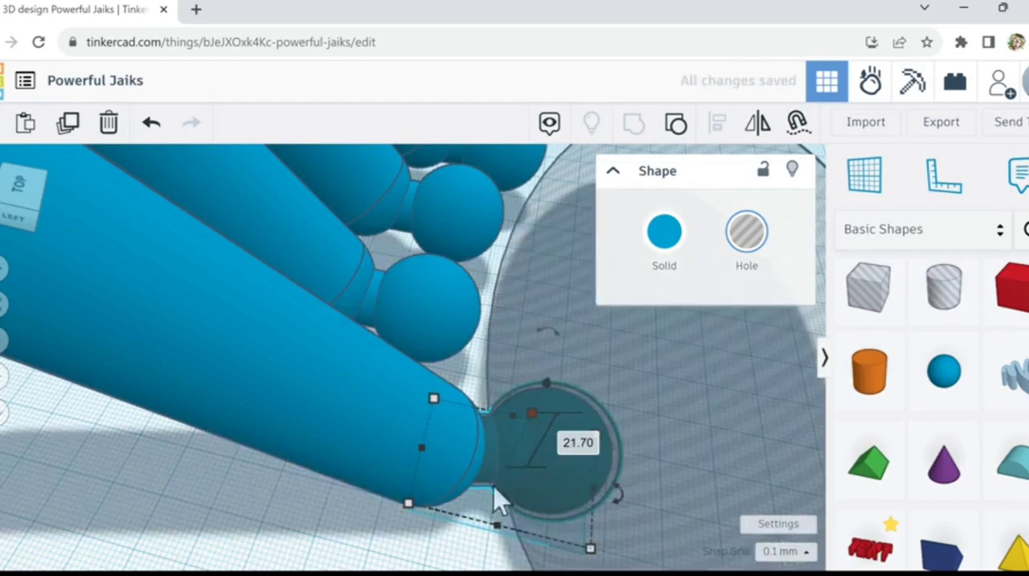
{"action": "right_click_drag", "start_coordinate": [461, 537], "coordinate": [487, 517]}
{"action": "left_click", "coordinate": [571, 416]}
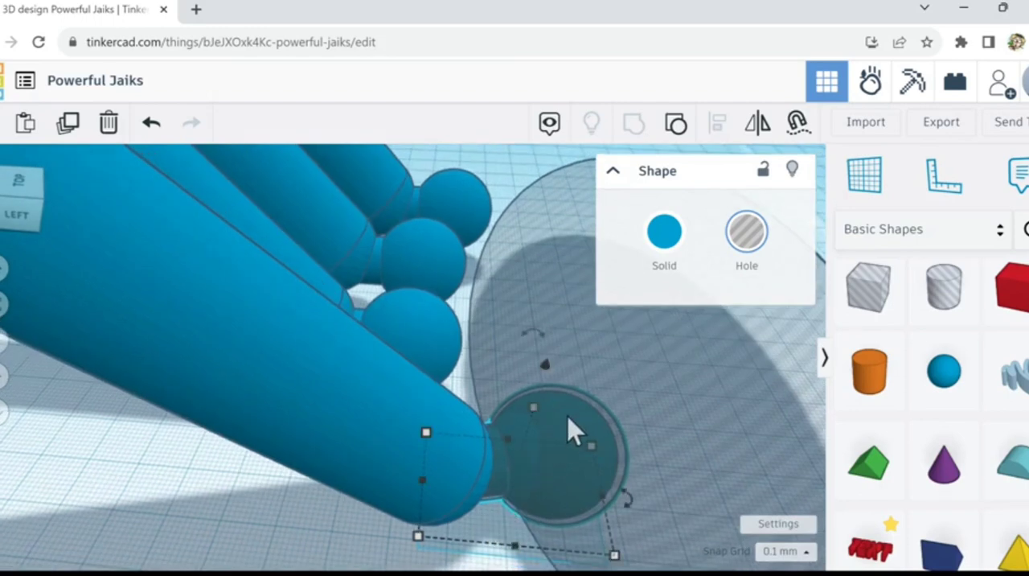
{"action": "mouse_move", "coordinate": [533, 414]}
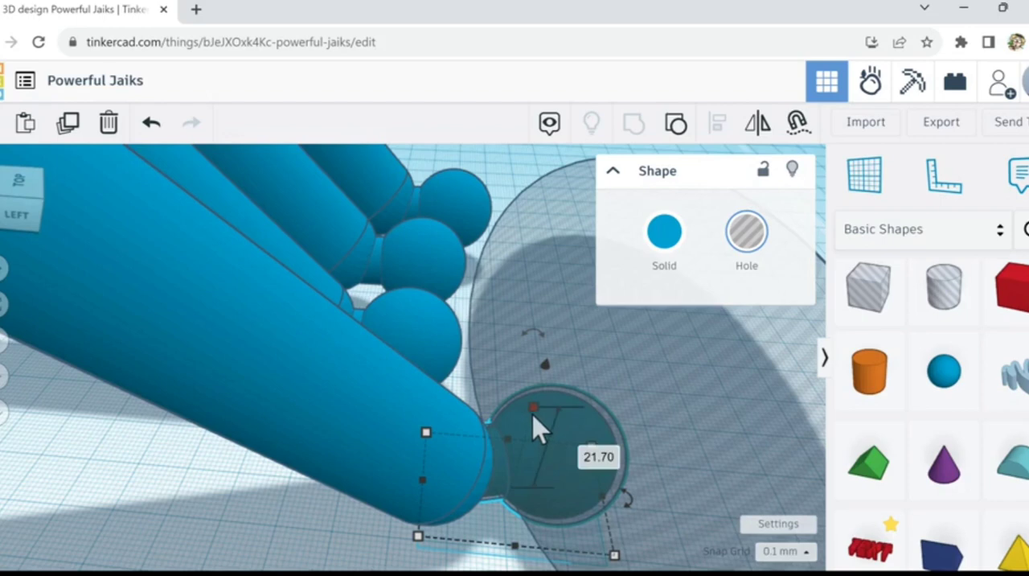
{"action": "left_click_drag", "start_coordinate": [533, 409], "coordinate": [544, 426], "text": "shift"}
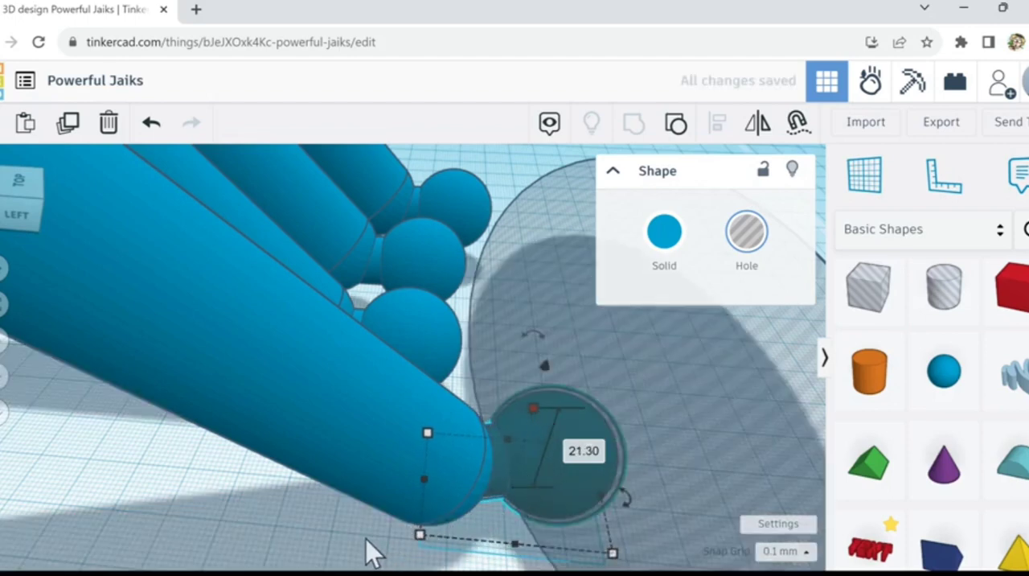
Step: Turn the egg-shaped body back into a solid and clear the selection
{"action": "left_click", "coordinate": [714, 375]}
{"action": "left_click", "coordinate": [664, 235]}
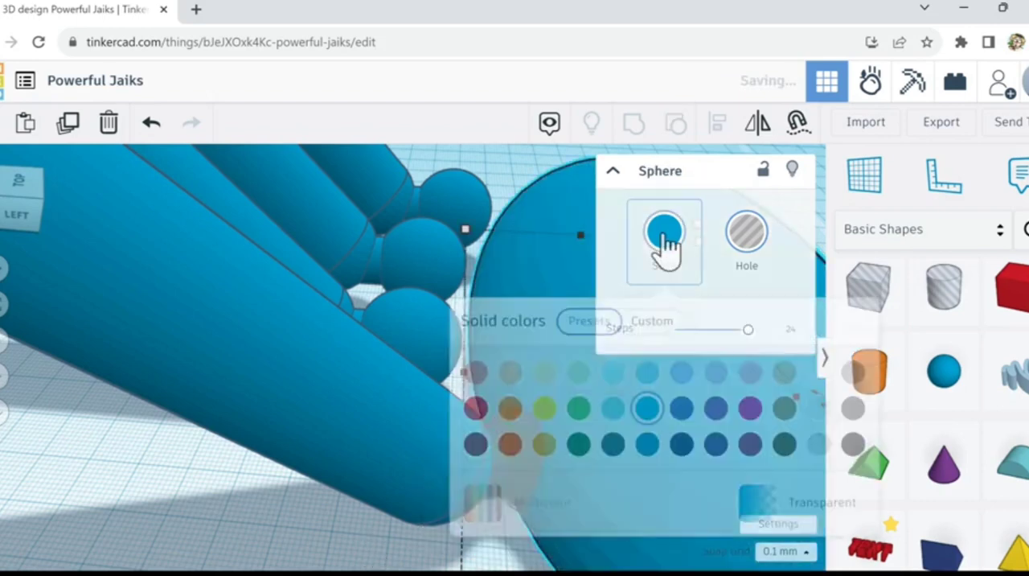
{"action": "left_click", "coordinate": [341, 554]}
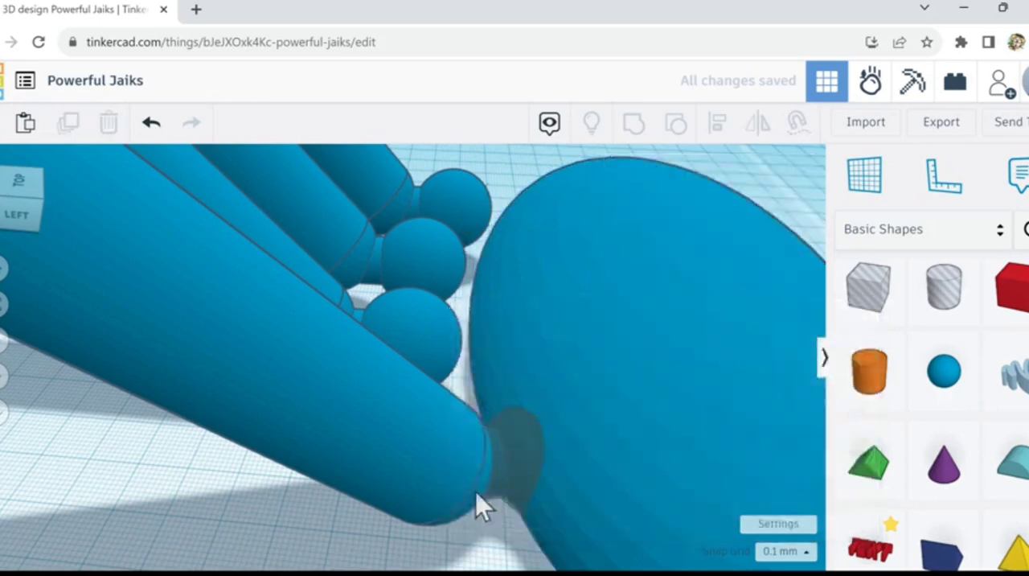
Step: Duplicate the enlarged knob hole and move the copy along the body's side to the neighbouring limb's knob position
{"action": "left_click", "coordinate": [533, 438]}
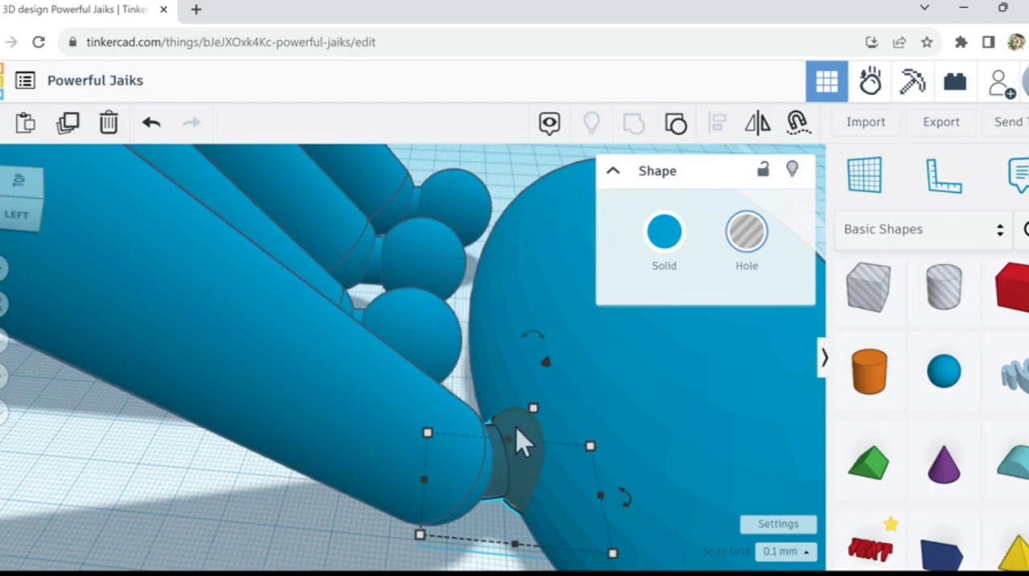
{"action": "left_click", "coordinate": [68, 122]}
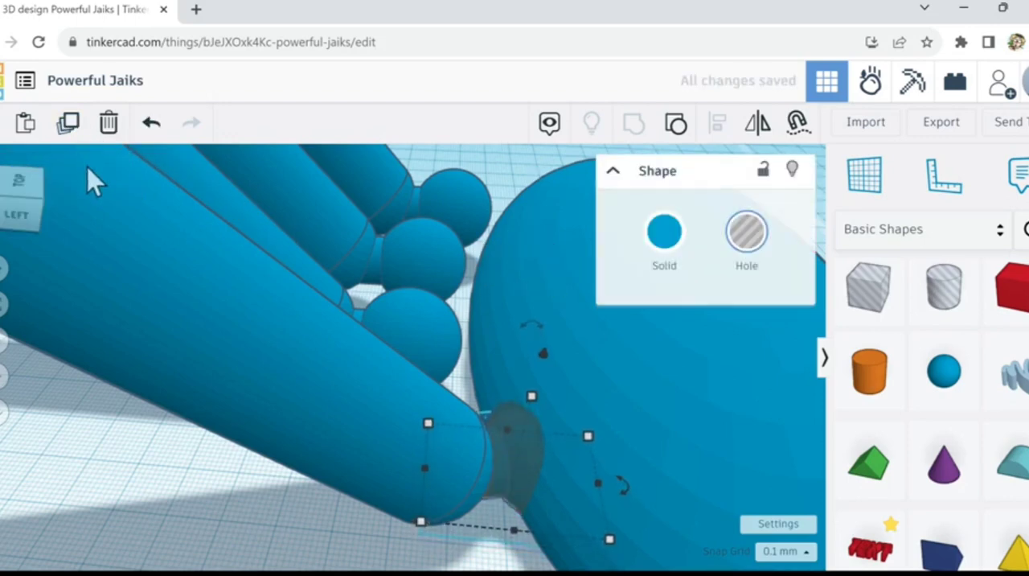
{"action": "key", "text": "Up"}
{"action": "key", "text": "Up"}
{"action": "key", "text": "Up"}
{"action": "key", "text": "Up"}
{"action": "key", "text": "Up"}
{"action": "key", "text": "Up"}
{"action": "key", "text": "Up"}
{"action": "key", "text": "Up"}
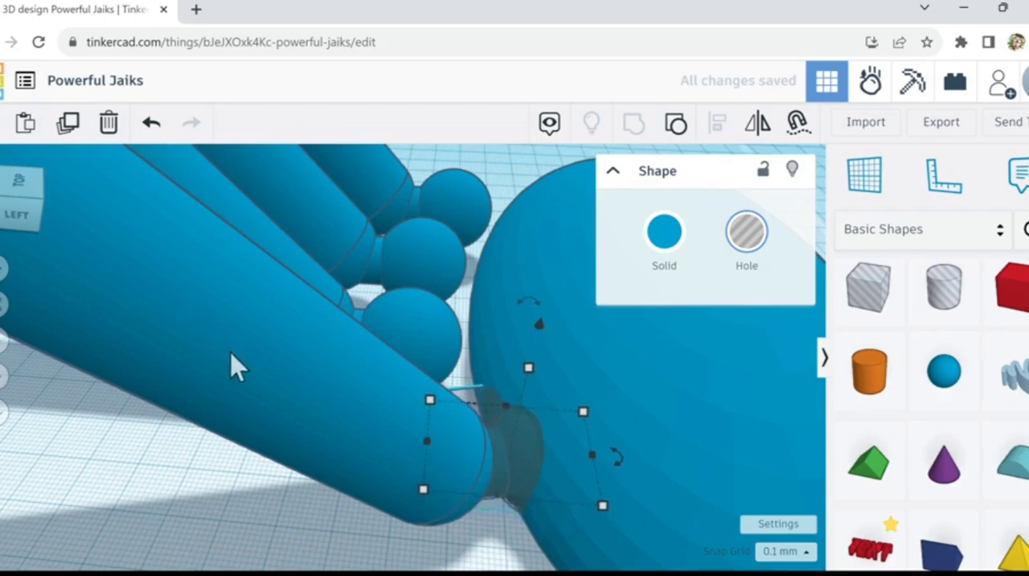
{"action": "mouse_move", "coordinate": [351, 451]}
{"action": "right_mouse_down"}
{"action": "mouse_move", "coordinate": [352, 468]}
{"action": "mouse_move", "coordinate": [362, 455]}
{"action": "right_mouse_up"}
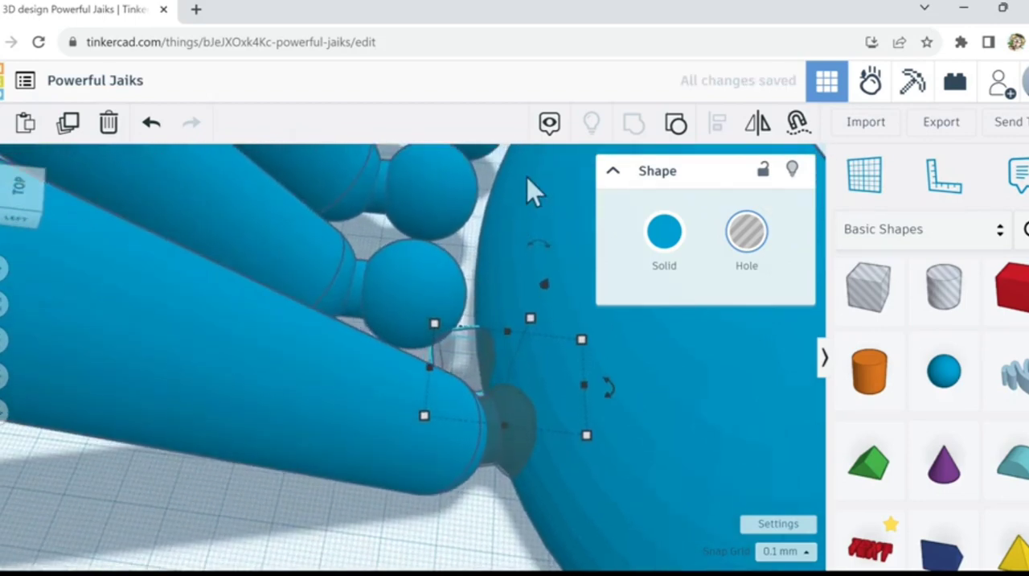
{"action": "key", "text": "Up"}
{"action": "key", "text": "Up"}
{"action": "key", "text": "Up"}
{"action": "key", "text": "Up"}
{"action": "key", "text": "Up"}
{"action": "key", "text": "Up"}
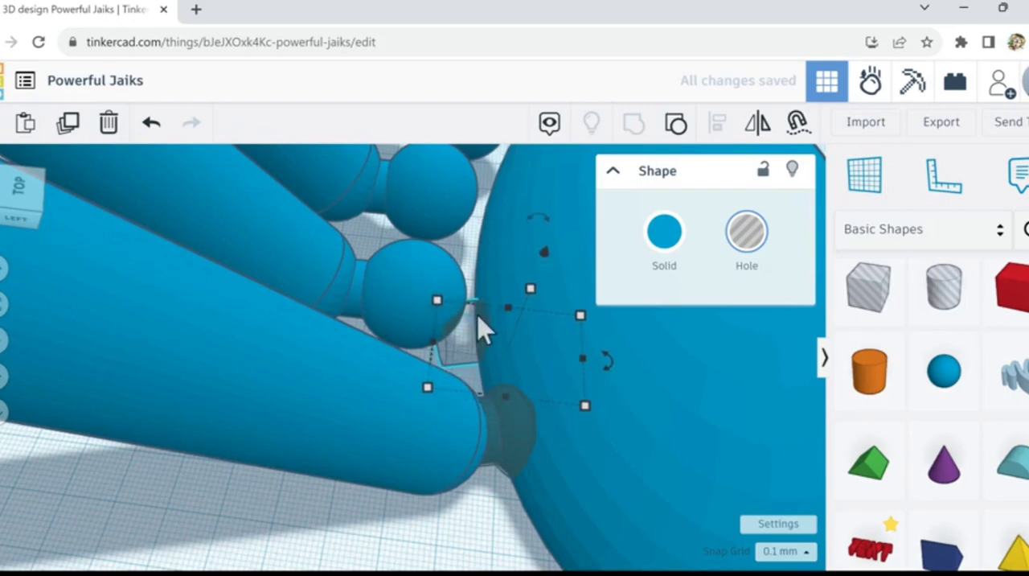
{"action": "key", "text": "Up"}
{"action": "key", "text": "Up"}
{"action": "key", "text": "Up"}
{"action": "key", "text": "Up"}
{"action": "key", "text": "Up"}
{"action": "key", "text": "Up"}
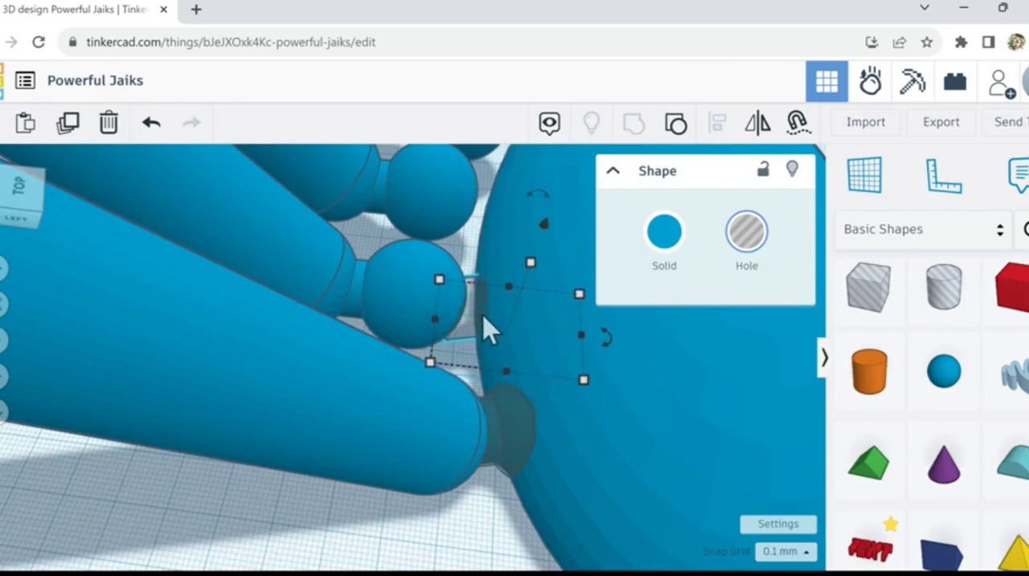
{"action": "key", "text": "Up"}
{"action": "key", "text": "Up"}
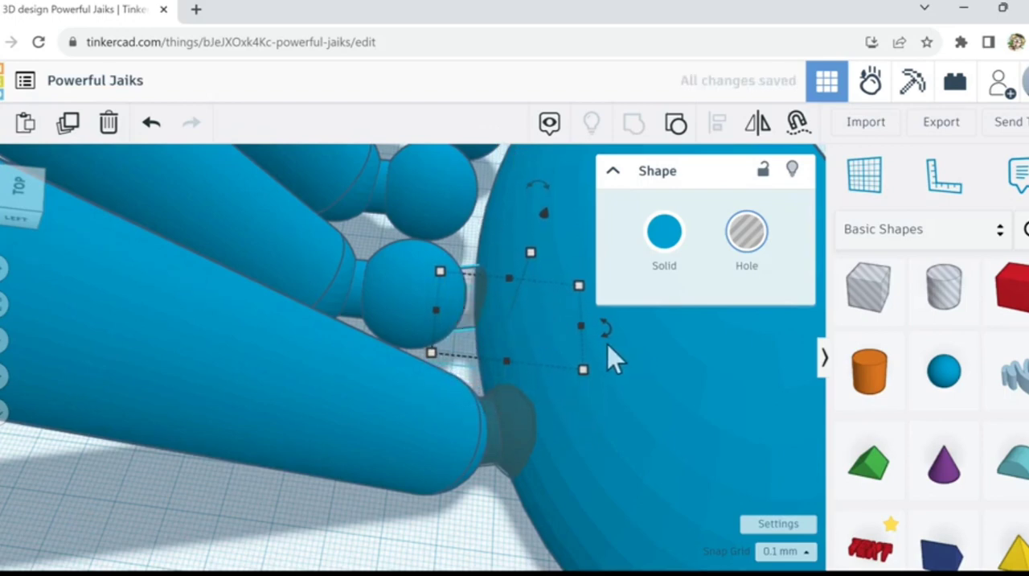
Step: Rotate the copied socket hole by 7° and nudge it outward from the body
{"action": "left_click_drag", "start_coordinate": [606, 330], "coordinate": [752, 387]}
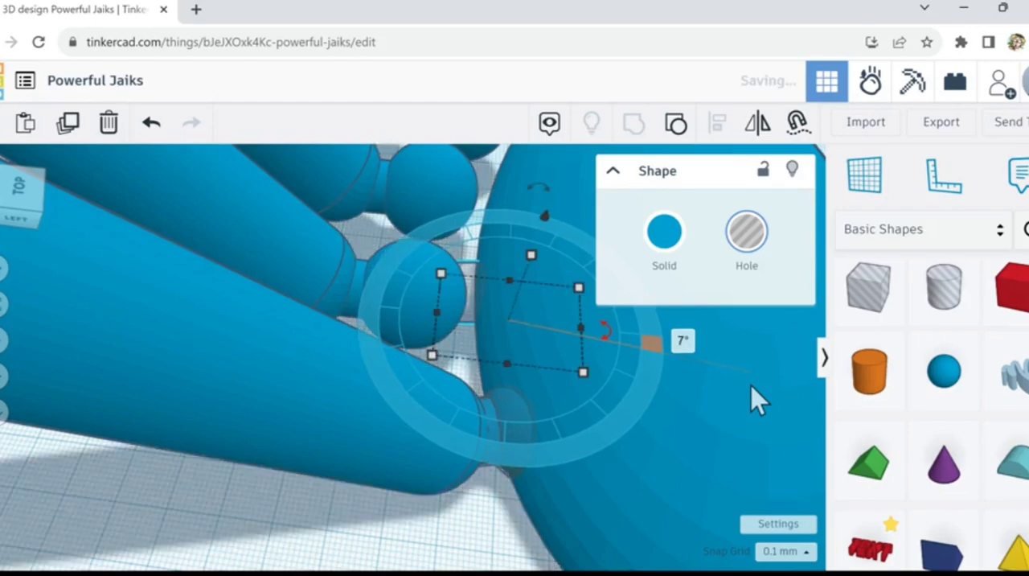
{"action": "key", "text": "Left"}
{"action": "key", "text": "Left"}
{"action": "key", "text": "Left"}
{"action": "key", "text": "Left"}
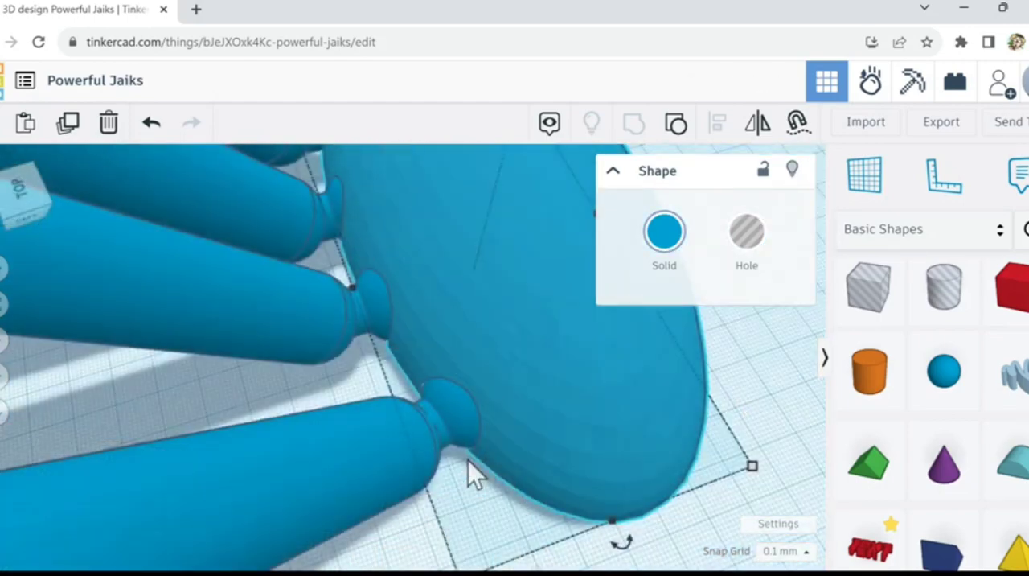
Step: Group the egg-shaped body and its four jointed limbs into one shape
{"action": "scroll", "coordinate": [473, 474], "scroll_direction": "down", "scroll_amount": 5}
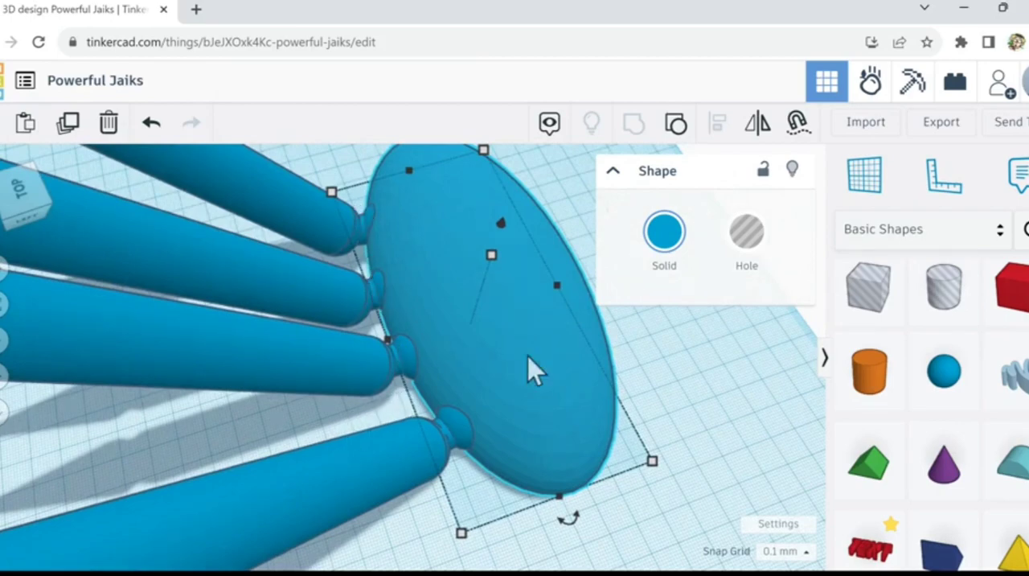
{"action": "right_click_drag", "start_coordinate": [688, 386], "coordinate": [669, 404]}
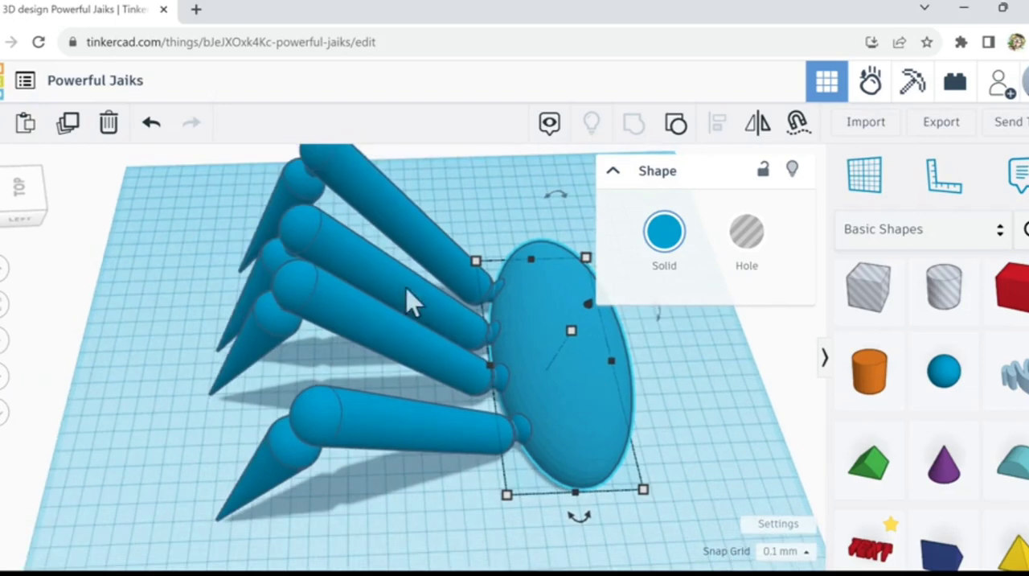
{"action": "left_click", "coordinate": [196, 263]}
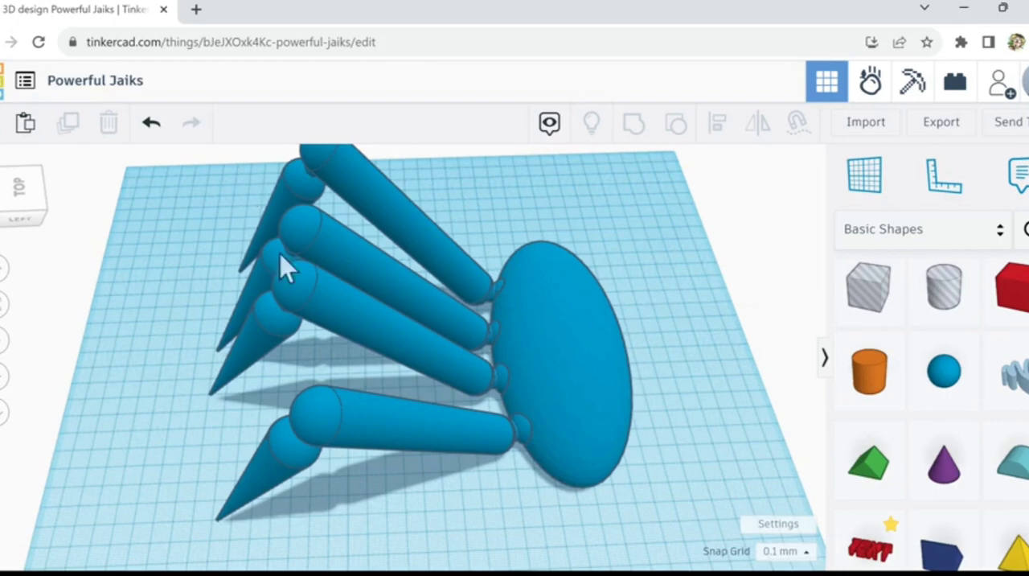
{"action": "left_click_drag", "start_coordinate": [450, 486], "coordinate": [596, 540]}
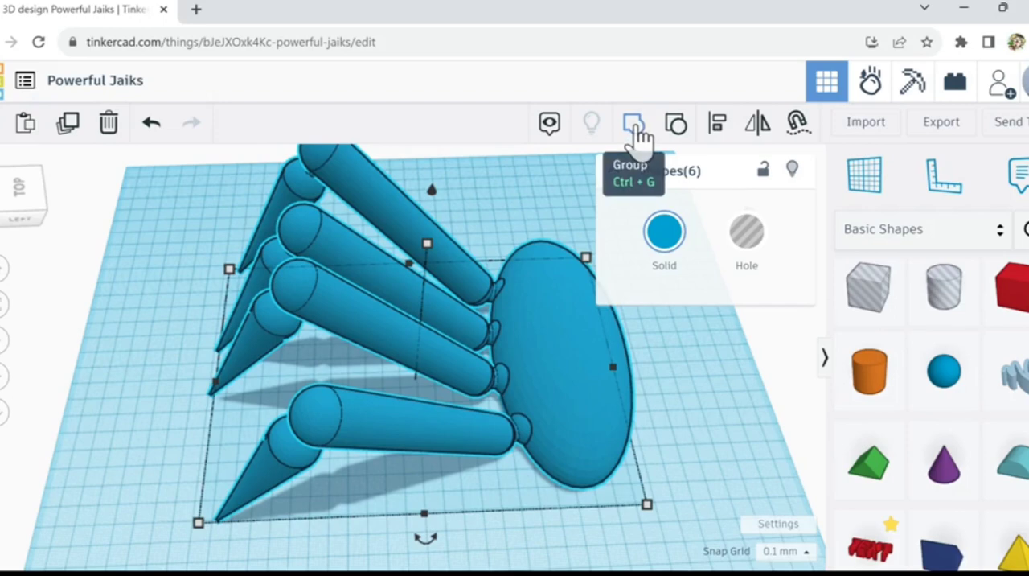
{"action": "left_click", "coordinate": [635, 128]}
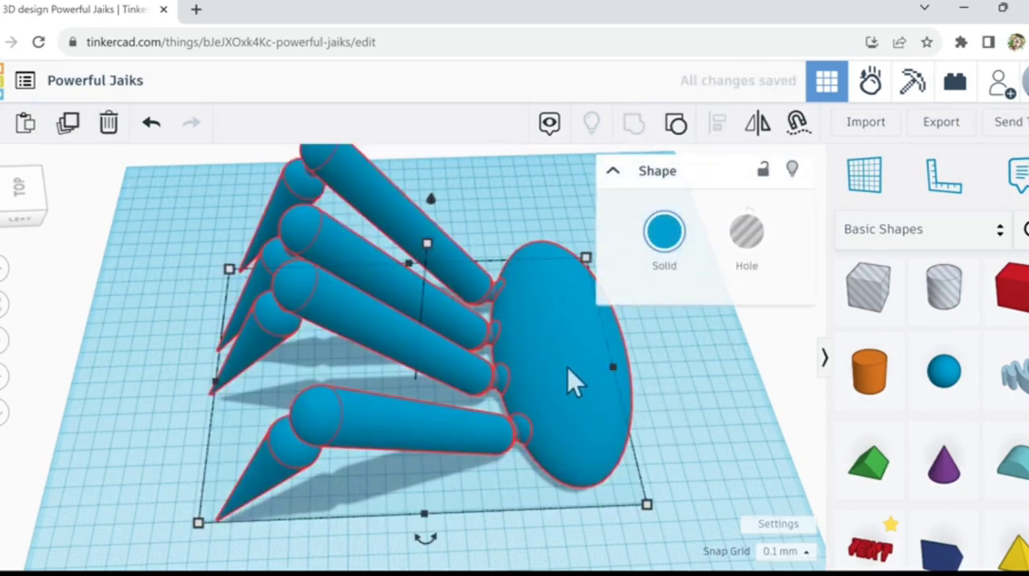
Step: Move the grouped creature about 74.5 mm sideways and about 10.3 mm along the workplane
{"action": "left_click_drag", "start_coordinate": [568, 368], "coordinate": [421, 354]}
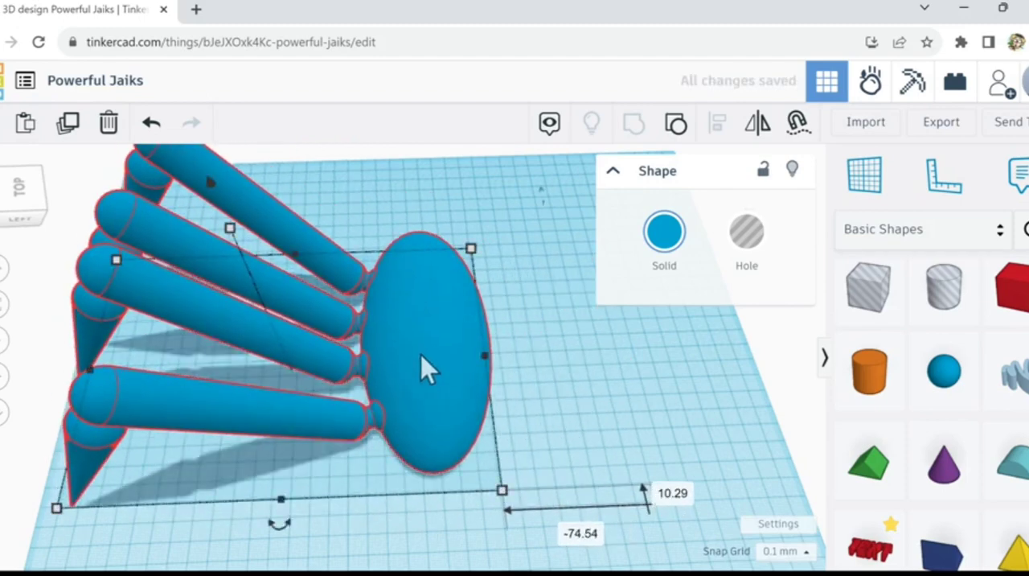
{"action": "scroll", "coordinate": [421, 353], "scroll_direction": "down", "scroll_amount": 1}
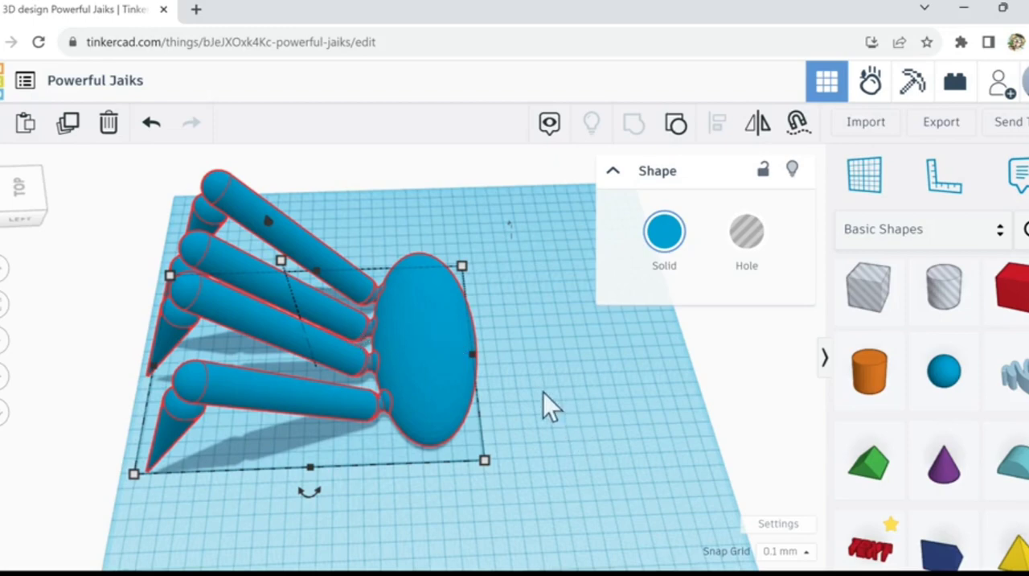
{"action": "scroll", "coordinate": [522, 371], "scroll_direction": "up", "scroll_amount": 2}
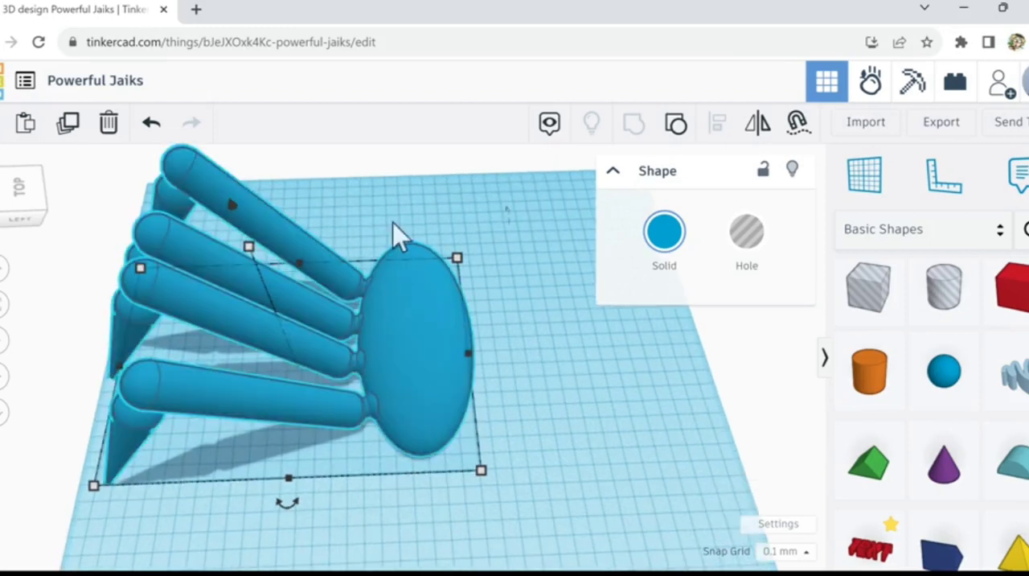
Step: Duplicate the grouped creature in place and mirror the copy sideways so its limbs point the opposite way
{"action": "left_click", "coordinate": [69, 127]}
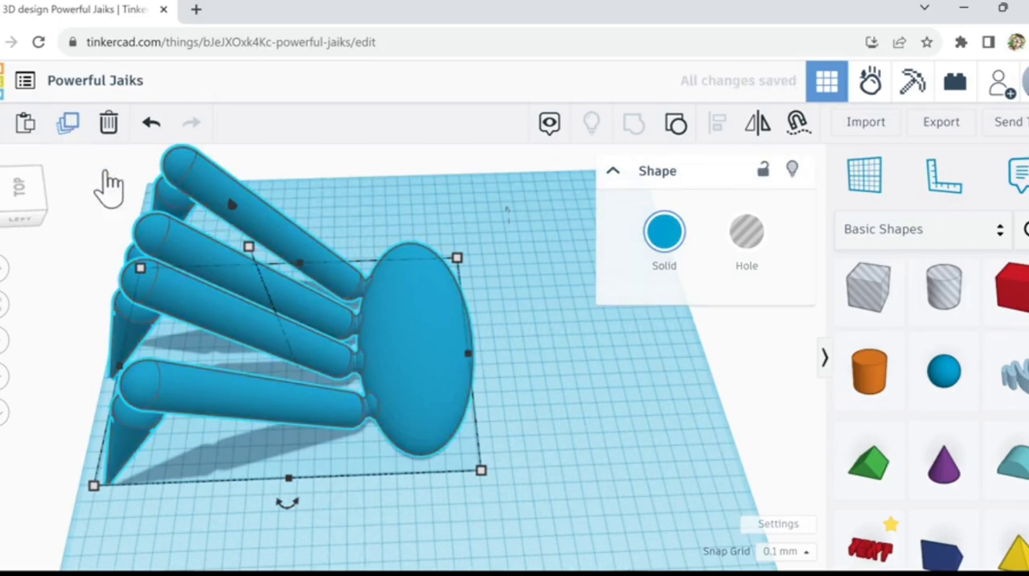
{"action": "left_click", "coordinate": [757, 124]}
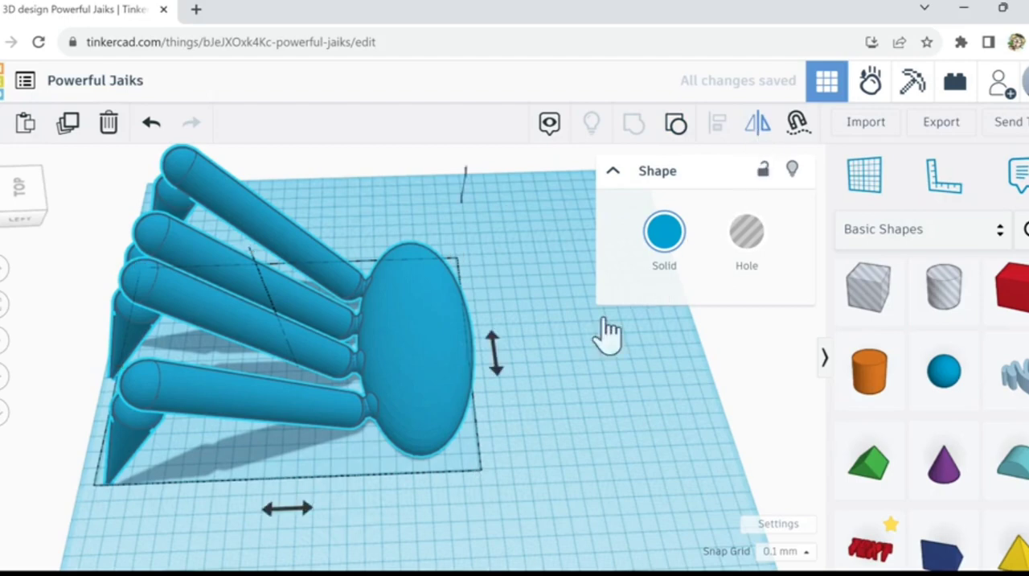
{"action": "left_click", "coordinate": [298, 515]}
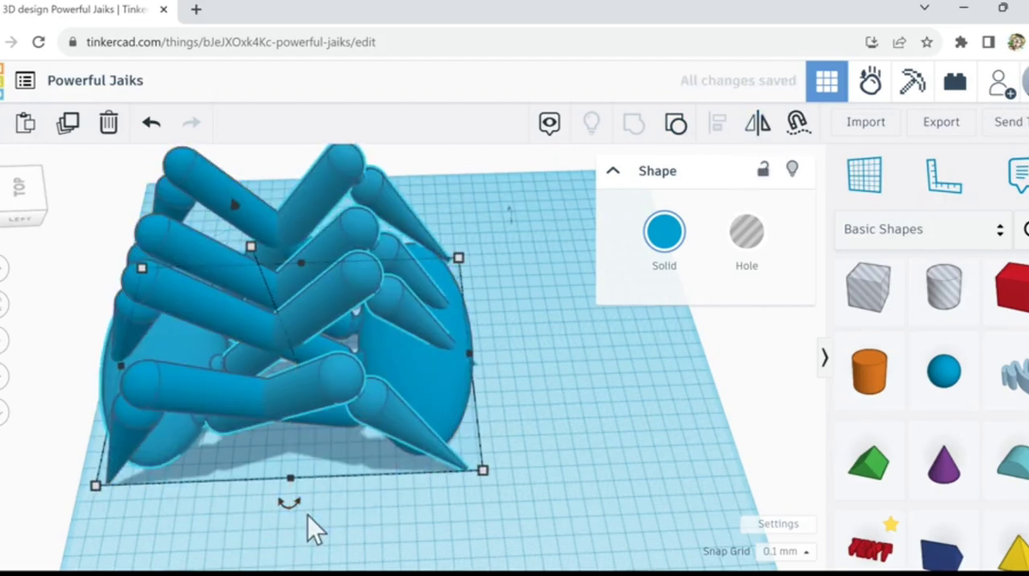
Step: Move the mirrored half sideways until its egg-shaped body sits beside the original body, with the limbs pointing outward
{"action": "key", "text": "Right"}
{"action": "key", "text": "Right"}
{"action": "key", "text": "Right"}
{"action": "key", "text": "Right"}
{"action": "key", "text": "Right"}
{"action": "key", "text": "Right"}
{"action": "key", "text": "Right"}
{"action": "key", "text": "Right"}
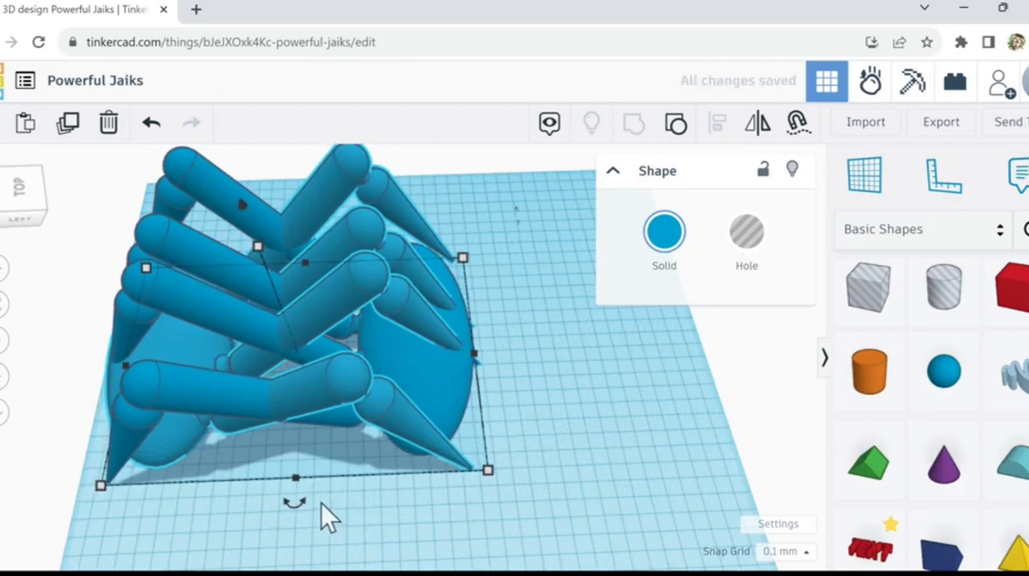
{"action": "key", "text": "Right"}
{"action": "key", "text": "Right"}
{"action": "key", "text": "Right"}
{"action": "key", "text": "Right"}
{"action": "key", "text": "Right"}
{"action": "key", "text": "Right"}
{"action": "key", "text": "Right"}
{"action": "key", "text": "Right"}
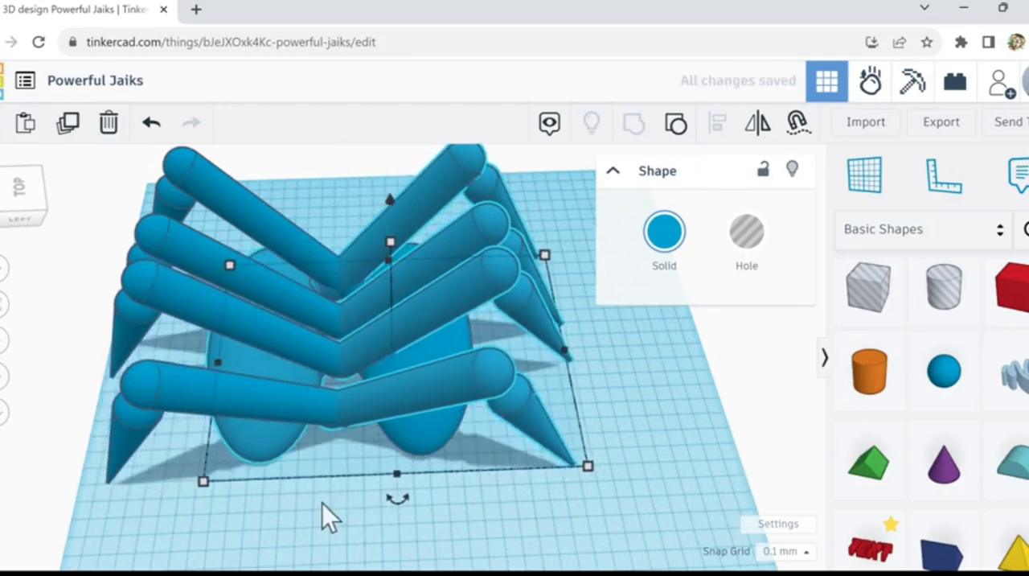
{"action": "key", "text": "Right"}
{"action": "key", "text": "Right"}
{"action": "key", "text": "Right"}
{"action": "key", "text": "Right"}
{"action": "key", "text": "Right"}
{"action": "key", "text": "Right"}
{"action": "key", "text": "Right"}
{"action": "key", "text": "Right"}
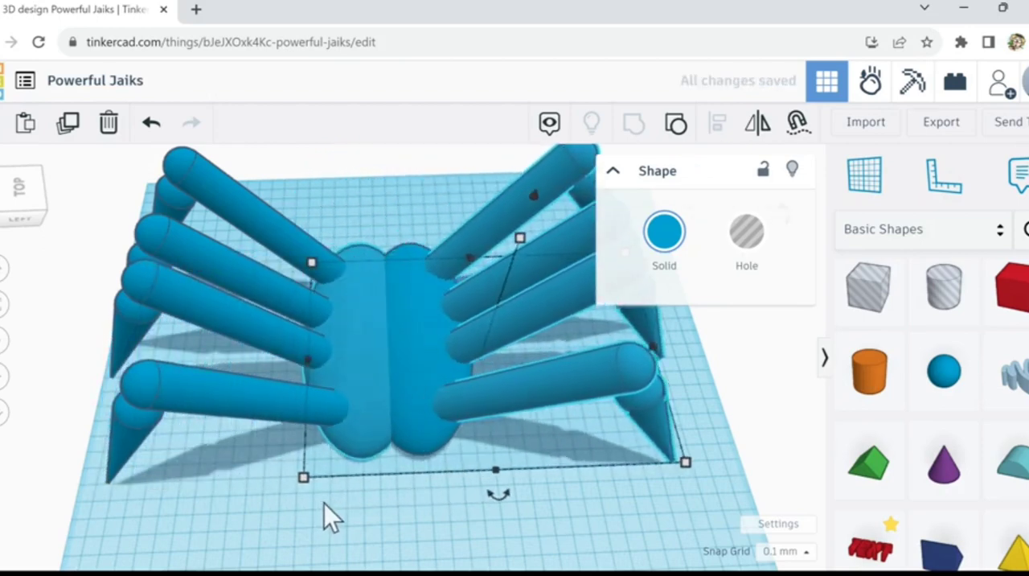
{"action": "key", "text": "Right"}
{"action": "key", "text": "Right"}
{"action": "key", "text": "Right"}
{"action": "key", "text": "Right"}
{"action": "key", "text": "Right"}
{"action": "key", "text": "Right"}
{"action": "key", "text": "Right"}
{"action": "key", "text": "Right"}
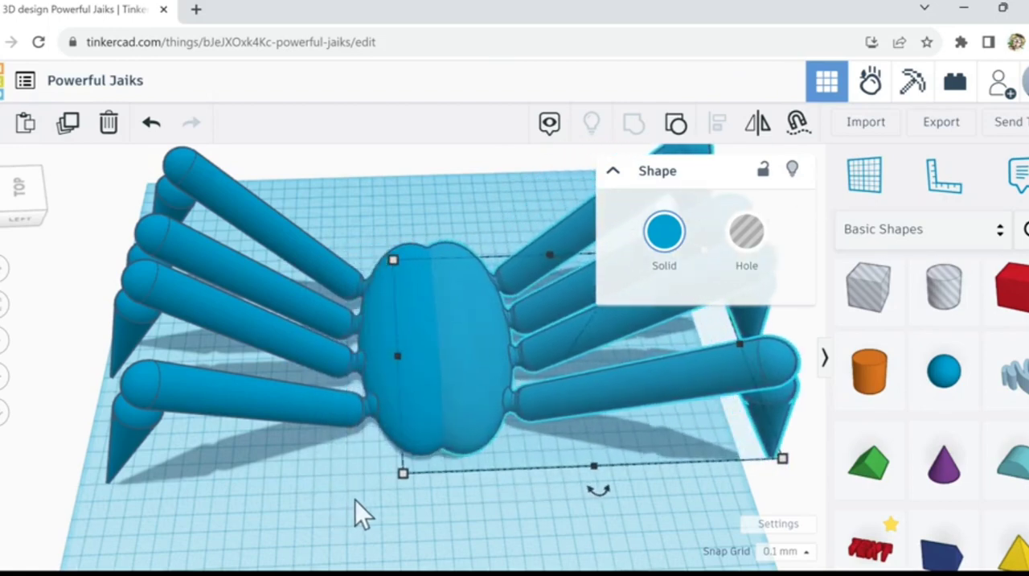
{"action": "key", "text": "Right"}
{"action": "key", "text": "Right"}
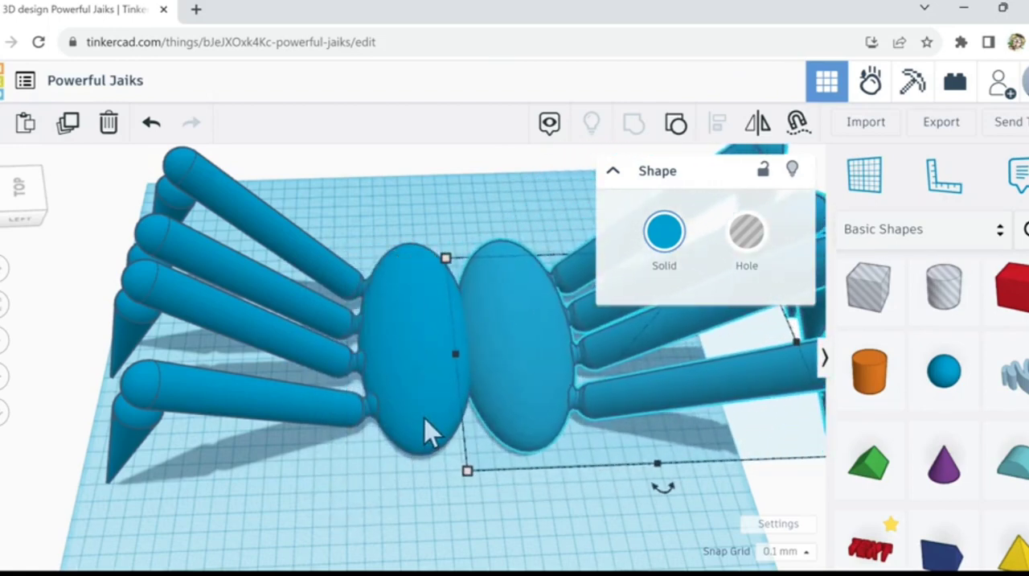
Step: Nudge the mirrored half back toward the original so the two egg-shaped bodies overlap
{"action": "key", "text": "Left"}
{"action": "key", "text": "Left"}
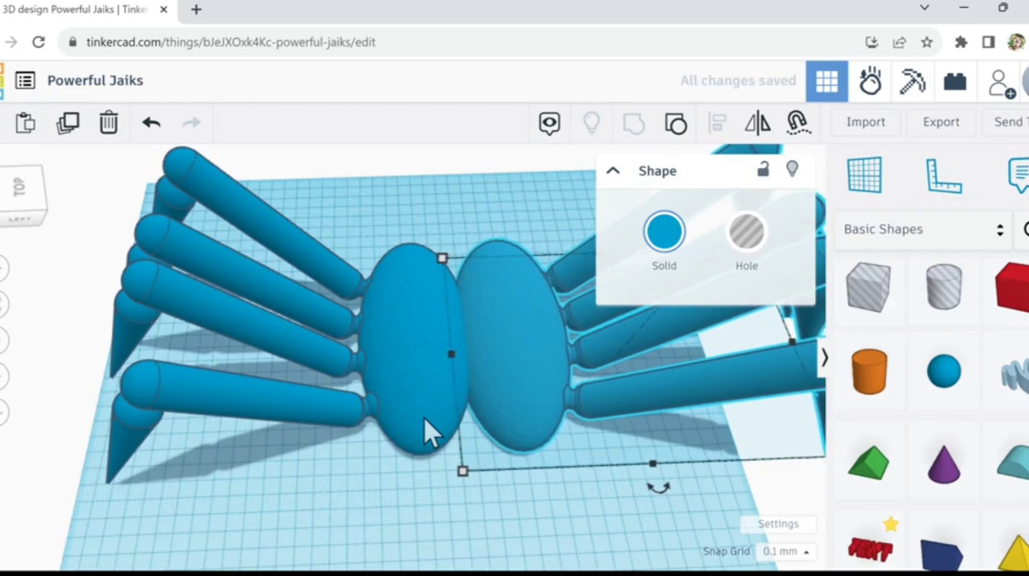
{"action": "key", "text": "Left"}
{"action": "key", "text": "Left"}
{"action": "key", "text": "Left"}
{"action": "key", "text": "Left"}
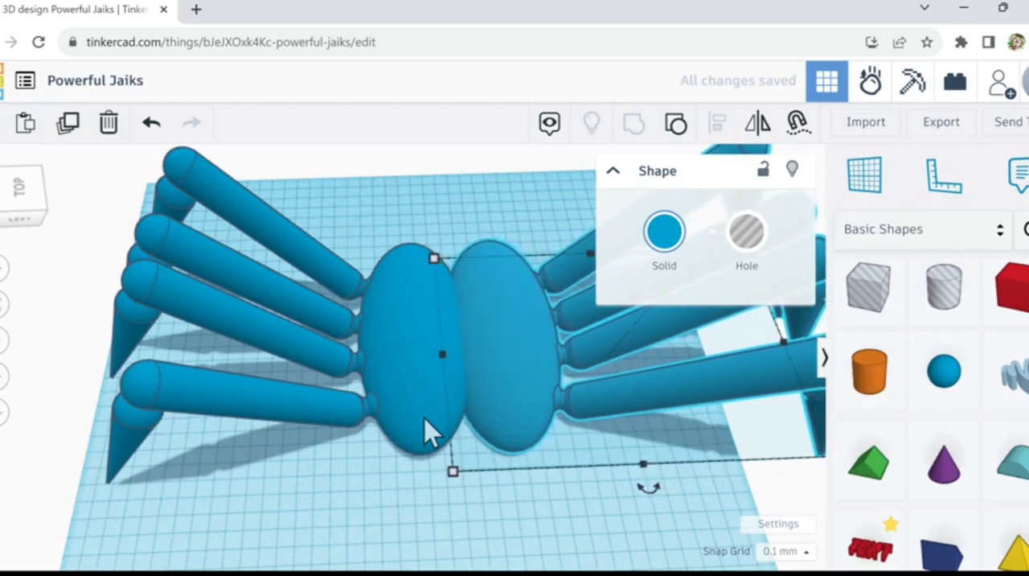
{"action": "key", "text": "Left"}
{"action": "key", "text": "Left"}
{"action": "key", "text": "Left"}
{"action": "key", "text": "Left"}
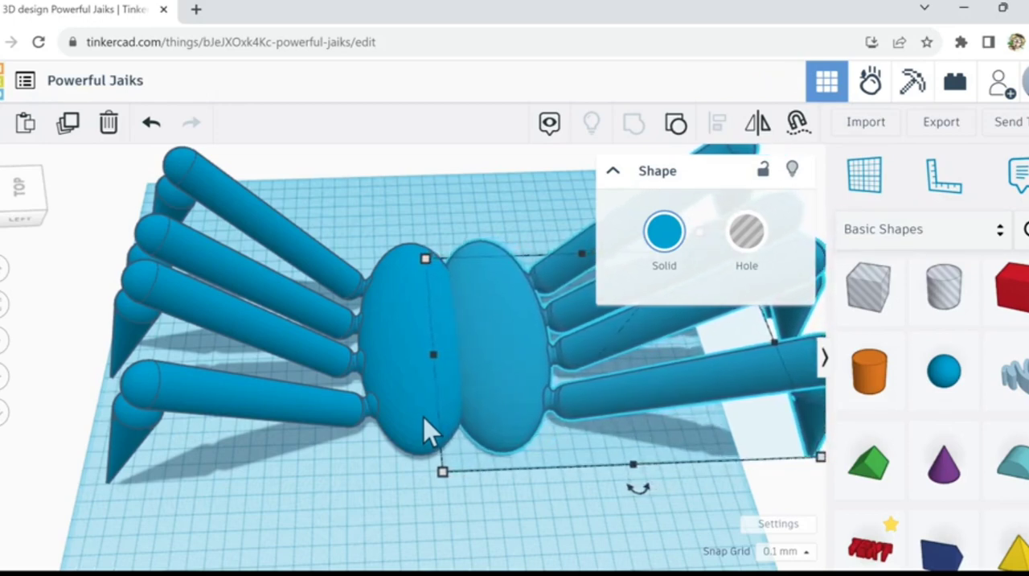
{"action": "key", "text": "Left"}
{"action": "key", "text": "Left"}
{"action": "key", "text": "Left"}
{"action": "key", "text": "Left"}
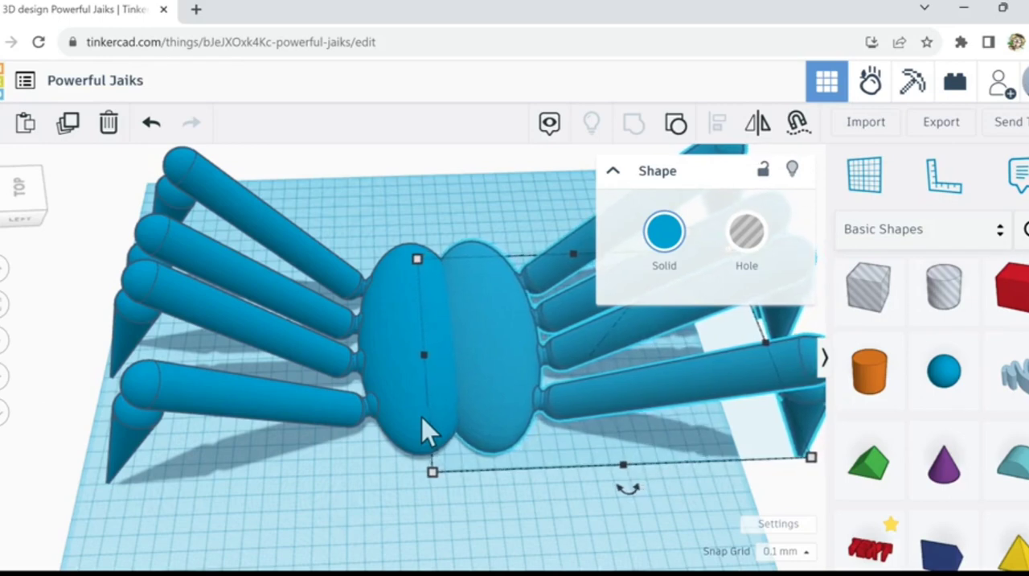
{"action": "key", "text": "Left"}
{"action": "key", "text": "Left"}
{"action": "key", "text": "Left"}
{"action": "key", "text": "Left"}
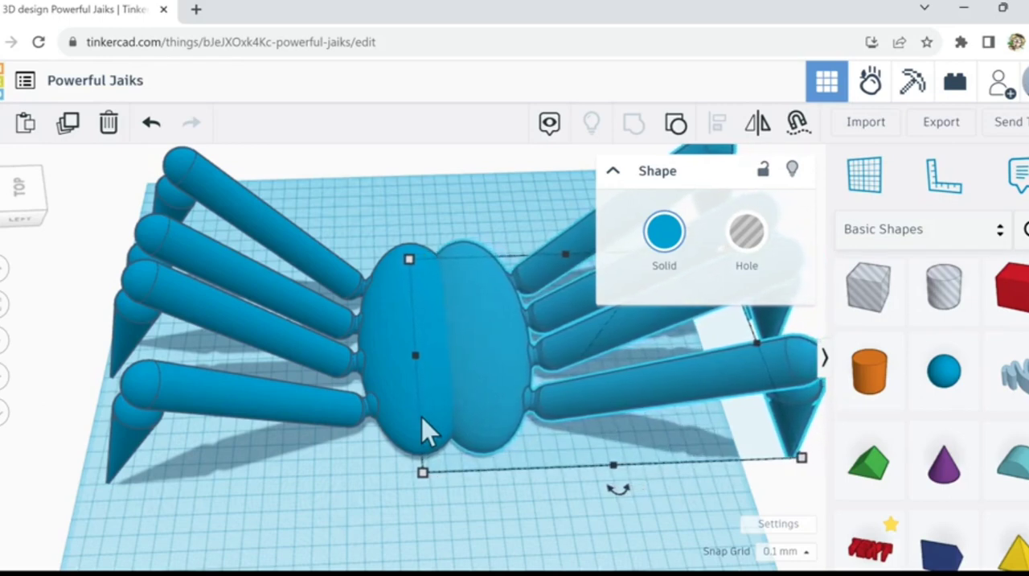
{"action": "key", "text": "Left"}
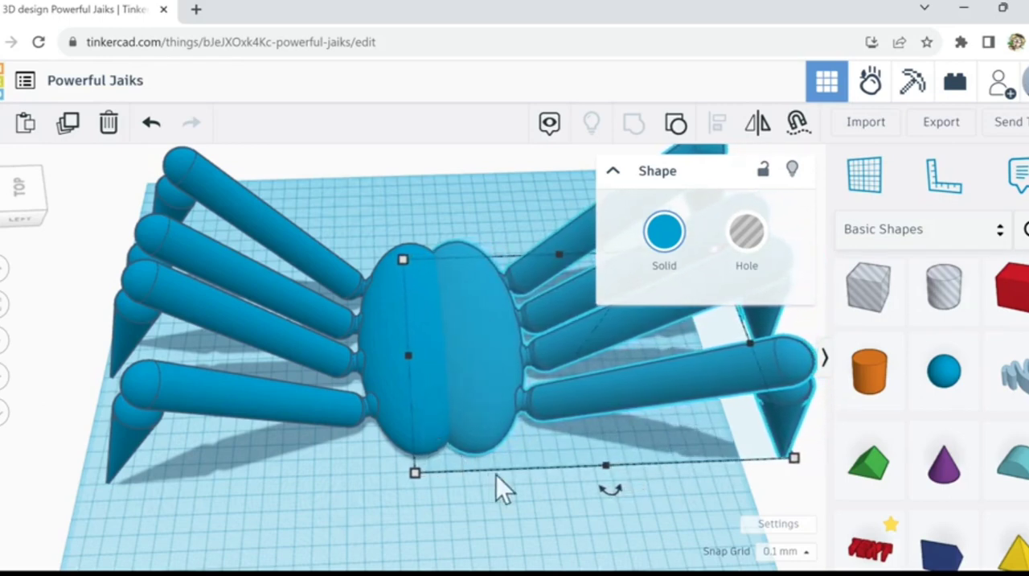
Step: Turn the original half into a hole to expose its sockets and nudge it further into the mirrored body
{"action": "right_click_drag", "start_coordinate": [542, 527], "coordinate": [515, 506]}
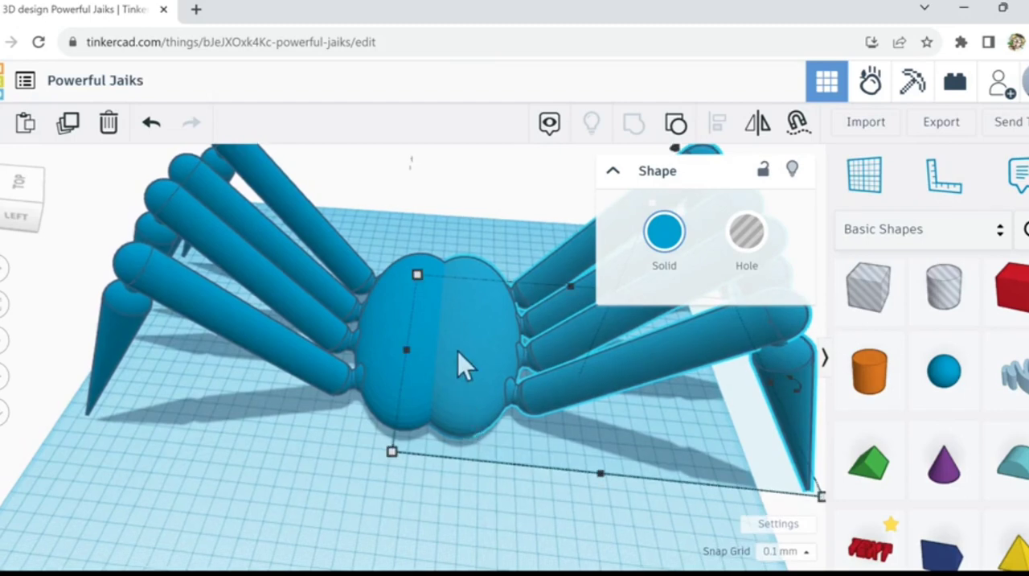
{"action": "left_click", "coordinate": [407, 328]}
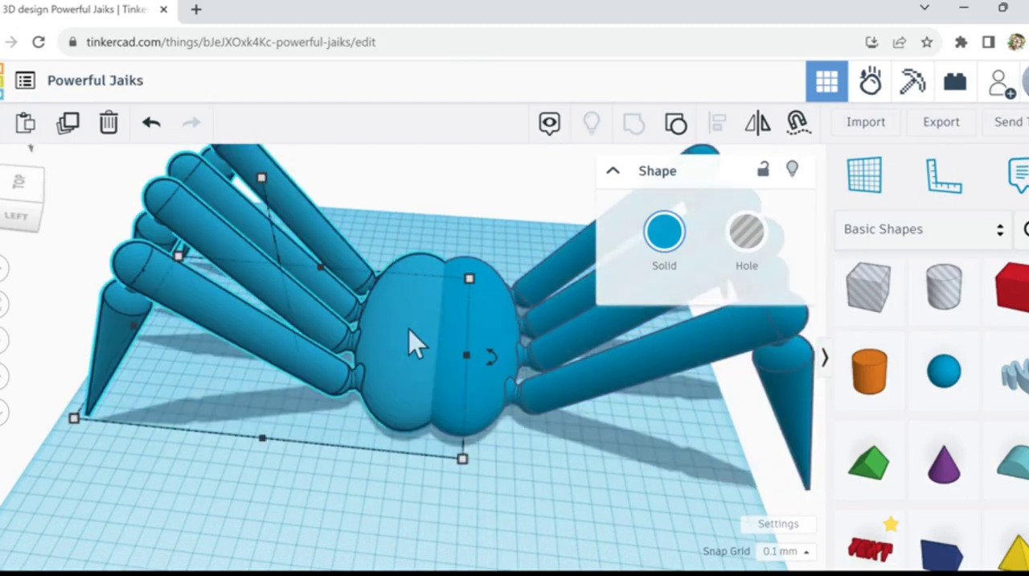
{"action": "left_click", "coordinate": [746, 235]}
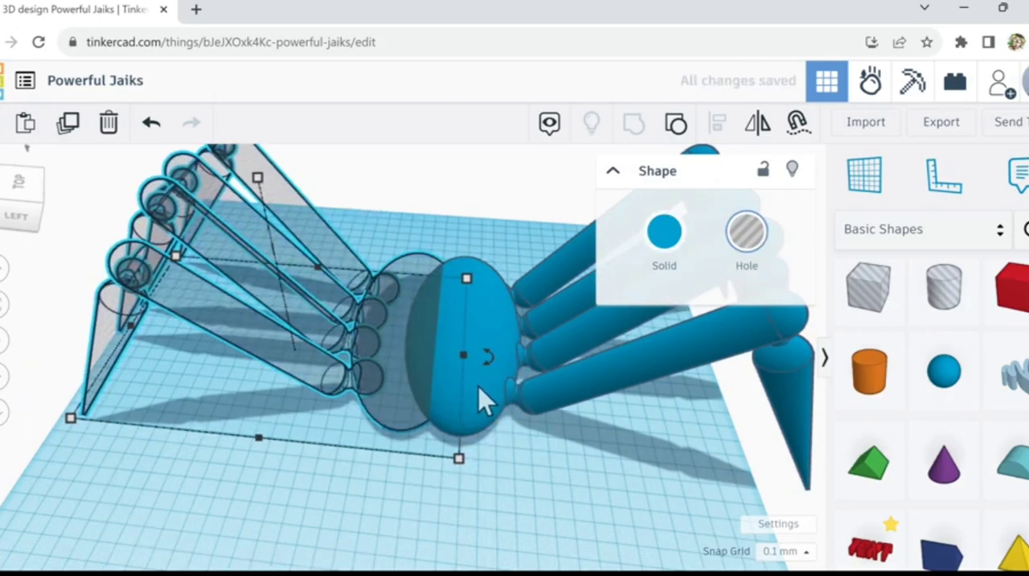
{"action": "key", "text": "Right"}
{"action": "key", "text": "Right"}
{"action": "key", "text": "Right"}
{"action": "key", "text": "Right"}
{"action": "key", "text": "Right"}
{"action": "key", "text": "Right"}
{"action": "key", "text": "Right"}
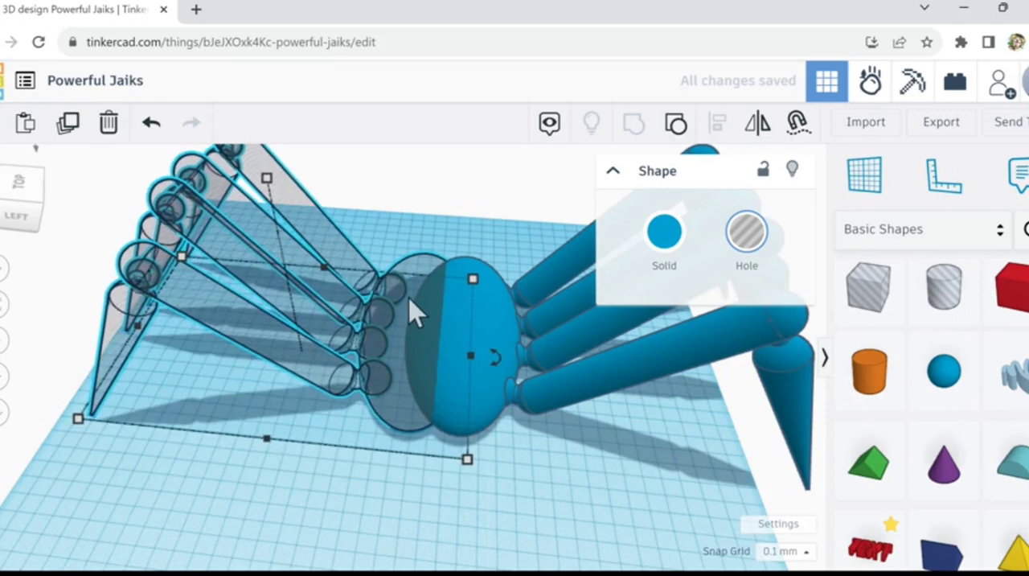
{"action": "key", "text": "Right"}
{"action": "key", "text": "Right"}
{"action": "key", "text": "Right"}
{"action": "key", "text": "Right"}
{"action": "key", "text": "Right"}
{"action": "key", "text": "Right"}
{"action": "key", "text": "Right"}
{"action": "key", "text": "Right"}
{"action": "key", "text": "Right"}
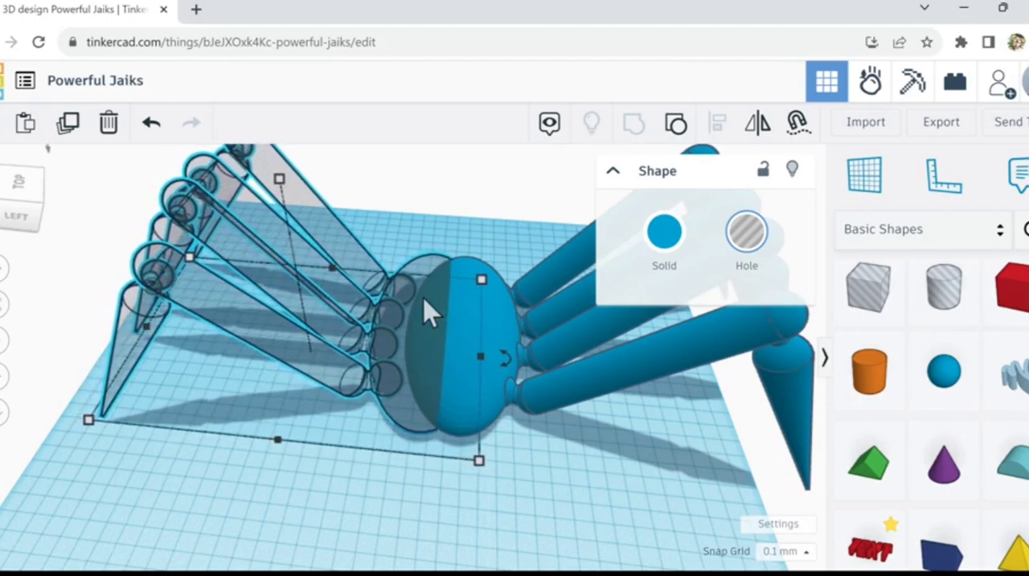
{"action": "key", "text": "Right"}
{"action": "key", "text": "Right"}
{"action": "key", "text": "Right"}
{"action": "scroll", "coordinate": [426, 294], "scroll_direction": "up", "scroll_amount": 2}
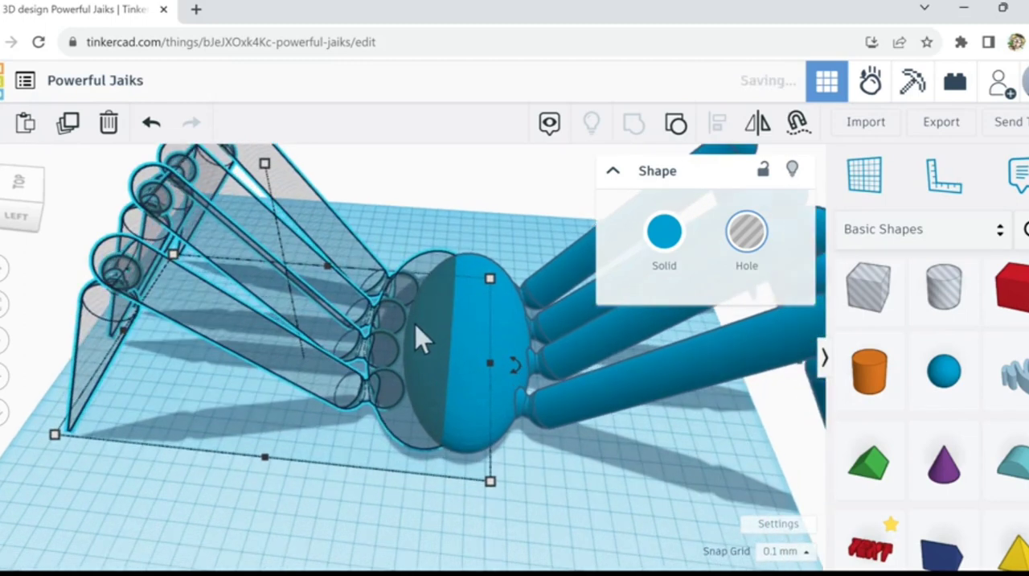
Step: Nudge the original half slightly back away from the mirrored body and make it solid again
{"action": "key", "text": "Left"}
{"action": "key", "text": "Left"}
{"action": "key", "text": "Left"}
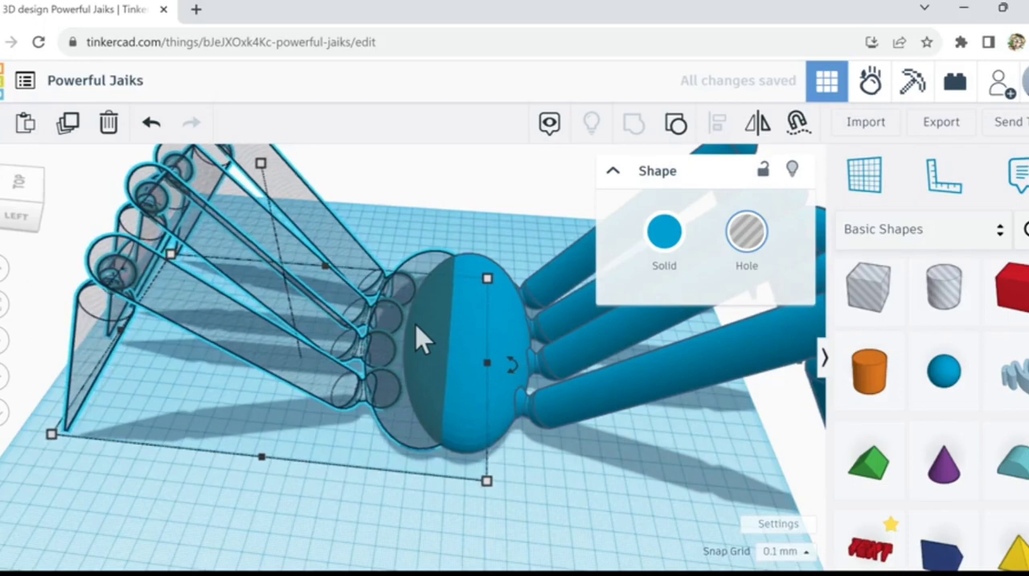
{"action": "right_click_drag", "start_coordinate": [432, 321], "coordinate": [495, 282]}
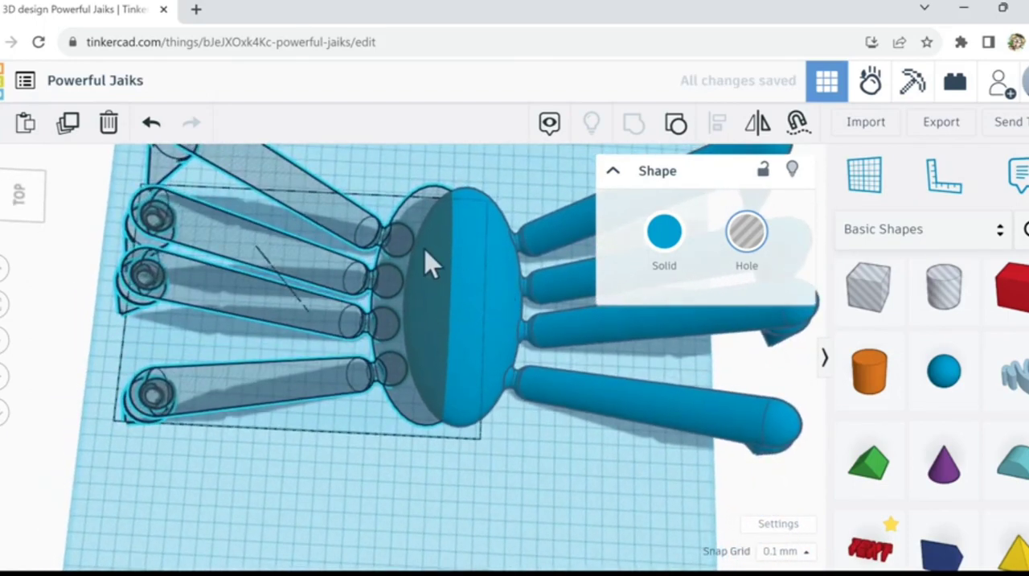
{"action": "key", "text": "Left"}
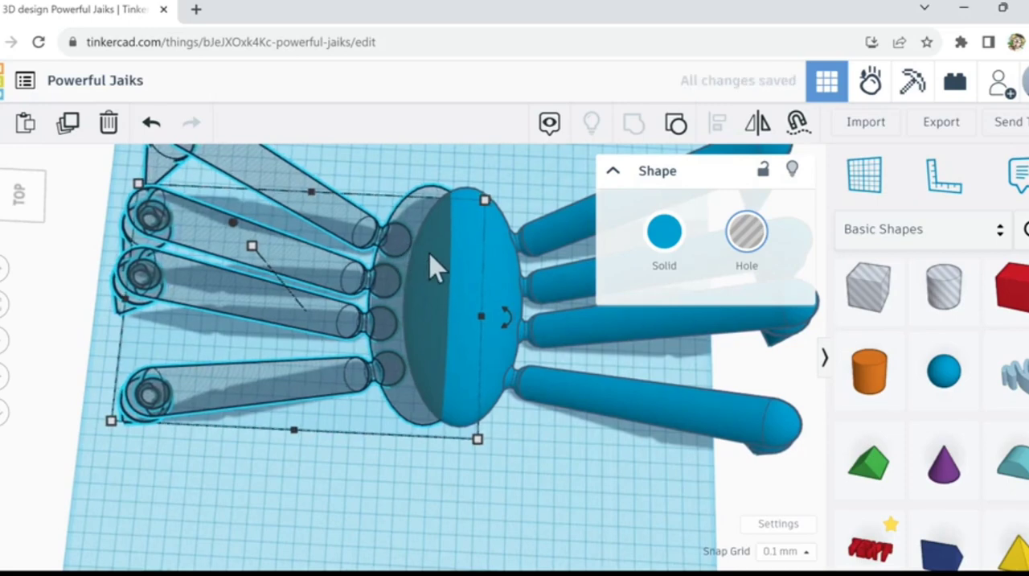
{"action": "left_click", "coordinate": [664, 238]}
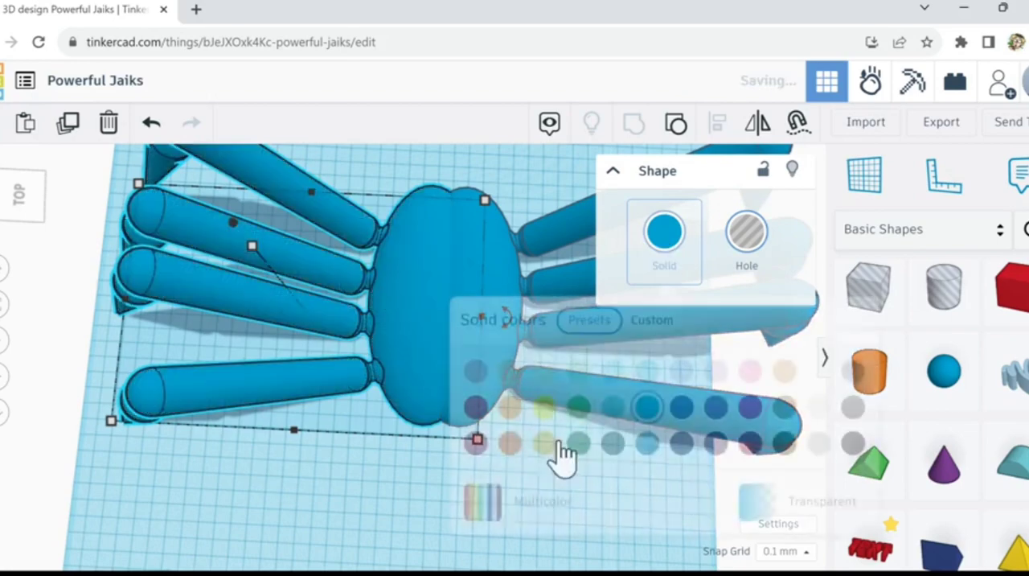
Step: Place a sphere on the workplane at the front end of the joined bodies, centred between the two halves
{"action": "right_click_drag", "start_coordinate": [377, 479], "coordinate": [514, 507]}
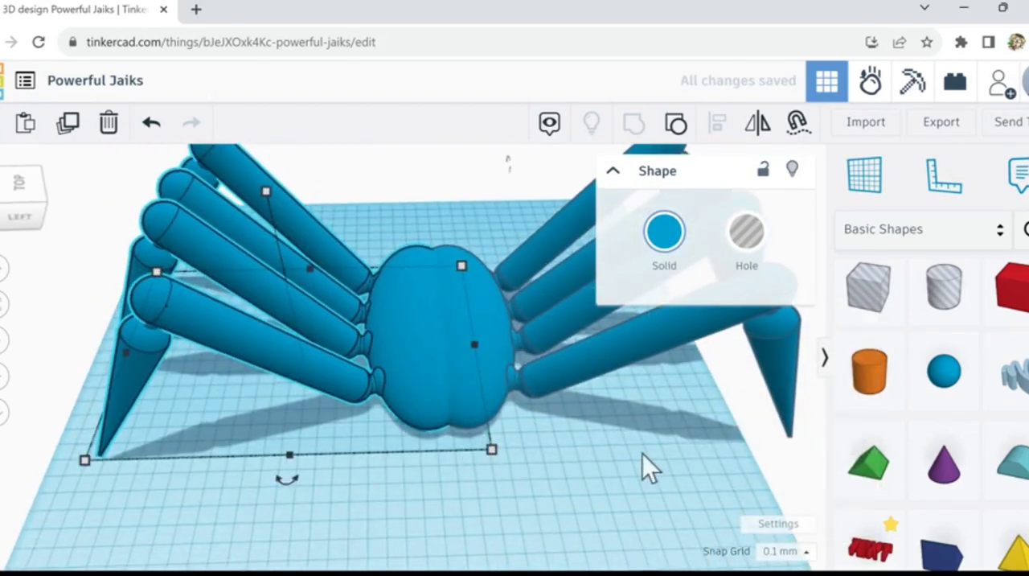
{"action": "left_click", "coordinate": [492, 438]}
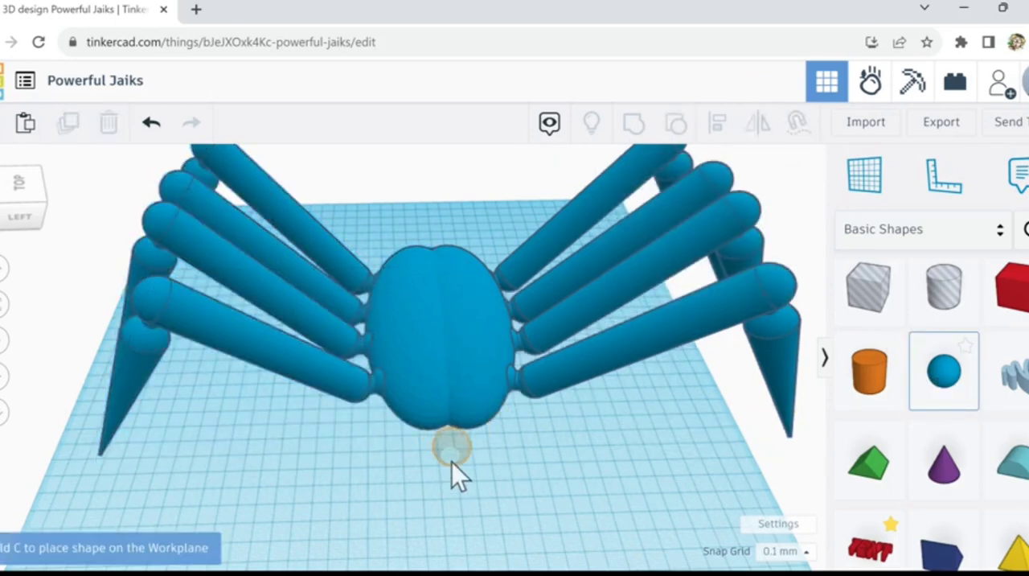
{"action": "left_click", "coordinate": [451, 461]}
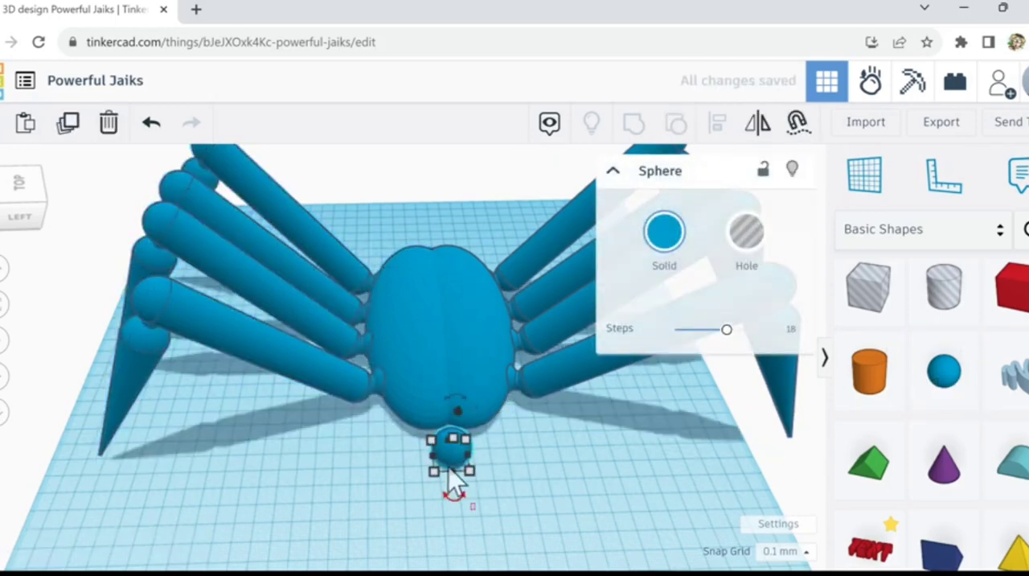
Step: Group the original and mirrored halves into one shape, leaving out the sphere
{"action": "left_click", "coordinate": [472, 529]}
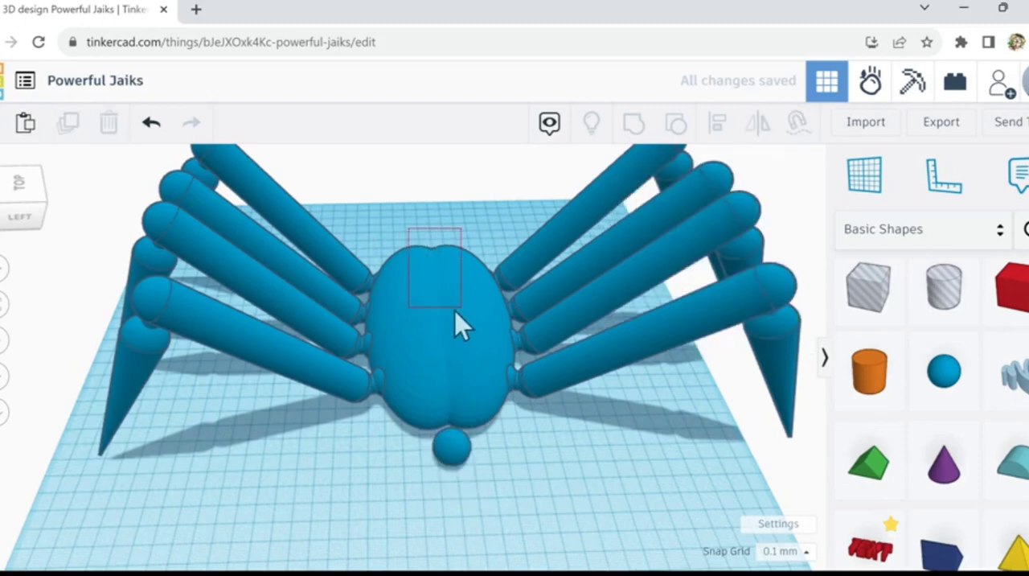
{"action": "left_click_drag", "start_coordinate": [455, 311], "coordinate": [440, 238]}
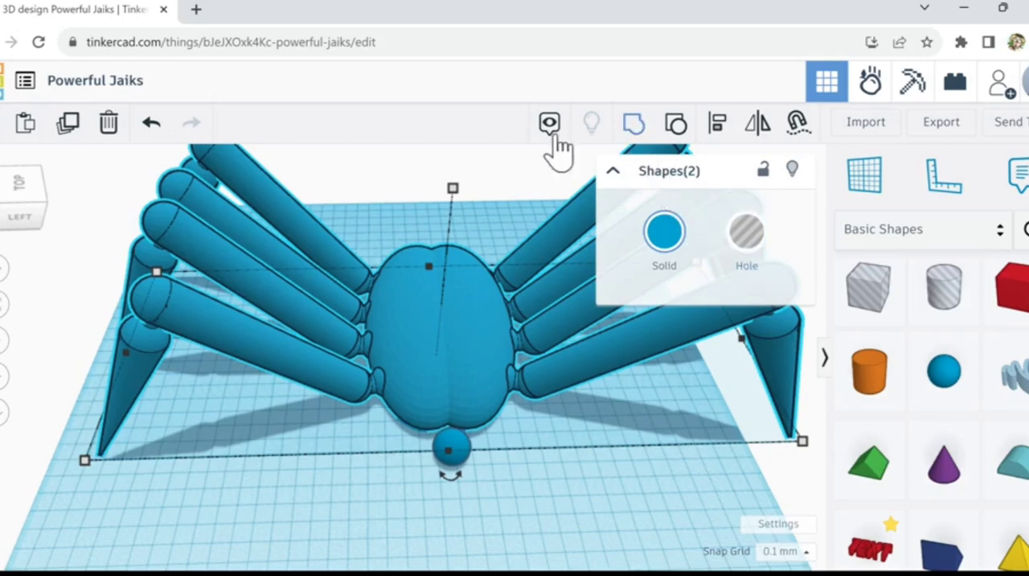
{"action": "left_click", "coordinate": [637, 129]}
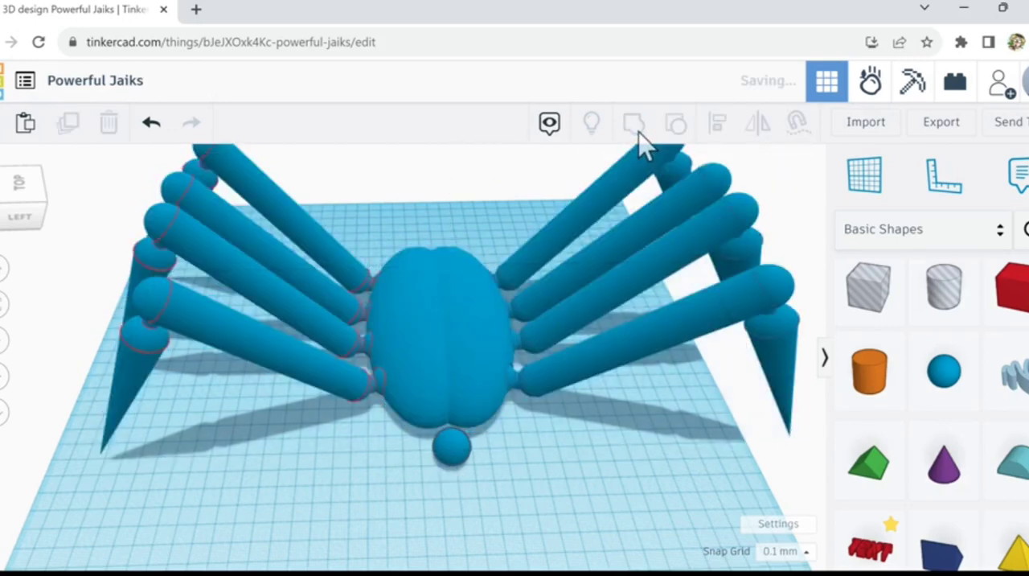
Step: Stretch the sphere lengthwise into the body and widen it slightly
{"action": "left_click", "coordinate": [455, 455]}
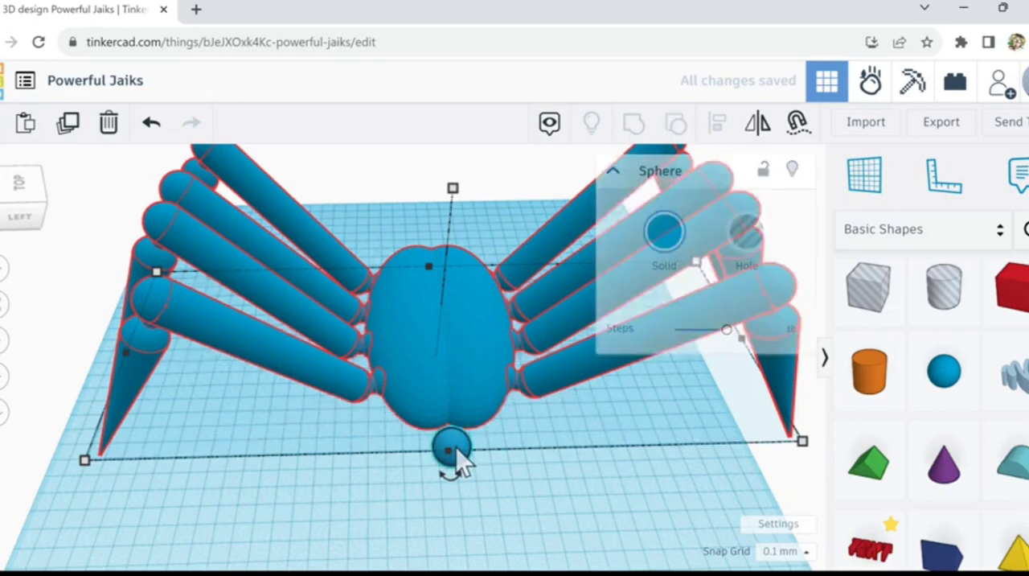
{"action": "left_click_drag", "start_coordinate": [457, 442], "coordinate": [453, 363]}
{"action": "left_click_drag", "start_coordinate": [473, 471], "coordinate": [486, 471]}
Step: Nudge the stretched sphere sideways onto the seam between the bodies and further back into their front end
{"action": "key", "text": "Left"}
{"action": "key", "text": "Left"}
{"action": "key", "text": "Left"}
{"action": "key", "text": "Left"}
{"action": "key", "text": "Left"}
{"action": "key", "text": "Left"}
{"action": "key", "text": "Left"}
{"action": "key", "text": "Left"}
{"action": "key", "text": "Left"}
{"action": "key", "text": "Left"}
{"action": "key", "text": "Left"}
{"action": "key", "text": "Left"}
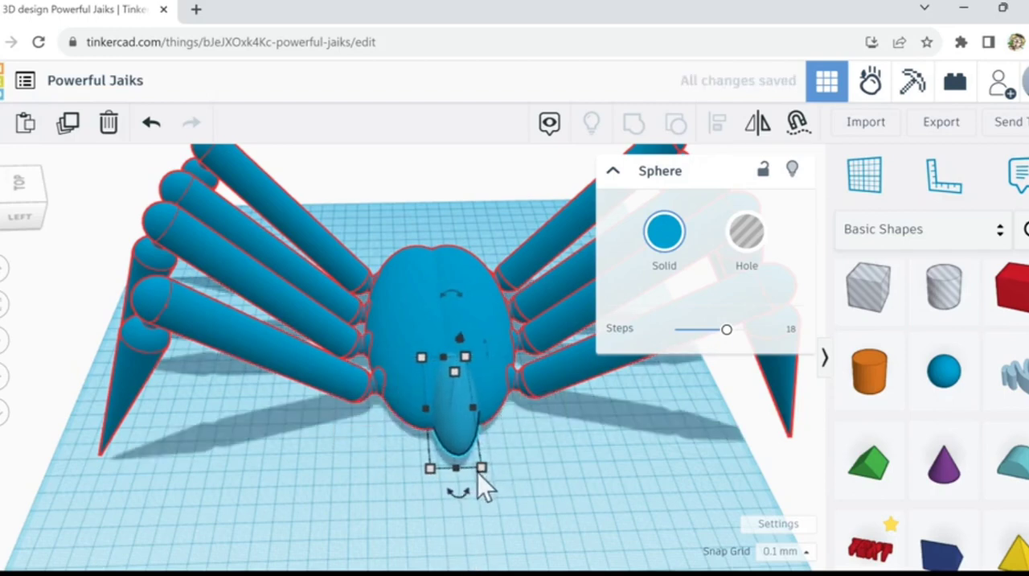
{"action": "key", "text": "Up"}
{"action": "key", "text": "Up"}
{"action": "key", "text": "Up"}
{"action": "key", "text": "Up"}
{"action": "key", "text": "Up"}
{"action": "key", "text": "Up"}
{"action": "key", "text": "Up"}
{"action": "key", "text": "Up"}
{"action": "key", "text": "Up"}
{"action": "key", "text": "Up"}
{"action": "key", "text": "Left"}
{"action": "key", "text": "Left"}
{"action": "key", "text": "Left"}
{"action": "key", "text": "Left"}
{"action": "key", "text": "Left"}
{"action": "key", "text": "Left"}
{"action": "key", "text": "Left"}
{"action": "key", "text": "Left"}
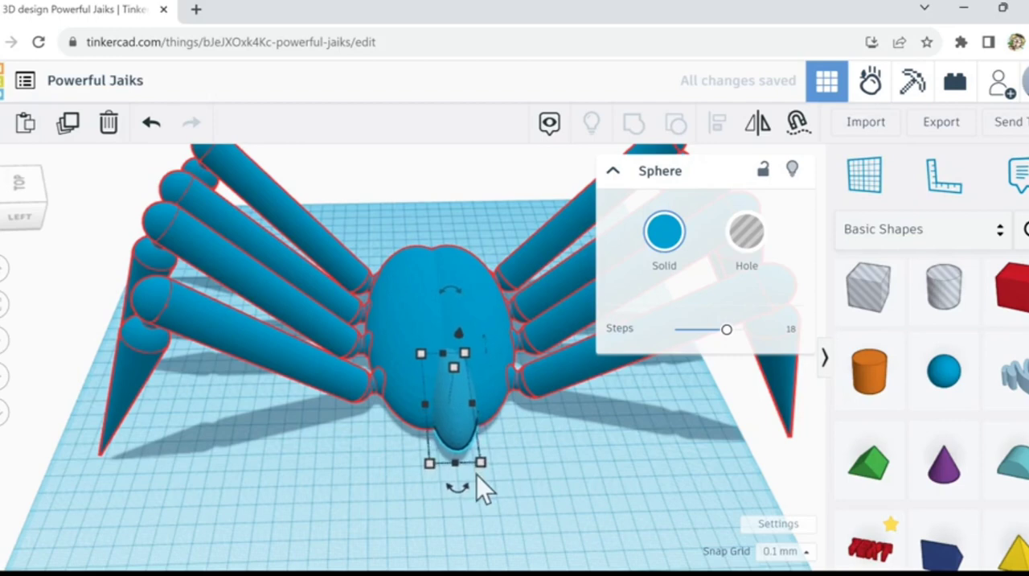
{"action": "key", "text": "Up"}
{"action": "key", "text": "Up"}
{"action": "key", "text": "Up"}
{"action": "key", "text": "Up"}
{"action": "key", "text": "Up"}
{"action": "key", "text": "Up"}
{"action": "key", "text": "Up"}
{"action": "key", "text": "Up"}
{"action": "key", "text": "Up"}
{"action": "key", "text": "Up"}
{"action": "key", "text": "Up"}
{"action": "key", "text": "Up"}
{"action": "key", "text": "Up"}
{"action": "key", "text": "Up"}
{"action": "key", "text": "Up"}
{"action": "key", "text": "Up"}
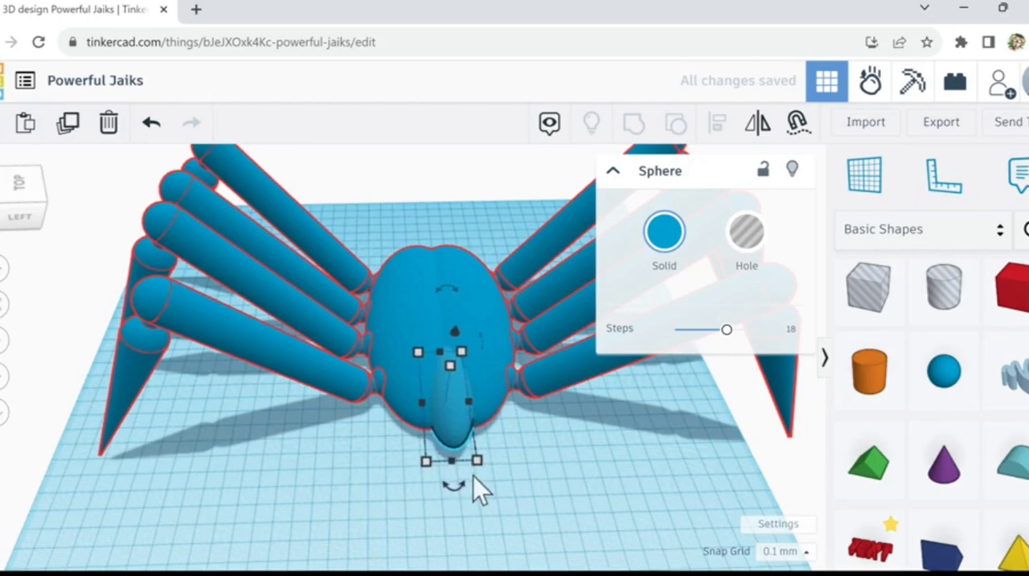
{"action": "key", "text": "Up"}
{"action": "key", "text": "Up"}
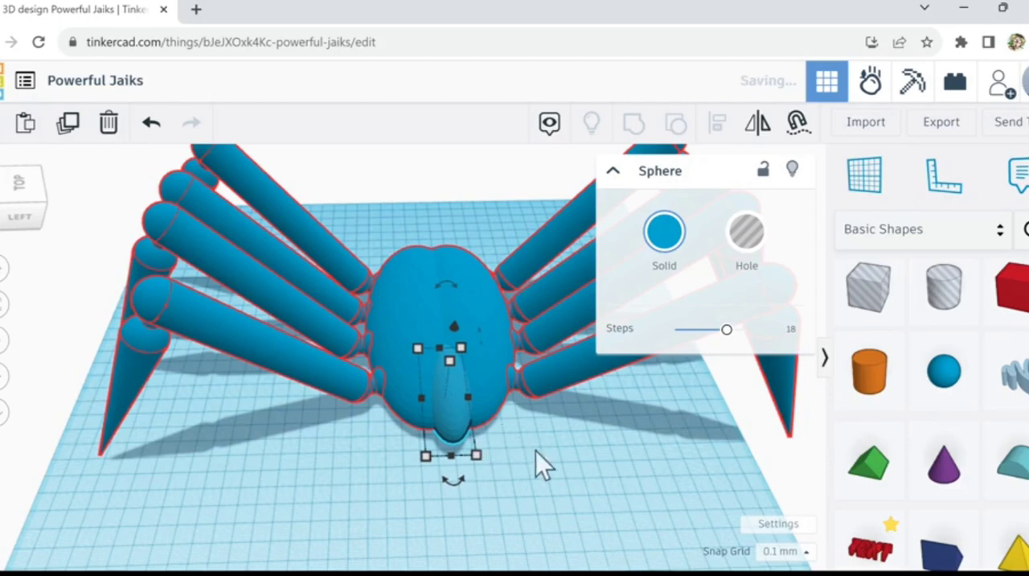
Step: Adjust the stretched sphere's height to about 36.90 mm
{"action": "right_click_drag", "start_coordinate": [535, 451], "coordinate": [478, 471]}
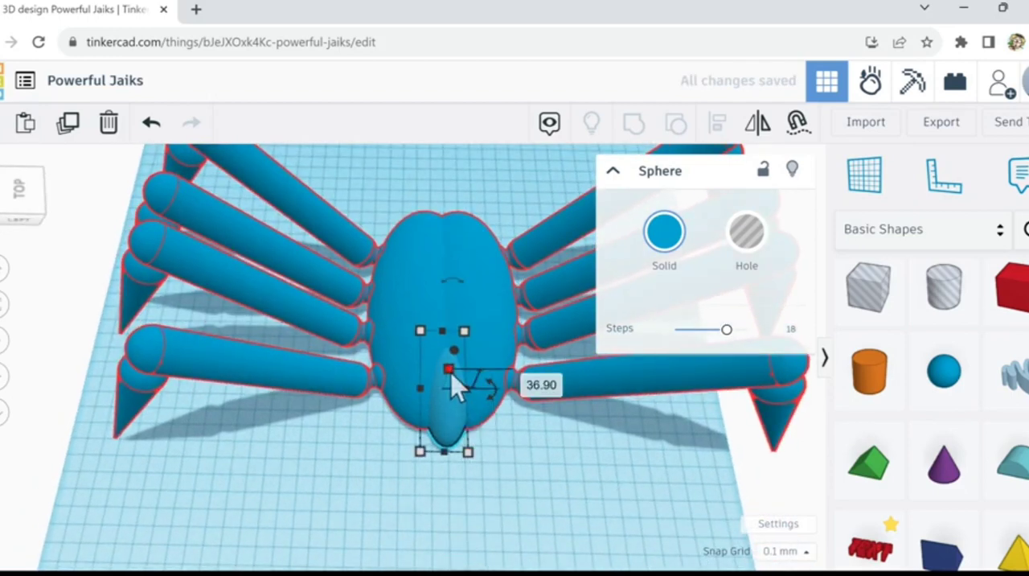
{"action": "mouse_move", "coordinate": [447, 380]}
{"action": "left_mouse_down"}
{"action": "mouse_move", "coordinate": [445, 390]}
{"action": "mouse_move", "coordinate": [447, 371]}
{"action": "mouse_move", "coordinate": [451, 386]}
{"action": "left_mouse_up"}
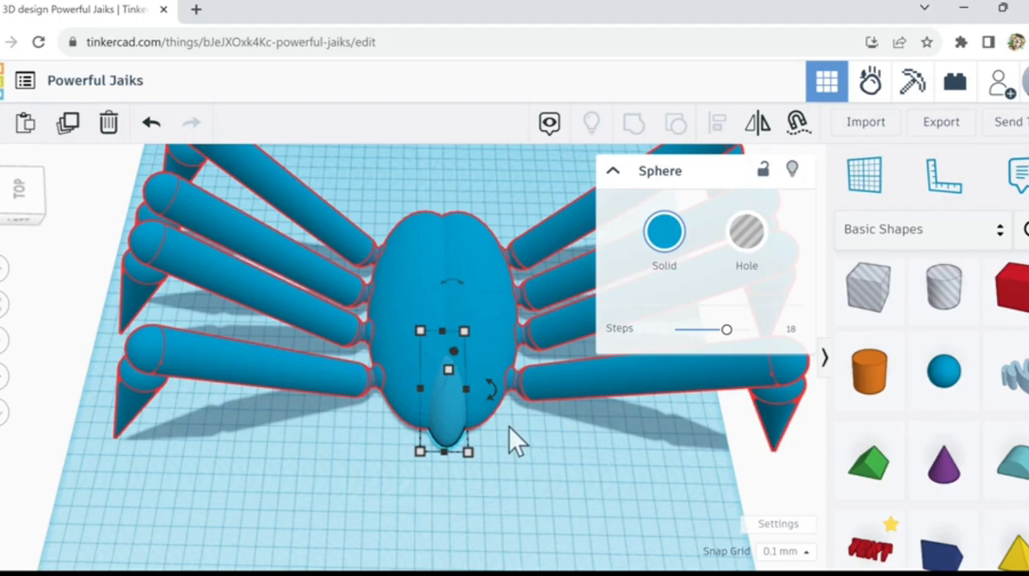
{"action": "left_click", "coordinate": [456, 449]}
{"action": "left_click", "coordinate": [450, 432]}
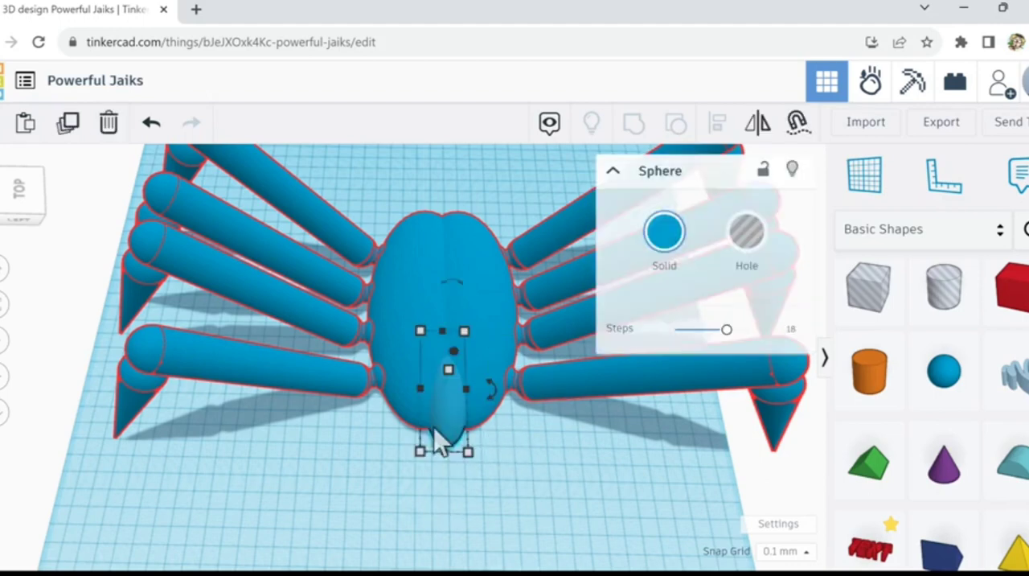
Step: Duplicate the stretched sphere and move the copy to the opposite end of the body, slightly overlapping it
{"action": "left_click", "coordinate": [72, 128]}
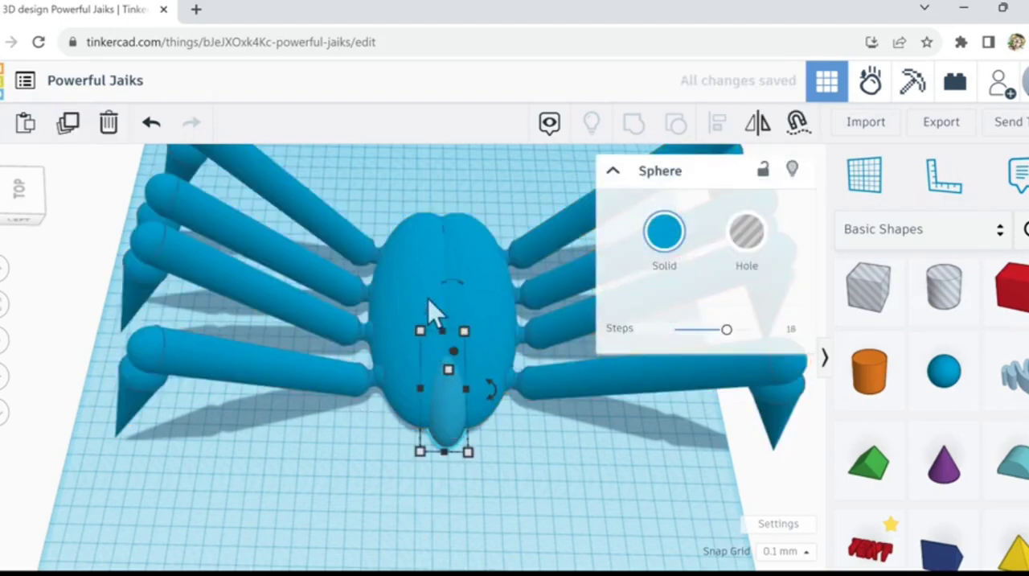
{"action": "left_click_drag", "start_coordinate": [428, 300], "coordinate": [440, 208]}
{"action": "left_click", "coordinate": [458, 420]}
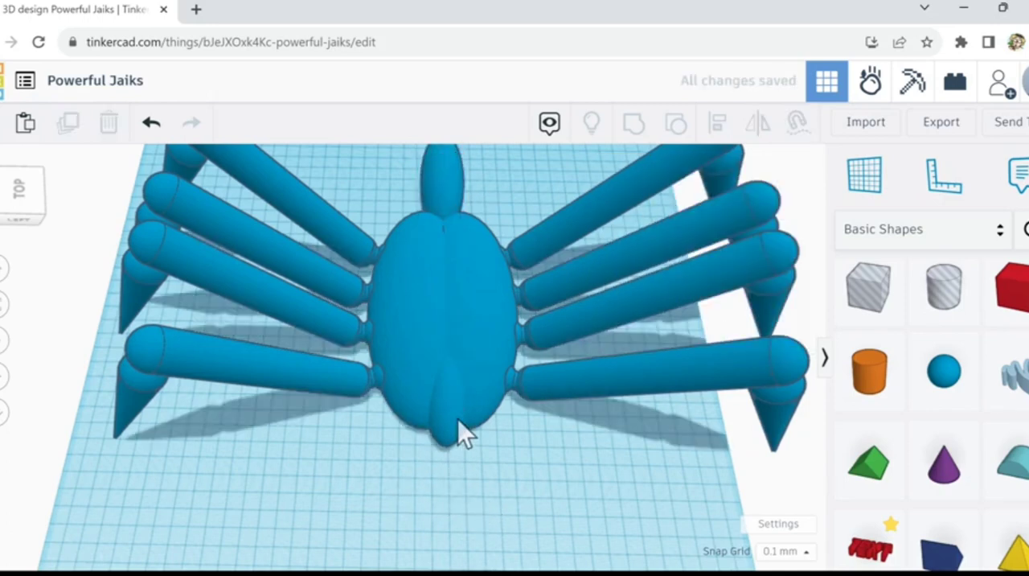
Step: Turn the grouped spider into a hole to expose the embedded sphere, and centre the two across the spider's width
{"action": "left_click", "coordinate": [488, 401]}
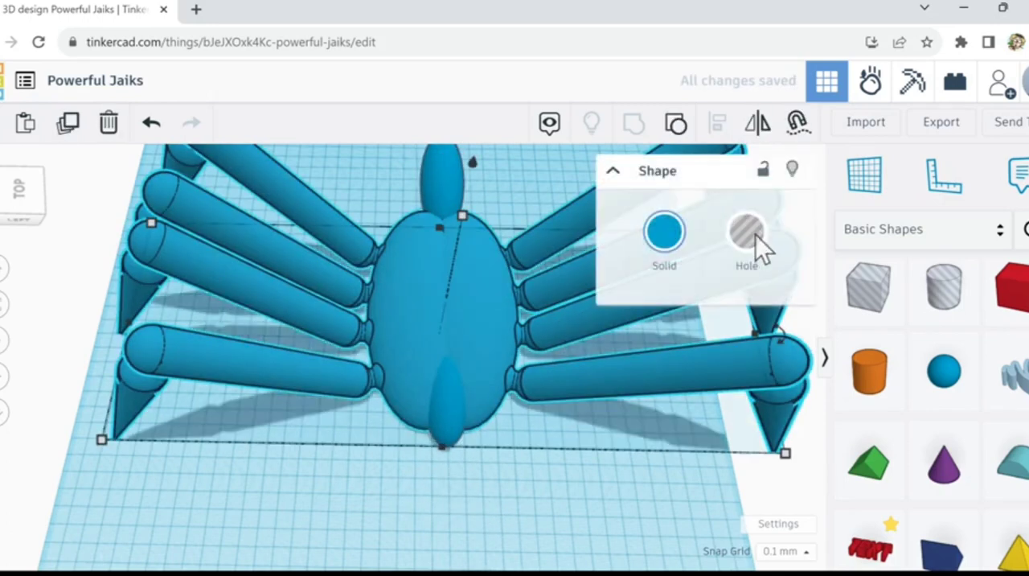
{"action": "left_click", "coordinate": [750, 234]}
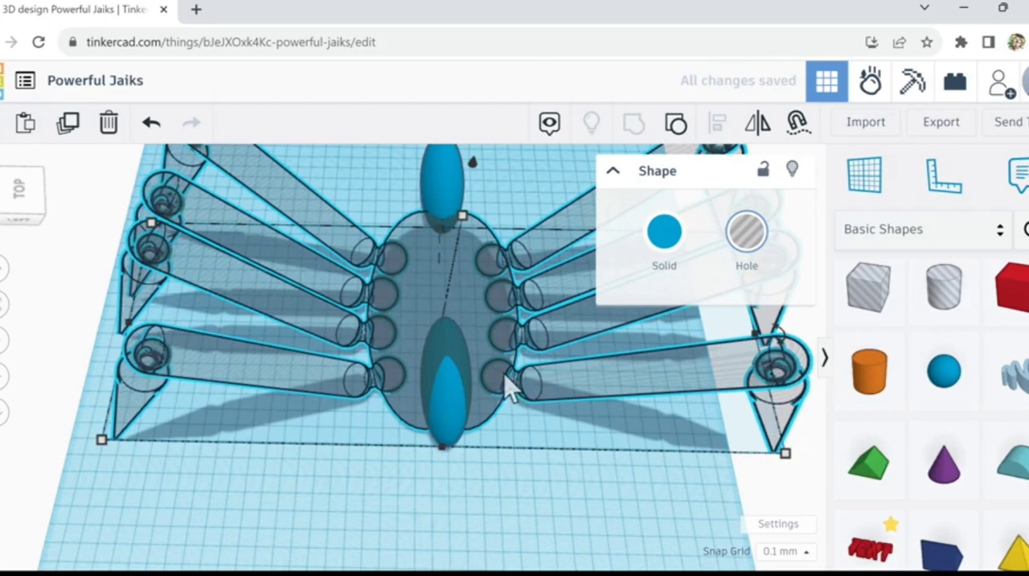
{"action": "left_click", "coordinate": [446, 443]}
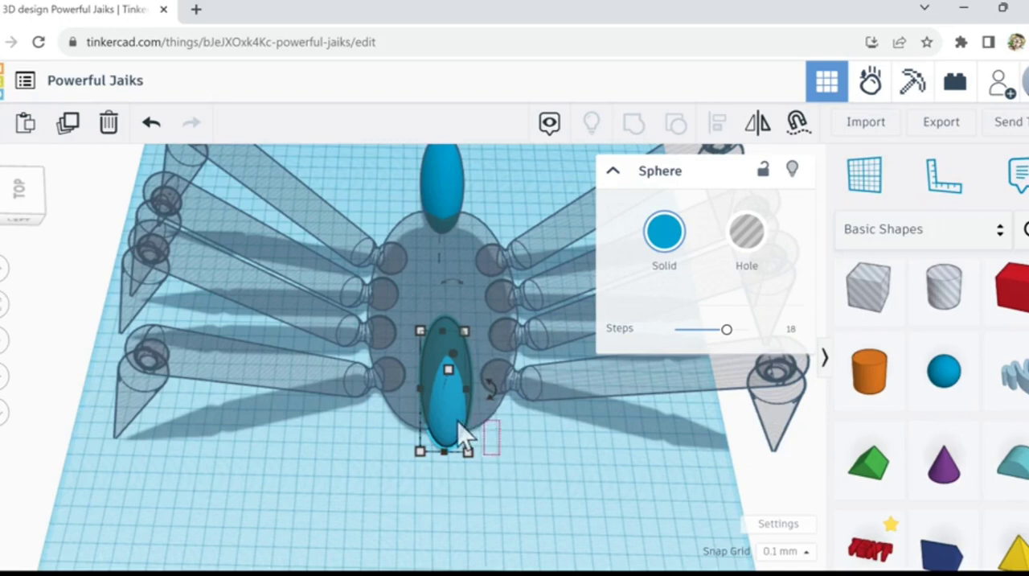
{"action": "key", "text": "ctrl+a"}
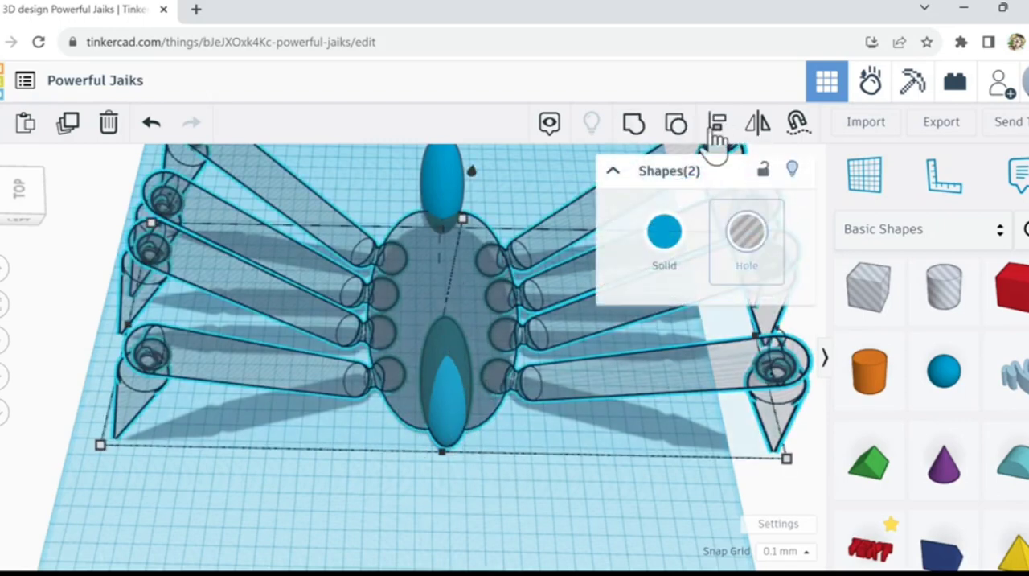
{"action": "key", "text": "ctrl+g"}
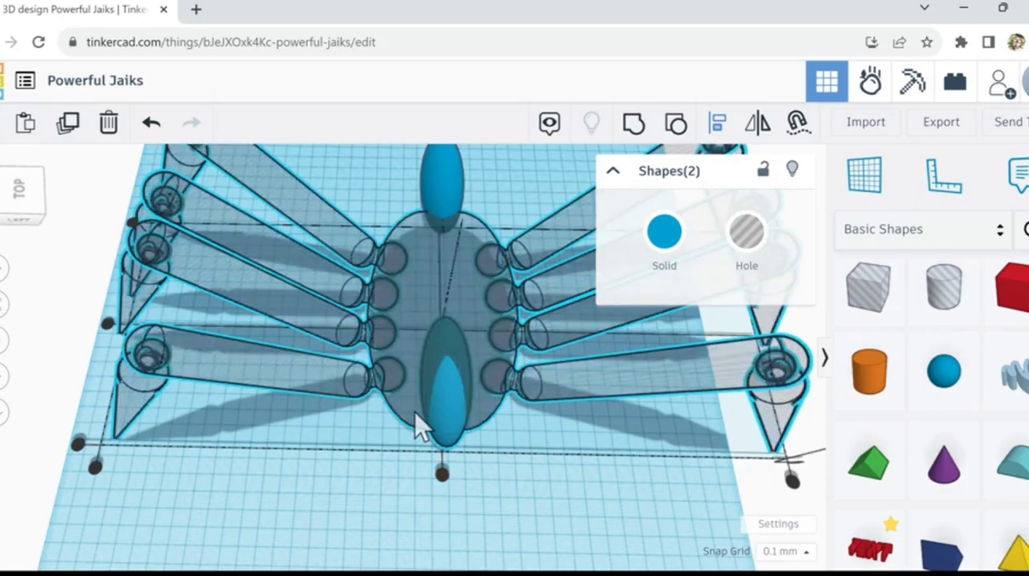
{"action": "left_click", "coordinate": [442, 470]}
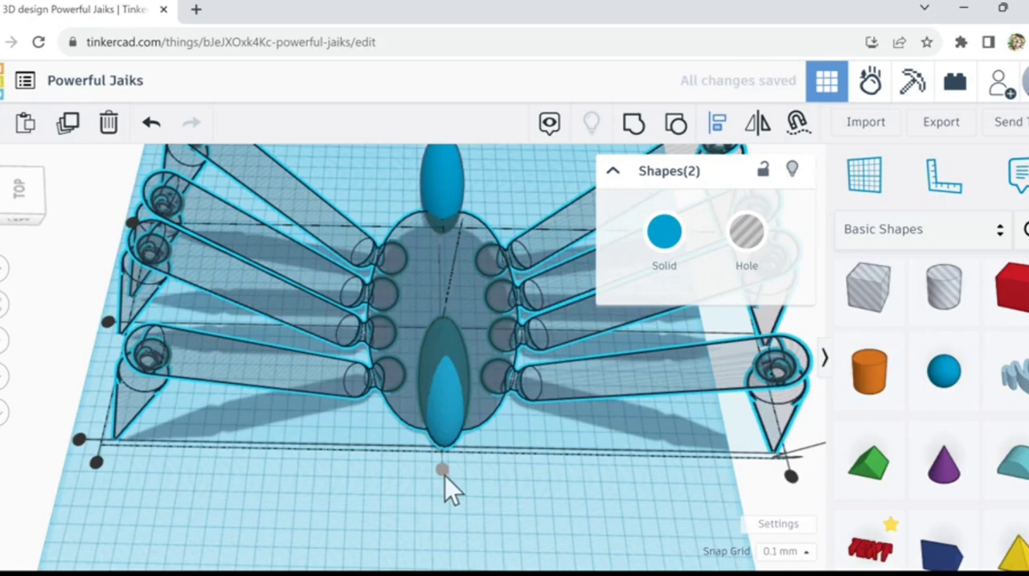
{"action": "left_click", "coordinate": [446, 210]}
{"action": "left_click", "coordinate": [447, 211]}
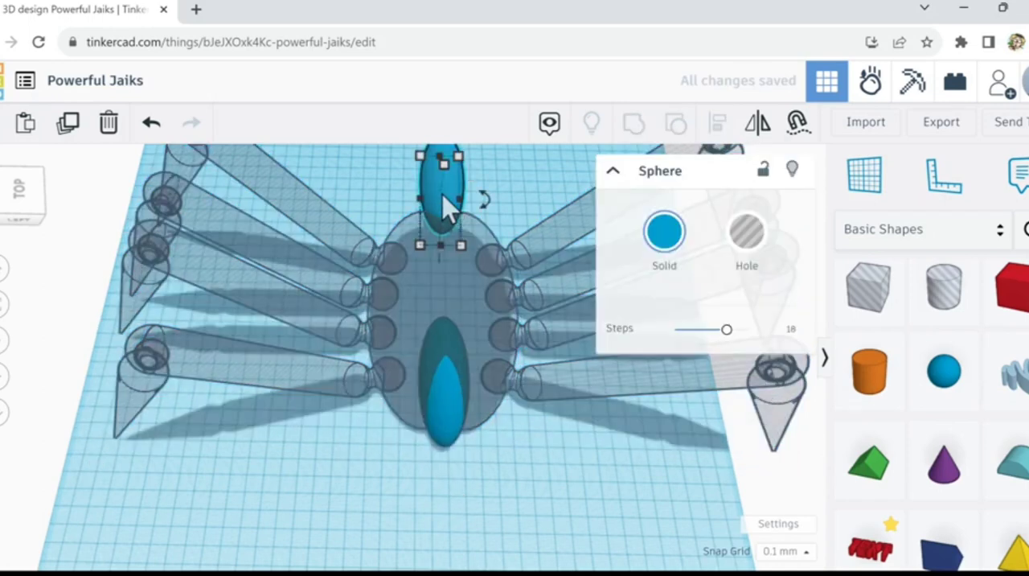
{"action": "left_click", "coordinate": [482, 474]}
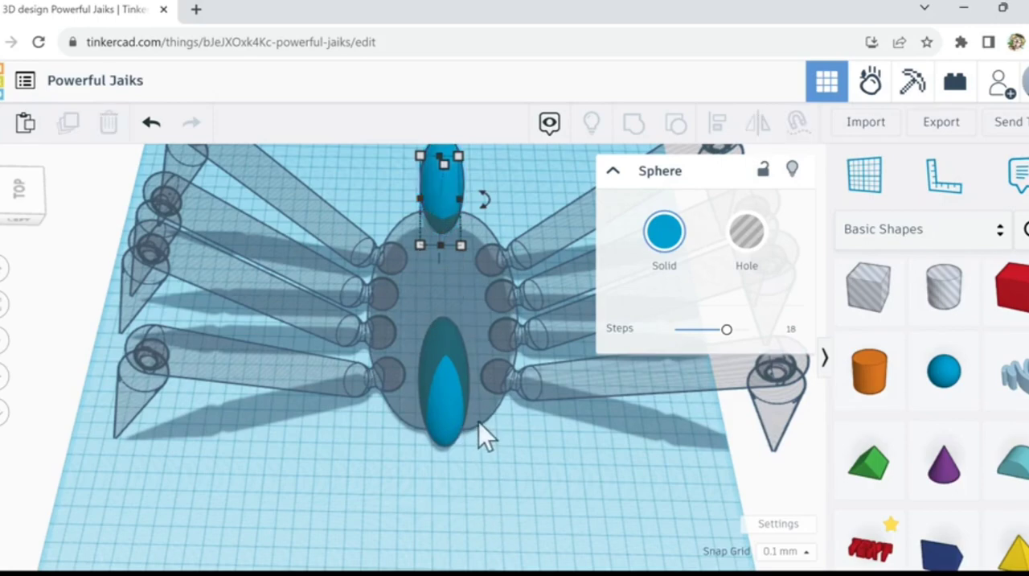
{"action": "left_click", "coordinate": [485, 442]}
Step: Make the sphere embedded in the body slightly taller and lower it a little so it sits within the body
{"action": "right_click_drag", "start_coordinate": [456, 430], "coordinate": [406, 408]}
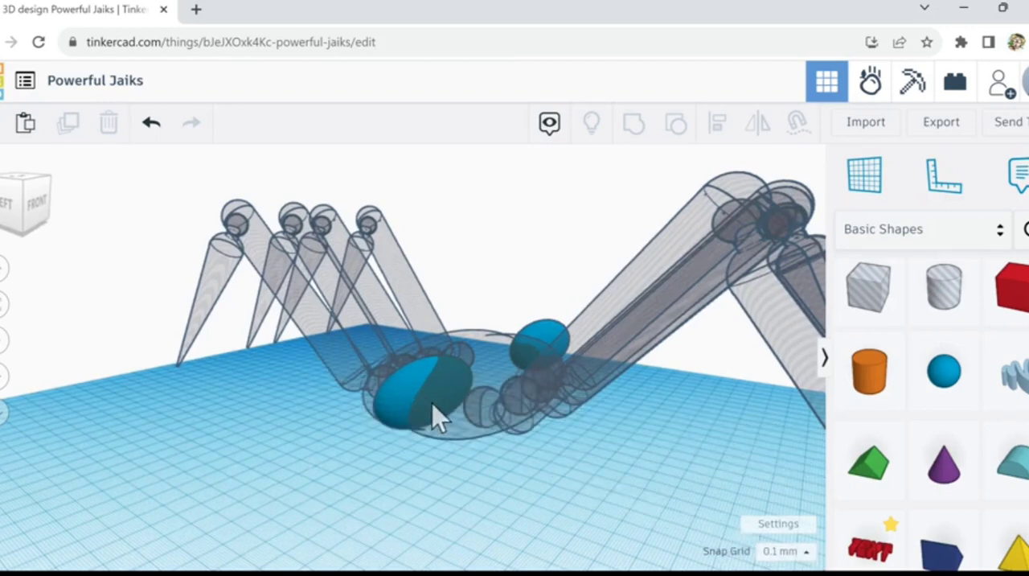
{"action": "left_click", "coordinate": [426, 385]}
{"action": "left_click_drag", "start_coordinate": [429, 366], "coordinate": [430, 353]}
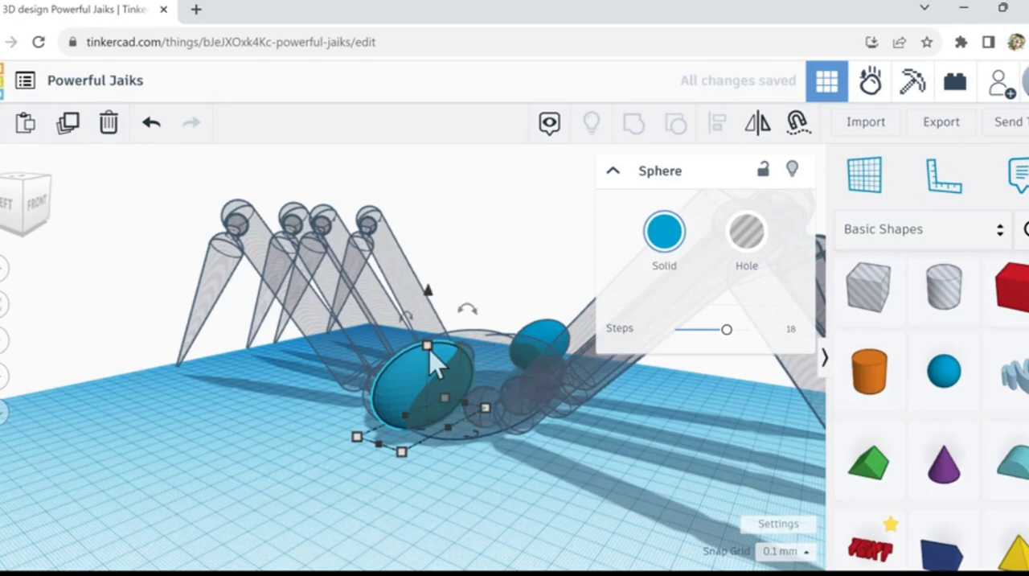
{"action": "key", "text": "ctrl+Down"}
{"action": "key", "text": "ctrl+Down"}
{"action": "key", "text": "ctrl+Down"}
{"action": "key", "text": "ctrl+Down"}
{"action": "key", "text": "ctrl+Down"}
{"action": "key", "text": "ctrl+Down"}
{"action": "key", "text": "ctrl+Down"}
{"action": "key", "text": "ctrl+Down"}
{"action": "key", "text": "ctrl+Down"}
{"action": "key", "text": "ctrl+Down"}
{"action": "key", "text": "ctrl+Down"}
{"action": "key", "text": "ctrl+Down"}
{"action": "key", "text": "ctrl+Down"}
{"action": "key", "text": "ctrl+Down"}
{"action": "key", "text": "ctrl+Down"}
{"action": "key", "text": "ctrl+Down"}
{"action": "key", "text": "ctrl+Down"}
{"action": "key", "text": "ctrl+Down"}
{"action": "key", "text": "ctrl+Down"}
{"action": "key", "text": "ctrl+Down"}
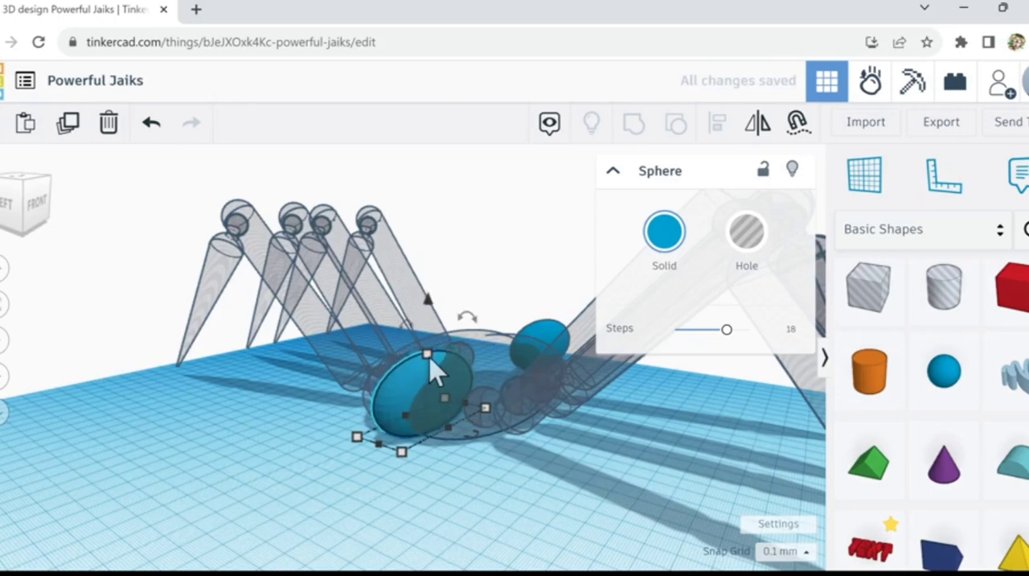
{"action": "left_click", "coordinate": [466, 526]}
Step: Turn the grouped spider shape back into a solid
{"action": "right_click_drag", "start_coordinate": [465, 526], "coordinate": [549, 557]}
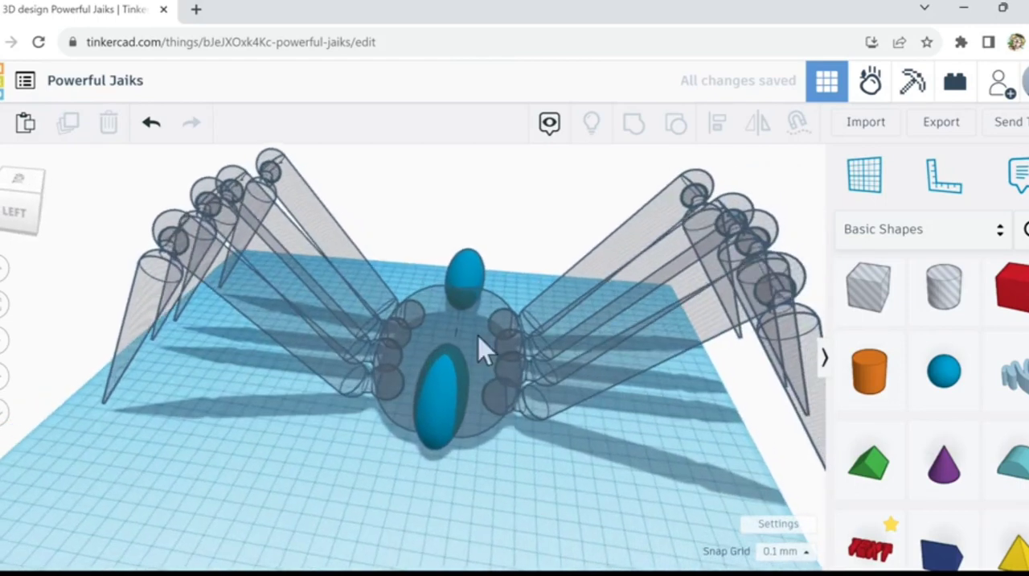
{"action": "left_click", "coordinate": [490, 354]}
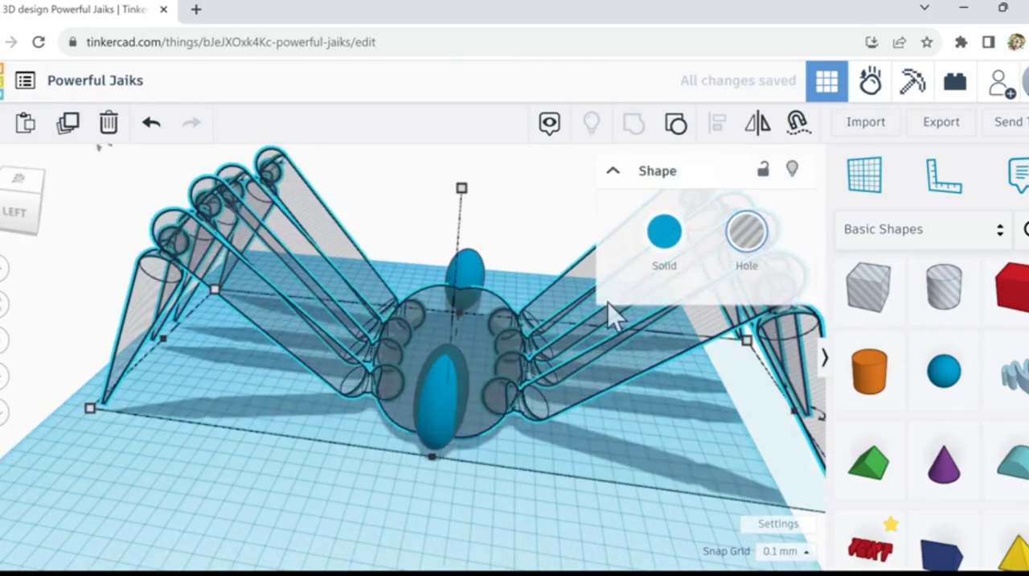
{"action": "left_click", "coordinate": [666, 231]}
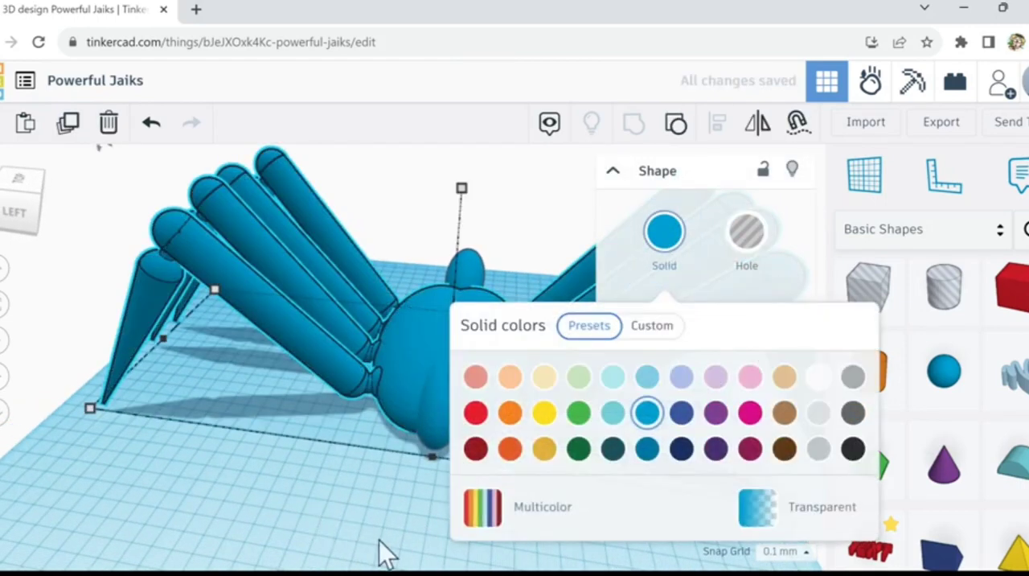
Step: Examine the ball joints where the legs meet the body on both sides, up close and from above
{"action": "right_click_drag", "start_coordinate": [379, 539], "coordinate": [742, 460]}
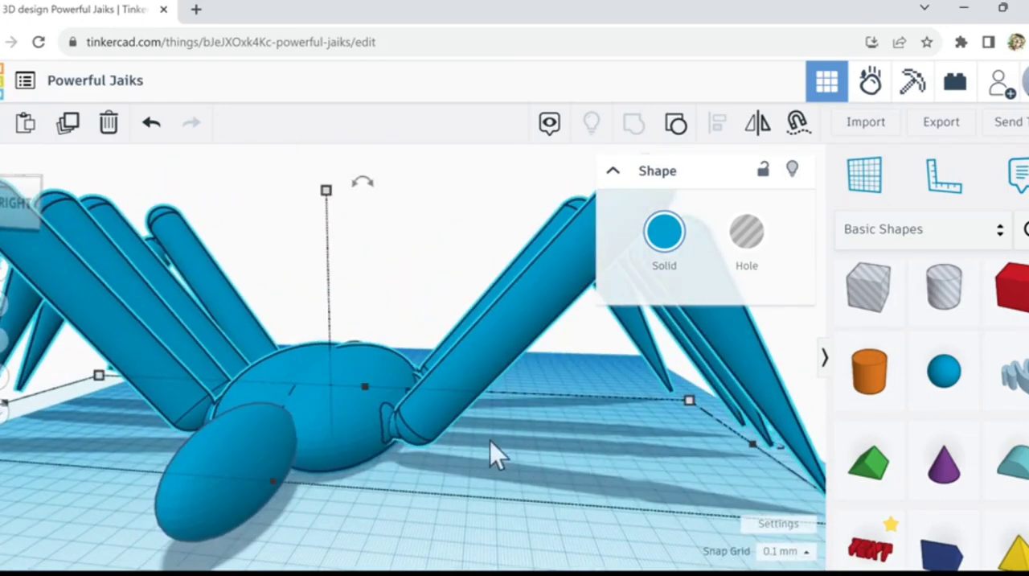
{"action": "scroll", "coordinate": [534, 426], "scroll_direction": "up", "scroll_amount": 1}
{"action": "right_click_drag", "start_coordinate": [531, 410], "coordinate": [452, 385]}
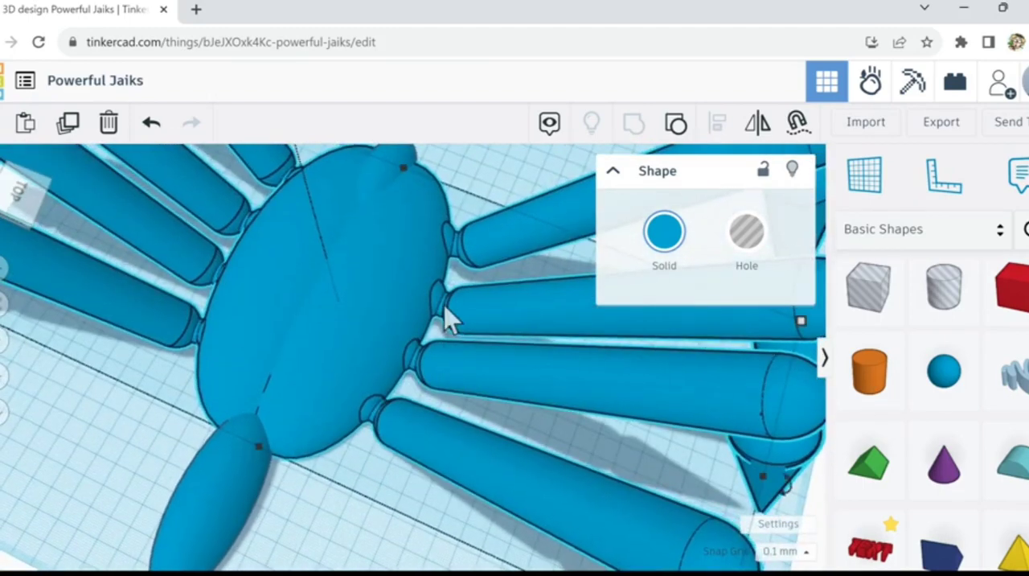
{"action": "scroll", "coordinate": [448, 317], "scroll_direction": "up", "scroll_amount": 2}
{"action": "scroll", "coordinate": [448, 318], "scroll_direction": "up", "scroll_amount": 2}
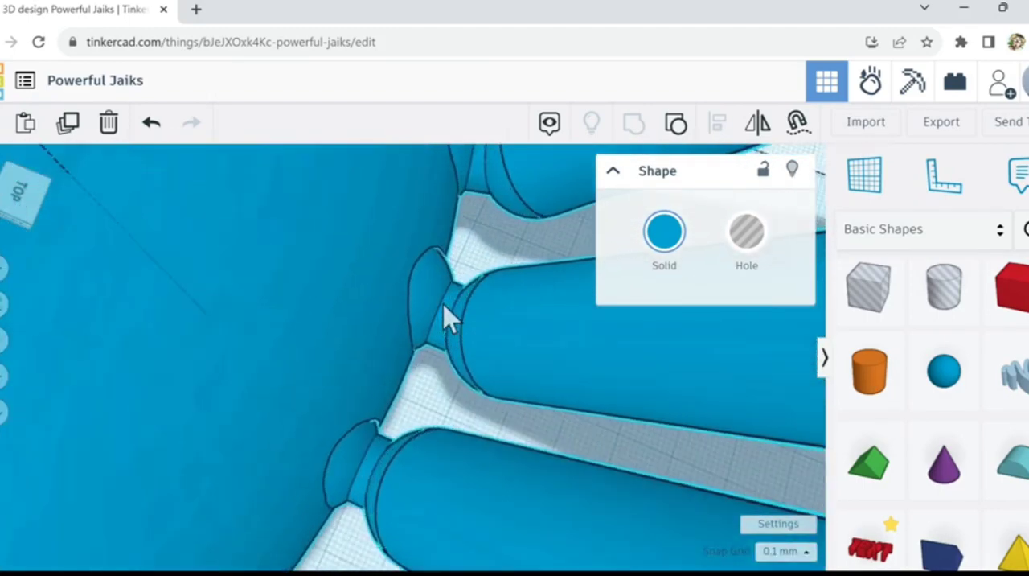
{"action": "scroll", "coordinate": [447, 317], "scroll_direction": "up", "scroll_amount": 2}
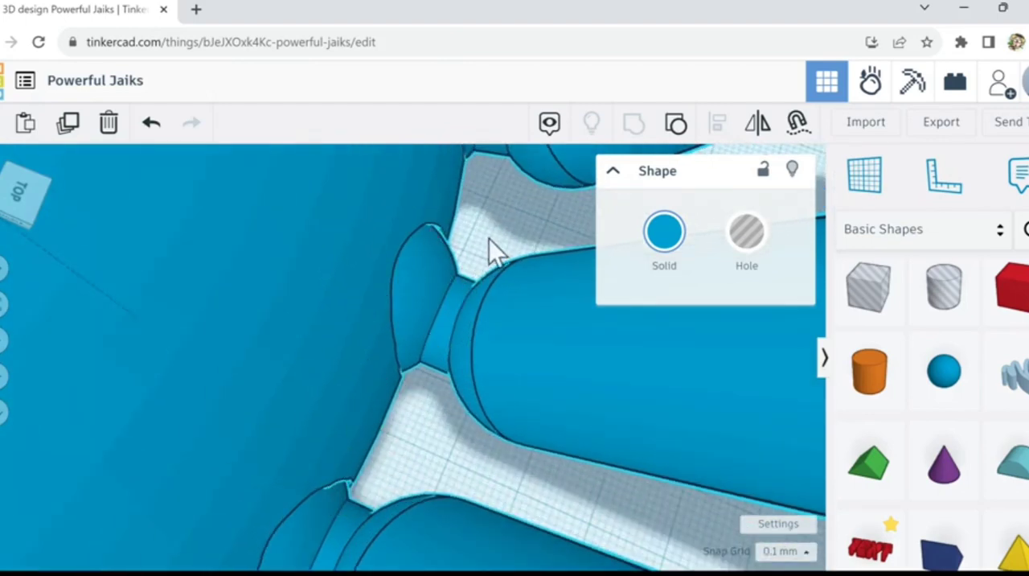
{"action": "scroll", "coordinate": [489, 240], "scroll_direction": "down", "scroll_amount": 3}
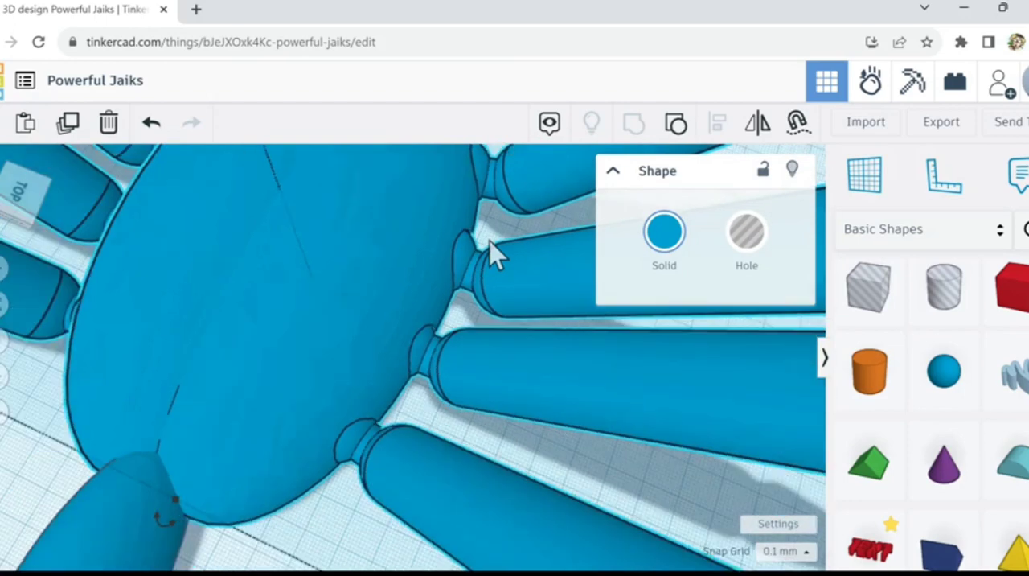
{"action": "scroll", "coordinate": [490, 214], "scroll_direction": "down", "scroll_amount": 2}
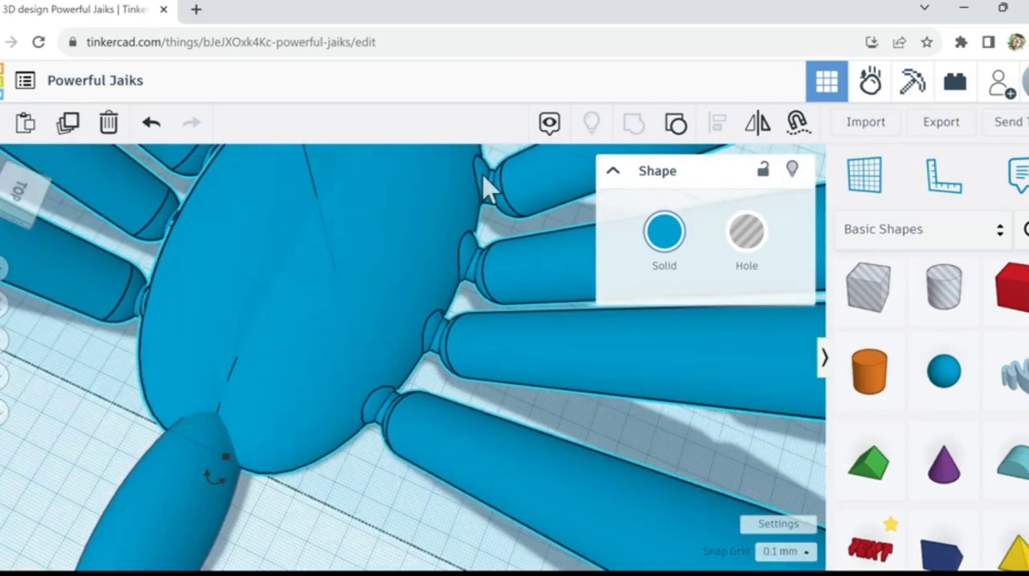
{"action": "right_click_drag", "start_coordinate": [474, 219], "coordinate": [74, 172]}
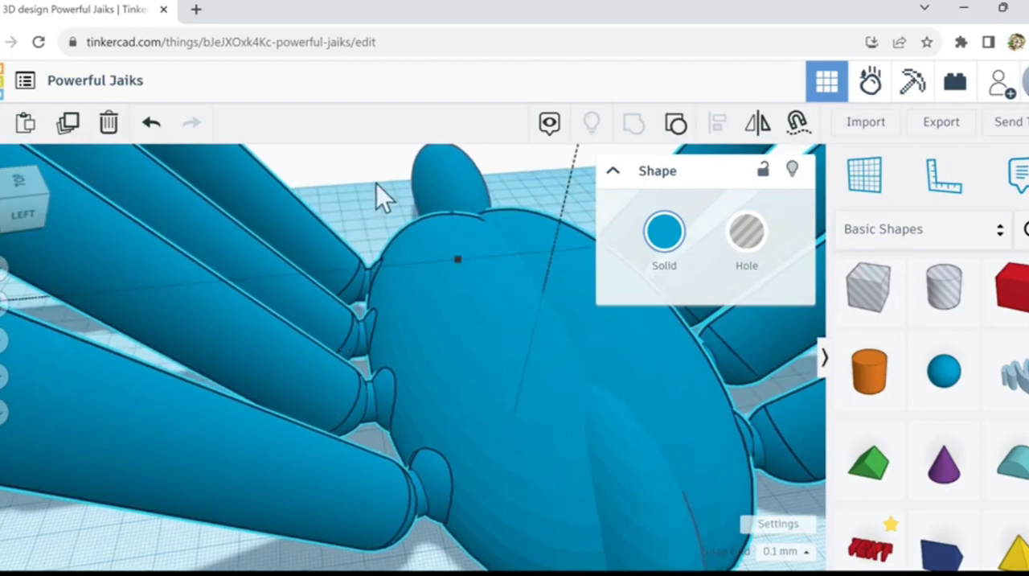
{"action": "right_click_drag", "start_coordinate": [376, 183], "coordinate": [413, 426]}
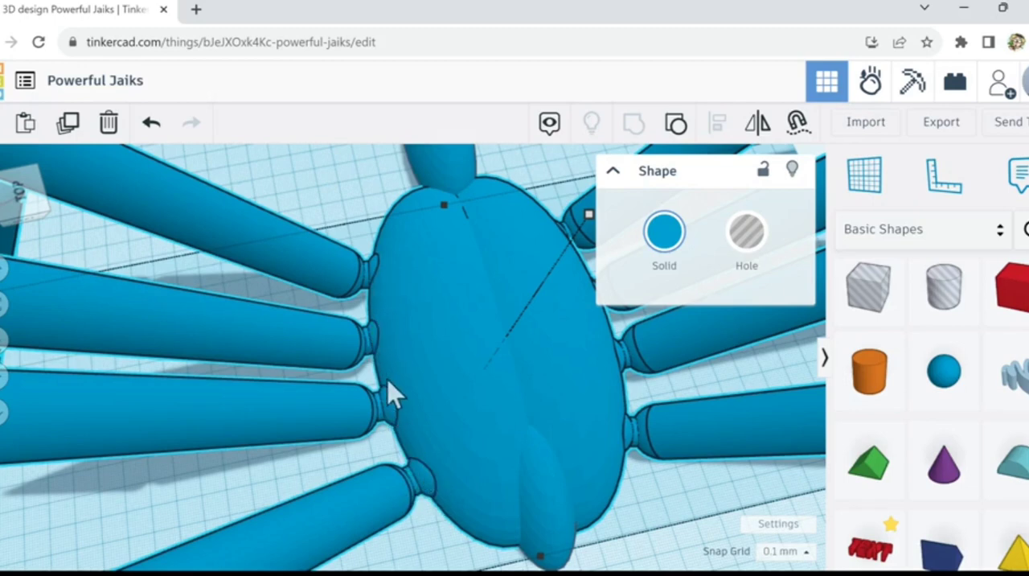
{"action": "right_click_drag", "start_coordinate": [353, 211], "coordinate": [307, 537]}
{"action": "right_click_drag", "start_coordinate": [364, 511], "coordinate": [442, 494]}
{"action": "scroll", "coordinate": [443, 488], "scroll_direction": "down", "scroll_amount": 3}
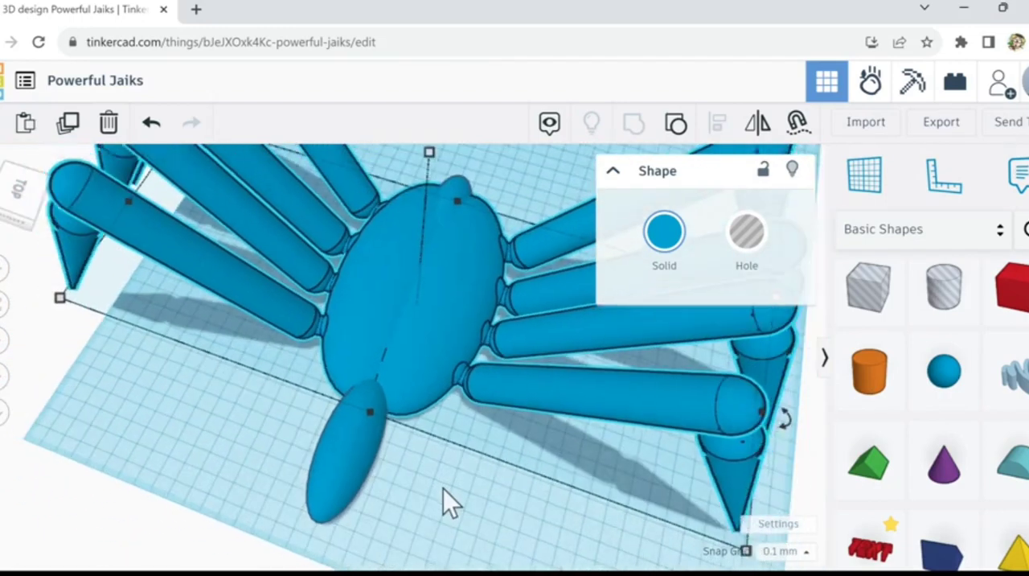
{"action": "scroll", "coordinate": [443, 488], "scroll_direction": "down", "scroll_amount": 2}
{"action": "right_click_drag", "start_coordinate": [482, 497], "coordinate": [404, 490]}
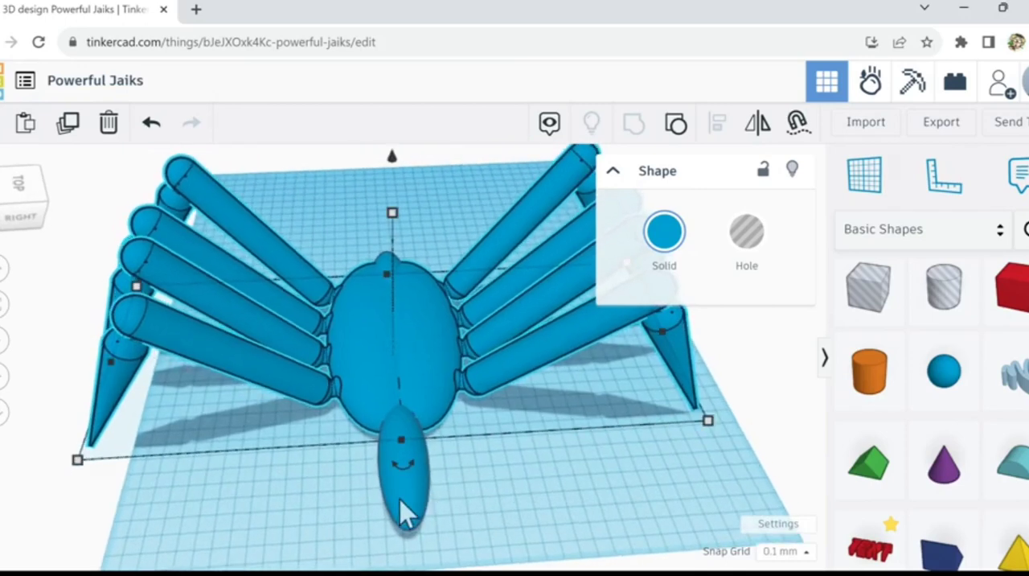
Step: Shorten the protruding sphere and widen it to about 58.10 mm, and nudge it onto the body's centreline and slightly into the body
{"action": "left_click", "coordinate": [411, 532]}
{"action": "left_click_drag", "start_coordinate": [406, 546], "coordinate": [467, 441]}
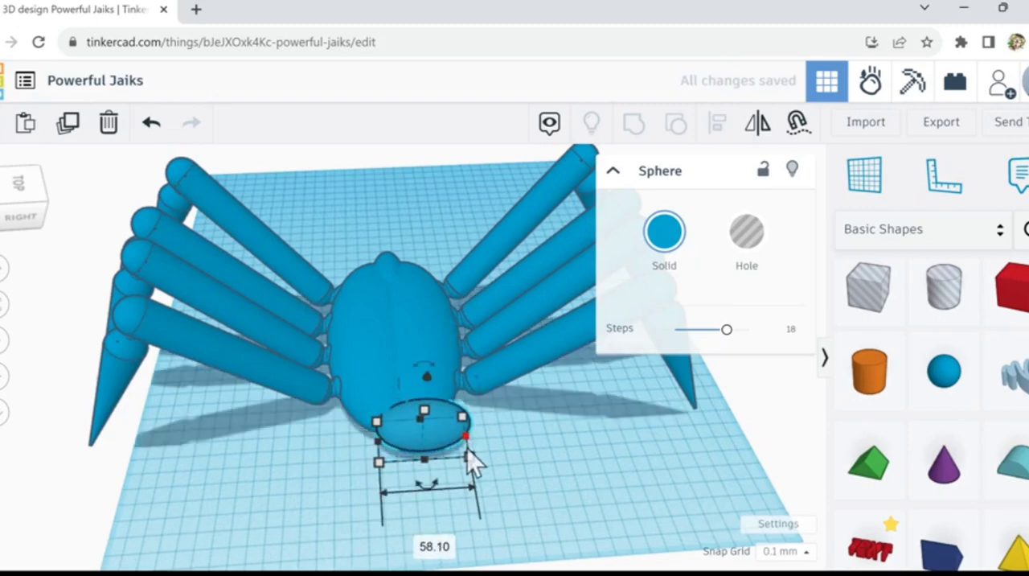
{"action": "key", "text": "Left"}
{"action": "key", "text": "Left"}
{"action": "key", "text": "Left"}
{"action": "key", "text": "Left"}
{"action": "key", "text": "Left"}
{"action": "key", "text": "Left"}
{"action": "key", "text": "Left"}
{"action": "key", "text": "Left"}
{"action": "key", "text": "Left"}
{"action": "key", "text": "Left"}
{"action": "key", "text": "Left"}
{"action": "key", "text": "Left"}
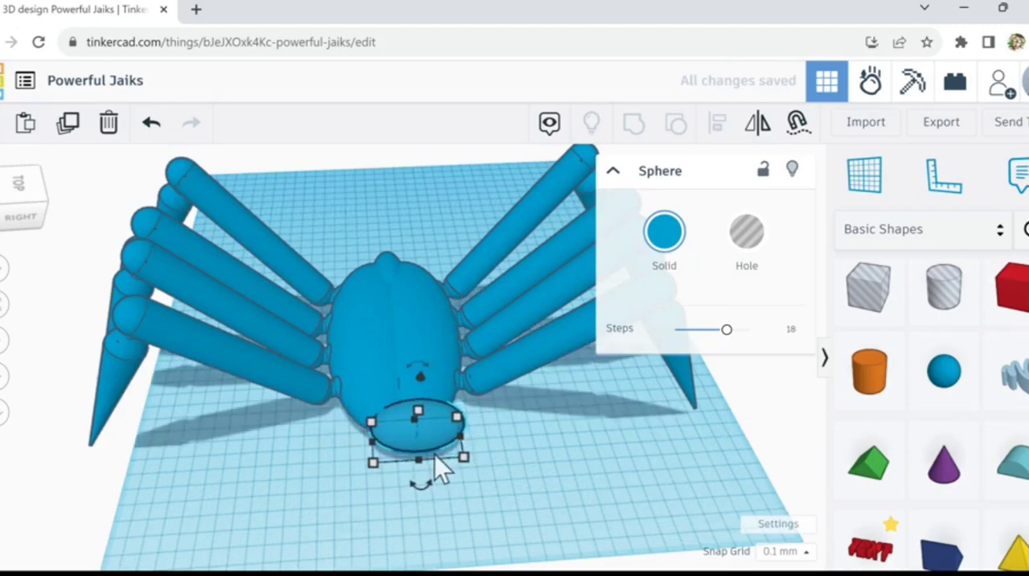
{"action": "key", "text": "Left"}
{"action": "key", "text": "Left"}
{"action": "key", "text": "Left"}
{"action": "key", "text": "Left"}
{"action": "key", "text": "Left"}
{"action": "key", "text": "Left"}
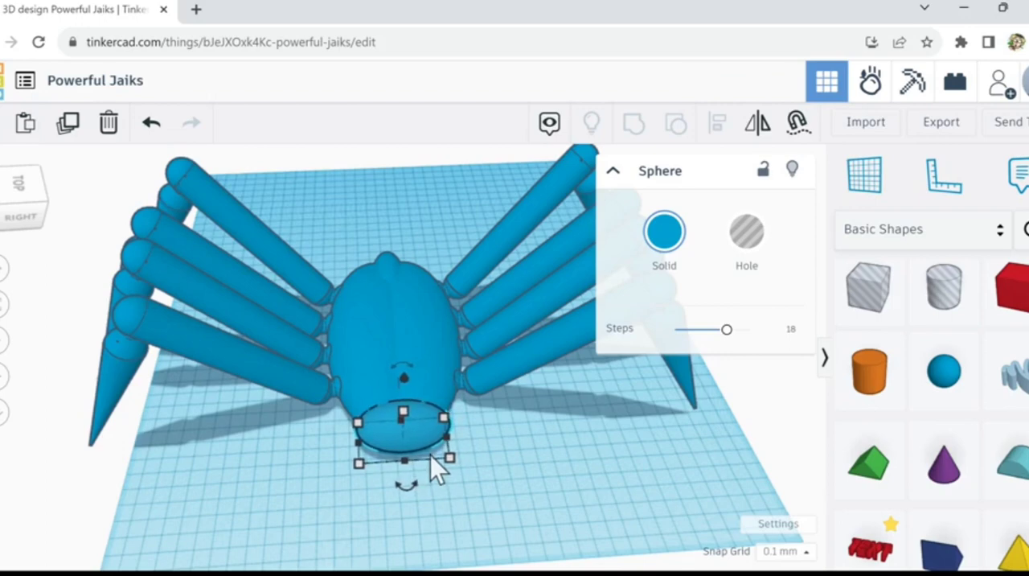
{"action": "key", "text": "Up"}
{"action": "key", "text": "Up"}
{"action": "key", "text": "Up"}
Step: Enlarge the widened sphere to about 48.80 mm high and about 53.10 mm long, forming a rounder head
{"action": "right_click_drag", "start_coordinate": [458, 500], "coordinate": [402, 500]}
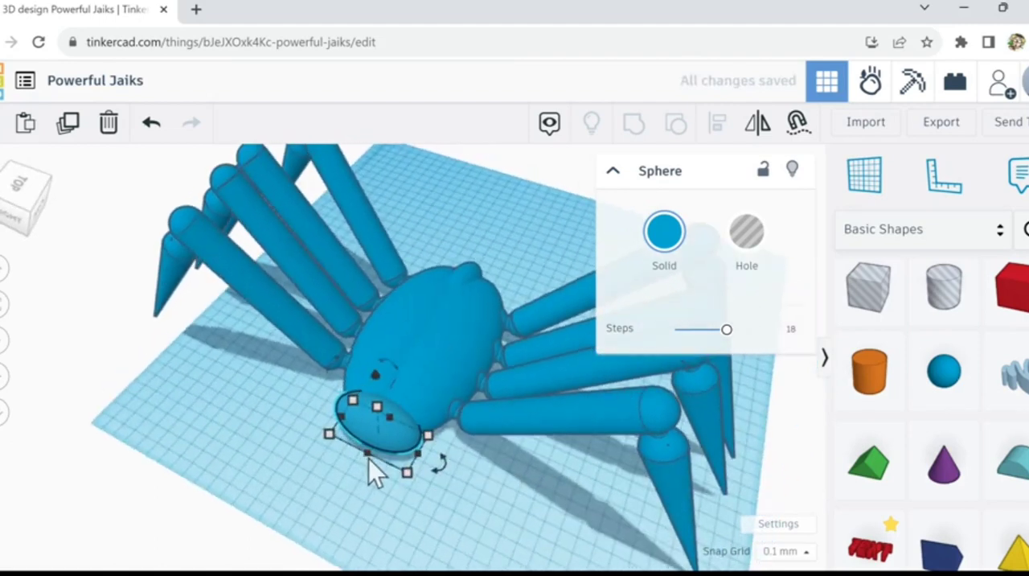
{"action": "left_click_drag", "start_coordinate": [361, 464], "coordinate": [381, 404]}
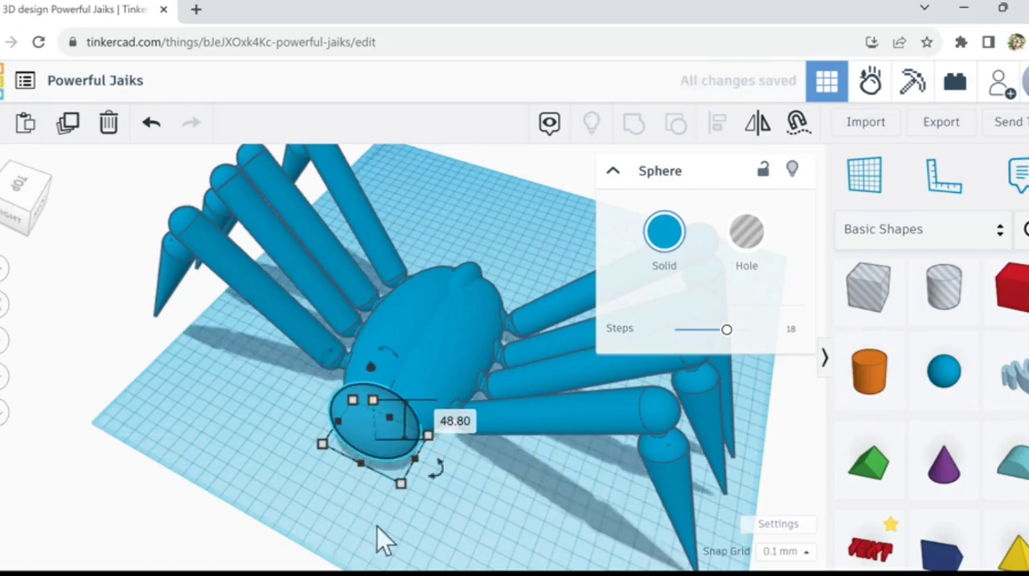
{"action": "right_click_drag", "start_coordinate": [377, 526], "coordinate": [389, 525]}
{"action": "right_click_drag", "start_coordinate": [397, 458], "coordinate": [397, 423]}
{"action": "left_click_drag", "start_coordinate": [402, 410], "coordinate": [403, 408]}
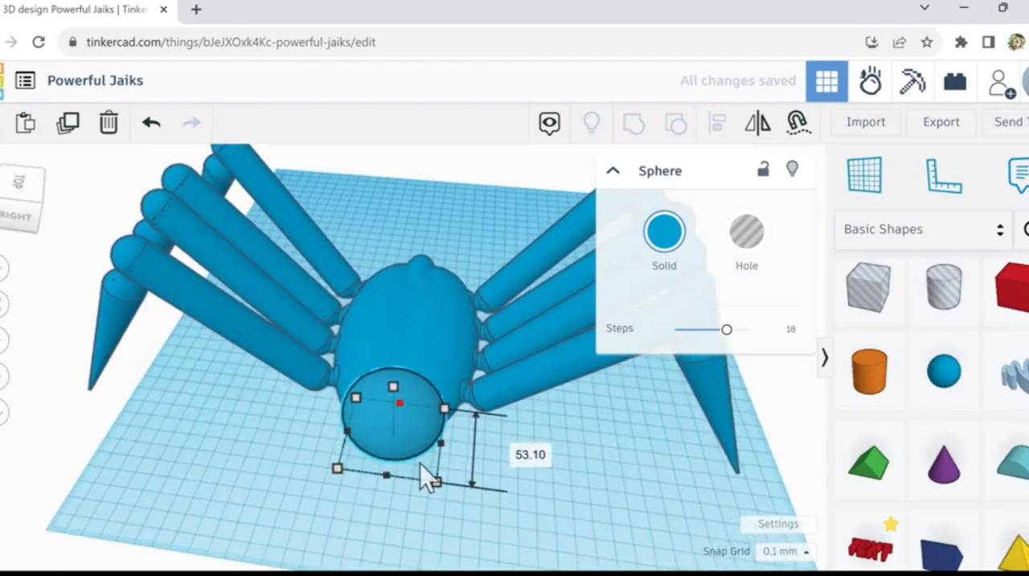
Step: Lower the head sphere in small increments so it sits lower against the front of the body
{"action": "right_click_drag", "start_coordinate": [425, 522], "coordinate": [427, 480]}
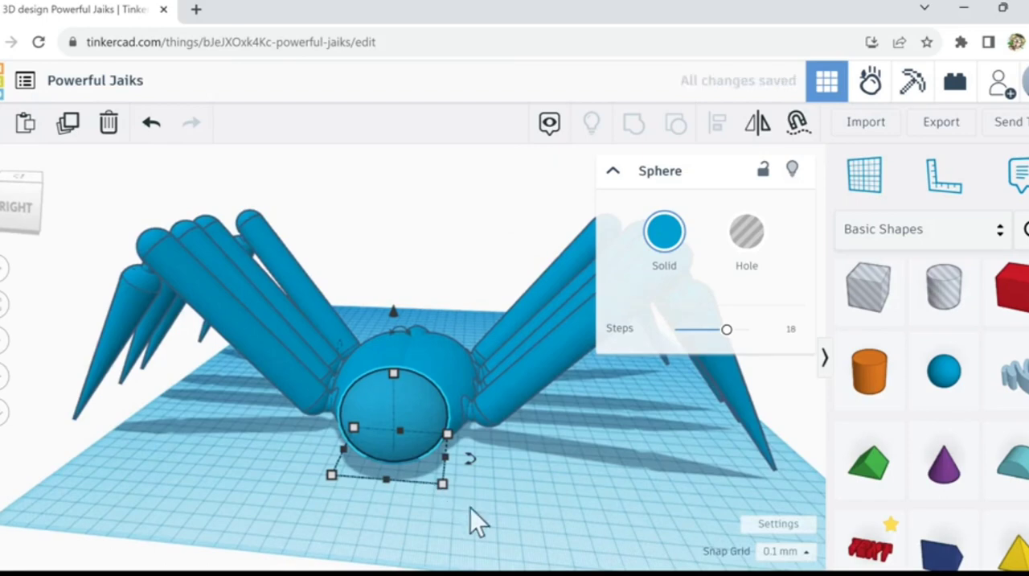
{"action": "left_click", "coordinate": [410, 482]}
{"action": "left_click", "coordinate": [399, 455]}
{"action": "key", "text": "ctrl+Down"}
{"action": "key", "text": "ctrl+Down"}
{"action": "key", "text": "ctrl+Down"}
{"action": "key", "text": "ctrl+Down"}
{"action": "key", "text": "ctrl+Down"}
{"action": "key", "text": "ctrl+Down"}
{"action": "key", "text": "ctrl+Down"}
{"action": "key", "text": "ctrl+Down"}
{"action": "key", "text": "ctrl+Down"}
{"action": "key", "text": "ctrl+Down"}
{"action": "key", "text": "ctrl+Down"}
{"action": "key", "text": "ctrl+Down"}
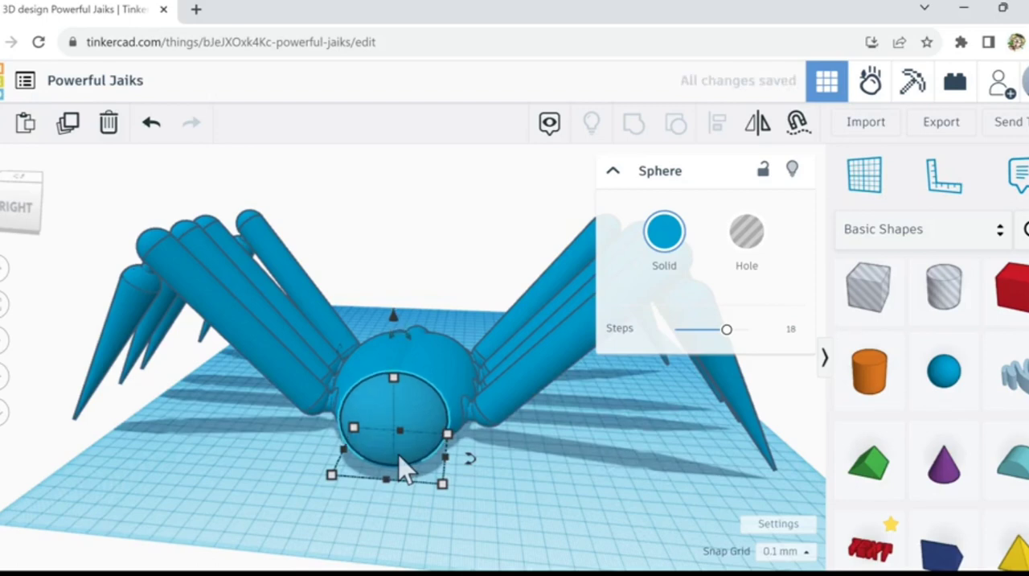
{"action": "key", "text": "ctrl+Down"}
{"action": "key", "text": "ctrl+Down"}
{"action": "key", "text": "ctrl+Down"}
{"action": "key", "text": "ctrl+Down"}
{"action": "key", "text": "ctrl+Down"}
{"action": "key", "text": "ctrl+Down"}
{"action": "key", "text": "ctrl+Down"}
{"action": "key", "text": "ctrl+Down"}
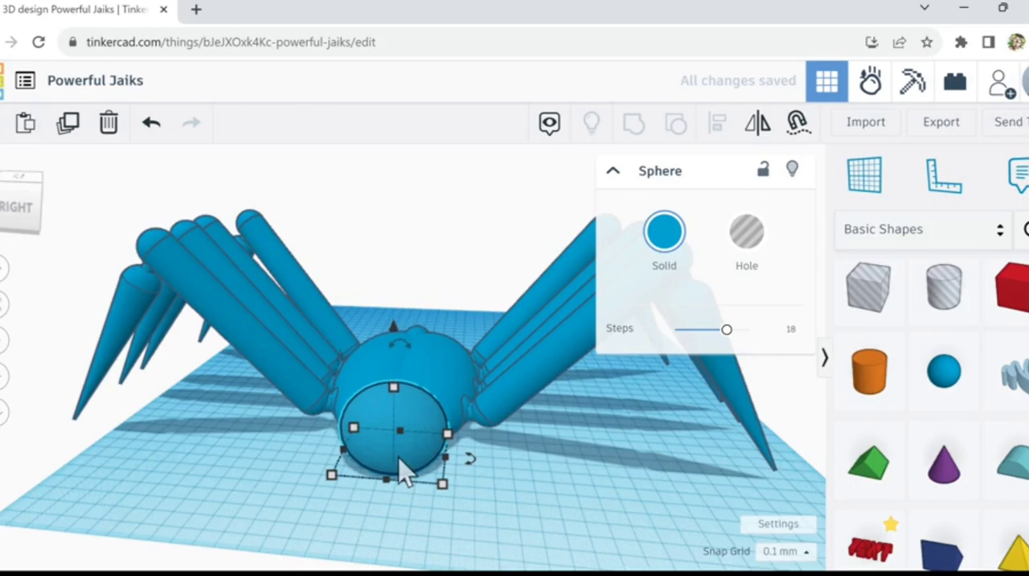
{"action": "key", "text": "ctrl+Down"}
{"action": "key", "text": "ctrl+Down"}
{"action": "key", "text": "ctrl+Down"}
{"action": "key", "text": "ctrl+Down"}
{"action": "key", "text": "ctrl+Down"}
{"action": "key", "text": "ctrl+Down"}
{"action": "key", "text": "ctrl+Down"}
{"action": "key", "text": "ctrl+Down"}
{"action": "key", "text": "ctrl+Down"}
{"action": "key", "text": "ctrl+Down"}
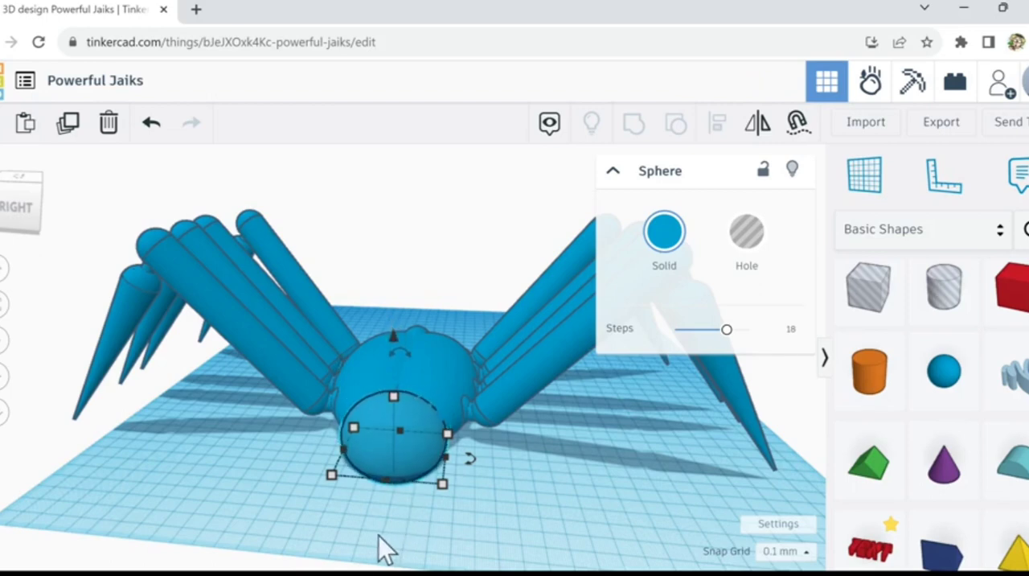
Step: Flatten the head sphere by reducing its height, and raise it slightly off the workplane
{"action": "right_click_drag", "start_coordinate": [409, 546], "coordinate": [395, 492]}
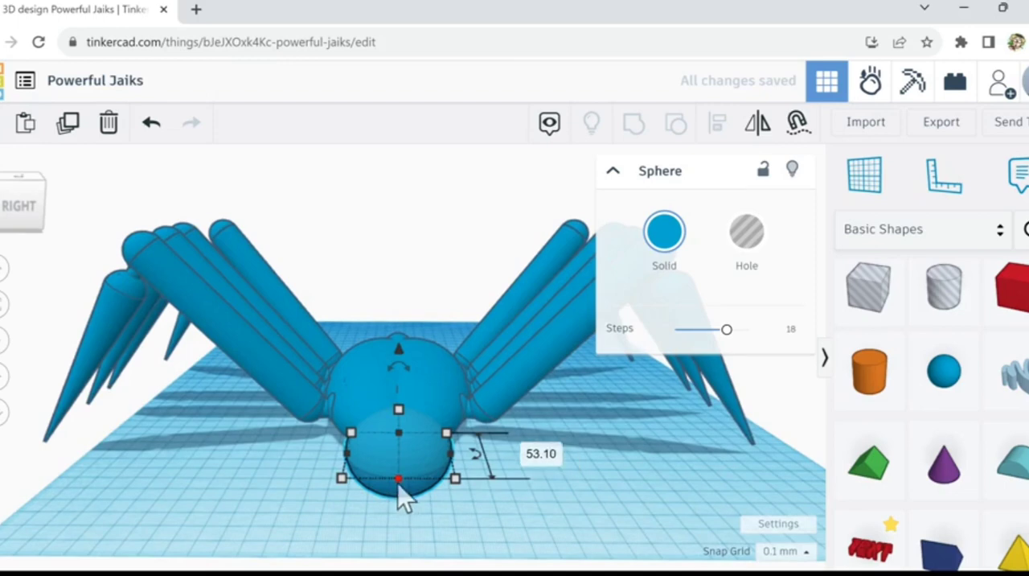
{"action": "left_click_drag", "start_coordinate": [396, 416], "coordinate": [394, 439]}
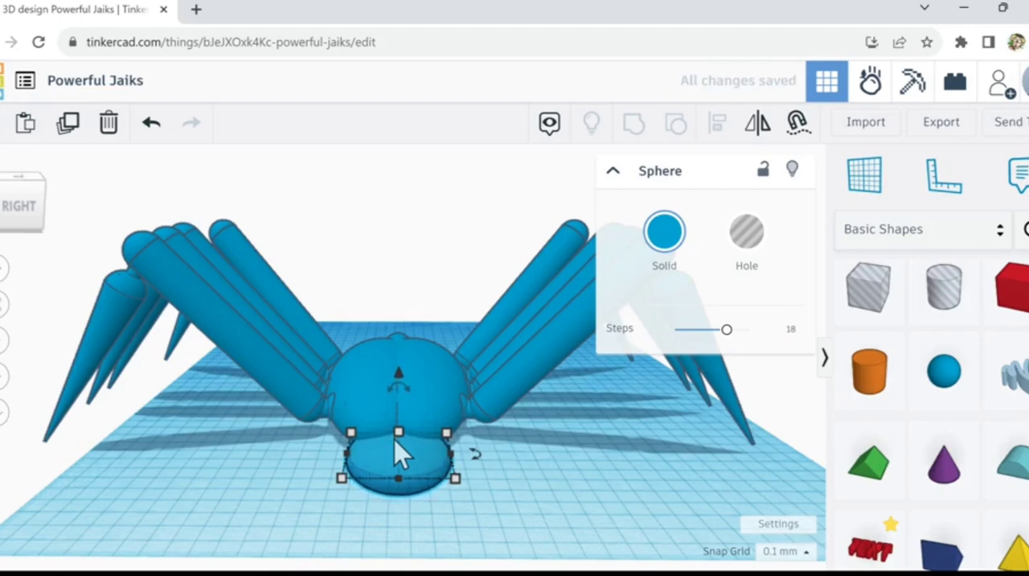
{"action": "key", "text": "ctrl+Up"}
{"action": "key", "text": "ctrl+Up"}
{"action": "key", "text": "ctrl+Up"}
{"action": "key", "text": "ctrl+Up"}
{"action": "key", "text": "ctrl+Up"}
{"action": "key", "text": "ctrl+Up"}
{"action": "key", "text": "ctrl+Up"}
{"action": "key", "text": "ctrl+Up"}
{"action": "key", "text": "ctrl+Up"}
{"action": "key", "text": "ctrl+Up"}
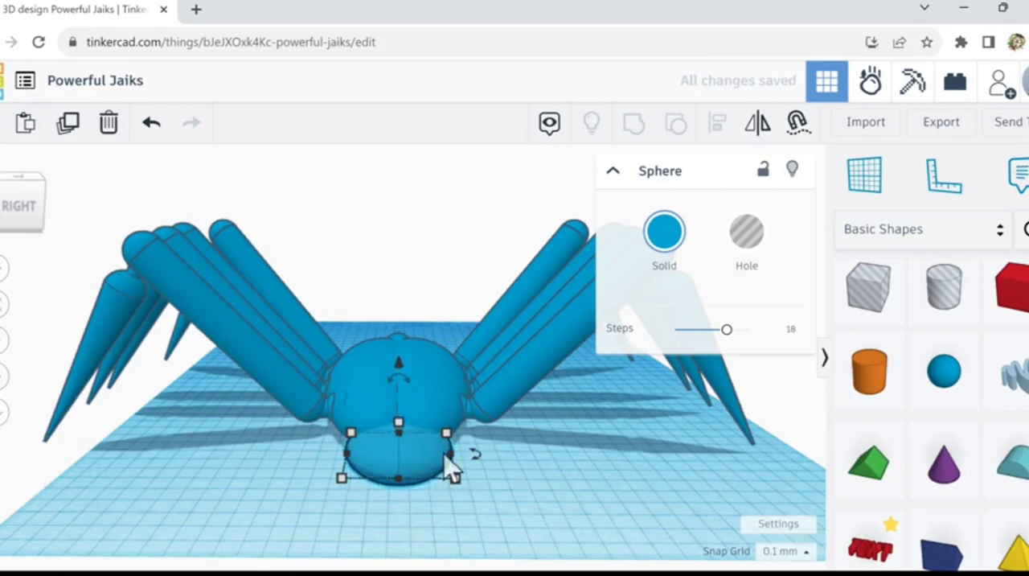
{"action": "key", "text": "ctrl+Up"}
{"action": "key", "text": "ctrl+Up"}
{"action": "key", "text": "ctrl+Up"}
{"action": "key", "text": "ctrl+Up"}
{"action": "key", "text": "ctrl+Up"}
{"action": "key", "text": "ctrl+Up"}
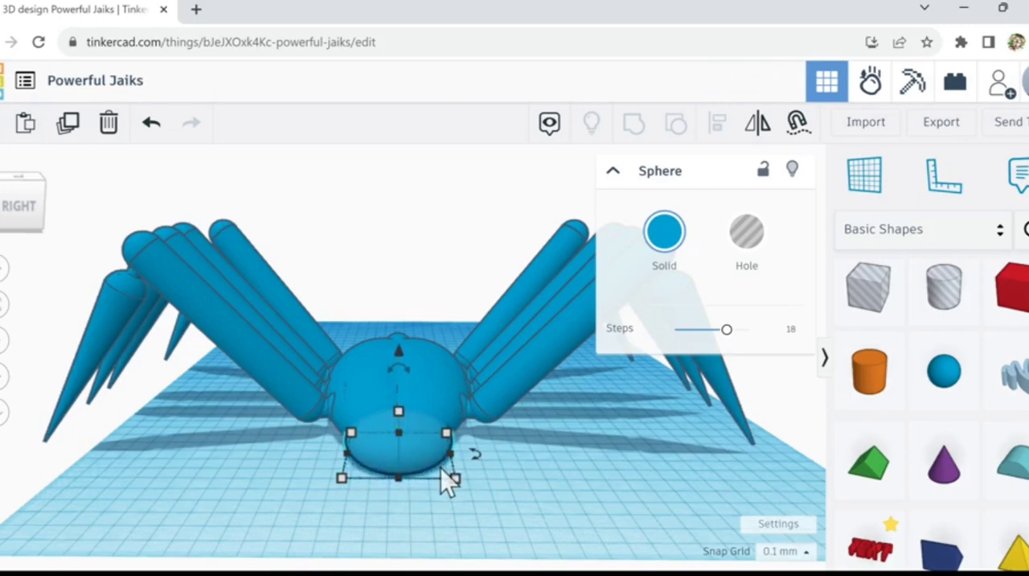
Step: Align the head sphere and the spider body to a shared centreline across the body's width
{"action": "right_click_drag", "start_coordinate": [366, 496], "coordinate": [450, 542]}
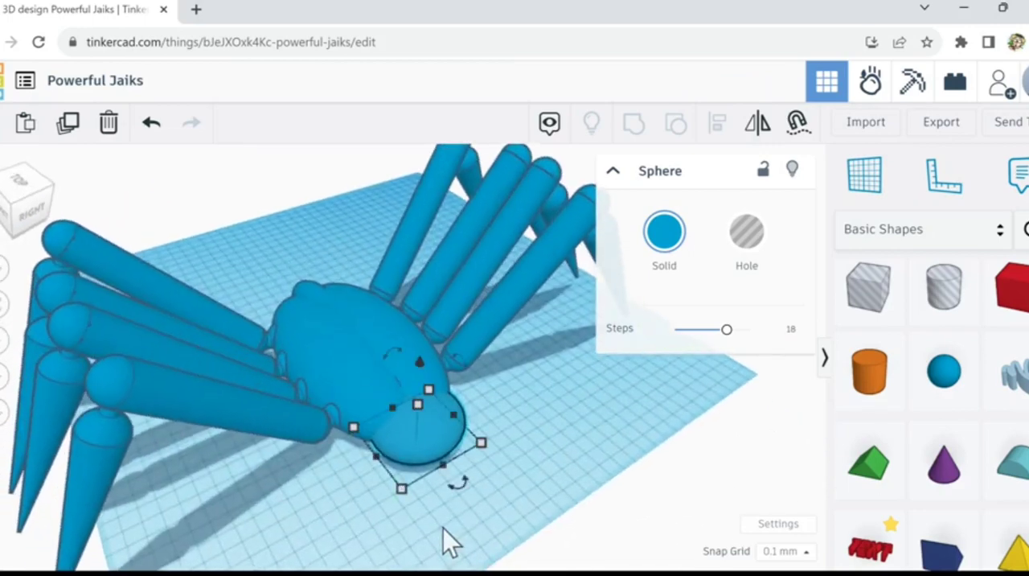
{"action": "left_click", "coordinate": [533, 508]}
{"action": "right_click_drag", "start_coordinate": [475, 495], "coordinate": [420, 494]}
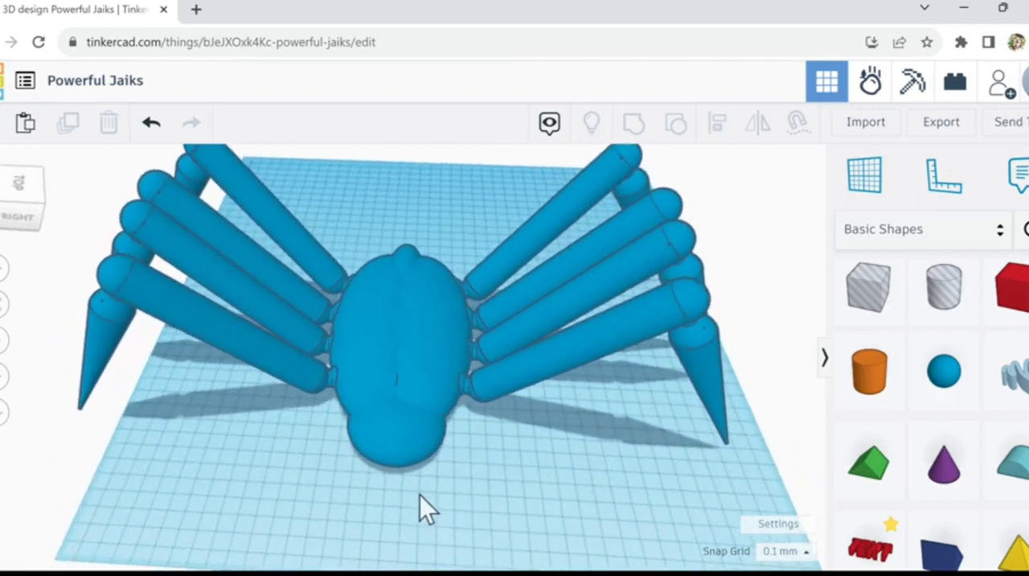
{"action": "left_click", "coordinate": [391, 447]}
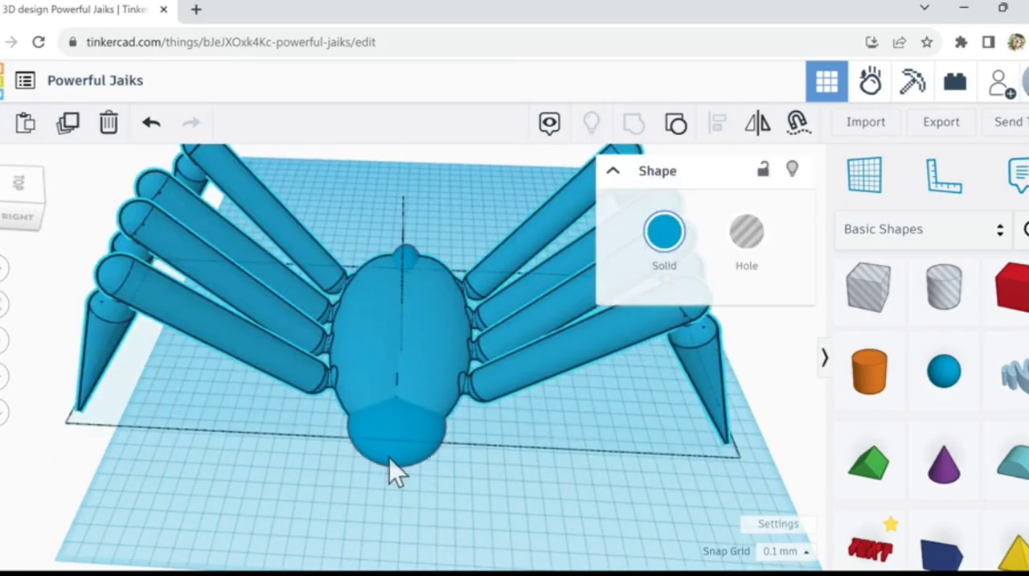
{"action": "left_click", "coordinate": [389, 458], "text": "shift"}
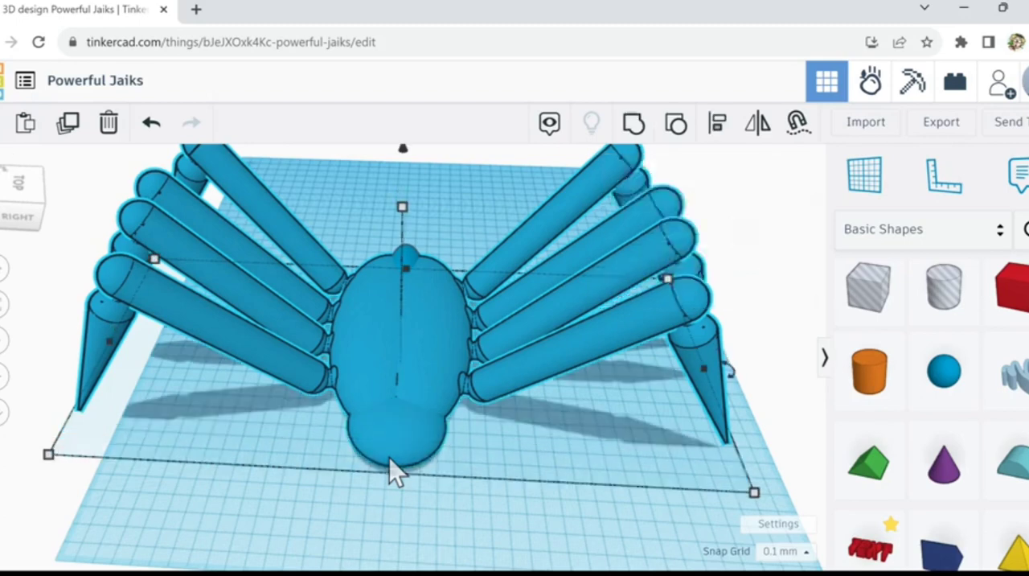
{"action": "left_click", "coordinate": [718, 123]}
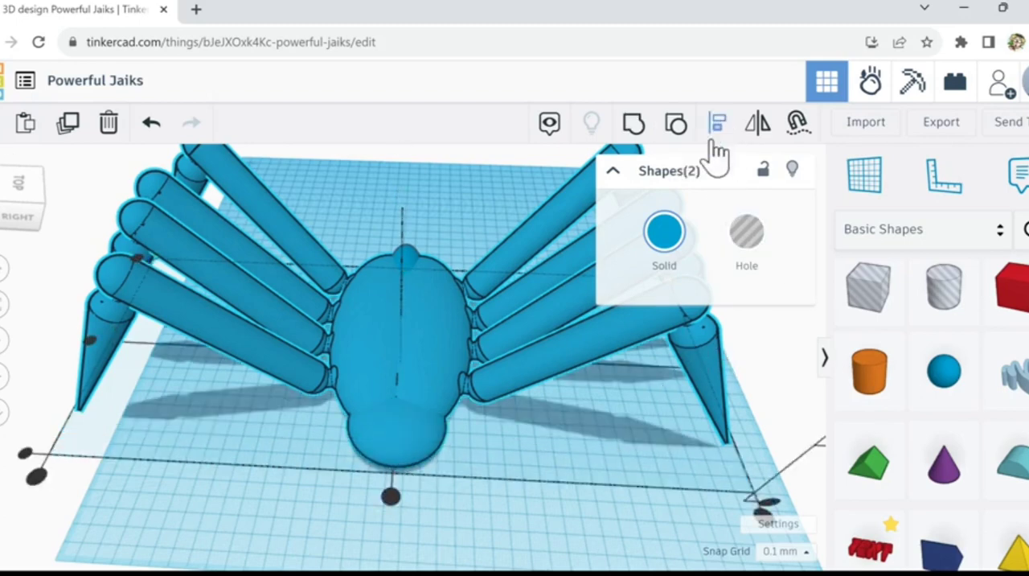
{"action": "left_click", "coordinate": [391, 494]}
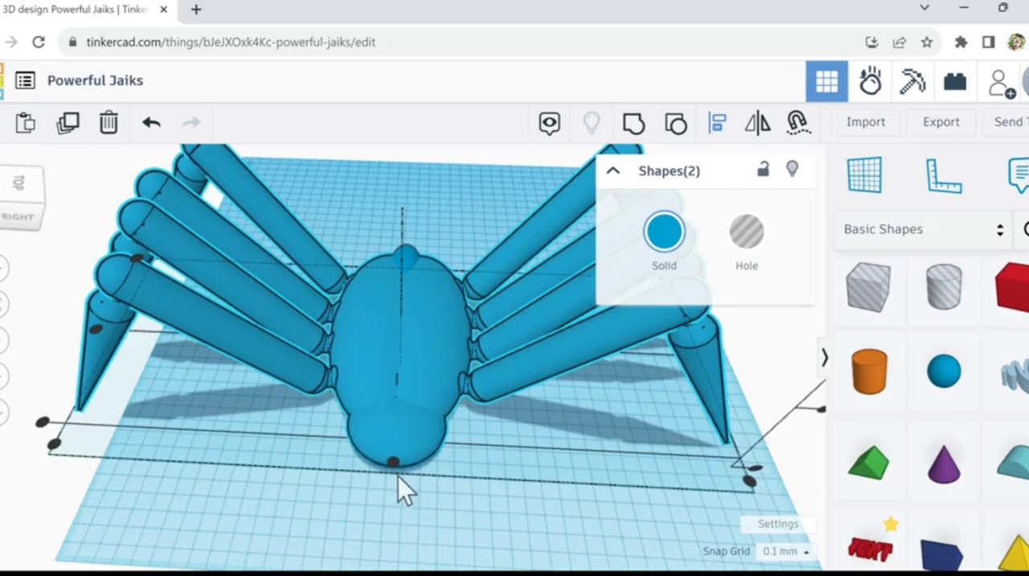
{"action": "left_click", "coordinate": [394, 464]}
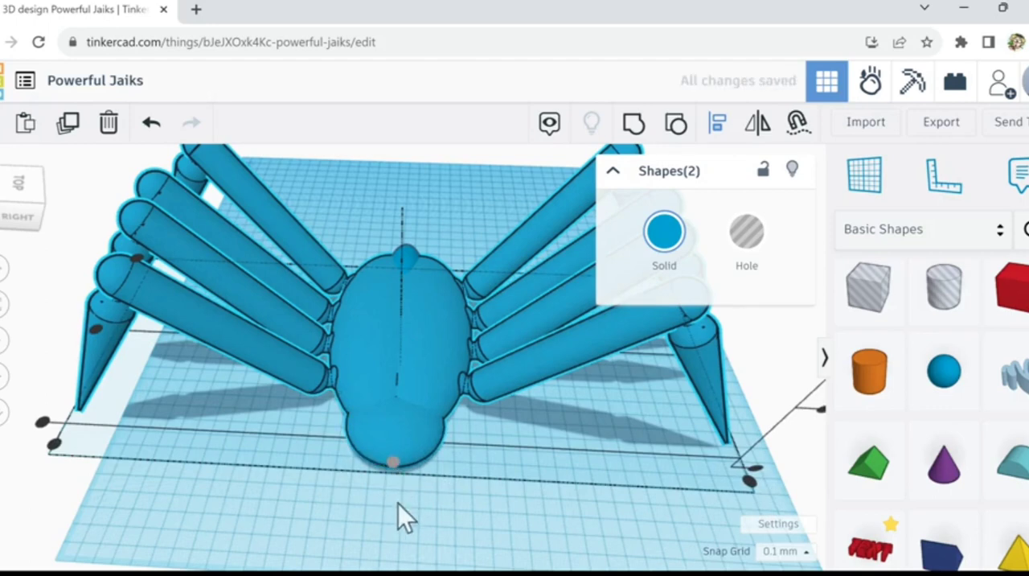
{"action": "left_click", "coordinate": [408, 526]}
{"action": "right_click_drag", "start_coordinate": [415, 509], "coordinate": [420, 490]}
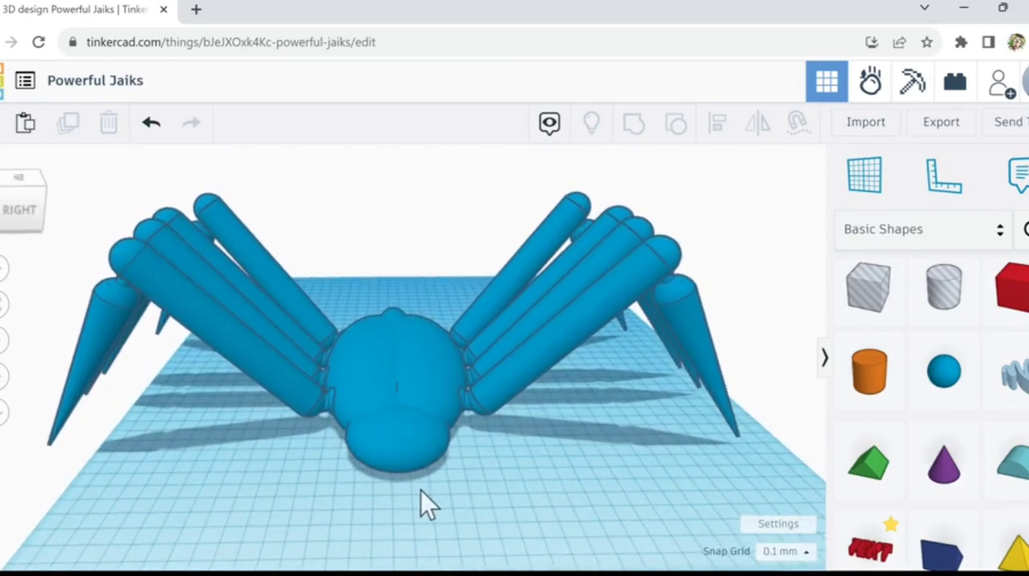
{"action": "right_click_drag", "start_coordinate": [420, 490], "coordinate": [421, 466]}
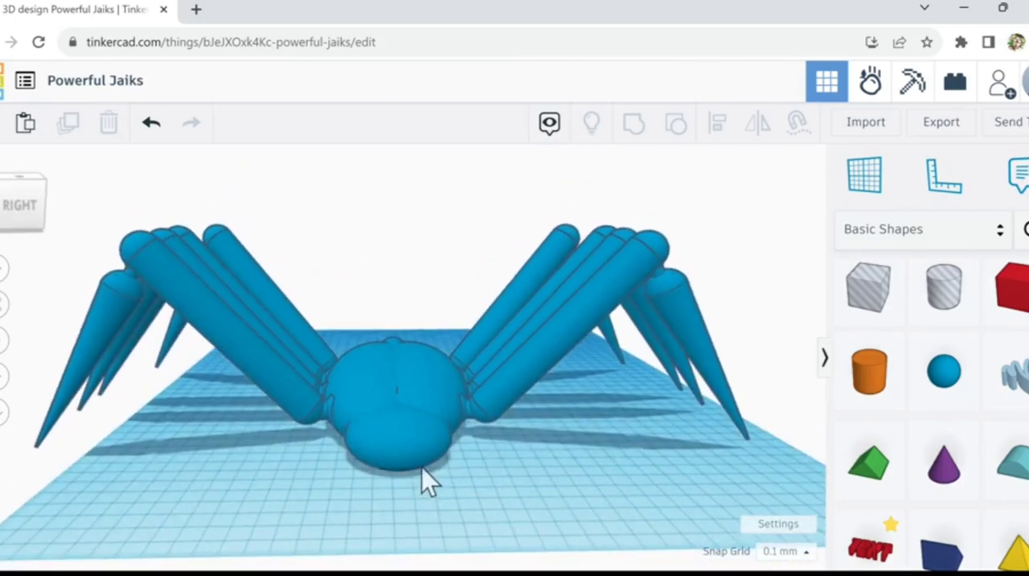
Step: Place a cone in front of the head, turn it point down and stretch it to about 64.33 mm tall
{"action": "left_click", "coordinate": [954, 478]}
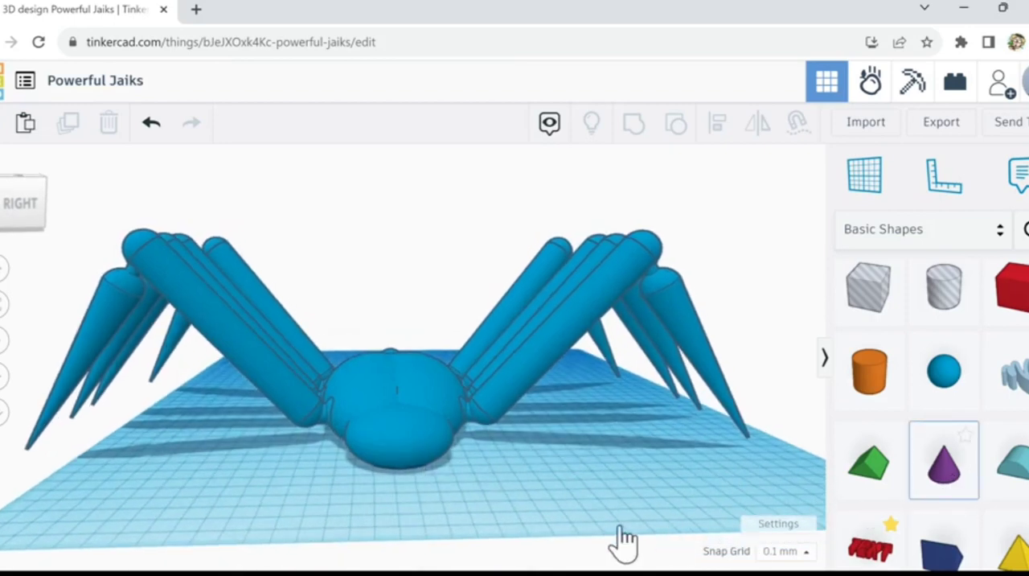
{"action": "left_click", "coordinate": [444, 485]}
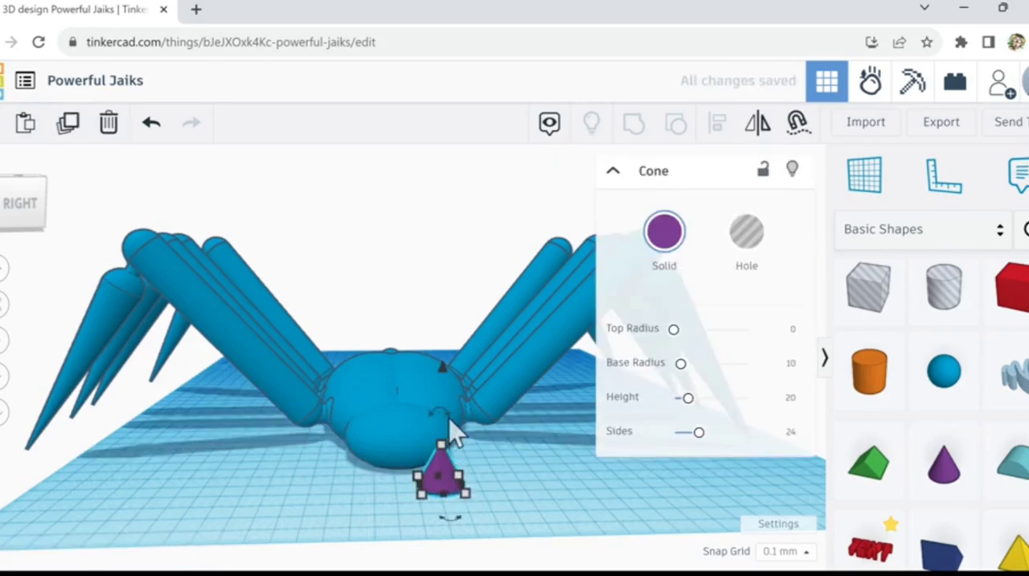
{"action": "left_click_drag", "start_coordinate": [448, 418], "coordinate": [444, 390]}
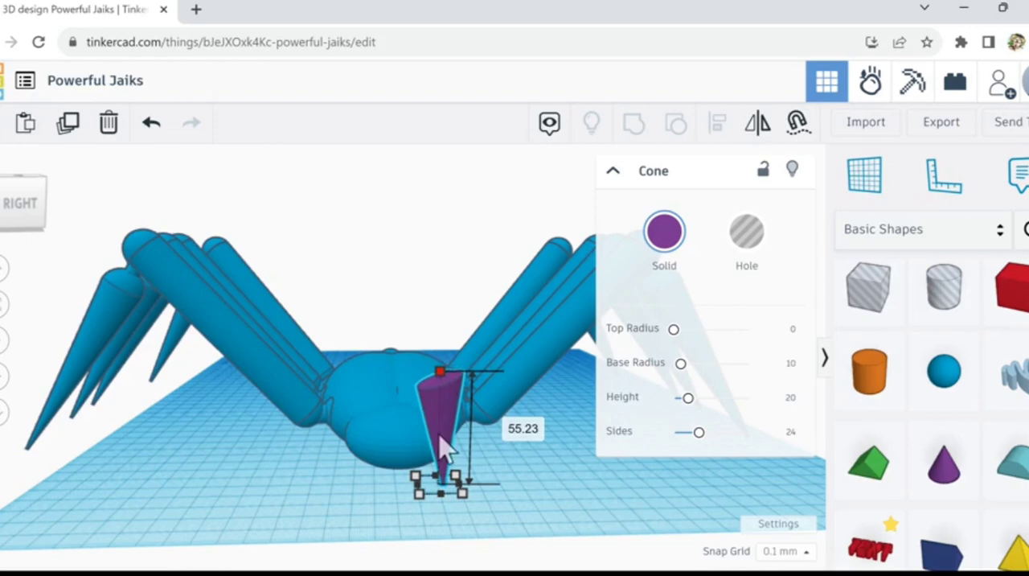
{"action": "left_click_drag", "start_coordinate": [440, 435], "coordinate": [439, 434]}
{"action": "left_click_drag", "start_coordinate": [440, 368], "coordinate": [442, 360]}
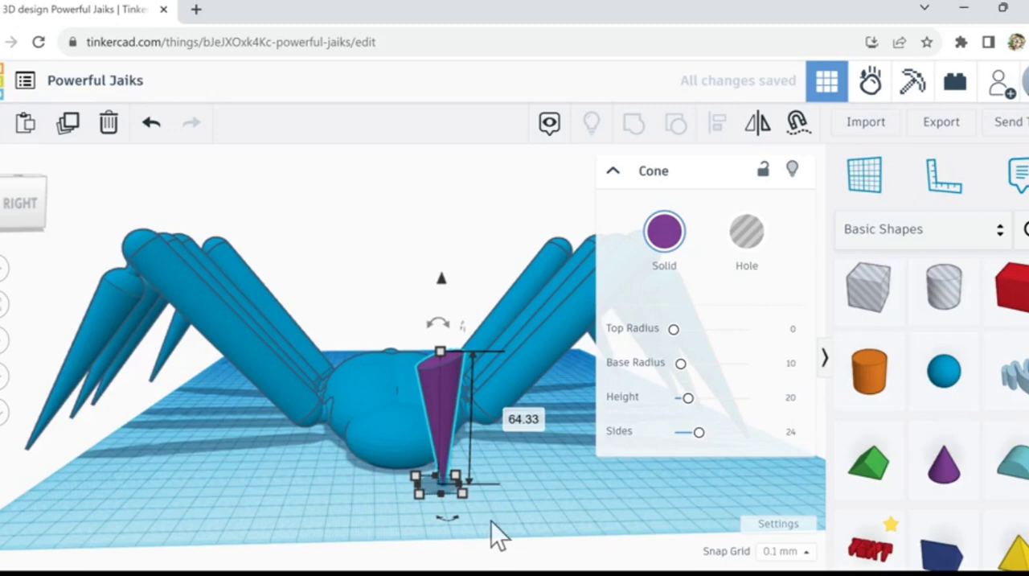
Step: Nudge the inverted cone back until it meets the front of the head
{"action": "scroll", "coordinate": [491, 519], "scroll_direction": "up", "scroll_amount": 2}
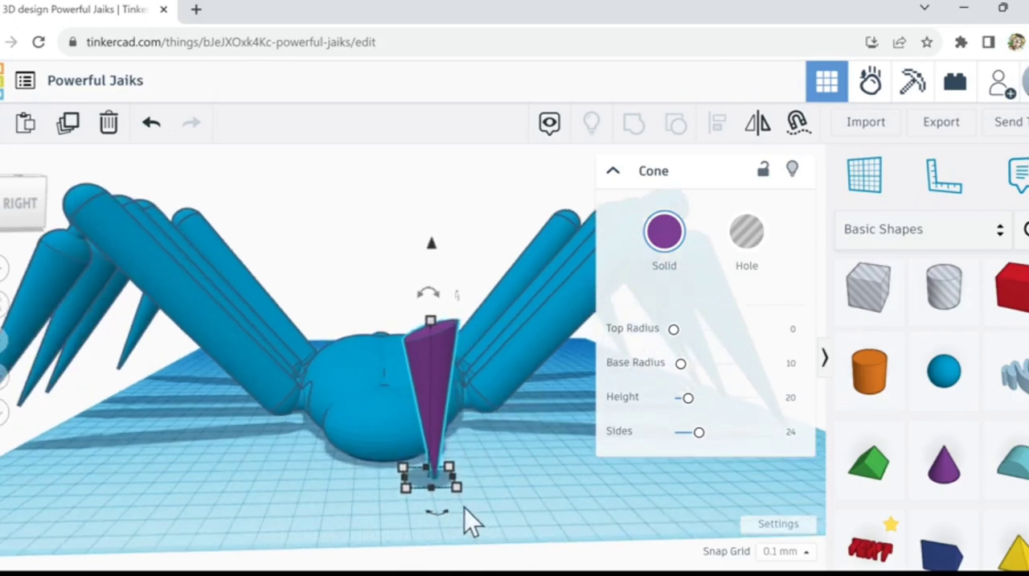
{"action": "key", "text": "Up"}
{"action": "key", "text": "Up"}
{"action": "key", "text": "Up"}
{"action": "key", "text": "Up"}
{"action": "key", "text": "Up"}
{"action": "key", "text": "Up"}
{"action": "key", "text": "Up"}
{"action": "key", "text": "Up"}
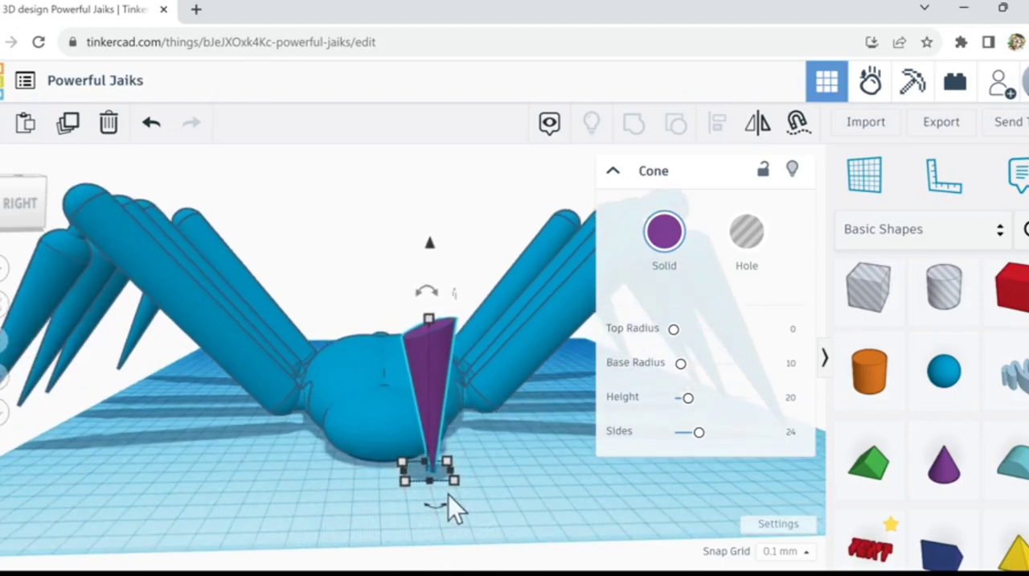
{"action": "key", "text": "Up"}
{"action": "key", "text": "Up"}
{"action": "key", "text": "Up"}
{"action": "key", "text": "Up"}
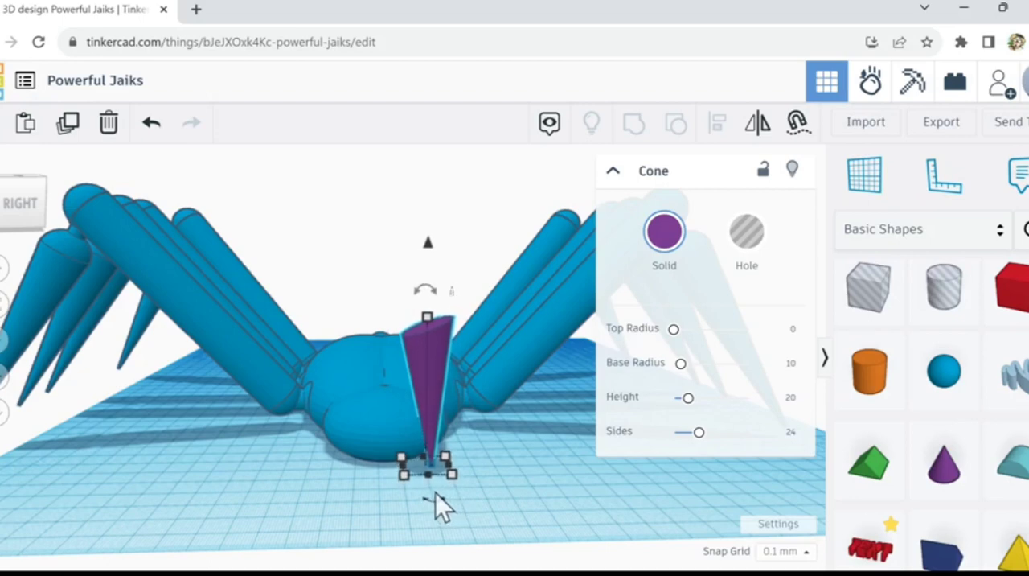
{"action": "key", "text": "Up"}
{"action": "key", "text": "Up"}
{"action": "key", "text": "Up"}
{"action": "key", "text": "Up"}
{"action": "scroll", "coordinate": [446, 473], "scroll_direction": "up", "scroll_amount": 1}
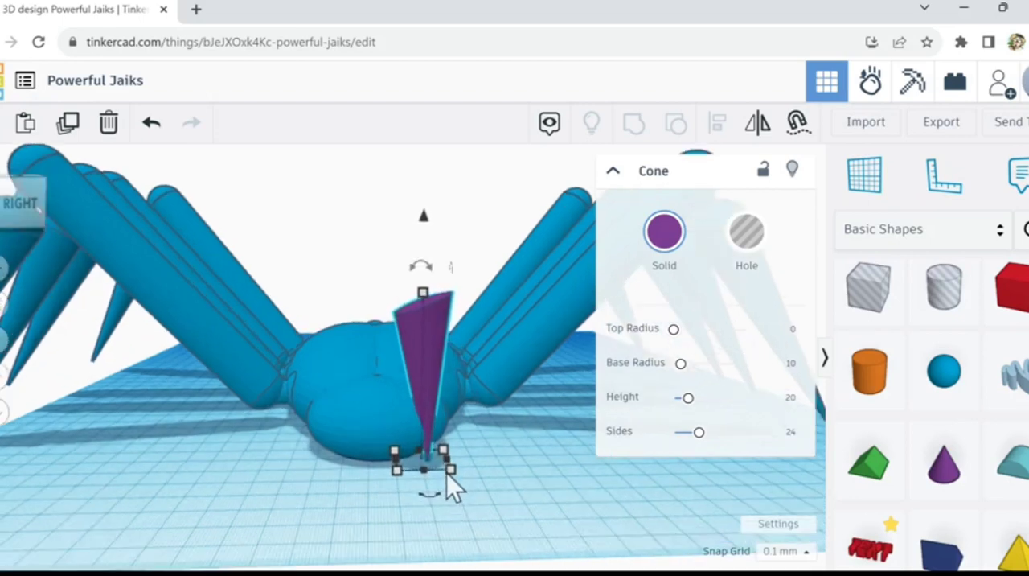
Step: Fine-tune how deep the cone sits in the head, moving it slightly in and partly back out
{"action": "scroll", "coordinate": [447, 472], "scroll_direction": "up", "scroll_amount": 3}
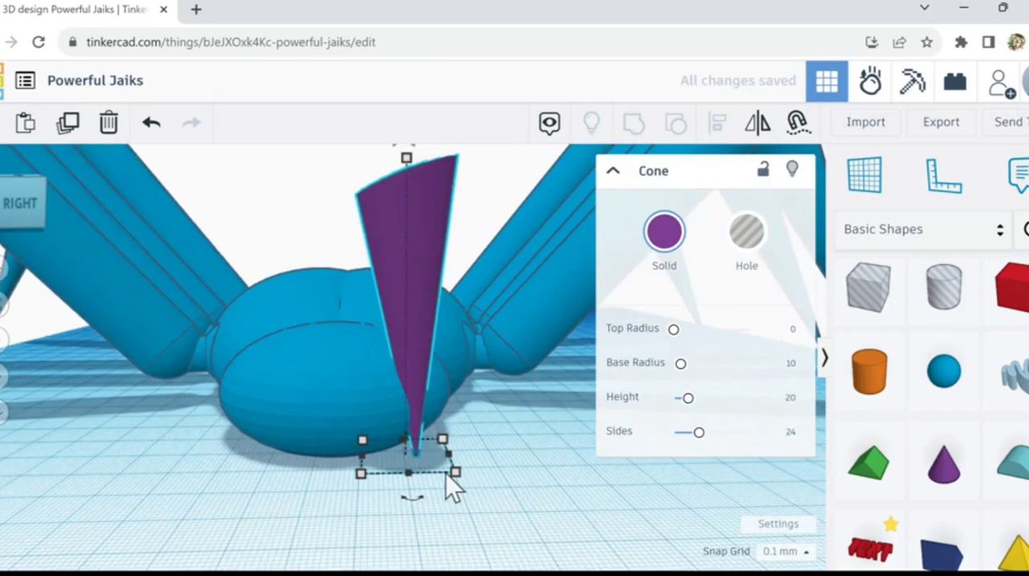
{"action": "scroll", "coordinate": [447, 475], "scroll_direction": "up", "scroll_amount": 1}
{"action": "key", "text": "Up"}
{"action": "key", "text": "Up"}
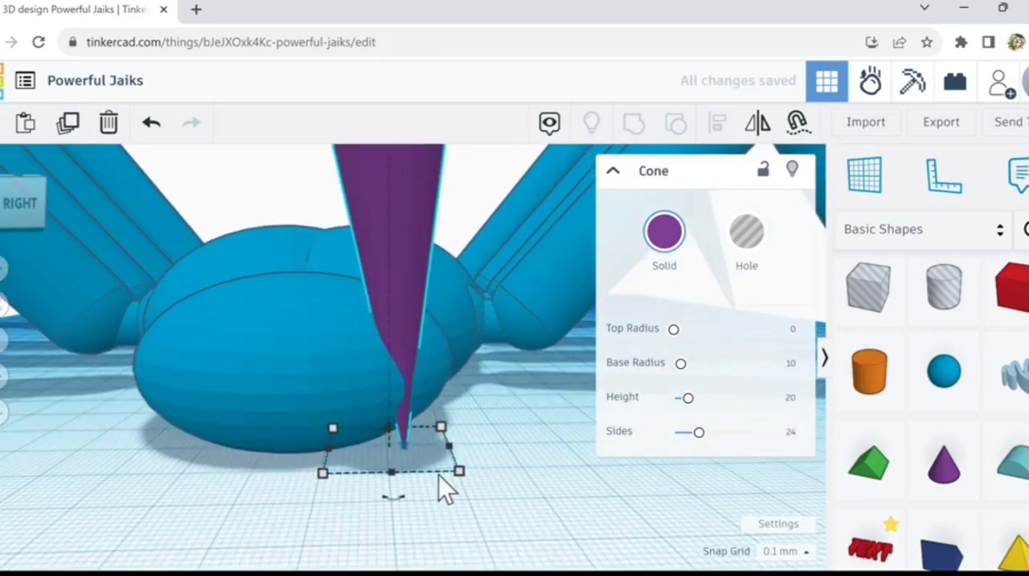
{"action": "key", "text": "Up"}
{"action": "key", "text": "Up"}
{"action": "key", "text": "Up"}
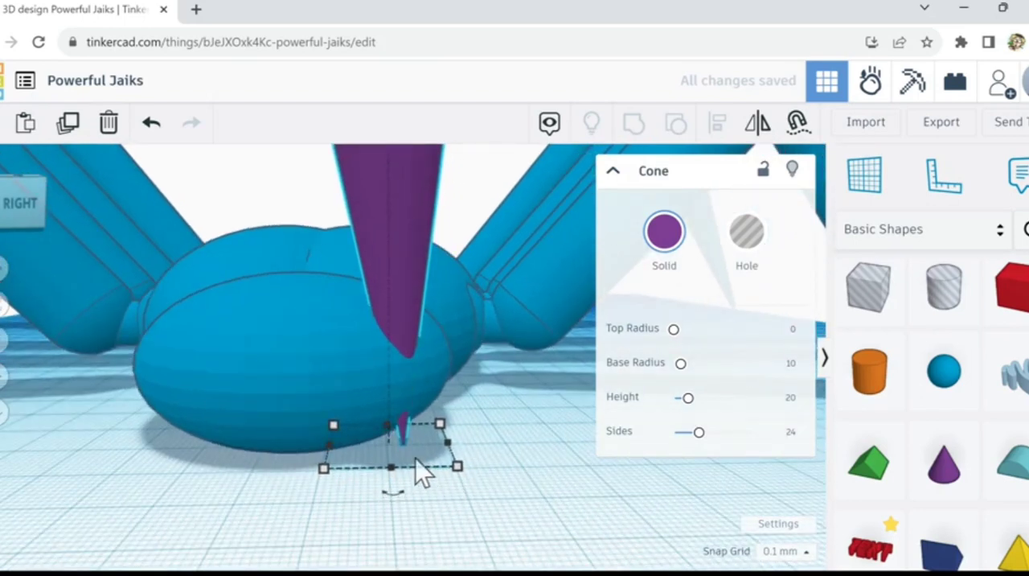
{"action": "key", "text": "Down"}
{"action": "key", "text": "Down"}
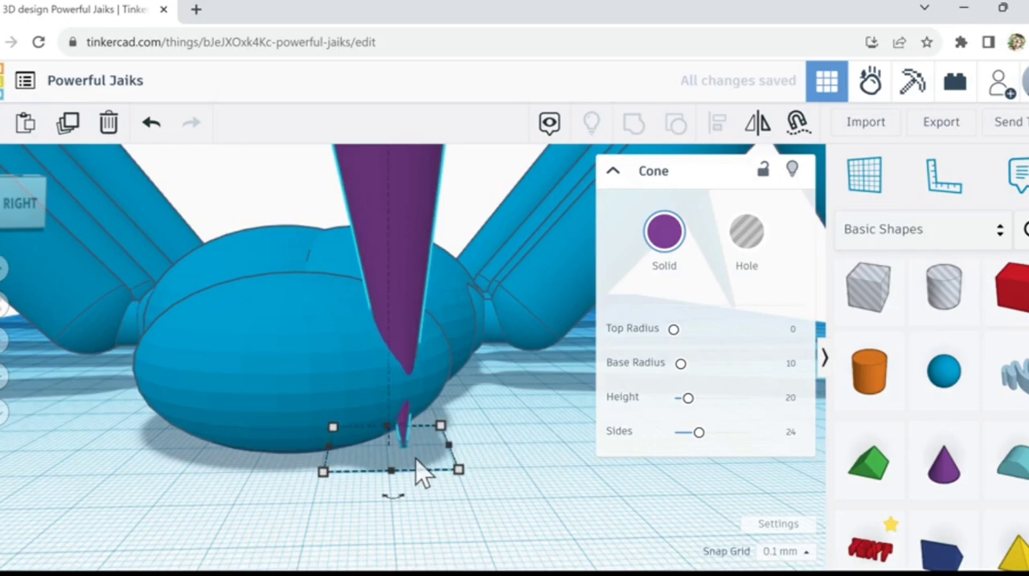
{"action": "key", "text": "Down"}
{"action": "key", "text": "Down"}
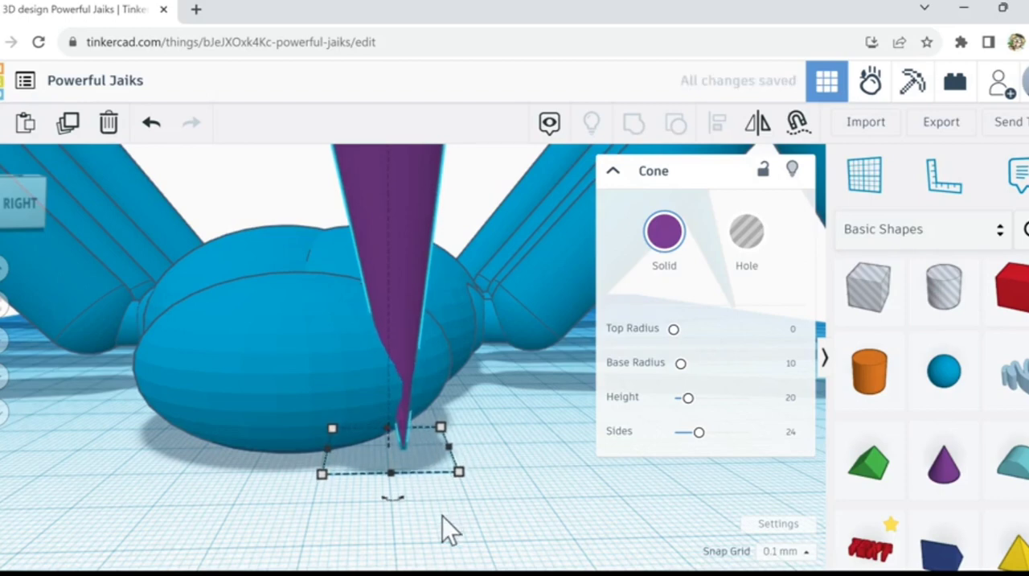
{"action": "mouse_move", "coordinate": [442, 515]}
{"action": "right_mouse_down"}
{"action": "mouse_move", "coordinate": [527, 532]}
{"action": "mouse_move", "coordinate": [453, 516]}
{"action": "right_mouse_up"}
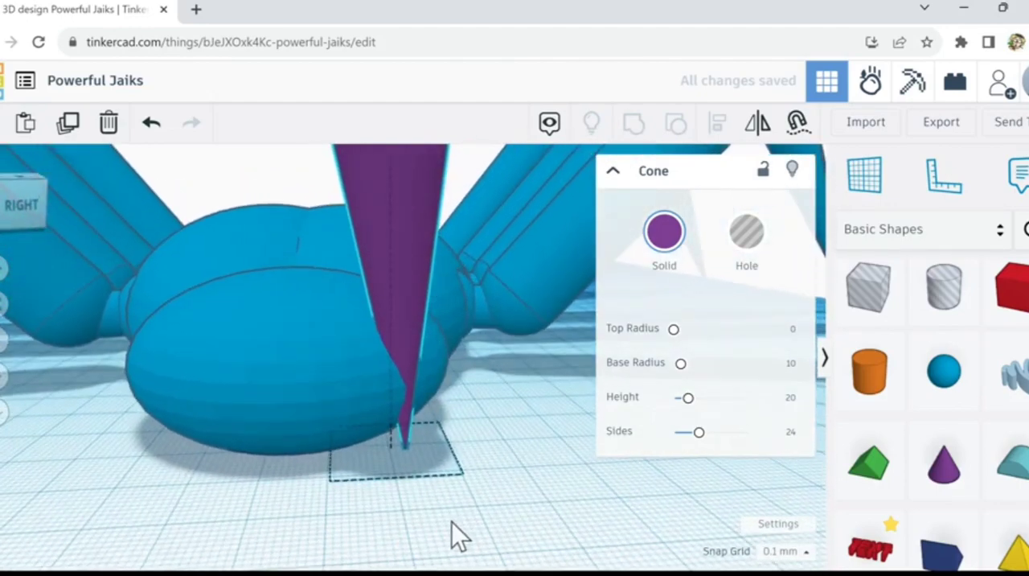
Step: Check the cone against the head from farther away and delete it
{"action": "scroll", "coordinate": [451, 529], "scroll_direction": "down", "scroll_amount": 5}
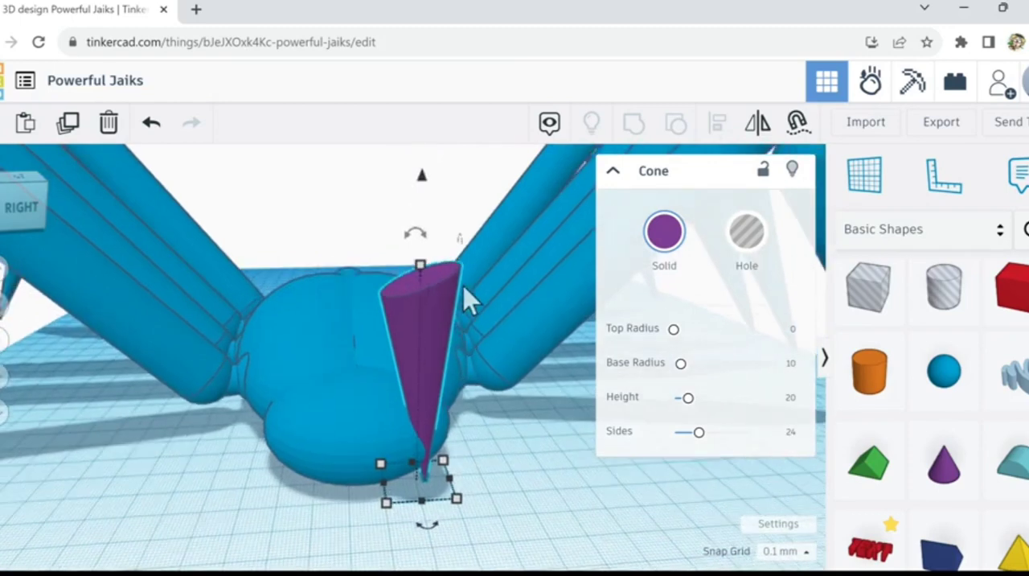
{"action": "mouse_move", "coordinate": [427, 301]}
{"action": "left_click_drag", "start_coordinate": [426, 371], "coordinate": [427, 319]}
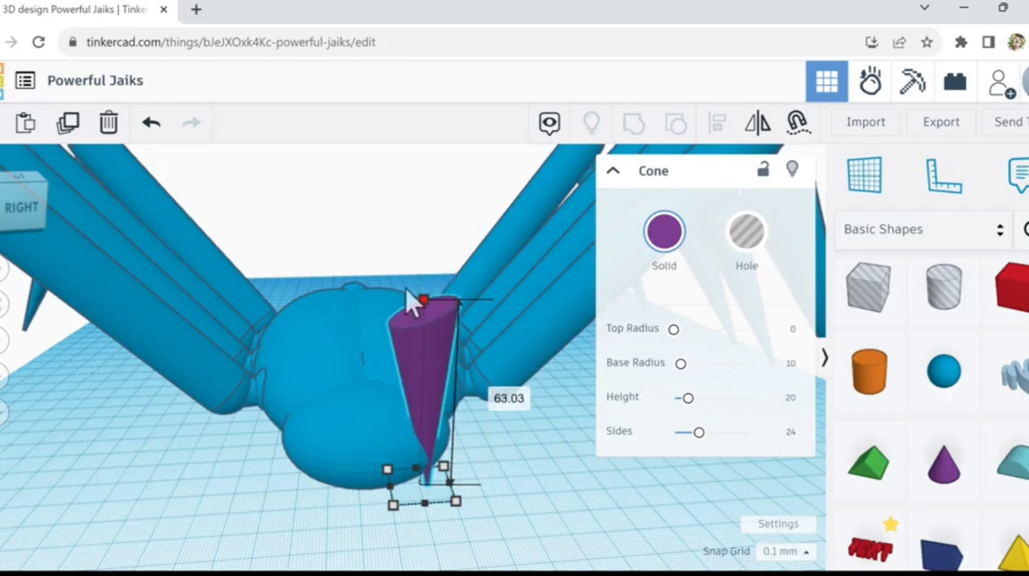
{"action": "left_click", "coordinate": [108, 122]}
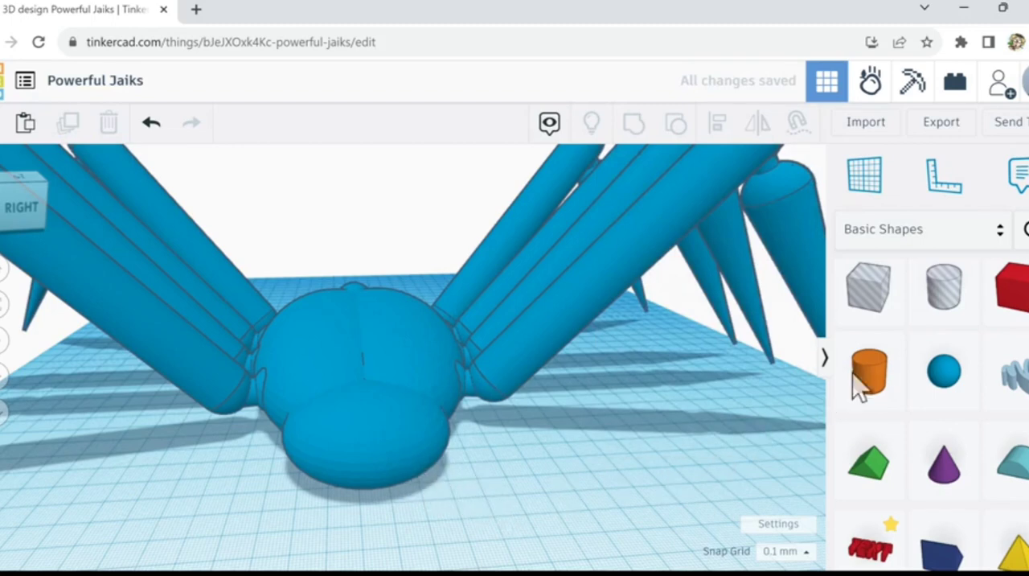
{"action": "scroll", "coordinate": [639, 451], "scroll_direction": "down", "scroll_amount": 2}
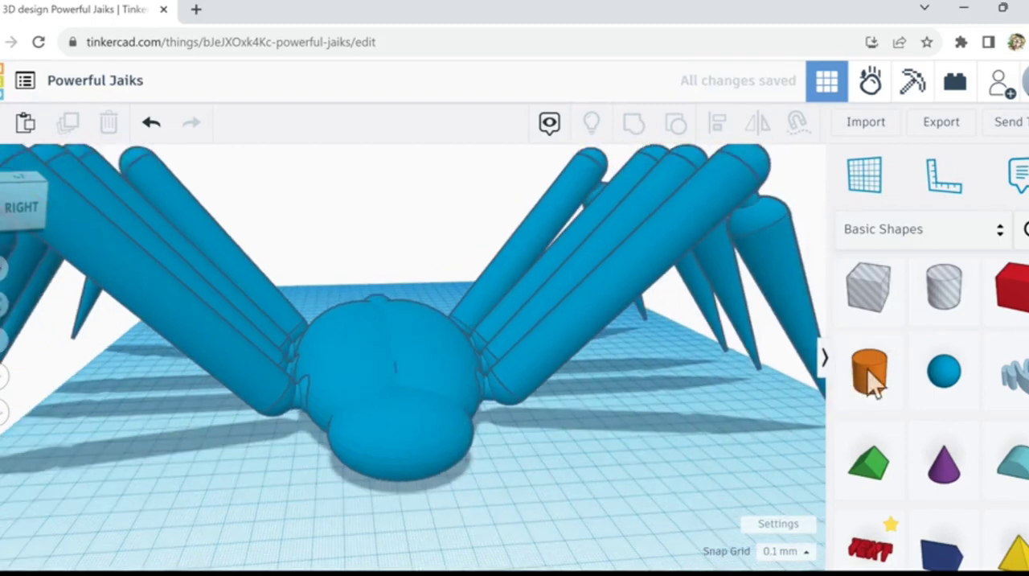
Step: Place a sphere on the workplane beside the front of the head, duplicate it and nudge the copy slightly forward
{"action": "left_click", "coordinate": [950, 381]}
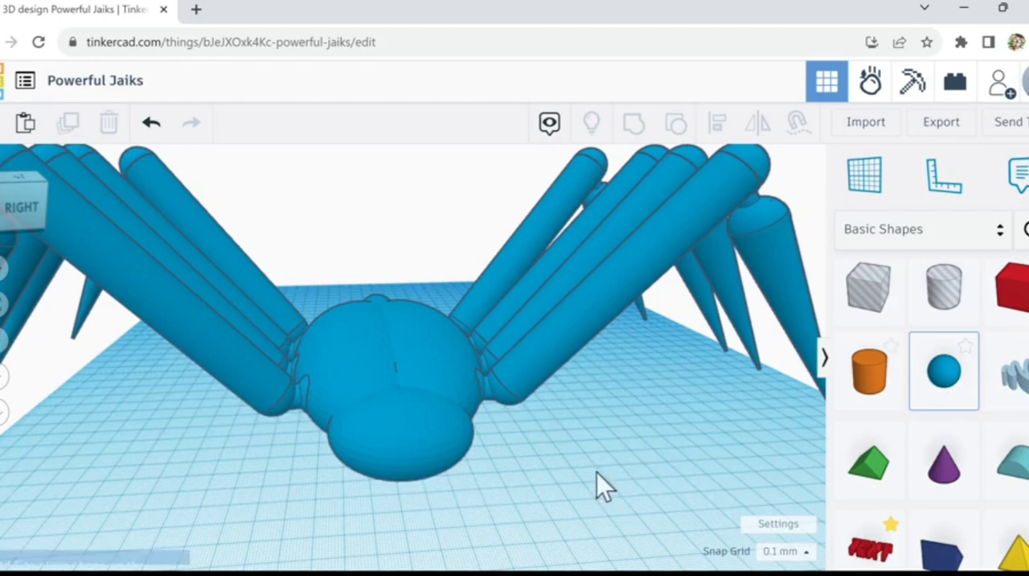
{"action": "left_click", "coordinate": [494, 516]}
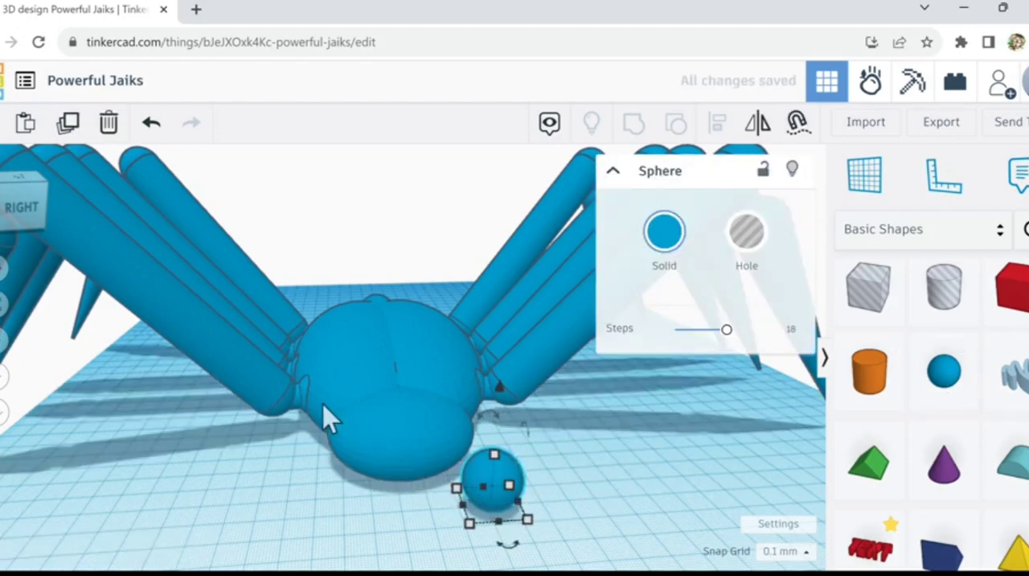
{"action": "left_click", "coordinate": [68, 122]}
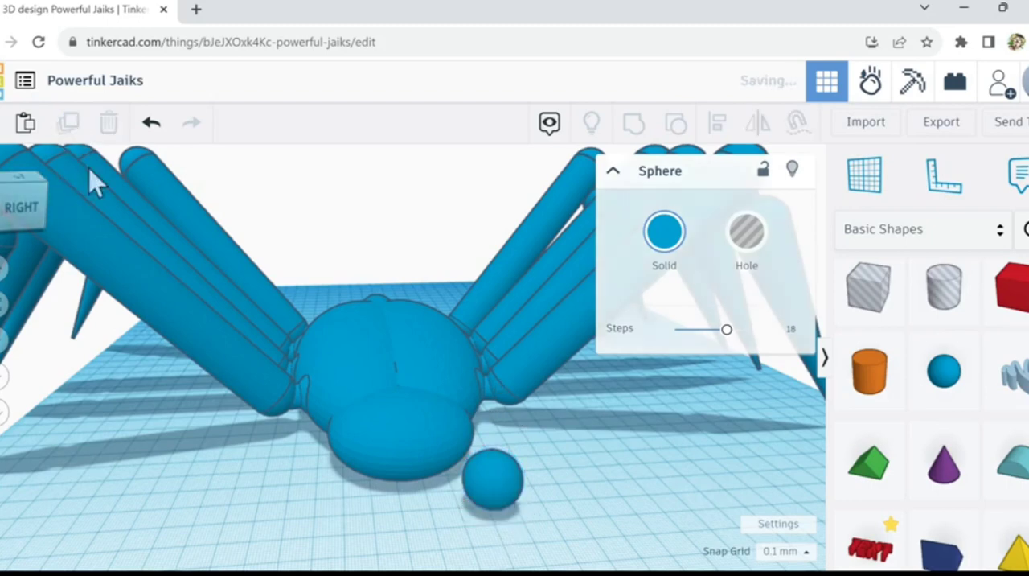
{"action": "key", "text": "Down"}
{"action": "key", "text": "Down"}
{"action": "key", "text": "Down"}
{"action": "key", "text": "Down"}
{"action": "key", "text": "Down"}
{"action": "key", "text": "Down"}
{"action": "key", "text": "Down"}
{"action": "key", "text": "Down"}
{"action": "key", "text": "Down"}
{"action": "key", "text": "Down"}
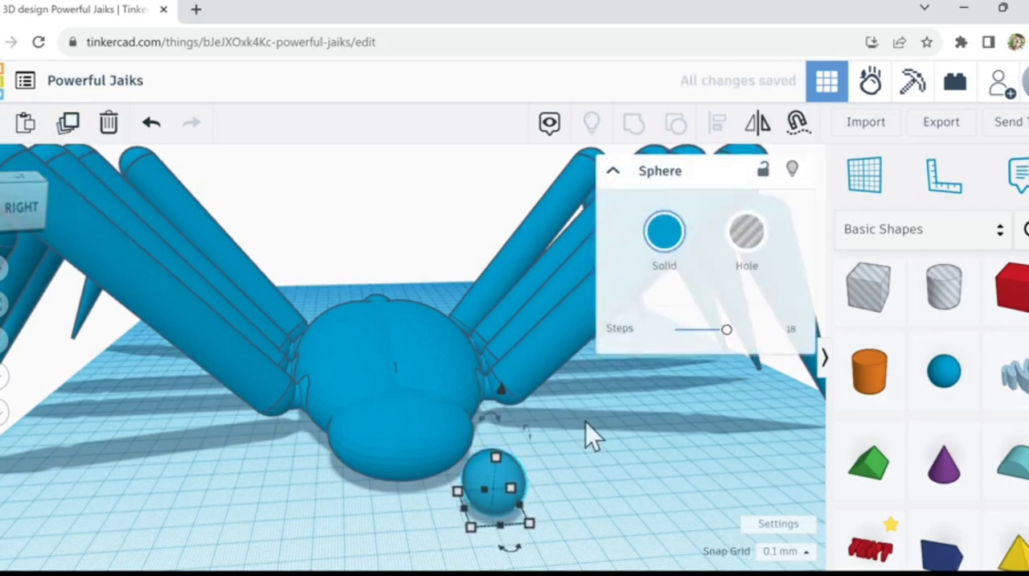
Step: Duplicate the sphere again and move the new copy sideways until it stands clear of the other two
{"action": "left_click", "coordinate": [76, 136]}
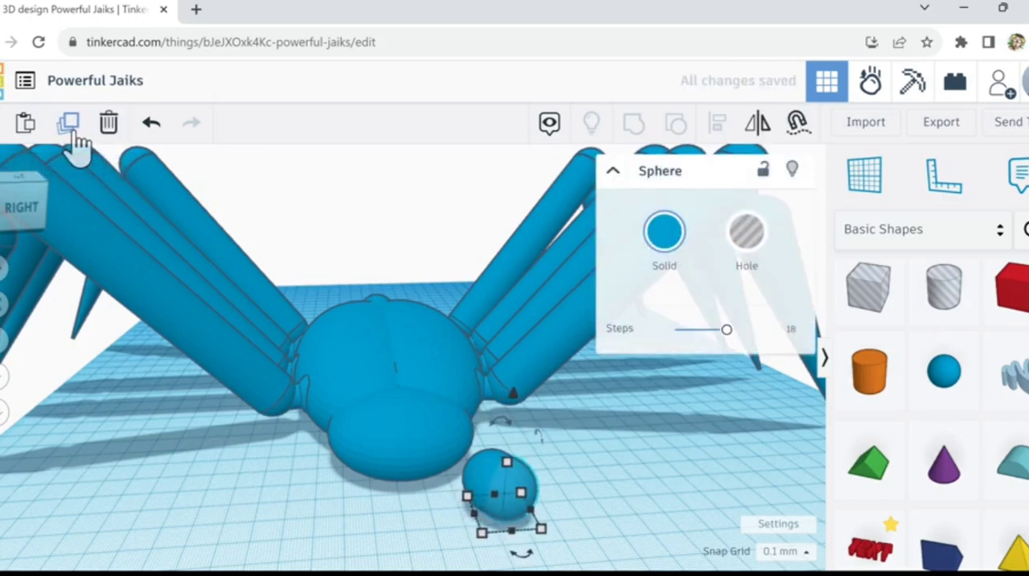
{"action": "left_click_drag", "start_coordinate": [468, 522], "coordinate": [494, 483]}
{"action": "key", "text": "Right"}
{"action": "key", "text": "Right"}
{"action": "key", "text": "Right"}
{"action": "key", "text": "Right"}
{"action": "key", "text": "Right"}
{"action": "key", "text": "Right"}
{"action": "key", "text": "Right"}
{"action": "key", "text": "Right"}
{"action": "key", "text": "Right"}
{"action": "key", "text": "Right"}
{"action": "key", "text": "Right"}
{"action": "key", "text": "Right"}
{"action": "key", "text": "Right"}
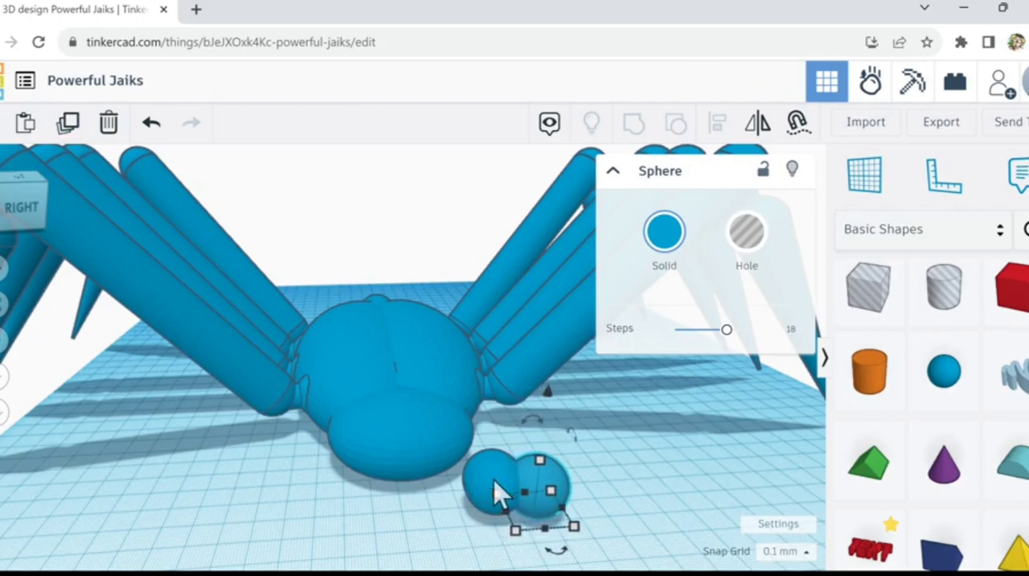
{"action": "key", "text": "Right"}
{"action": "key", "text": "Right"}
{"action": "key", "text": "Right"}
{"action": "key", "text": "Right"}
{"action": "key", "text": "Right"}
{"action": "key", "text": "Right"}
{"action": "key", "text": "Right"}
{"action": "key", "text": "Right"}
{"action": "key", "text": "Right"}
{"action": "key", "text": "Right"}
{"action": "key", "text": "Right"}
{"action": "key", "text": "Right"}
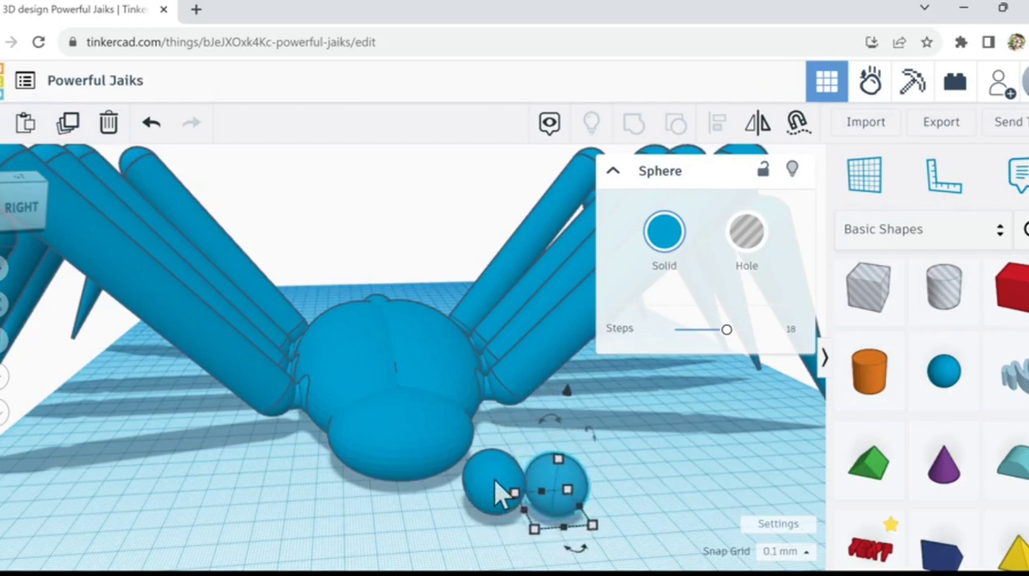
Step: Turn the front one of the two overlapping spheres into a hole and group the pair to carve out an eye socket
{"action": "left_click", "coordinate": [499, 492]}
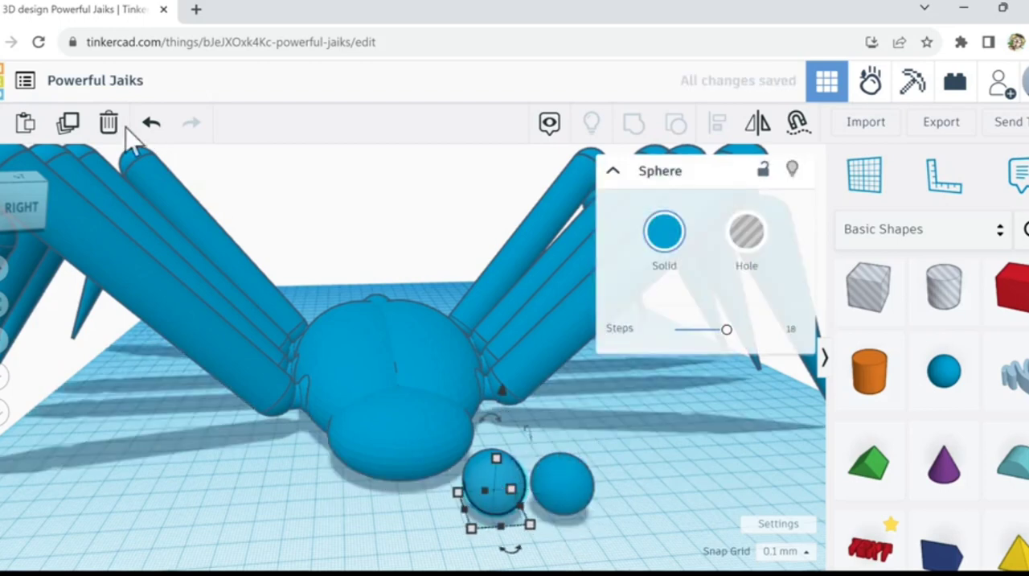
{"action": "left_click", "coordinate": [739, 245]}
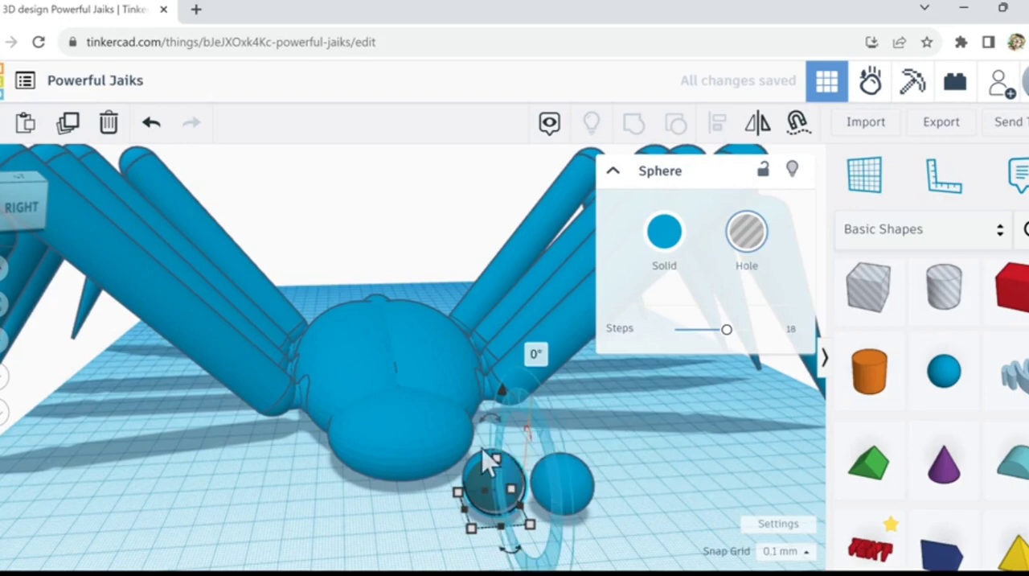
{"action": "left_click", "coordinate": [507, 483], "text": "shift"}
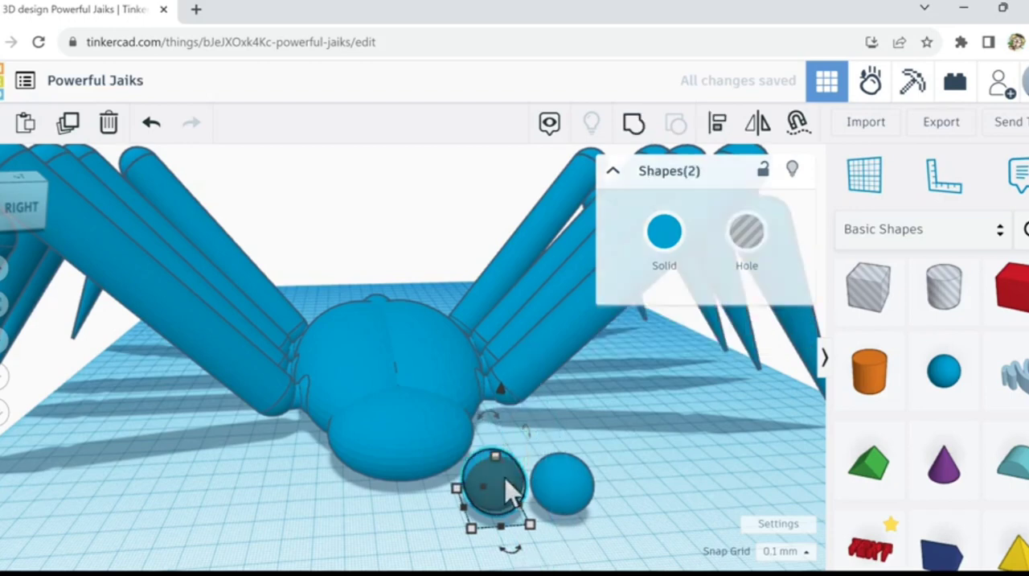
{"action": "left_click", "coordinate": [634, 127]}
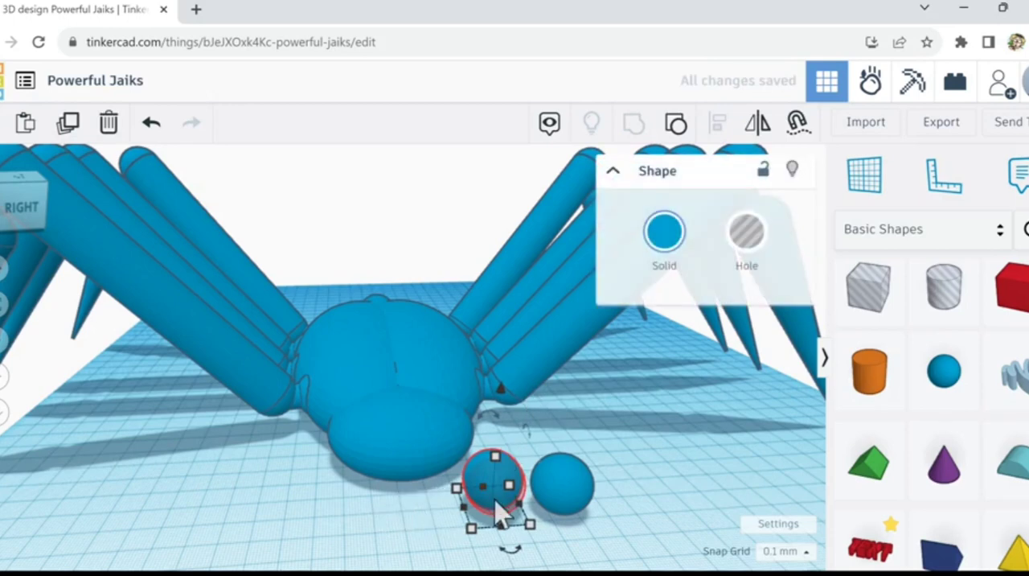
Step: Shrink the spare sphere slightly and move it into the hollow of the carved sphere as an eyeball
{"action": "scroll", "coordinate": [501, 509], "scroll_direction": "up", "scroll_amount": 3}
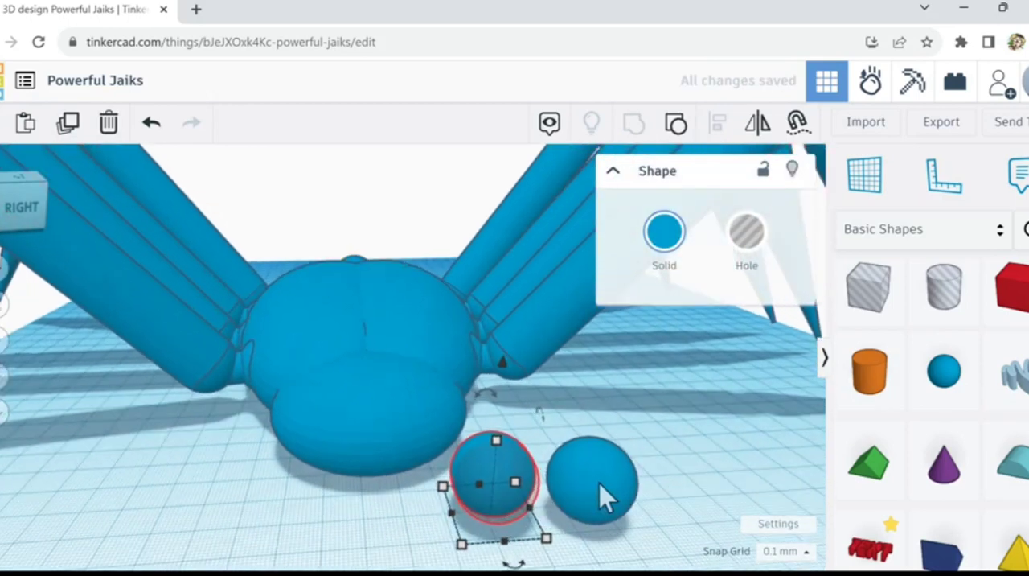
{"action": "left_click", "coordinate": [603, 489]}
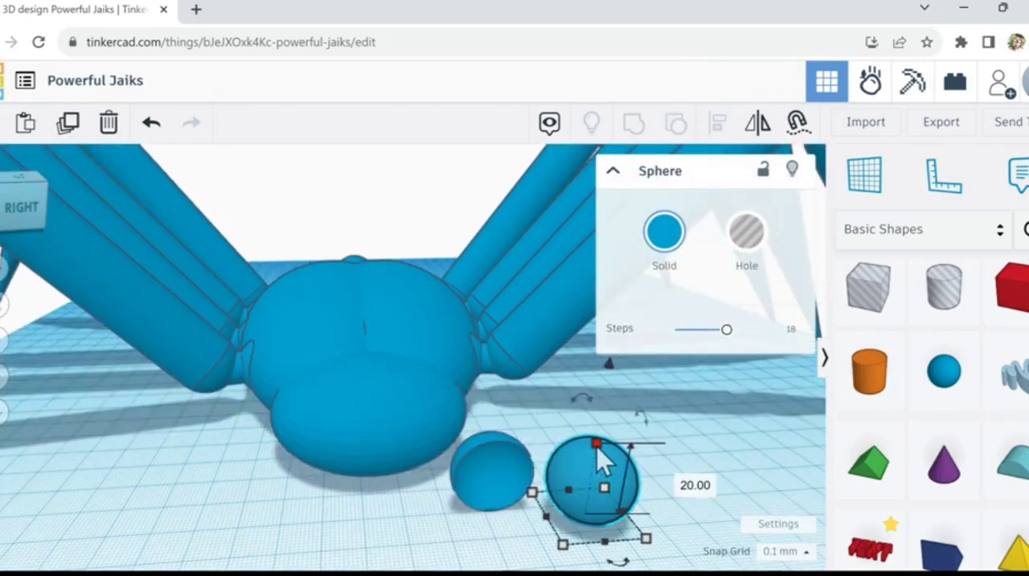
{"action": "left_click_drag", "start_coordinate": [597, 446], "coordinate": [597, 453]}
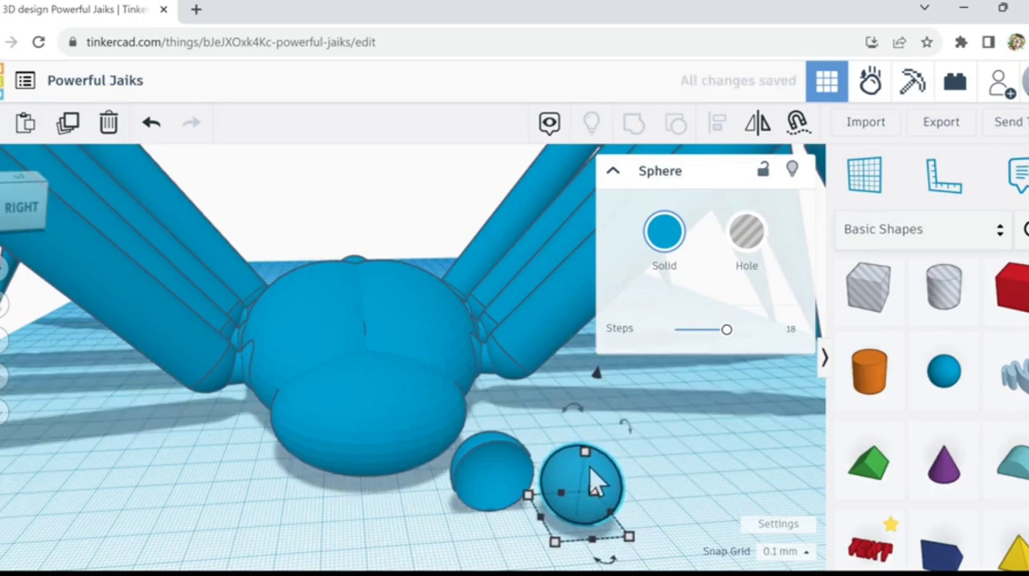
{"action": "key", "text": "Left"}
{"action": "key", "text": "Left"}
{"action": "key", "text": "Left"}
{"action": "key", "text": "Left"}
{"action": "key", "text": "Left"}
{"action": "key", "text": "Left"}
{"action": "key", "text": "Left"}
{"action": "key", "text": "Left"}
{"action": "key", "text": "Left"}
{"action": "key", "text": "Left"}
{"action": "key", "text": "Left"}
{"action": "key", "text": "Left"}
{"action": "key", "text": "Left"}
{"action": "key", "text": "Left"}
{"action": "key", "text": "Left"}
{"action": "key", "text": "Left"}
{"action": "key", "text": "Left"}
{"action": "key", "text": "Left"}
{"action": "key", "text": "Left"}
{"action": "key", "text": "Left"}
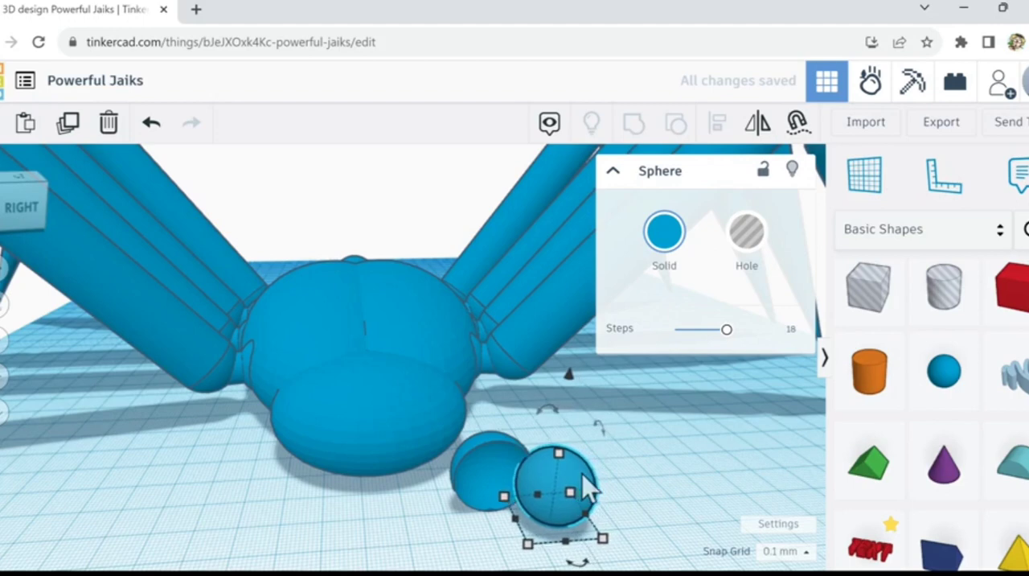
{"action": "left_click_drag", "start_coordinate": [566, 487], "coordinate": [498, 458]}
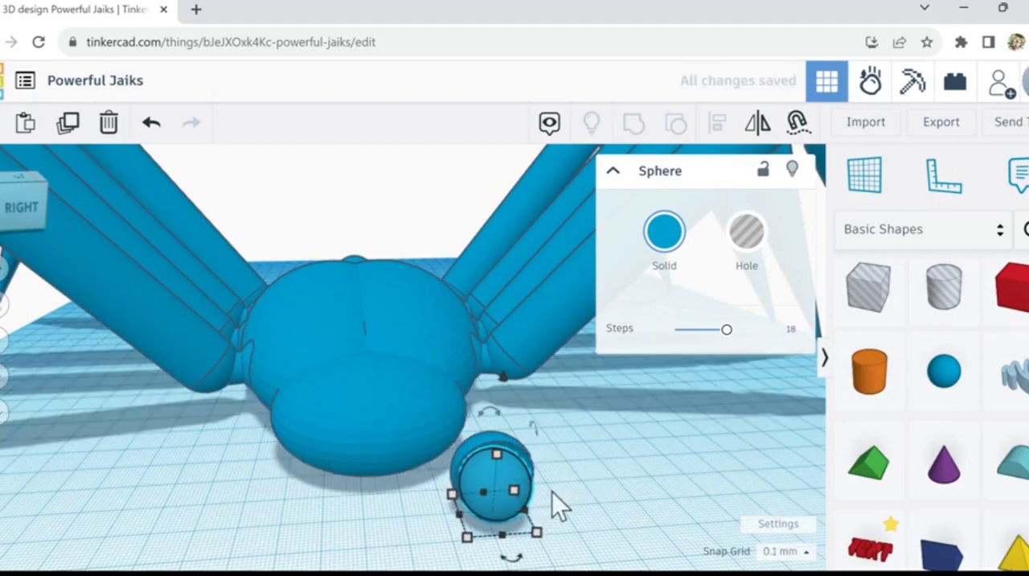
{"action": "key", "text": "Up"}
{"action": "key", "text": "Up"}
{"action": "key", "text": "Up"}
{"action": "key", "text": "Up"}
{"action": "key", "text": "Up"}
{"action": "key", "text": "Up"}
{"action": "key", "text": "Up"}
{"action": "key", "text": "Up"}
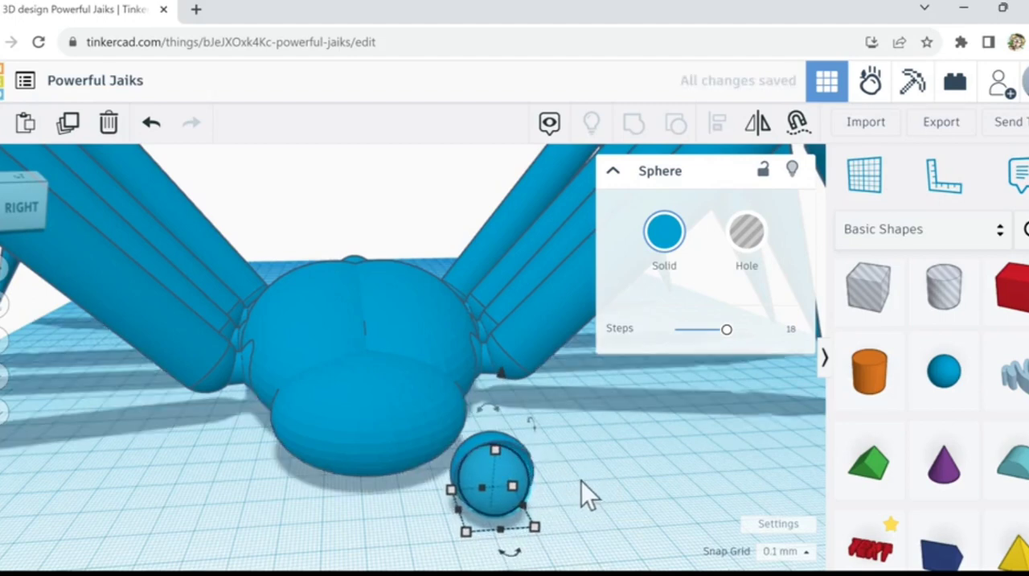
Step: Try a coarser surface on the inner eyeball sphere by reducing its steps to 6
{"action": "right_click_drag", "start_coordinate": [578, 481], "coordinate": [582, 513]}
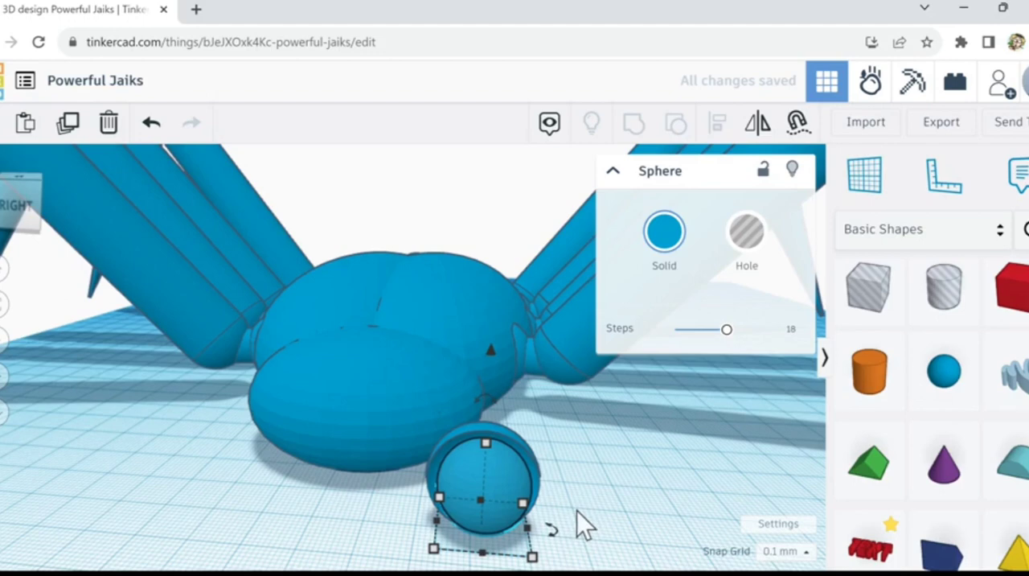
{"action": "left_click", "coordinate": [574, 510]}
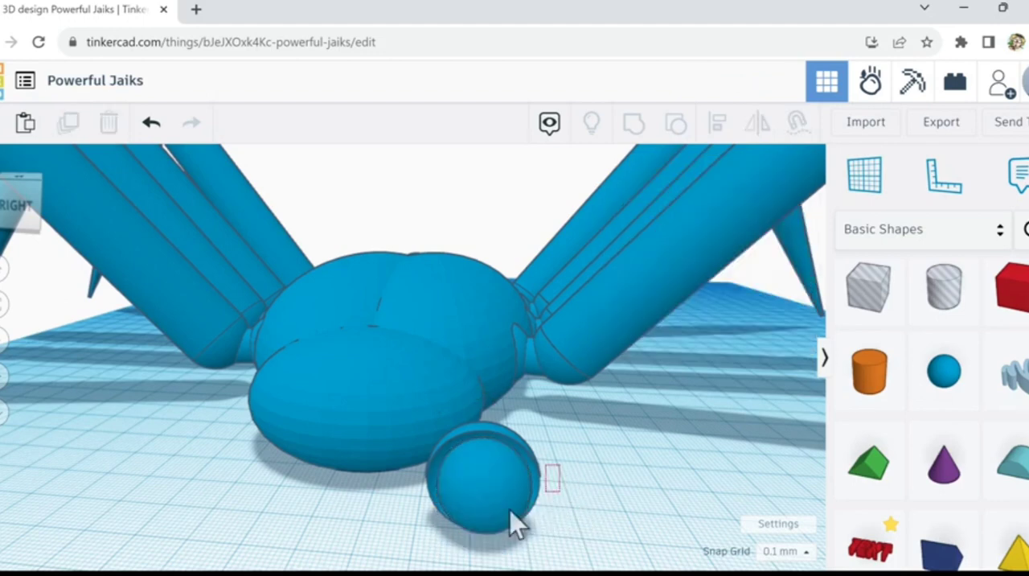
{"action": "left_click_drag", "start_coordinate": [509, 510], "coordinate": [495, 512]}
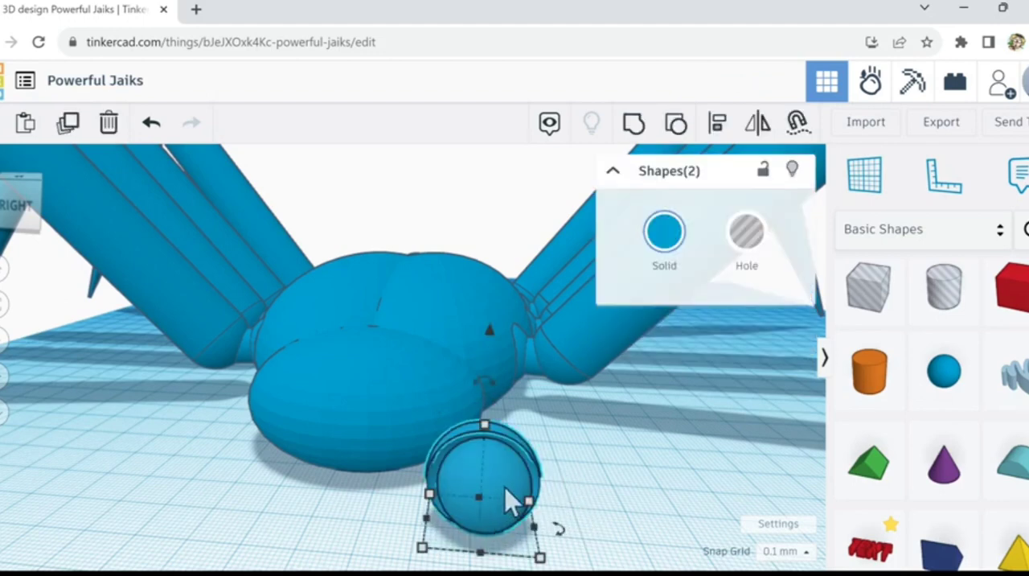
{"action": "left_click", "coordinate": [482, 479]}
{"action": "left_click", "coordinate": [481, 479]}
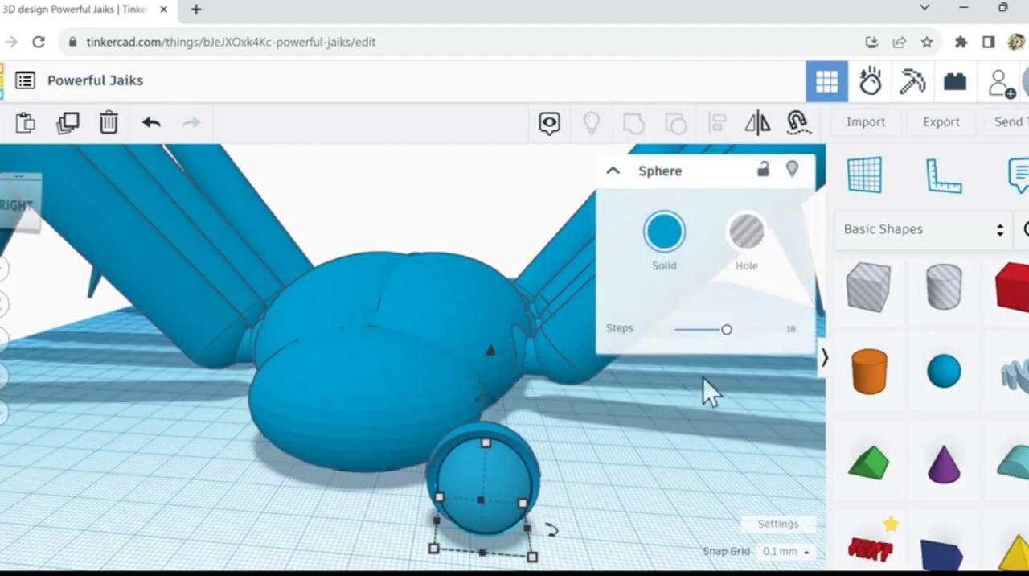
{"action": "left_click_drag", "start_coordinate": [728, 331], "coordinate": [683, 329]}
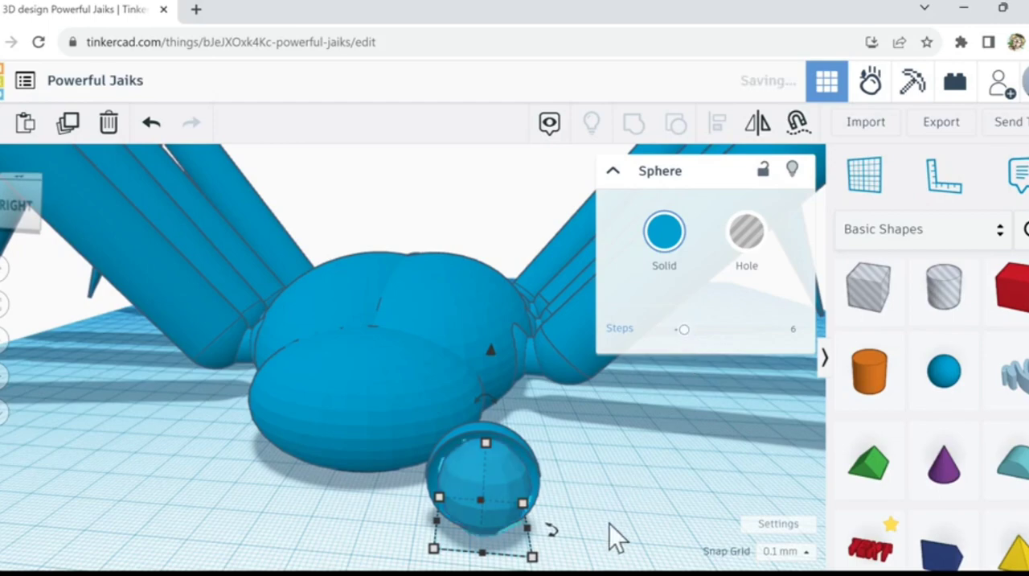
{"action": "left_click", "coordinate": [574, 494]}
{"action": "mouse_move", "coordinate": [573, 494]}
{"action": "right_mouse_down"}
{"action": "mouse_move", "coordinate": [581, 508]}
{"action": "mouse_move", "coordinate": [584, 497]}
{"action": "mouse_move", "coordinate": [685, 468]}
{"action": "mouse_move", "coordinate": [573, 492]}
{"action": "right_mouse_up"}
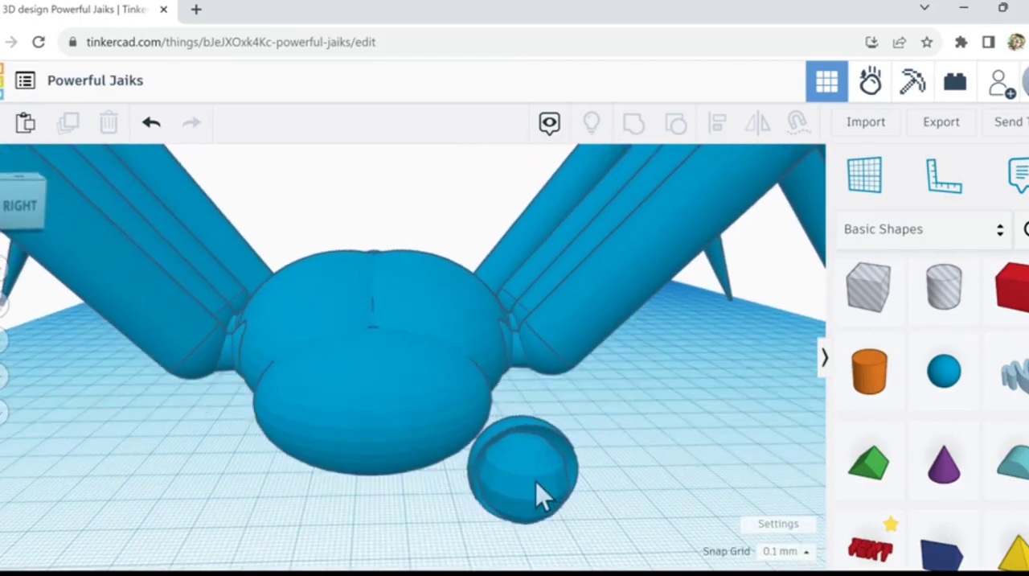
Step: Raise the steps of the inner eyeball sphere to the maximum for a smooth surface
{"action": "left_click", "coordinate": [535, 494]}
{"action": "left_click_drag", "start_coordinate": [686, 338], "coordinate": [807, 341]}
{"action": "left_click", "coordinate": [655, 500]}
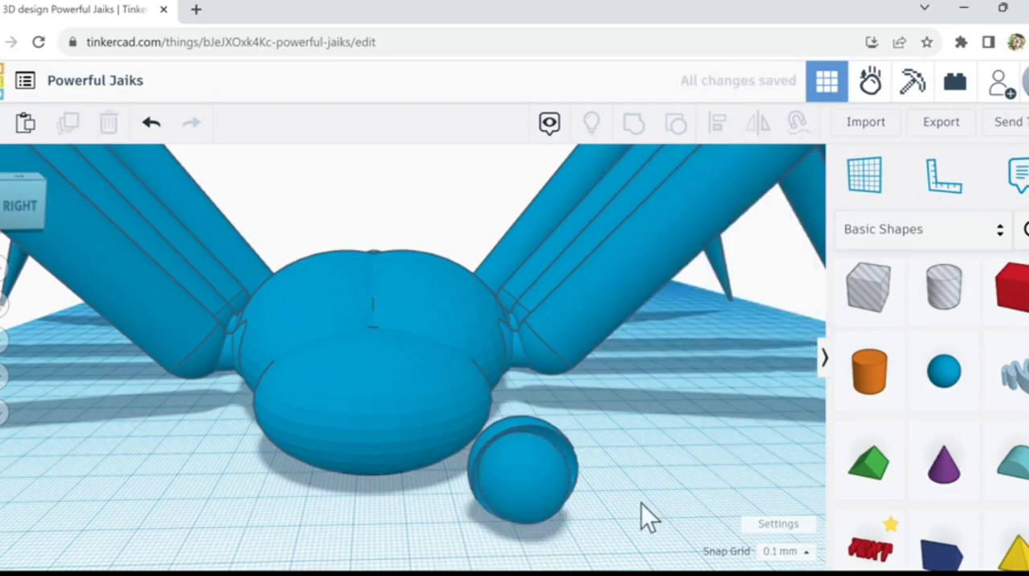
Step: Select the eyeball together with its carved socket and group them into one eye
{"action": "right_click_drag", "start_coordinate": [592, 508], "coordinate": [588, 505]}
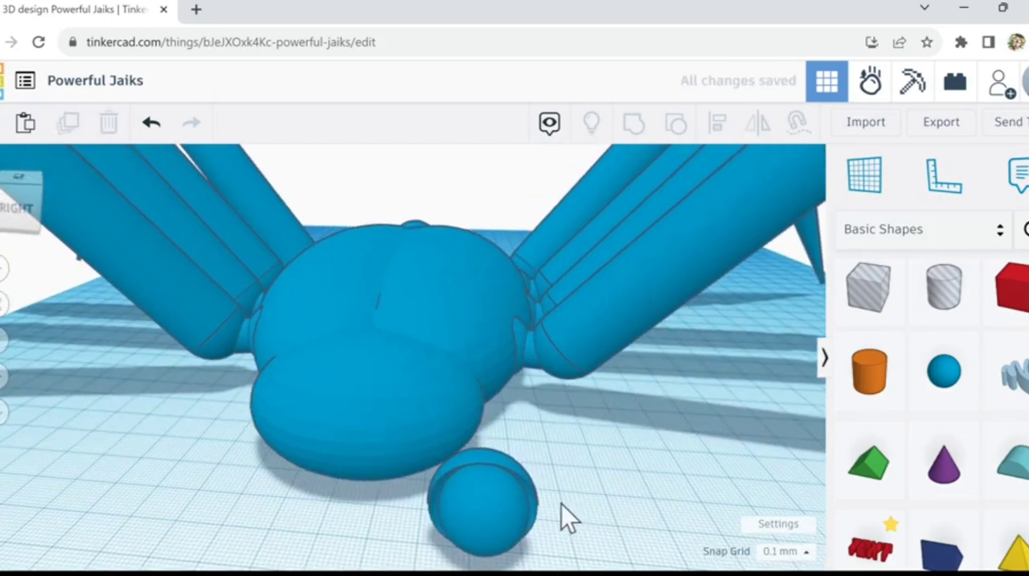
{"action": "left_click_drag", "start_coordinate": [561, 499], "coordinate": [501, 564]}
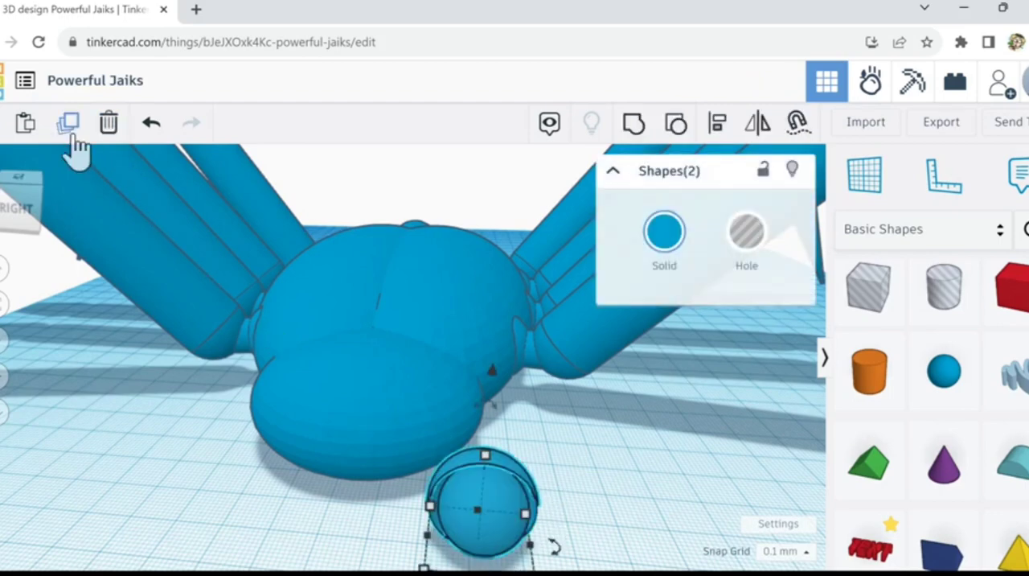
{"action": "left_click", "coordinate": [640, 127]}
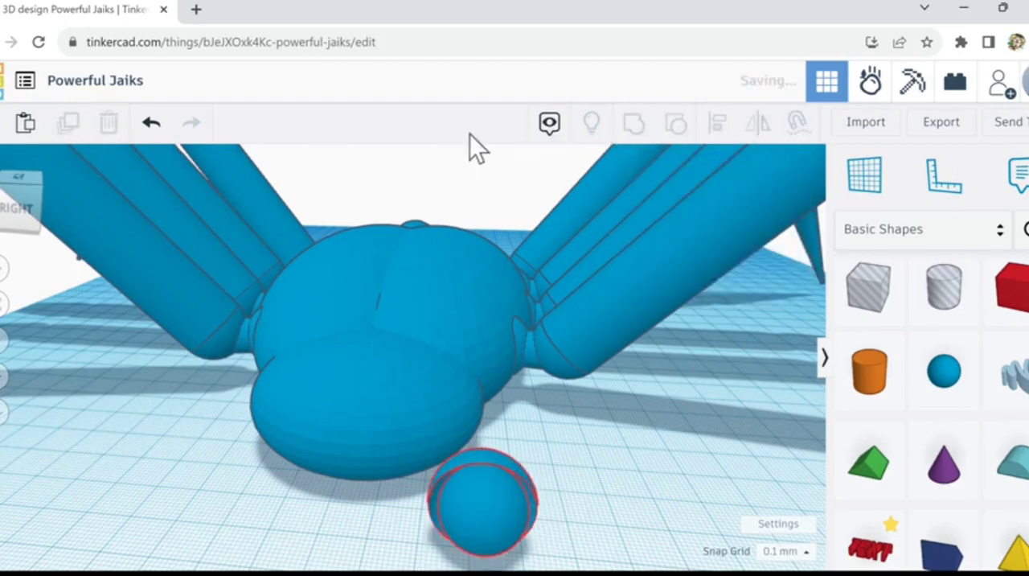
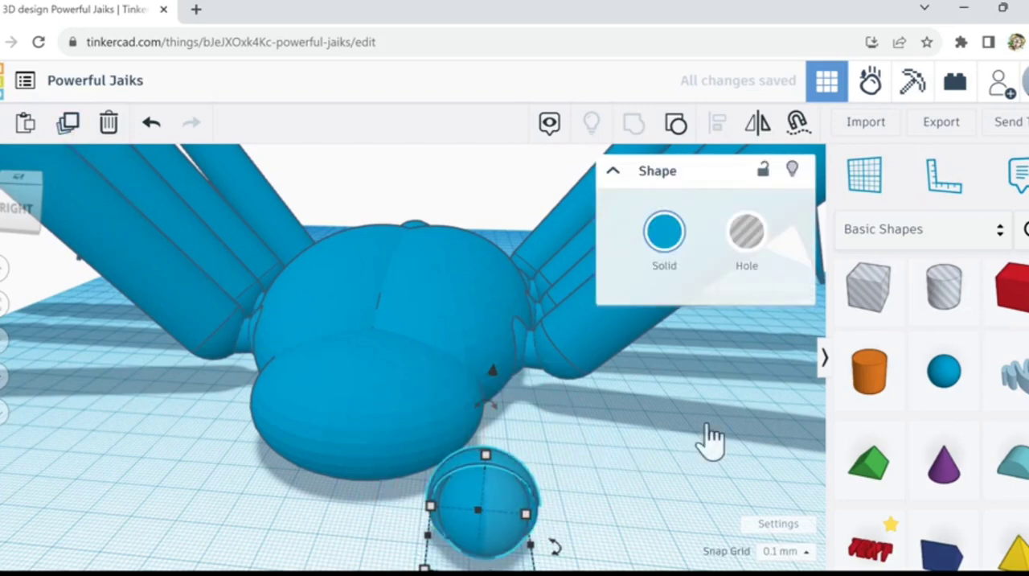
Step: Move the duplicated eye sideways until it sits directly beside the original eye
{"action": "key", "text": "Right"}
{"action": "key", "text": "Right"}
{"action": "key", "text": "Right"}
{"action": "key", "text": "Right"}
{"action": "key", "text": "Right"}
{"action": "key", "text": "Right"}
{"action": "key", "text": "Right"}
{"action": "key", "text": "Right"}
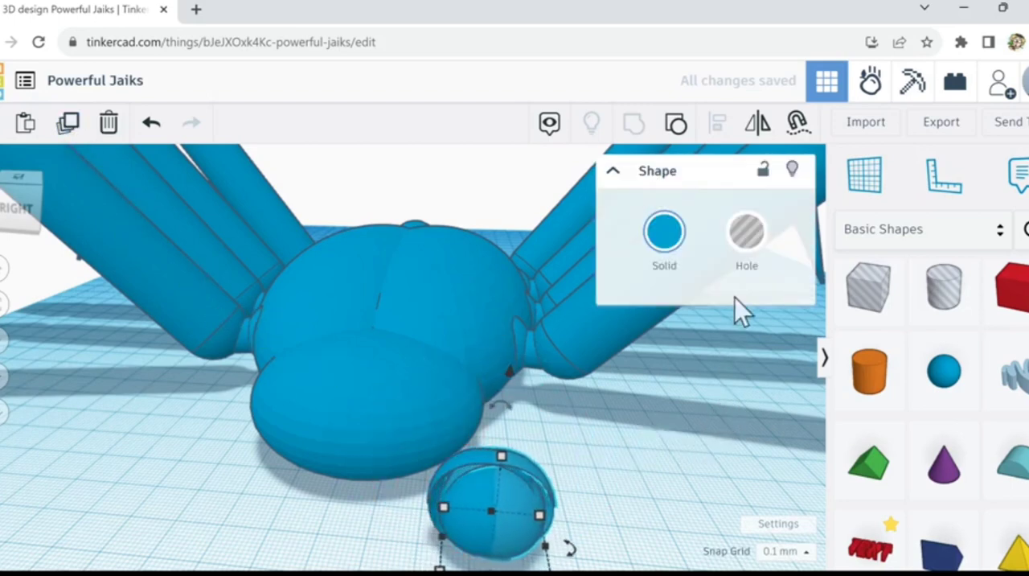
{"action": "key", "text": "Right"}
{"action": "key", "text": "Right"}
{"action": "key", "text": "Right"}
{"action": "key", "text": "Right"}
{"action": "key", "text": "Right"}
{"action": "key", "text": "Right"}
{"action": "key", "text": "Right"}
{"action": "key", "text": "Right"}
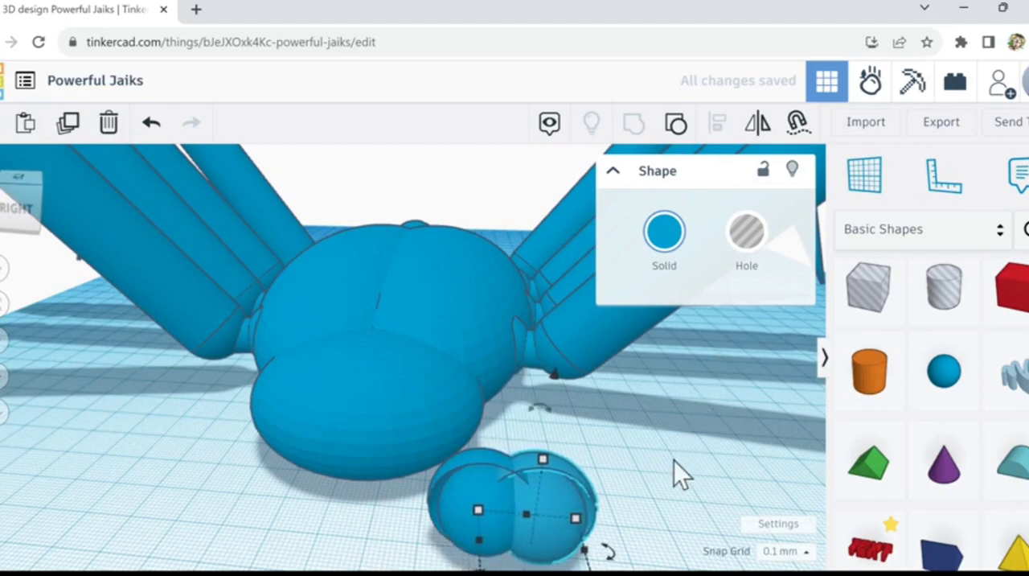
{"action": "key", "text": "Right"}
{"action": "key", "text": "Right"}
{"action": "key", "text": "Right"}
{"action": "key", "text": "Right"}
{"action": "key", "text": "Right"}
{"action": "key", "text": "Right"}
{"action": "key", "text": "Right"}
{"action": "key", "text": "Right"}
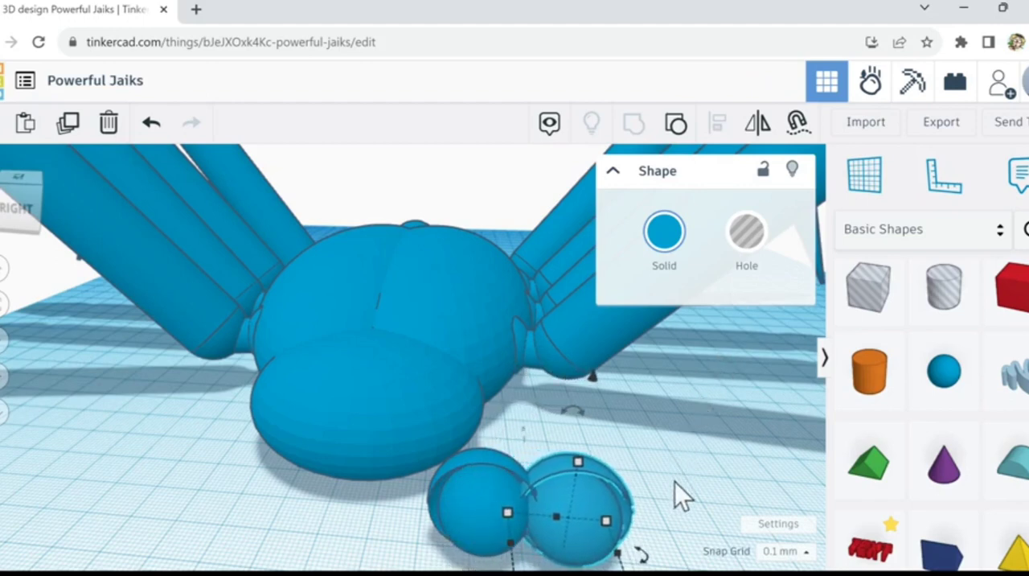
{"action": "key", "text": "Right"}
{"action": "key", "text": "Right"}
{"action": "key", "text": "Right"}
{"action": "key", "text": "Right"}
{"action": "key", "text": "Right"}
{"action": "key", "text": "Right"}
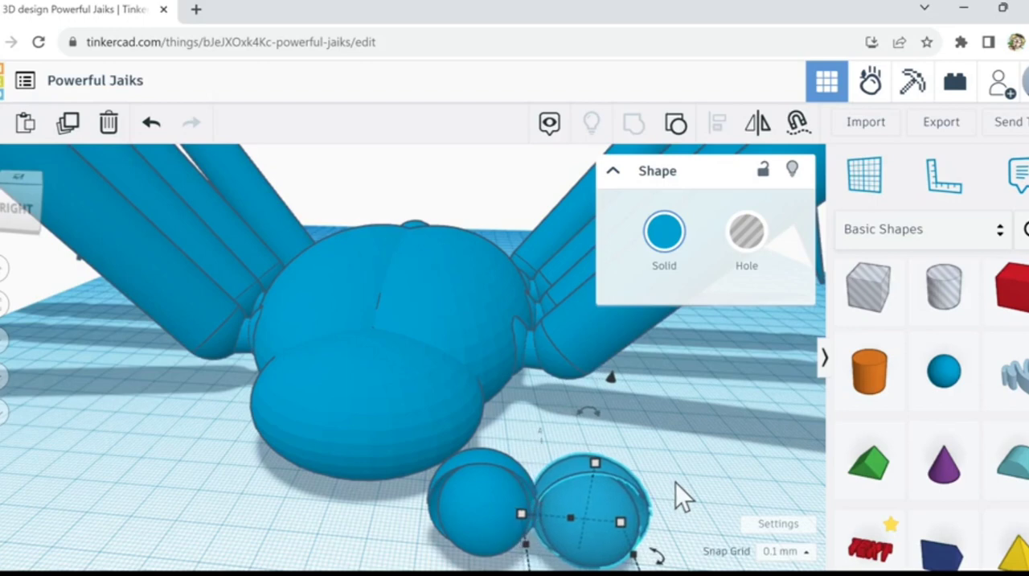
Step: Select both eyes together and tilt them with the rotation handle
{"action": "scroll", "coordinate": [679, 484], "scroll_direction": "down", "scroll_amount": 2}
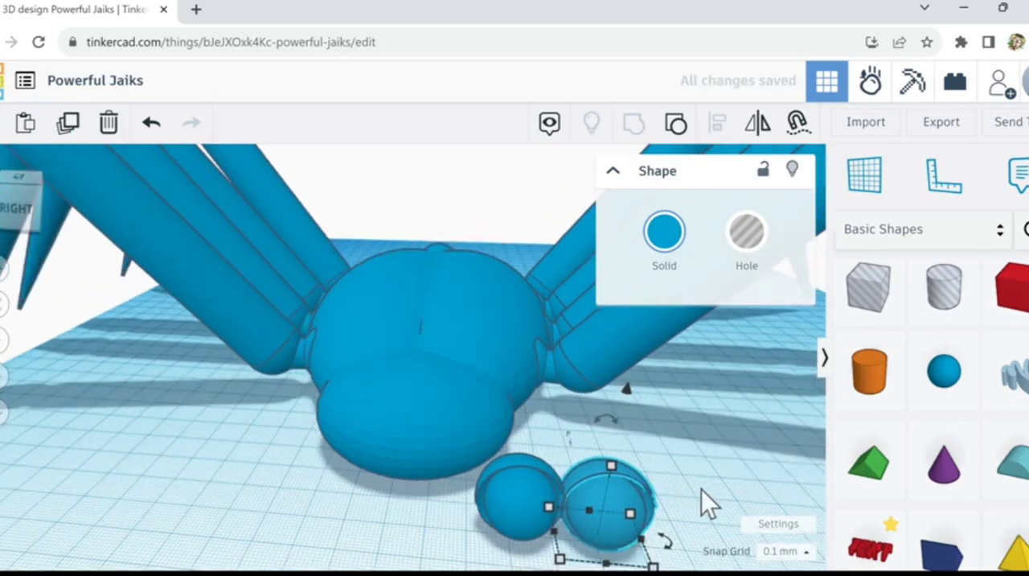
{"action": "right_click_drag", "start_coordinate": [697, 486], "coordinate": [581, 477]}
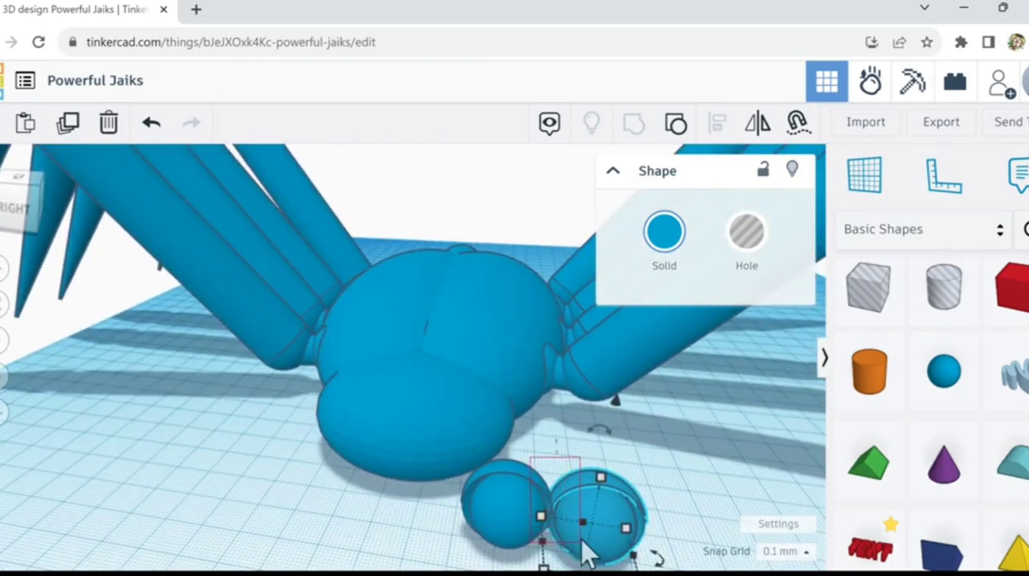
{"action": "left_click", "coordinate": [553, 521], "text": "shift"}
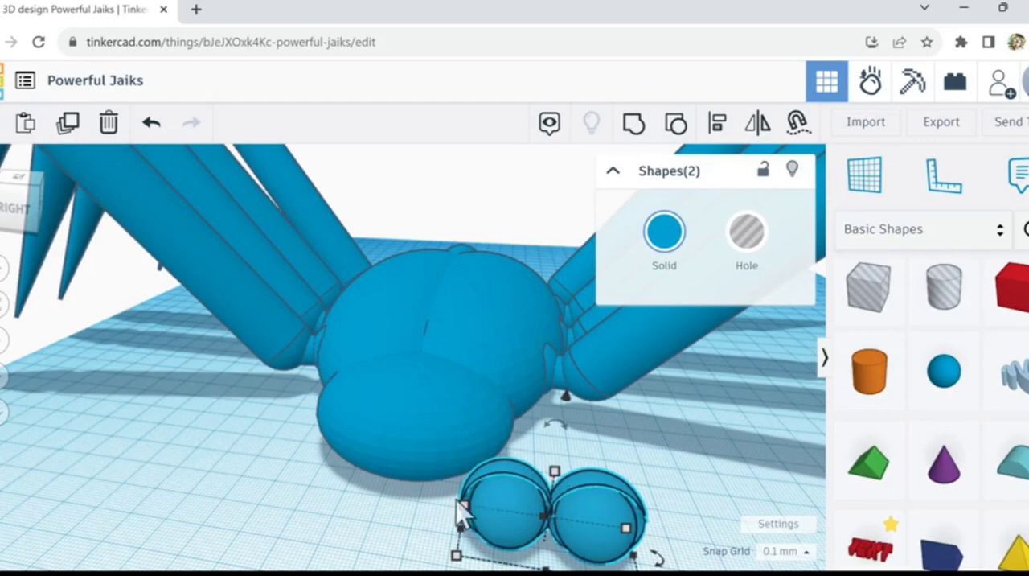
{"action": "right_click_drag", "start_coordinate": [404, 539], "coordinate": [640, 419]}
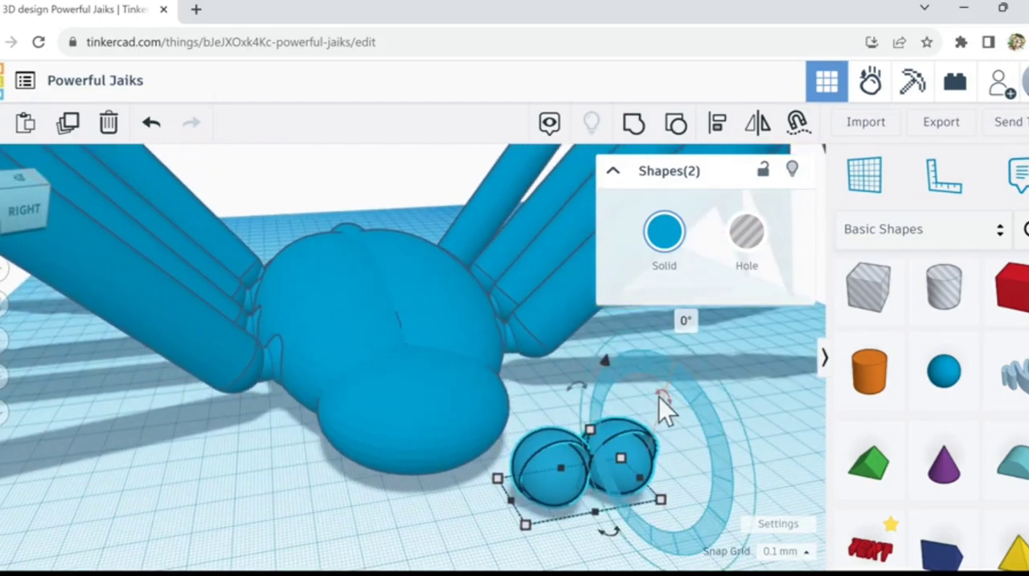
{"action": "left_click_drag", "start_coordinate": [659, 397], "coordinate": [758, 437]}
Step: Move the pair of eyes across the workplane to the front of the spider's head
{"action": "key", "text": "Left"}
{"action": "key", "text": "Left"}
{"action": "key", "text": "Left"}
{"action": "key", "text": "Left"}
{"action": "key", "text": "Left"}
{"action": "key", "text": "Left"}
{"action": "key", "text": "Left"}
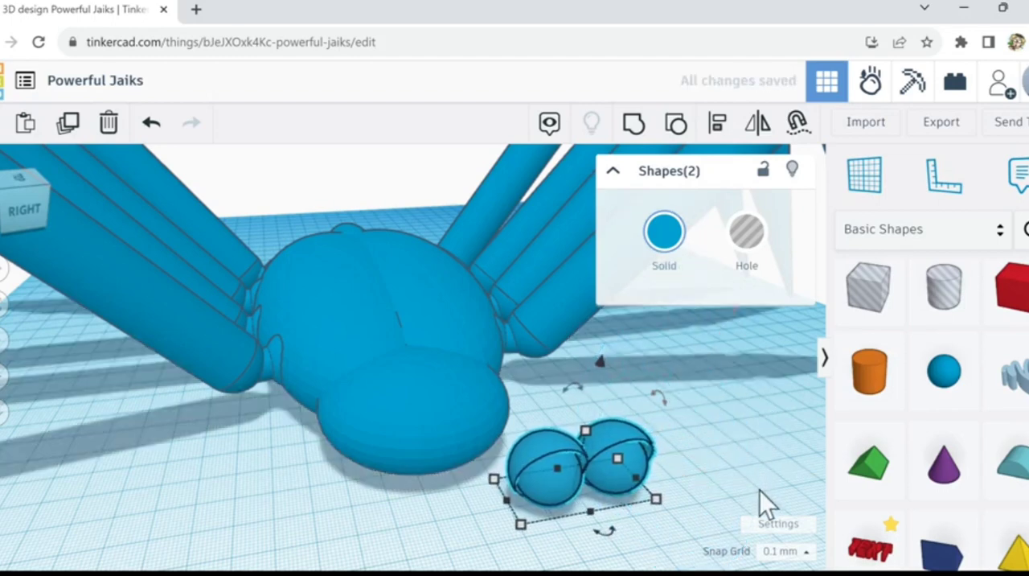
{"action": "key", "text": "Left"}
{"action": "key", "text": "Left"}
{"action": "key", "text": "Left"}
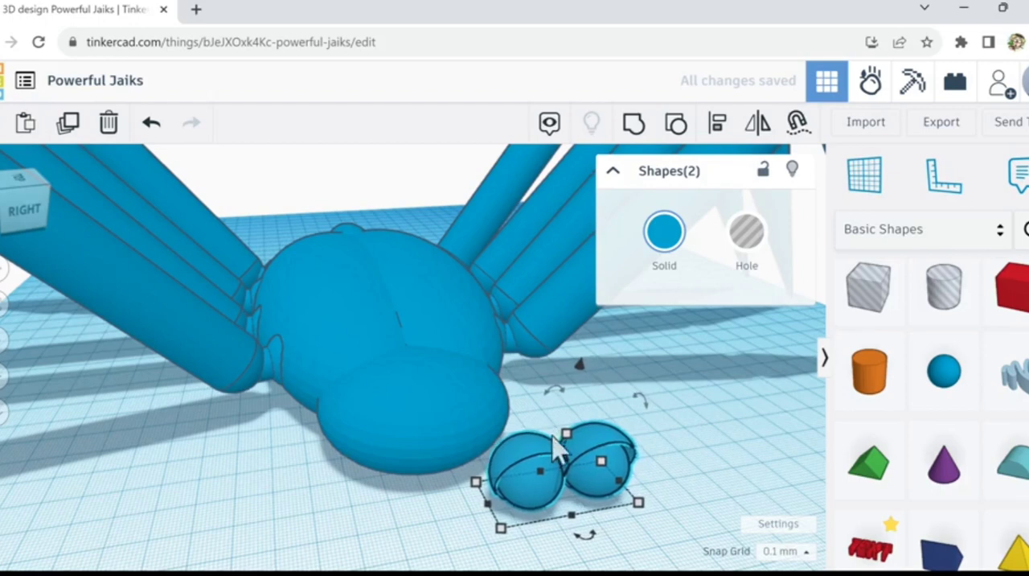
{"action": "left_click_drag", "start_coordinate": [561, 440], "coordinate": [457, 473]}
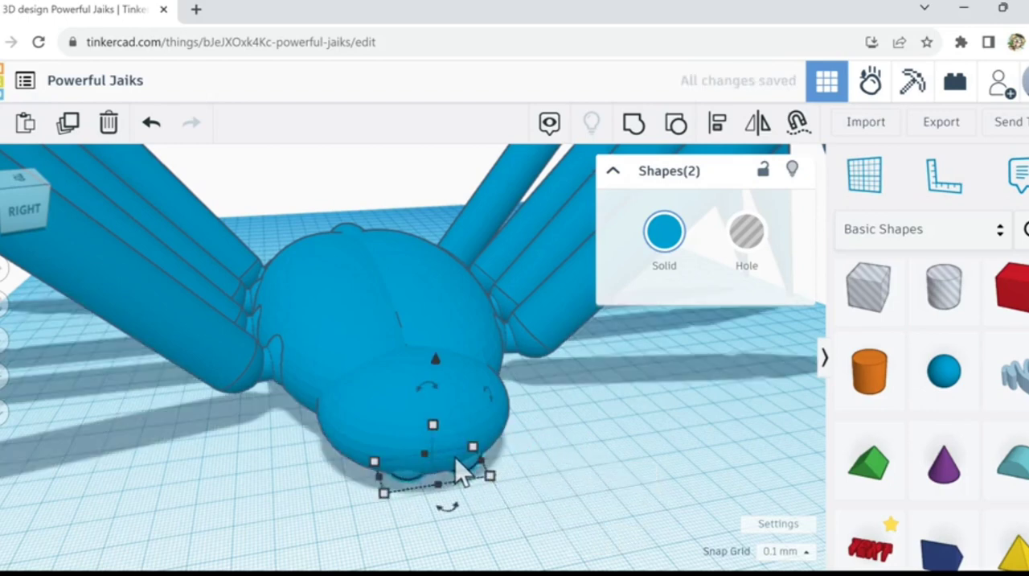
Step: Raise the pair of eyes until they protrude from the upper front of the head
{"action": "key", "text": "ctrl+Up"}
{"action": "key", "text": "ctrl+Up"}
{"action": "key", "text": "ctrl+Up"}
{"action": "key", "text": "ctrl+Up"}
{"action": "key", "text": "ctrl+Up"}
{"action": "key", "text": "ctrl+Up"}
{"action": "key", "text": "ctrl+Up"}
{"action": "key", "text": "ctrl+Up"}
{"action": "key", "text": "ctrl+Up"}
{"action": "key", "text": "ctrl+Up"}
{"action": "key", "text": "ctrl+Up"}
{"action": "key", "text": "ctrl+Up"}
{"action": "key", "text": "ctrl+Up"}
{"action": "key", "text": "ctrl+Up"}
{"action": "key", "text": "ctrl+Up"}
{"action": "key", "text": "ctrl+Up"}
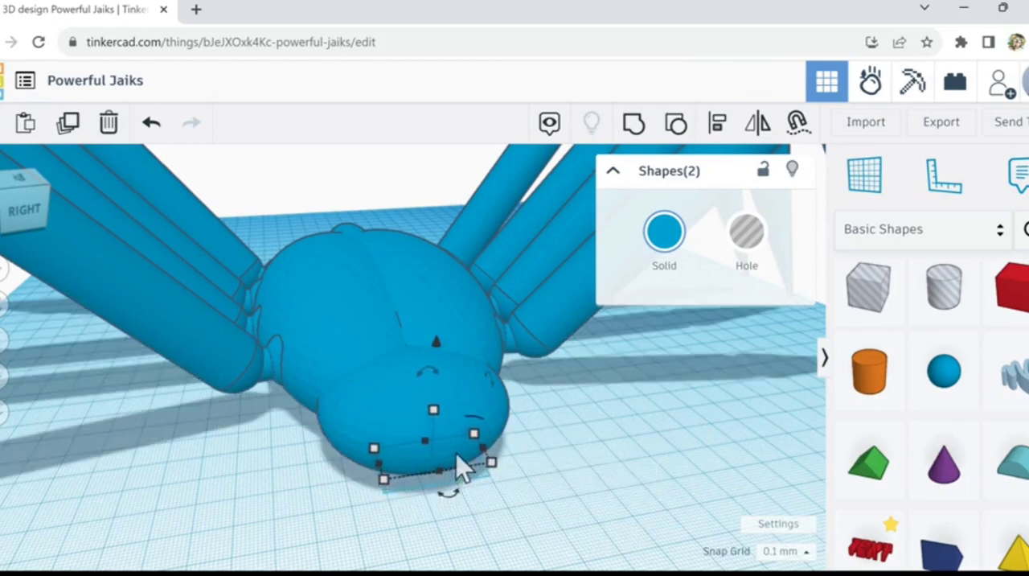
{"action": "key", "text": "ctrl+Up"}
{"action": "key", "text": "ctrl+Up"}
{"action": "key", "text": "ctrl+Up"}
{"action": "key", "text": "ctrl+Up"}
{"action": "key", "text": "ctrl+Up"}
{"action": "key", "text": "ctrl+Up"}
{"action": "key", "text": "ctrl+Up"}
{"action": "key", "text": "ctrl+Up"}
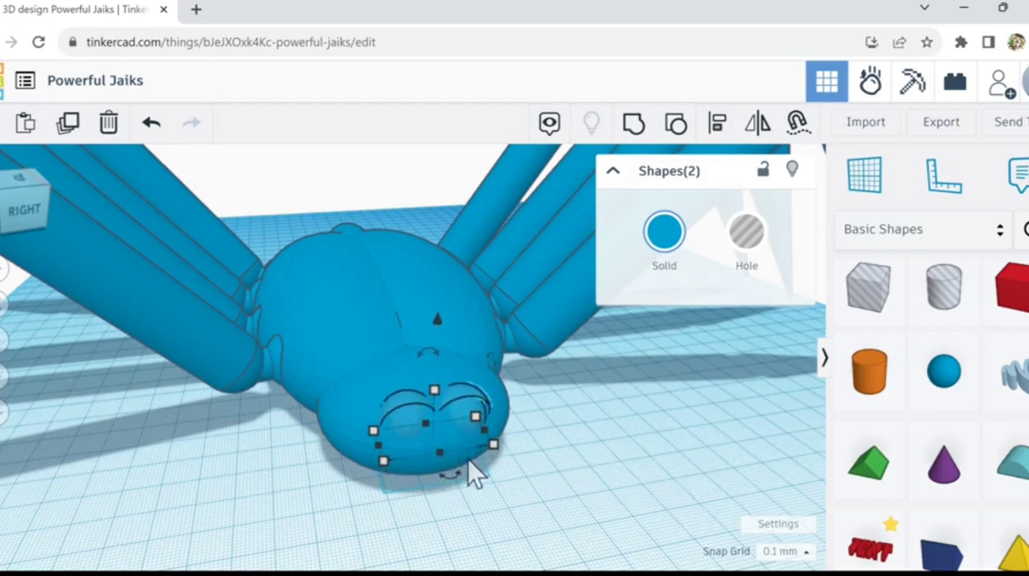
Step: Rotate the pair of eyes 180° on the face and deselect them
{"action": "right_click_drag", "start_coordinate": [598, 449], "coordinate": [456, 402]}
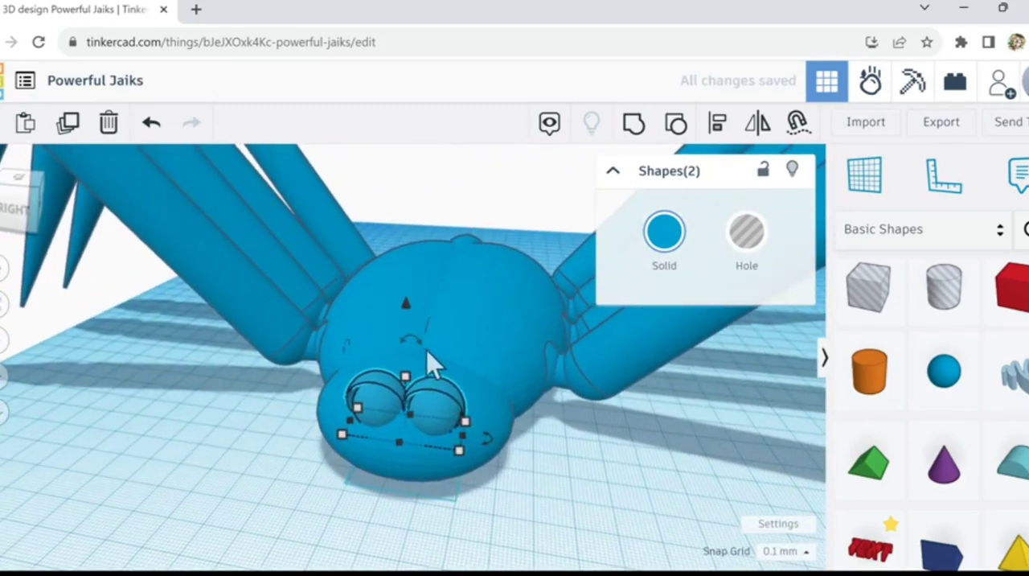
{"action": "left_click_drag", "start_coordinate": [417, 344], "coordinate": [414, 428]}
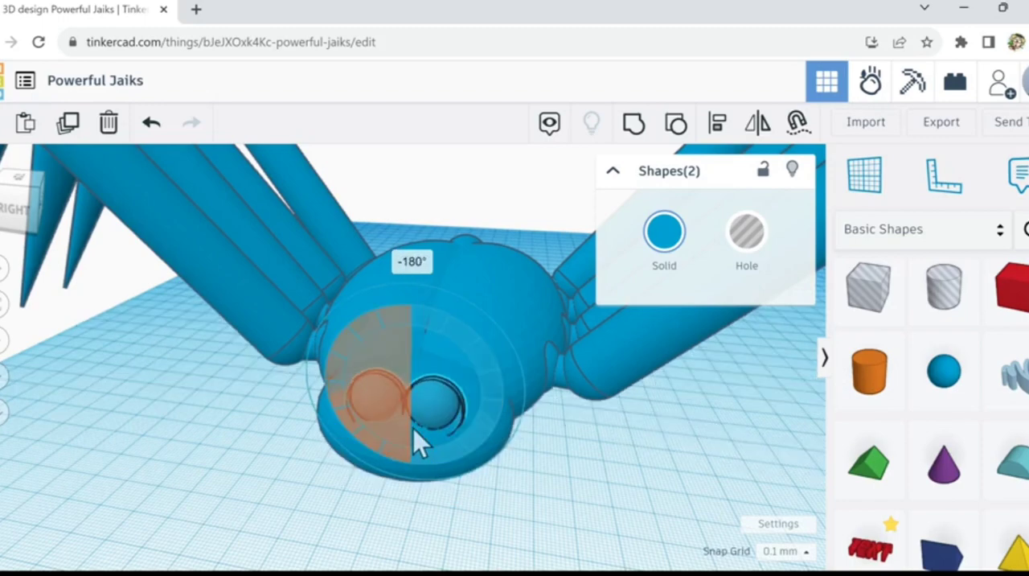
{"action": "left_click_drag", "start_coordinate": [549, 498], "coordinate": [552, 499]}
{"action": "left_click", "coordinate": [556, 500]}
{"action": "right_click_drag", "start_coordinate": [555, 500], "coordinate": [611, 498]}
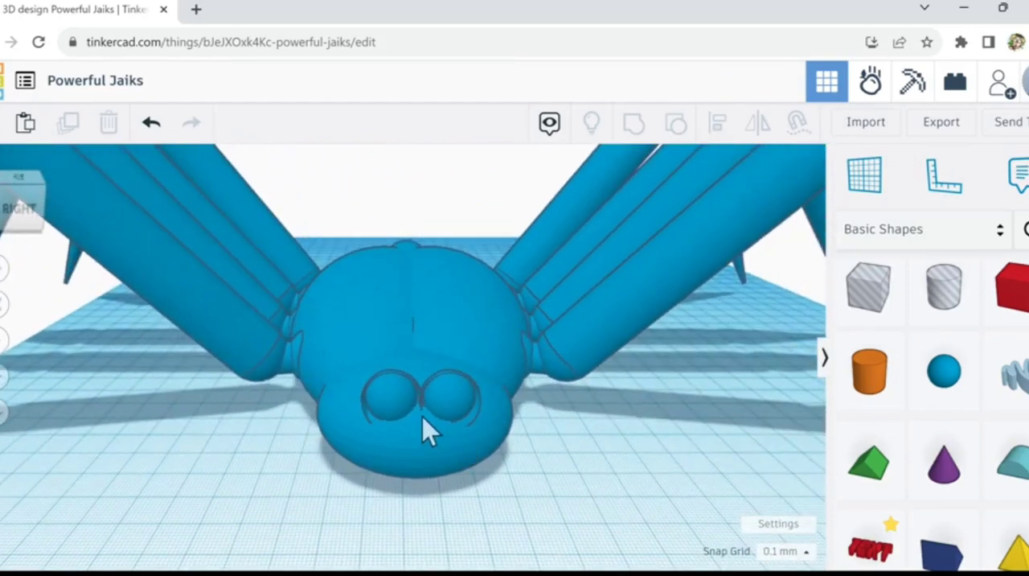
Step: Duplicate one of the two front eyes and shift the copy outward toward the side of the head
{"action": "left_click", "coordinate": [400, 415]}
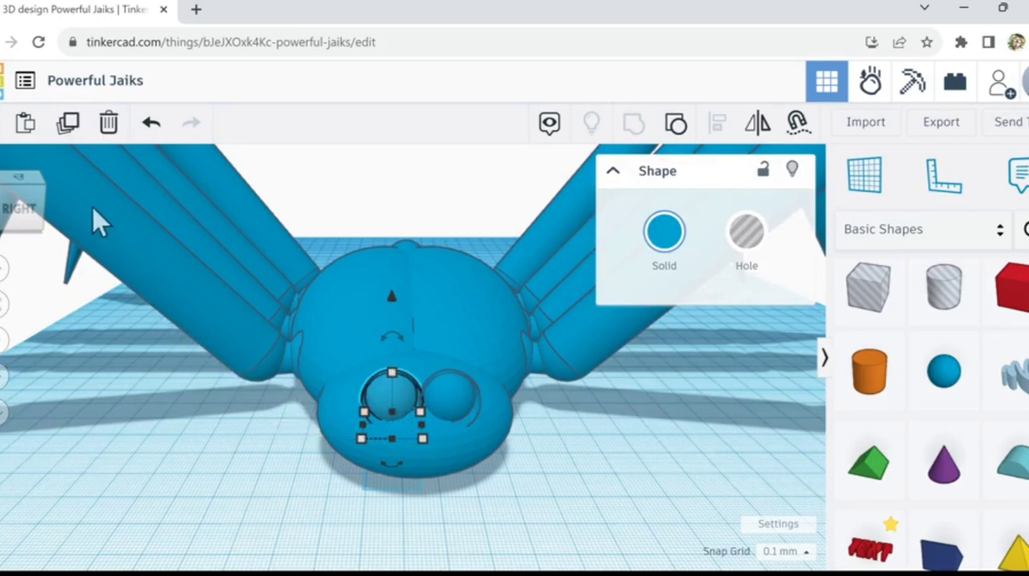
{"action": "left_click", "coordinate": [67, 126]}
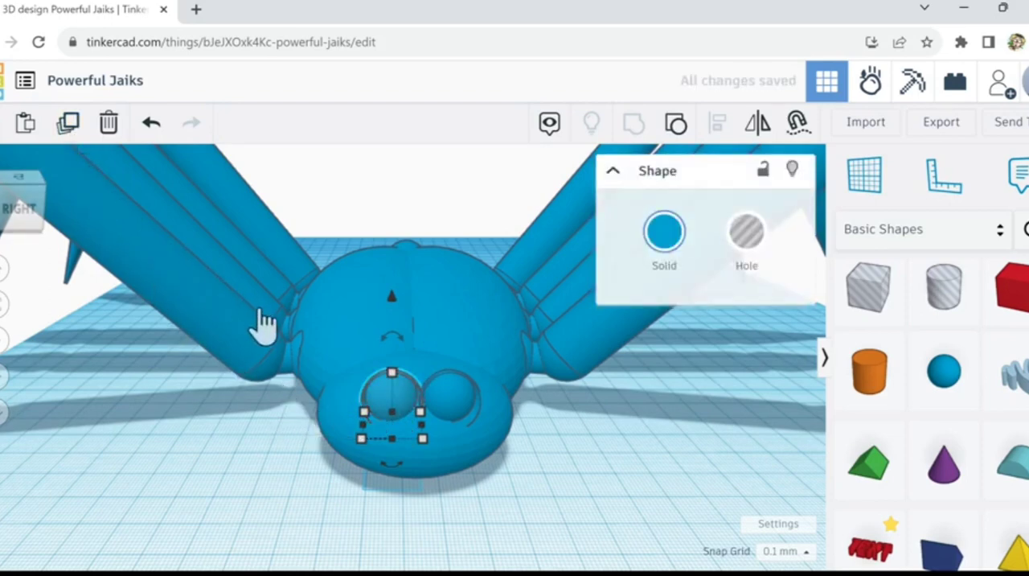
{"action": "key", "text": "Left"}
{"action": "key", "text": "Left"}
{"action": "key", "text": "Left"}
{"action": "key", "text": "Left"}
{"action": "key", "text": "Left"}
{"action": "key", "text": "Left"}
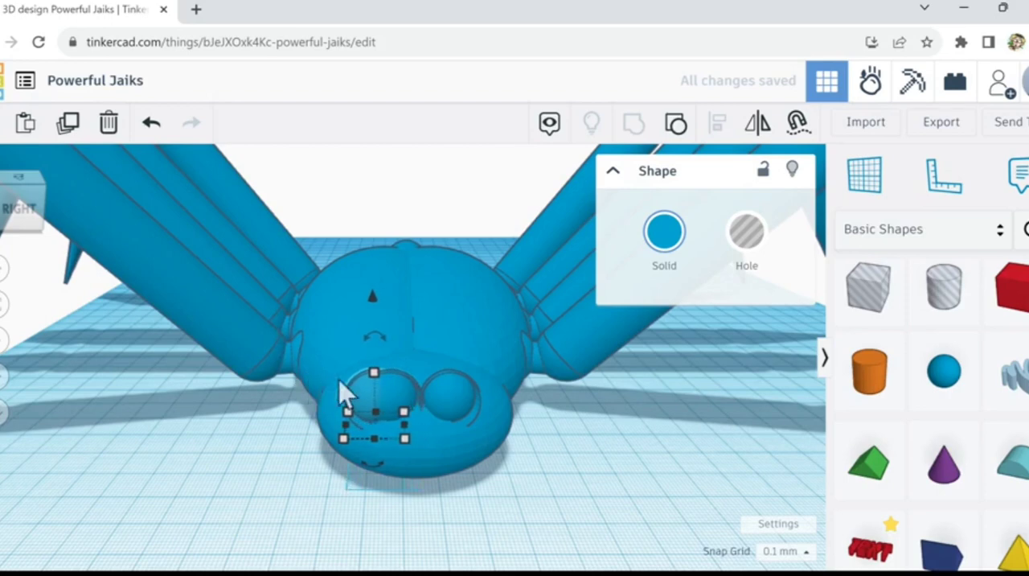
{"action": "key", "text": "Left"}
{"action": "key", "text": "Left"}
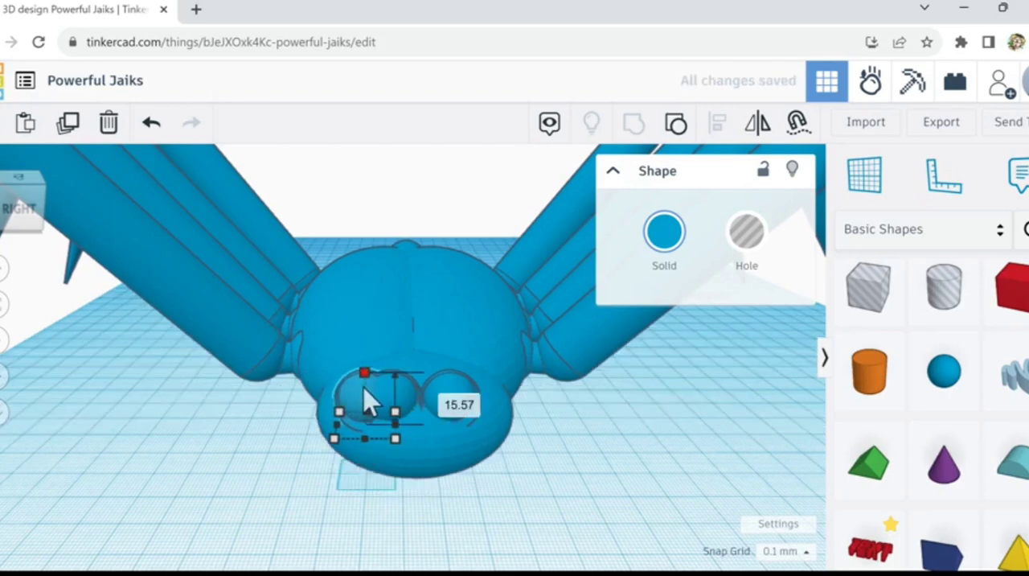
Step: Shrink the copied outer eye and push it slightly back into the head
{"action": "left_click_drag", "start_coordinate": [364, 387], "coordinate": [365, 401]}
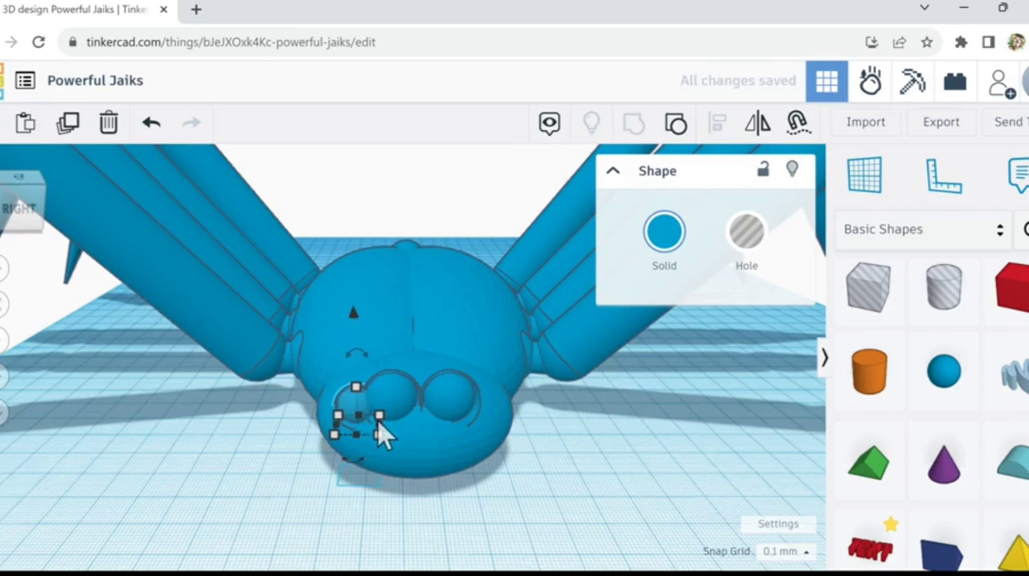
{"action": "key", "text": "Up"}
{"action": "key", "text": "Up"}
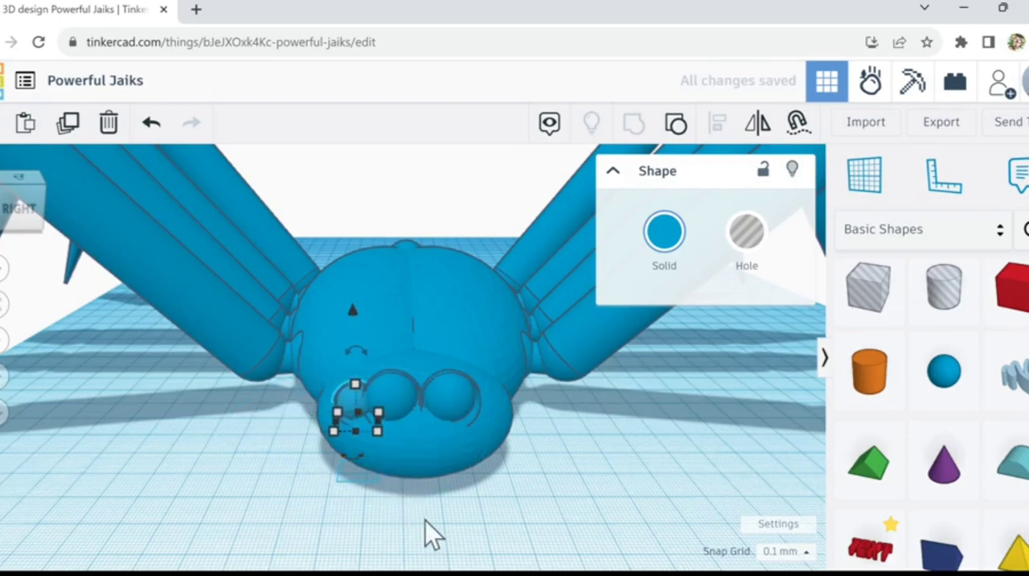
Step: Turn the small outer eye about the vertical axis toward the side of the head, finishing with a 45° rotation
{"action": "right_click_drag", "start_coordinate": [426, 527], "coordinate": [402, 457]}
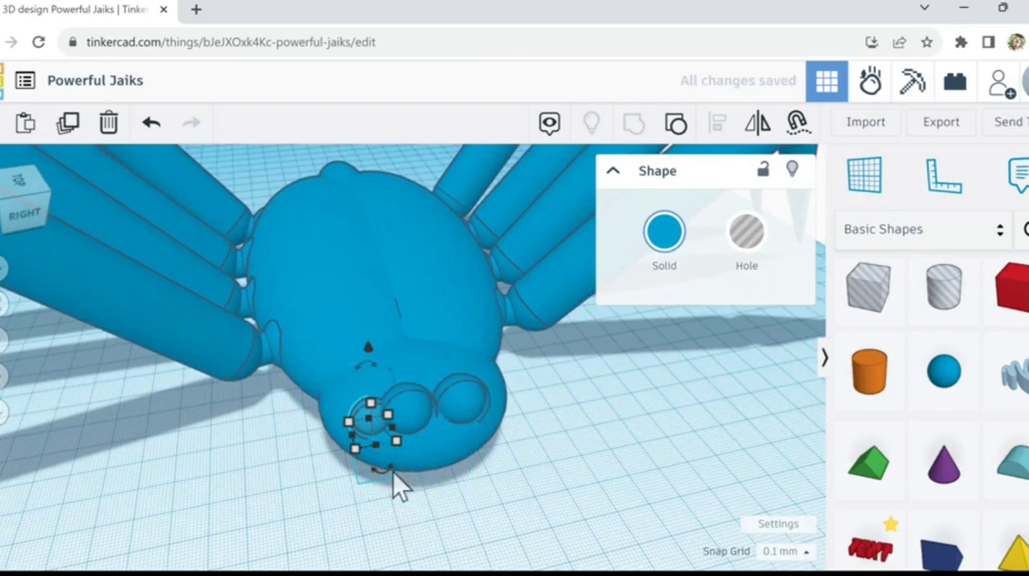
{"action": "left_click_drag", "start_coordinate": [391, 471], "coordinate": [392, 488]}
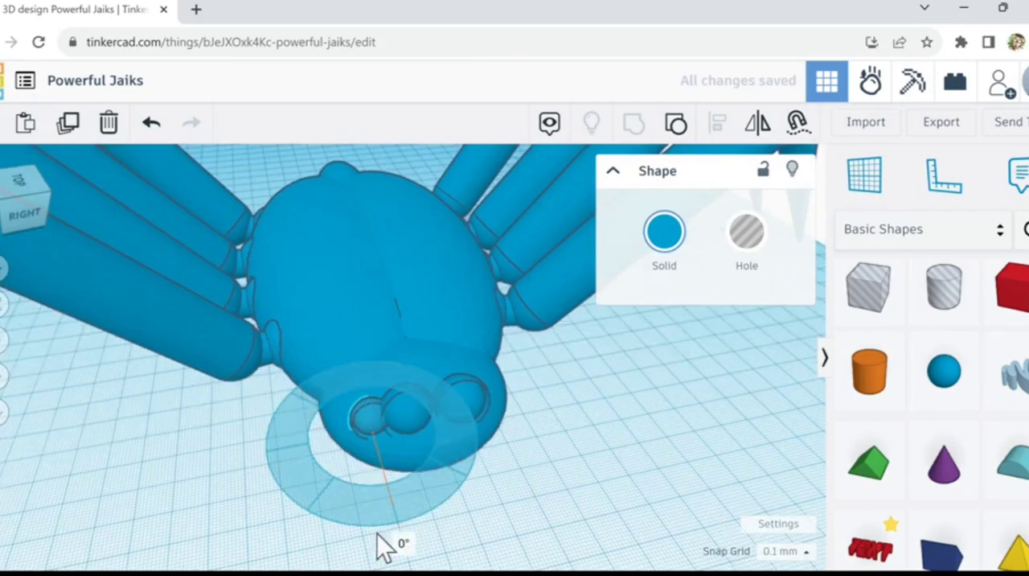
{"action": "left_click_drag", "start_coordinate": [384, 547], "coordinate": [273, 573]}
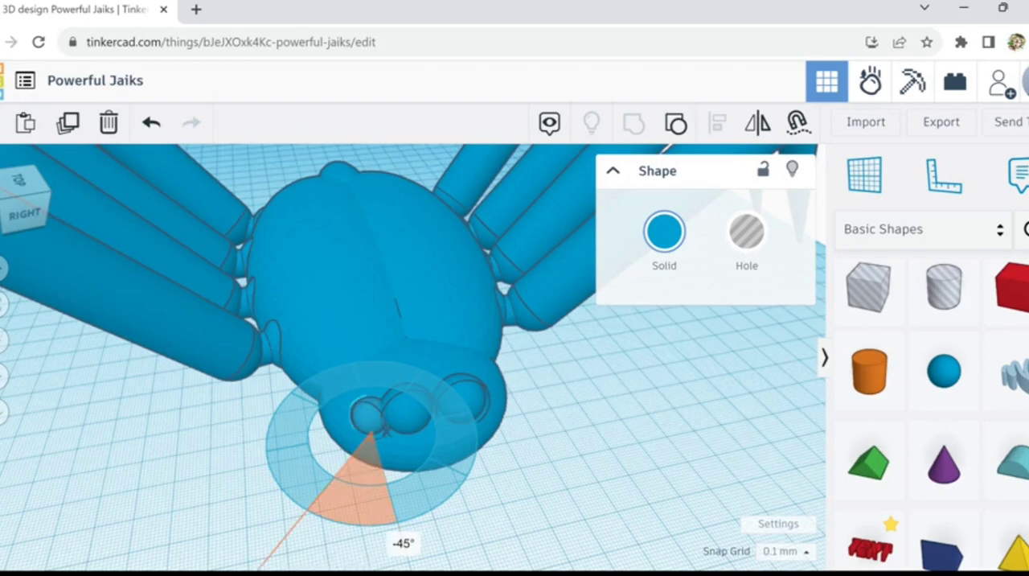
{"action": "left_click_drag", "start_coordinate": [175, 553], "coordinate": [394, 430]}
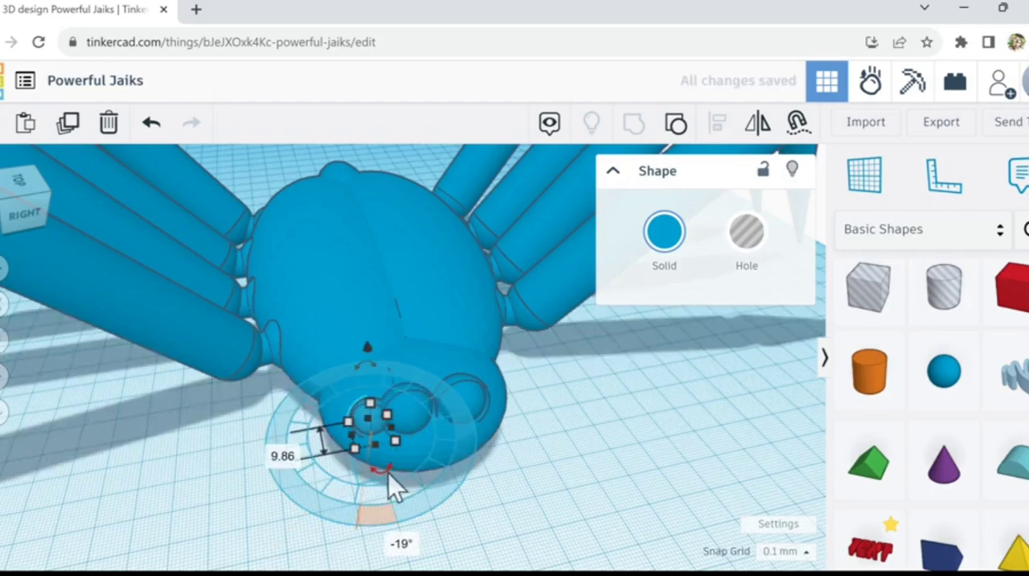
{"action": "left_click_drag", "start_coordinate": [385, 482], "coordinate": [353, 522]}
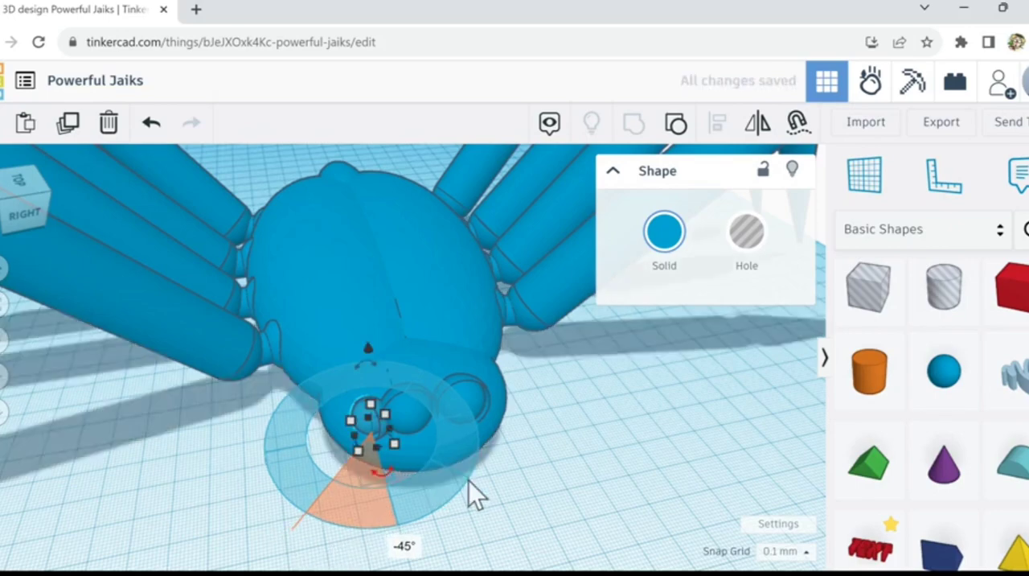
Step: Refine the small eye's rotation and seat it slightly farther out on the side of the head
{"action": "right_click_drag", "start_coordinate": [532, 508], "coordinate": [585, 467]}
{"action": "left_click", "coordinate": [434, 342]}
{"action": "mouse_move", "coordinate": [442, 393]}
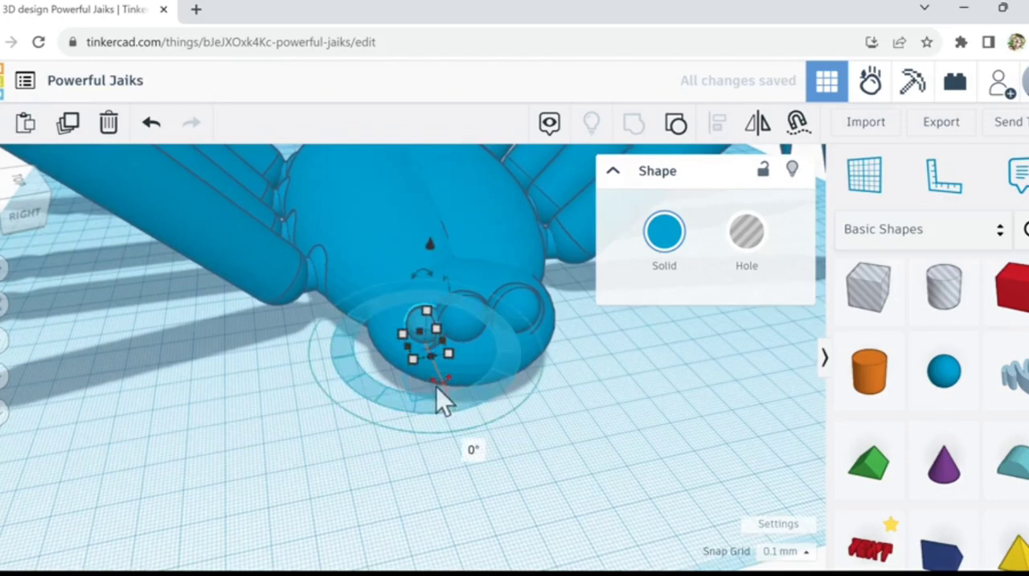
{"action": "left_click_drag", "start_coordinate": [434, 385], "coordinate": [443, 406]}
{"action": "left_click_drag", "start_coordinate": [455, 469], "coordinate": [548, 425]}
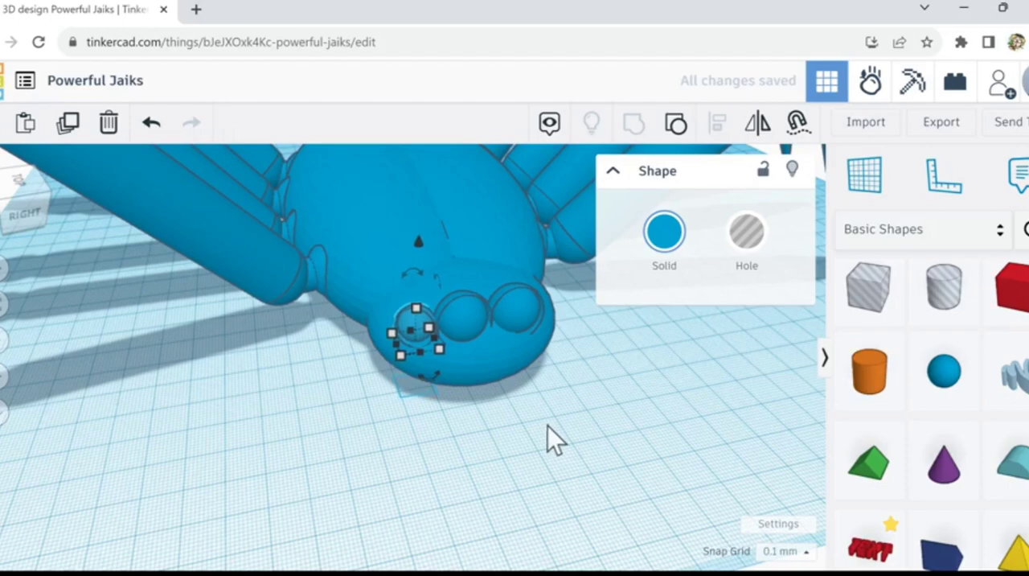
Step: Duplicate the small eye with its shift, scaling and turn repeated to add a still smaller eye farther around the head
{"action": "scroll", "coordinate": [308, 357], "scroll_direction": "up", "scroll_amount": 3}
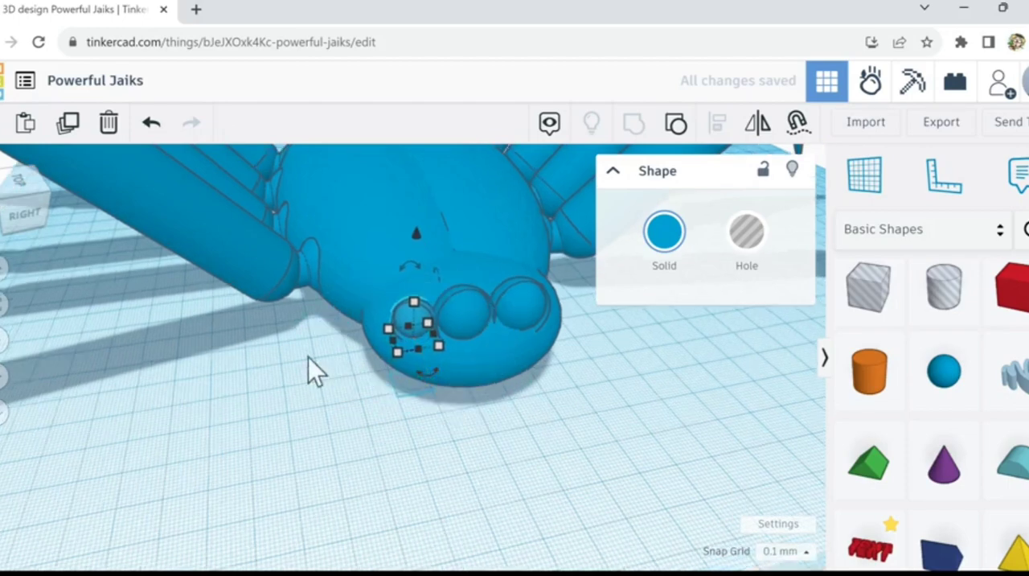
{"action": "mouse_move", "coordinate": [271, 345]}
{"action": "right_mouse_down"}
{"action": "mouse_move", "coordinate": [306, 403]}
{"action": "mouse_move", "coordinate": [282, 351]}
{"action": "right_mouse_up"}
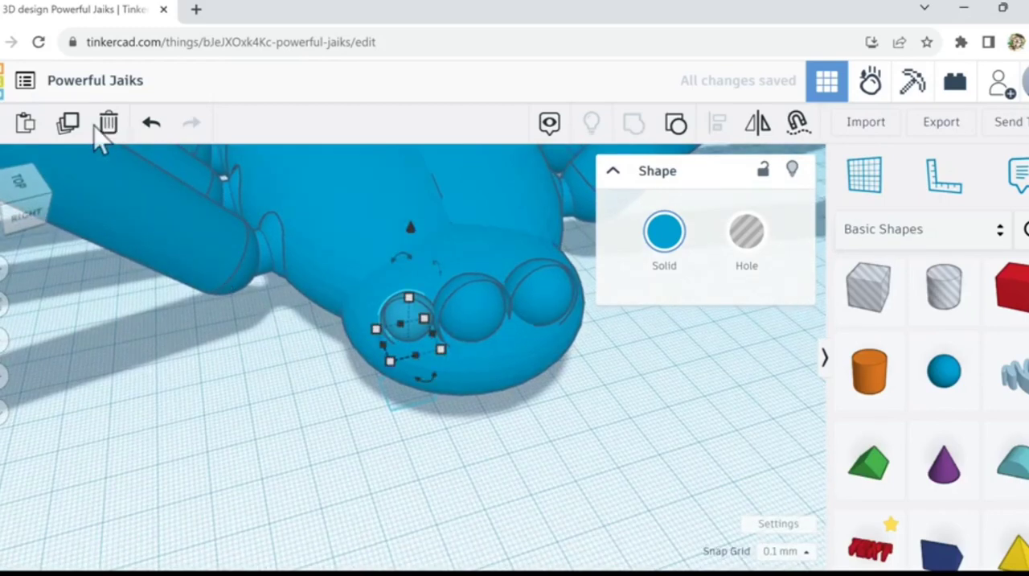
{"action": "left_click", "coordinate": [69, 124]}
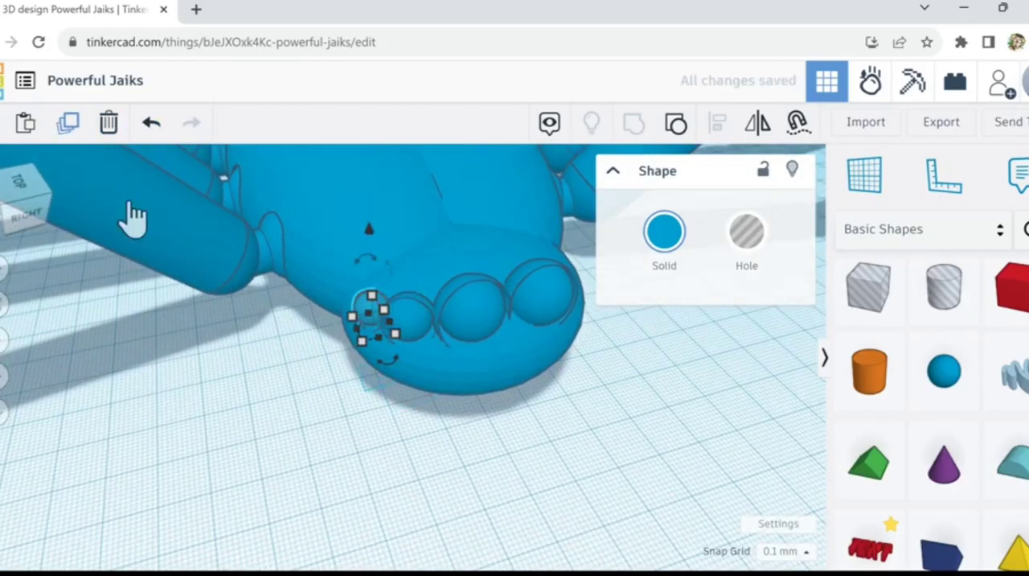
{"action": "left_click", "coordinate": [519, 470]}
{"action": "right_click_drag", "start_coordinate": [520, 470], "coordinate": [484, 428]}
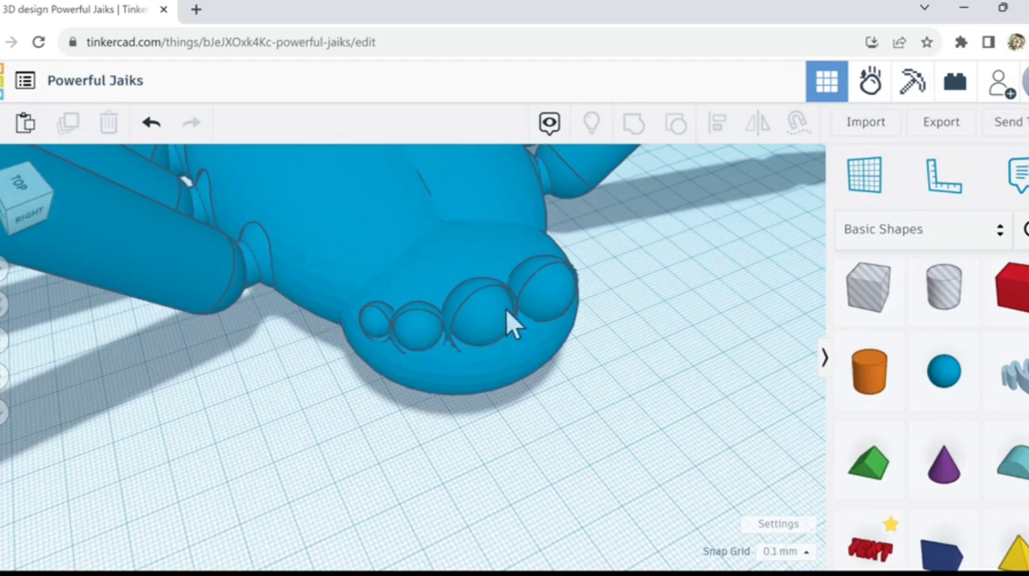
Step: Select the two small outer eyes together and duplicate them
{"action": "left_click", "coordinate": [375, 330]}
{"action": "left_click", "coordinate": [417, 332], "text": "shift"}
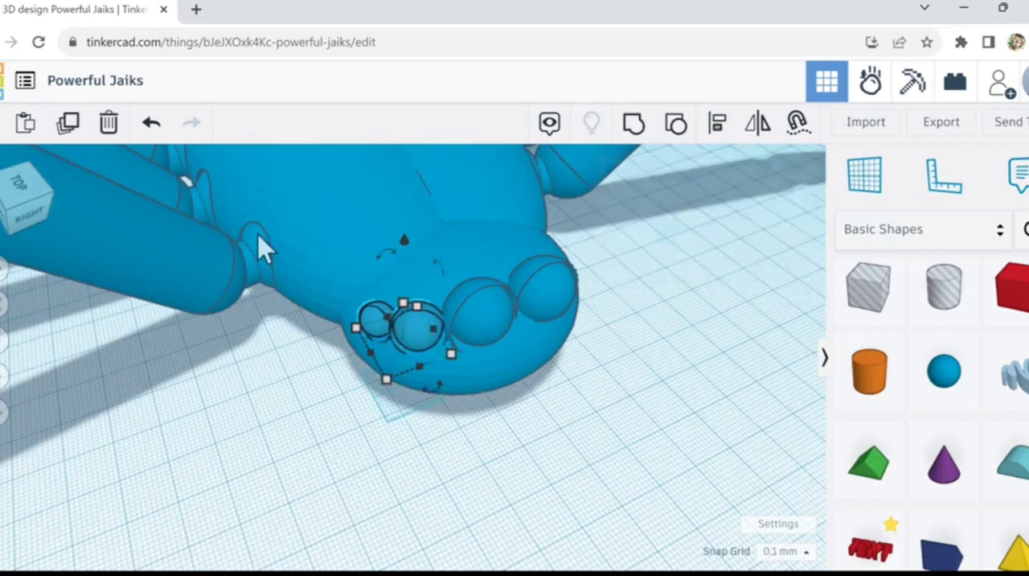
{"action": "left_click", "coordinate": [69, 127]}
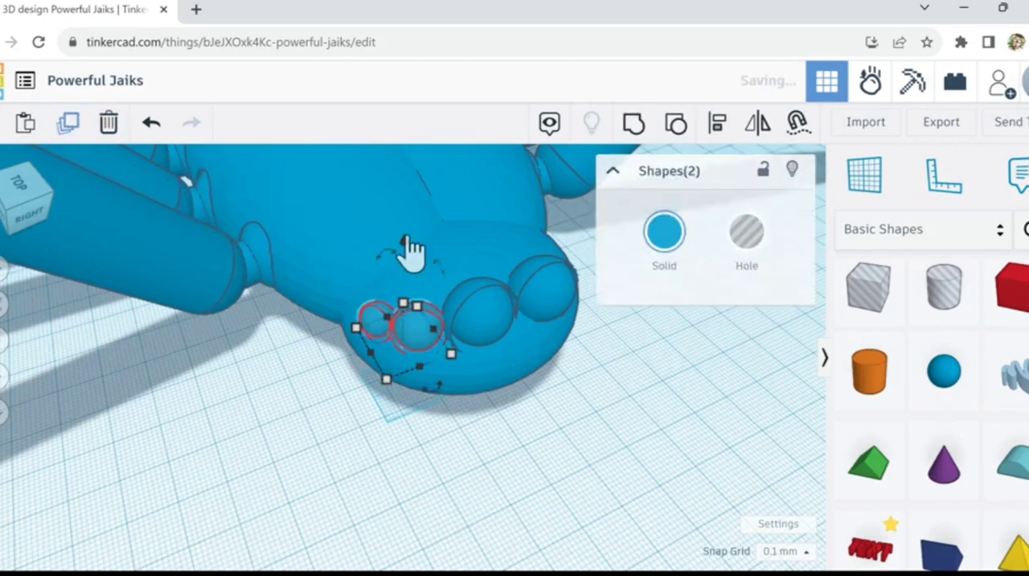
Step: Mirror the duplicated pair of small eyes sideways so it faces the opposite side of the head
{"action": "right_click_drag", "start_coordinate": [658, 407], "coordinate": [699, 205]}
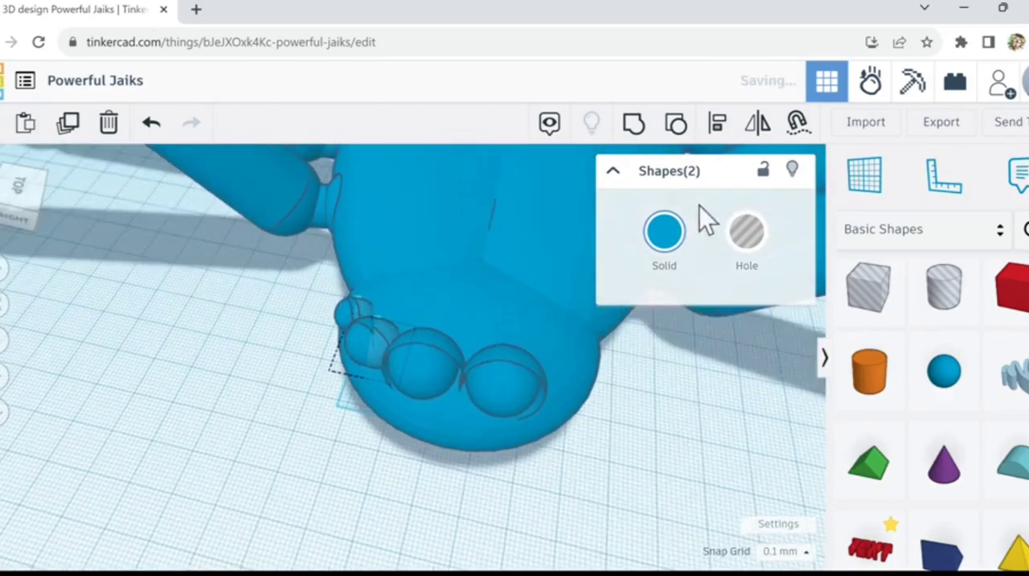
{"action": "left_click", "coordinate": [758, 129]}
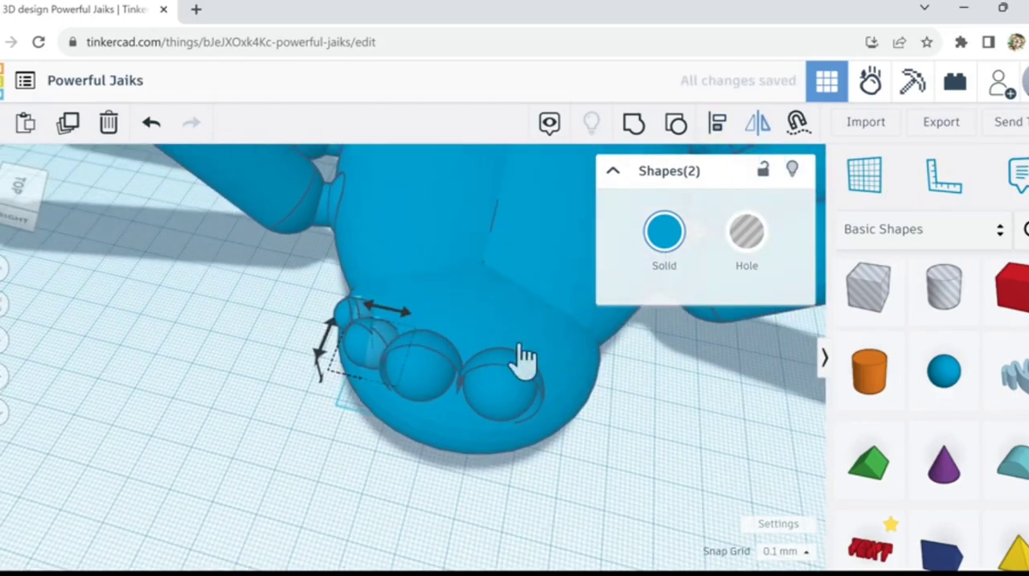
{"action": "left_click", "coordinate": [405, 313]}
Step: Move the mirrored pair of small eyes across the head and seat it beside the opposite large eye
{"action": "key", "text": "Right"}
{"action": "key", "text": "Right"}
{"action": "key", "text": "Right"}
{"action": "key", "text": "Right"}
{"action": "key", "text": "Right"}
{"action": "key", "text": "Right"}
{"action": "key", "text": "Right"}
{"action": "key", "text": "Right"}
{"action": "key", "text": "Right"}
{"action": "key", "text": "Right"}
{"action": "key", "text": "Right"}
{"action": "key", "text": "Right"}
{"action": "key", "text": "Right"}
{"action": "key", "text": "Right"}
{"action": "key", "text": "Right"}
{"action": "key", "text": "Right"}
{"action": "key", "text": "Right"}
{"action": "key", "text": "Right"}
{"action": "key", "text": "Right"}
{"action": "key", "text": "Right"}
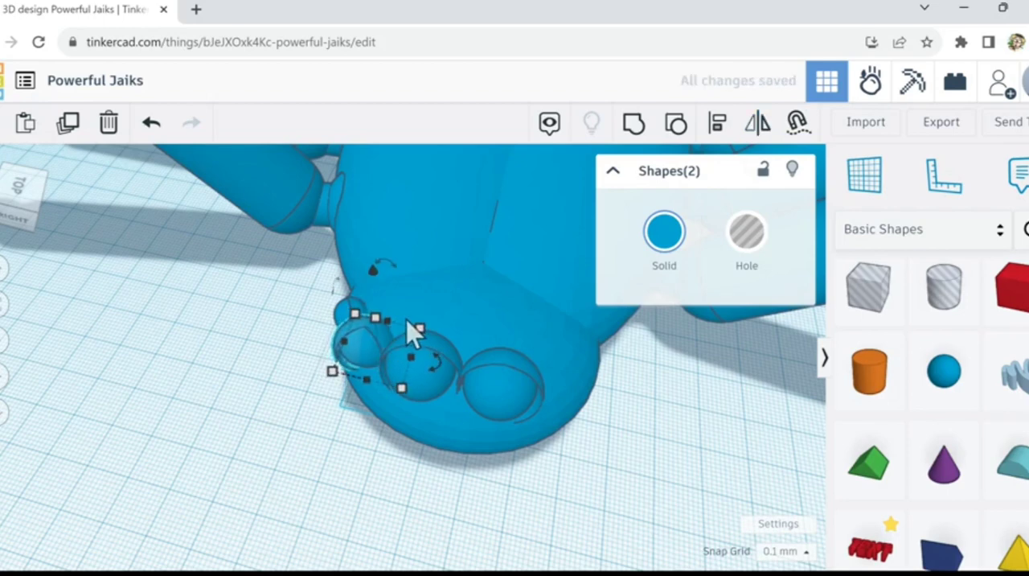
{"action": "key", "text": "Right"}
{"action": "key", "text": "Right"}
{"action": "key", "text": "Right"}
{"action": "key", "text": "Right"}
{"action": "key", "text": "Right"}
{"action": "key", "text": "Right"}
{"action": "key", "text": "Right"}
{"action": "key", "text": "Right"}
{"action": "key", "text": "Right"}
{"action": "key", "text": "Right"}
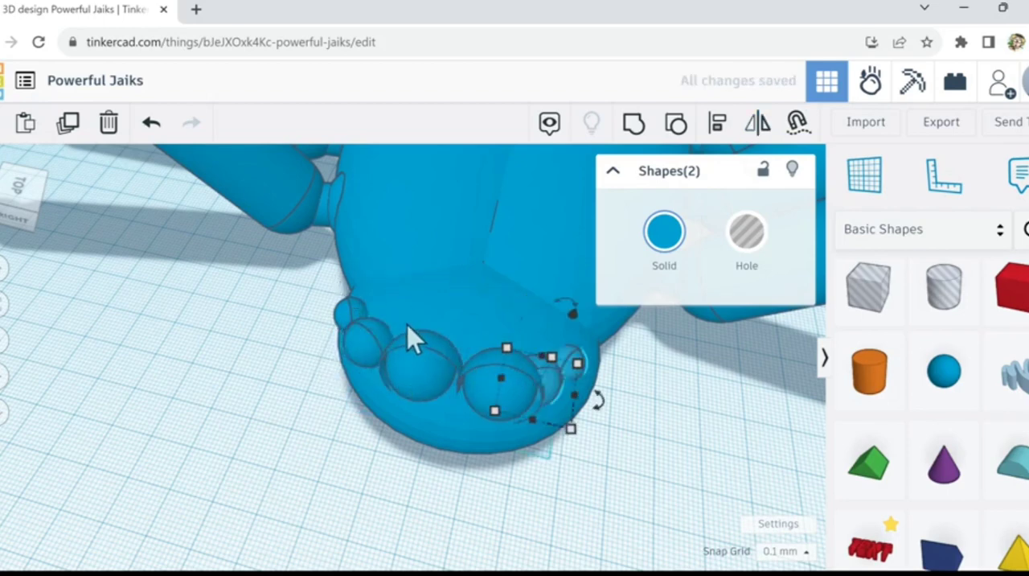
{"action": "key", "text": "Right"}
{"action": "key", "text": "Right"}
{"action": "key", "text": "Right"}
{"action": "key", "text": "Right"}
{"action": "key", "text": "Right"}
{"action": "key", "text": "Right"}
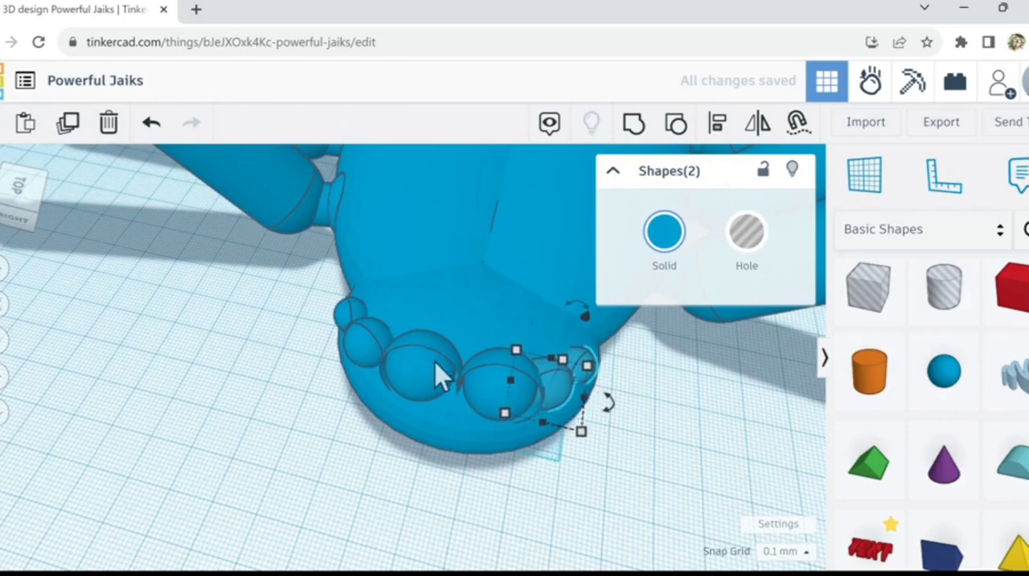
{"action": "key", "text": "Left"}
{"action": "key", "text": "Left"}
{"action": "key", "text": "Left"}
{"action": "key", "text": "Left"}
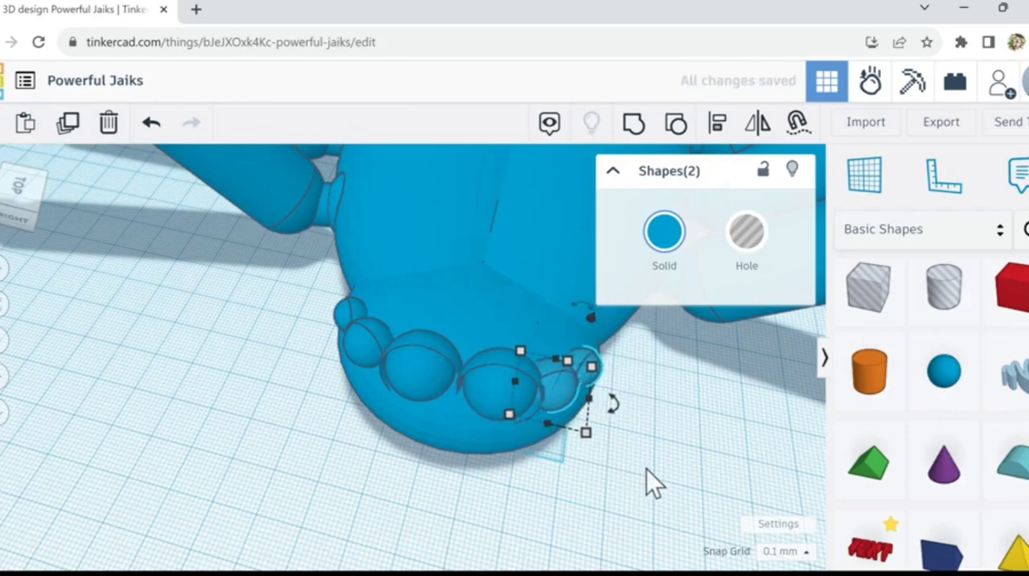
{"action": "mouse_move", "coordinate": [646, 469]}
{"action": "right_mouse_down"}
{"action": "mouse_move", "coordinate": [655, 490]}
{"action": "mouse_move", "coordinate": [670, 406]}
{"action": "mouse_move", "coordinate": [572, 443]}
{"action": "mouse_move", "coordinate": [624, 418]}
{"action": "mouse_move", "coordinate": [654, 425]}
{"action": "mouse_move", "coordinate": [549, 471]}
{"action": "mouse_move", "coordinate": [616, 480]}
{"action": "mouse_move", "coordinate": [631, 468]}
{"action": "right_mouse_up"}
{"action": "left_click", "coordinate": [654, 490]}
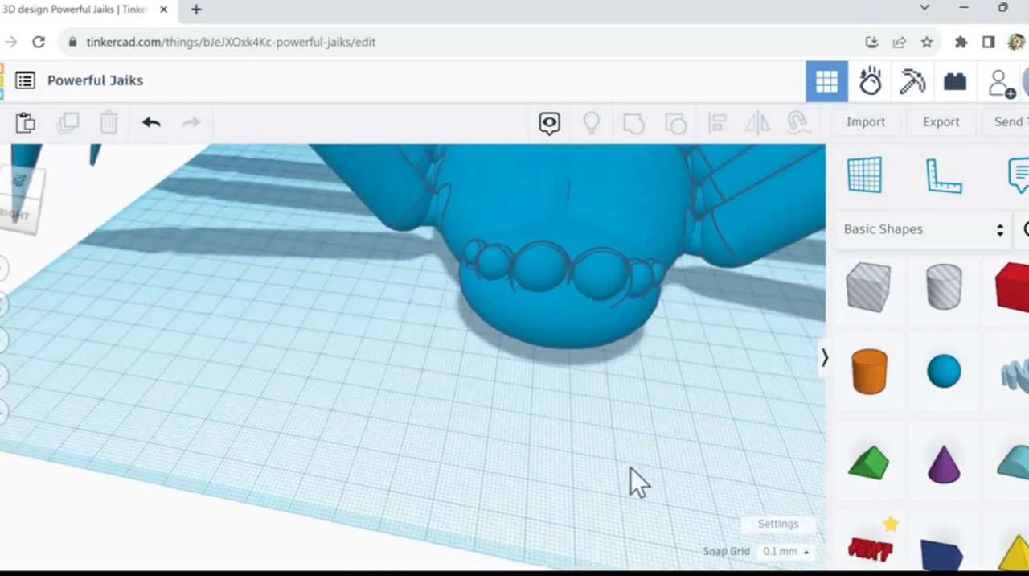
Step: Place a sphere in front of the head, scale it down to about 4.6 mm and make it a hole
{"action": "left_click_drag", "start_coordinate": [945, 376], "coordinate": [525, 392]}
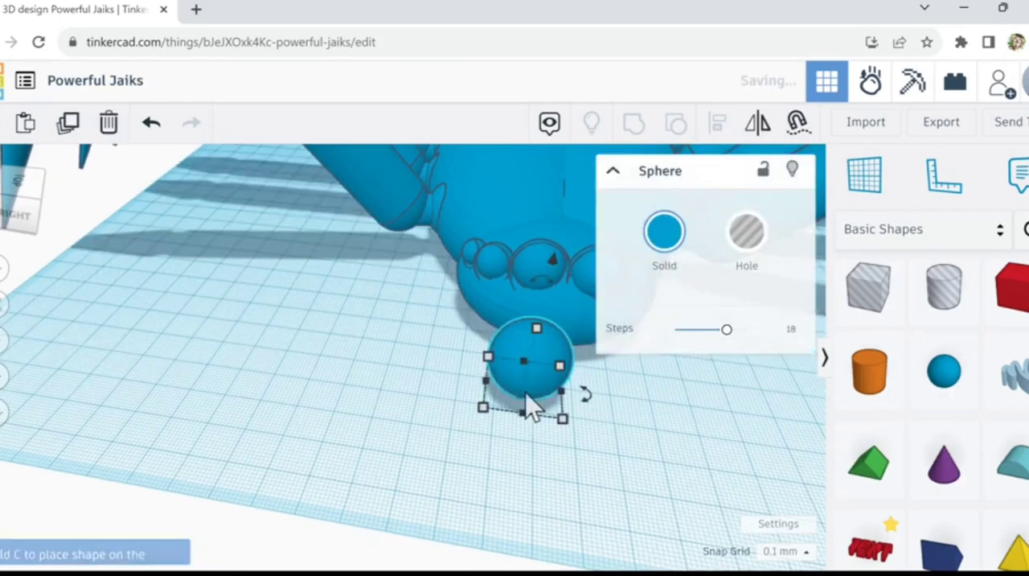
{"action": "left_click_drag", "start_coordinate": [536, 328], "coordinate": [523, 381], "text": "shift"}
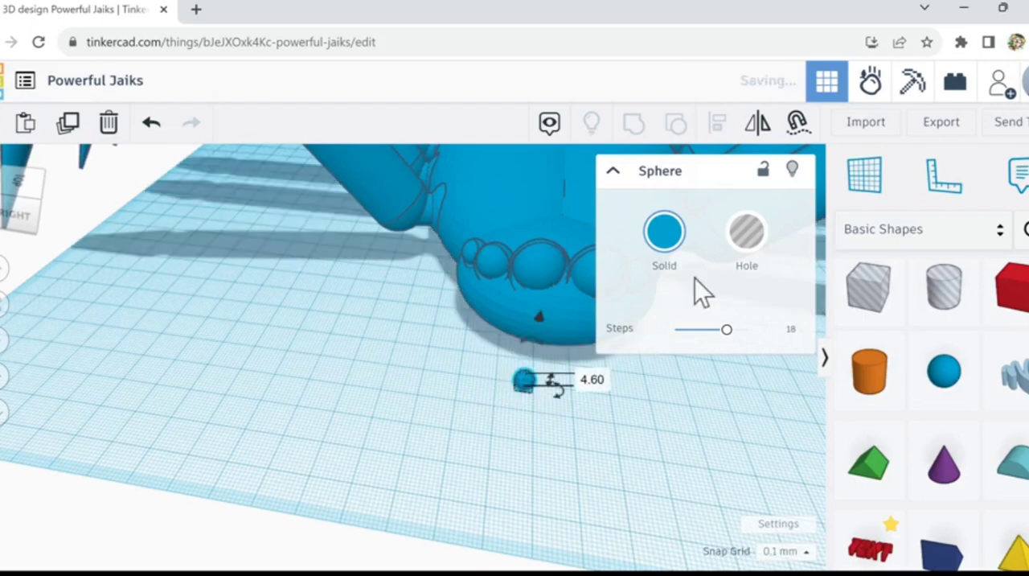
{"action": "left_click", "coordinate": [744, 245]}
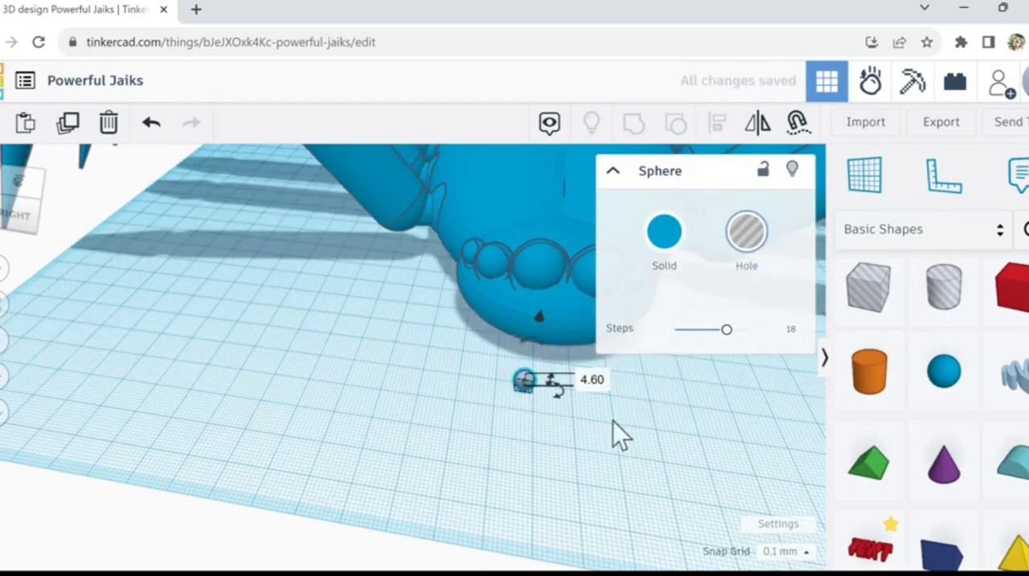
Step: Move the small spherical hole back and up until it is embedded in the face below the large eyes
{"action": "key", "text": "Up"}
{"action": "key", "text": "Up"}
{"action": "key", "text": "Up"}
{"action": "key", "text": "Up"}
{"action": "key", "text": "Up"}
{"action": "key", "text": "Up"}
{"action": "key", "text": "Up"}
{"action": "key", "text": "Up"}
{"action": "key", "text": "Up"}
{"action": "key", "text": "Up"}
{"action": "key", "text": "Up"}
{"action": "key", "text": "Up"}
{"action": "key", "text": "Up"}
{"action": "key", "text": "Up"}
{"action": "key", "text": "Up"}
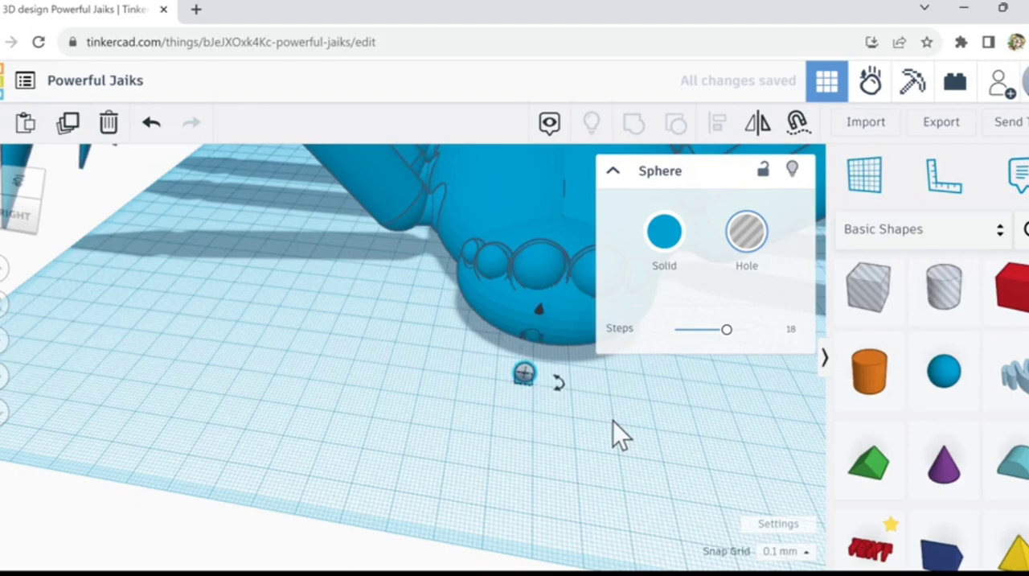
{"action": "key", "text": "Up"}
{"action": "key", "text": "Up"}
{"action": "key", "text": "Up"}
{"action": "key", "text": "Up"}
{"action": "key", "text": "Up"}
{"action": "key", "text": "Up"}
{"action": "key", "text": "Up"}
{"action": "key", "text": "Up"}
{"action": "key", "text": "Up"}
{"action": "key", "text": "Up"}
{"action": "key", "text": "Up"}
{"action": "key", "text": "Up"}
{"action": "key", "text": "Up"}
{"action": "key", "text": "Up"}
{"action": "key", "text": "Up"}
{"action": "key", "text": "Up"}
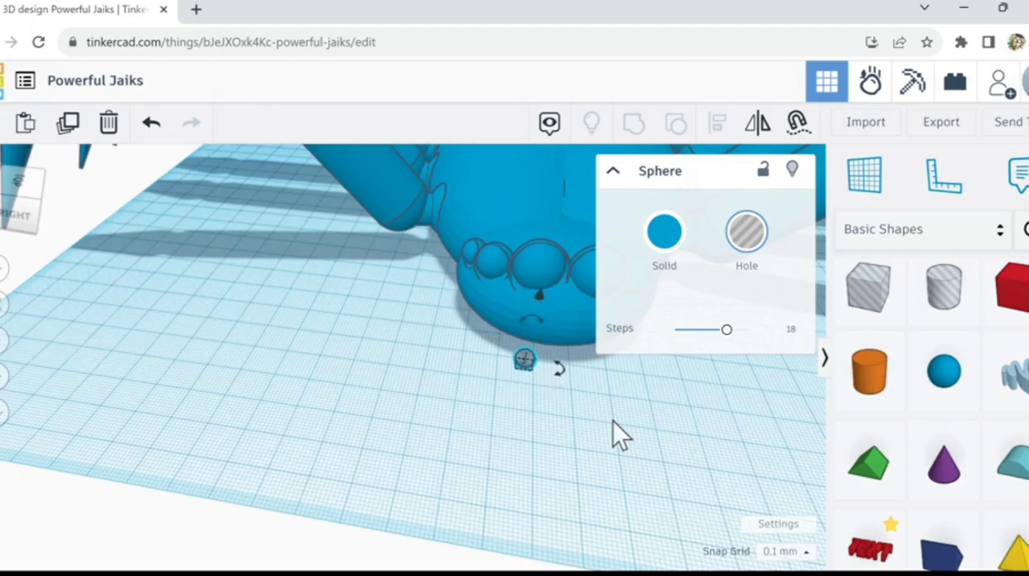
{"action": "key", "text": "Up"}
{"action": "key", "text": "Up"}
{"action": "key", "text": "Up"}
{"action": "key", "text": "Up"}
{"action": "key", "text": "Up"}
{"action": "key", "text": "Up"}
{"action": "key", "text": "Up"}
{"action": "key", "text": "Up"}
{"action": "key", "text": "Up"}
{"action": "key", "text": "Up"}
{"action": "key", "text": "Up"}
{"action": "key", "text": "Up"}
{"action": "key", "text": "Up"}
{"action": "key", "text": "Up"}
{"action": "key", "text": "Up"}
{"action": "key", "text": "Up"}
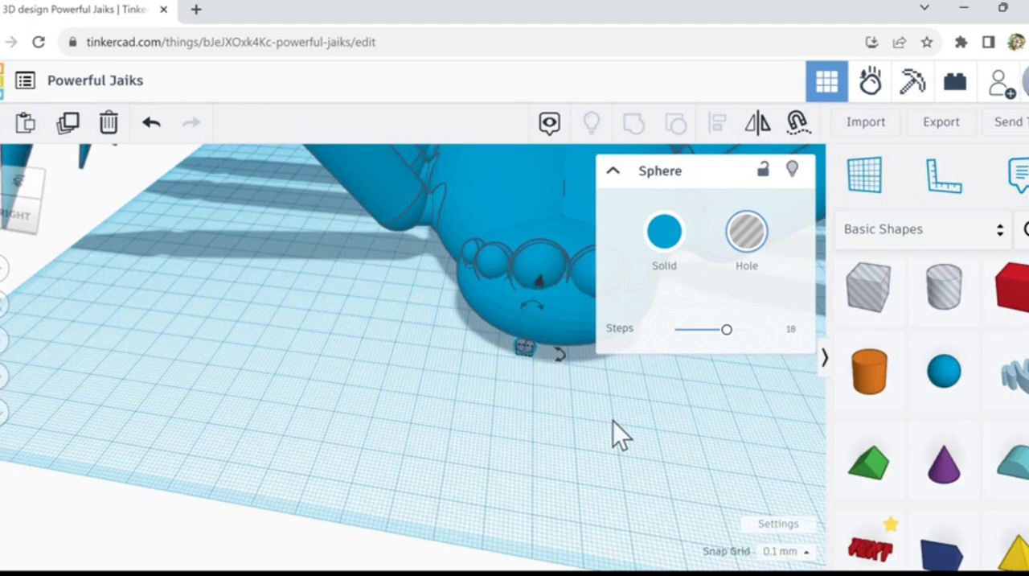
{"action": "key", "text": "Up"}
{"action": "key", "text": "Up"}
{"action": "key", "text": "Up"}
{"action": "key", "text": "Up"}
{"action": "key", "text": "Up"}
{"action": "key", "text": "Up"}
{"action": "key", "text": "Up"}
{"action": "key", "text": "Up"}
{"action": "key", "text": "Up"}
{"action": "key", "text": "Up"}
{"action": "key", "text": "Up"}
{"action": "key", "text": "Up"}
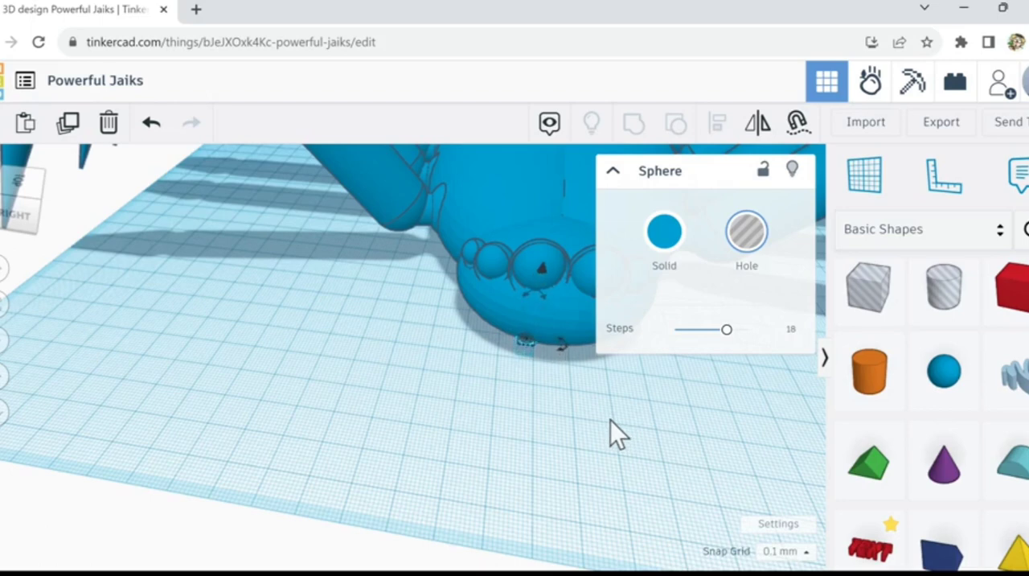
{"action": "key", "text": "Up"}
{"action": "key", "text": "Up"}
{"action": "key", "text": "Up"}
{"action": "key", "text": "Up"}
{"action": "key", "text": "Up"}
{"action": "key", "text": "Up"}
{"action": "key", "text": "Up"}
{"action": "key", "text": "Up"}
{"action": "key", "text": "Up"}
{"action": "key", "text": "Up"}
{"action": "key", "text": "Up"}
{"action": "key", "text": "Up"}
{"action": "key", "text": "Up"}
{"action": "key", "text": "Up"}
{"action": "key", "text": "Up"}
{"action": "key", "text": "Up"}
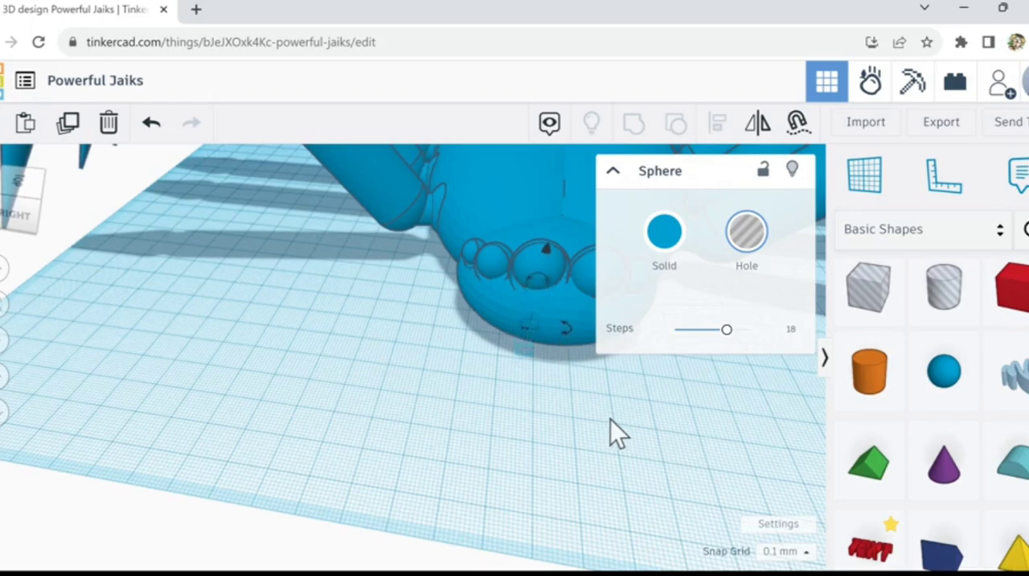
{"action": "key", "text": "Up"}
{"action": "key", "text": "Up"}
{"action": "key", "text": "Up"}
{"action": "key", "text": "Up"}
{"action": "key", "text": "Up"}
{"action": "key", "text": "Up"}
{"action": "key", "text": "Up"}
{"action": "key", "text": "Up"}
{"action": "key", "text": "Up"}
{"action": "key", "text": "Up"}
{"action": "key", "text": "Up"}
{"action": "key", "text": "Up"}
{"action": "key", "text": "Up"}
{"action": "key", "text": "Up"}
{"action": "key", "text": "Up"}
{"action": "key", "text": "Up"}
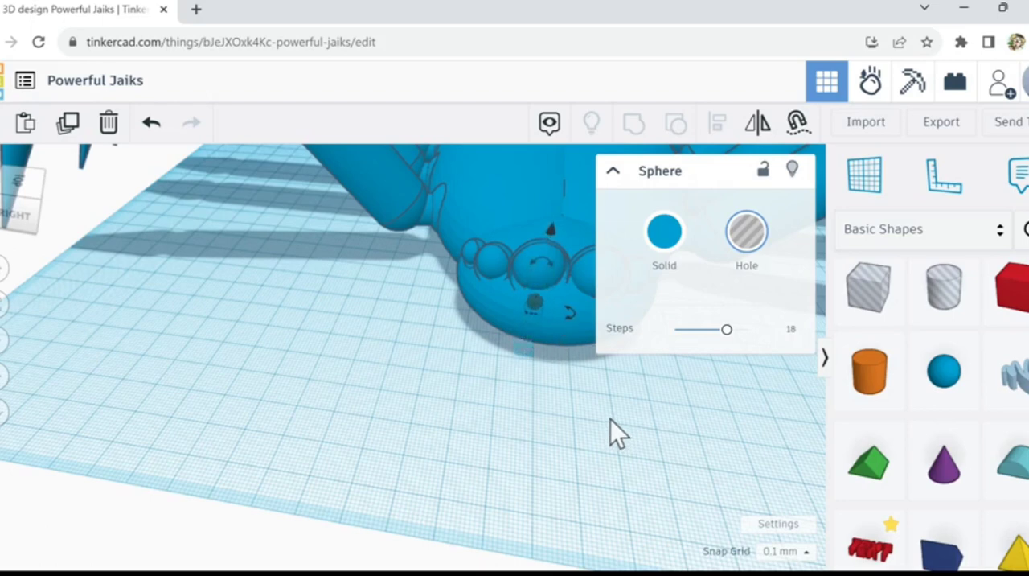
Step: Shift the spherical hole sideways toward the middle of the face, fine-tuning its position below the large eye
{"action": "key", "text": "Right"}
{"action": "key", "text": "Right"}
{"action": "key", "text": "Right"}
{"action": "key", "text": "Right"}
{"action": "key", "text": "Right"}
{"action": "key", "text": "Right"}
{"action": "key", "text": "Right"}
{"action": "key", "text": "Right"}
{"action": "key", "text": "Right"}
{"action": "key", "text": "Right"}
{"action": "key", "text": "Right"}
{"action": "key", "text": "Right"}
{"action": "key", "text": "Right"}
{"action": "key", "text": "Right"}
{"action": "key", "text": "Right"}
{"action": "key", "text": "Right"}
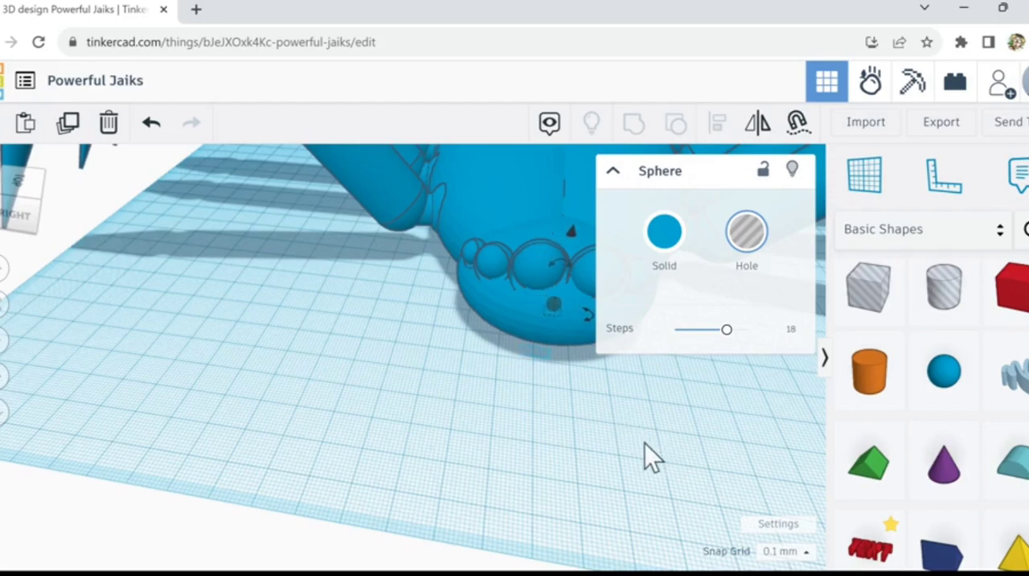
{"action": "right_click_drag", "start_coordinate": [645, 443], "coordinate": [513, 433]}
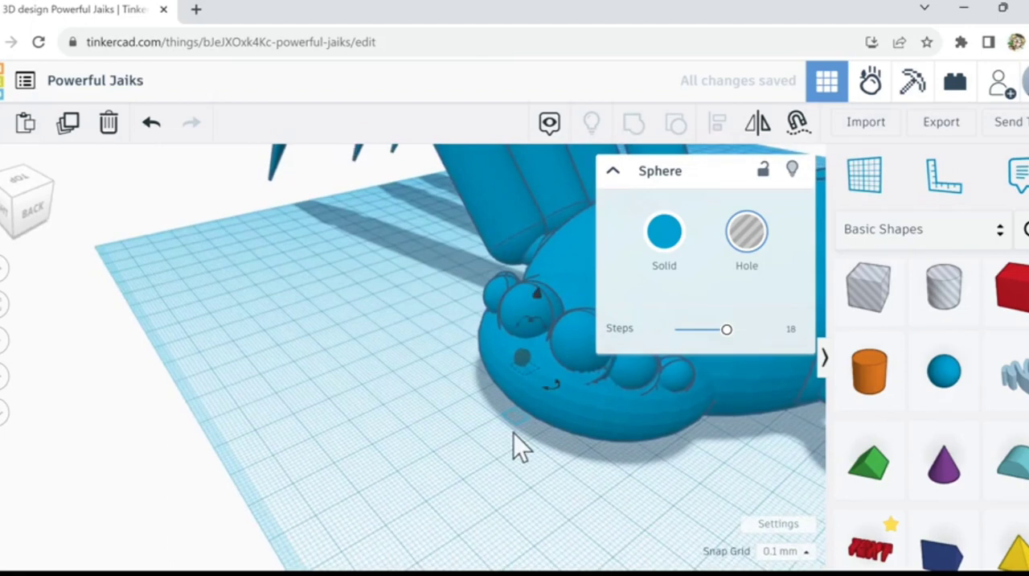
{"action": "key", "text": "Left"}
{"action": "key", "text": "Left"}
{"action": "right_click_drag", "start_coordinate": [545, 457], "coordinate": [621, 473]}
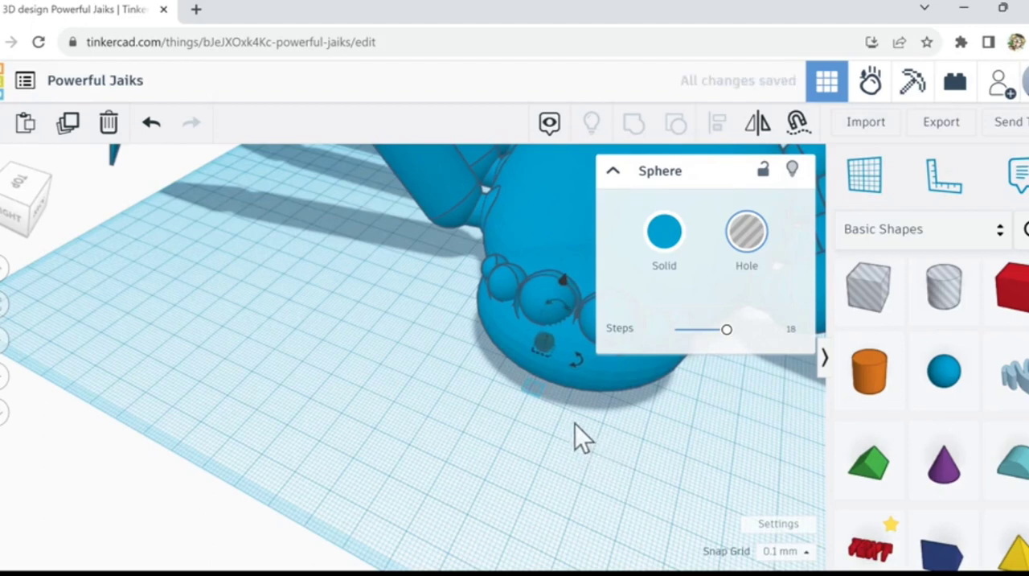
{"action": "left_click", "coordinate": [481, 361]}
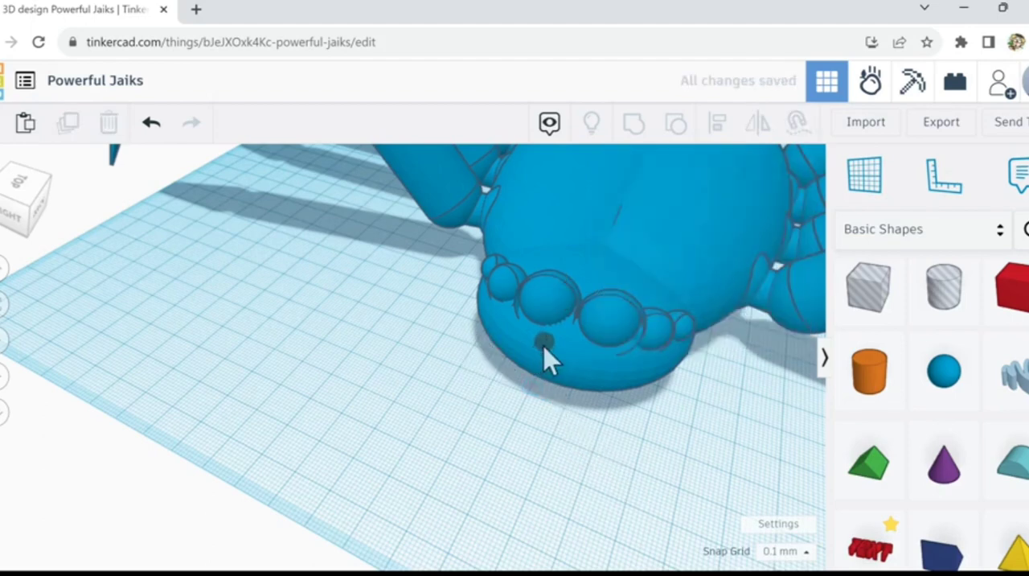
Step: Duplicate the spherical hole and move the copy sideways to sit next to the original on the face
{"action": "left_click", "coordinate": [544, 347]}
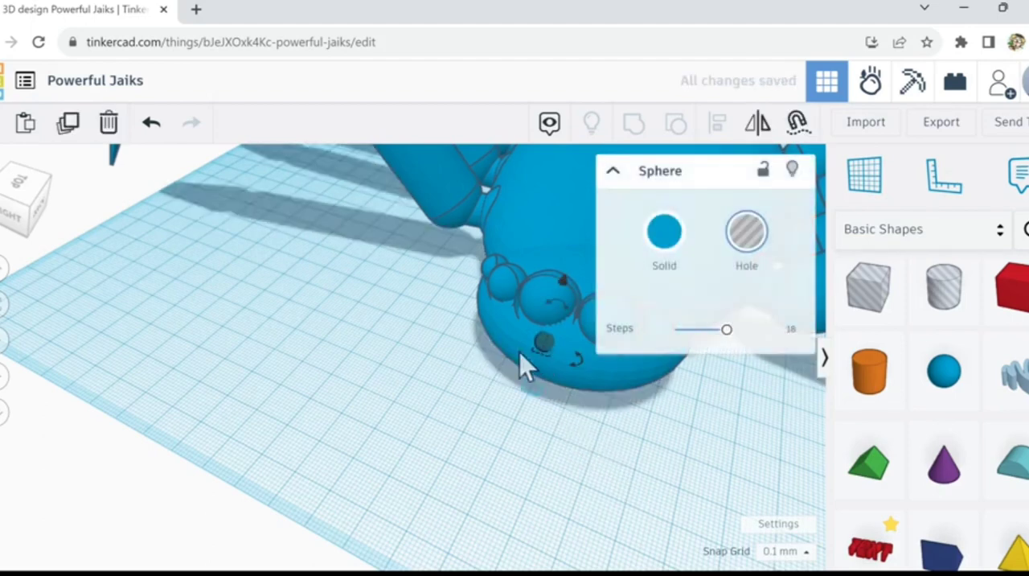
{"action": "left_click", "coordinate": [78, 128]}
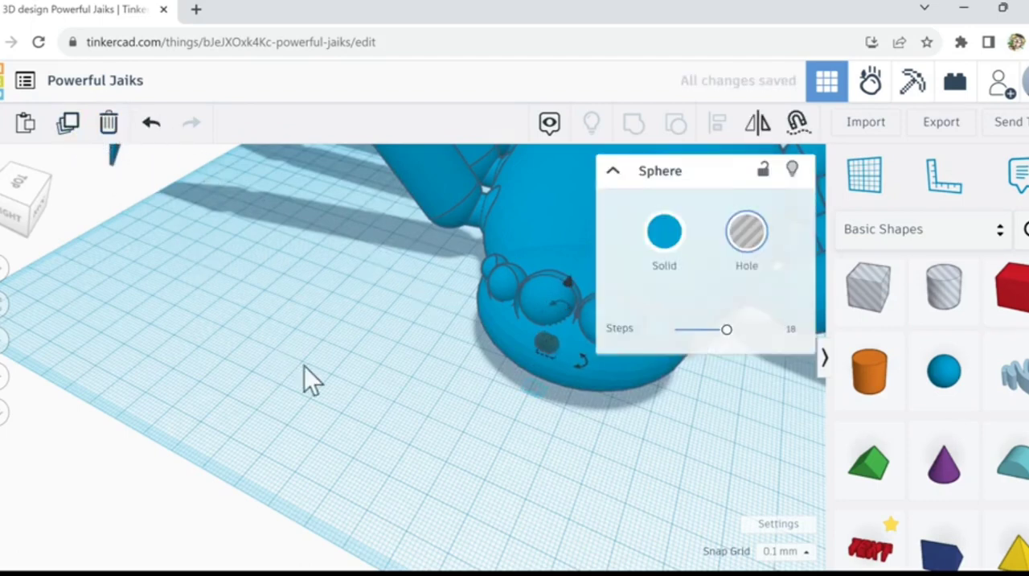
{"action": "key", "text": "Right"}
{"action": "key", "text": "Right"}
{"action": "key", "text": "Right"}
{"action": "key", "text": "Right"}
{"action": "key", "text": "Right"}
{"action": "key", "text": "Right"}
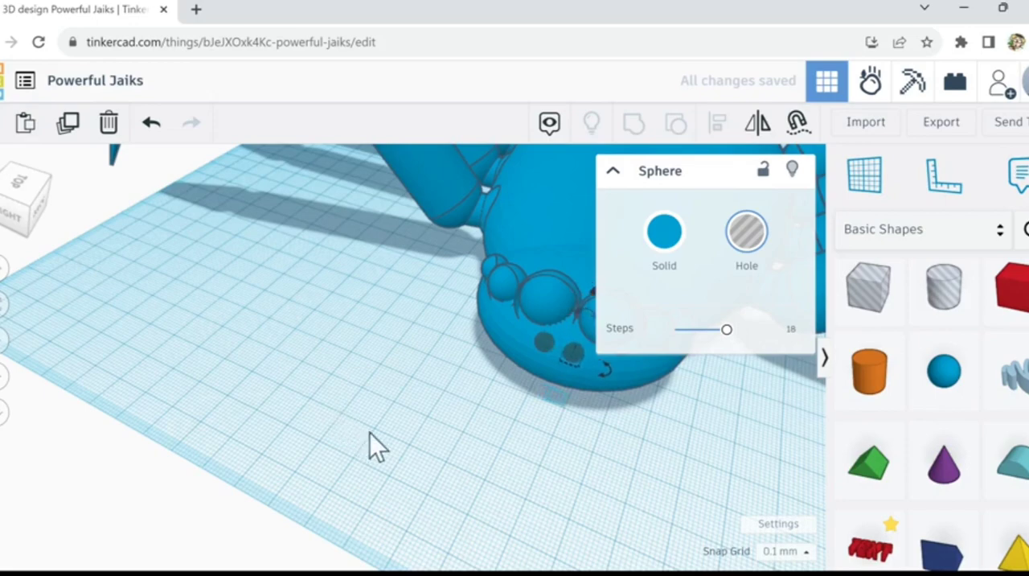
{"action": "mouse_move", "coordinate": [442, 448]}
{"action": "right_mouse_down"}
{"action": "mouse_move", "coordinate": [512, 451]}
{"action": "mouse_move", "coordinate": [447, 438]}
{"action": "right_mouse_up"}
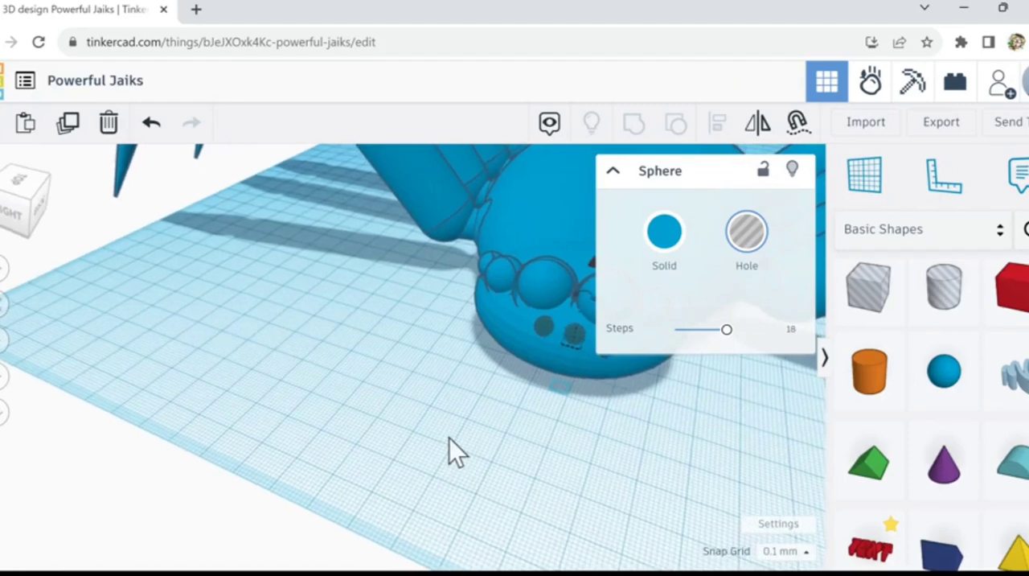
{"action": "left_click", "coordinate": [505, 435]}
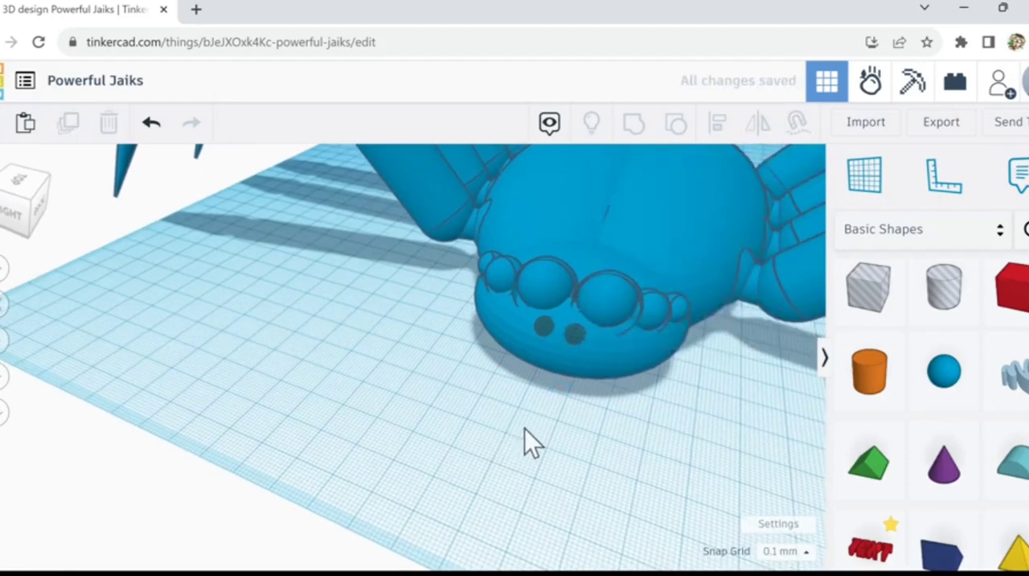
{"action": "right_click_drag", "start_coordinate": [530, 428], "coordinate": [617, 407]}
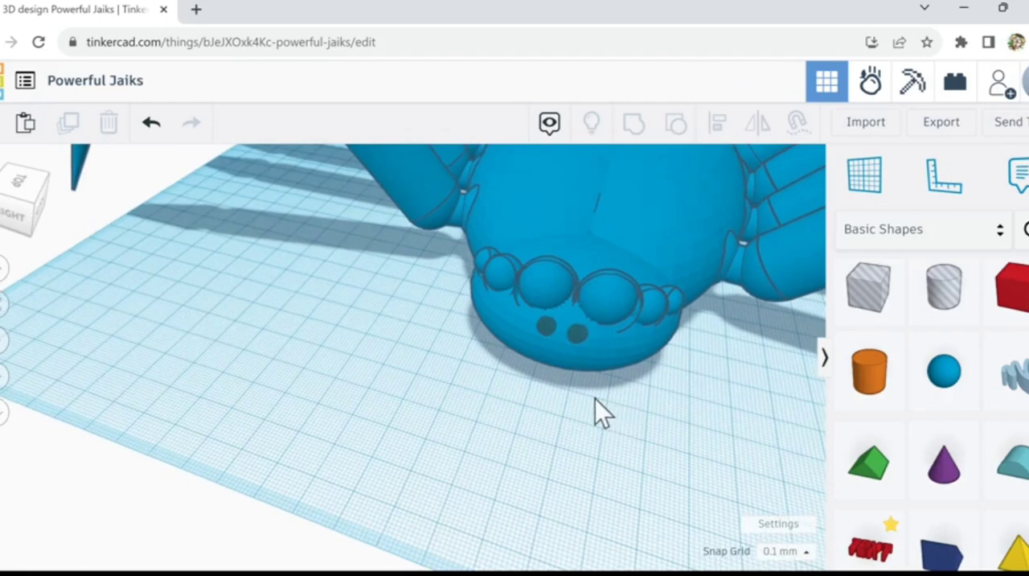
{"action": "scroll", "coordinate": [595, 398], "scroll_direction": "down", "scroll_amount": 5}
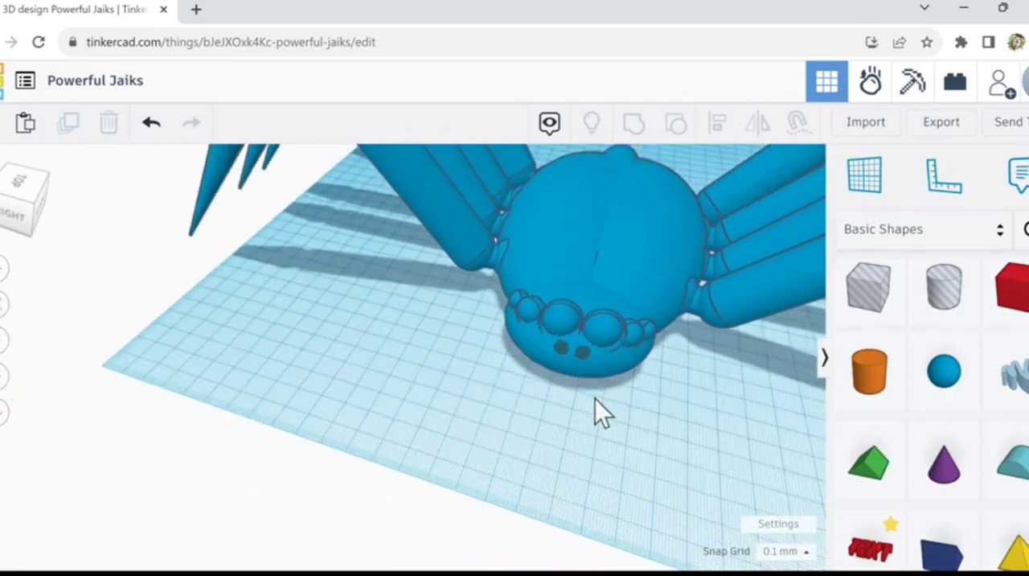
{"action": "scroll", "coordinate": [595, 398], "scroll_direction": "down", "scroll_amount": 4}
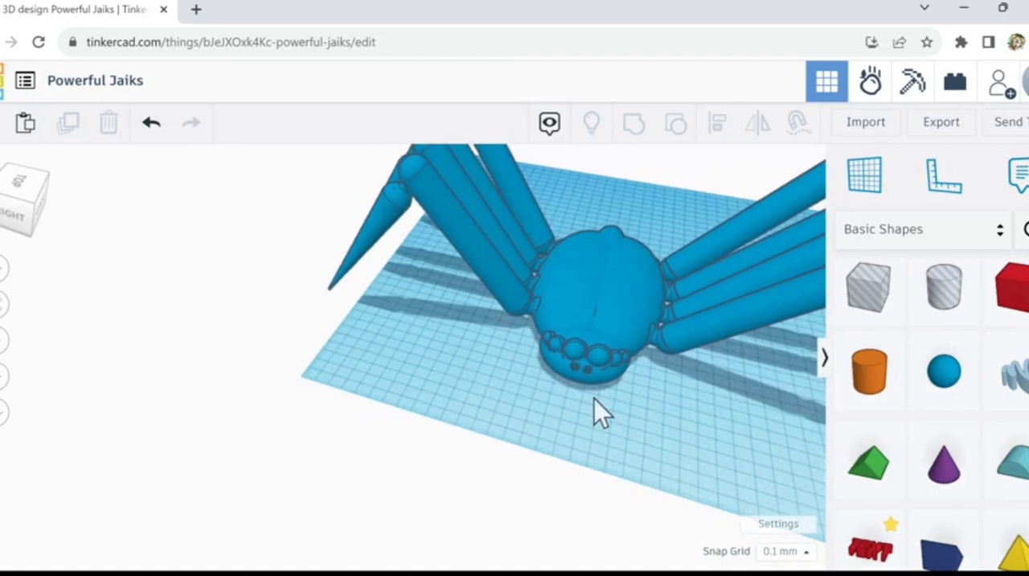
{"action": "scroll", "coordinate": [594, 398], "scroll_direction": "up", "scroll_amount": 3}
{"action": "scroll", "coordinate": [594, 399], "scroll_direction": "up", "scroll_amount": 5}
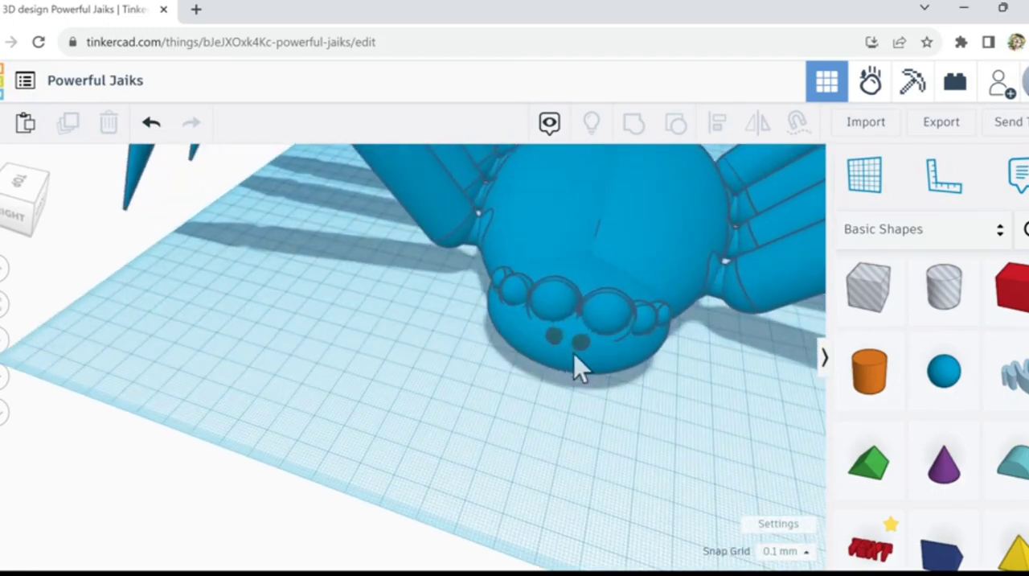
{"action": "left_click", "coordinate": [579, 360]}
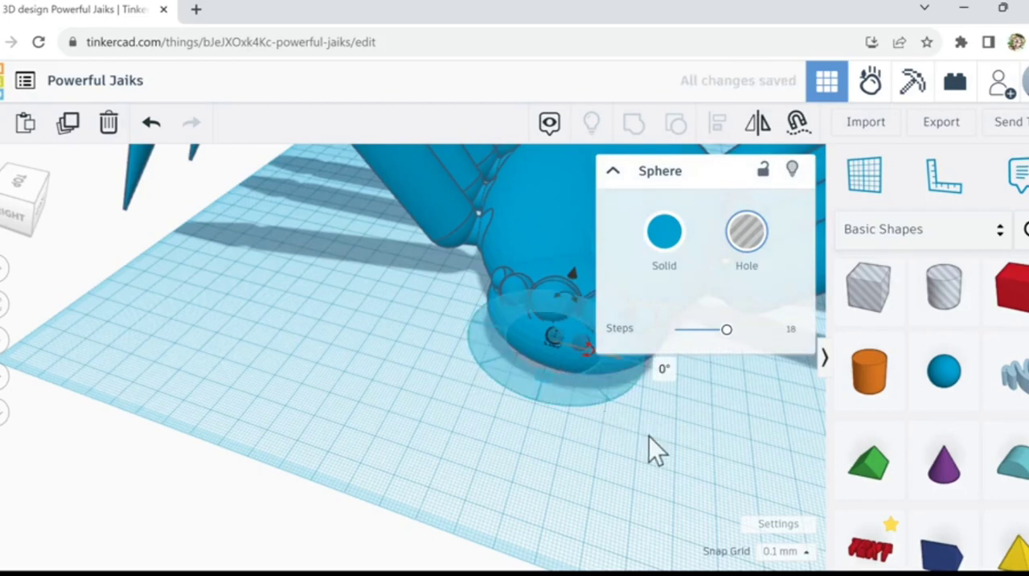
{"action": "scroll", "coordinate": [649, 434], "scroll_direction": "up", "scroll_amount": 1}
{"action": "left_click", "coordinate": [624, 410]}
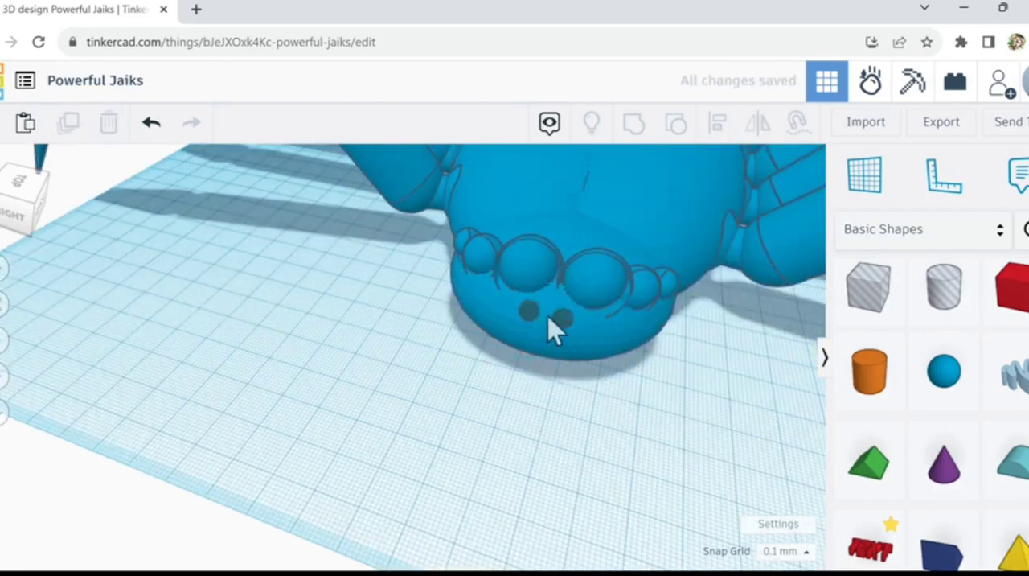
Step: Group the head with the two small spherical holes to cut two round recesses into the face
{"action": "left_click", "coordinate": [556, 330]}
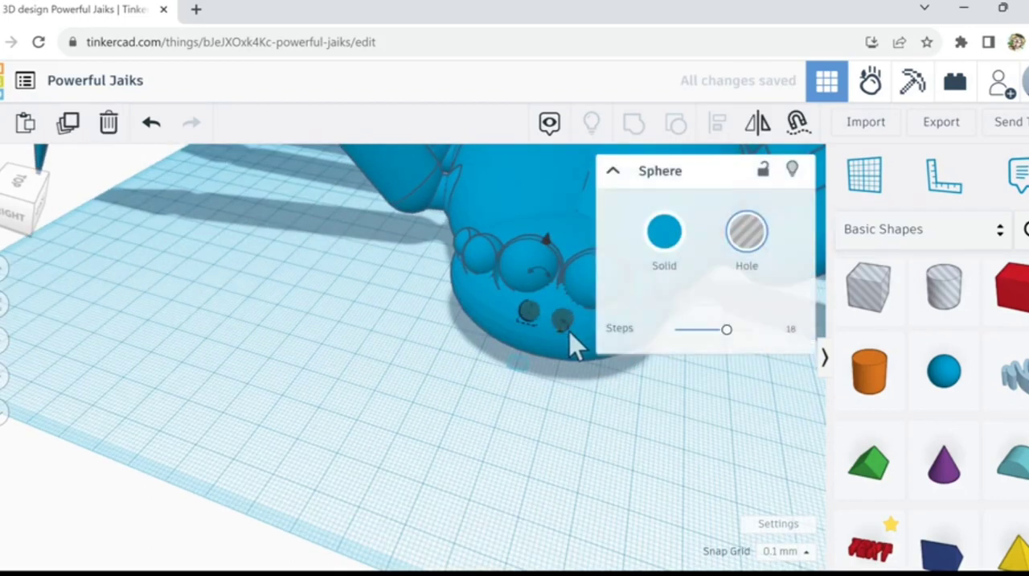
{"action": "left_click", "coordinate": [569, 331]}
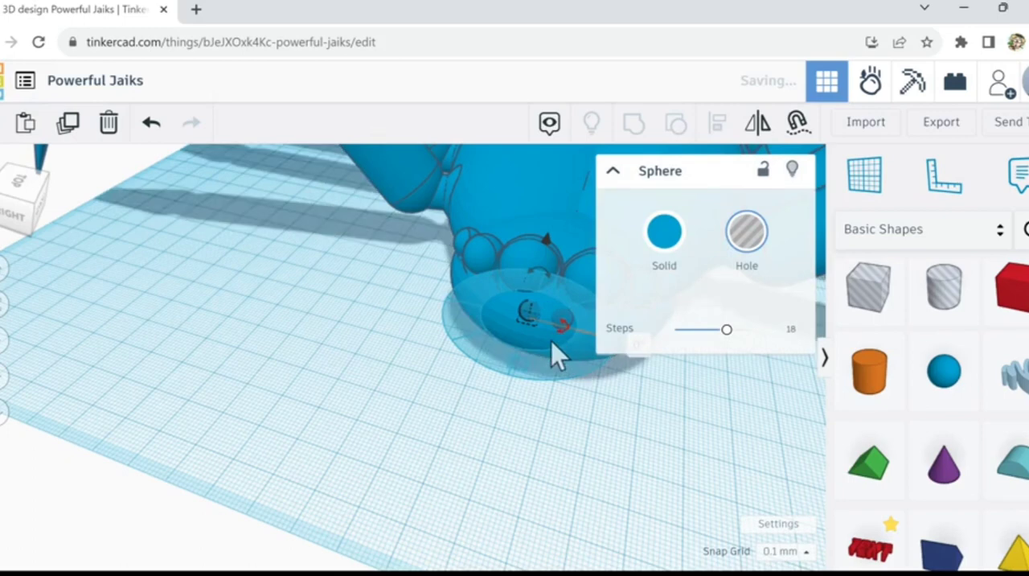
{"action": "left_click", "coordinate": [461, 279], "text": "shift"}
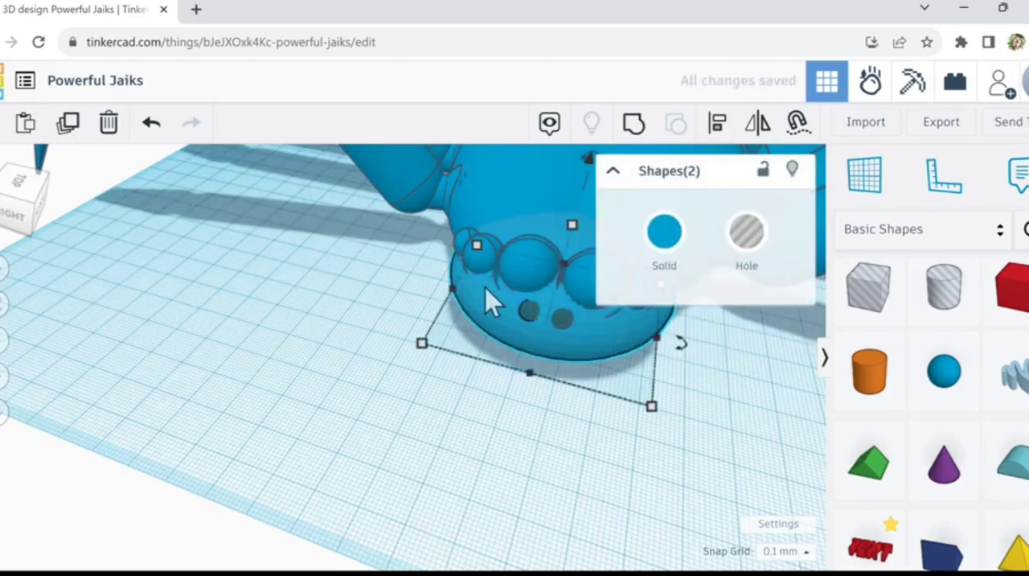
{"action": "scroll", "coordinate": [566, 337], "scroll_direction": "up", "scroll_amount": 3}
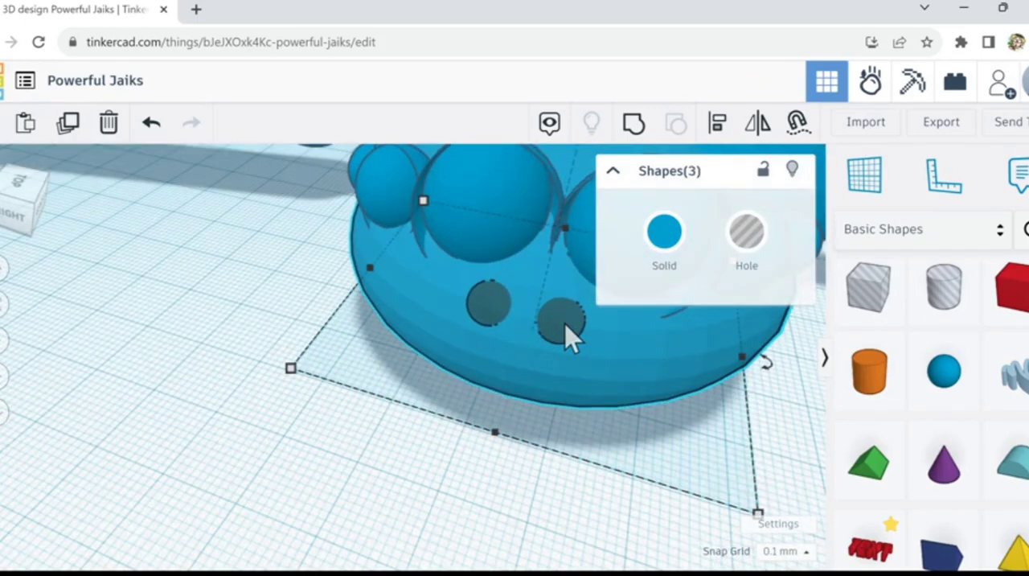
{"action": "left_click", "coordinate": [634, 124]}
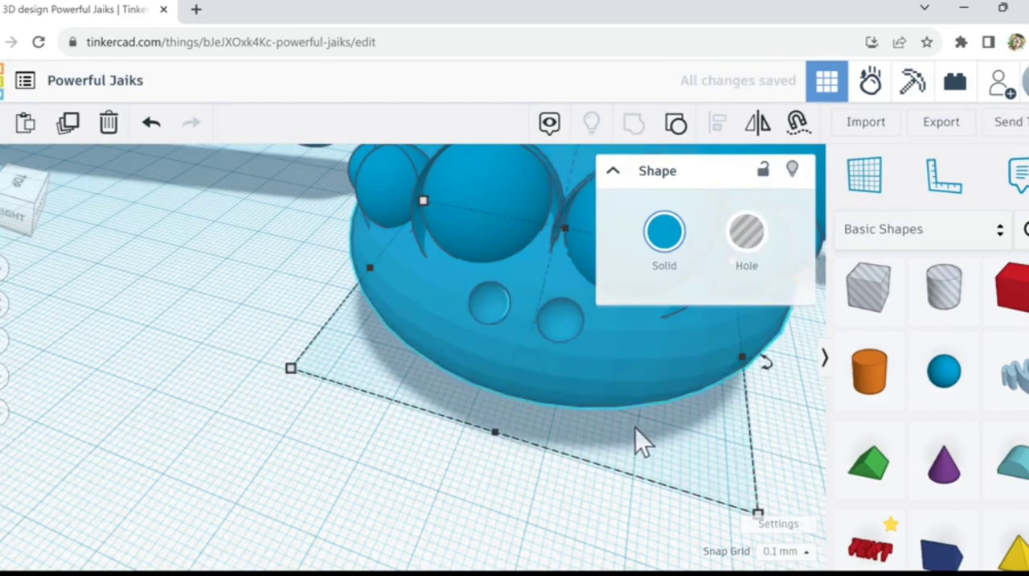
{"action": "scroll", "coordinate": [635, 428], "scroll_direction": "down", "scroll_amount": 5}
{"action": "scroll", "coordinate": [635, 427], "scroll_direction": "down", "scroll_amount": 2}
{"action": "scroll", "coordinate": [625, 492], "scroll_direction": "down", "scroll_amount": 1}
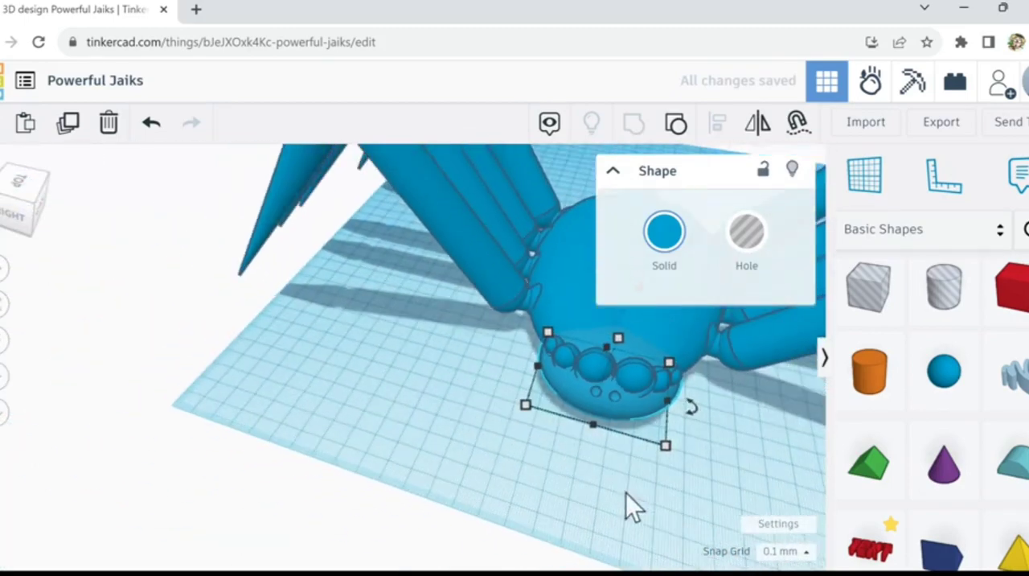
{"action": "left_click", "coordinate": [625, 492]}
Step: Place a box hole on the workplane in front of the spider and stretch it to about 152 mm wide
{"action": "right_click_drag", "start_coordinate": [670, 495], "coordinate": [764, 423]}
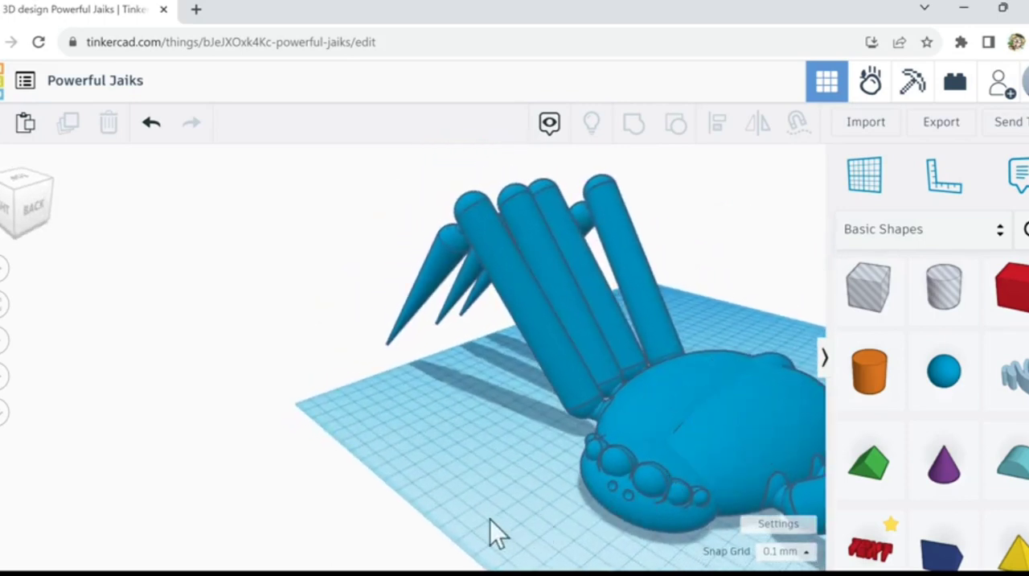
{"action": "right_click_drag", "start_coordinate": [509, 519], "coordinate": [593, 507]}
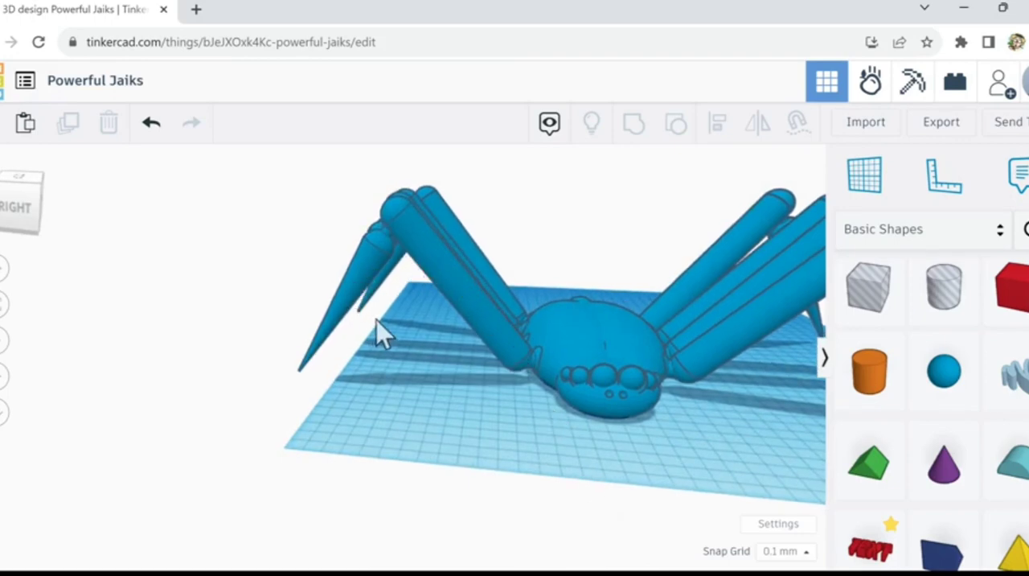
{"action": "mouse_move", "coordinate": [690, 462]}
{"action": "right_mouse_down"}
{"action": "mouse_move", "coordinate": [741, 447]}
{"action": "mouse_move", "coordinate": [739, 416]}
{"action": "mouse_move", "coordinate": [714, 453]}
{"action": "mouse_move", "coordinate": [700, 442]}
{"action": "mouse_move", "coordinate": [686, 472]}
{"action": "right_mouse_up"}
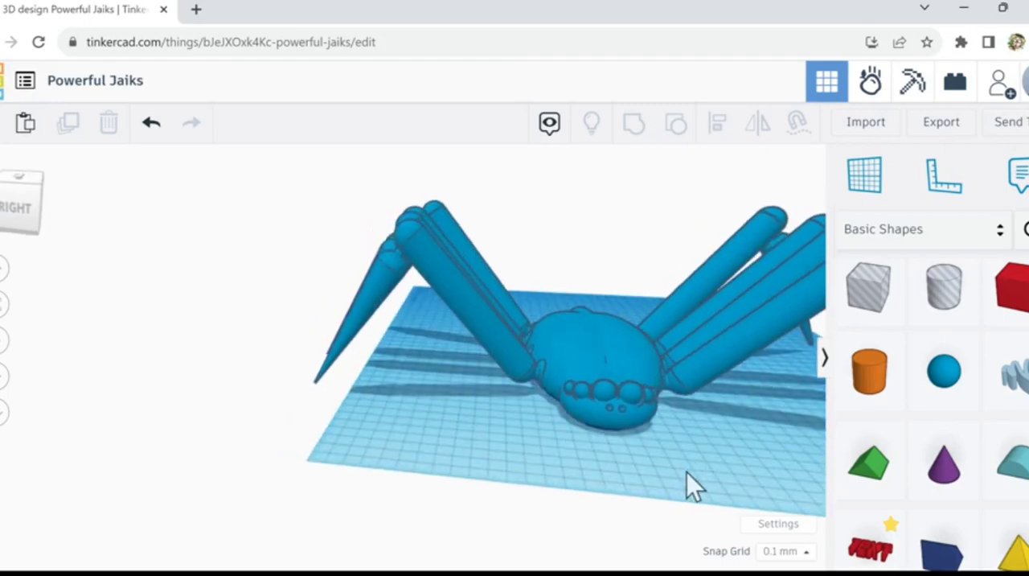
{"action": "left_click", "coordinate": [875, 302]}
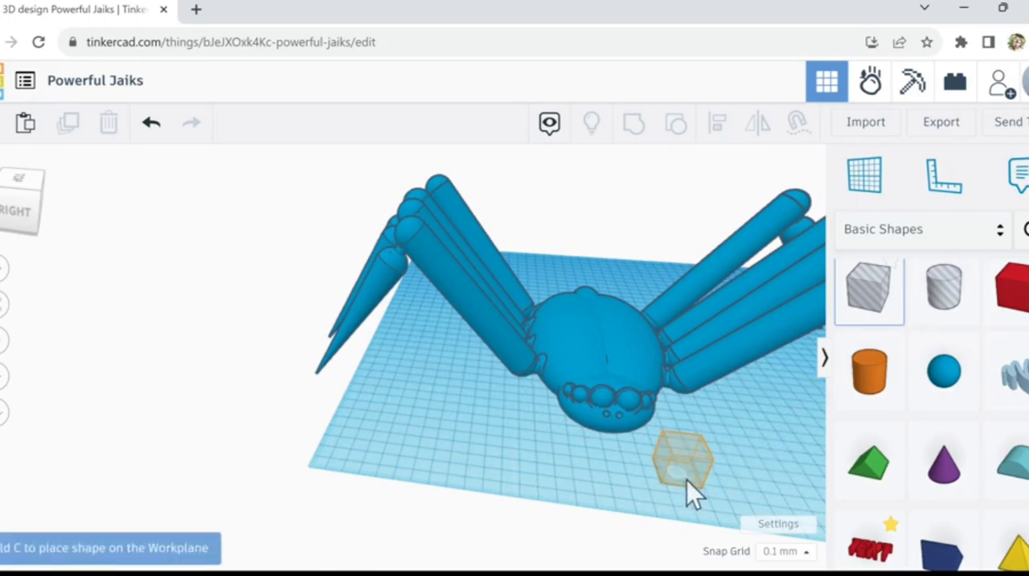
{"action": "left_click", "coordinate": [683, 478]}
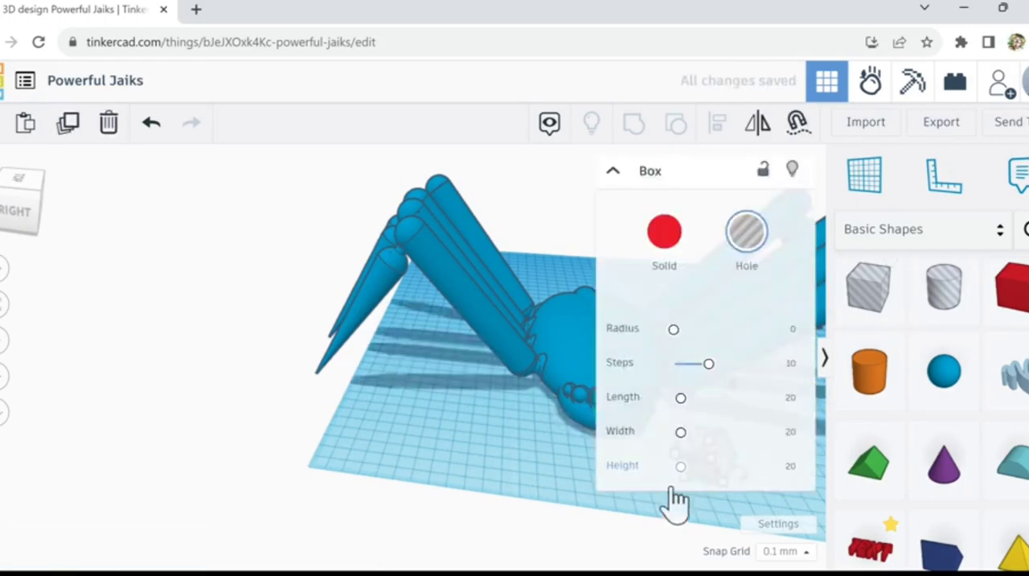
{"action": "left_click", "coordinate": [688, 489]}
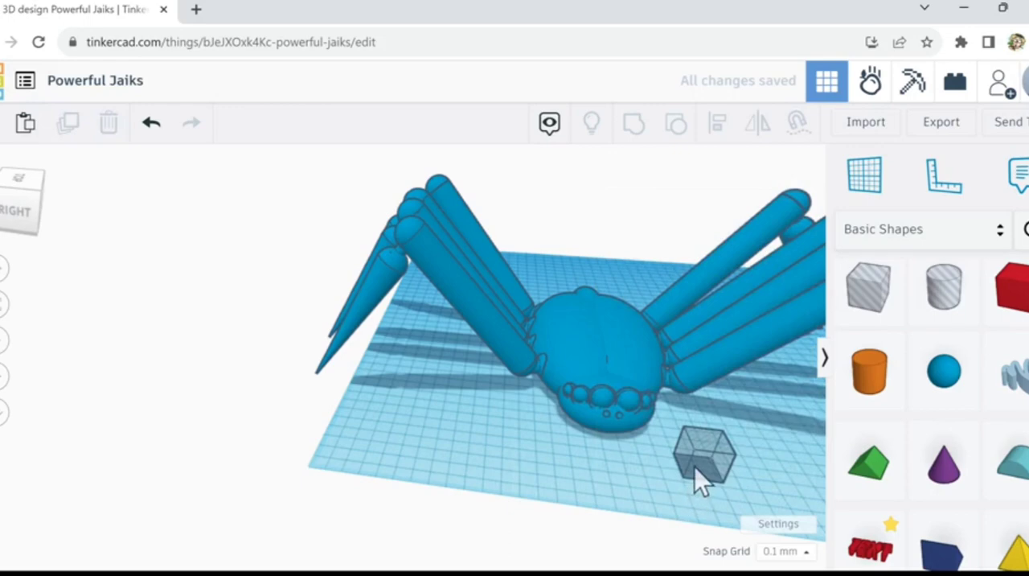
{"action": "left_click_drag", "start_coordinate": [694, 467], "coordinate": [470, 455]}
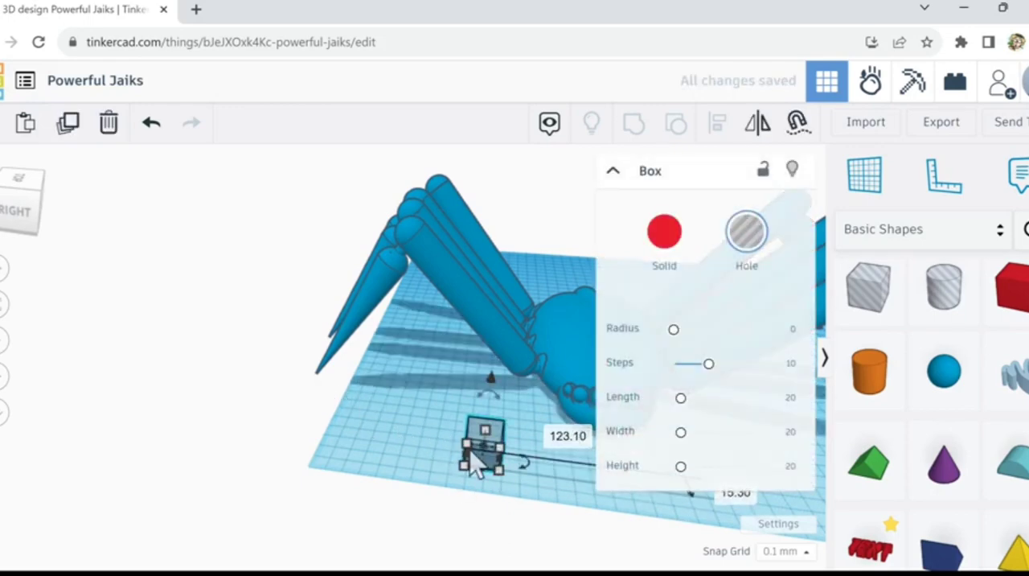
{"action": "left_click_drag", "start_coordinate": [498, 465], "coordinate": [748, 509]}
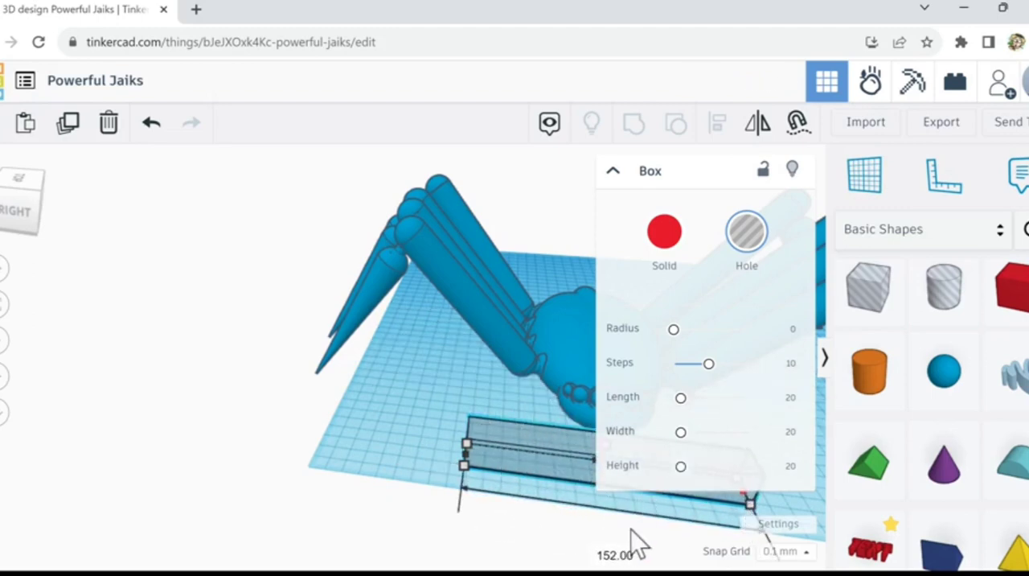
Step: Extend the box hole back under the head and body and lower it so its top sits at the spider's underside
{"action": "right_click_drag", "start_coordinate": [562, 510], "coordinate": [471, 473]}
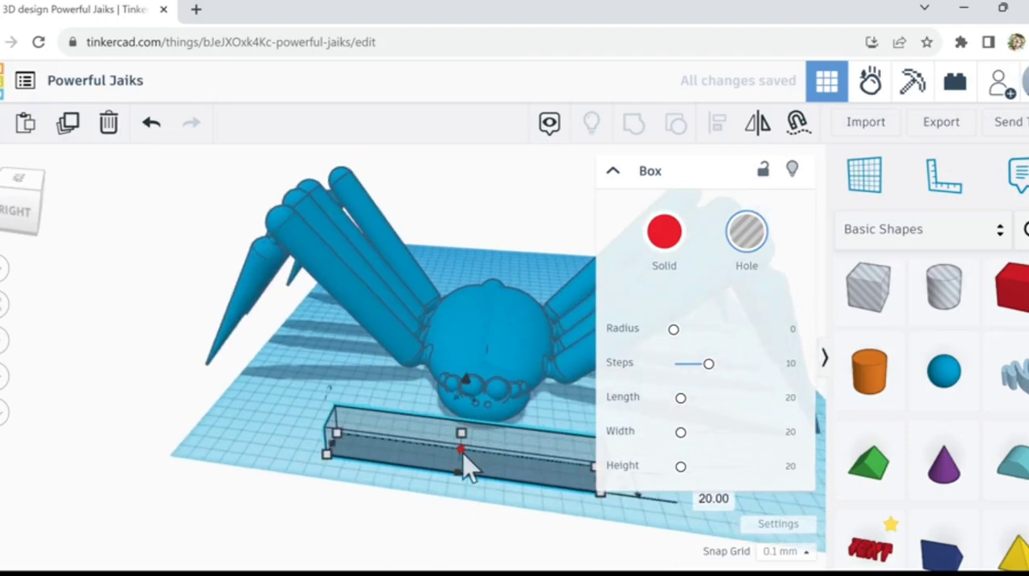
{"action": "left_click_drag", "start_coordinate": [467, 467], "coordinate": [504, 311]}
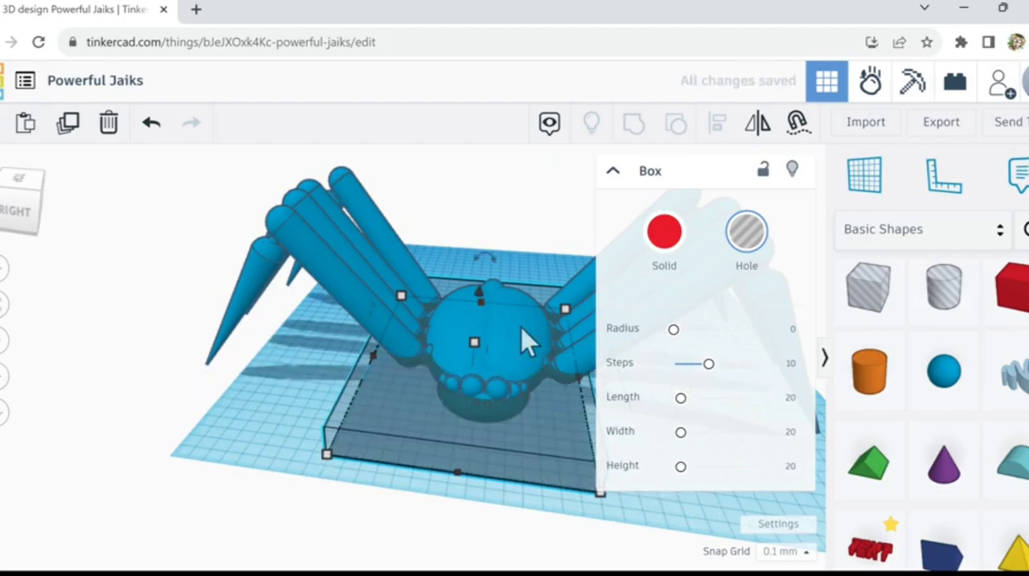
{"action": "left_click_drag", "start_coordinate": [473, 343], "coordinate": [480, 410]}
{"action": "mouse_move", "coordinate": [364, 514]}
{"action": "right_mouse_down"}
{"action": "mouse_move", "coordinate": [327, 489]}
{"action": "mouse_move", "coordinate": [329, 469]}
{"action": "mouse_move", "coordinate": [375, 510]}
{"action": "right_mouse_up"}
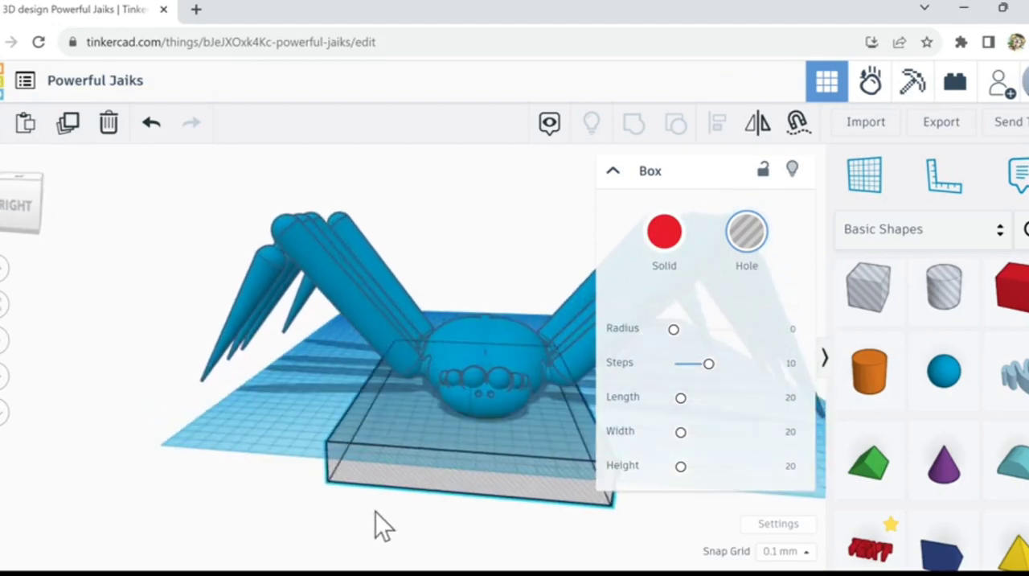
{"action": "left_click", "coordinate": [320, 392]}
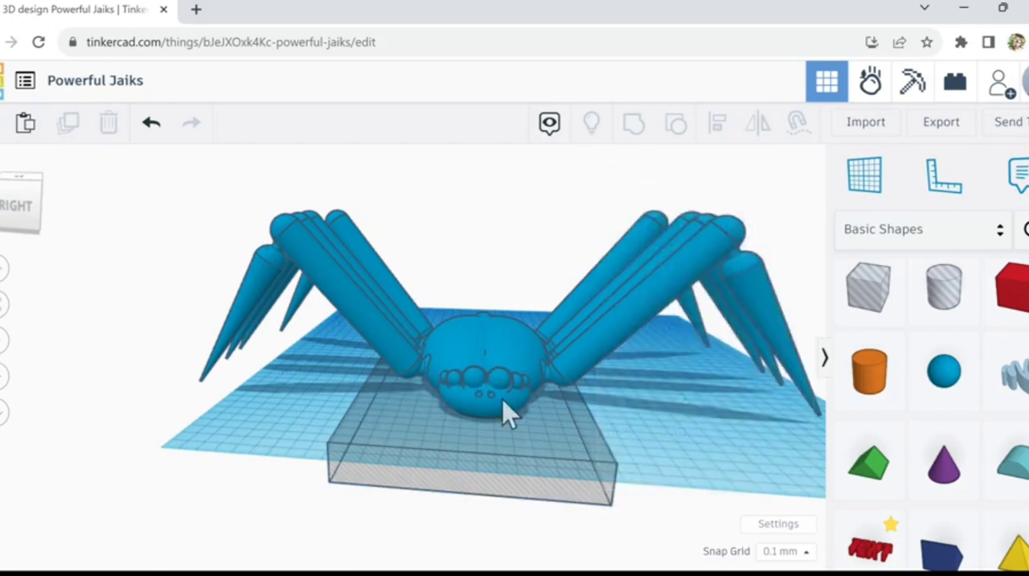
{"action": "mouse_move", "coordinate": [646, 434]}
{"action": "right_mouse_down"}
{"action": "mouse_move", "coordinate": [616, 409]}
{"action": "mouse_move", "coordinate": [642, 415]}
{"action": "mouse_move", "coordinate": [648, 437]}
{"action": "right_mouse_up"}
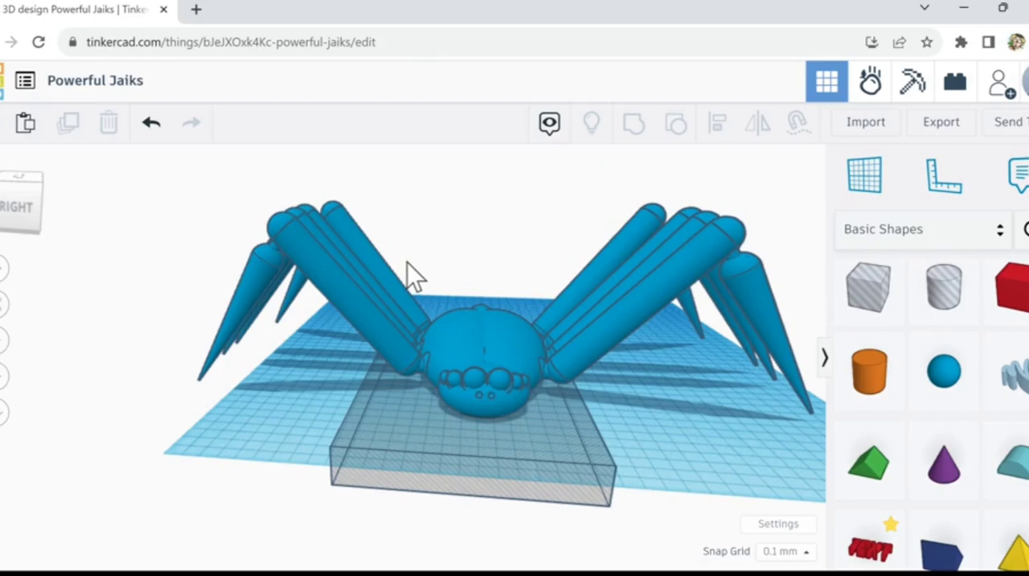
Step: Group the limbed body, the head and the box hole to trim the underside flat and merge everything into one shape
{"action": "left_click", "coordinate": [452, 349]}
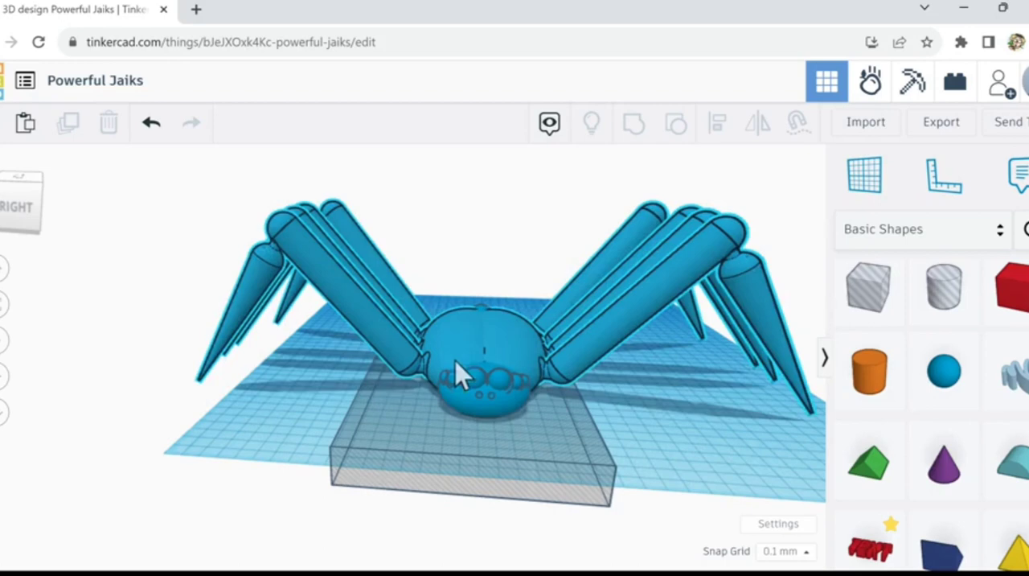
{"action": "left_click", "coordinate": [470, 408], "text": "shift"}
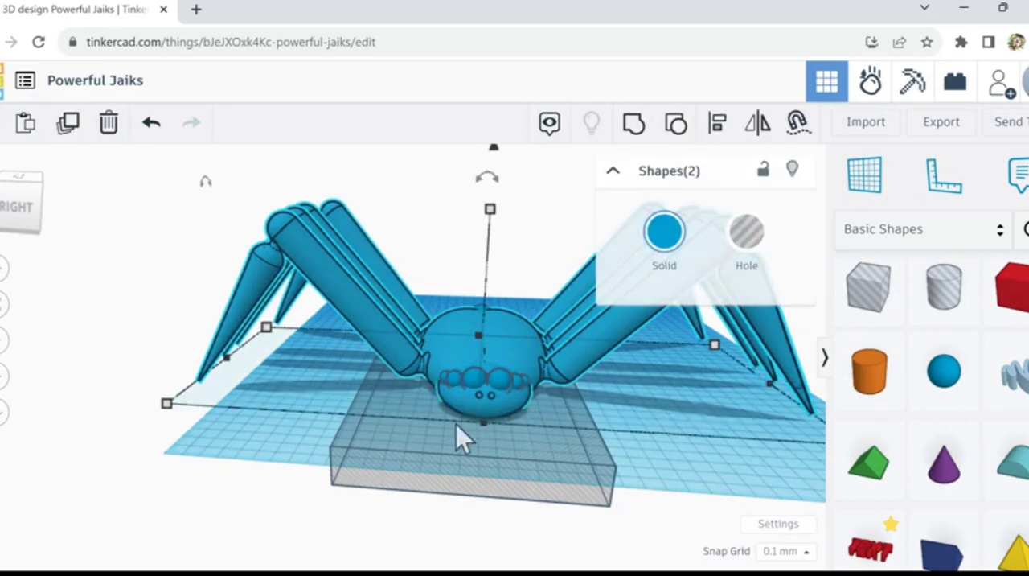
{"action": "left_click", "coordinate": [438, 470], "text": "shift"}
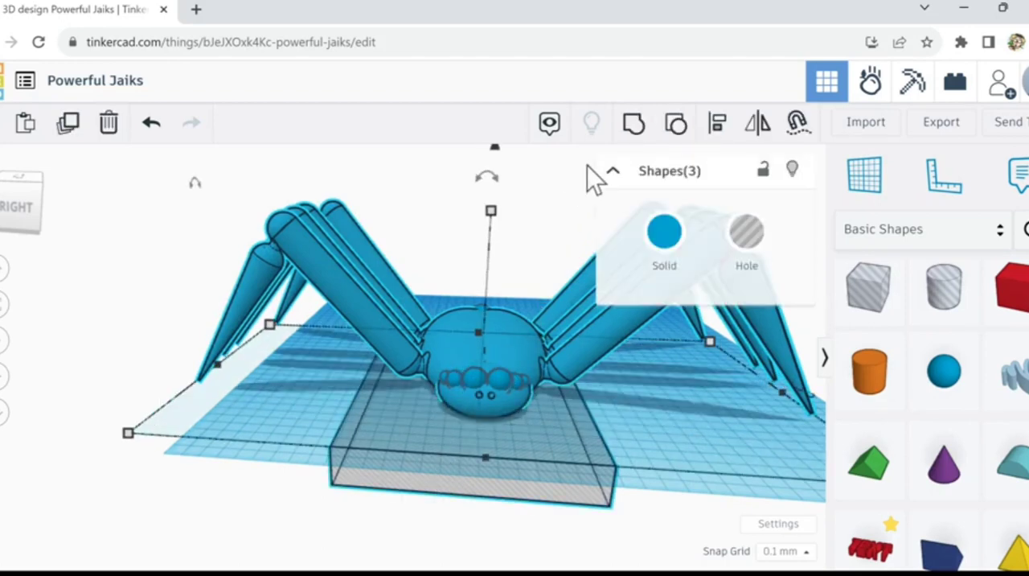
{"action": "left_click", "coordinate": [632, 127]}
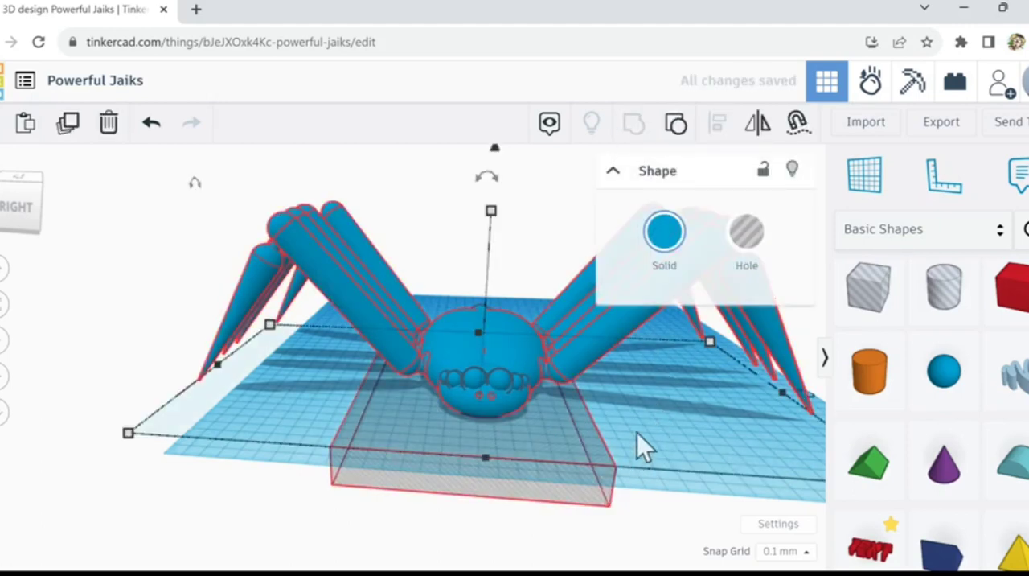
{"action": "scroll", "coordinate": [643, 431], "scroll_direction": "up", "scroll_amount": 3}
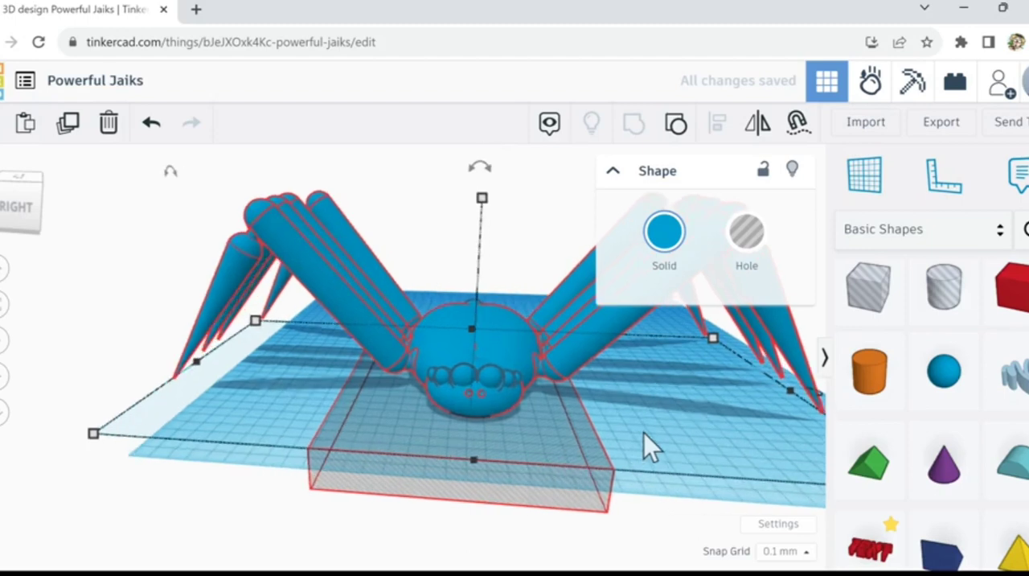
{"action": "mouse_move", "coordinate": [644, 433]}
{"action": "right_mouse_down"}
{"action": "mouse_move", "coordinate": [609, 373]}
{"action": "mouse_move", "coordinate": [610, 382]}
{"action": "mouse_move", "coordinate": [610, 342]}
{"action": "mouse_move", "coordinate": [652, 449]}
{"action": "right_mouse_up"}
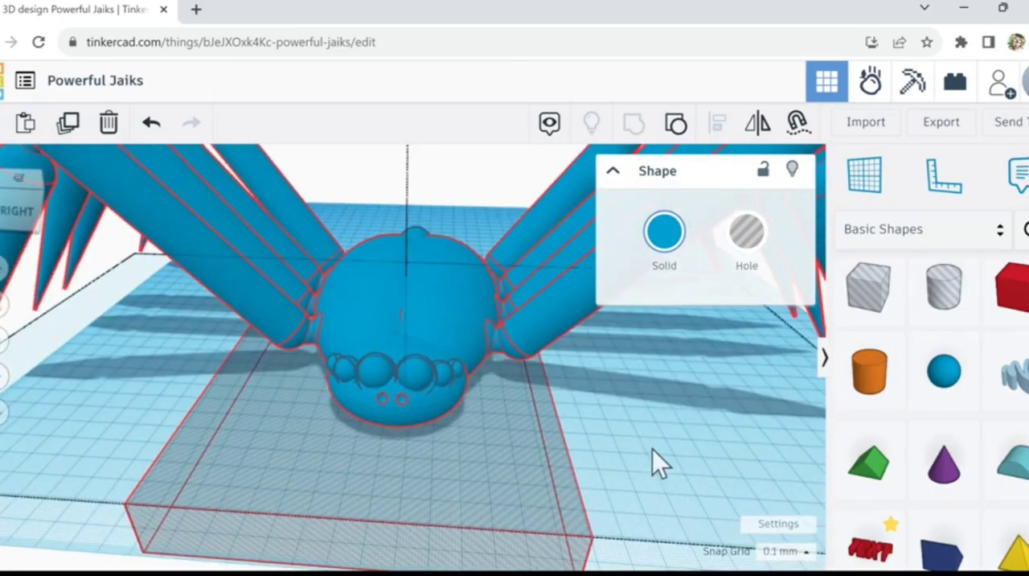
{"action": "scroll", "coordinate": [646, 439], "scroll_direction": "down", "scroll_amount": 3}
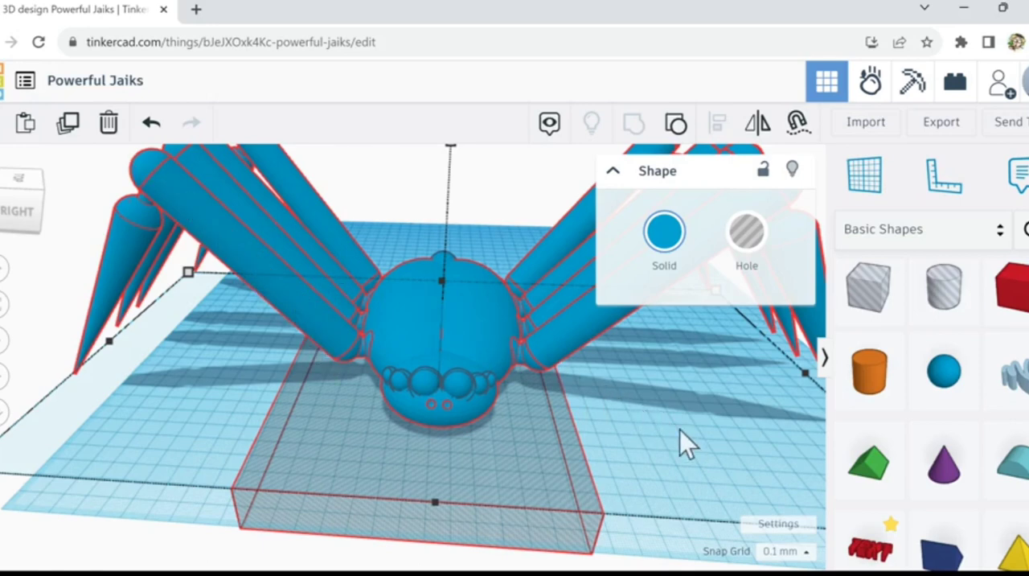
{"action": "right_click_drag", "start_coordinate": [677, 427], "coordinate": [649, 430]}
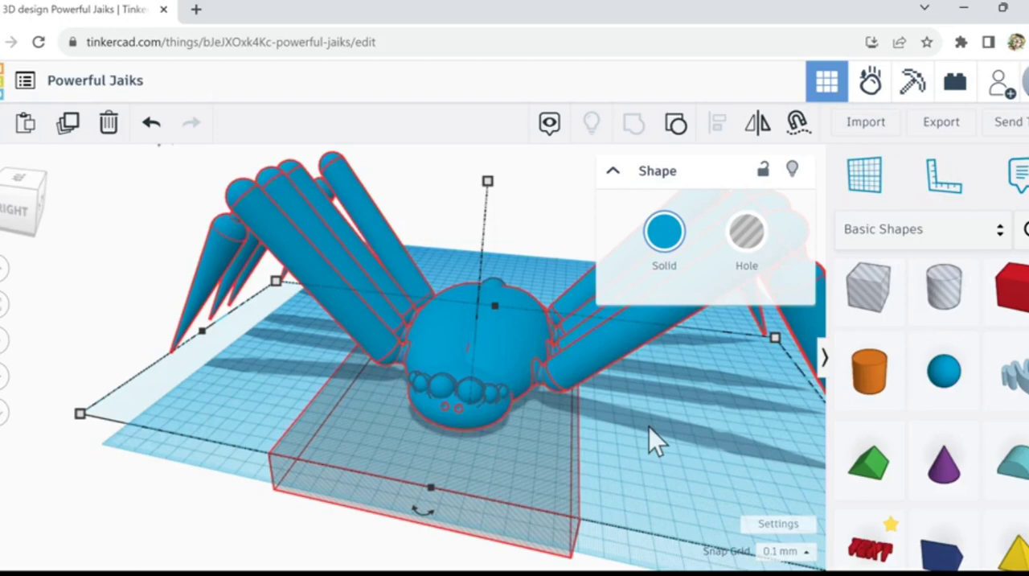
{"action": "key", "text": "ctrl+g"}
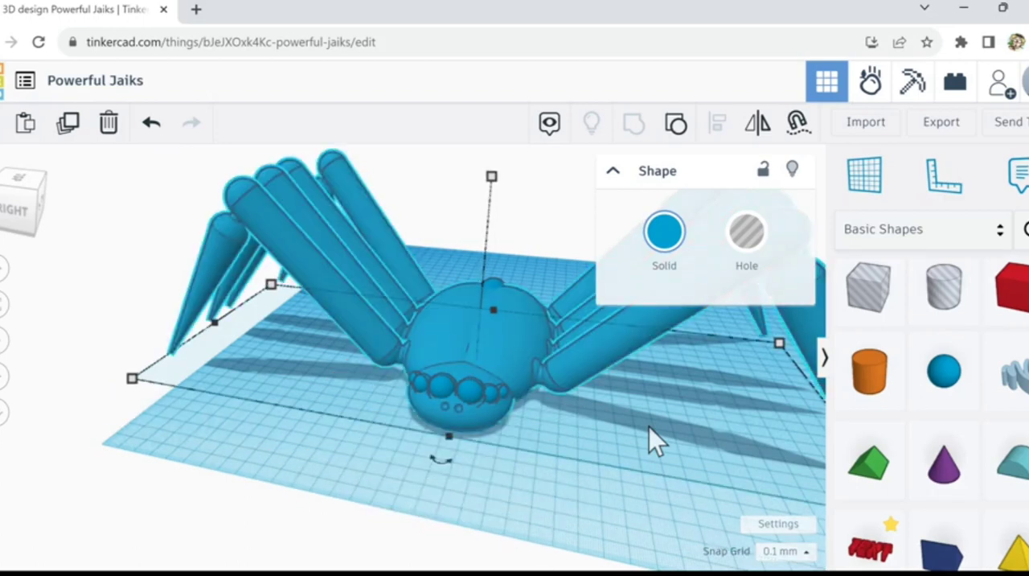
{"action": "scroll", "coordinate": [646, 422], "scroll_direction": "down", "scroll_amount": 1}
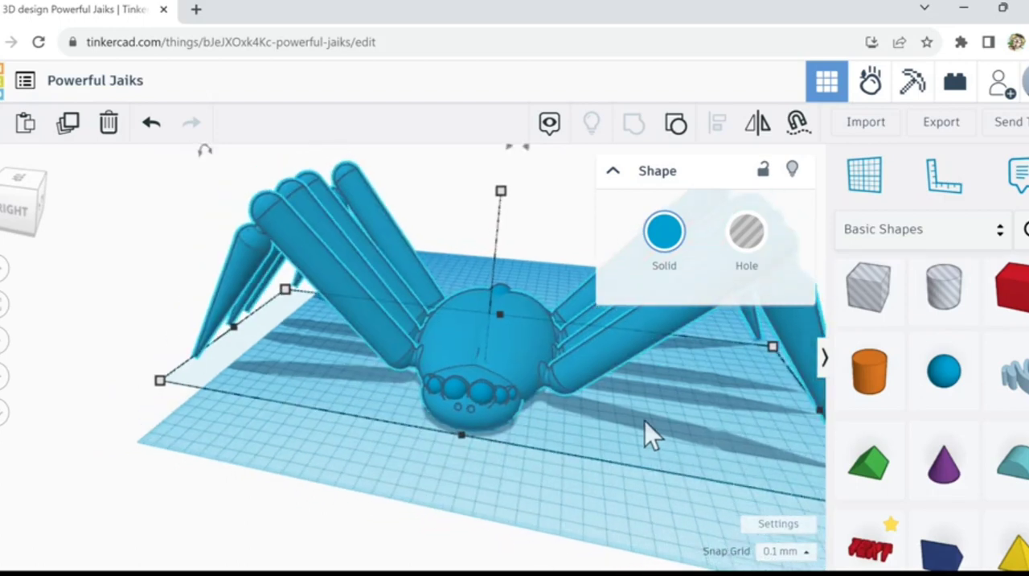
Step: Deselect the merged spider and inspect its body, face and legs from the front, back, sides and above
{"action": "scroll", "coordinate": [644, 420], "scroll_direction": "down", "scroll_amount": 1}
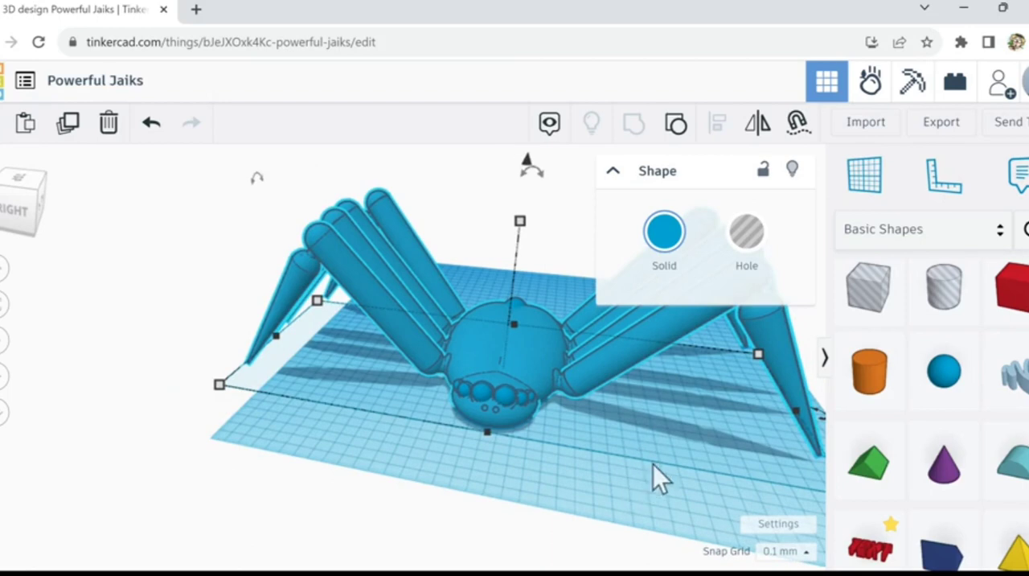
{"action": "left_click", "coordinate": [659, 458]}
{"action": "scroll", "coordinate": [670, 451], "scroll_direction": "down", "scroll_amount": 2}
{"action": "middle_click_drag", "start_coordinate": [666, 452], "coordinate": [530, 442]}
{"action": "right_click_drag", "start_coordinate": [497, 447], "coordinate": [530, 457]}
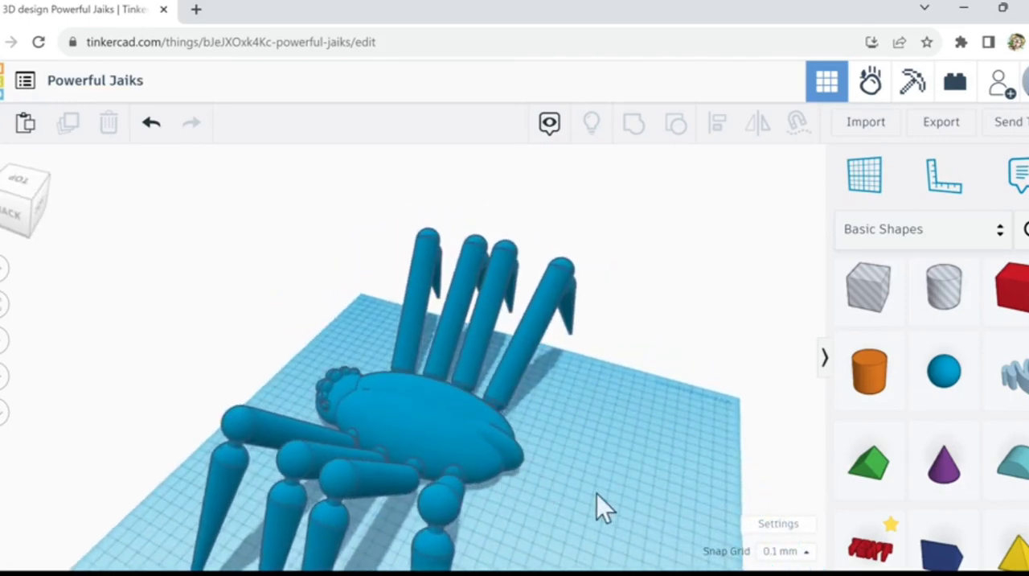
{"action": "right_click_drag", "start_coordinate": [593, 491], "coordinate": [722, 474]}
{"action": "right_click_drag", "start_coordinate": [763, 465], "coordinate": [804, 458]}
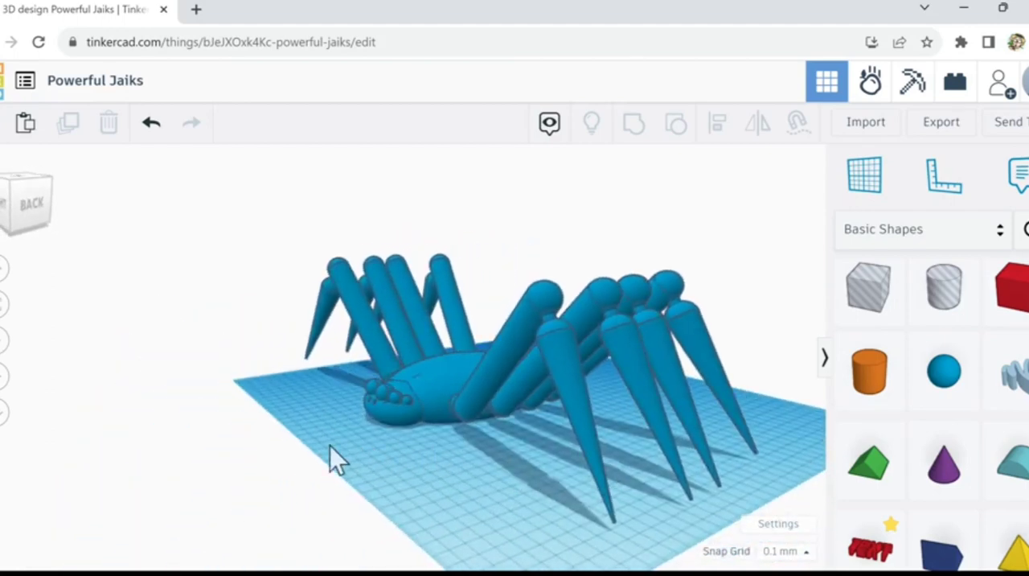
{"action": "right_click_drag", "start_coordinate": [345, 453], "coordinate": [378, 447]}
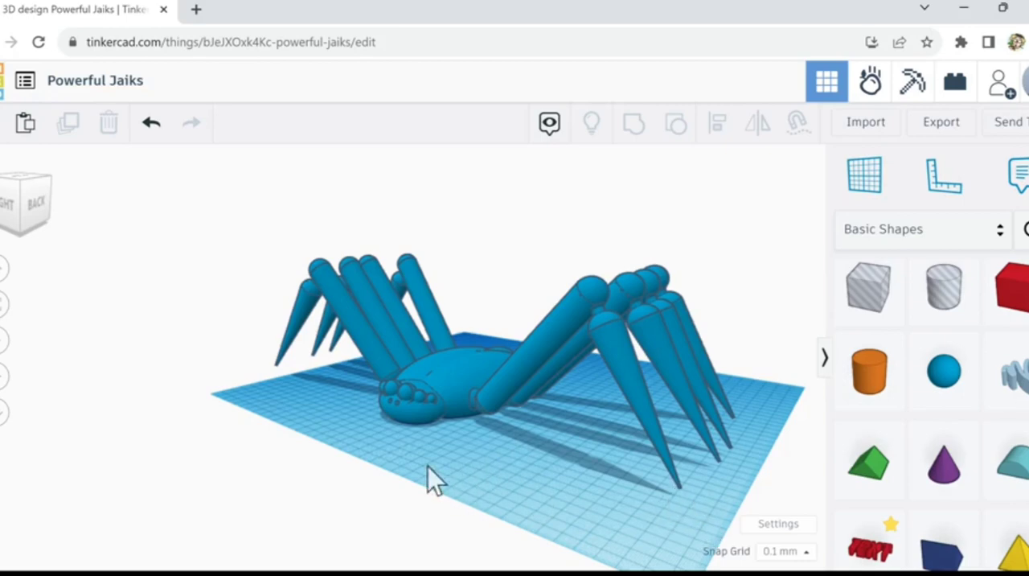
{"action": "right_click_drag", "start_coordinate": [468, 480], "coordinate": [587, 491]}
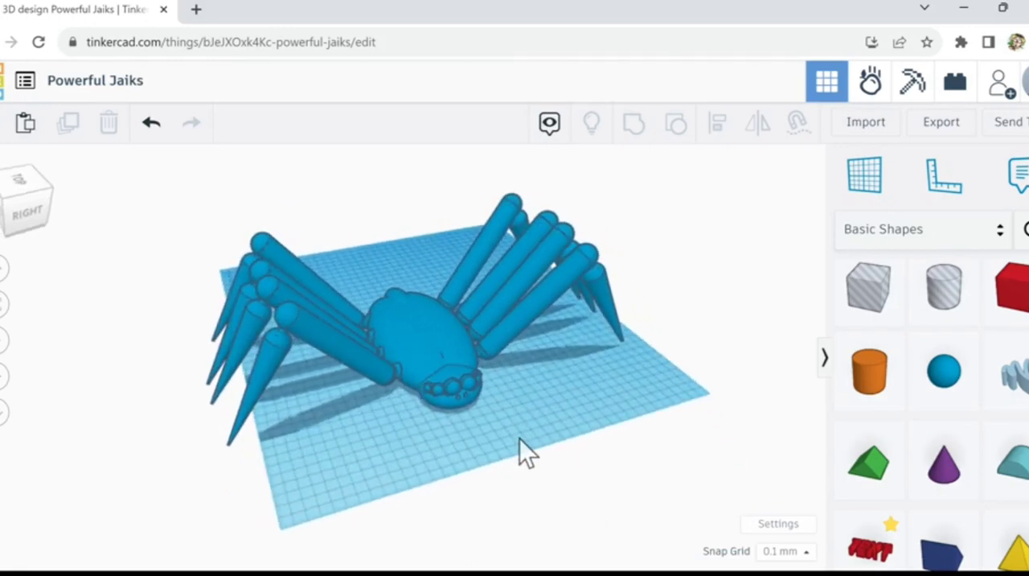
{"action": "middle_click_drag", "start_coordinate": [519, 438], "coordinate": [530, 452]}
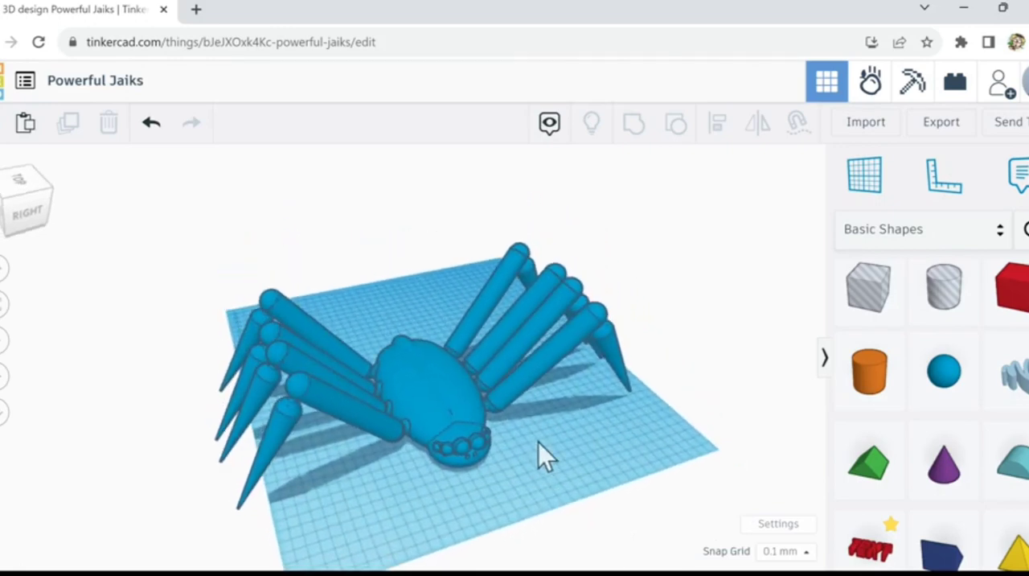